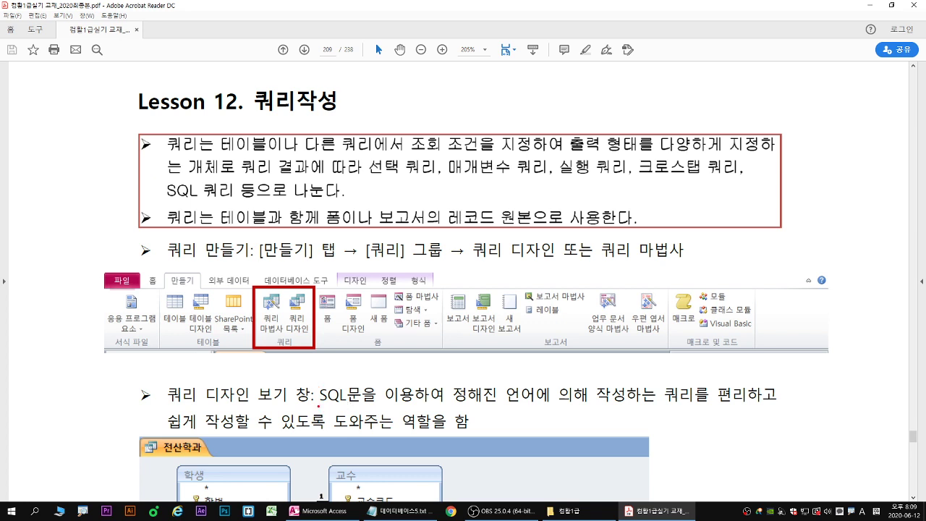
Underline "SQL문을 이용하여 정해진 언어에 의해 작성" in the query design view description.
drag(318, 406, 564, 417)
drag(318, 407, 626, 406)
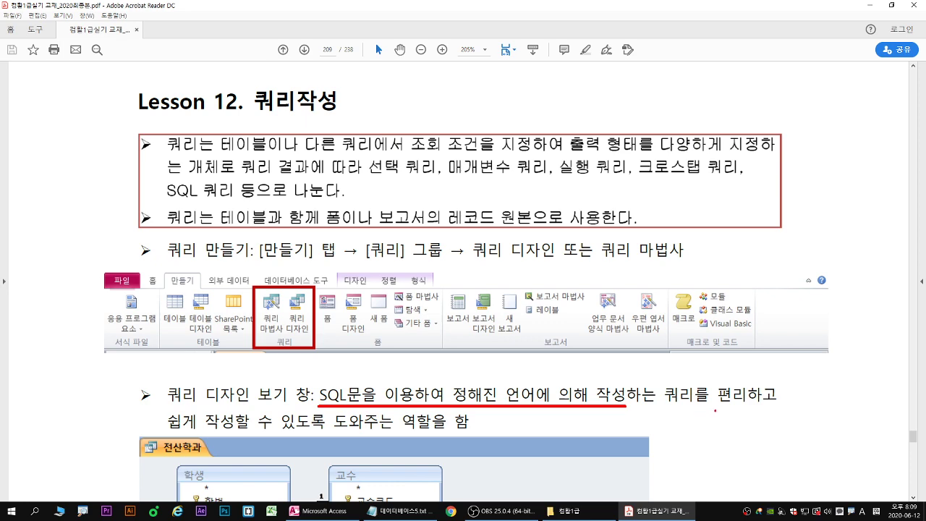
Underline Select, Insert, Update and Delete in the 유형 column of the SQL statement table.
scroll(359, 389, down, 10)
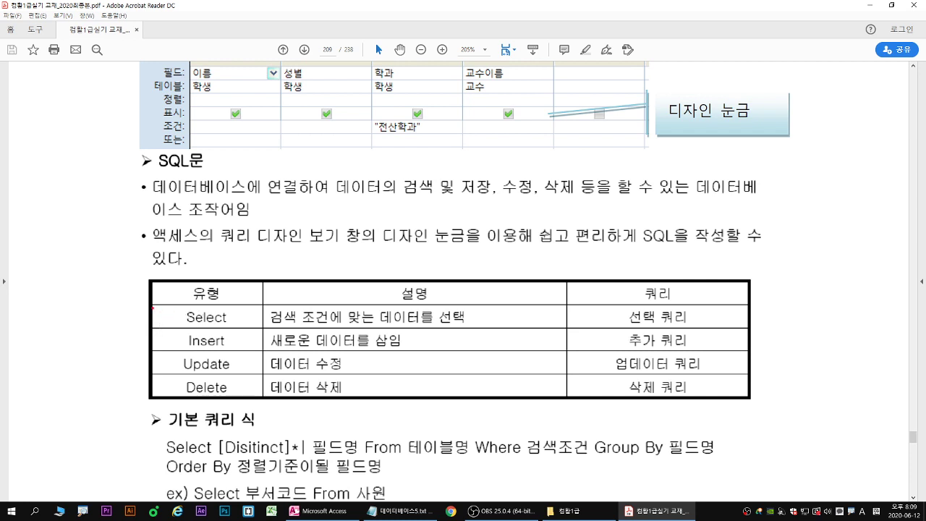
drag(183, 328, 237, 327)
drag(182, 349, 233, 350)
drag(183, 374, 232, 374)
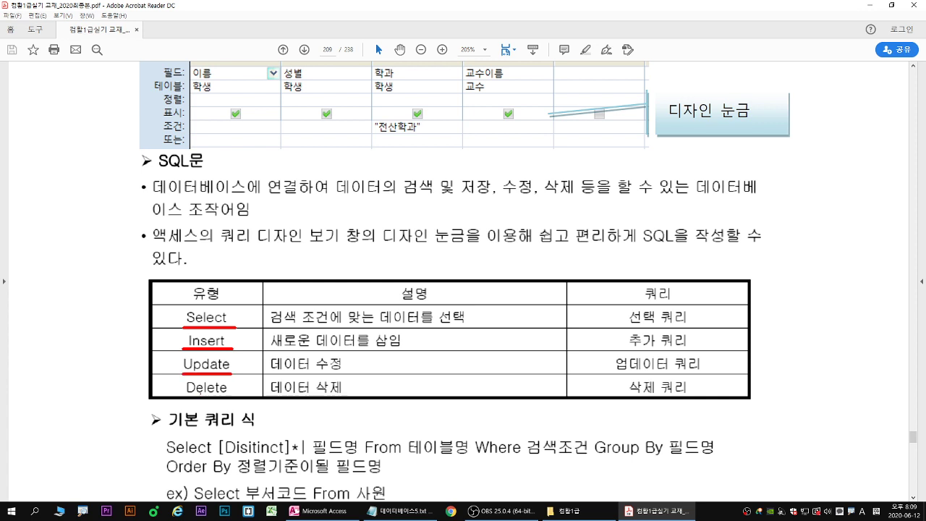
drag(183, 396, 235, 396)
Underline "데이터를 선택" in the Select description and the select, append, update and delete query names in the 쿼리 column.
drag(362, 326, 466, 326)
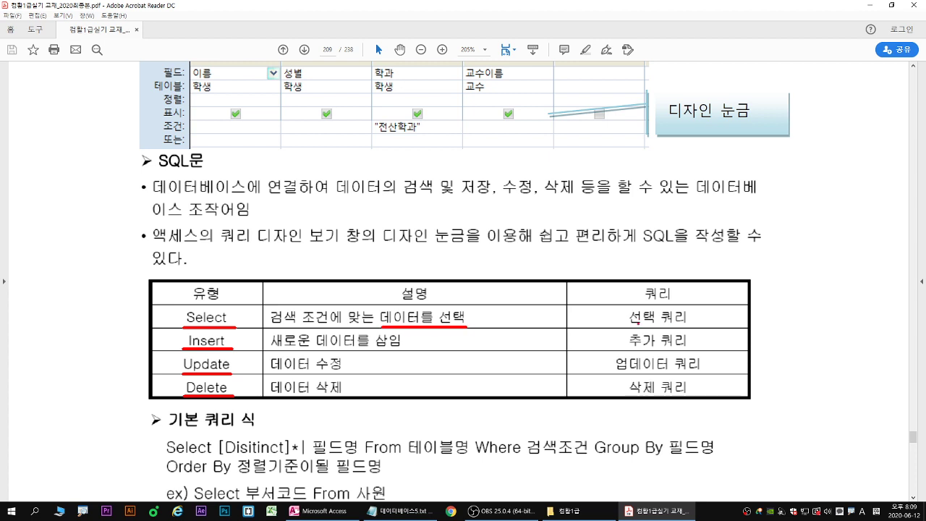
drag(628, 326, 693, 327)
drag(629, 349, 688, 350)
drag(616, 375, 679, 370)
drag(624, 397, 656, 397)
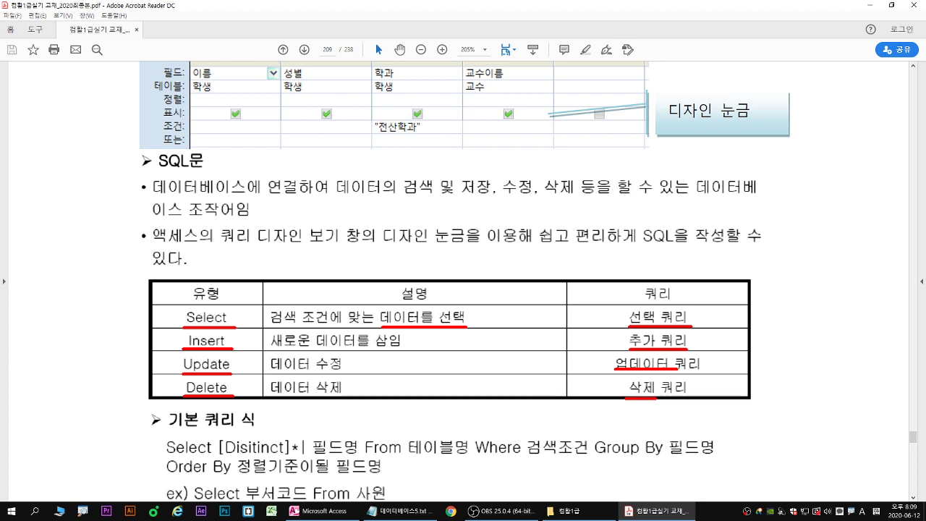
Underline the basic query syntax from "Select" through "Where 검색조건" and clear the marks.
scroll(455, 362, down, 5)
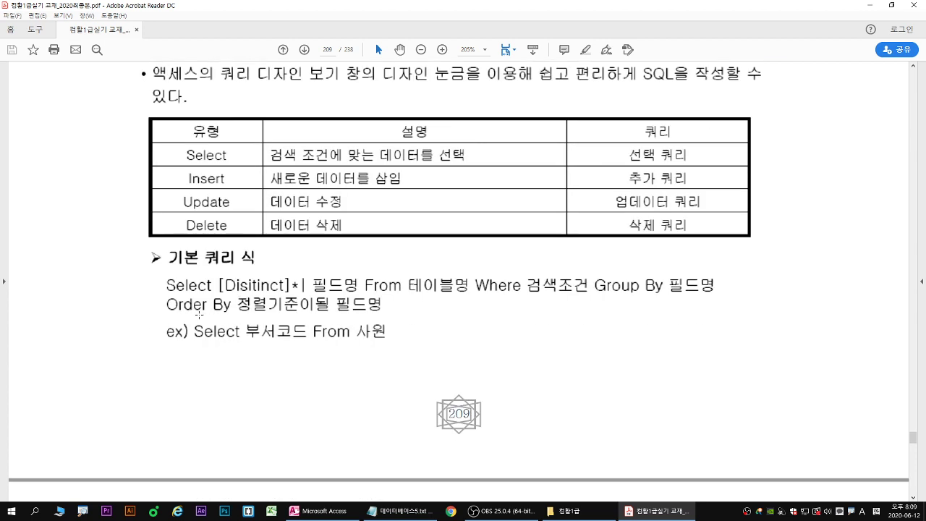
drag(166, 295, 590, 294)
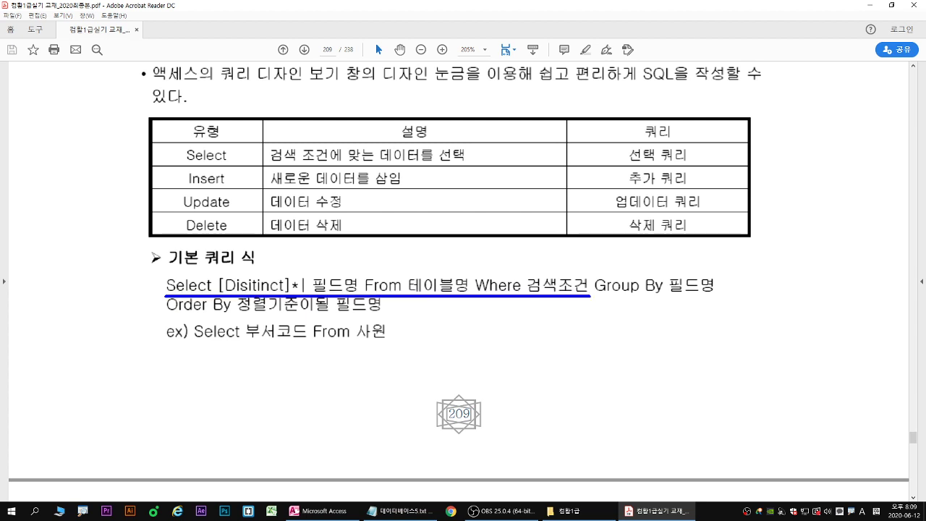
key(Escape)
Switch to the 데이터베이스5.txt notes in Notepad, maximize the window and underline "SQL(Structured Query Language)".
click(400, 511)
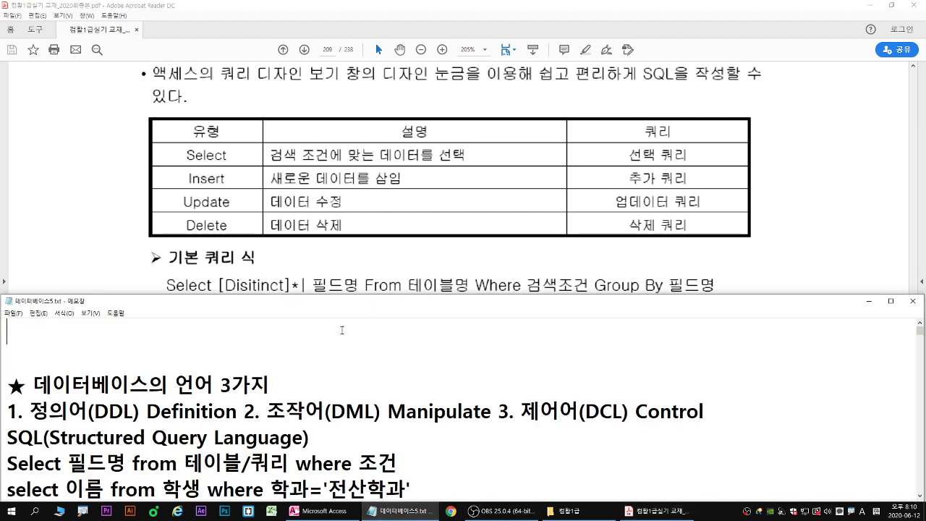
double_click(376, 303)
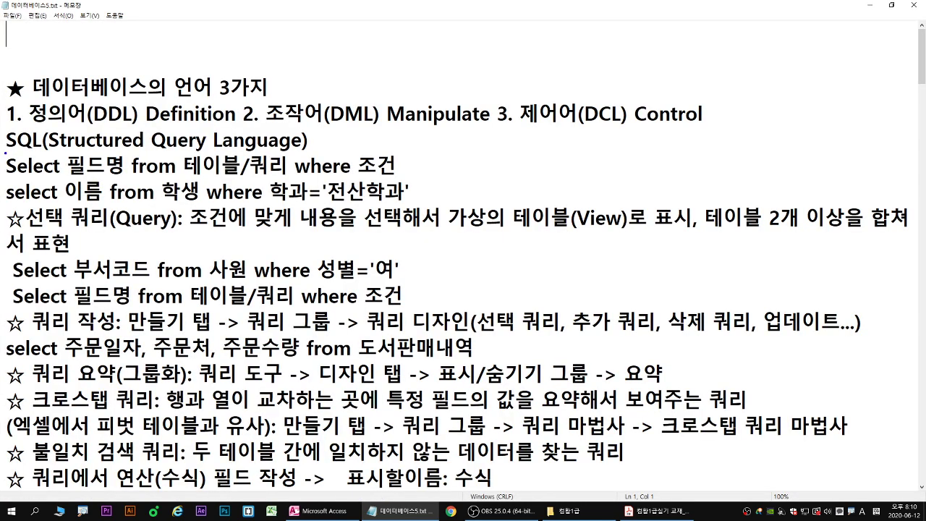
drag(6, 152, 307, 149)
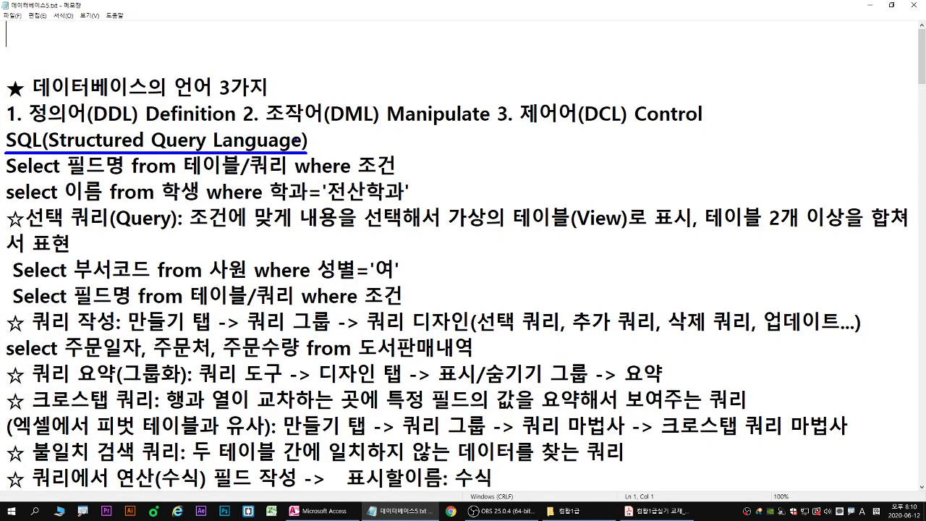
Underline the three database languages in the notes: 조작어(DML), 정의어(DDL) and 제어어(DCL).
drag(266, 127, 375, 127)
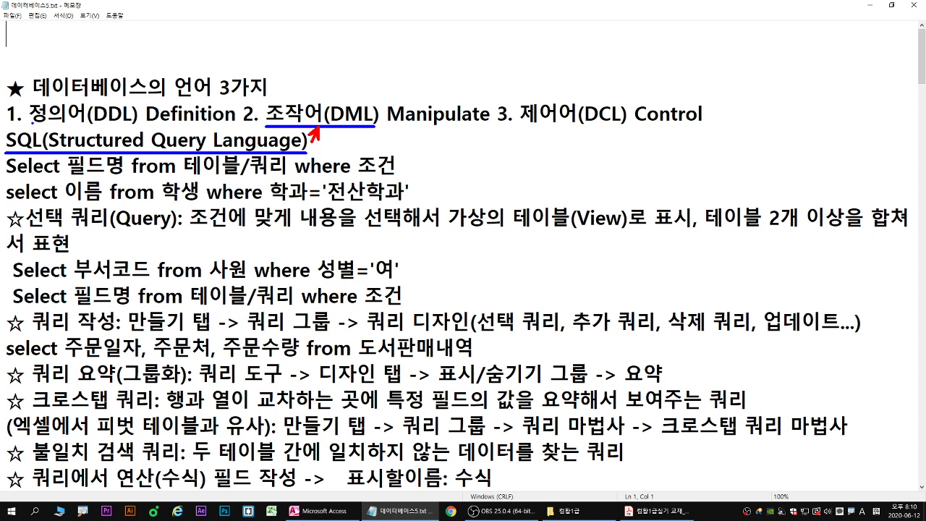
drag(31, 123, 134, 123)
drag(524, 125, 629, 127)
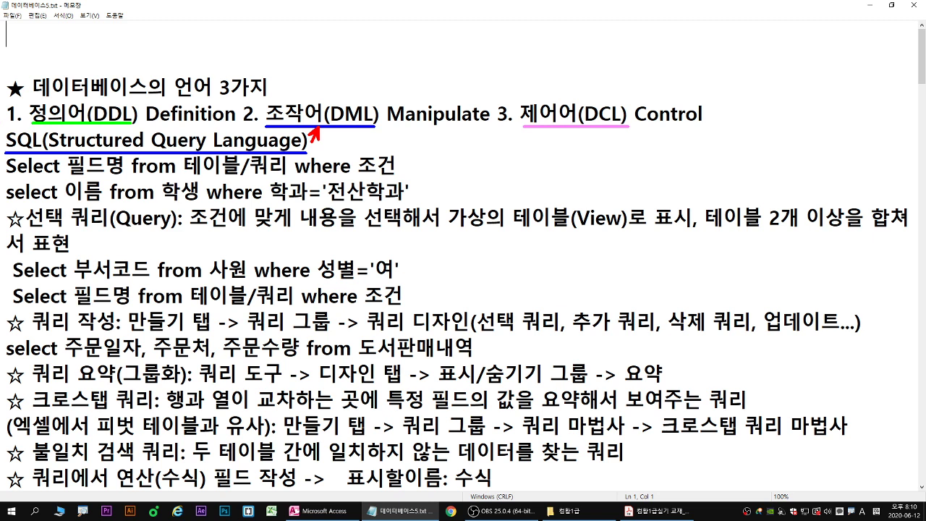
Underline the SQL heading and the example "select 이름 from 학생 where 학과='전산학과'", and clear all marks.
drag(7, 153, 310, 154)
drag(4, 207, 402, 205)
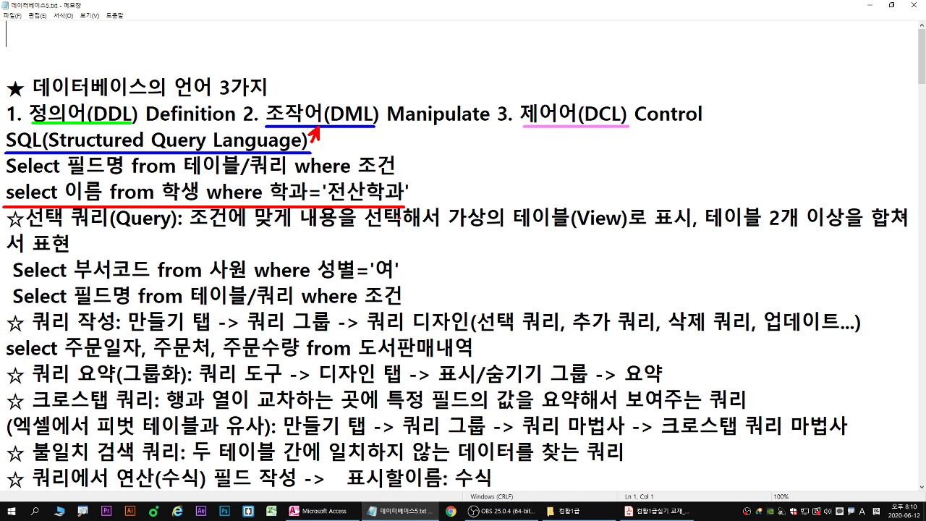
key(Escape)
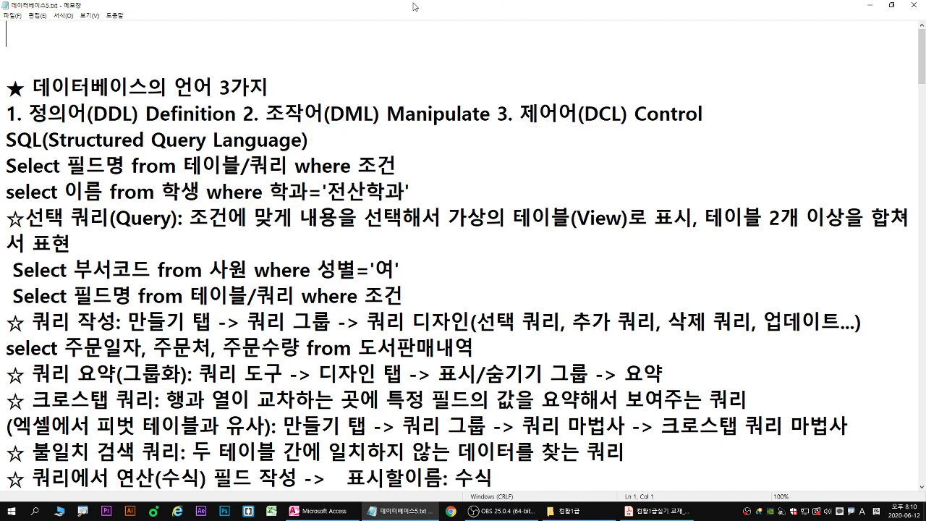
Restore the notes window to its smaller size and return to the textbook PDF at page 210.
double_click(486, 6)
scroll(389, 410, down, 2)
scroll(390, 411, up, 2)
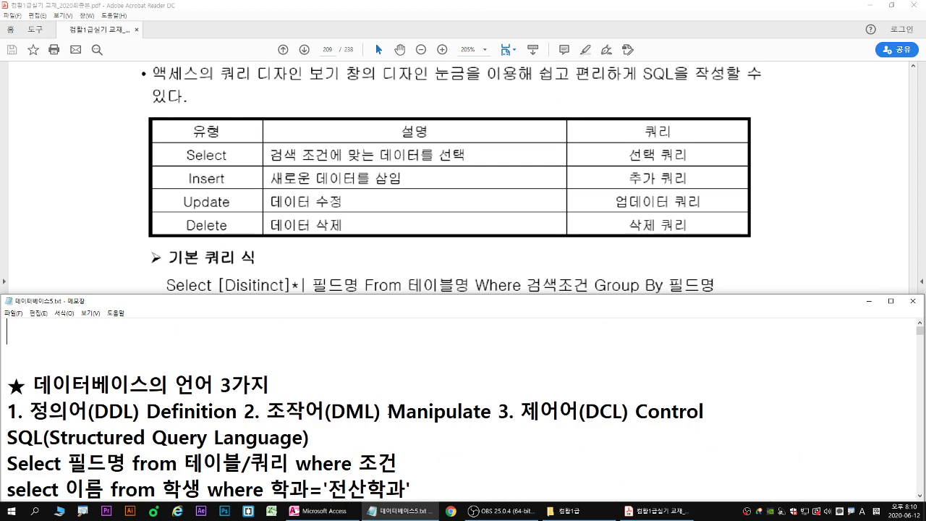
click(303, 49)
scroll(418, 293, down, 3)
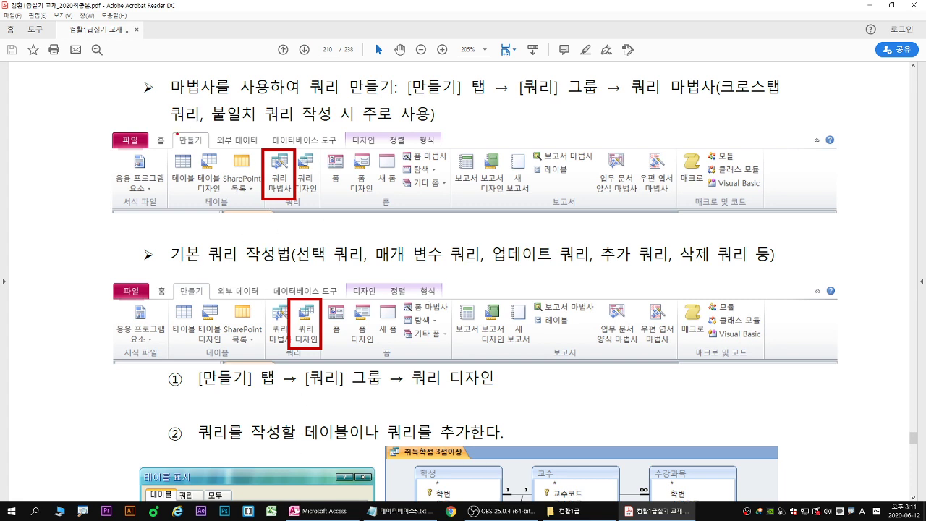
Box the 만들기 tab, mark the 쿼리 마법사 and 쿼리 디자인 buttons with arrows, and clear the marks.
drag(174, 128, 207, 152)
drag(257, 212, 271, 196)
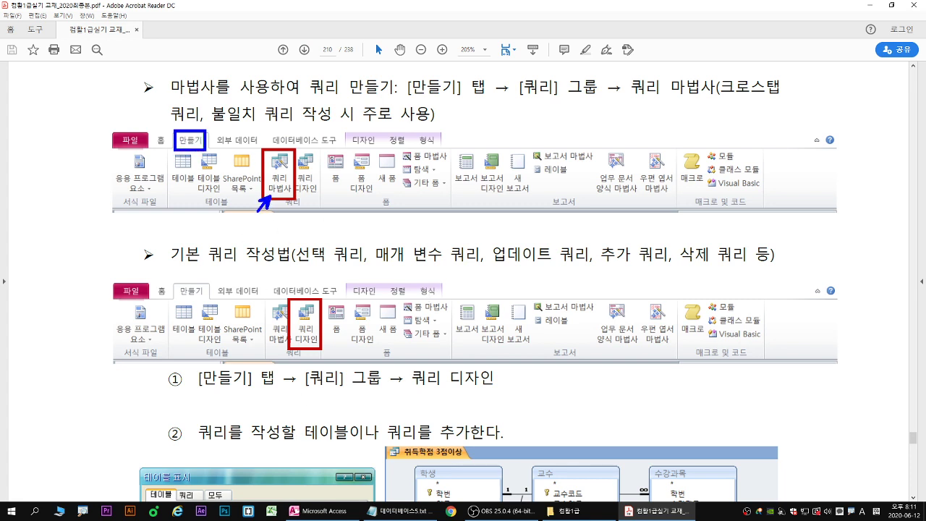
drag(330, 367, 317, 350)
key(Escape)
Switch to the Notepad notes, underline "Select 필드명 from 테이블/쿼리 where 조건" and clear the mark.
click(404, 509)
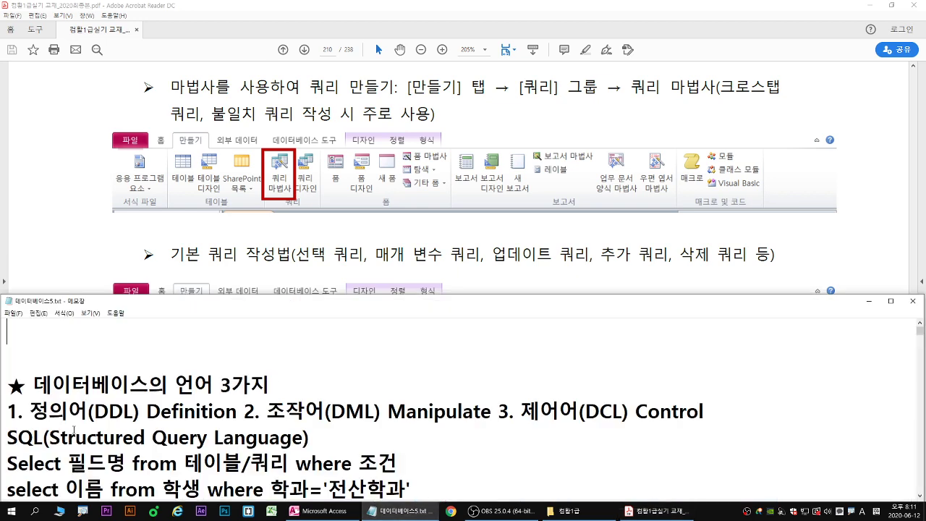
scroll(73, 430, down, 1)
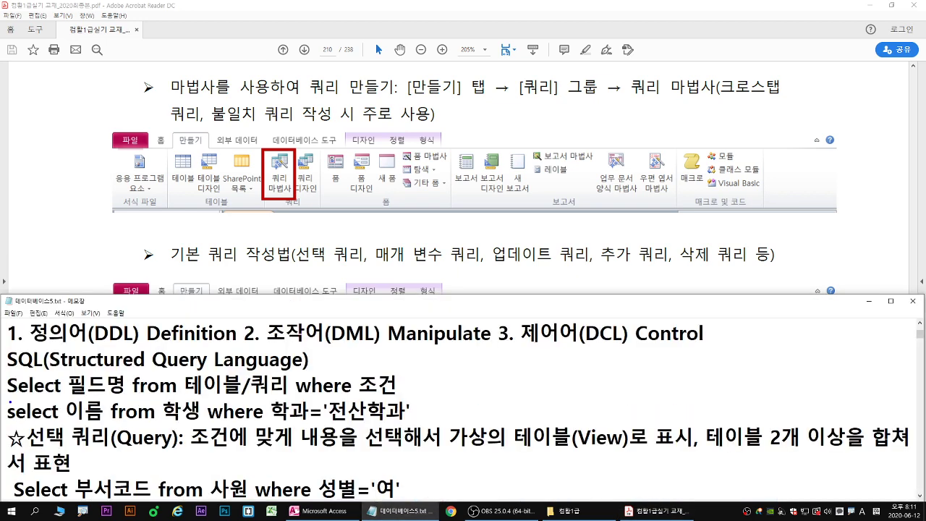
mouse_move(9, 400)
mouse_down()
mouse_move(454, 399)
mouse_move(398, 400)
mouse_up()
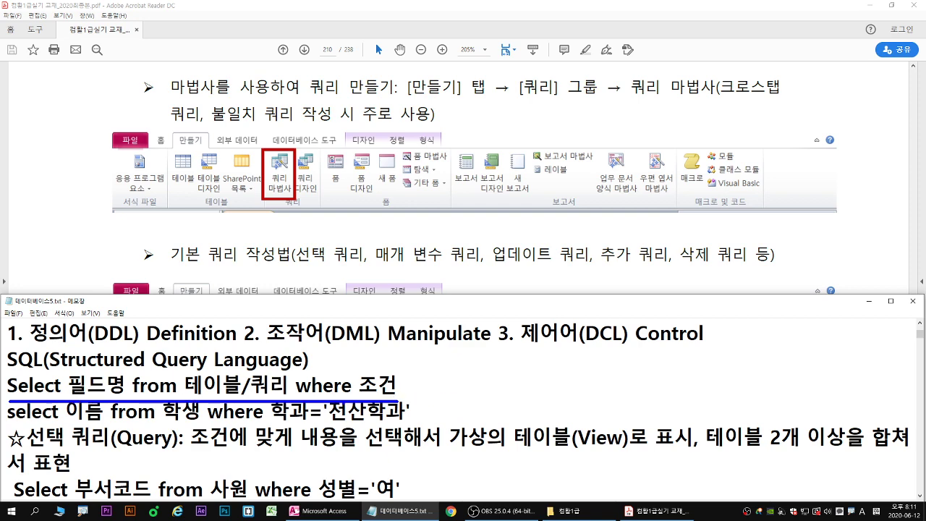
key(Escape)
Return to the textbook PDF and draw arrows at the 쿼리 마법사 and 쿼리 디자인 buttons.
click(260, 205)
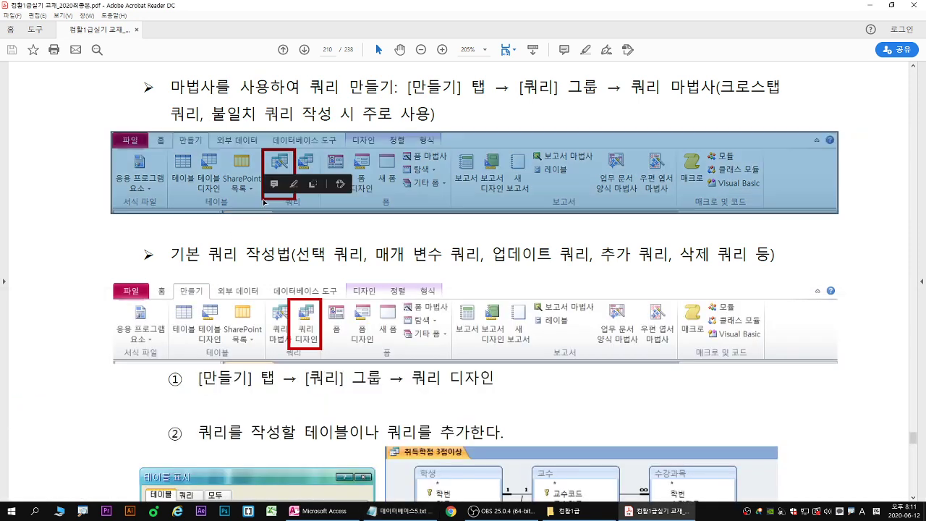
click(179, 240)
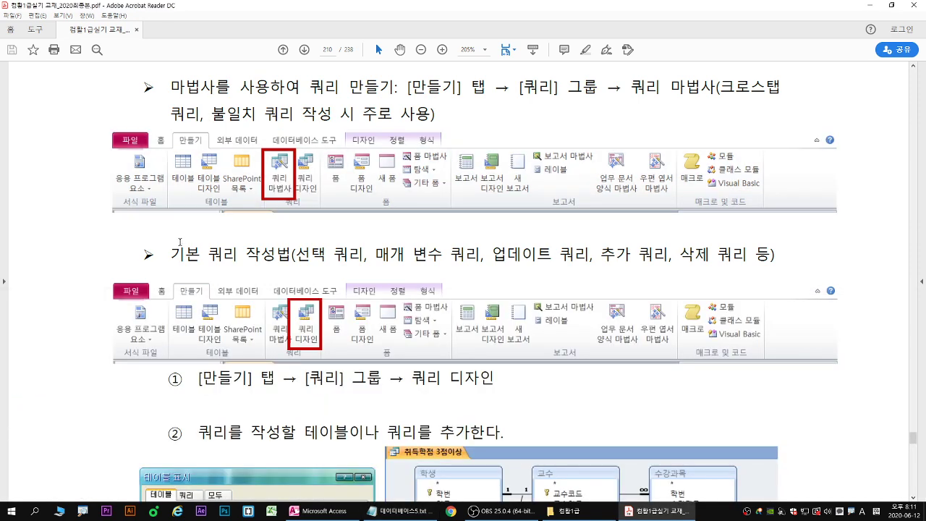
drag(225, 232, 265, 194)
drag(308, 345, 333, 389)
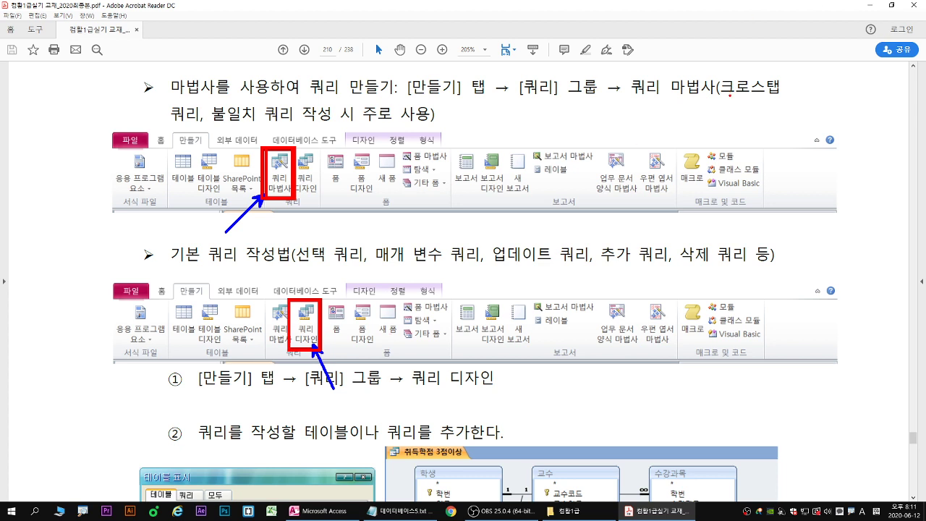
Underline "크로스탭 쿼리" and "불일치 쿼리" in the query wizard description.
drag(720, 96, 784, 95)
drag(169, 125, 291, 126)
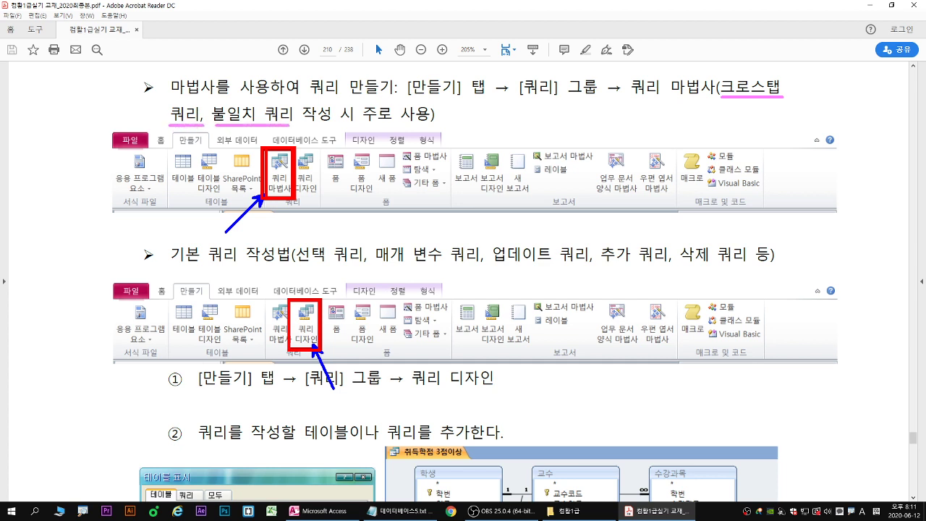
key(g)
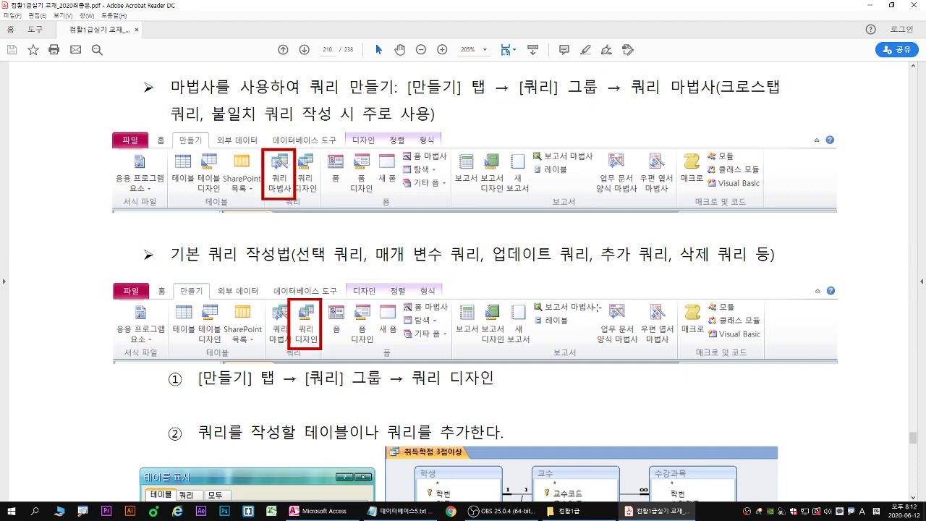
Underline the grouping and summary instruction in item ⑤ and connect it with an arrow to the boxed 요약 button.
scroll(544, 302, down, 10)
scroll(544, 303, down, 5)
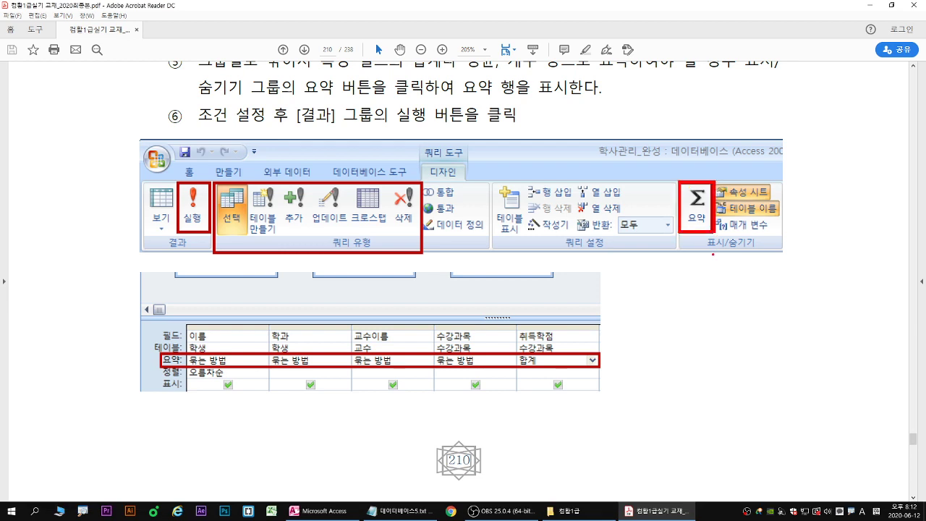
scroll(268, 137, up, 2)
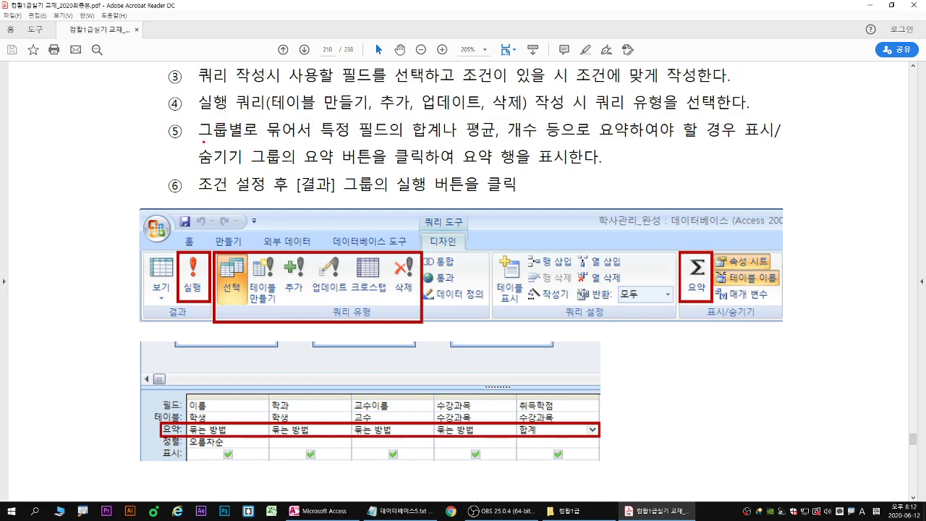
mouse_move(202, 142)
mouse_down()
mouse_move(630, 141)
mouse_move(669, 249)
mouse_move(706, 283)
mouse_move(713, 303)
mouse_up()
Mark the 요약 row and 요약 button in red, underline the 묶는 방법 entries, and circle 합계 with an arrow.
key(r)
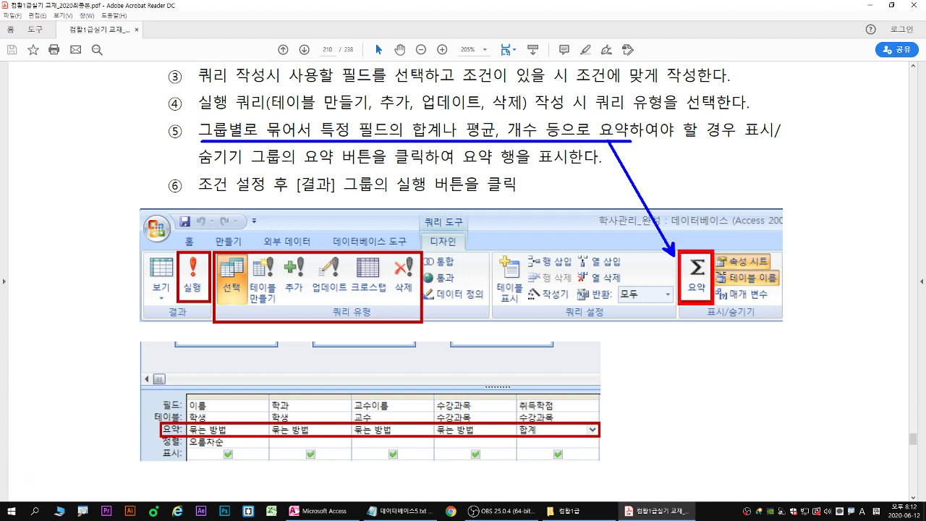
drag(162, 436, 598, 437)
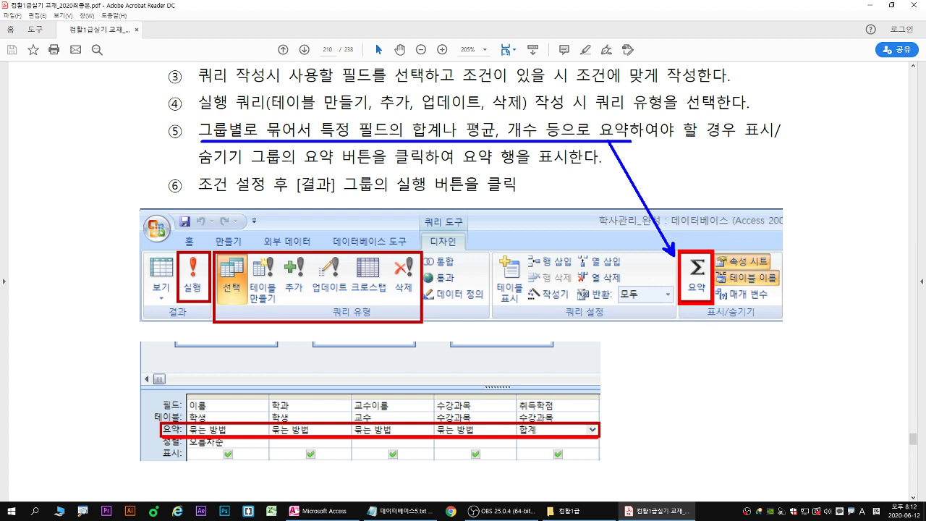
drag(678, 248, 716, 304)
drag(193, 437, 471, 436)
mouse_move(544, 437)
mouse_down()
mouse_move(521, 420)
mouse_move(548, 434)
mouse_up()
drag(540, 434, 556, 456)
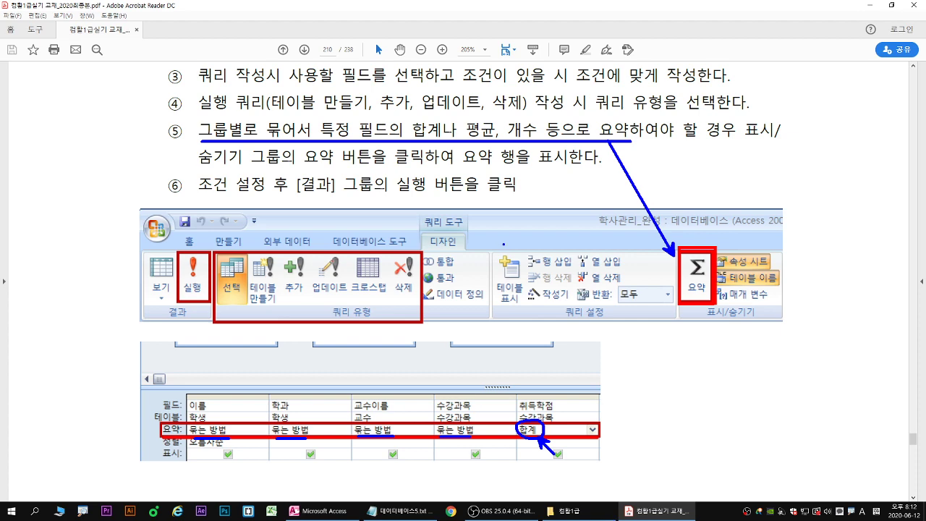
Browse textbook pages 211 to 215 covering crosstab queries, operators, query types and functions.
click(305, 50)
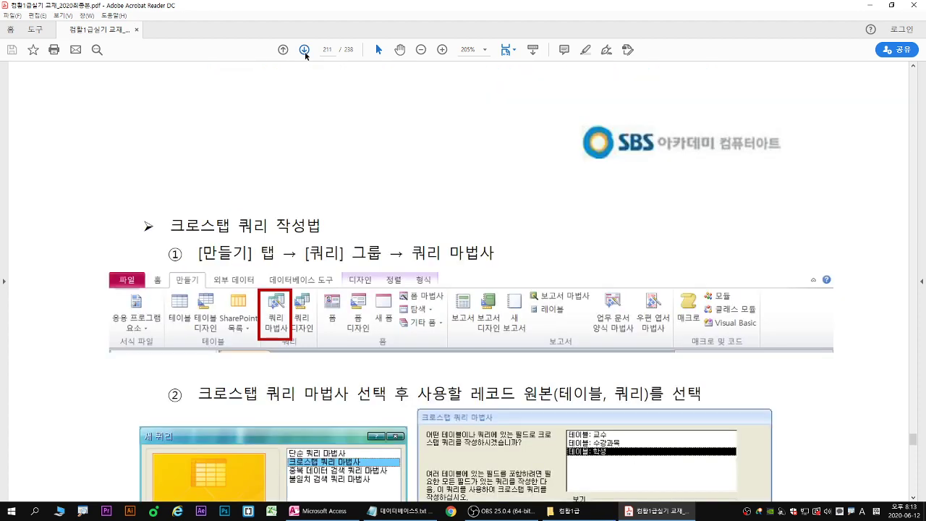
click(305, 50)
scroll(336, 194, down, 10)
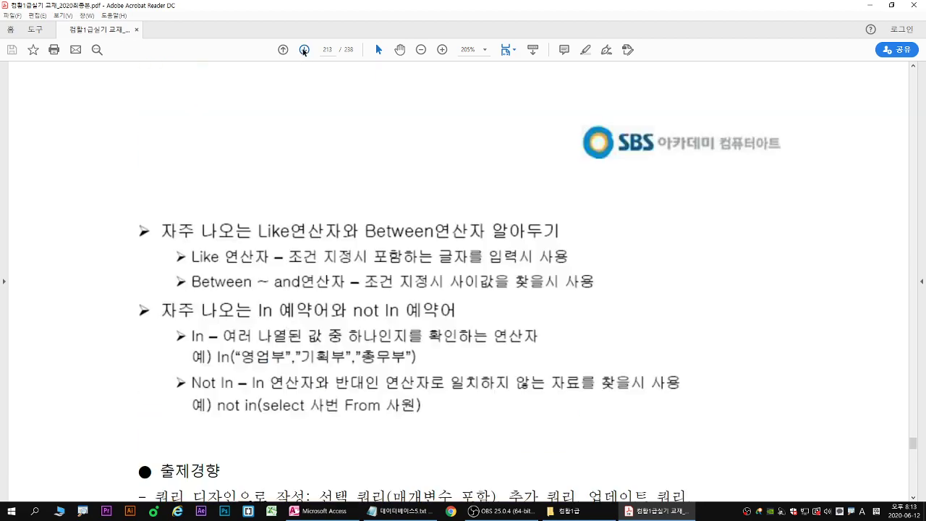
scroll(336, 194, down, 15)
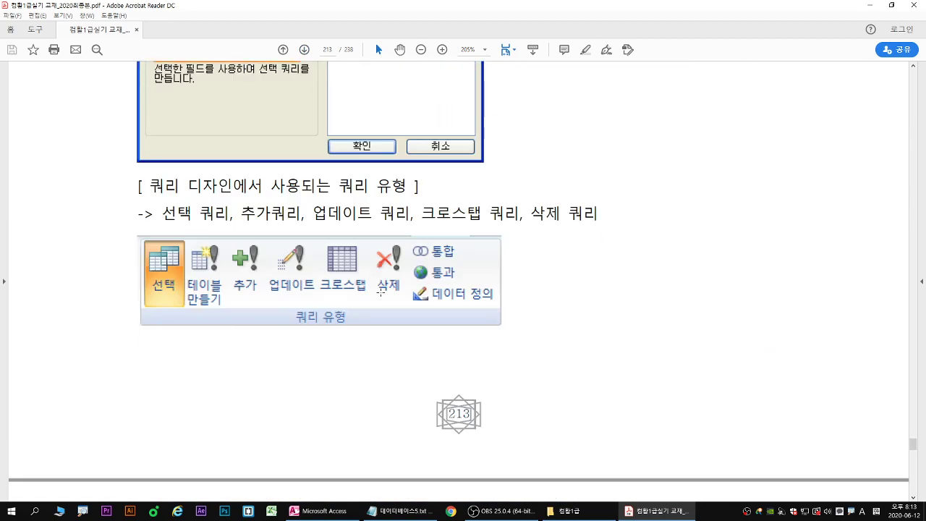
scroll(384, 295, down, 10)
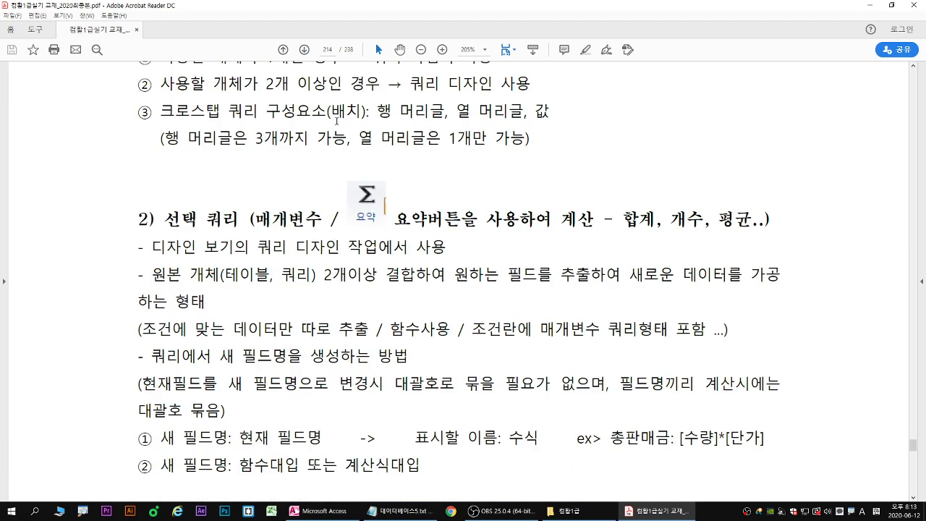
scroll(334, 241, down, 20)
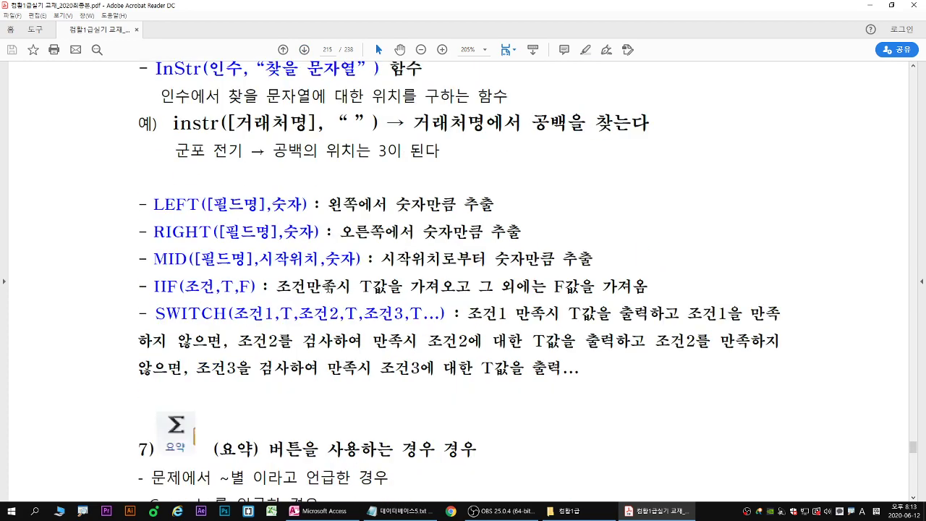
Browse textbook pages 215 and 216 from the 요약 button notes to the 연습31 to 연습34 practice problems.
scroll(333, 242, down, 5)
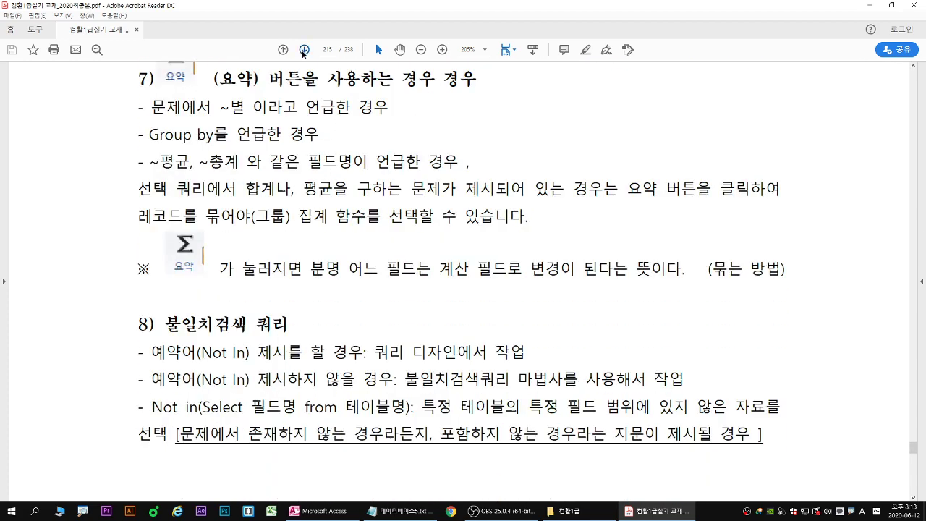
click(304, 49)
scroll(366, 259, down, 6)
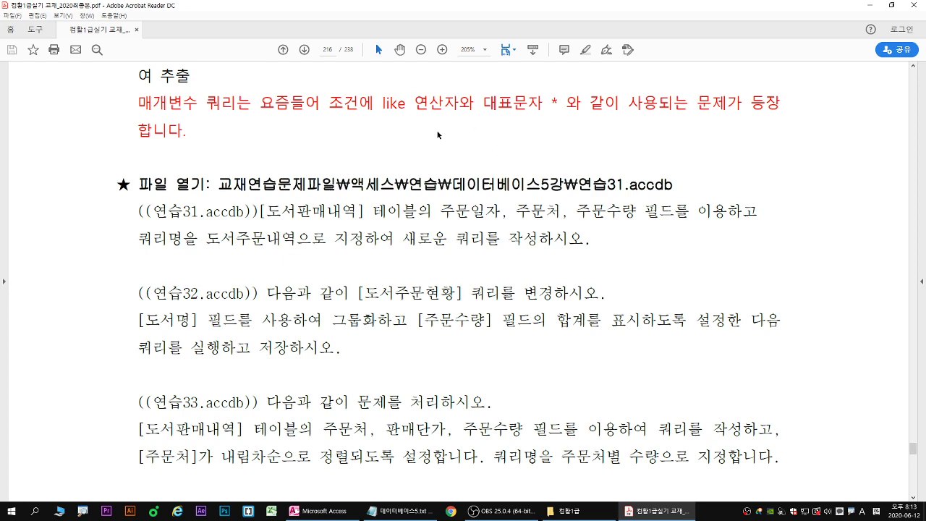
scroll(439, 136, down, 2)
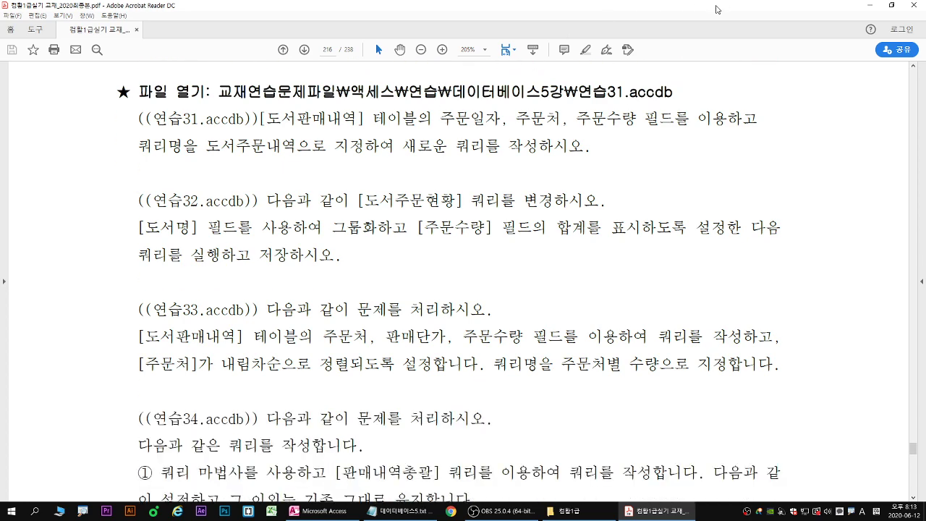
Shrink the textbook window and bring Access forward so both the program and the 연습31 instructions are in view.
double_click(716, 6)
click(861, 57)
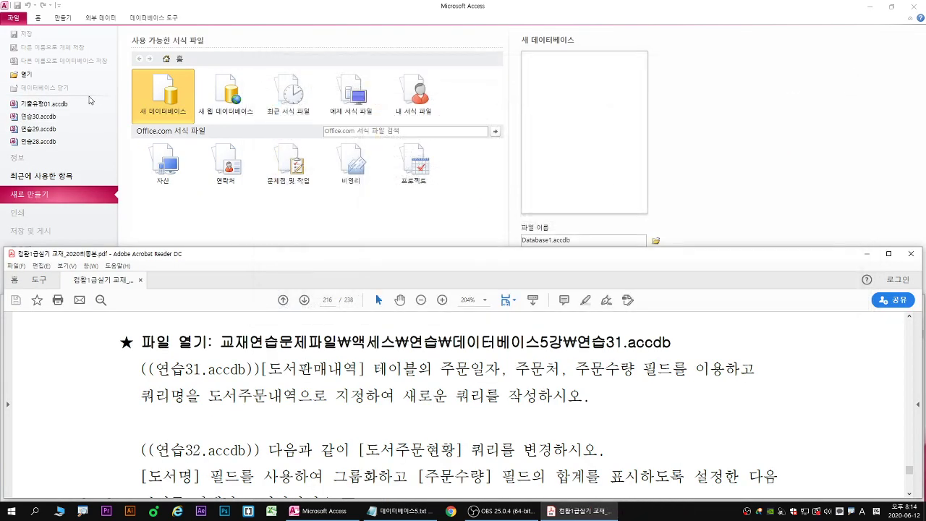
click(39, 129)
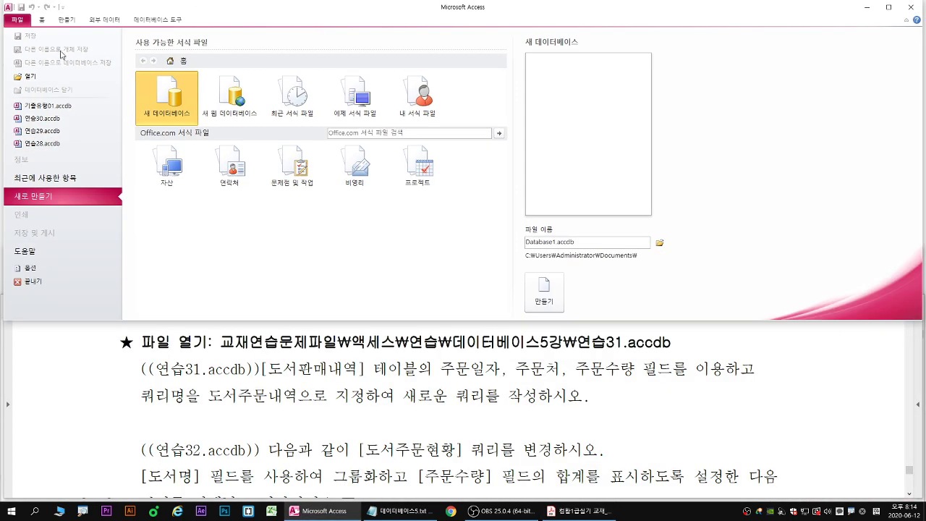
Open 연습31.accdb from the 컴활1급 > 교재연습문제파일(2020) > 액세스 > 연습 > 데이터베이스5강 folder.
click(25, 73)
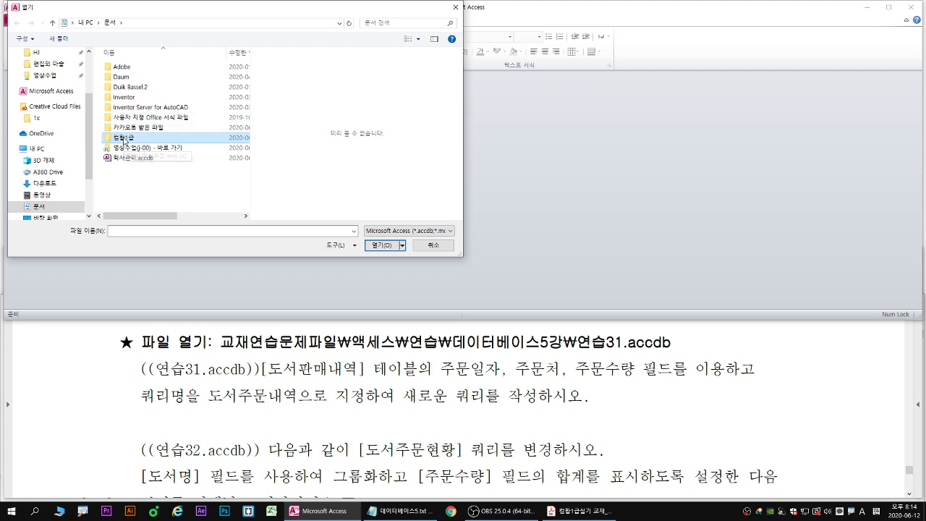
double_click(123, 138)
double_click(166, 79)
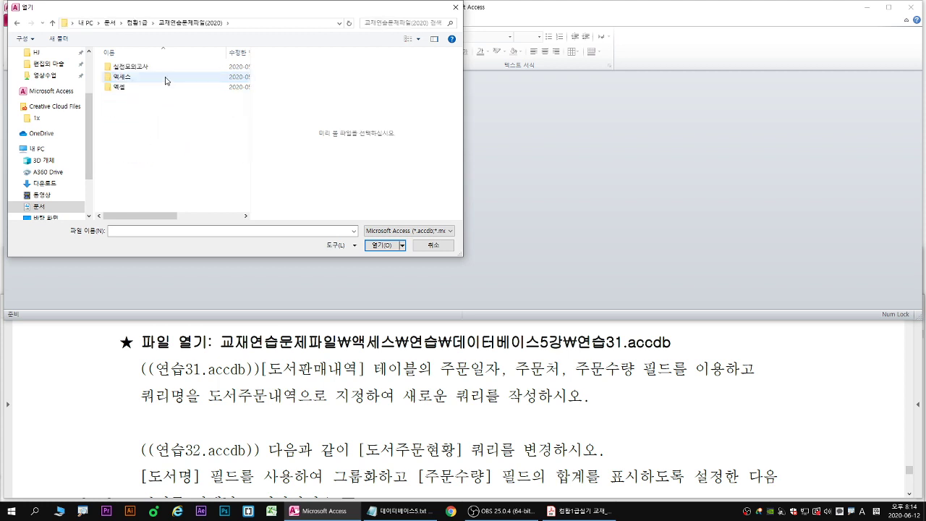
double_click(122, 78)
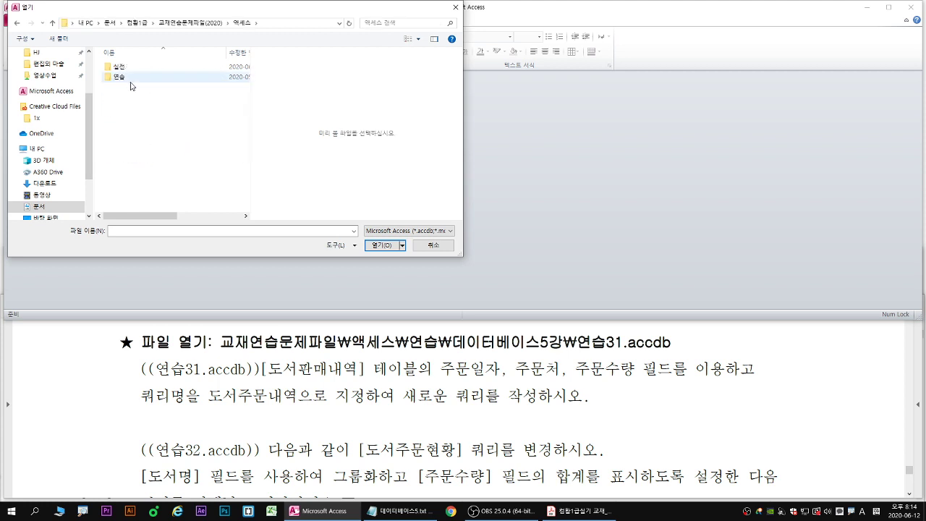
double_click(124, 78)
click(137, 107)
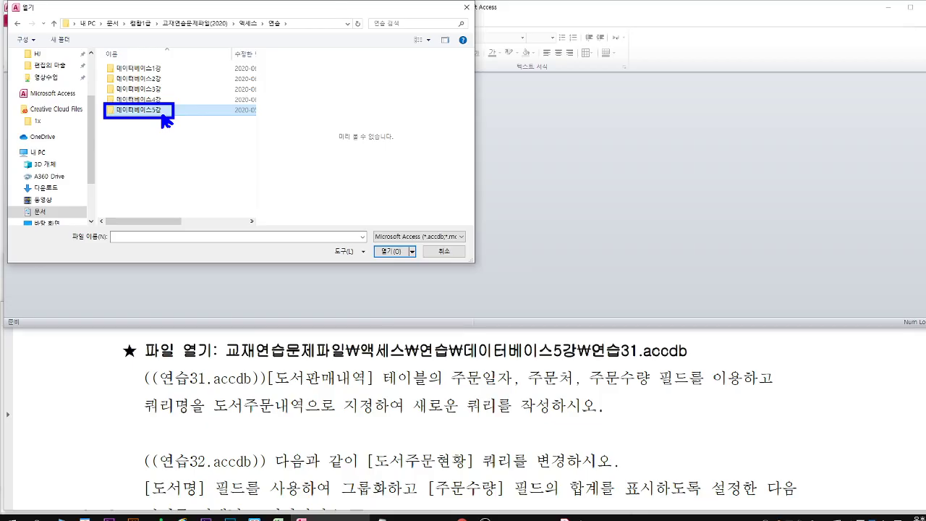
double_click(296, 216)
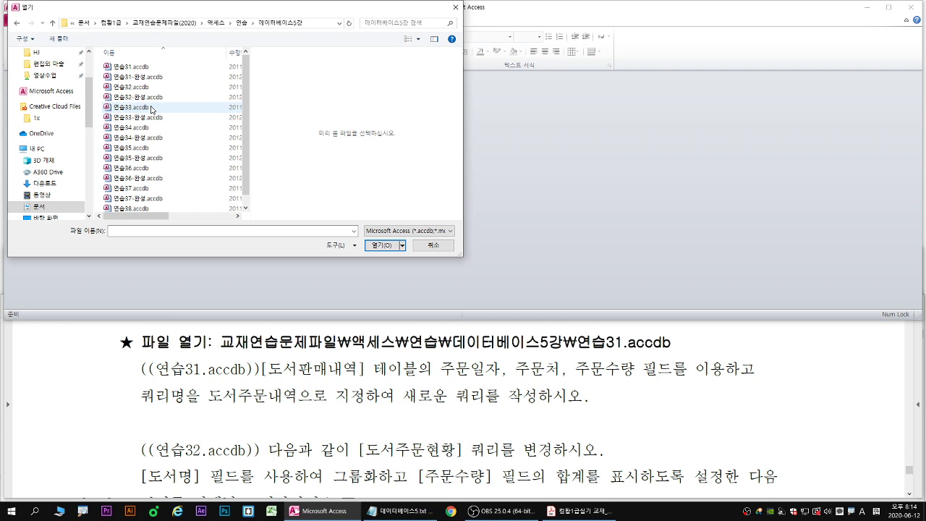
click(135, 67)
double_click(131, 71)
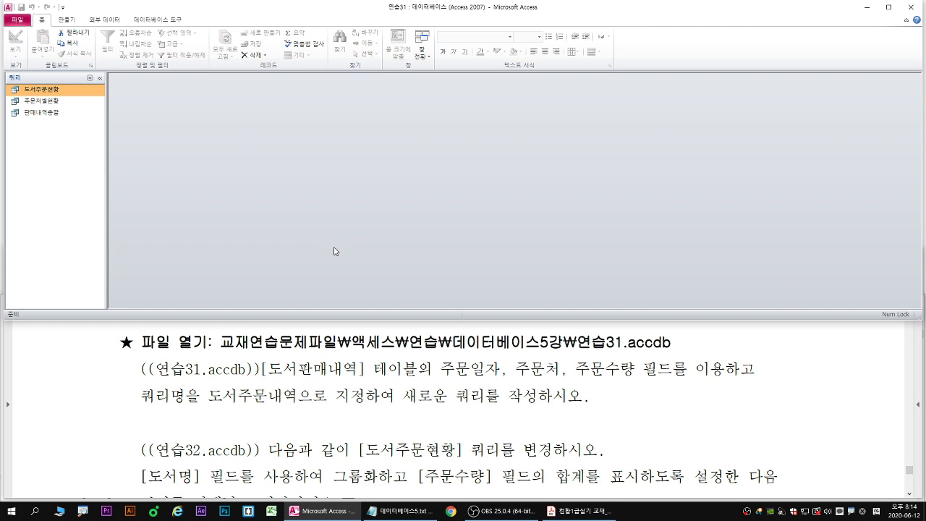
Create a new query in design view based on the 도서판매내역 table.
click(65, 19)
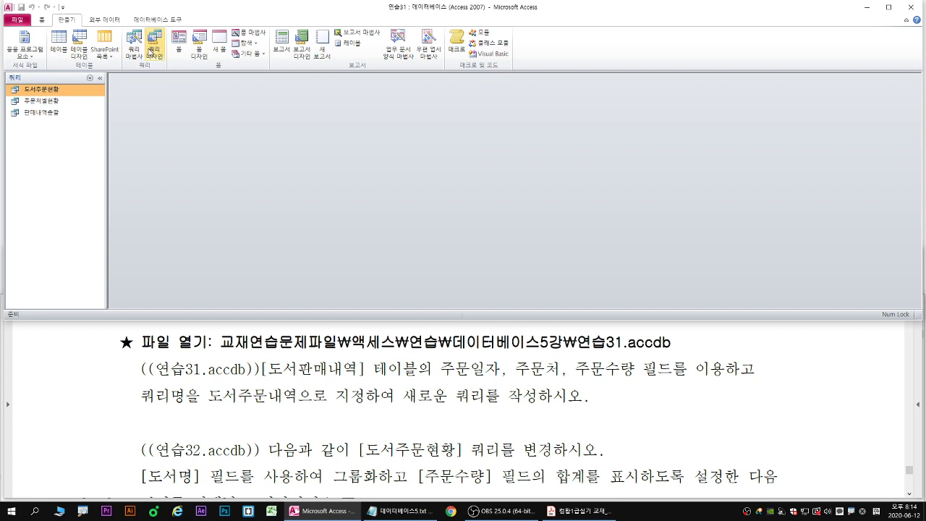
click(150, 52)
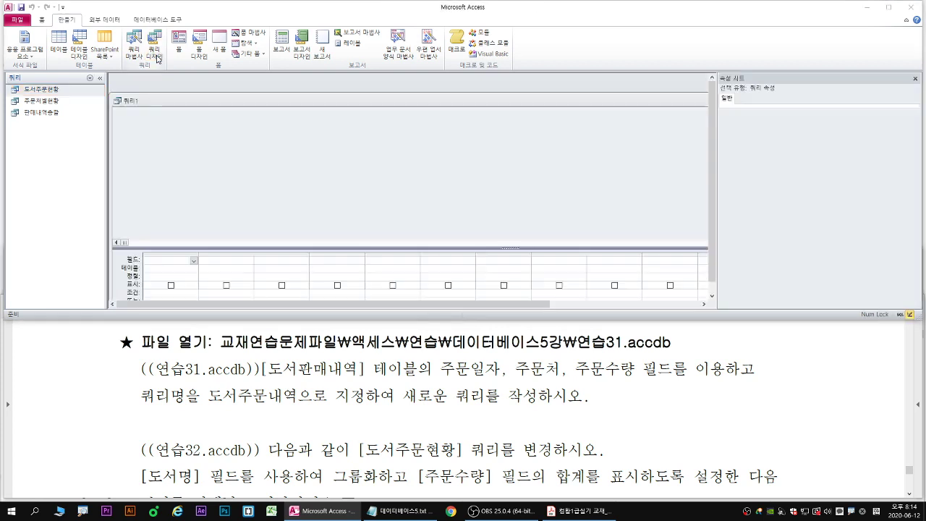
drag(427, 251, 293, 88)
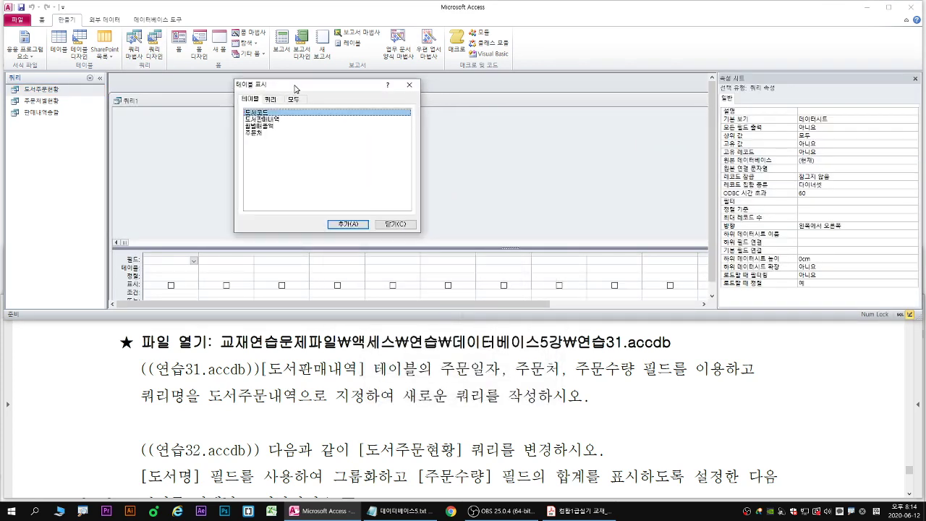
click(265, 118)
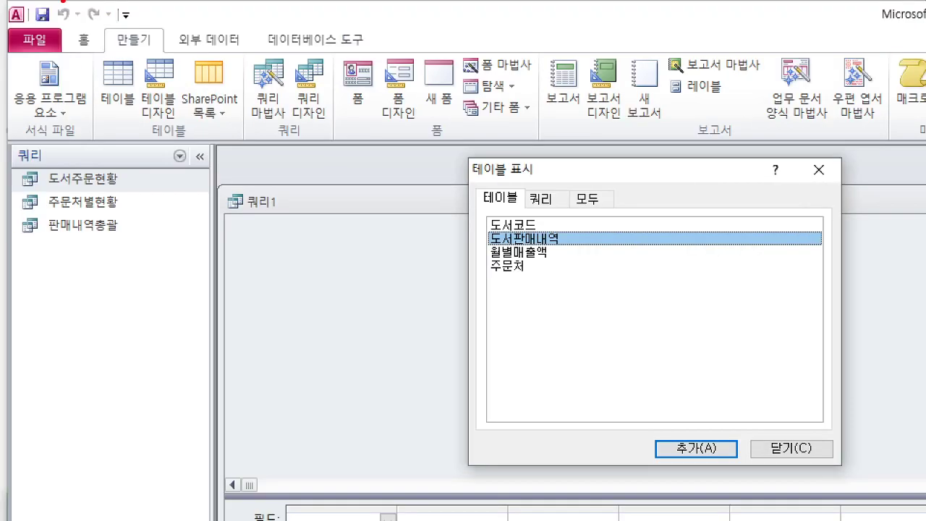
drag(531, 247, 547, 239)
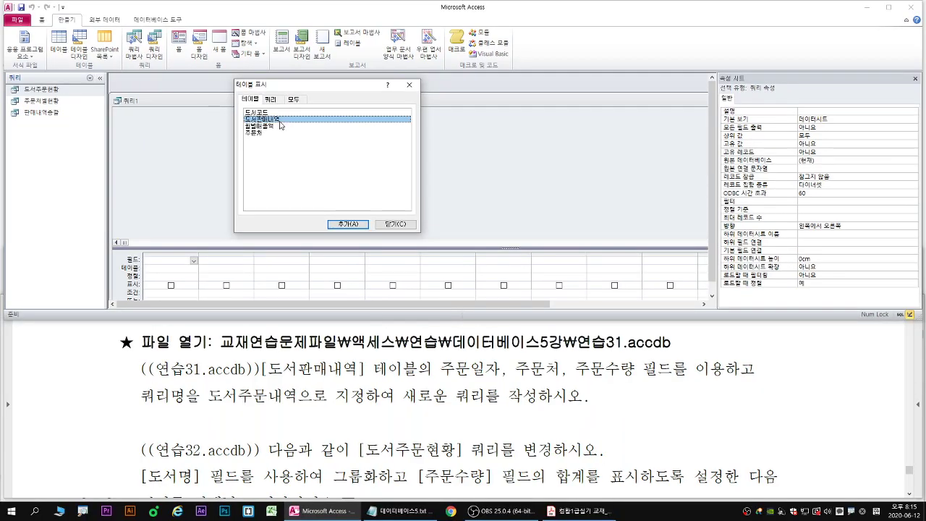
double_click(281, 125)
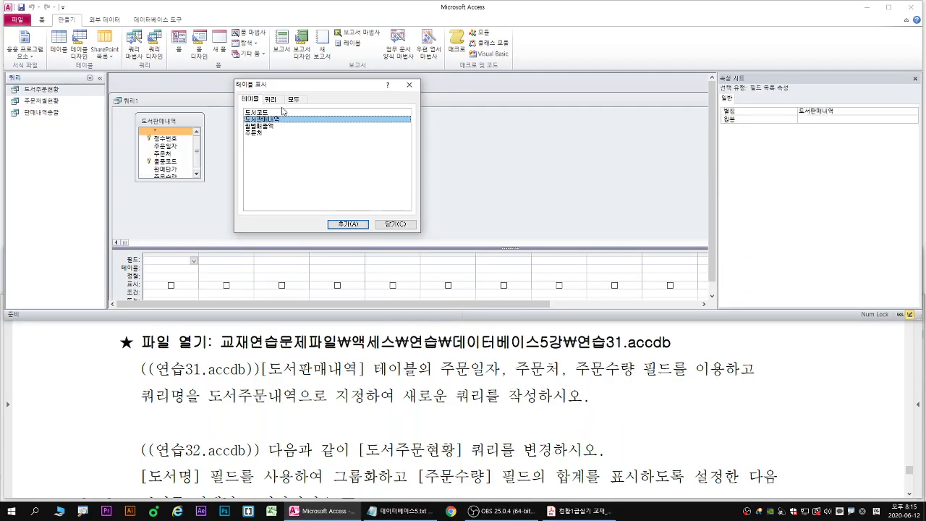
drag(291, 90, 282, 98)
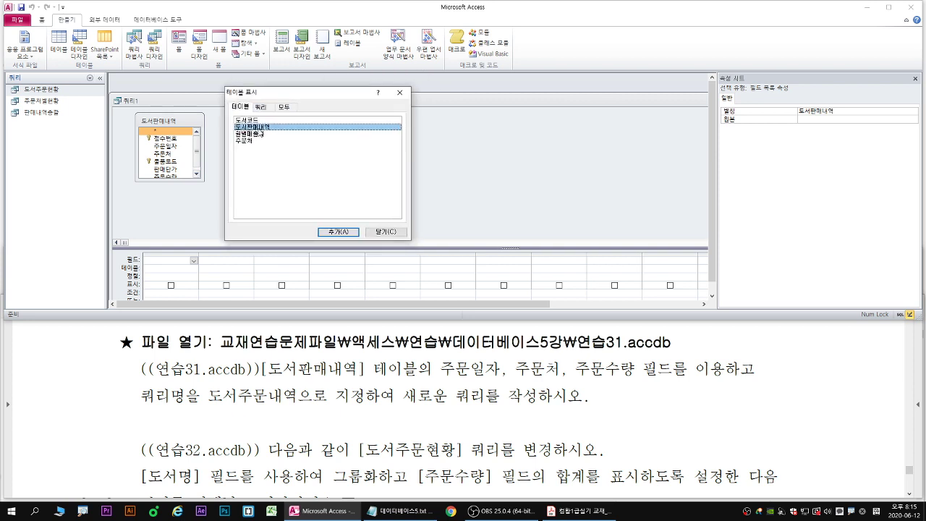
click(385, 231)
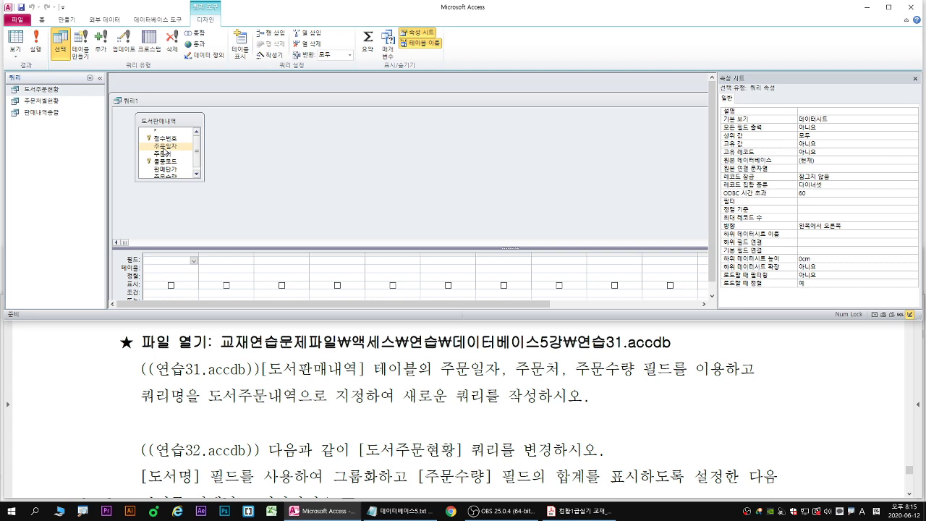
Add the 주문일자, 주문처 and 주문수량 fields of 도서판매내역 to the query grid.
double_click(166, 147)
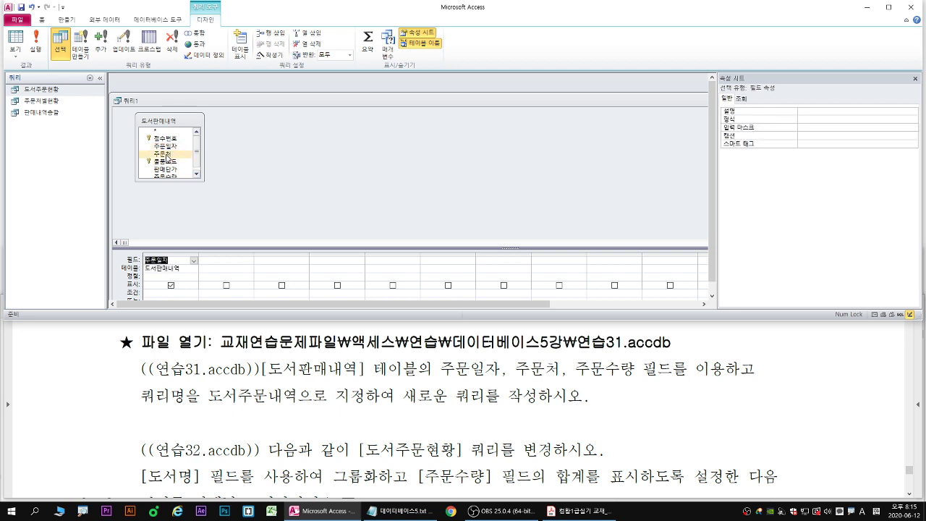
double_click(167, 154)
click(175, 176)
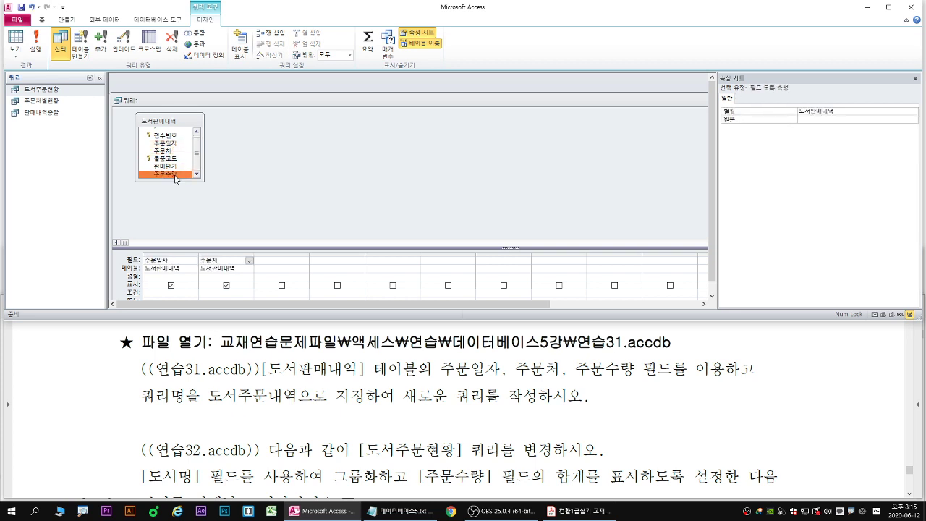
double_click(176, 174)
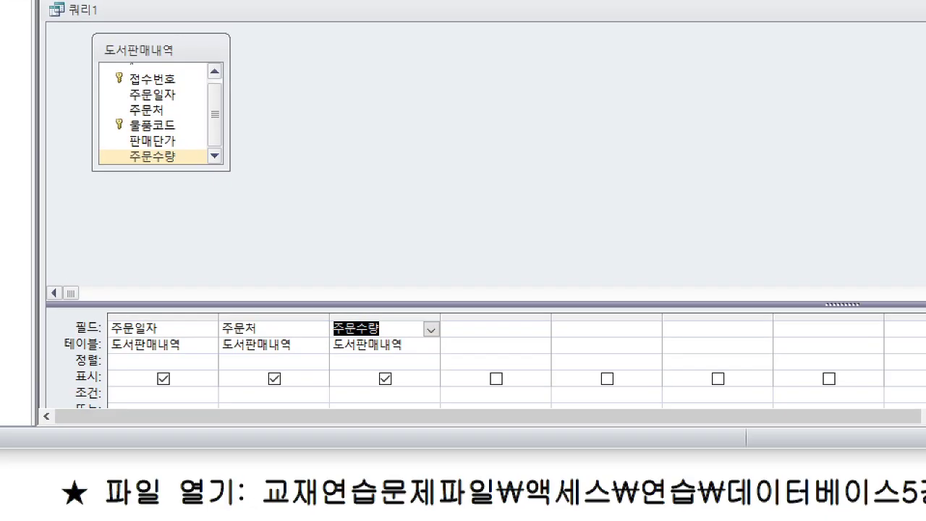
Draw blue arrows from 주문일자, 주문처 and 주문수량 in the table's field list to their query grid columns.
mouse_move(151, 100)
mouse_down()
mouse_move(151, 332)
mouse_move(171, 316)
mouse_up()
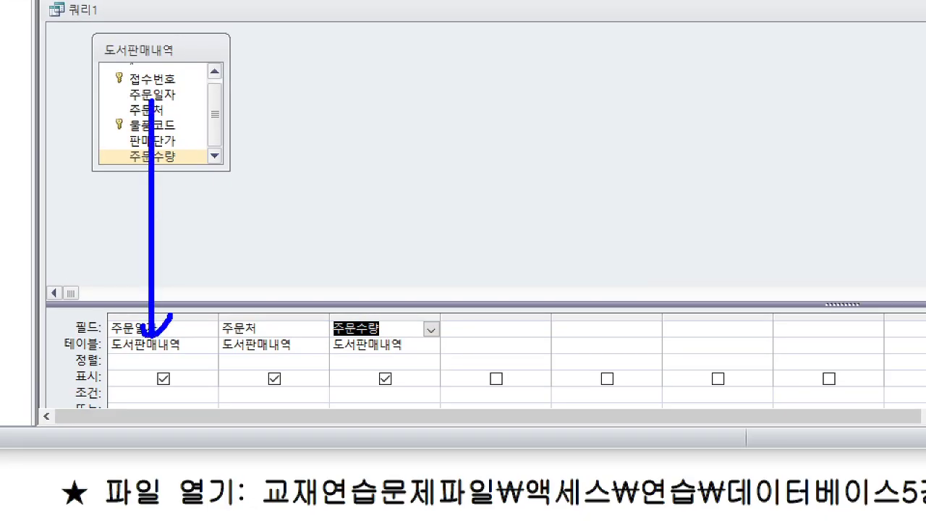
mouse_move(159, 110)
mouse_down()
mouse_move(250, 324)
mouse_move(262, 299)
mouse_up()
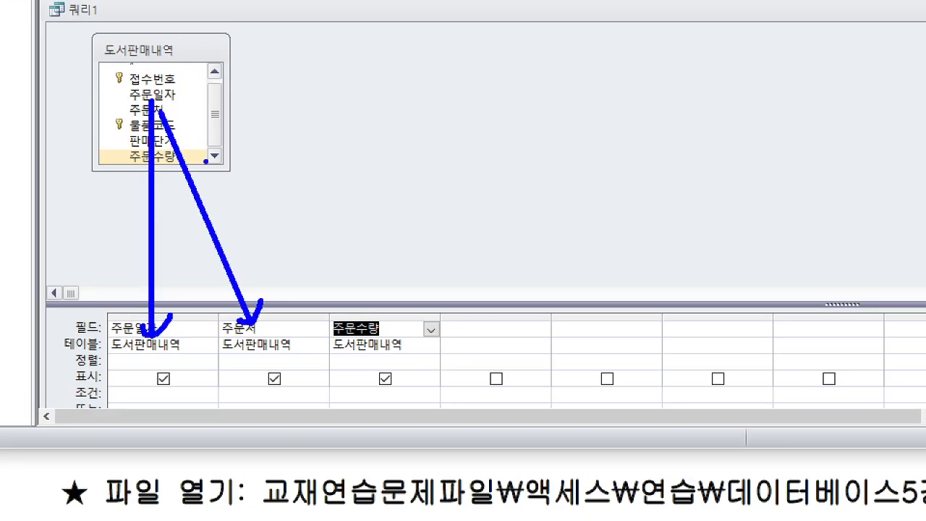
mouse_move(185, 165)
mouse_down()
mouse_move(340, 326)
mouse_move(372, 319)
mouse_move(387, 296)
mouse_up()
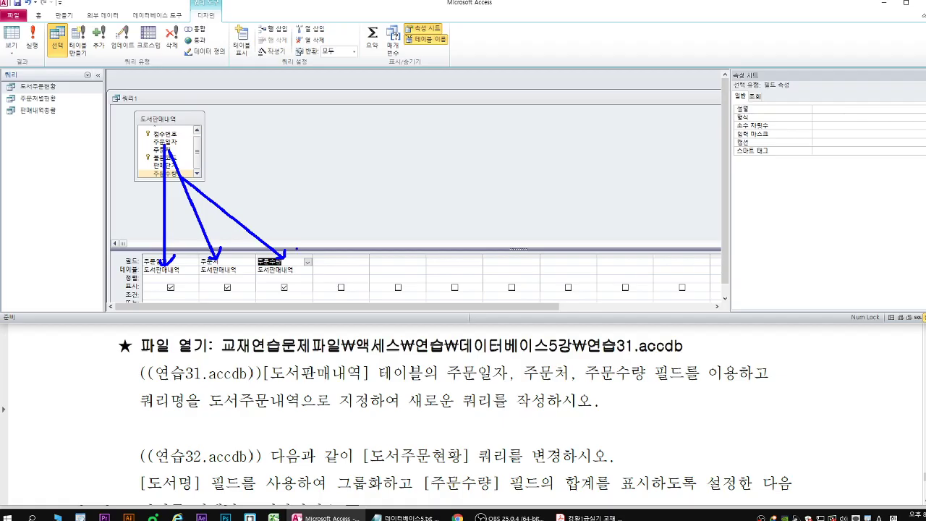
Add the extra 판매단가 field to the query grid and annotate its column selector with a box, an arrow and "delete".
click(173, 166)
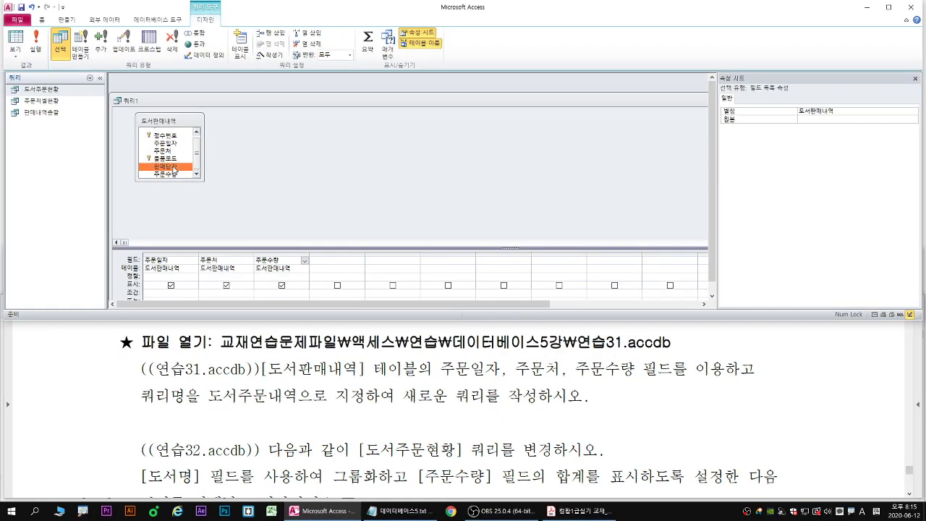
double_click(172, 167)
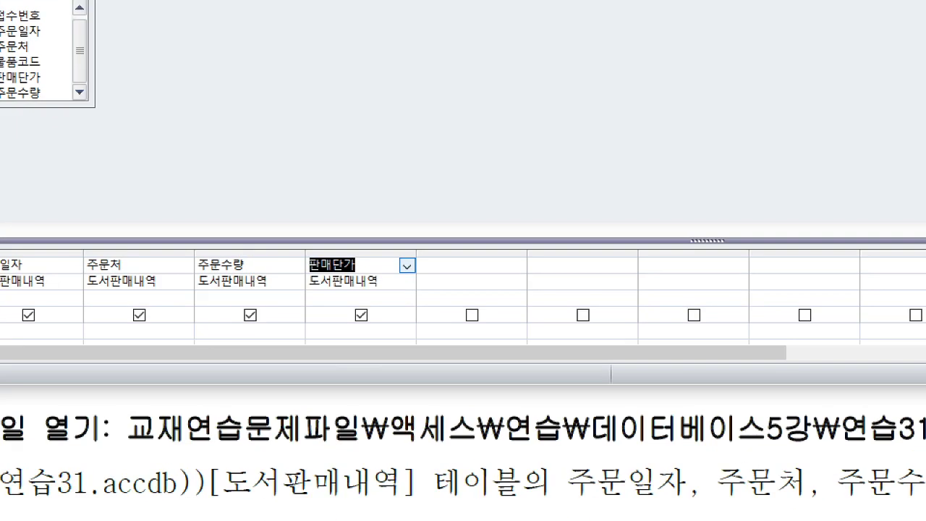
mouse_move(305, 251)
mouse_down()
mouse_move(362, 262)
mouse_move(419, 256)
mouse_move(392, 206)
mouse_up()
click(349, 187)
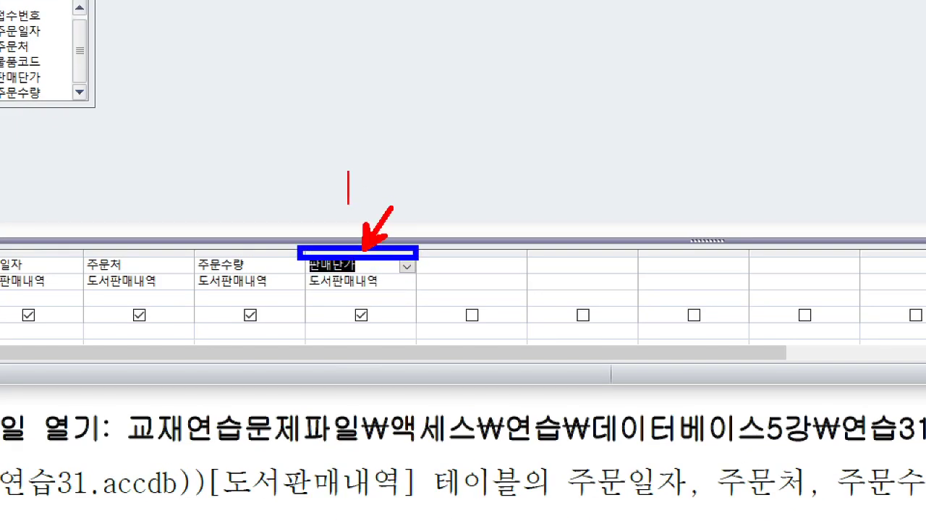
text(delete)
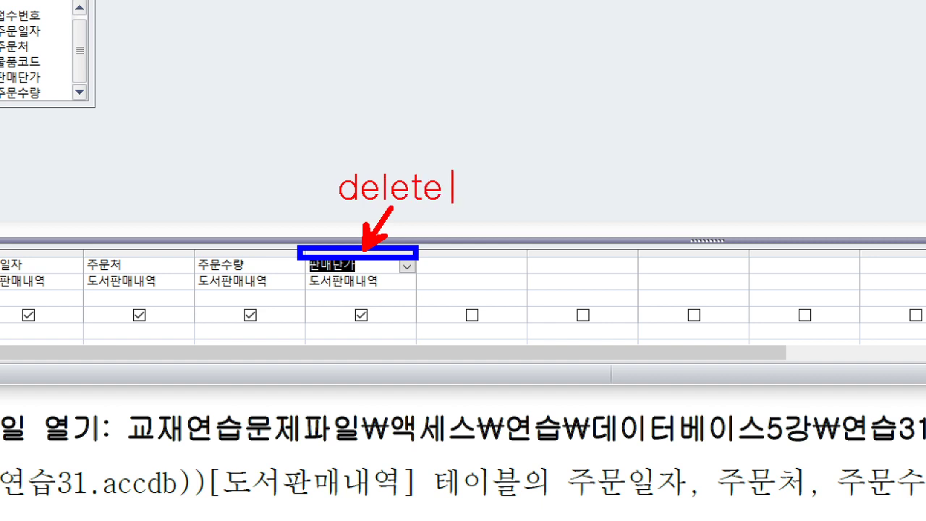
key(Escape)
Delete the 판매단가 column from the query grid.
drag(354, 253, 371, 253)
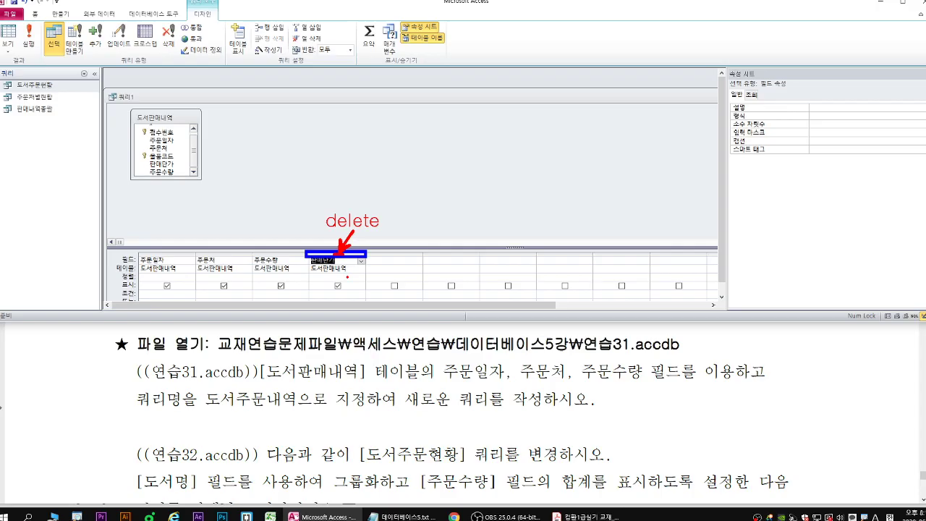
click(366, 254)
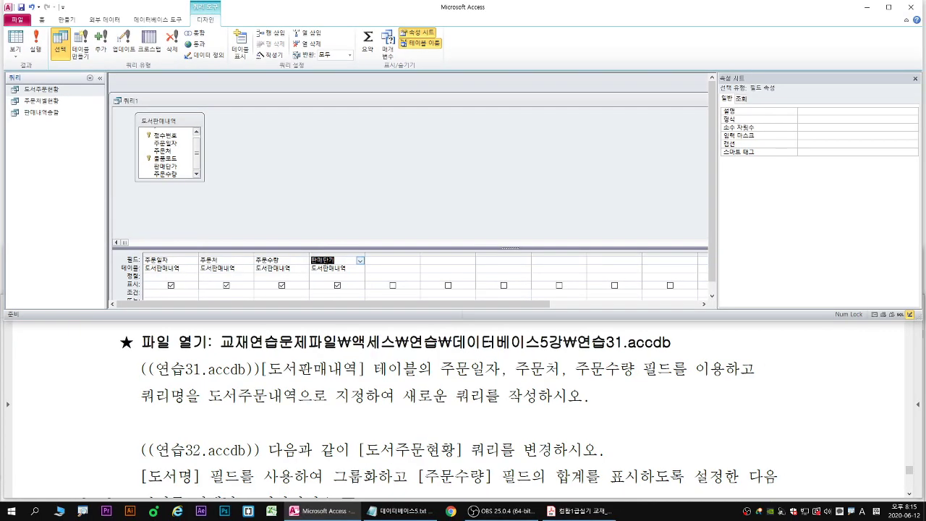
key(Delete)
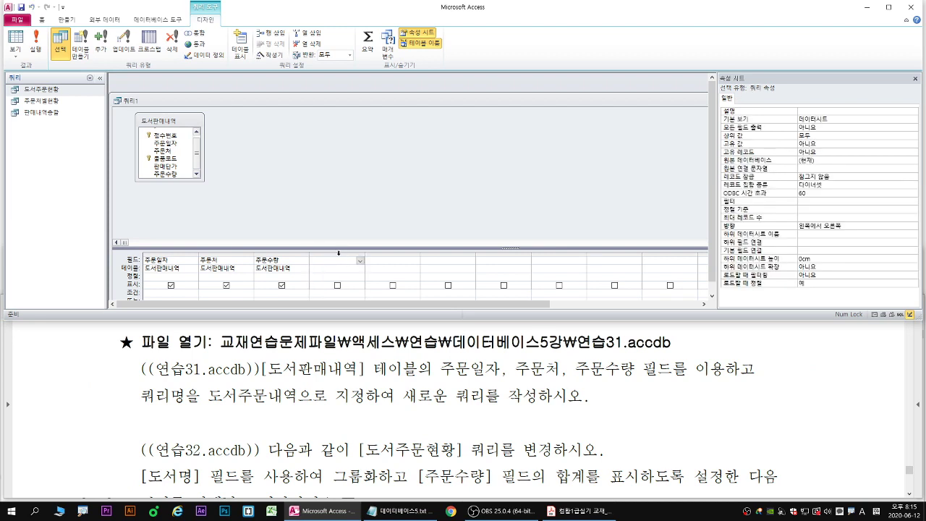
Move the 주문수량 column ahead of 주문처, and return it to the third position.
click(291, 253)
drag(291, 253, 221, 258)
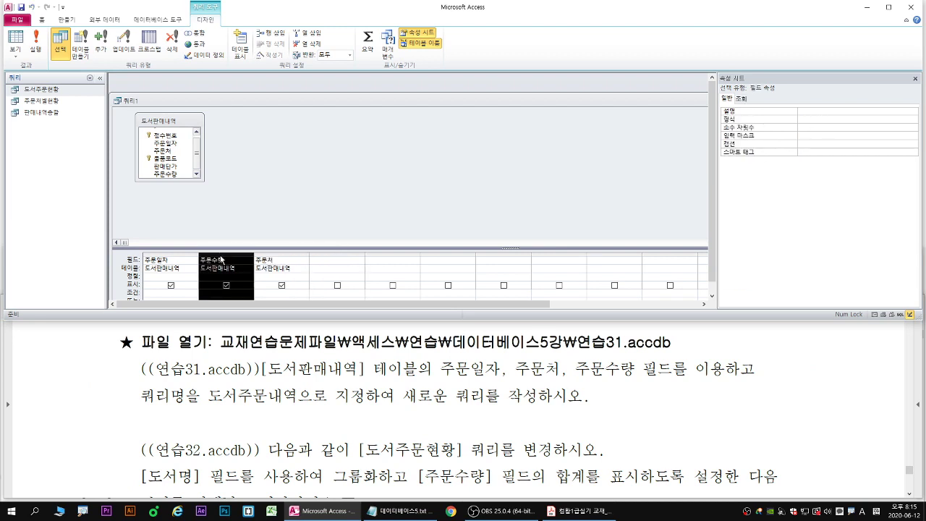
drag(277, 257, 311, 258)
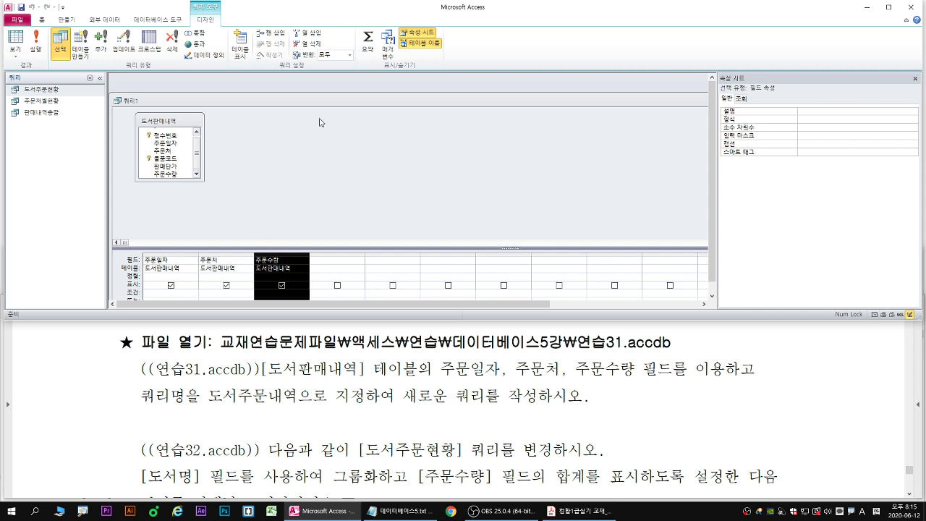
Maximize the Access window containing the query design.
double_click(303, 10)
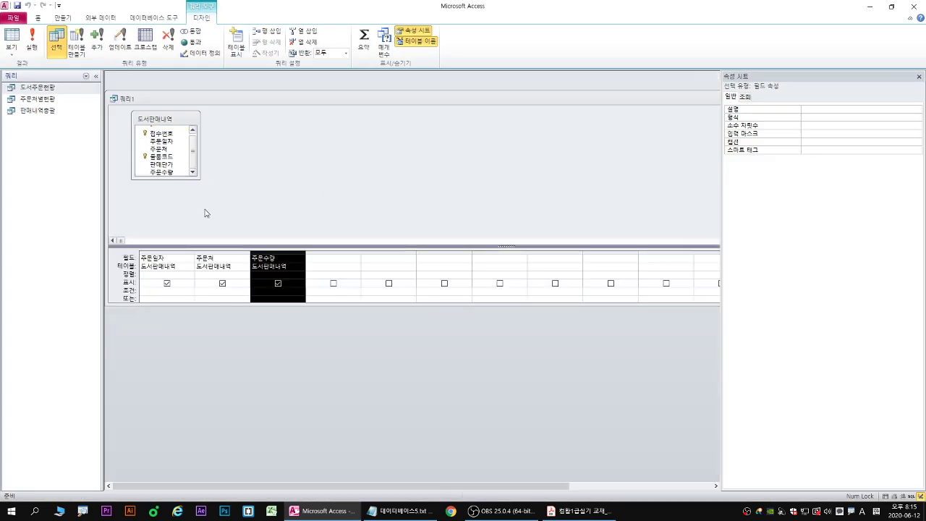
Run the query to show its datasheet, and save it under the name 도서주문내역.
drag(272, 304, 275, 319)
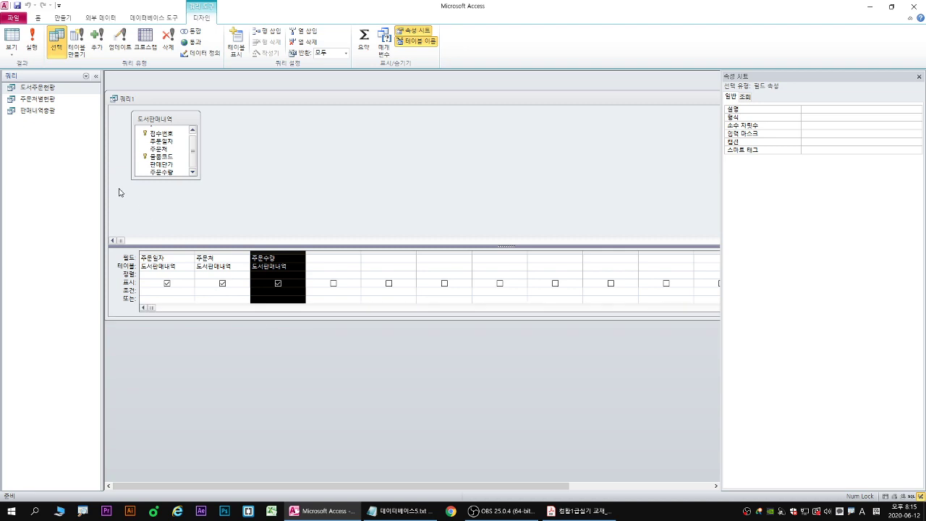
click(32, 43)
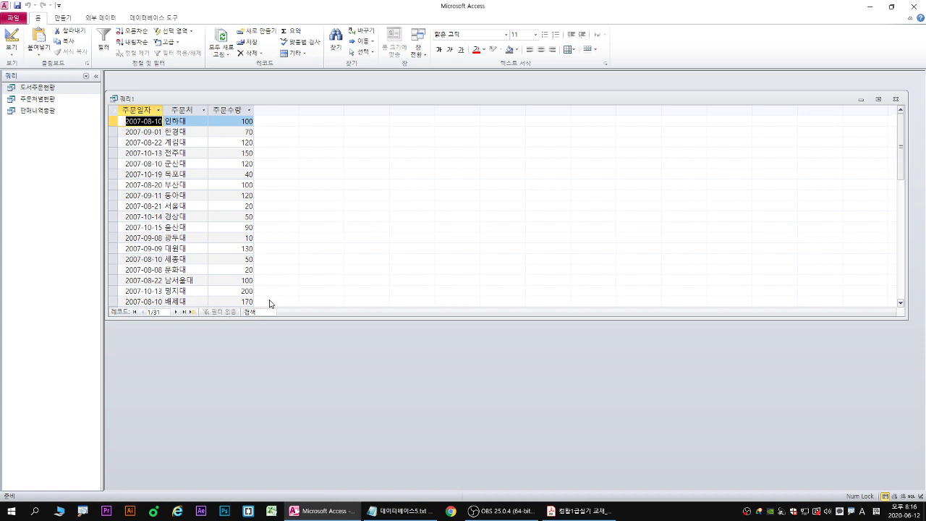
right_click(133, 102)
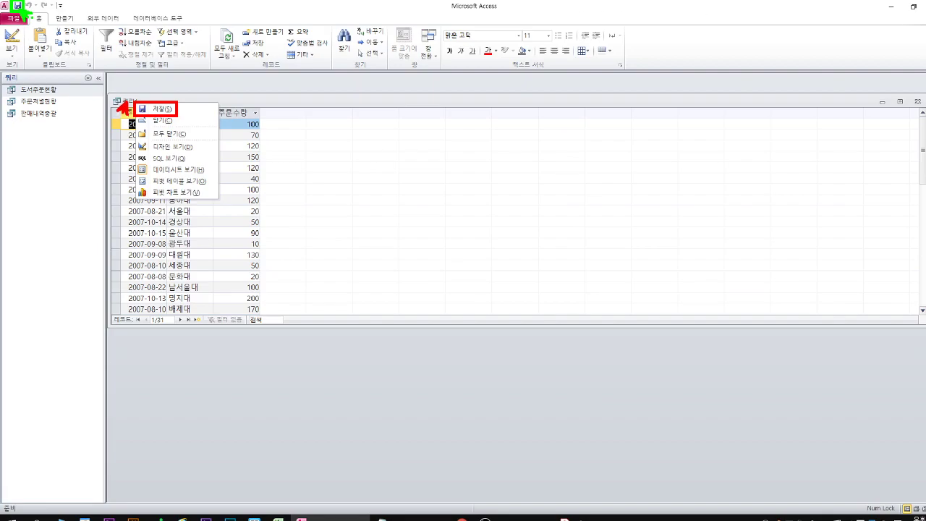
right_click(249, 198)
click(294, 214)
text(ㅎ)
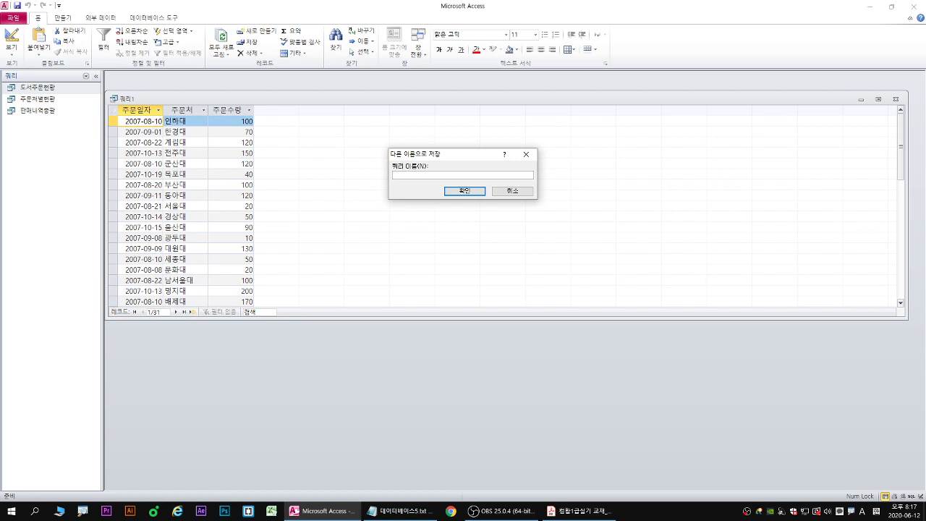
text(도서주문내역)
key(Return)
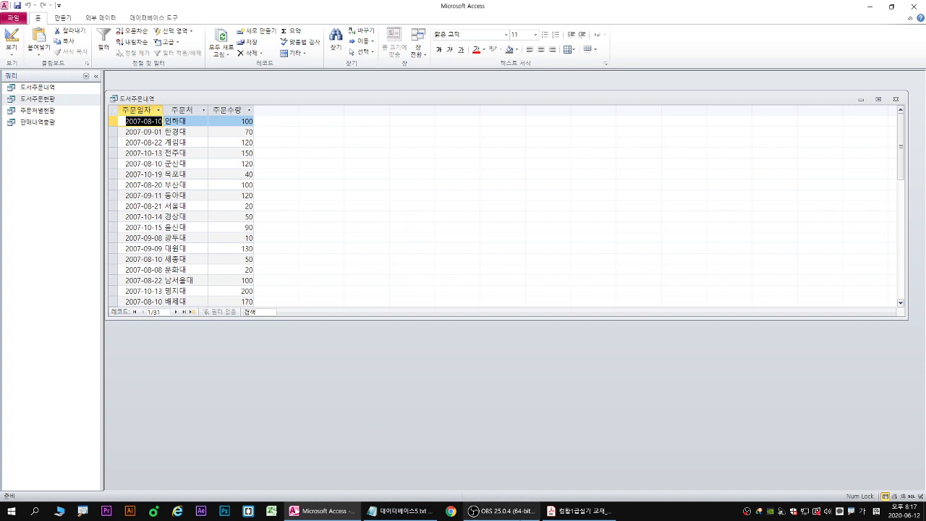
Bring up the textbook PDF and shrink the Access window so it sits above the exercise text.
click(576, 511)
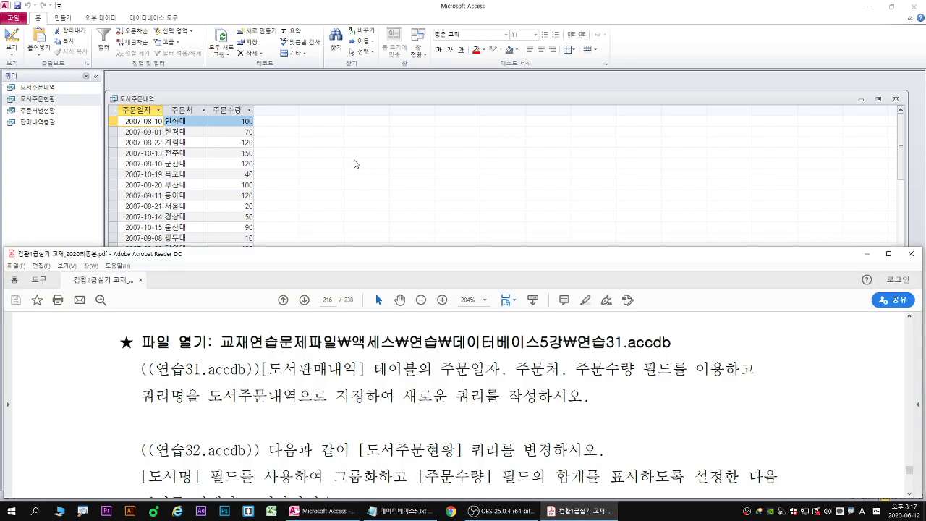
click(334, 99)
double_click(387, 7)
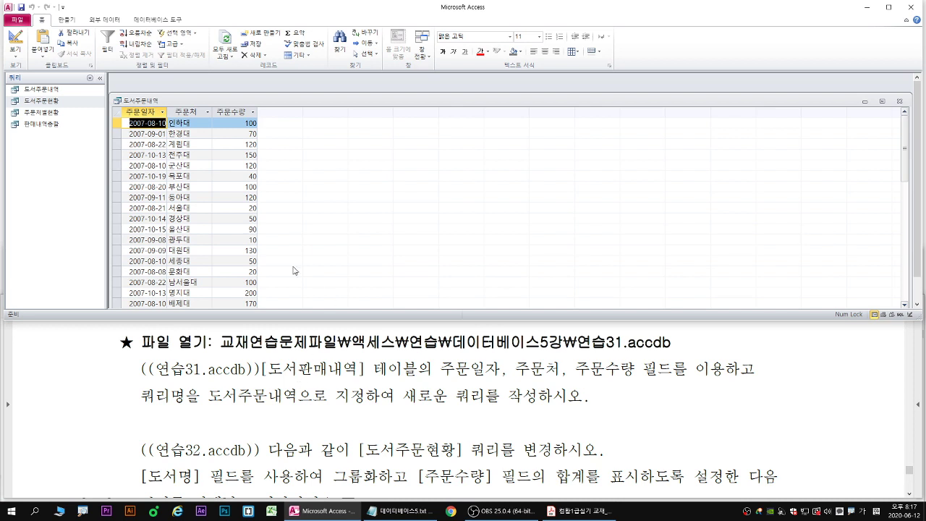
Switch the 도서주문내역 query to Design view and enlarge its design grid.
right_click(151, 103)
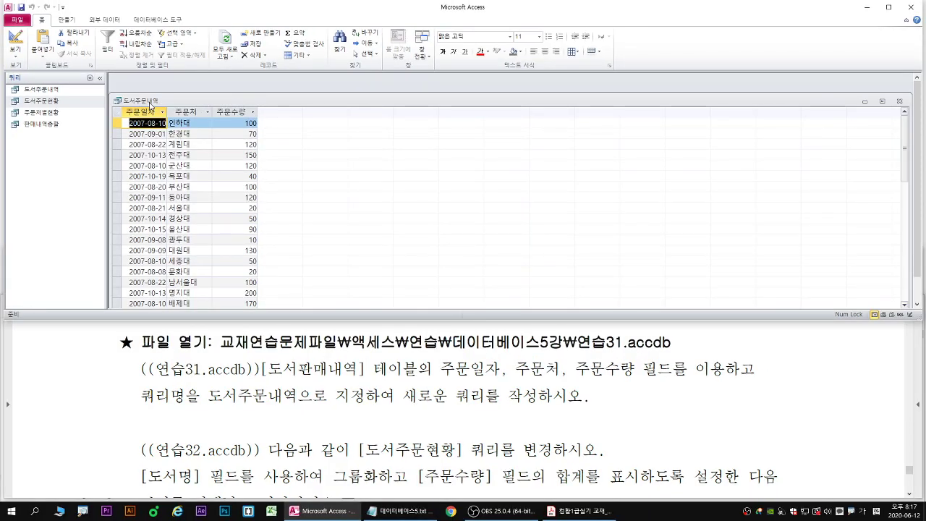
right_click(145, 100)
click(250, 192)
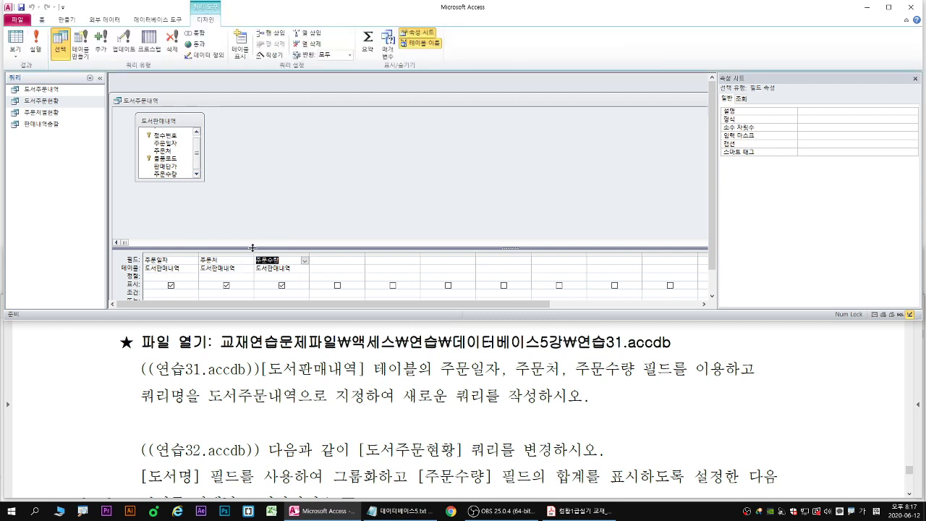
drag(252, 248, 251, 207)
Underline the criteria row across the three fields, and set the 주문수량 criterion to >=100.
drag(127, 259, 311, 258)
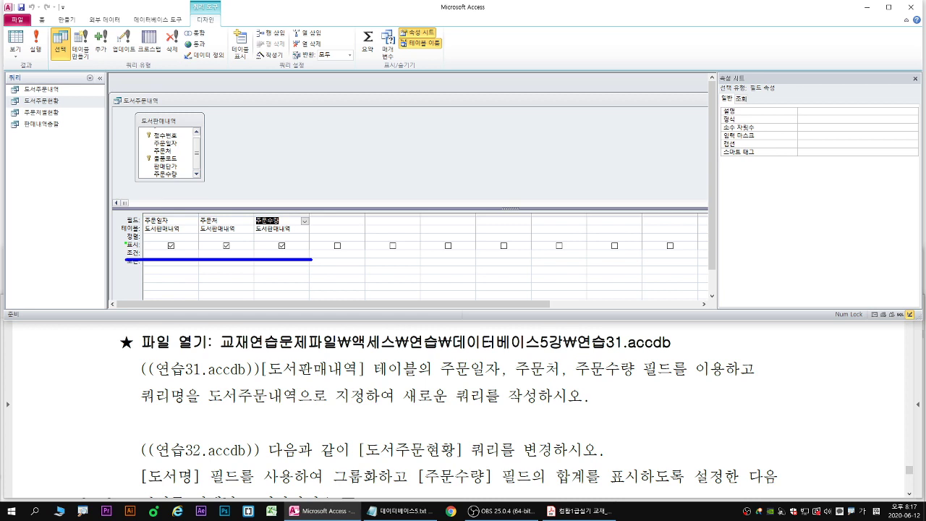
drag(125, 244, 303, 240)
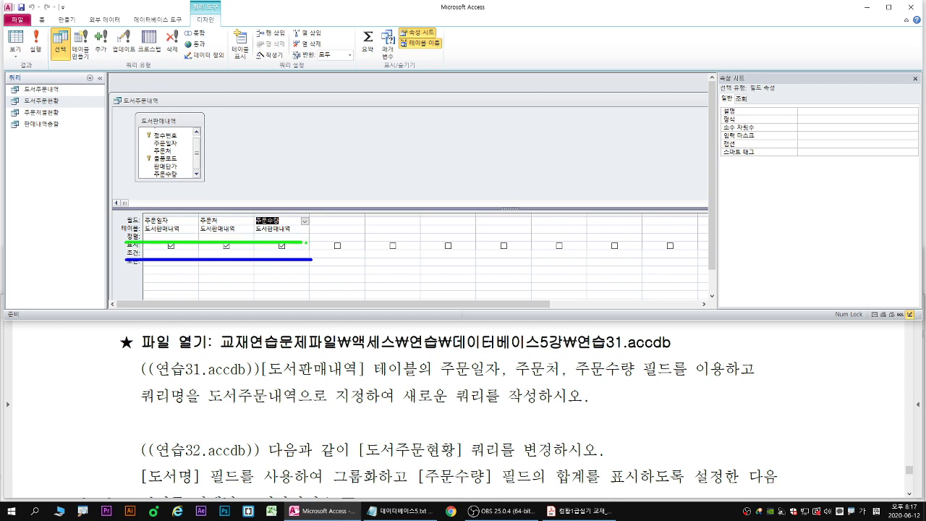
key(Escape)
click(264, 254)
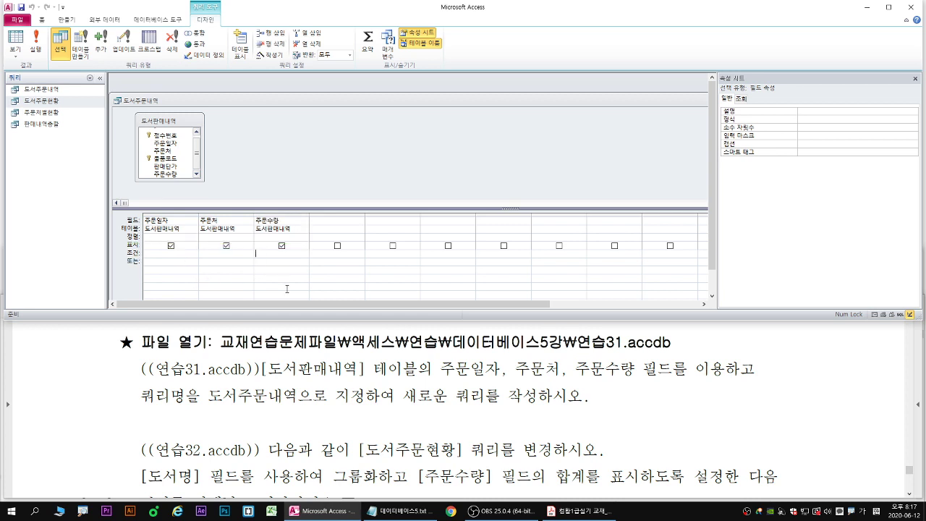
text(>=100)
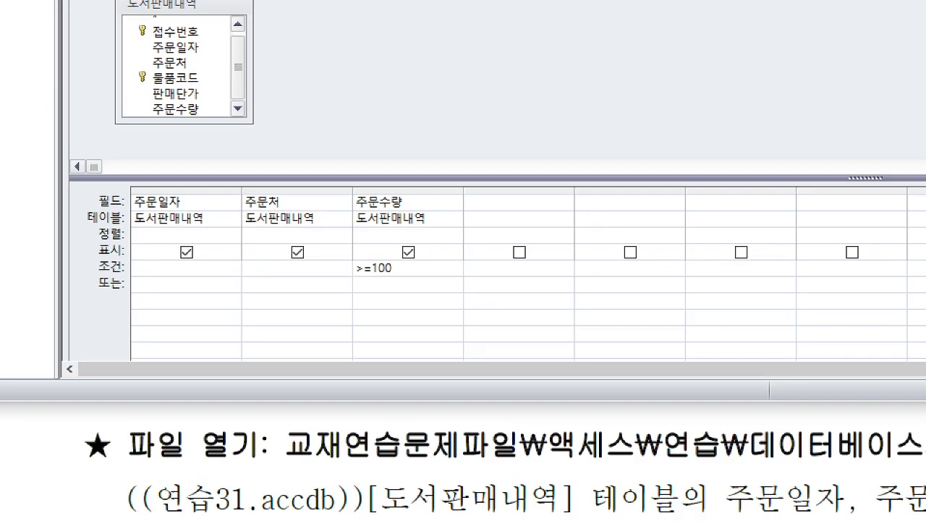
drag(251, 260, 287, 260)
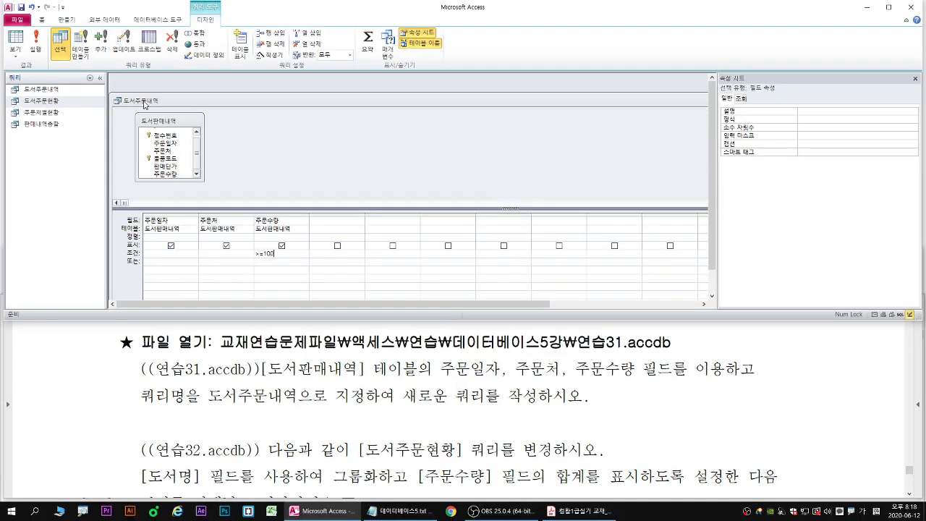
Close the 도서주문내역 query and reopen it as a datasheet to review the filtered orders.
right_click(147, 102)
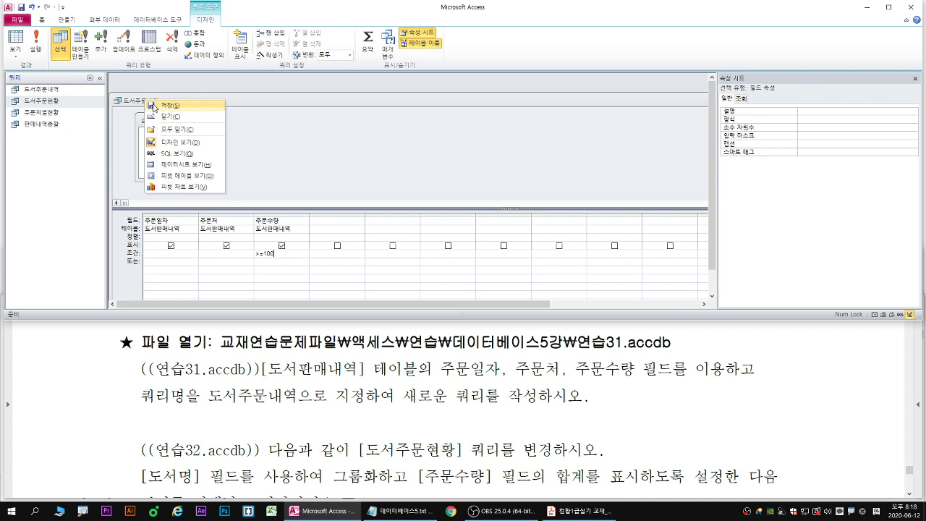
click(168, 117)
double_click(41, 103)
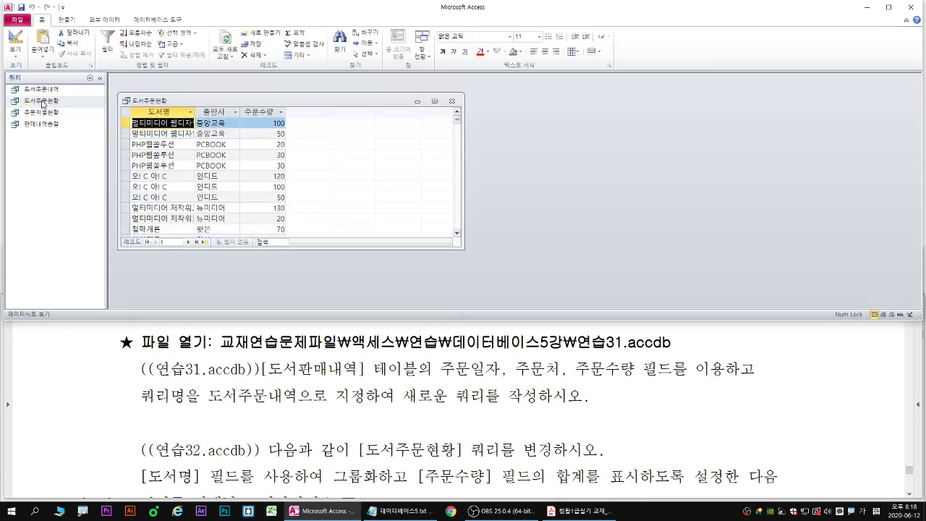
click(452, 101)
double_click(41, 89)
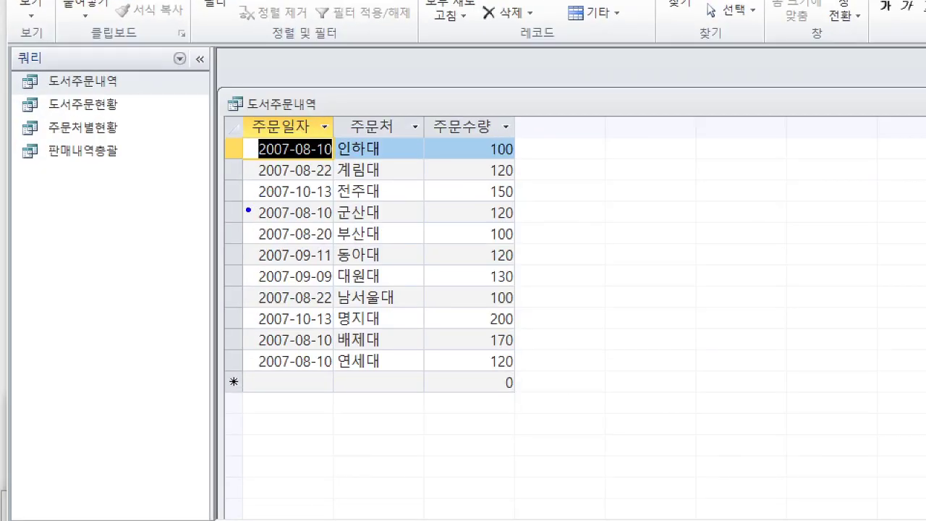
drag(254, 204, 524, 205)
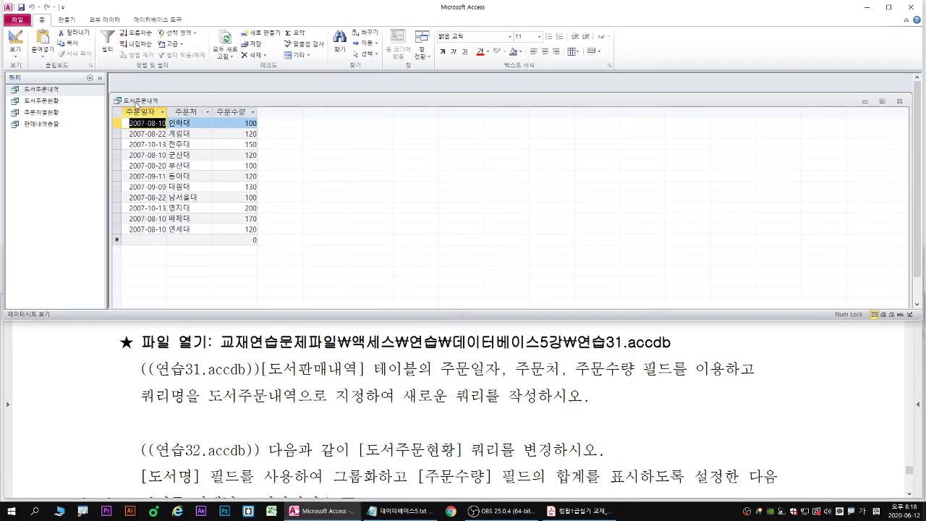
Return the 도서주문내역 query to Design view and enter >=2007-10-01 as the 주문일자 criterion.
right_click(286, 107)
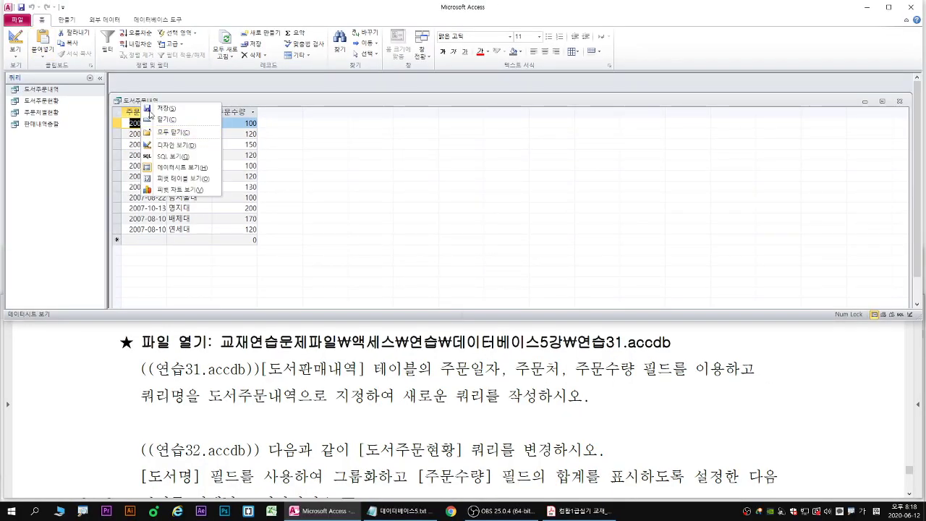
click(175, 145)
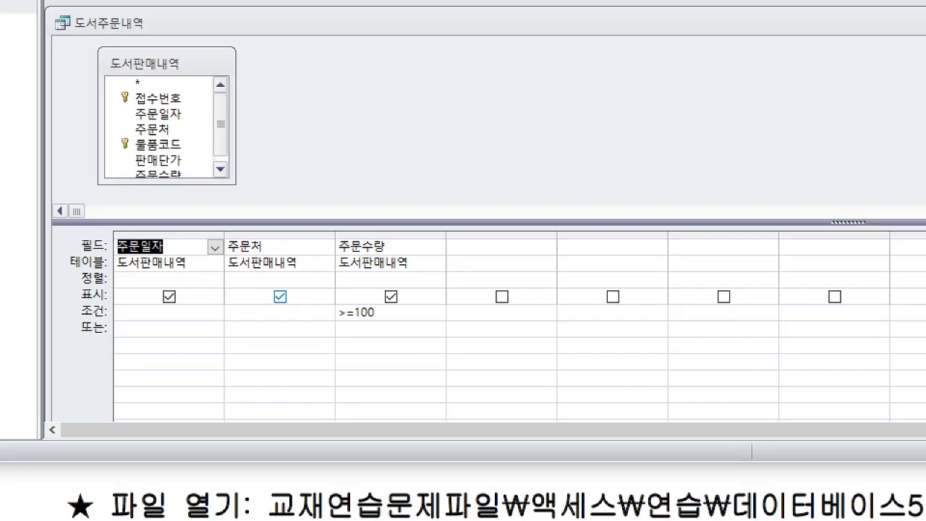
drag(332, 327, 399, 333)
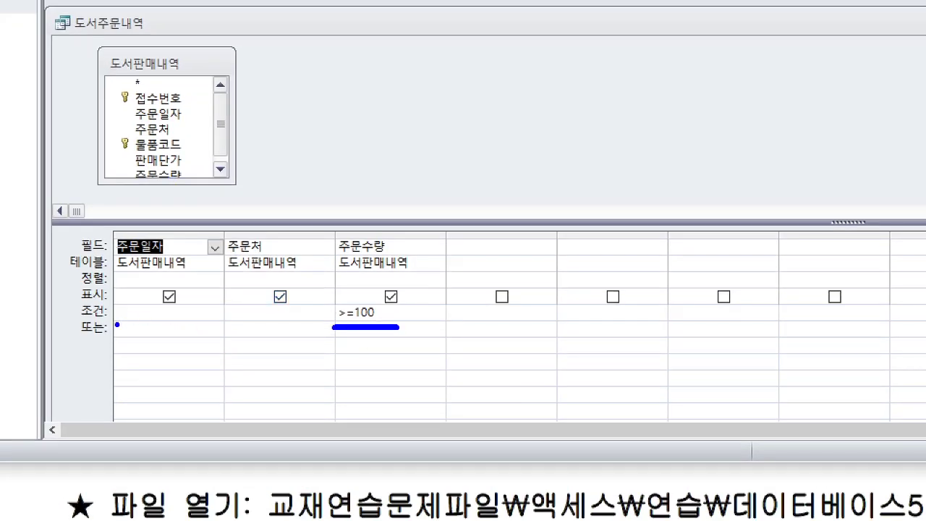
drag(116, 324, 219, 324)
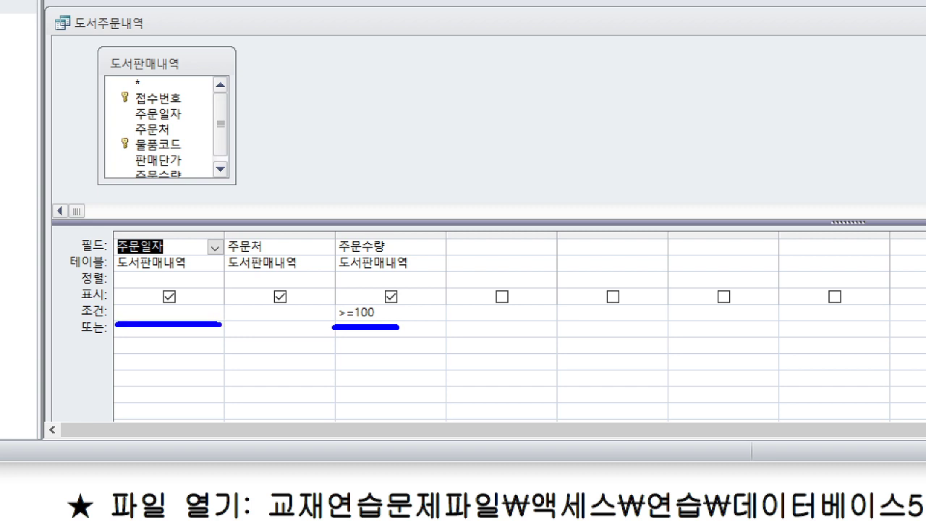
key(Escape)
click(147, 312)
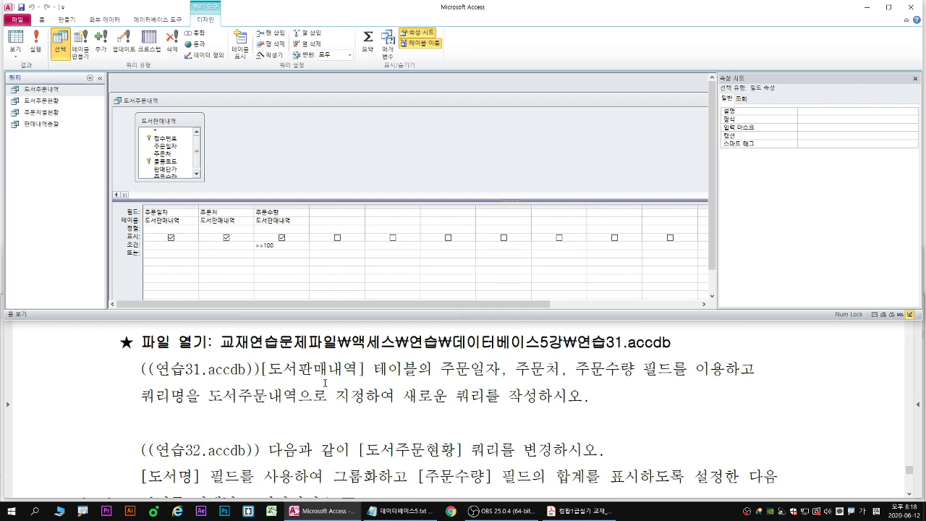
text(>=2007-10-01)
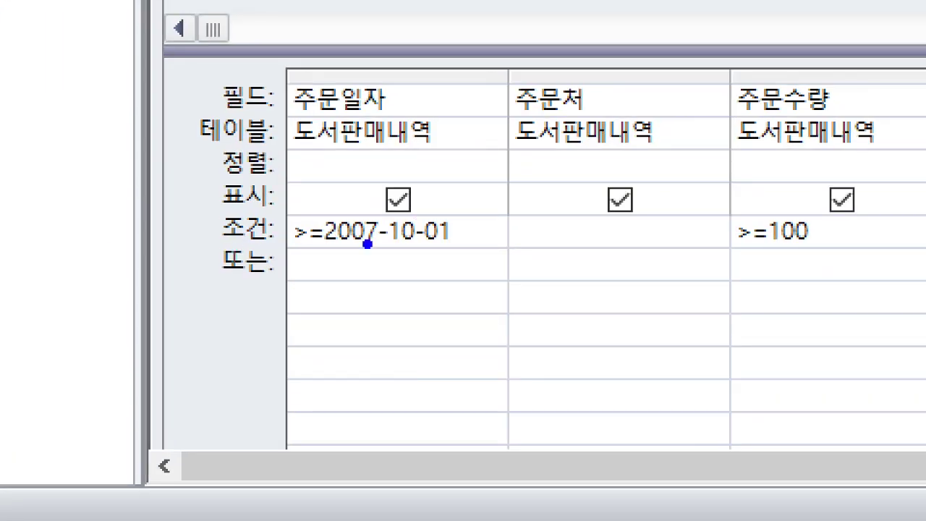
Underline the 주문일자 criterion, sketch a red Enter arrow beside it, and commit the date entry.
drag(286, 257, 490, 256)
key(r)
mouse_move(505, 200)
mouse_down()
mouse_move(509, 229)
mouse_move(477, 231)
mouse_move(484, 266)
mouse_up()
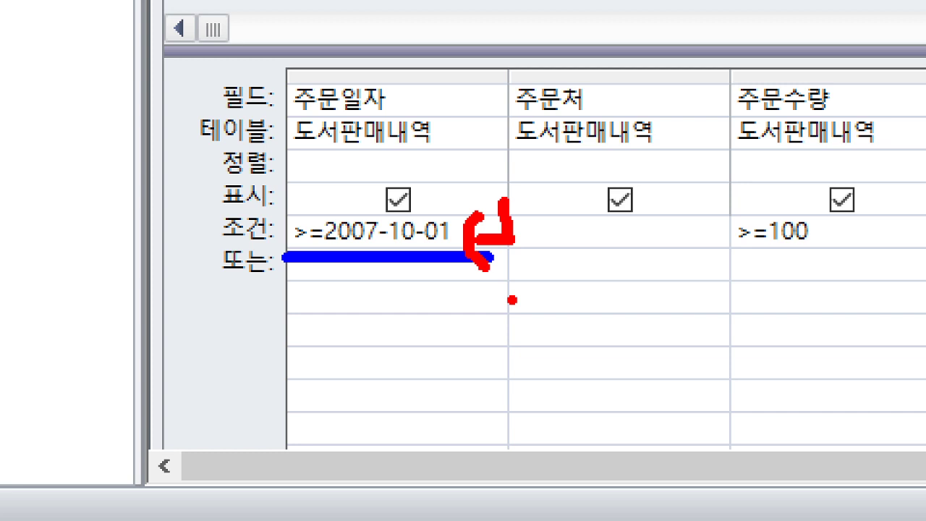
key(Escape)
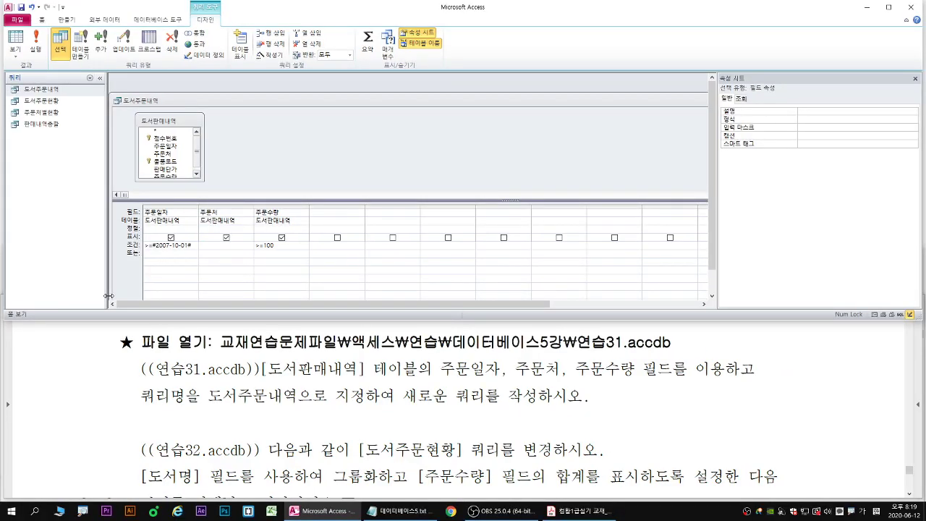
Underline the 주문수량 and 주문일자 criteria in red on a zoomed view of the design grid.
key(ctrl+1)
key(b)
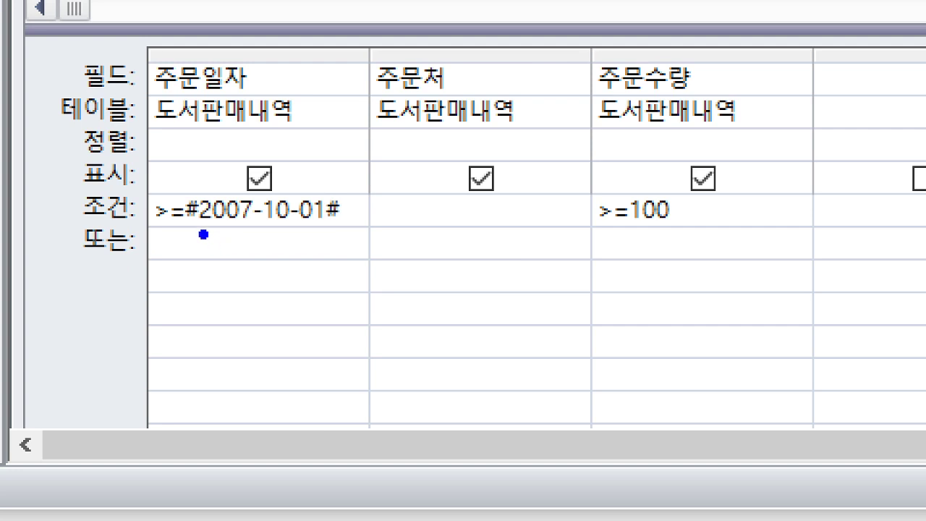
click(192, 223)
key(e)
key(r)
drag(599, 230, 671, 230)
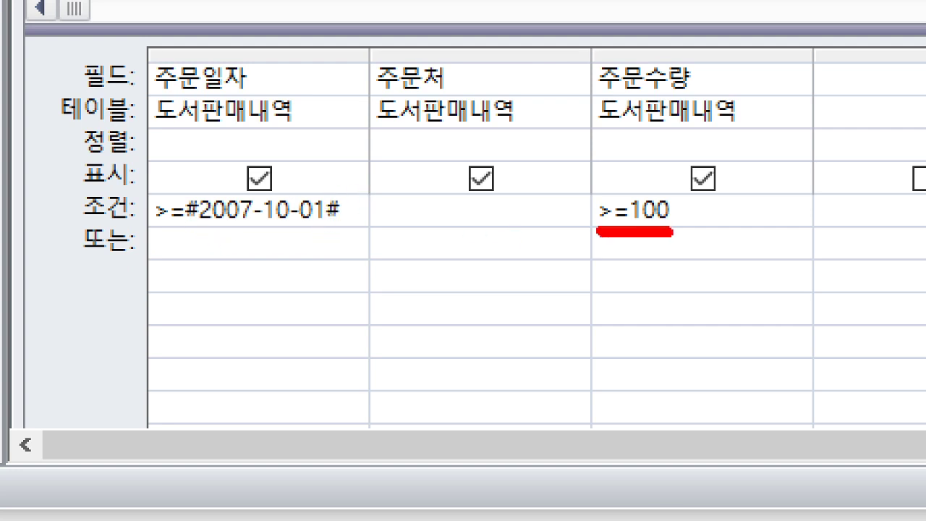
drag(164, 233, 341, 233)
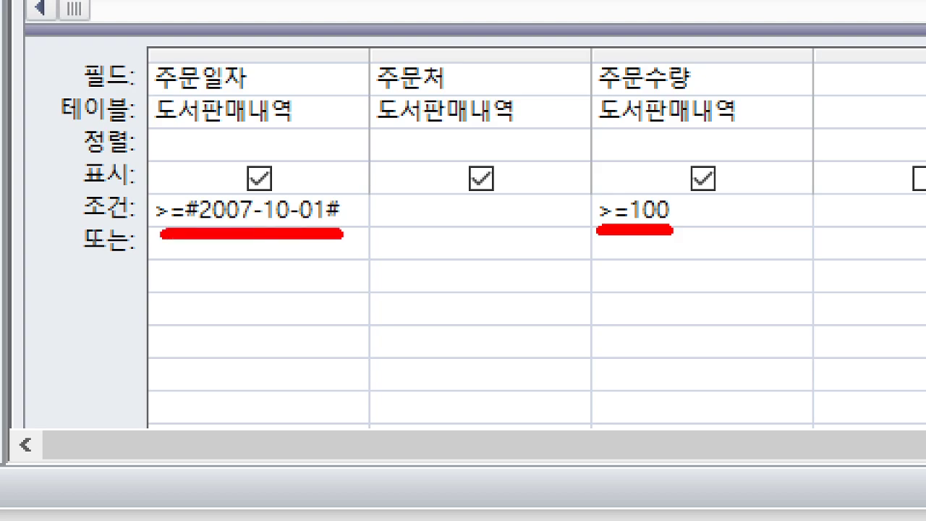
key(Escape)
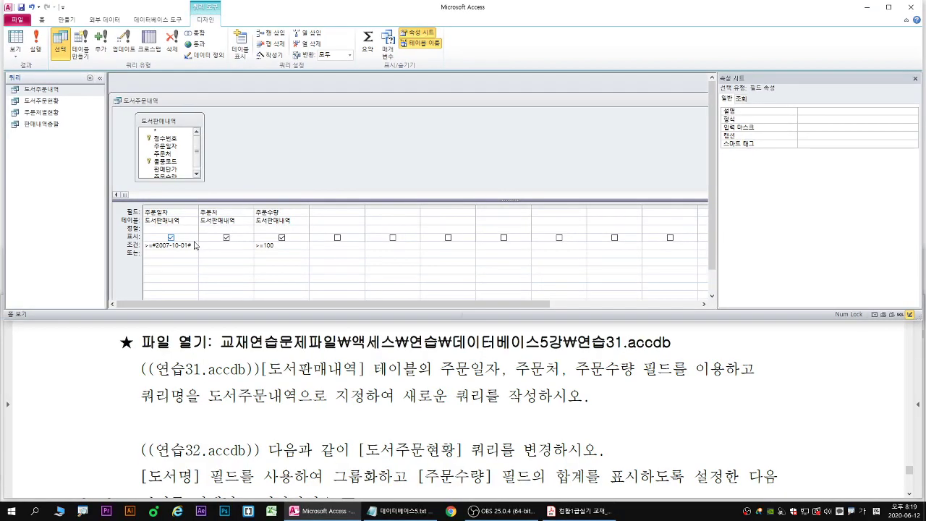
Move the 주문일자 criterion >=#2007-10-01# from the 조건 row to the 또는 row, and underline both criteria.
drag(189, 245, 128, 246)
key(ctrl+c)
click(158, 253)
key(ctrl+v)
drag(197, 245, 126, 243)
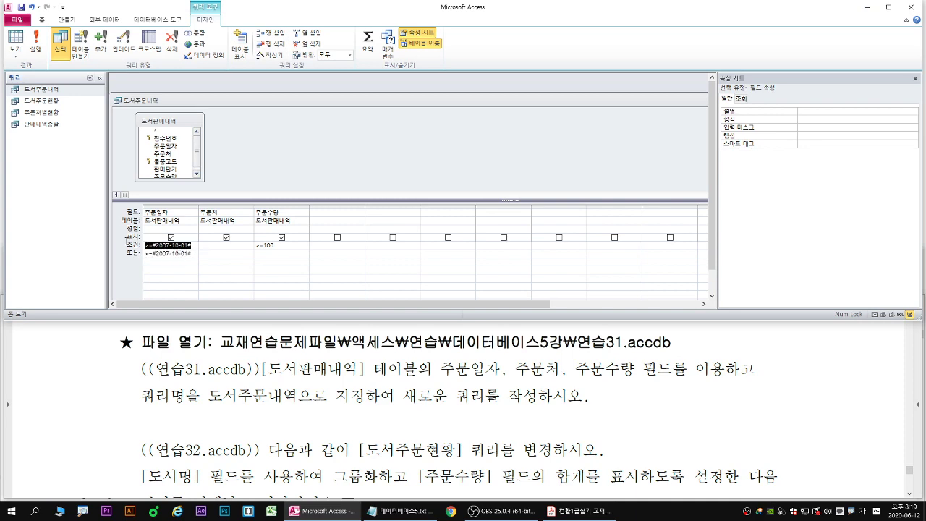
key(Delete)
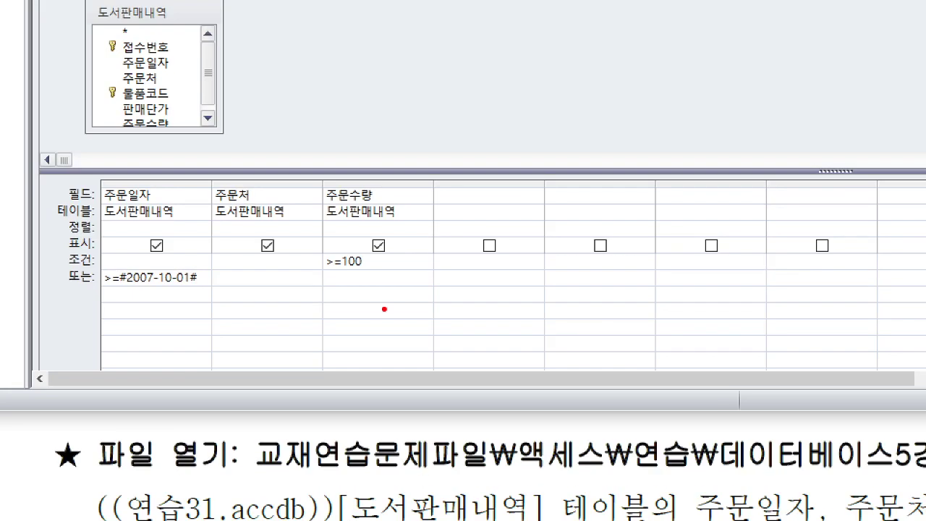
drag(324, 275, 375, 274)
drag(105, 290, 214, 290)
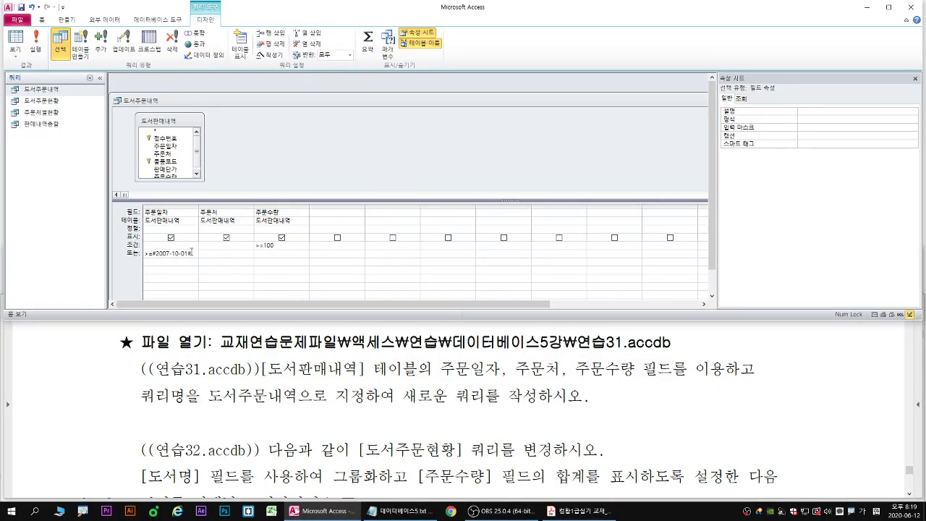
Restore the 주문일자 criterion in the 조건 row and clear its copy from the 또는 row.
key(ctrl+z)
drag(192, 252, 68, 245)
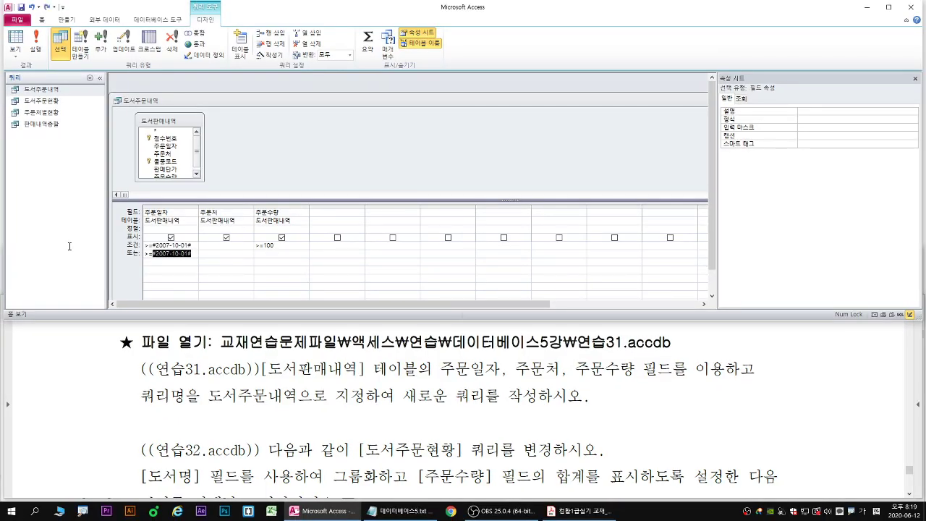
key(Delete)
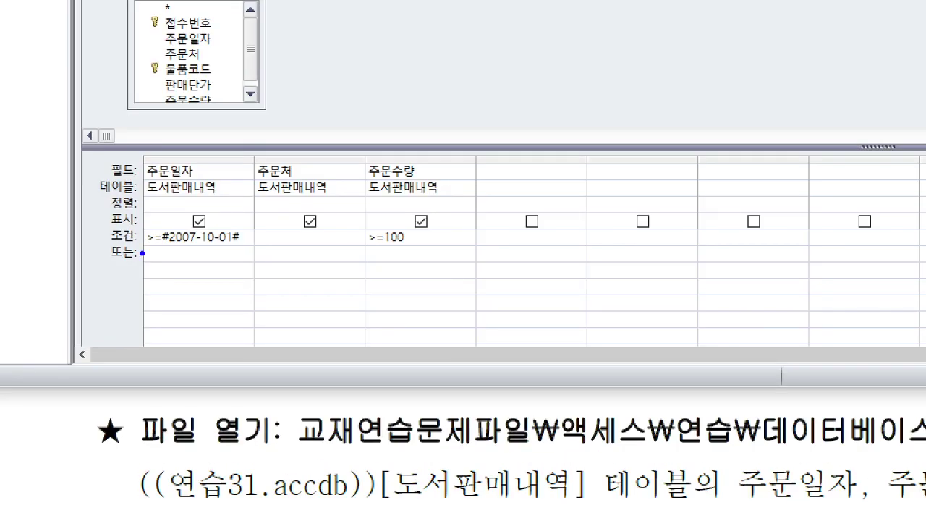
Underline the 주문일자 and 주문수량 criteria together in blue along the 조건 row.
drag(137, 252, 293, 252)
drag(442, 250, 457, 251)
key(r)
click(407, 235)
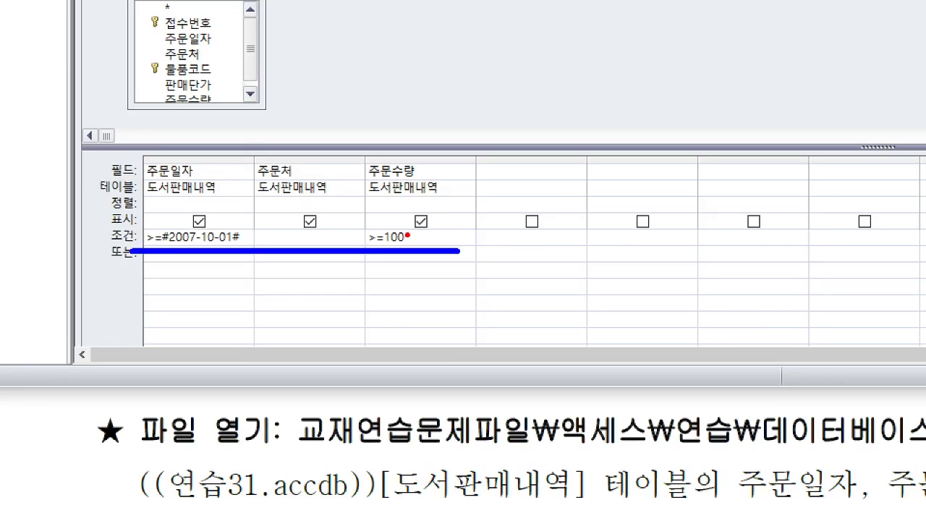
click(216, 261)
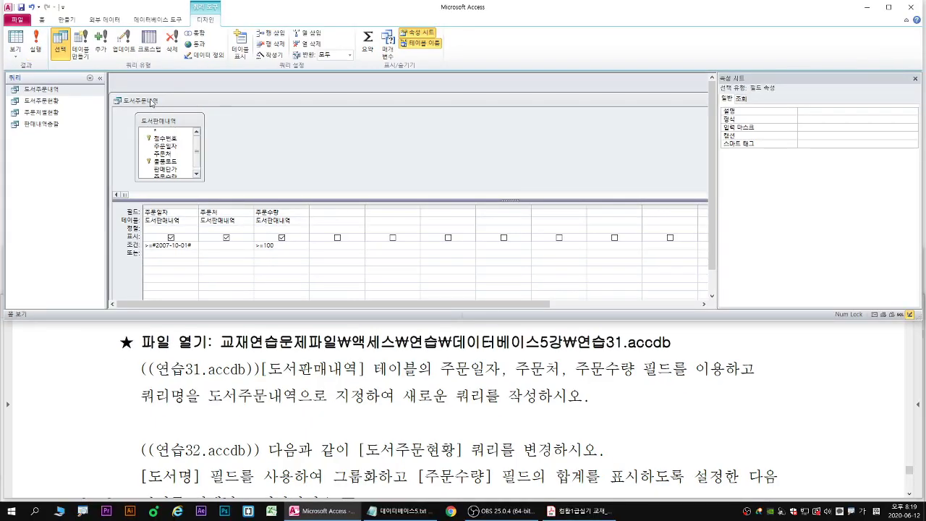
Close the 도서주문내역 query design and open the query as a datasheet, underlining its first record.
right_click(297, 169)
right_click(151, 102)
right_click(151, 101)
click(177, 116)
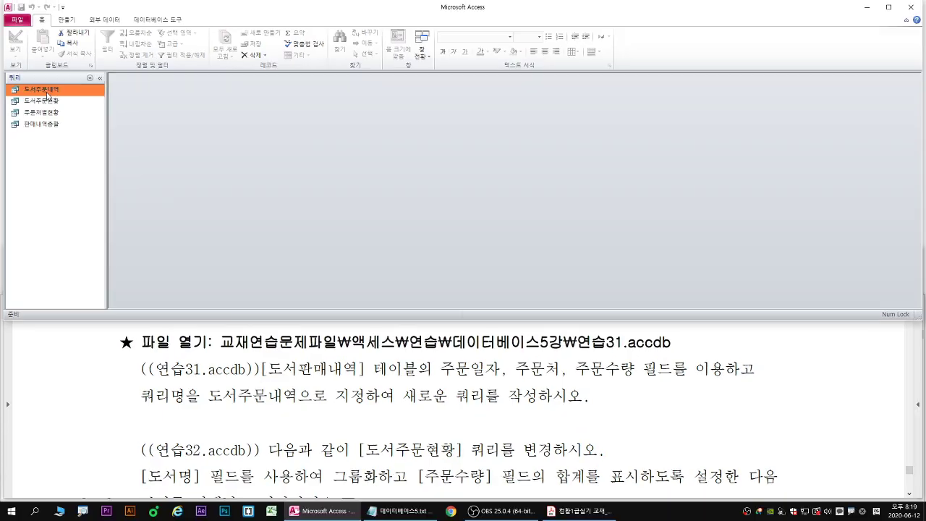
double_click(94, 88)
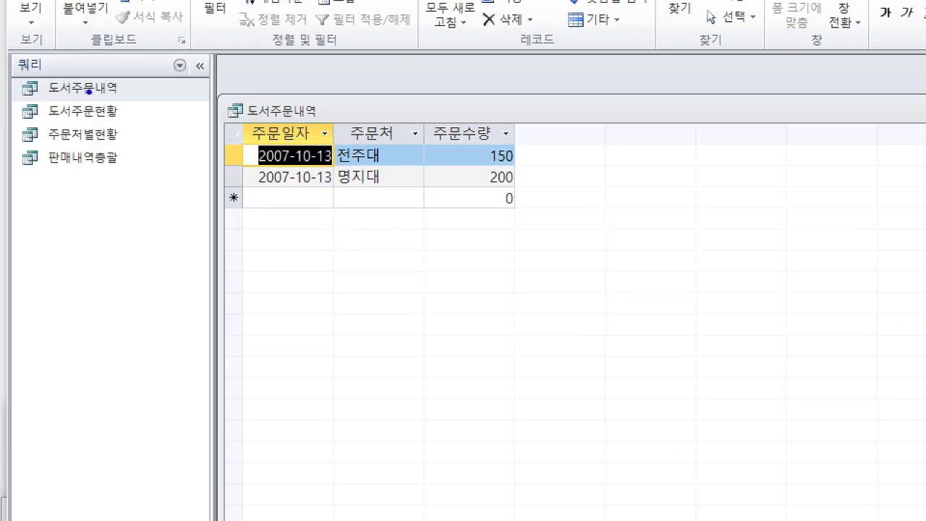
drag(45, 91, 53, 96)
drag(256, 168, 538, 167)
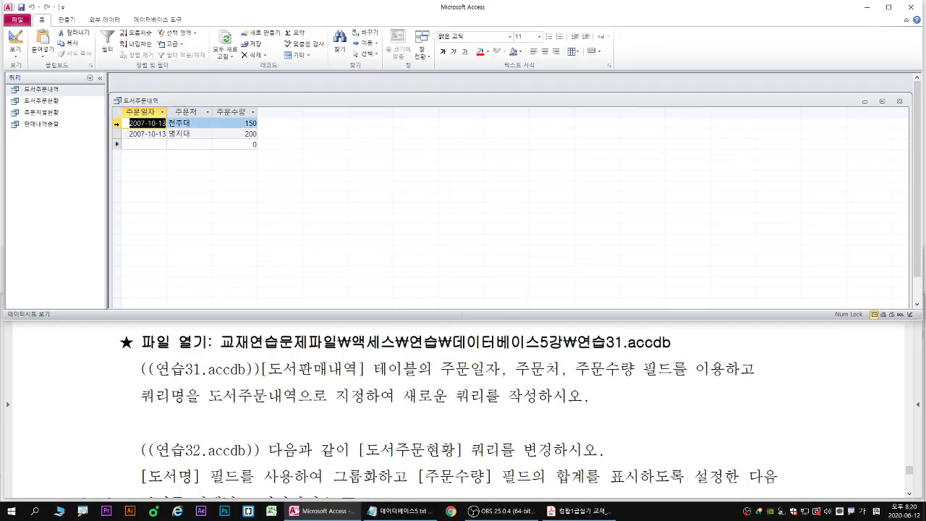
Close the 도서주문내역 datasheet and switch to the textbook PDF to read the instructions for exercise 연습32.
right_click(303, 112)
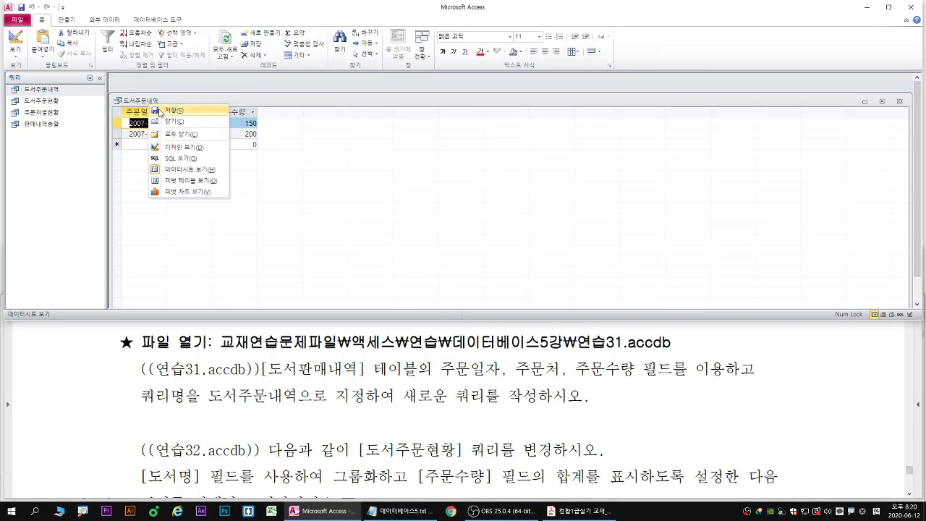
click(174, 121)
click(185, 433)
scroll(185, 434, down, 4)
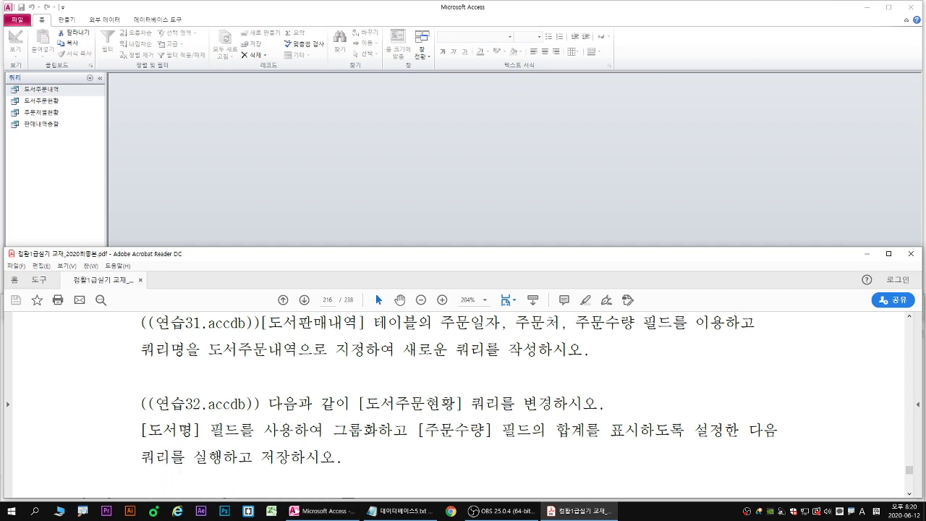
Switch back to Access and open the database file 연습32.accdb from the 데이터베이스5강 folder.
click(296, 182)
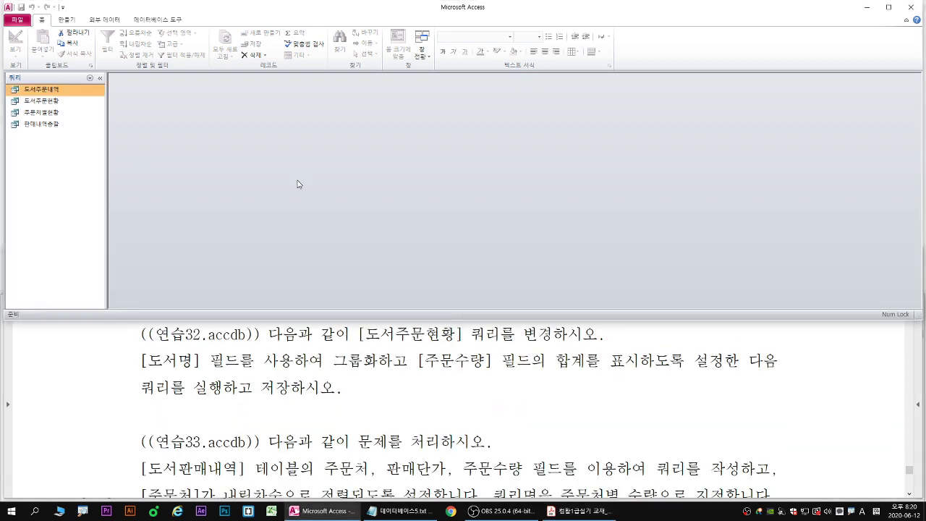
click(15, 19)
click(30, 76)
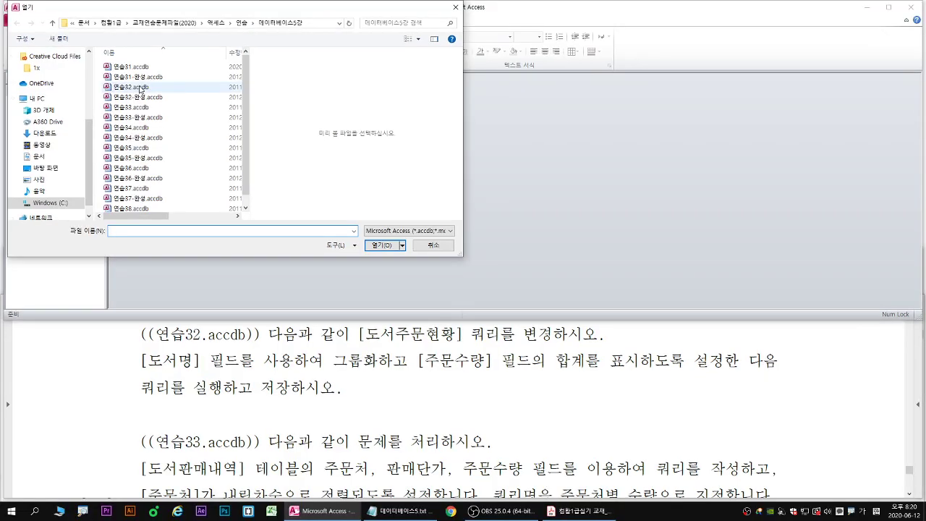
double_click(292, 173)
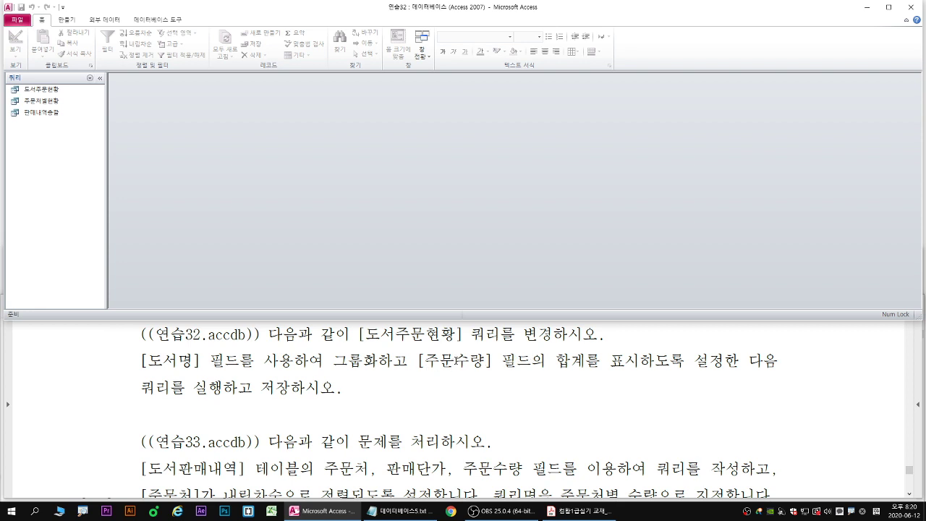
Open the 도서주문현황 query in Design View and mark the 디자인 보기 command with a blue arrow and box.
click(51, 92)
right_click(51, 93)
click(72, 107)
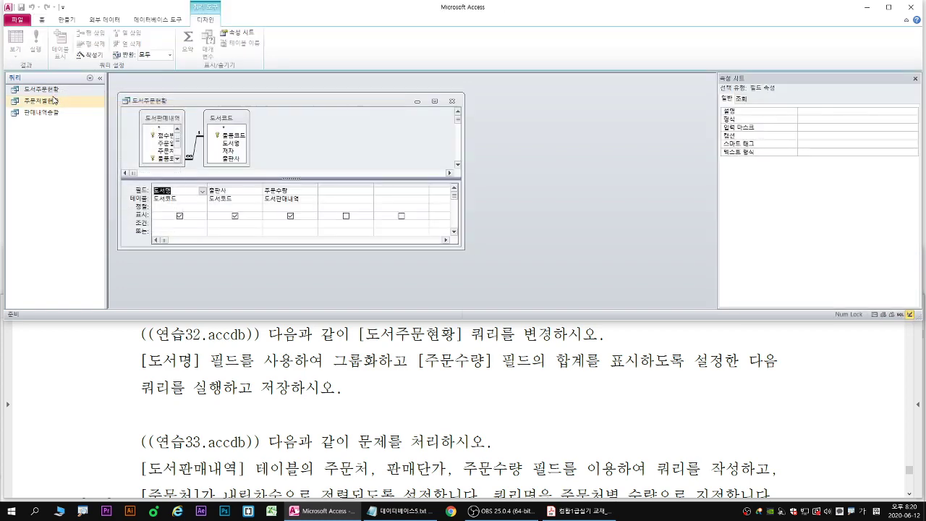
click(52, 90)
right_click(52, 92)
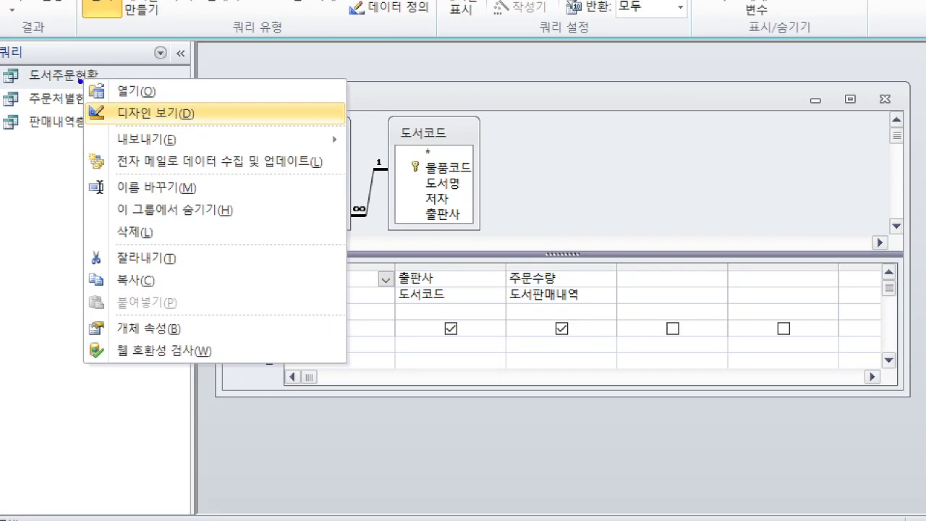
mouse_move(49, 91)
mouse_down()
mouse_move(36, 103)
mouse_move(208, 132)
mouse_up()
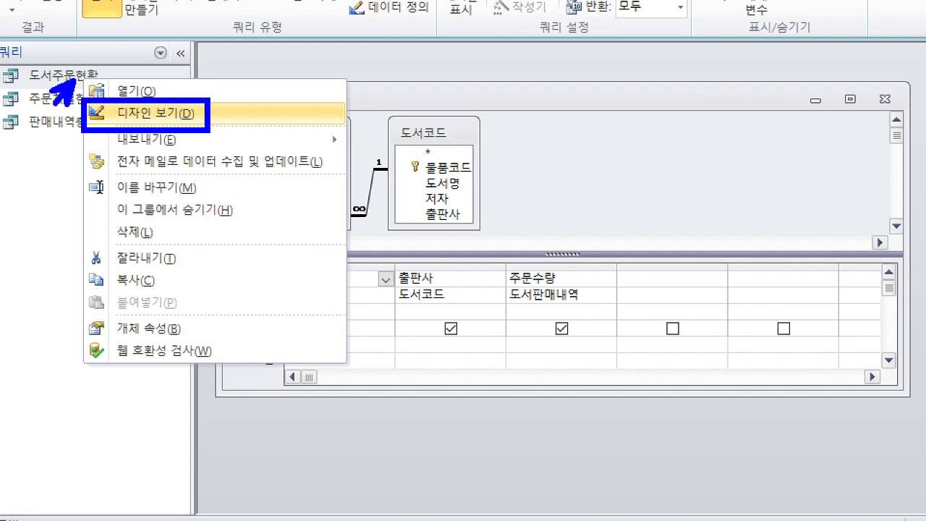
key(Escape)
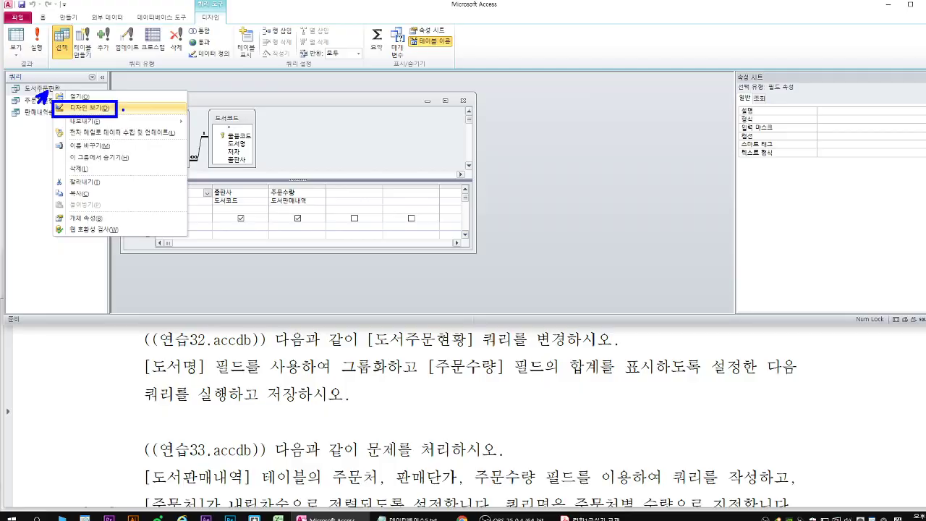
Enlarge the 도서주문현황 design window, its table area and the 도서판매내역 field list so all its fields show.
drag(461, 248, 490, 282)
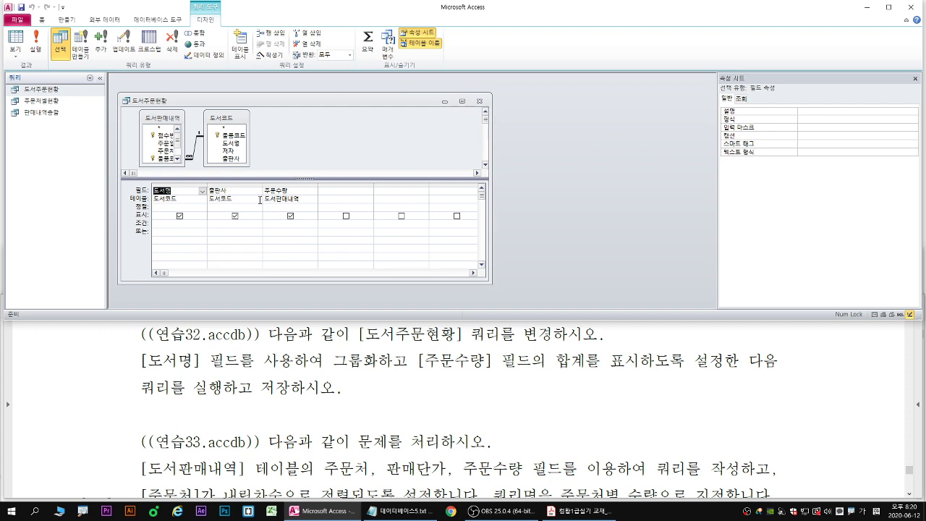
drag(249, 179, 256, 206)
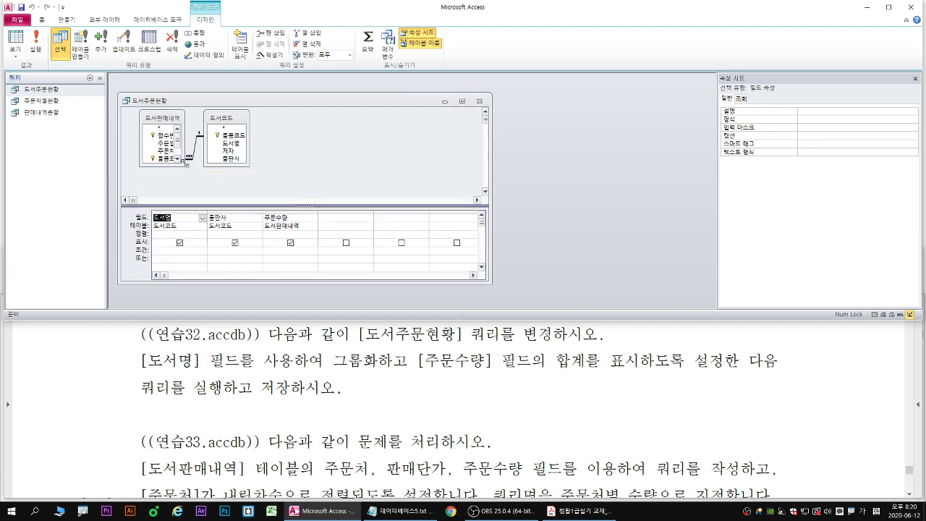
drag(185, 166, 191, 182)
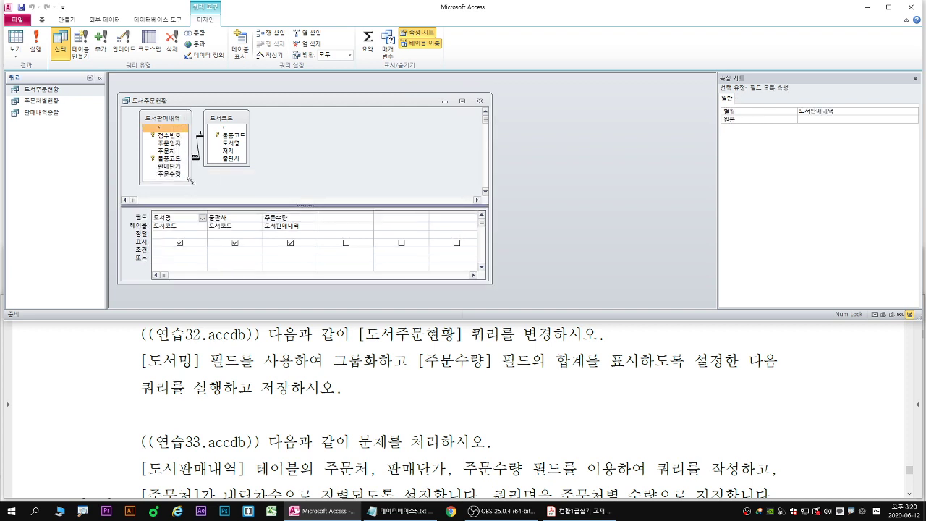
Draw blue arrows from 도서명 and 출판사 and a red arrow from 주문수량 to their columns in the design grid.
click(45, 89)
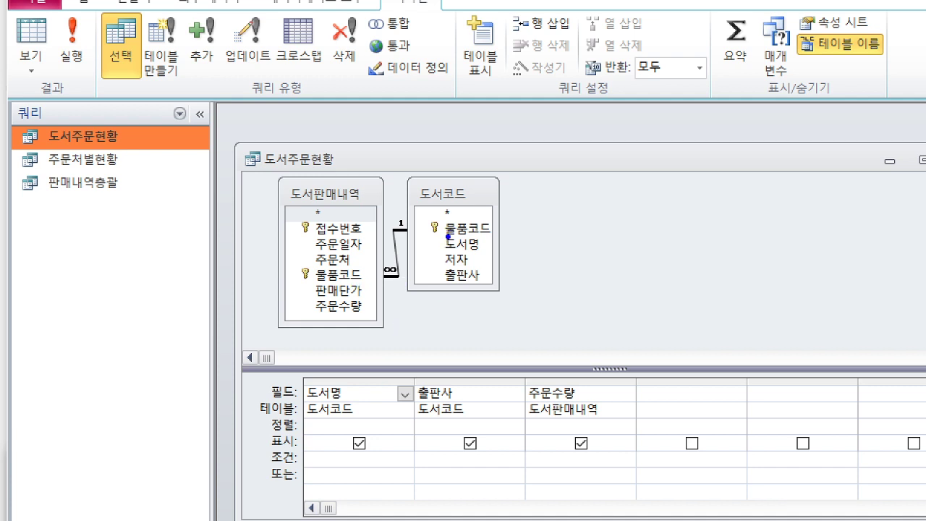
mouse_move(445, 249)
mouse_down()
mouse_move(355, 313)
mouse_move(329, 387)
mouse_up()
drag(470, 281, 444, 383)
drag(444, 383, 460, 374)
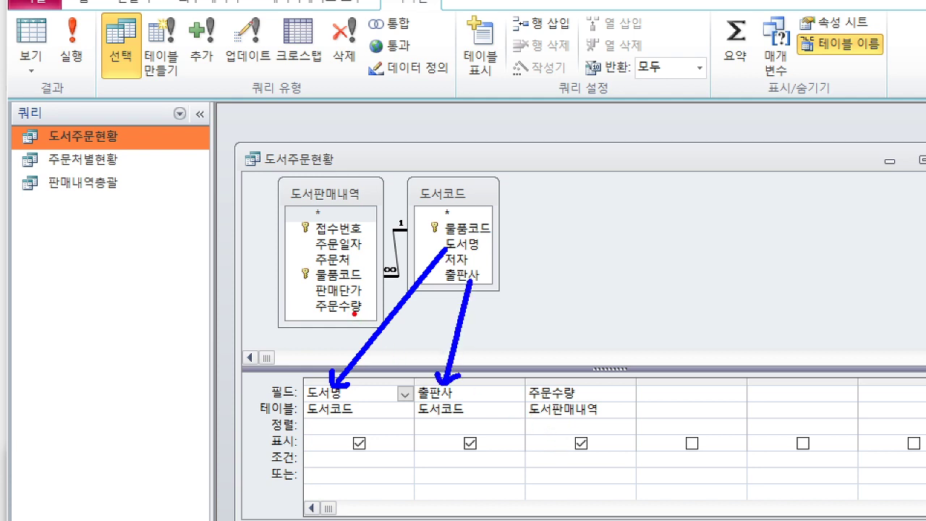
key(r)
drag(355, 313, 530, 384)
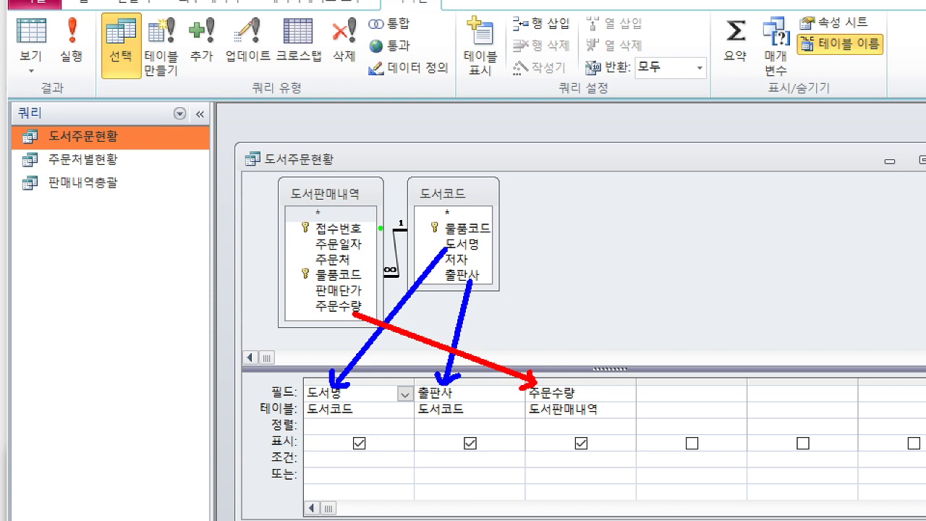
Trace the relationship between 도서판매내역 and 도서코드 in green and underline the three field names in the grid.
mouse_move(407, 227)
mouse_down()
mouse_move(394, 263)
mouse_move(403, 281)
mouse_up()
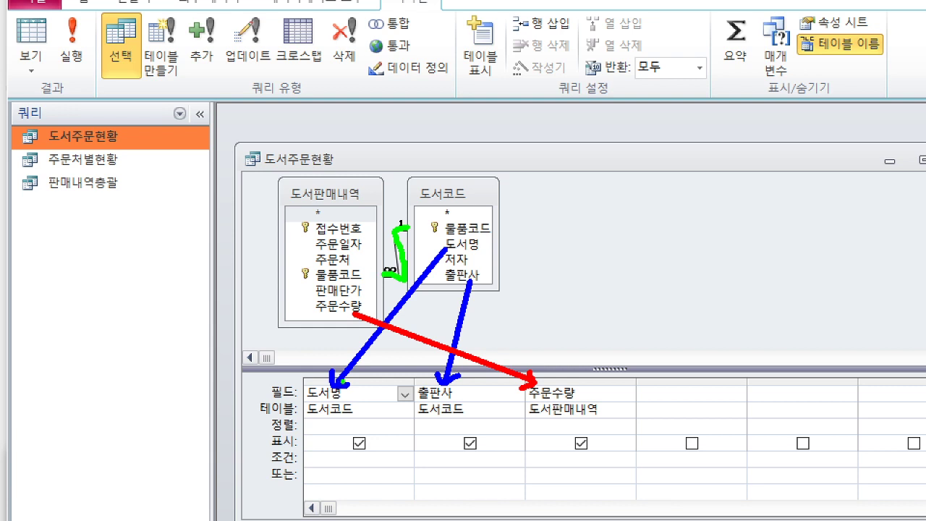
drag(293, 406, 627, 404)
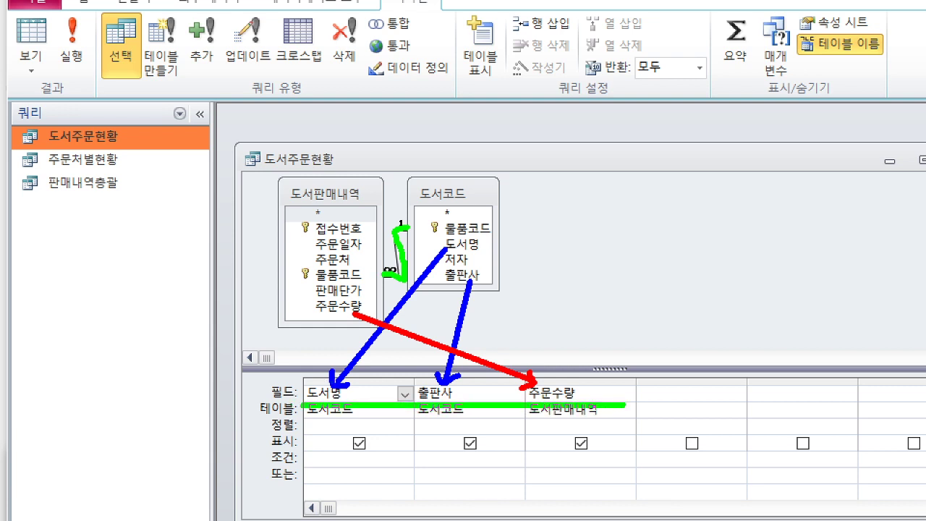
drag(409, 402, 630, 402)
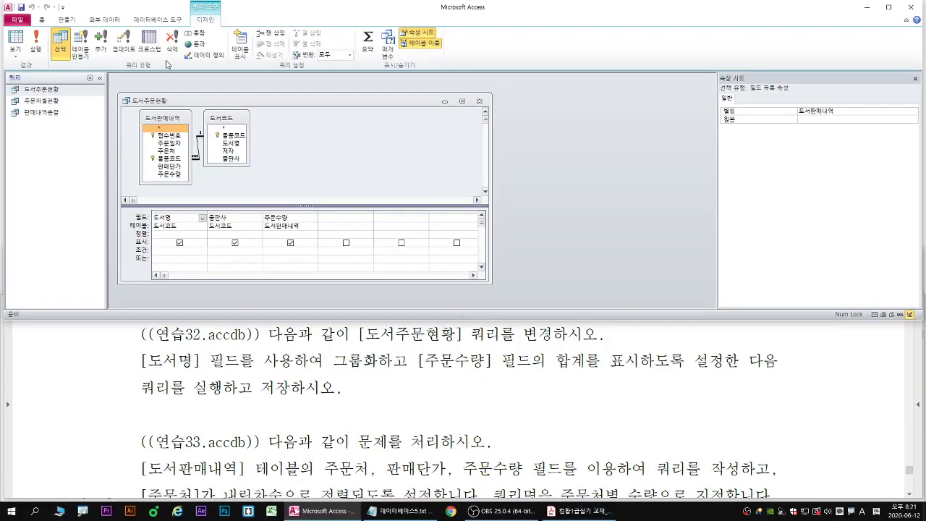
Close the 도서주문현황 query design and open the query as a datasheet.
right_click(298, 161)
click(157, 105)
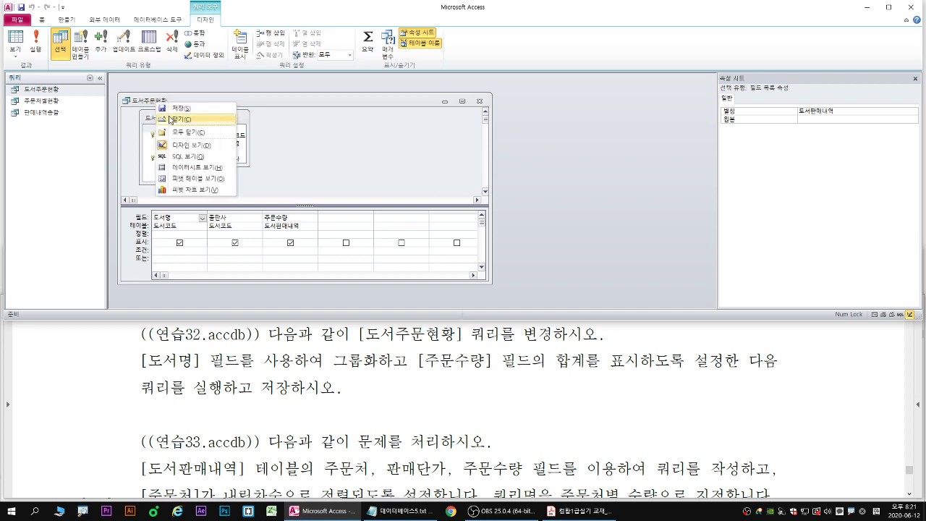
click(168, 118)
double_click(45, 90)
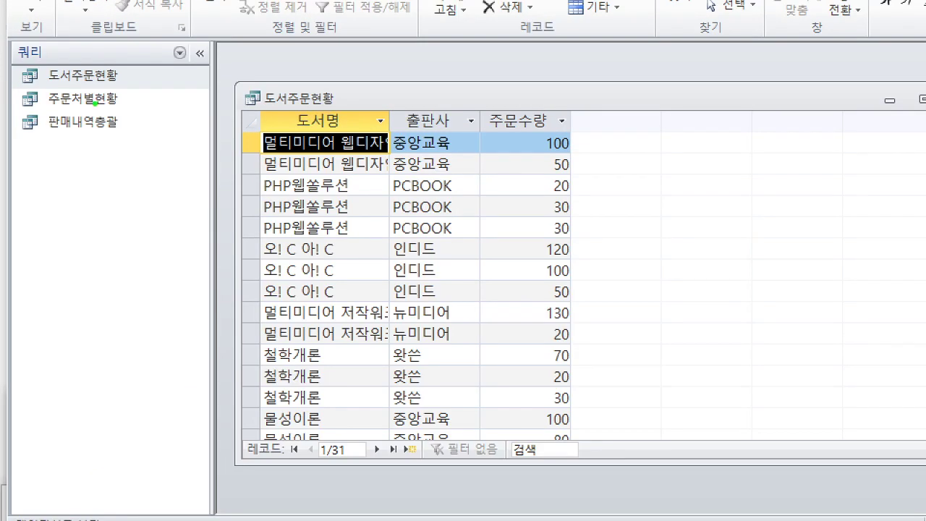
Underline the first two records in blue and bracket the first book's rows in green and the PHP웹쏠루션 rows in pink.
drag(265, 152, 585, 152)
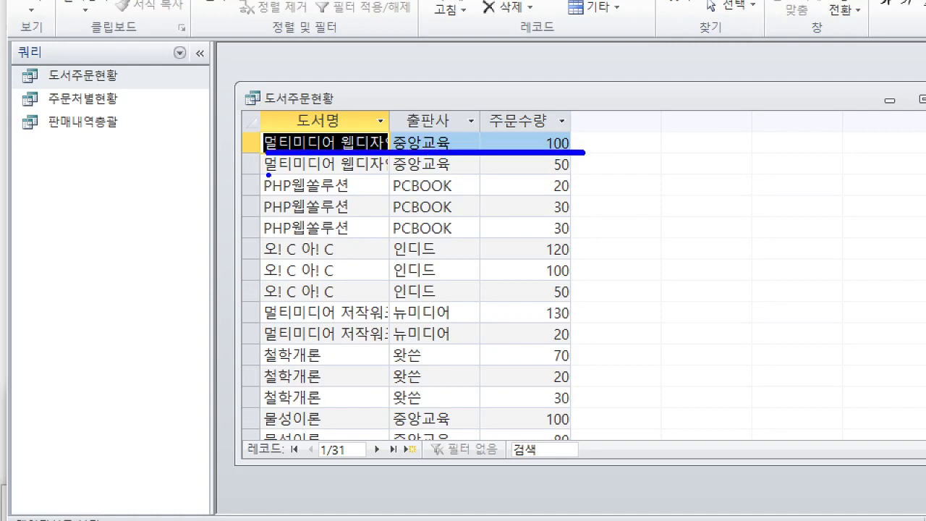
drag(268, 175, 585, 175)
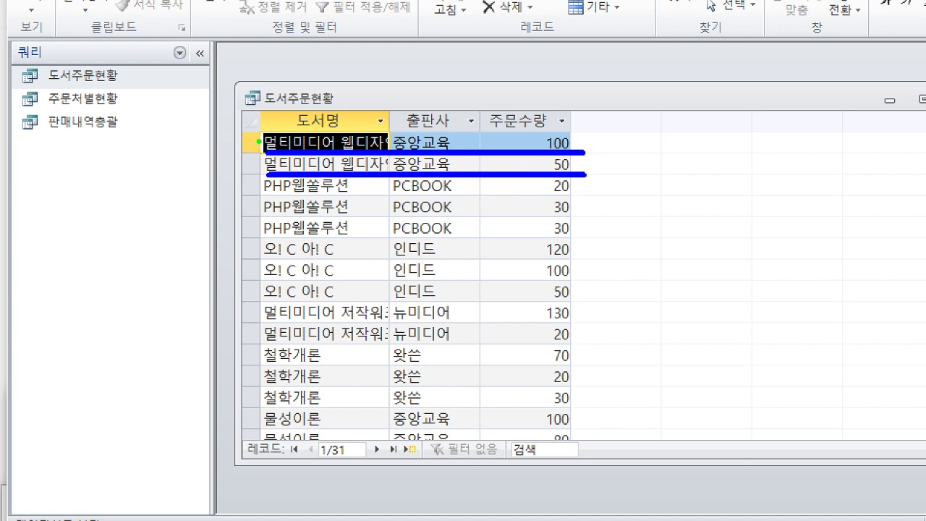
mouse_move(259, 141)
mouse_down()
mouse_move(252, 134)
mouse_move(244, 165)
mouse_move(255, 171)
mouse_up()
mouse_move(249, 177)
mouse_down()
mouse_move(237, 201)
mouse_move(251, 238)
mouse_up()
key(g)
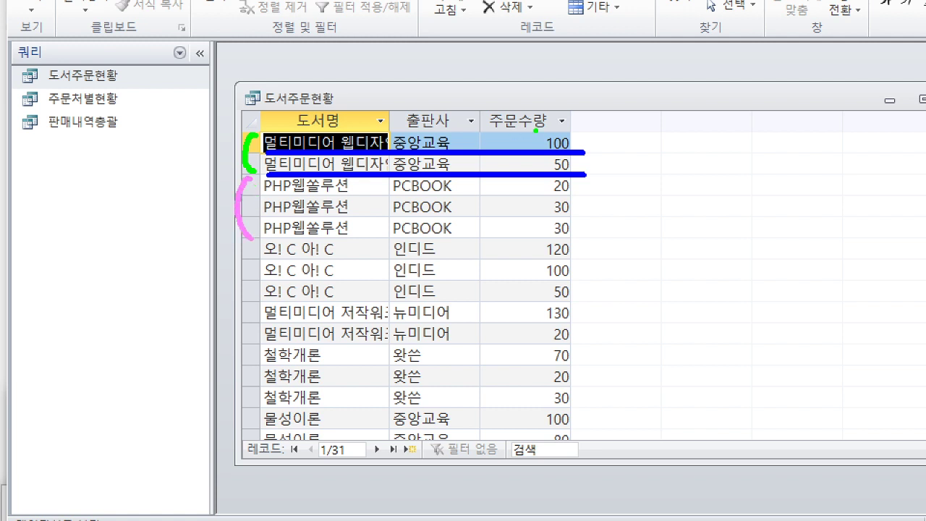
Box the 주문수량 values of the first book in green and of PHP웹쏠루션 in pink, and clear the drawings.
drag(535, 130, 579, 176)
key(p)
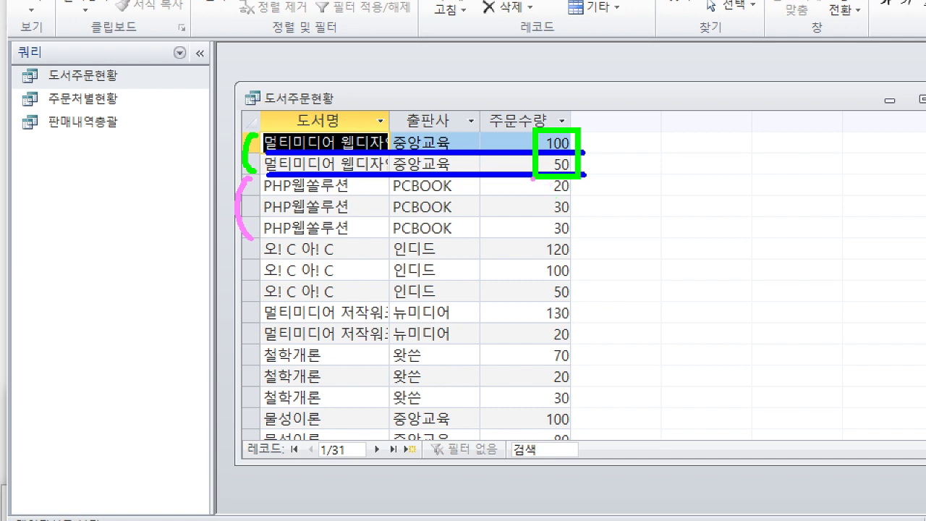
drag(533, 178, 580, 238)
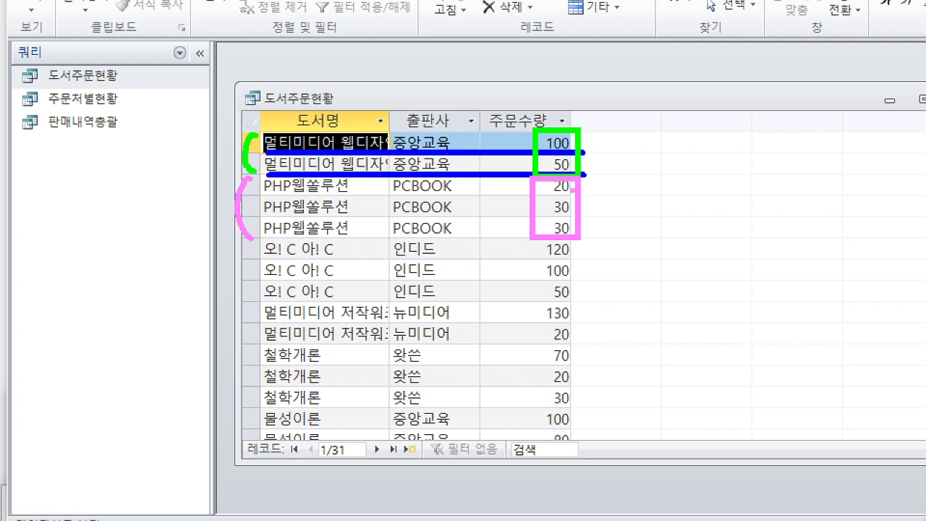
key(Escape)
Return the 도서주문현황 query to Design View, highlight the 요약 command, and add the 요약 row to the grid.
right_click(154, 100)
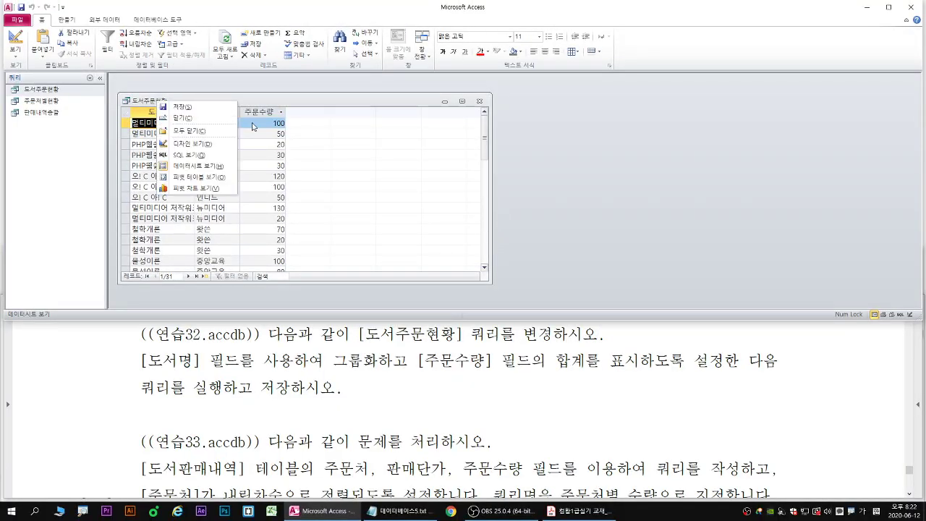
click(180, 148)
right_click(151, 105)
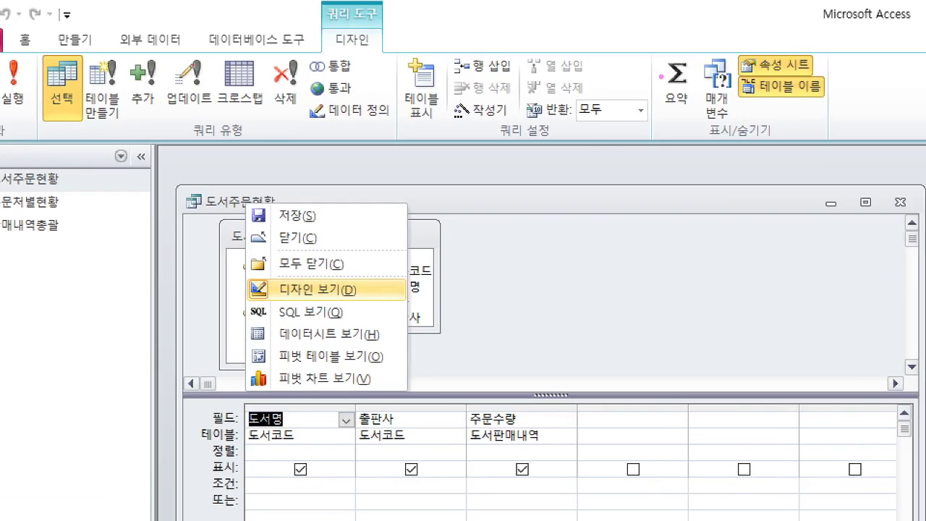
mouse_move(658, 55)
mouse_down()
mouse_move(699, 131)
mouse_move(698, 117)
mouse_move(732, 233)
mouse_up()
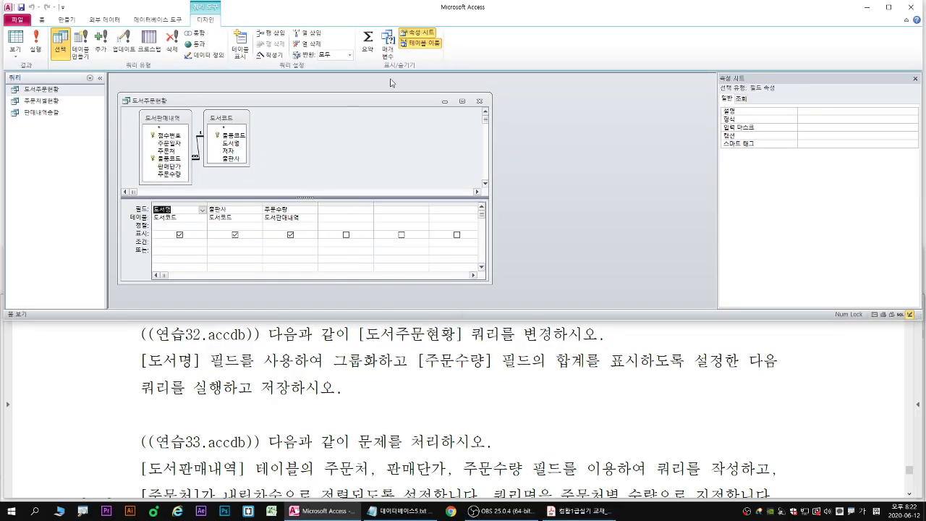
click(367, 48)
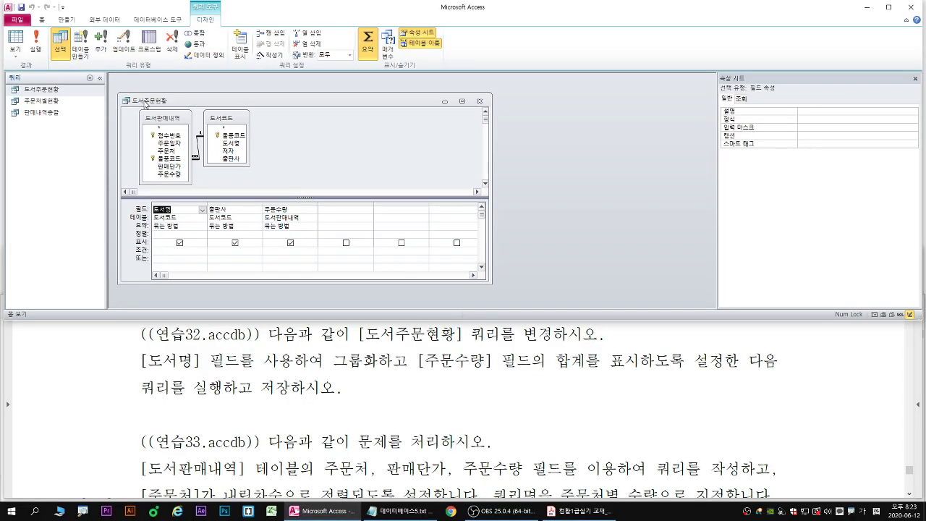
Close the 도서주문현황 query design, reopen the query as a datasheet, and enlarge its window.
right_click(144, 104)
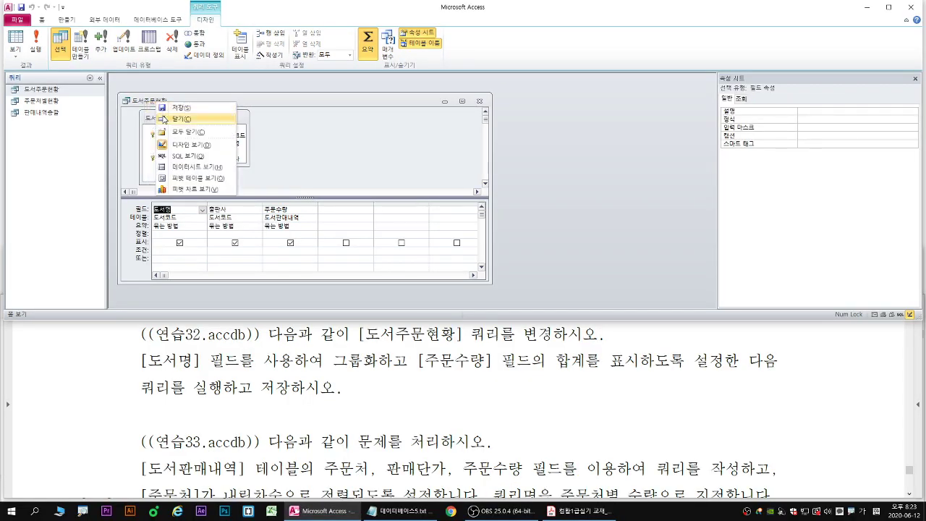
click(168, 117)
double_click(48, 89)
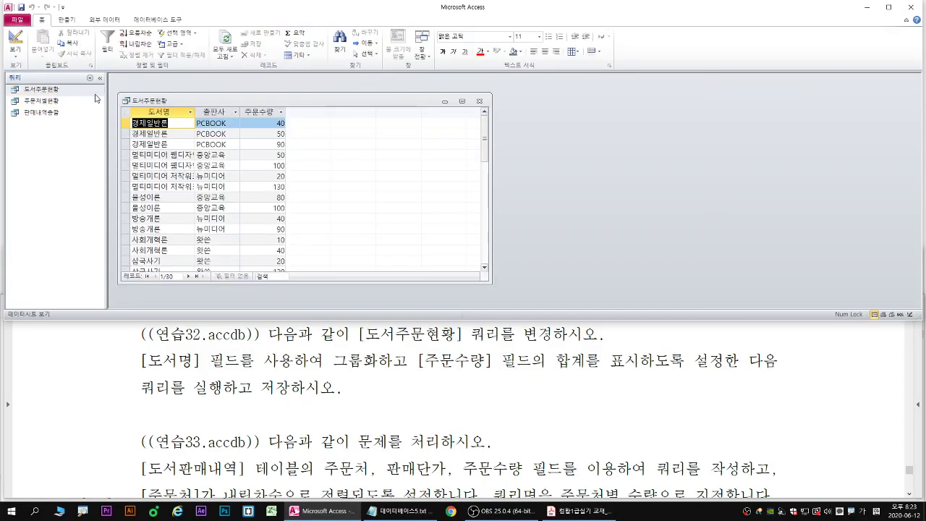
drag(492, 285, 525, 308)
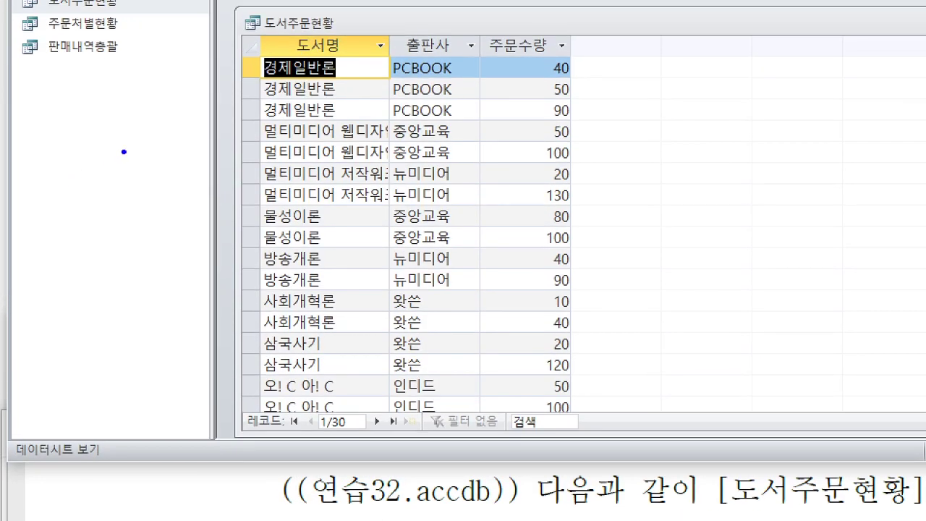
Draw a blue arrow down the records, box the 경제일반론 rows in red, and mark their 도서명 and 주문수량 values with green and pink arrows.
mouse_move(254, 77)
mouse_down()
mouse_move(257, 424)
mouse_move(273, 392)
mouse_up()
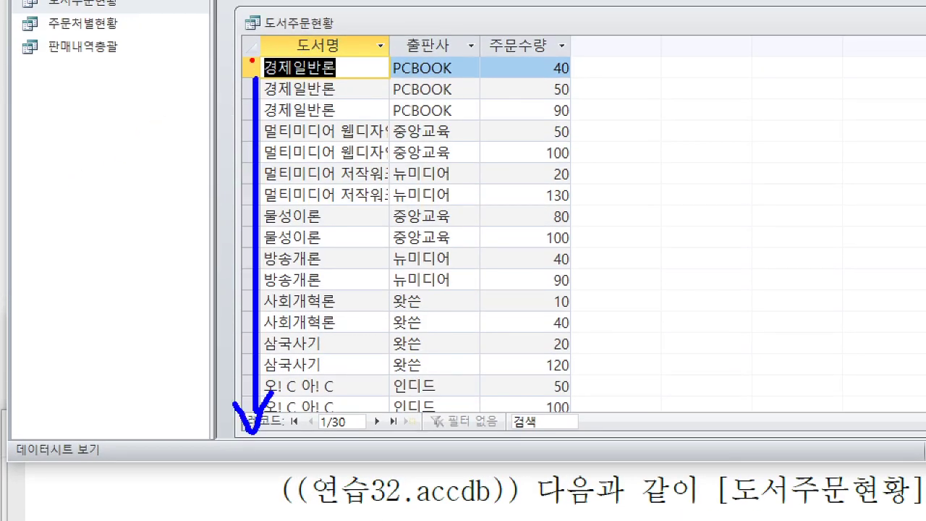
drag(236, 53, 580, 122)
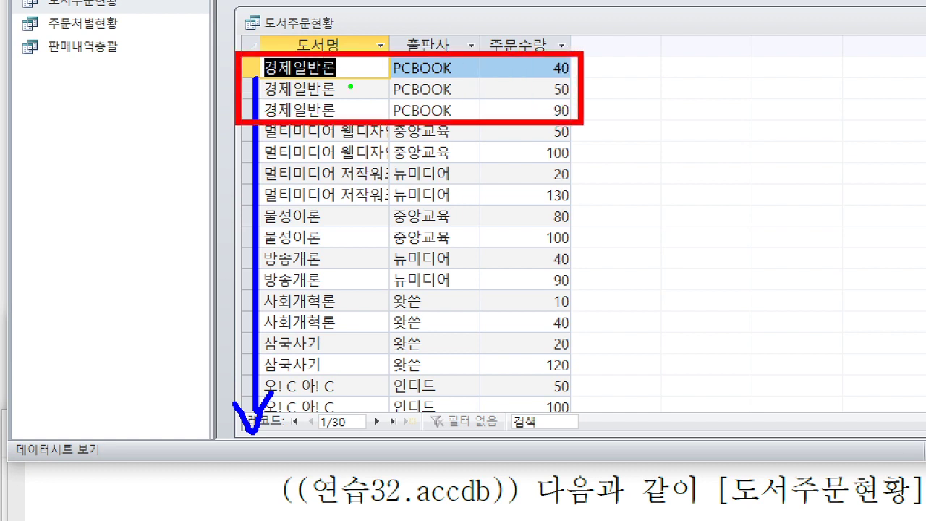
drag(383, 65, 385, 113)
drag(391, 97, 386, 114)
drag(542, 66, 540, 109)
drag(550, 100, 541, 110)
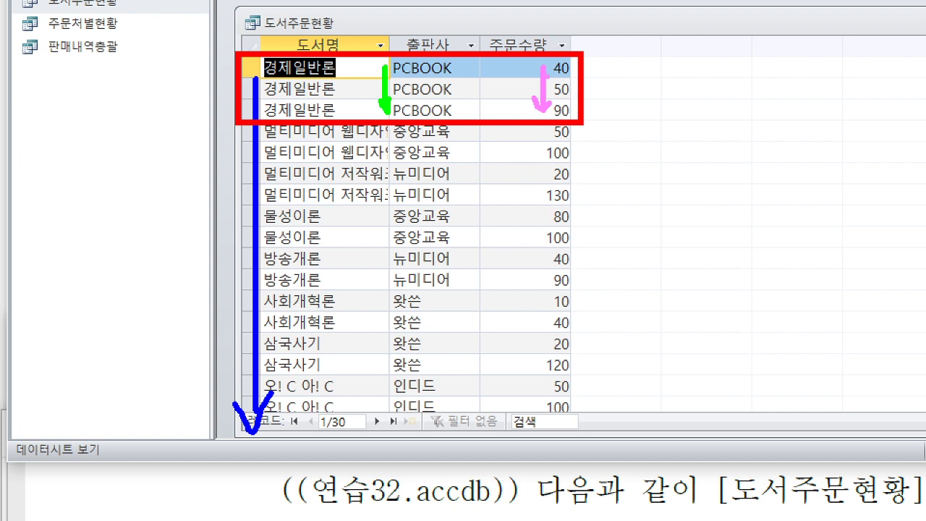
Circle the 주문수량 values of 경제일반론 in pink, bracket its 도서명 entries in green, and clear the drawings.
mouse_move(585, 118)
mouse_down()
mouse_move(547, 120)
mouse_move(534, 82)
mouse_move(561, 51)
mouse_move(583, 116)
mouse_up()
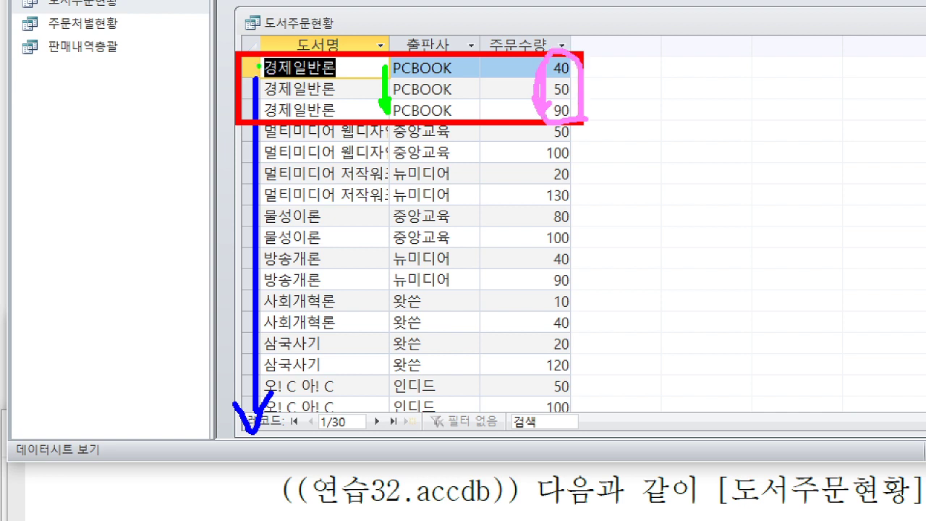
drag(259, 65, 258, 109)
drag(390, 57, 392, 115)
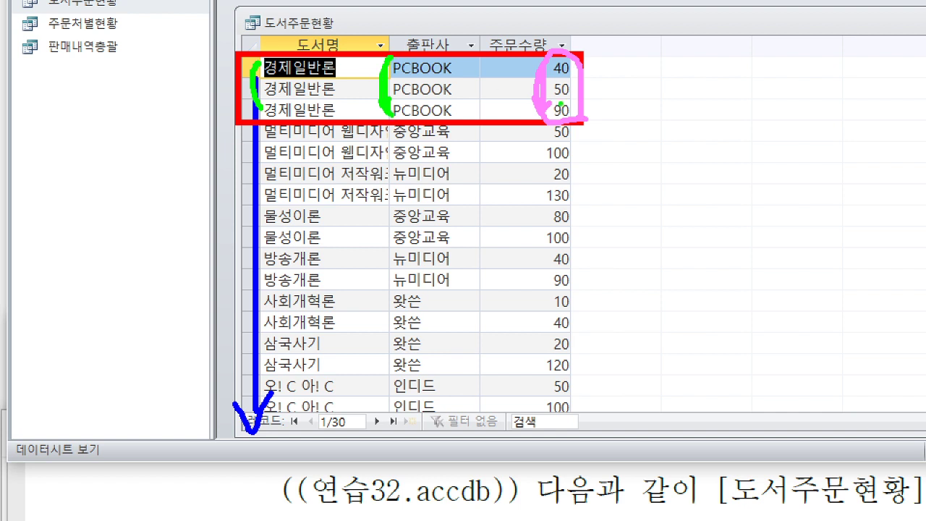
mouse_move(577, 116)
mouse_down()
mouse_move(558, 115)
mouse_move(532, 77)
mouse_move(584, 114)
mouse_up()
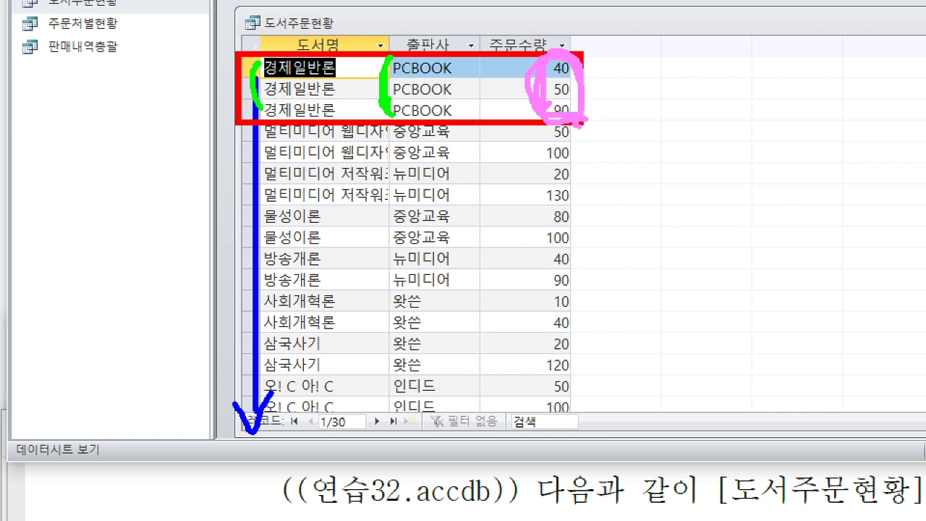
key(Escape)
Return the 도서주문현황 query to Design View and mark the 요약 command and the 요약 cell of 주문수량.
right_click(302, 22)
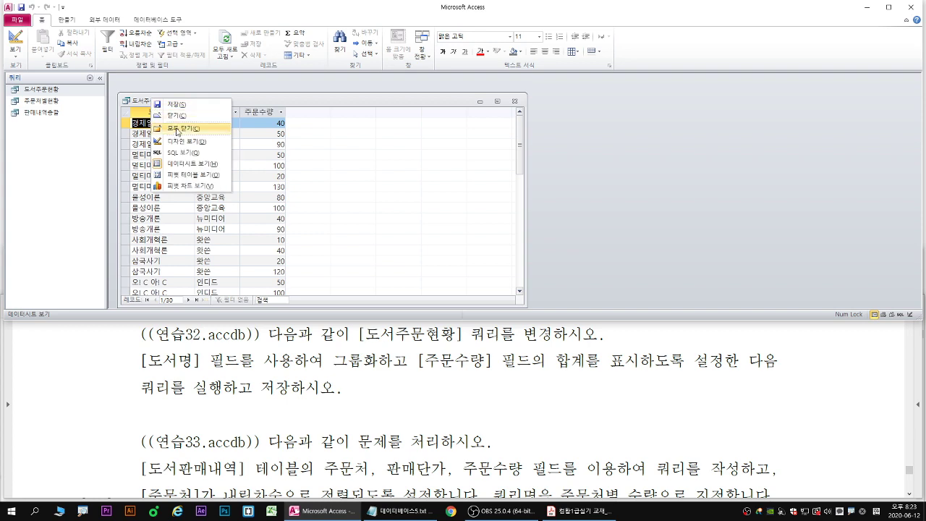
click(181, 141)
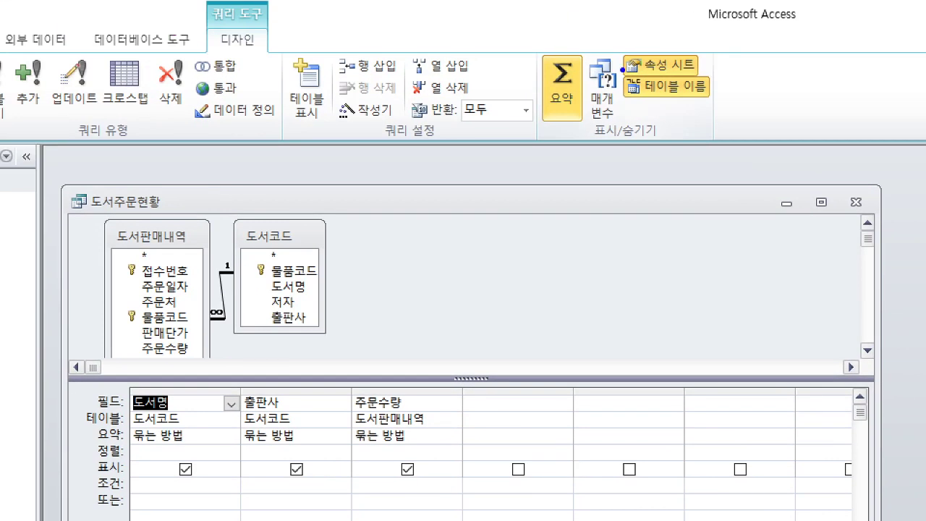
drag(560, 117, 577, 154)
mouse_move(350, 449)
mouse_down()
mouse_move(425, 449)
mouse_move(430, 473)
mouse_up()
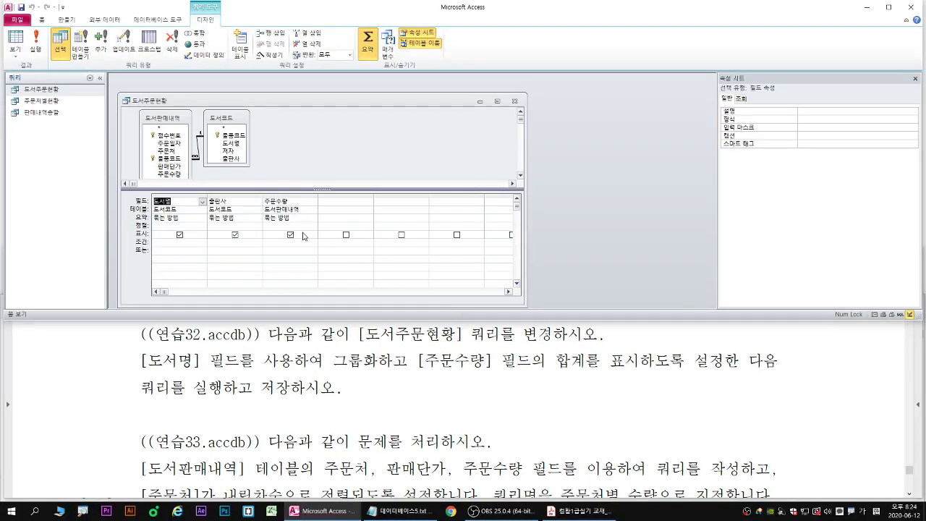
Set the 요약 setting of the 주문수량 field to 합계 in the query grid.
click(314, 218)
click(313, 218)
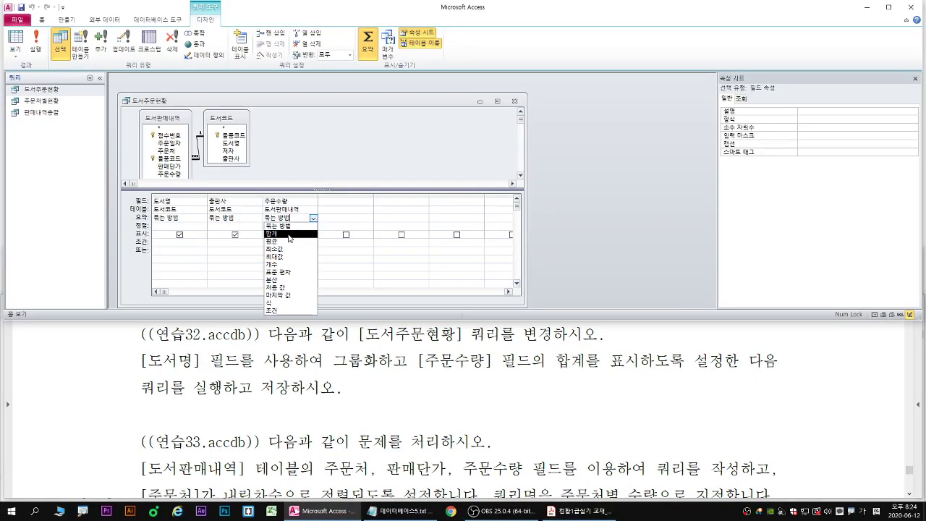
click(289, 233)
click(314, 219)
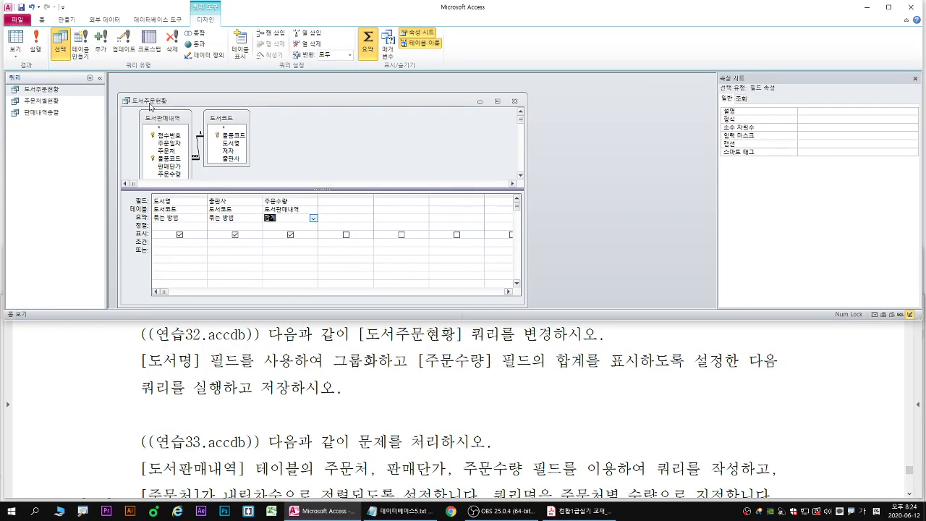
Save the changed 도서주문현황 query and close it.
right_click(161, 154)
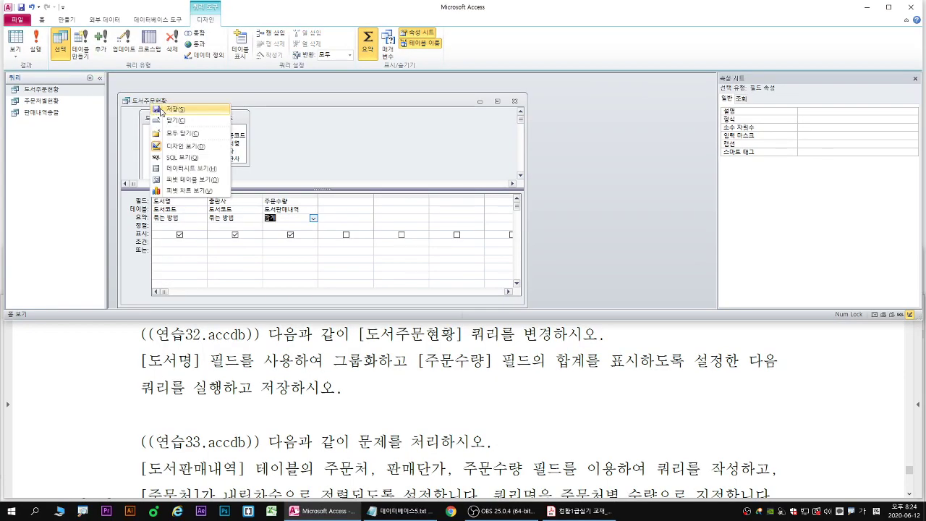
click(161, 110)
right_click(150, 101)
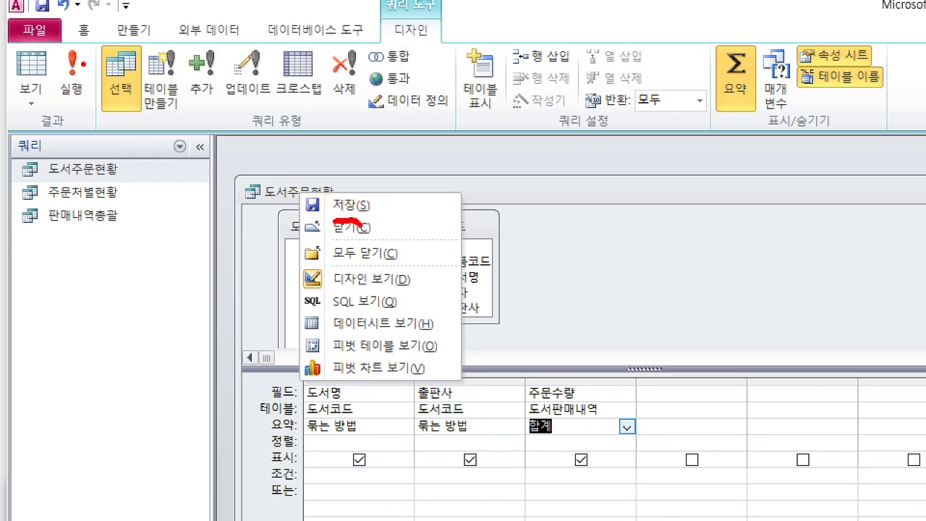
drag(331, 238, 370, 237)
key(Escape)
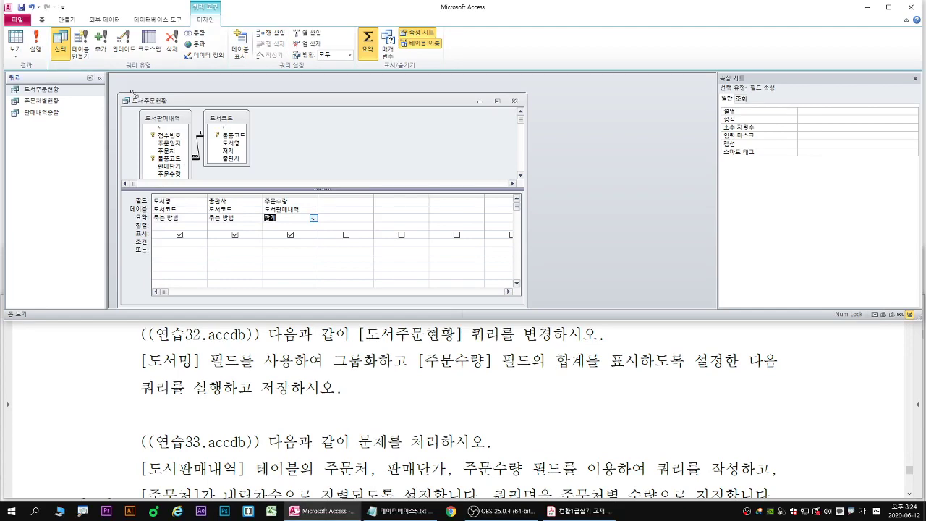
right_click(147, 101)
click(169, 125)
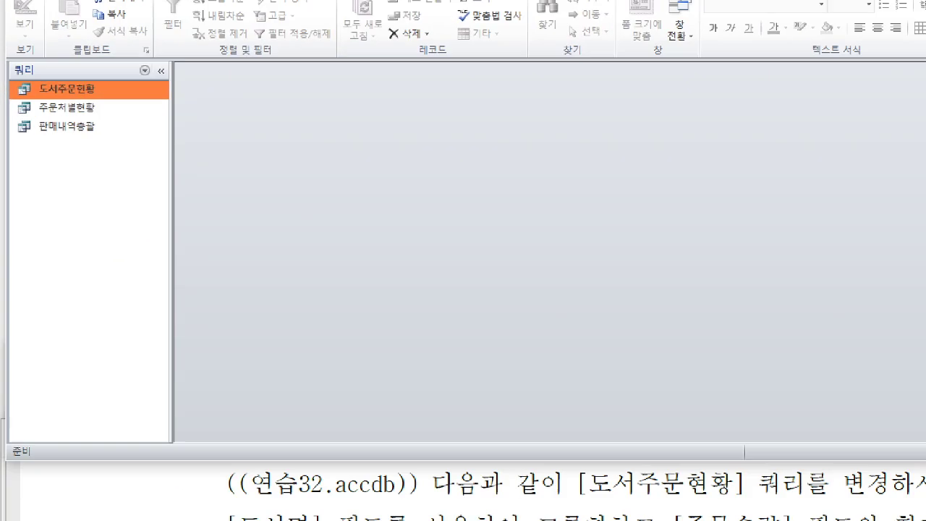
Point a red arrow at 도서주문현황 in the query list, clear it, and run the query.
mouse_move(51, 105)
mouse_down()
mouse_move(52, 92)
mouse_move(68, 91)
mouse_up()
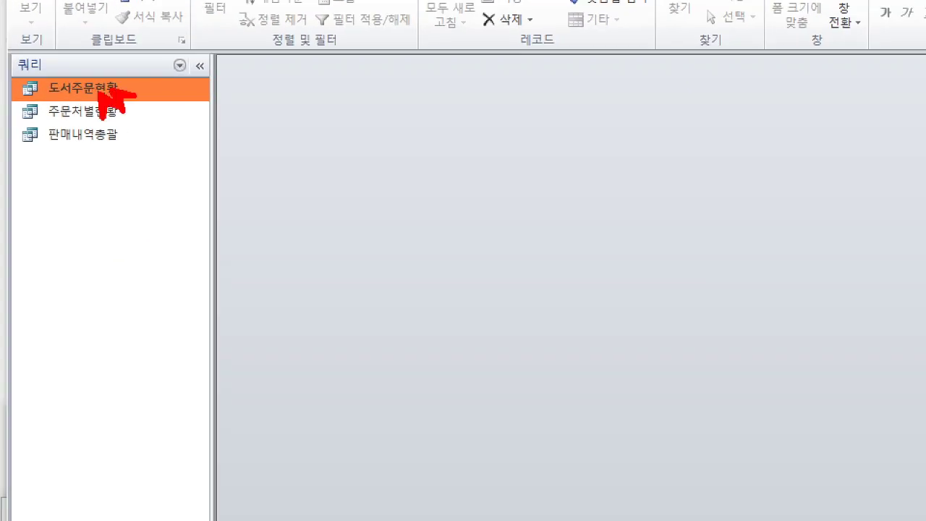
key(Escape)
double_click(98, 95)
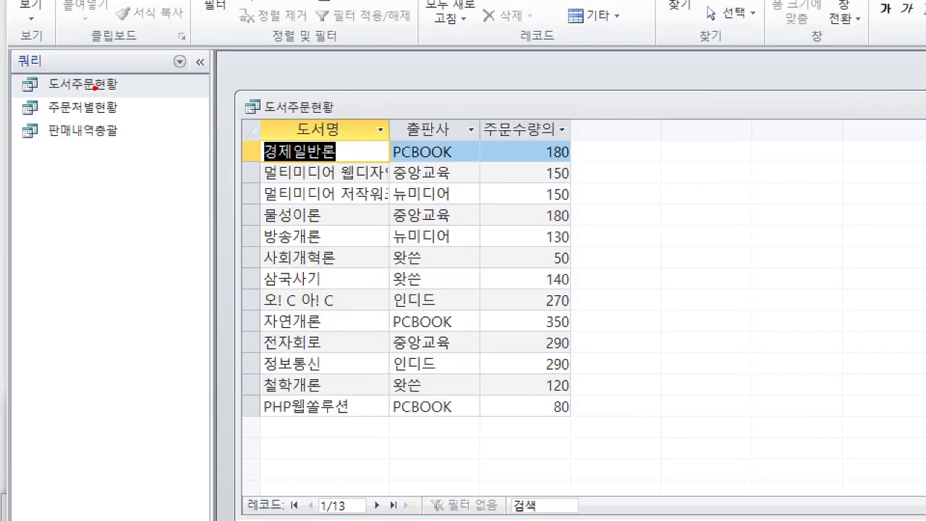
Mark the query's name with a red arrow, underline the first result record in red, and clear the drawings.
drag(81, 115, 94, 87)
drag(94, 88, 112, 116)
drag(260, 166, 573, 165)
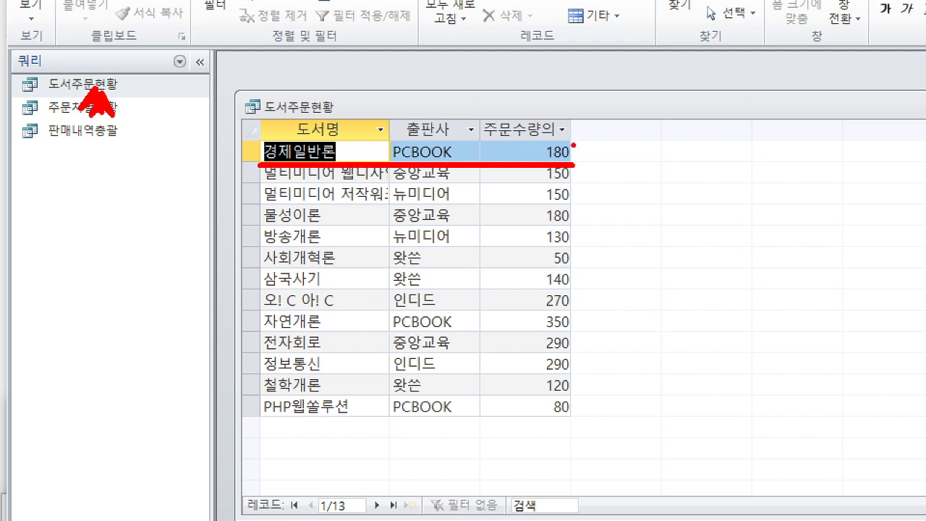
key(Escape)
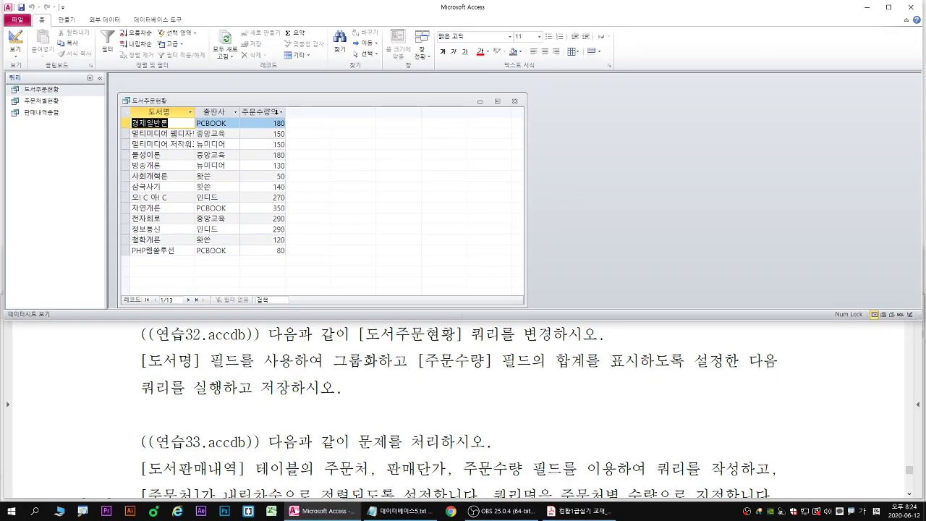
Widen the 주문수량의합계 column of the datasheet so its full heading fits.
drag(286, 110, 304, 111)
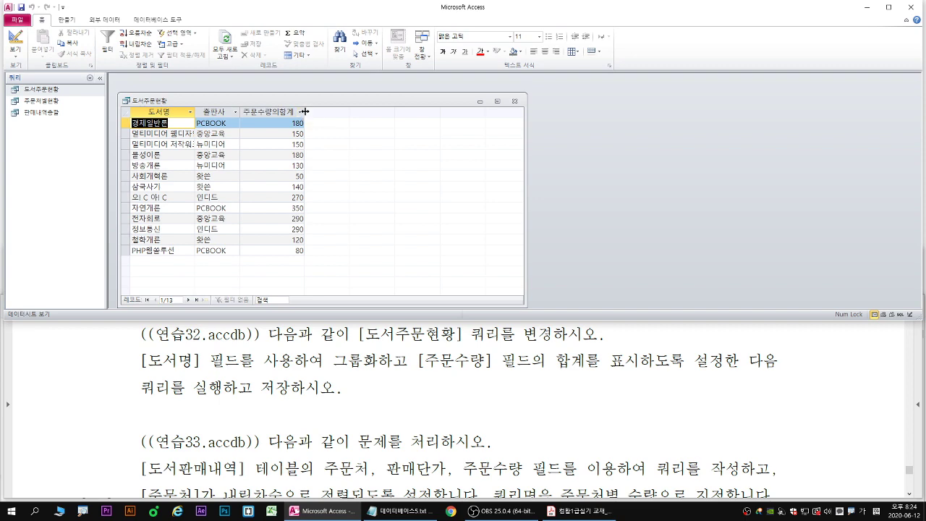
key(ctrl+1)
mouse_move(611, 148)
mouse_down()
mouse_move(612, 161)
mouse_move(626, 160)
mouse_move(620, 176)
mouse_up()
key(e)
Maximize the textbook PDF in Acrobat Reader, underline 연습33's table, field names and descending-sort requirement in blue, and clear the drawings.
click(409, 259)
double_click(410, 259)
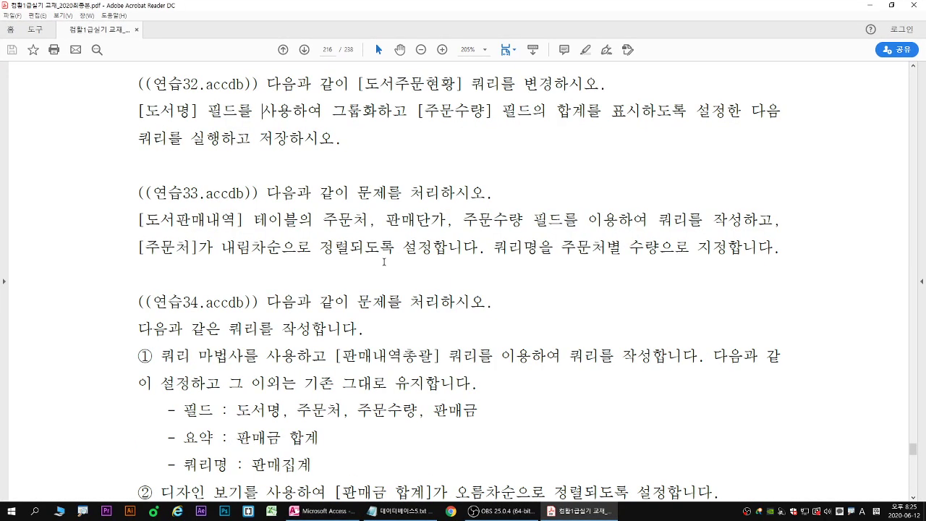
scroll(365, 257, up, 3)
scroll(365, 255, up, 3)
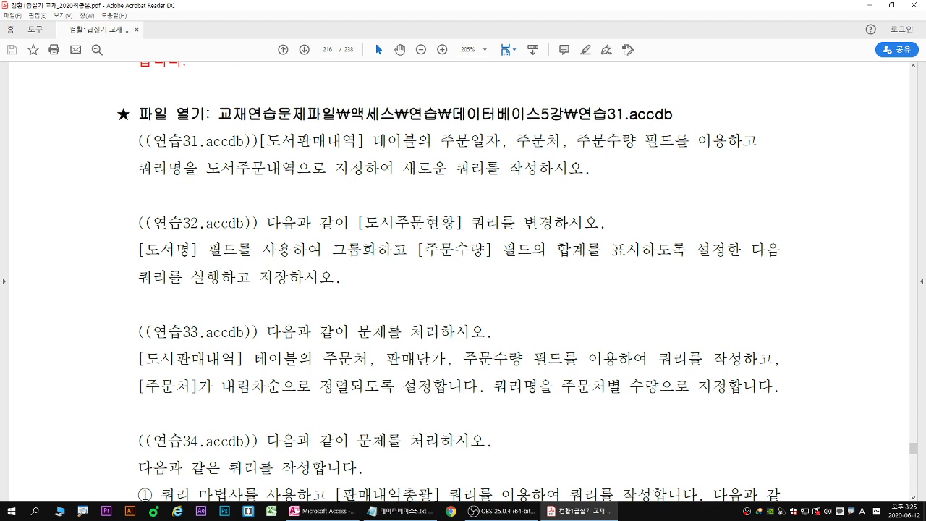
drag(141, 368, 435, 363)
drag(463, 366, 519, 365)
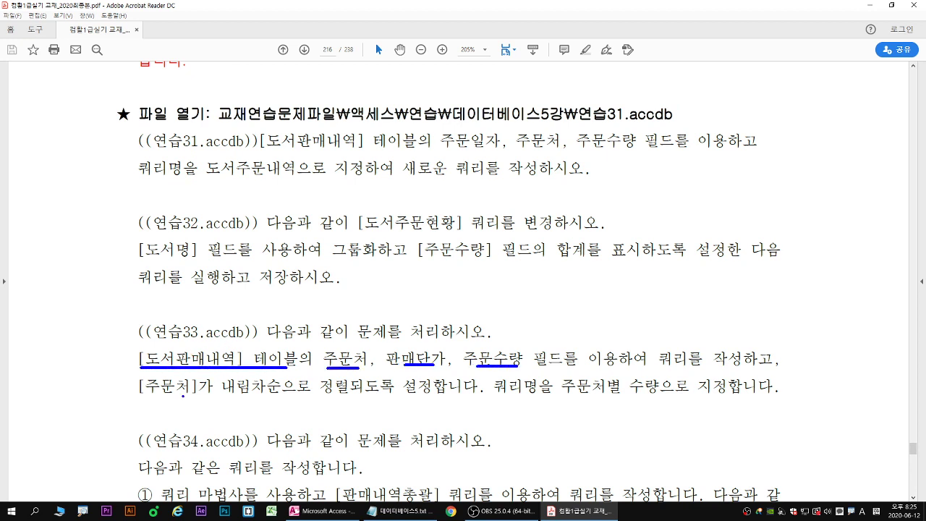
drag(217, 396, 352, 396)
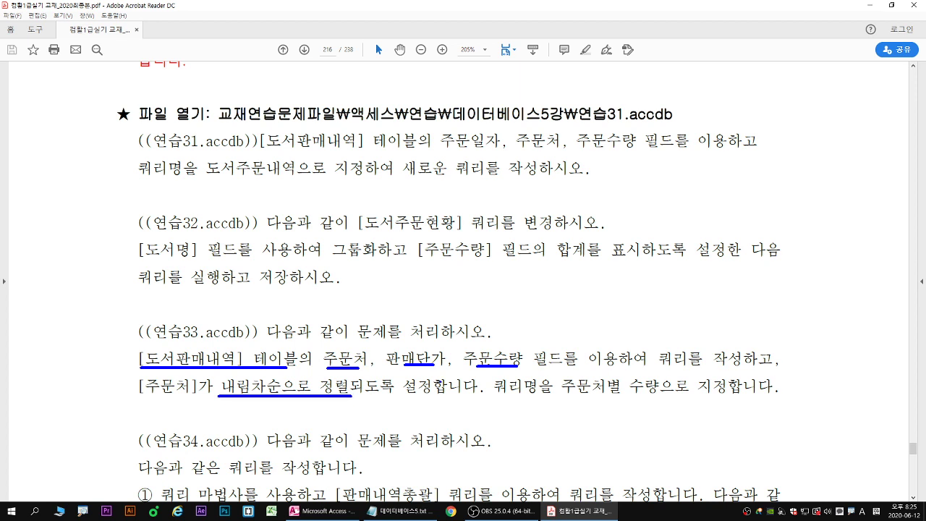
drag(166, 153, 196, 153)
key(Escape)
Bring the 연습34 instructions into view in the textbook and restore its smaller window below the database.
scroll(441, 251, down, 5)
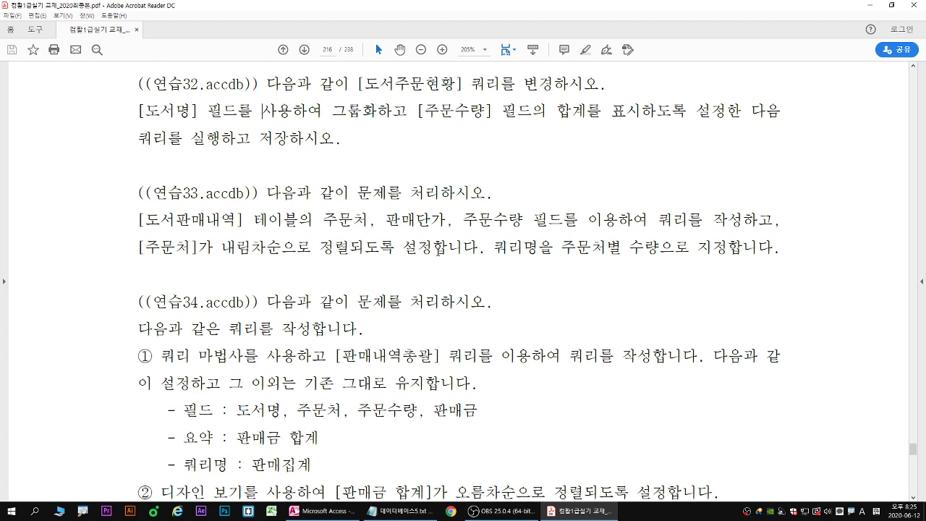
scroll(442, 251, down, 2)
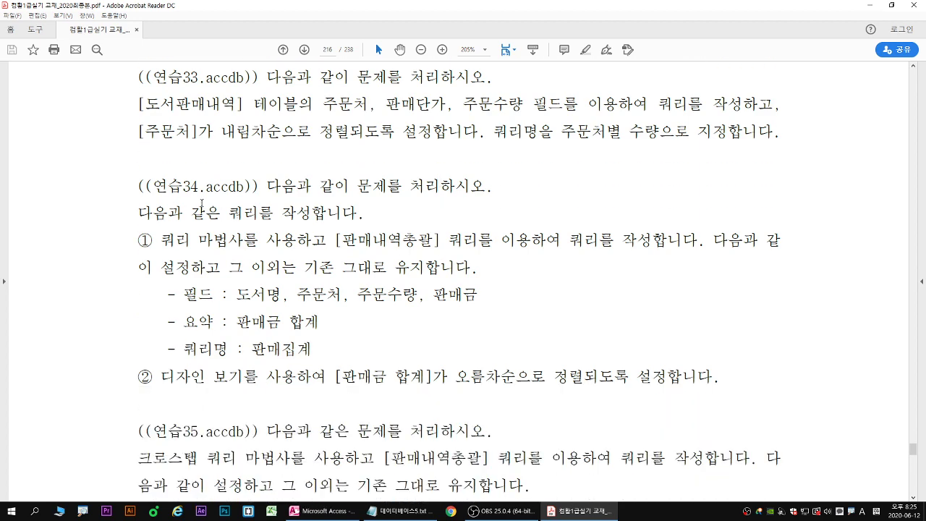
key(super+Down)
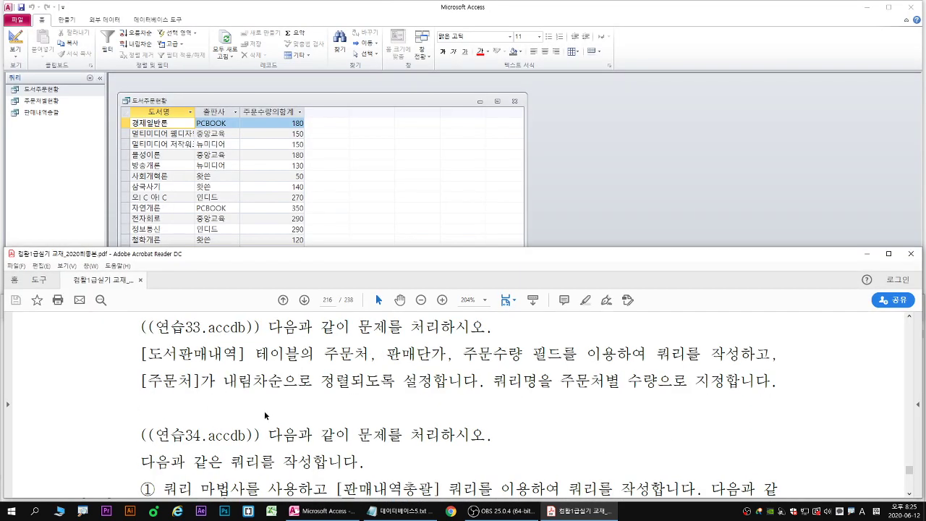
scroll(265, 400, down, 3)
Switch back to Access and close the 도서주문현황 datasheet, saving its layout changes.
click(457, 135)
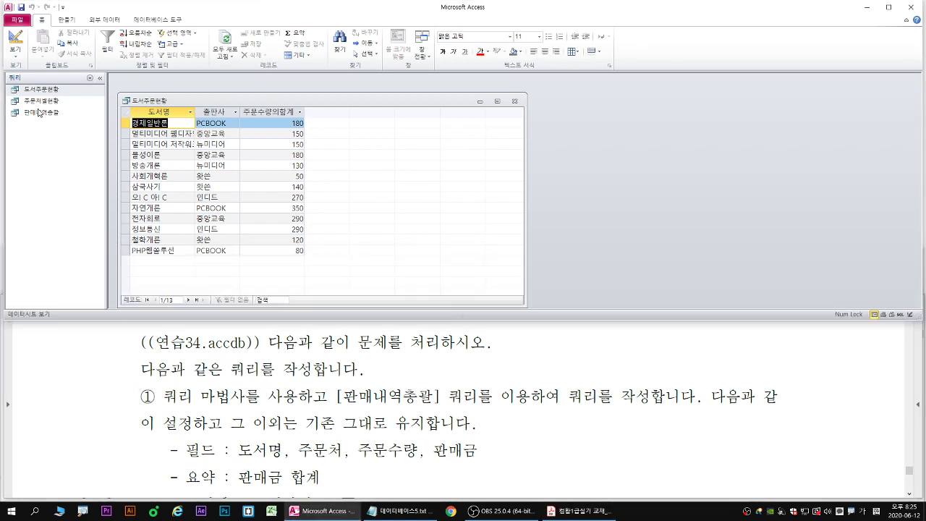
right_click(158, 103)
click(171, 119)
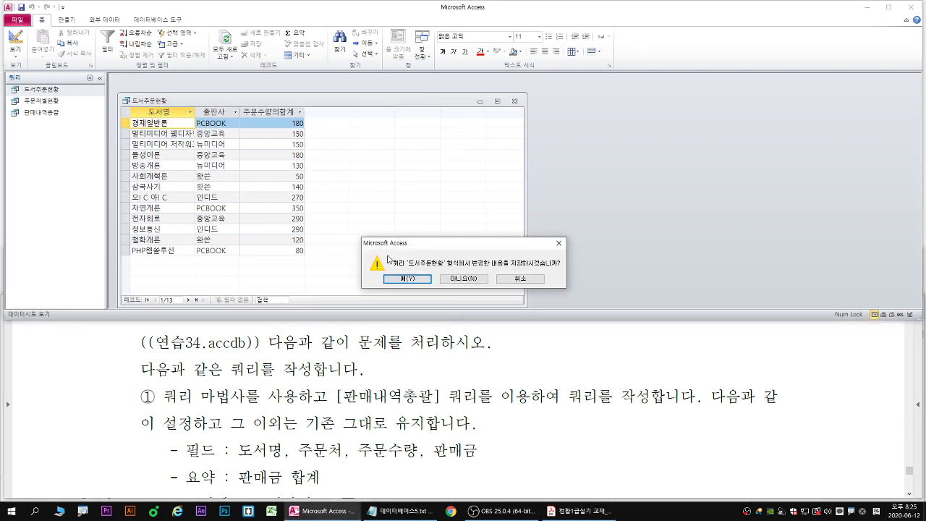
click(408, 284)
Open the 연습34.accdb database.
click(16, 20)
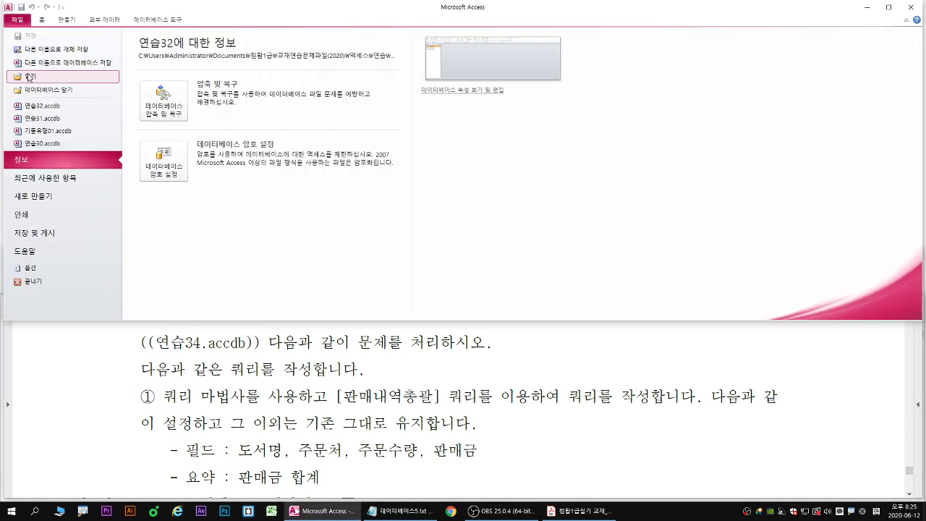
click(22, 71)
double_click(132, 129)
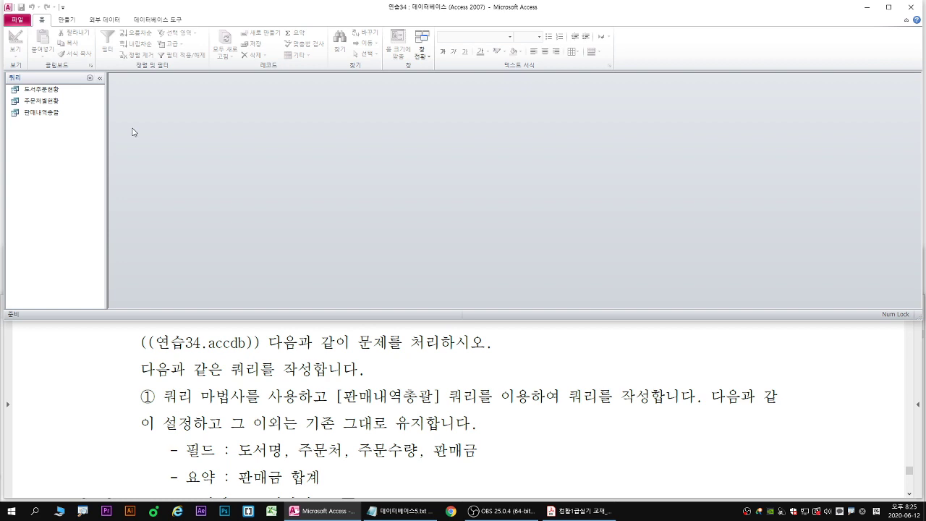
Start the query wizard for a new query, marking its command with blue arrows, and move the wizard's dialog below the ribbon.
click(68, 21)
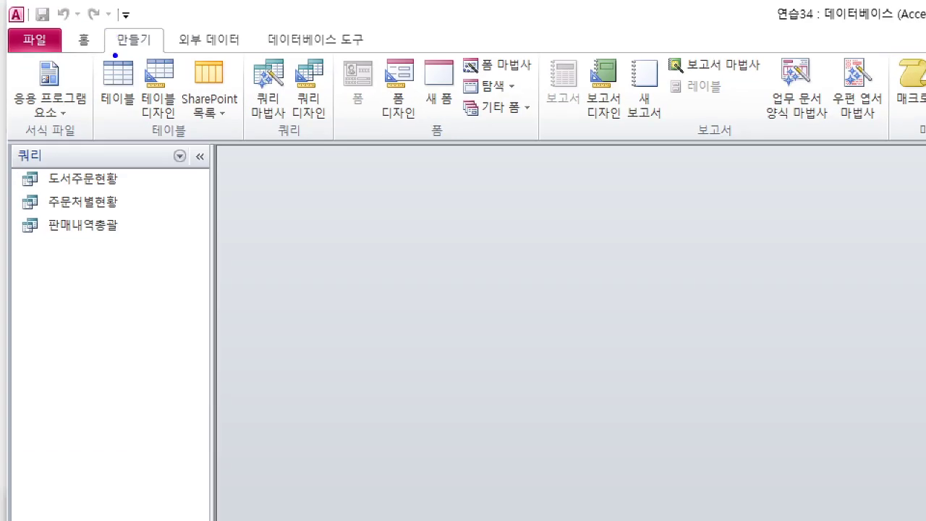
drag(115, 55, 58, 92)
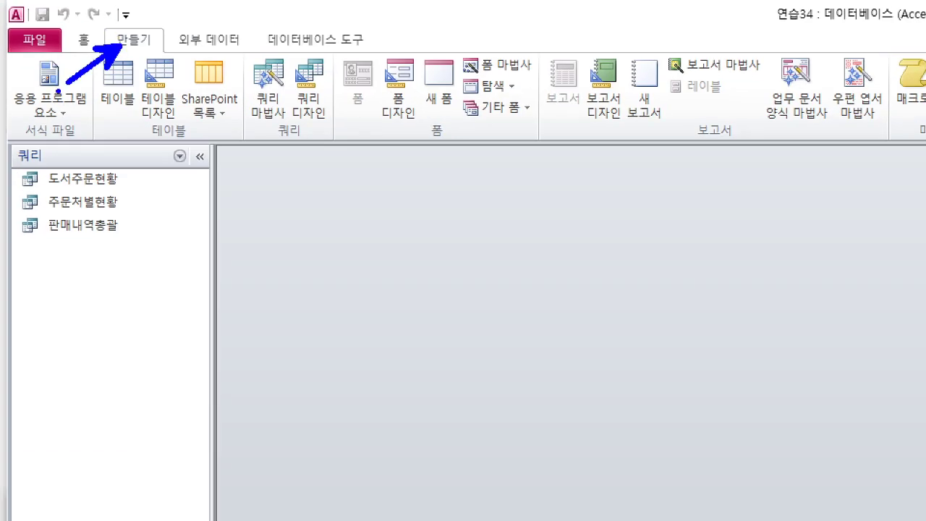
mouse_move(224, 95)
mouse_down()
mouse_move(249, 81)
mouse_move(254, 64)
mouse_move(290, 124)
mouse_move(250, 79)
mouse_up()
drag(253, 123, 282, 124)
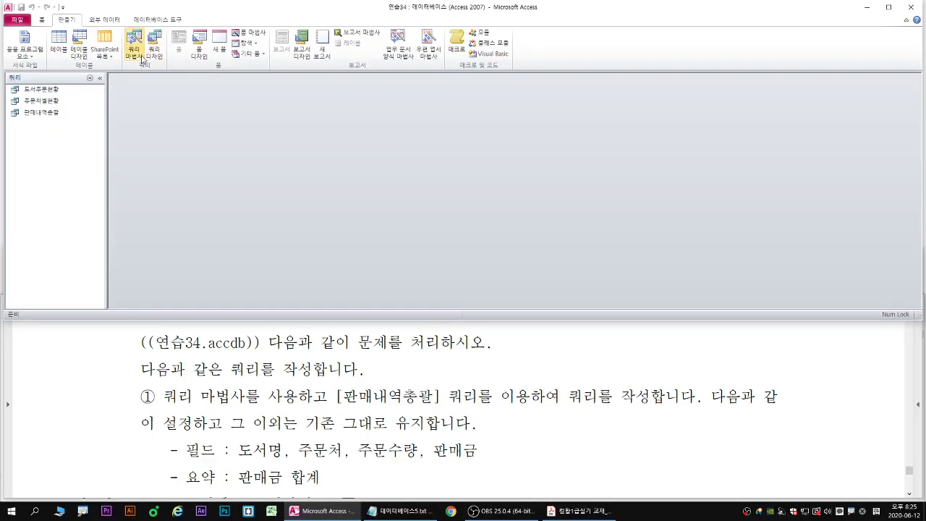
click(284, 114)
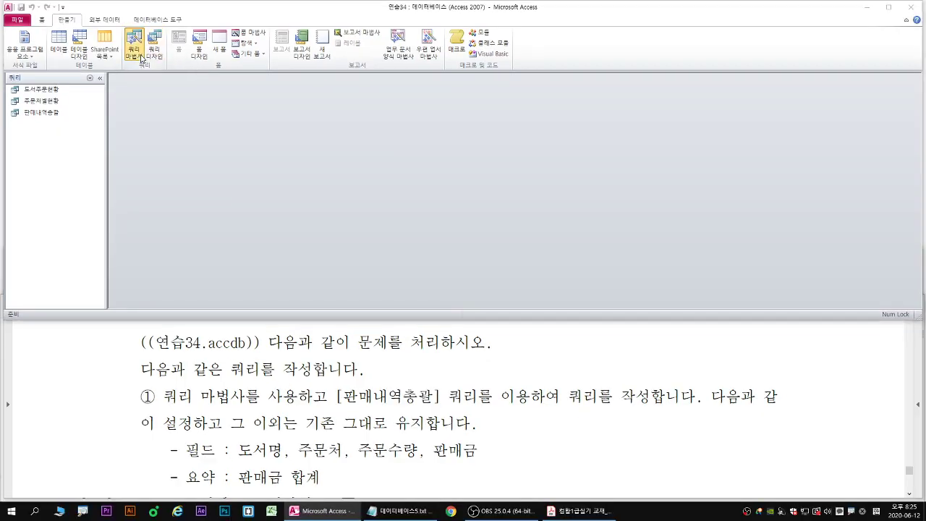
drag(482, 83, 244, 109)
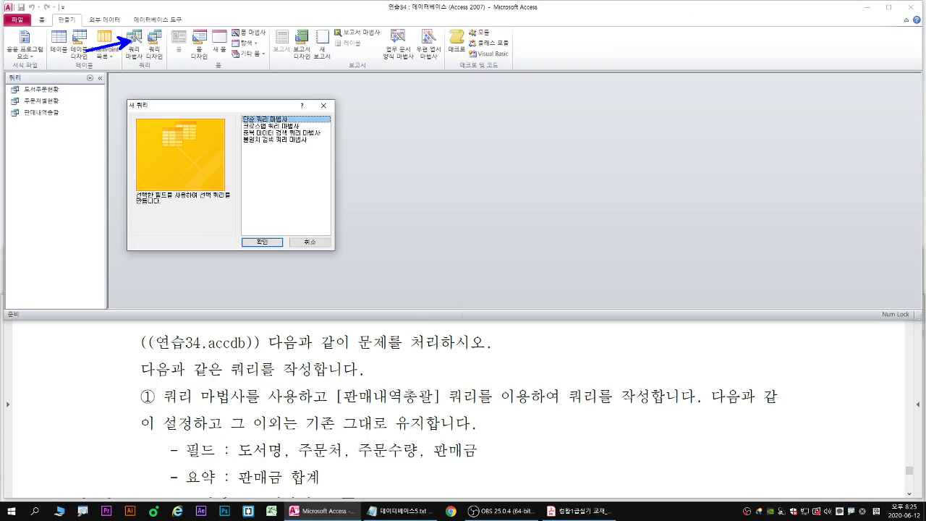
Underline the four required fields in the textbook, mark the 단순 쿼리 마법사 option with an arrow and box, and clear the drawings.
mouse_move(237, 457)
mouse_down()
mouse_move(282, 465)
mouse_move(486, 457)
mouse_up()
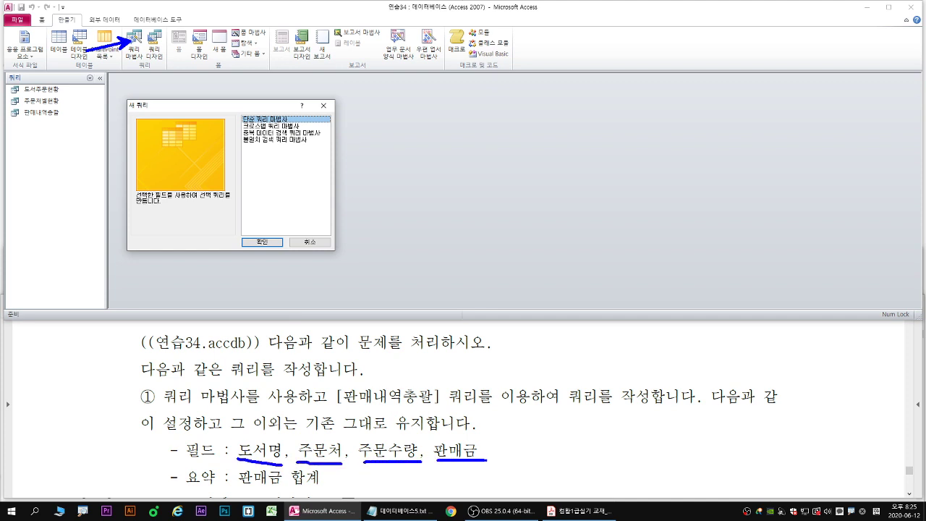
key(Escape)
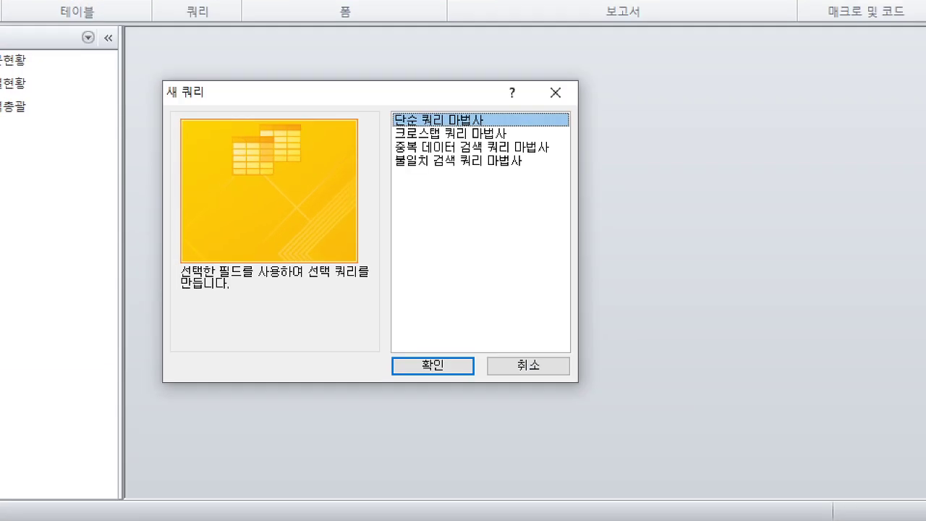
drag(312, 282, 351, 282)
drag(391, 121, 310, 141)
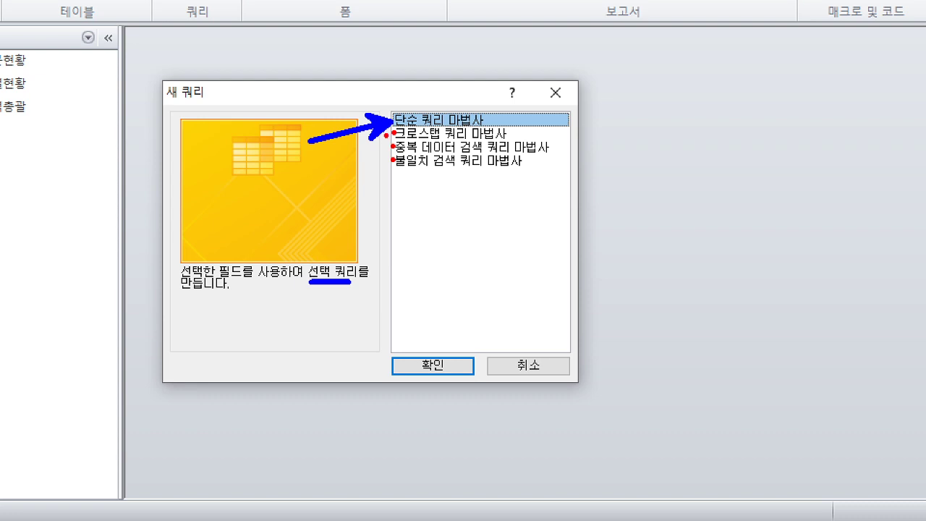
mouse_move(385, 135)
mouse_down()
mouse_move(378, 146)
mouse_move(388, 160)
mouse_up()
drag(316, 290, 350, 290)
key(e)
mouse_move(384, 103)
mouse_down()
mouse_move(442, 132)
mouse_move(502, 133)
mouse_up()
key(Escape)
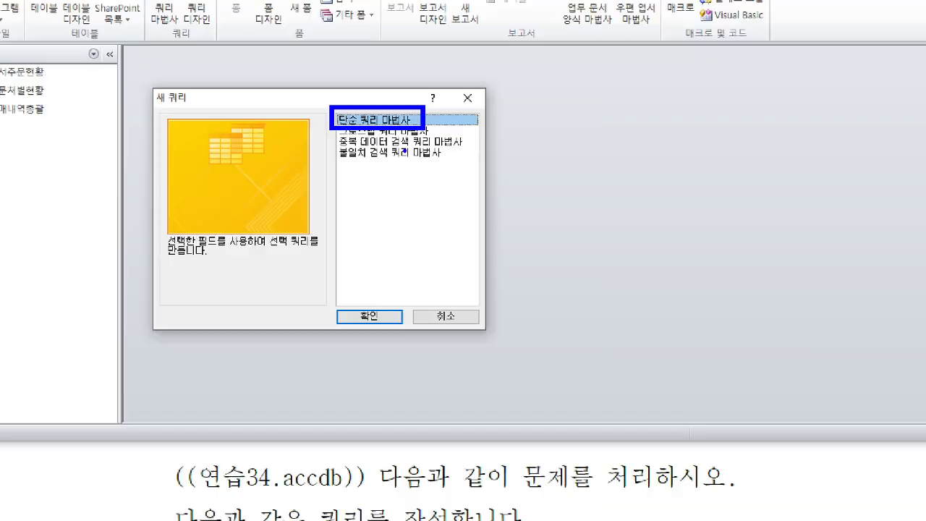
Choose 단순 쿼리 마법사 and set its data source to the 판매내역총괄 query.
click(263, 243)
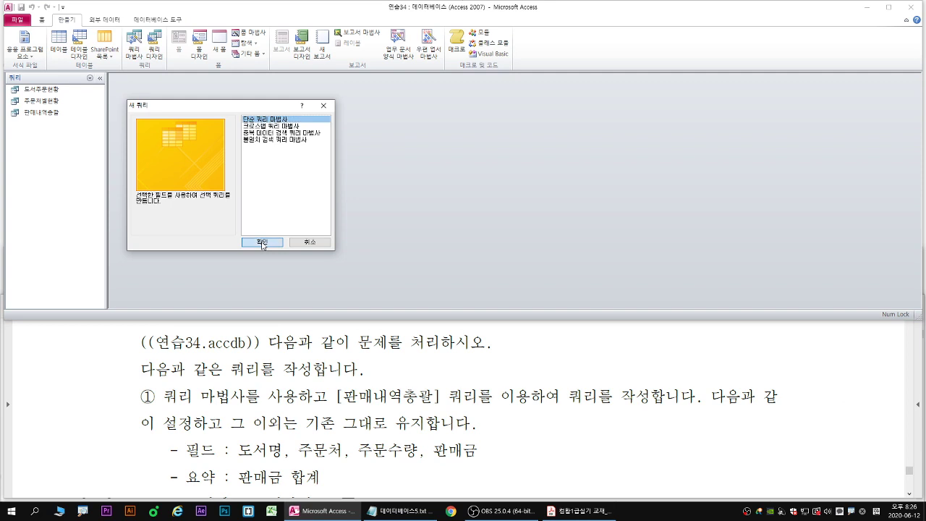
drag(437, 61, 297, 145)
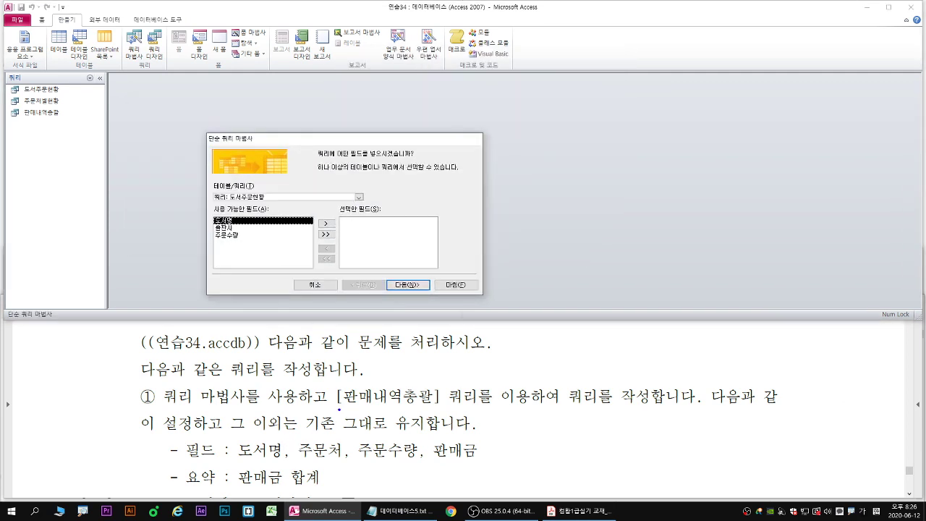
drag(338, 410, 480, 410)
click(359, 197)
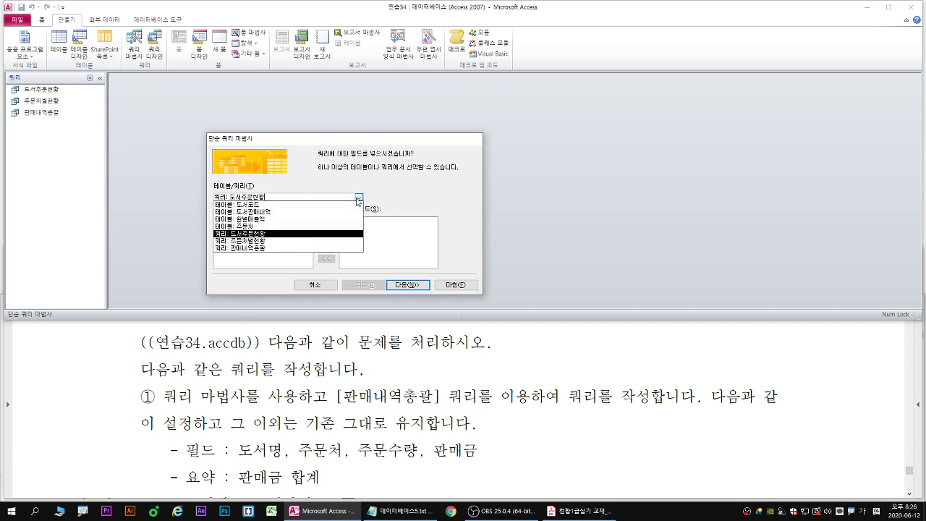
click(255, 248)
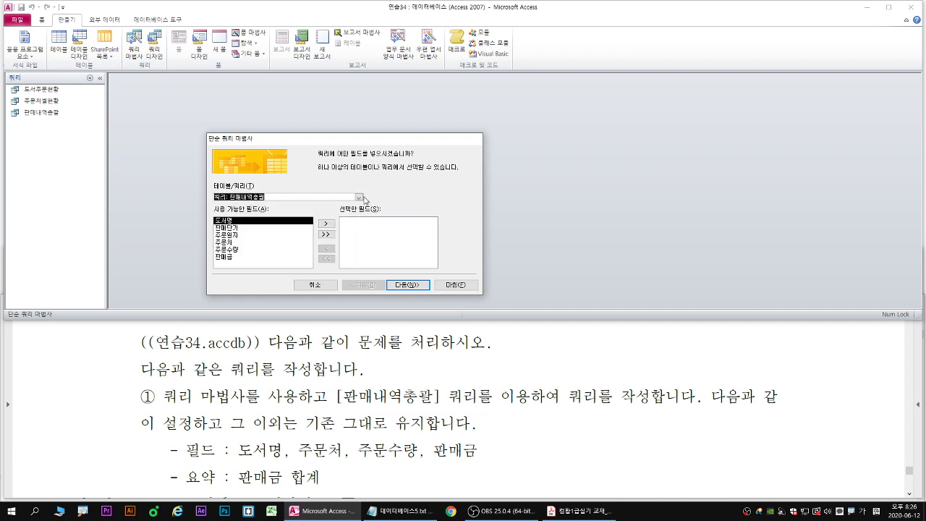
click(360, 199)
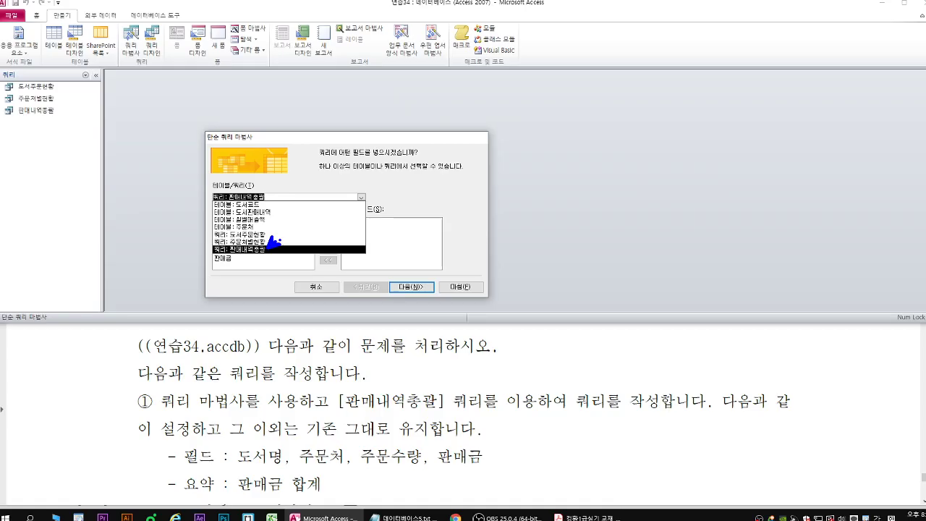
click(304, 290)
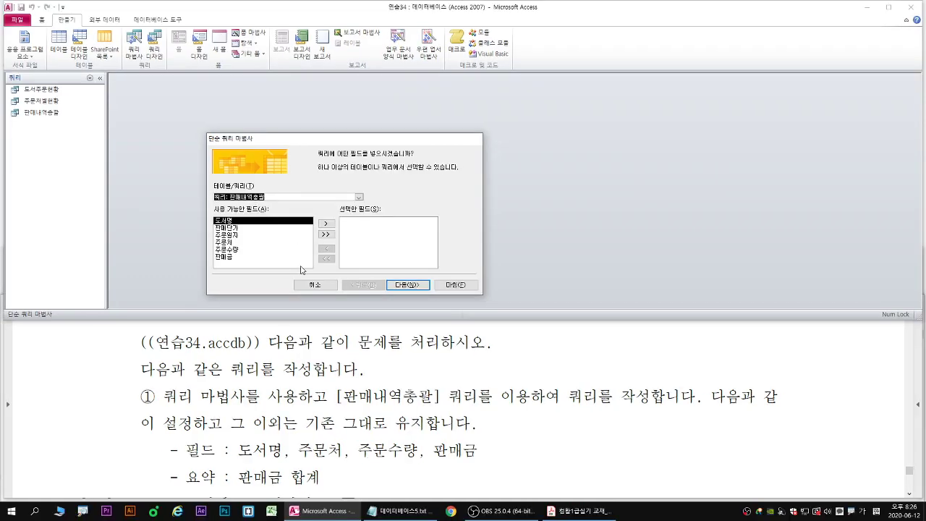
Add the fields 도서명, 주문처, 주문수량 and 판매금 to the query and continue to the detail-or-summary page.
double_click(230, 219)
double_click(232, 235)
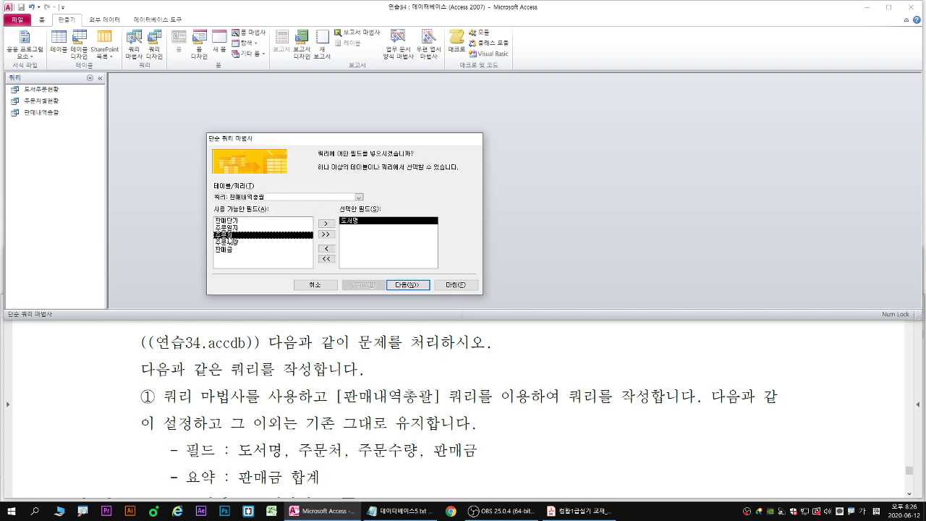
double_click(236, 236)
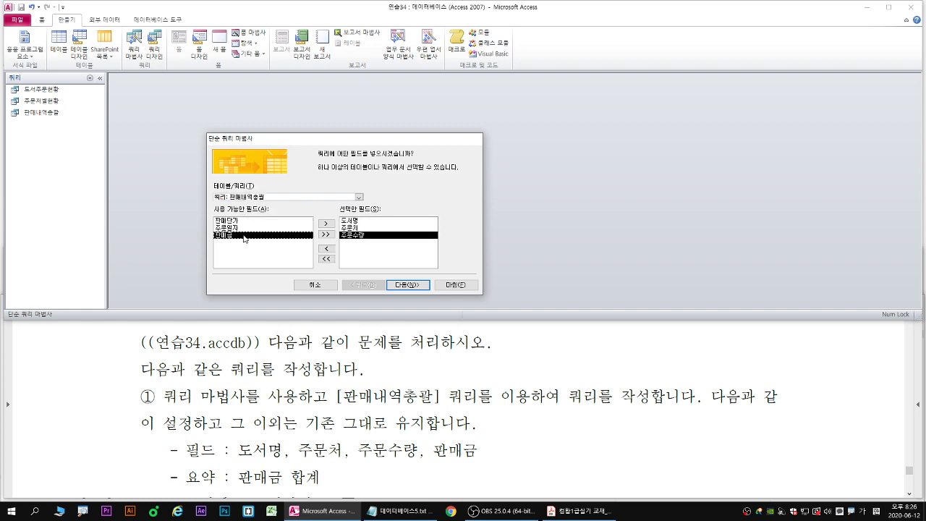
double_click(246, 235)
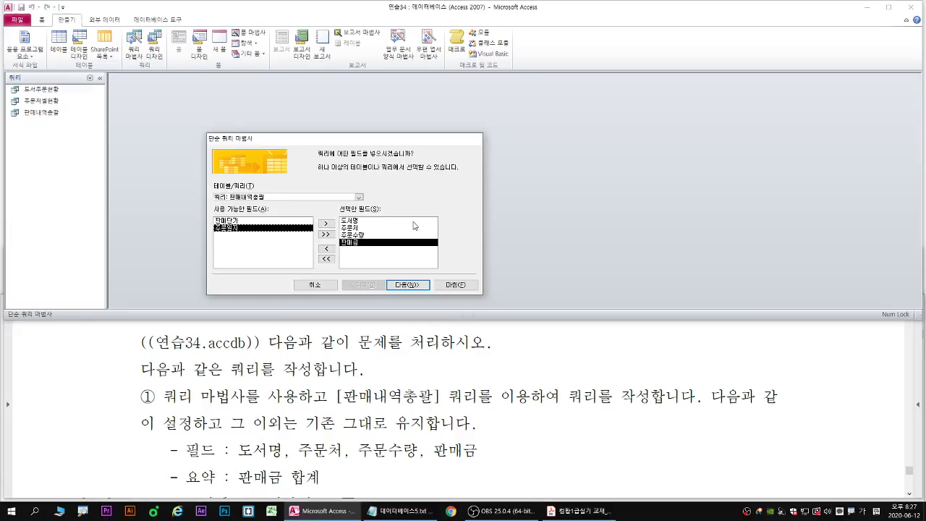
click(474, 350)
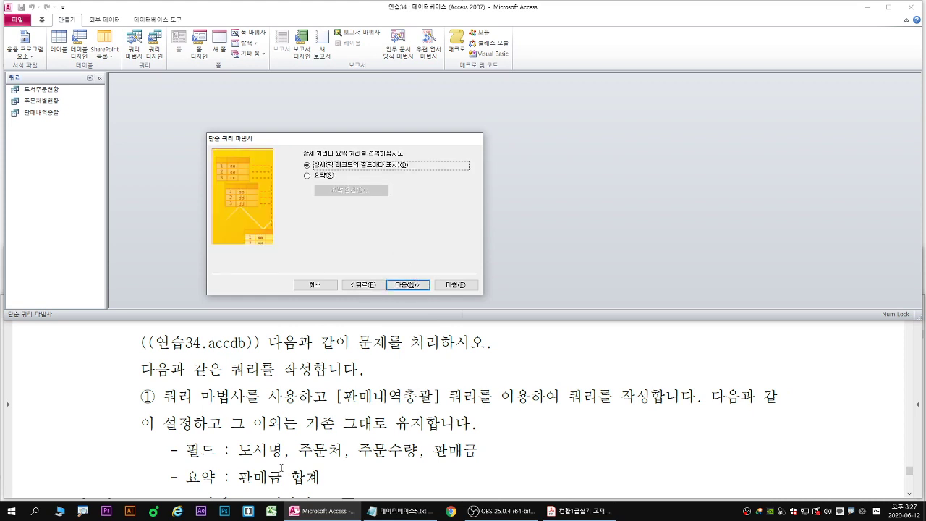
Make it a summary query (요약) that calculates the 합계 of 판매금, following the textbook's summary requirement.
click(327, 424)
scroll(336, 439, down, 2)
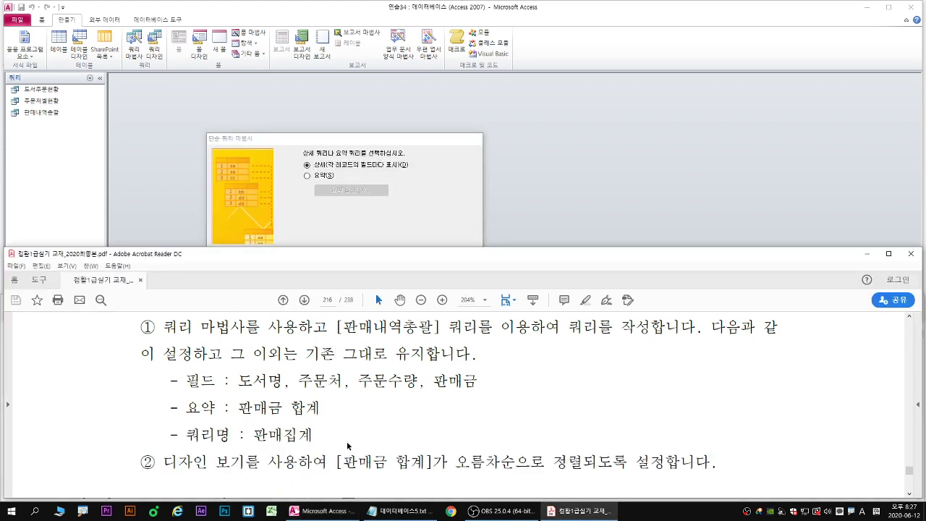
click(306, 176)
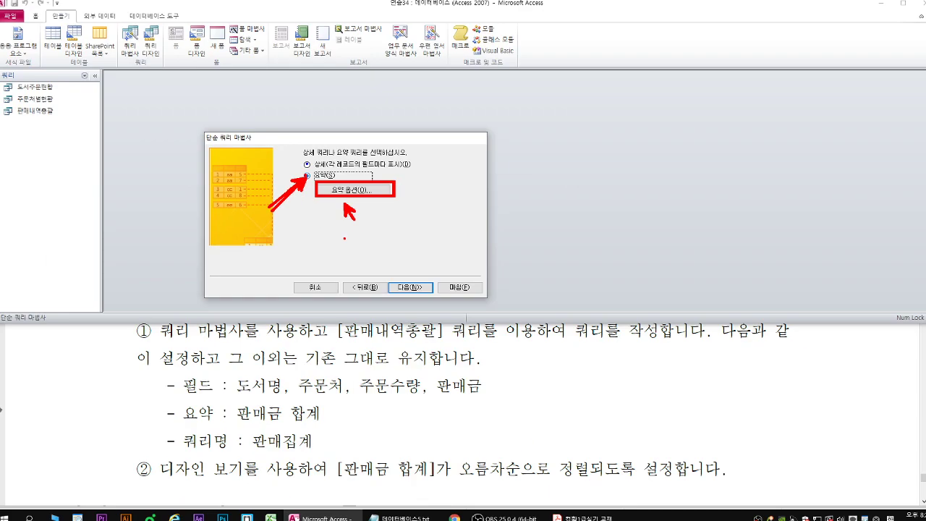
click(354, 189)
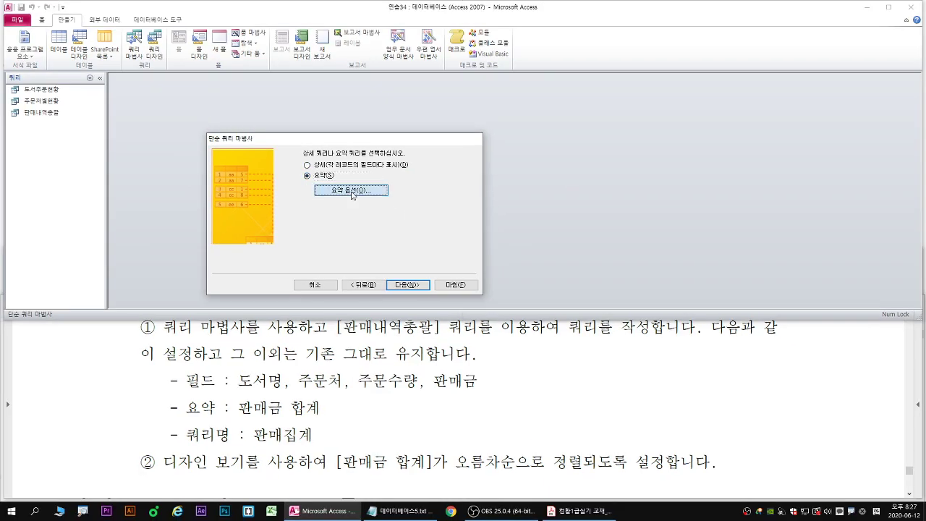
drag(441, 58, 467, 113)
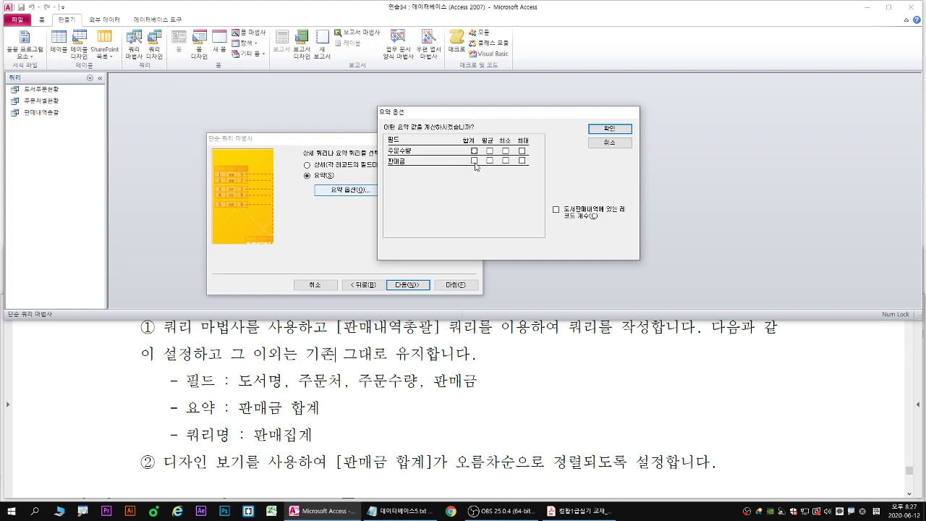
click(588, 130)
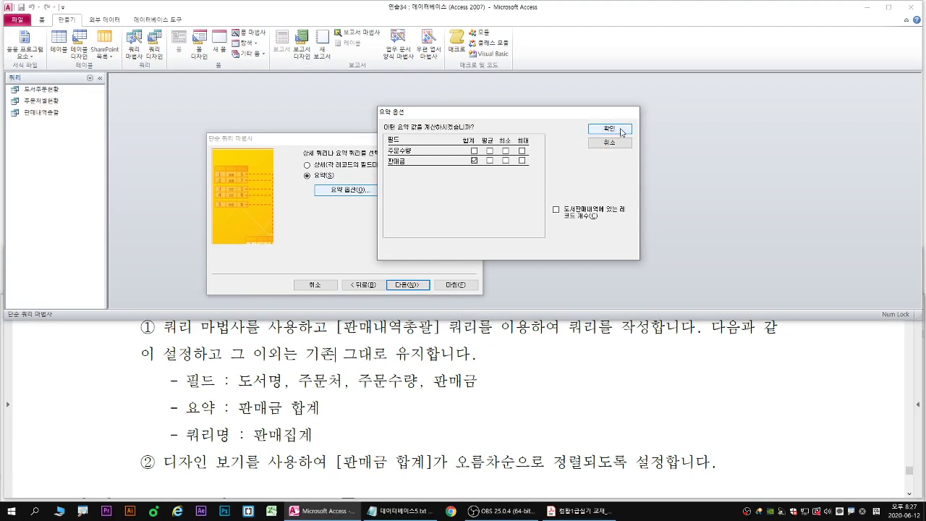
click(746, 97)
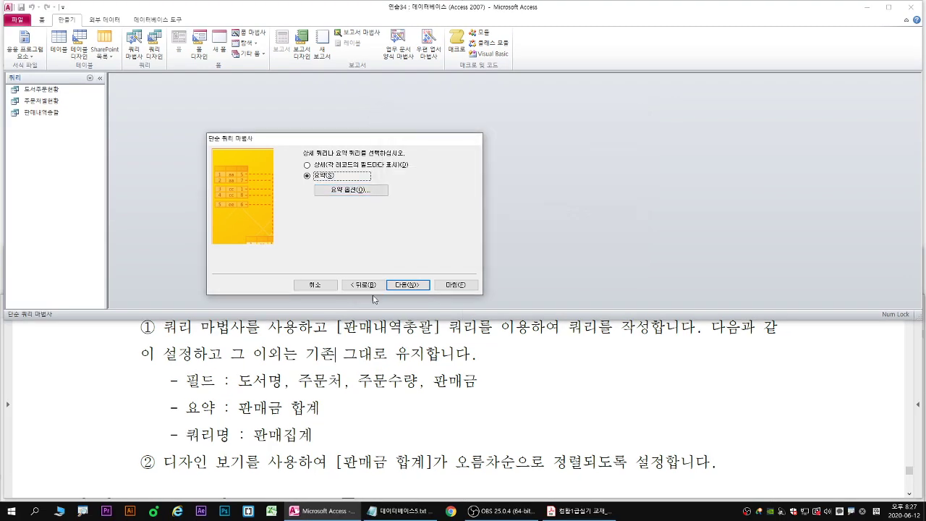
Title the query 판매집계 and finish the wizard with the 쿼리 정보 보기 option.
click(406, 285)
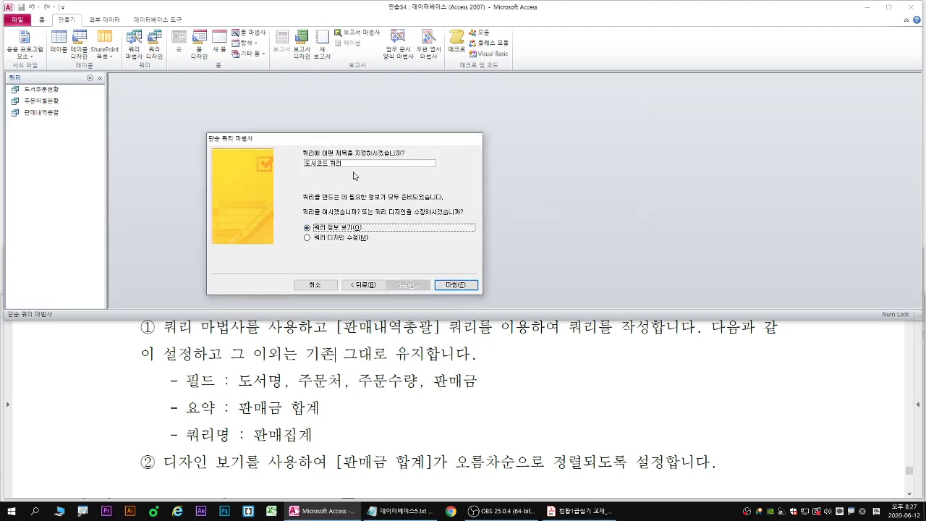
key(shift+Tab)
text(판매집계)
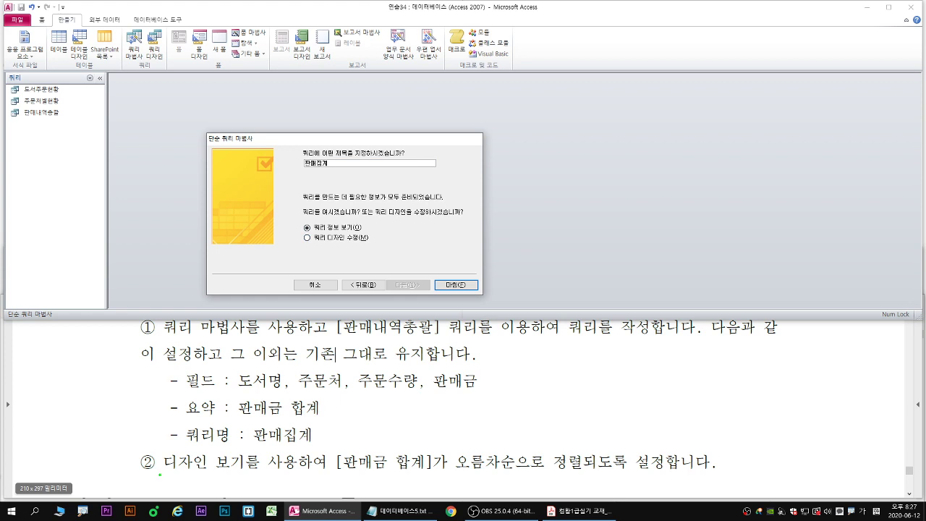
drag(159, 475, 578, 473)
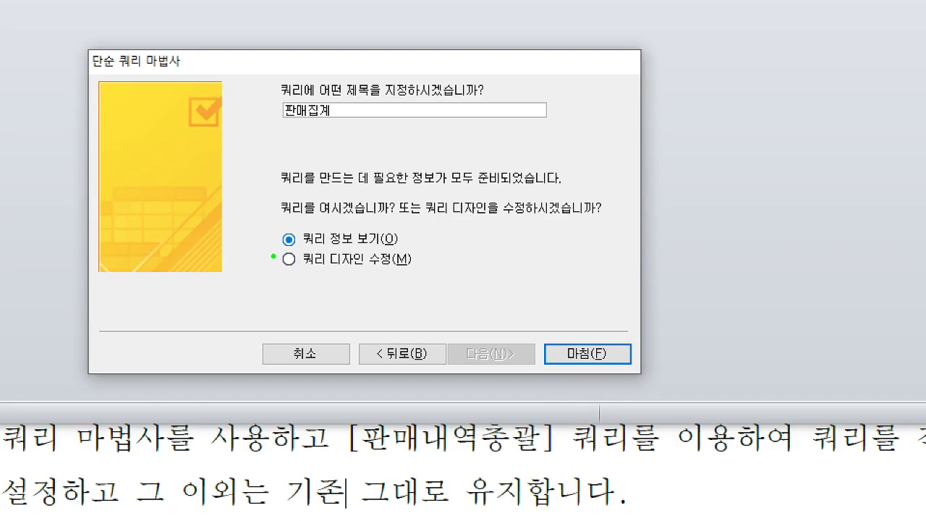
drag(246, 263, 284, 242)
click(587, 354)
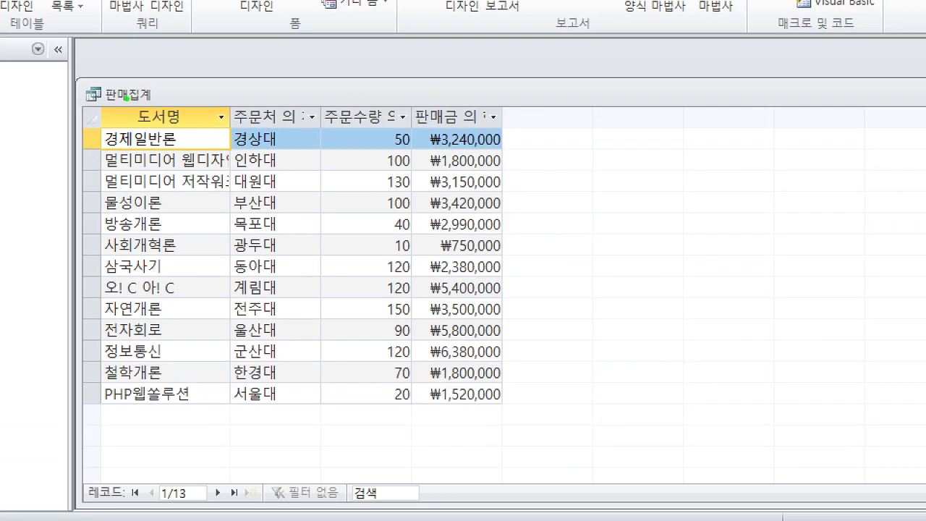
Mark the 판매집계 datasheet's title and results, and switch the query to design view.
drag(133, 119, 134, 103)
mouse_move(515, 133)
mouse_down()
mouse_move(517, 413)
mouse_move(533, 390)
mouse_up()
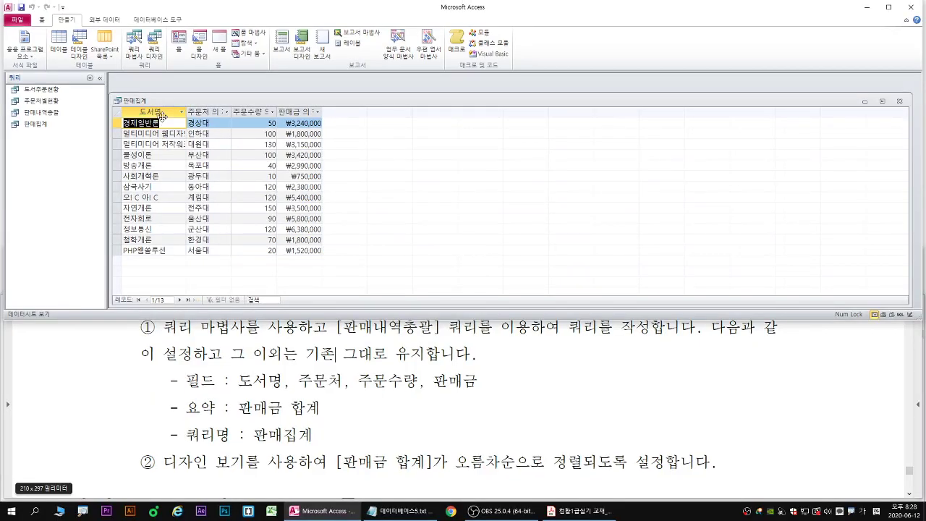
right_click(133, 95)
drag(137, 101, 107, 132)
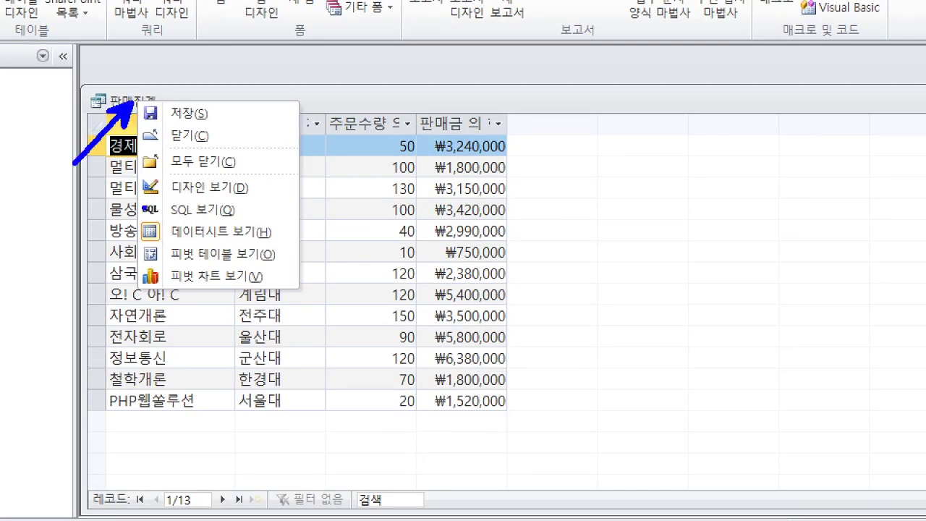
mouse_move(135, 168)
mouse_down()
mouse_move(272, 206)
mouse_move(258, 207)
mouse_up()
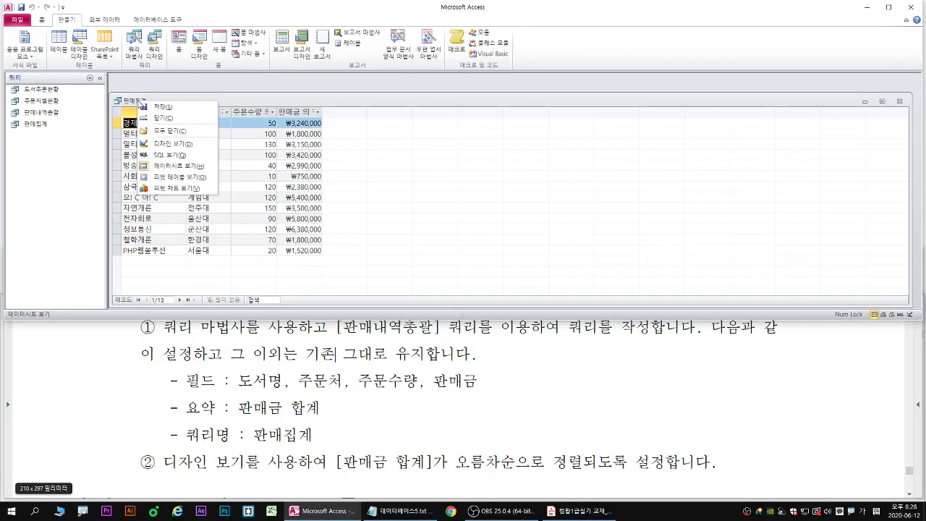
click(224, 188)
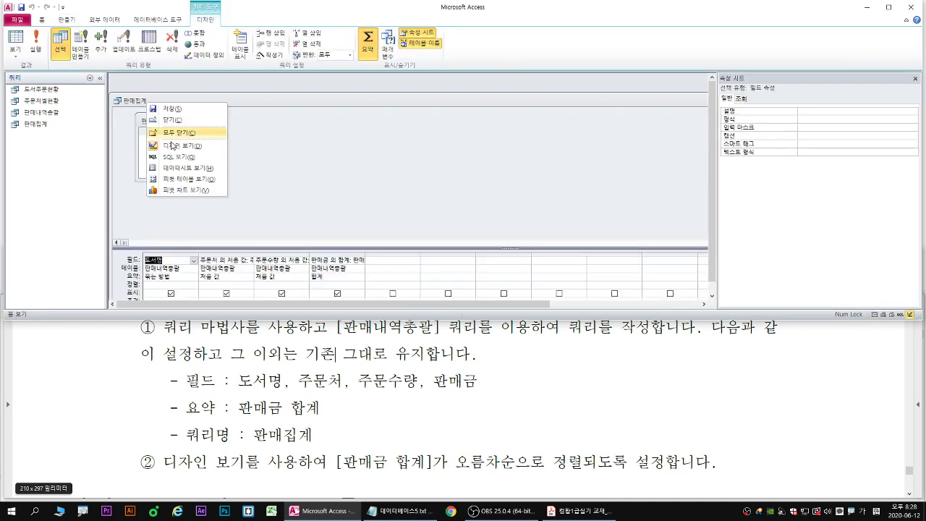
Enlarge the design grid and sort the summed 판매금 column by 오름차순.
drag(320, 248, 319, 219)
click(333, 255)
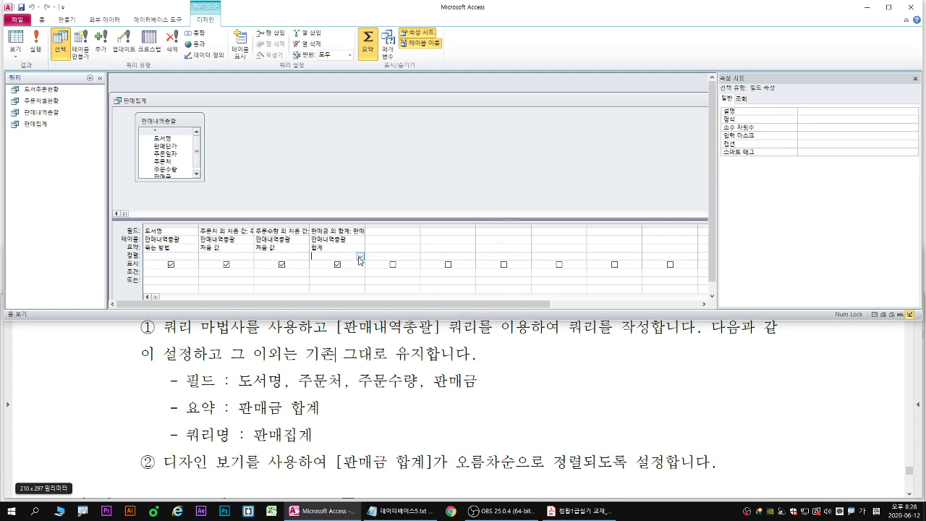
click(359, 256)
click(337, 264)
click(359, 256)
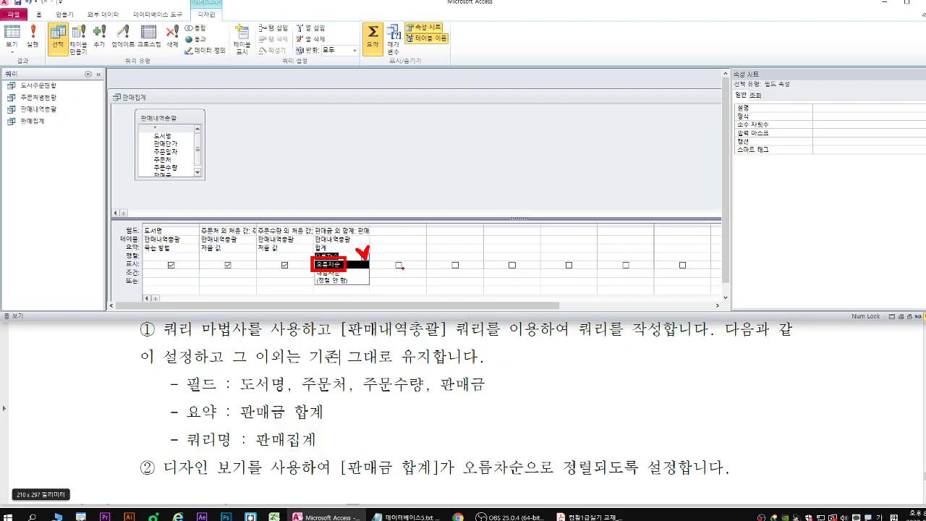
Save the ascending sort in the 판매집계 query and close its design.
click(557, 297)
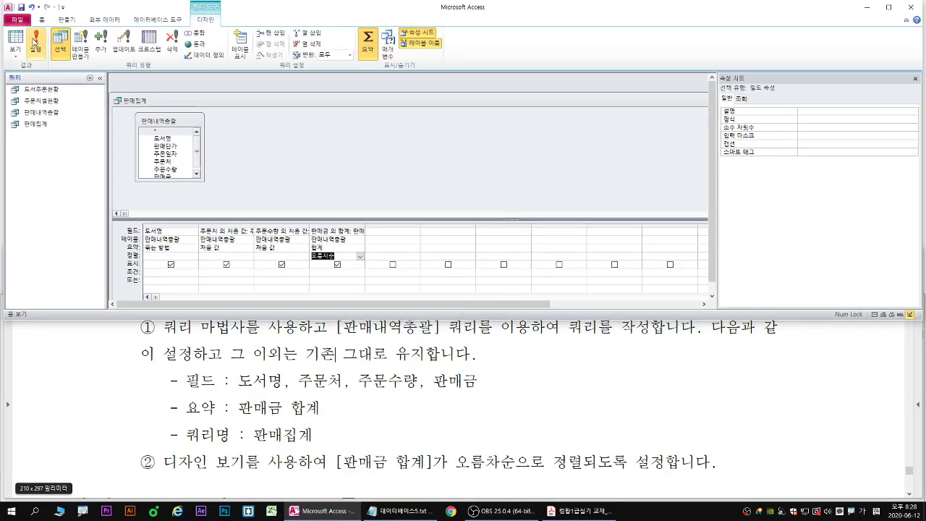
right_click(142, 103)
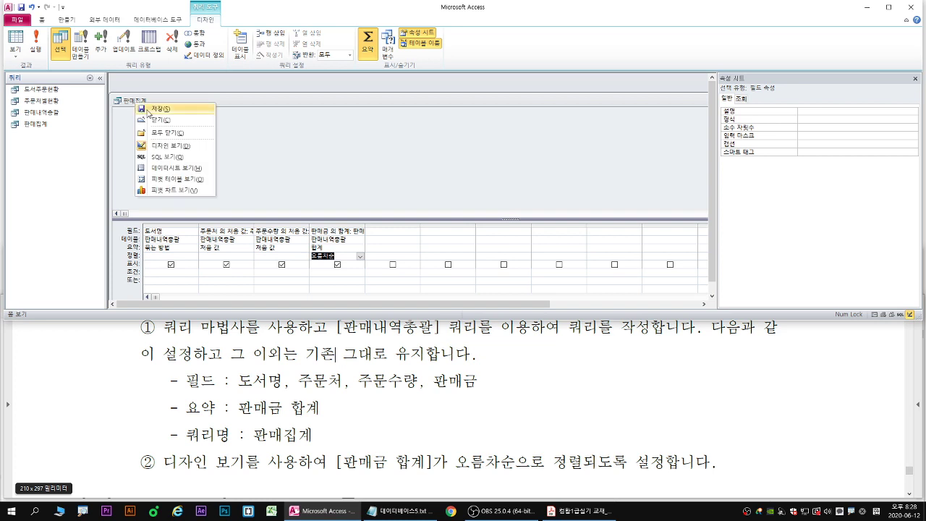
click(157, 120)
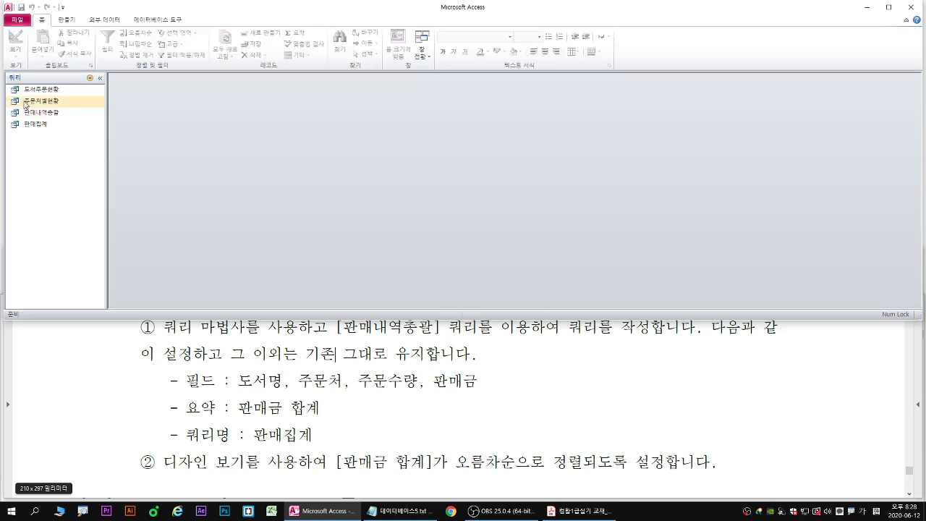
Reopen the 판매집계 query to check the order of its 판매금 sums and close it again.
double_click(39, 127)
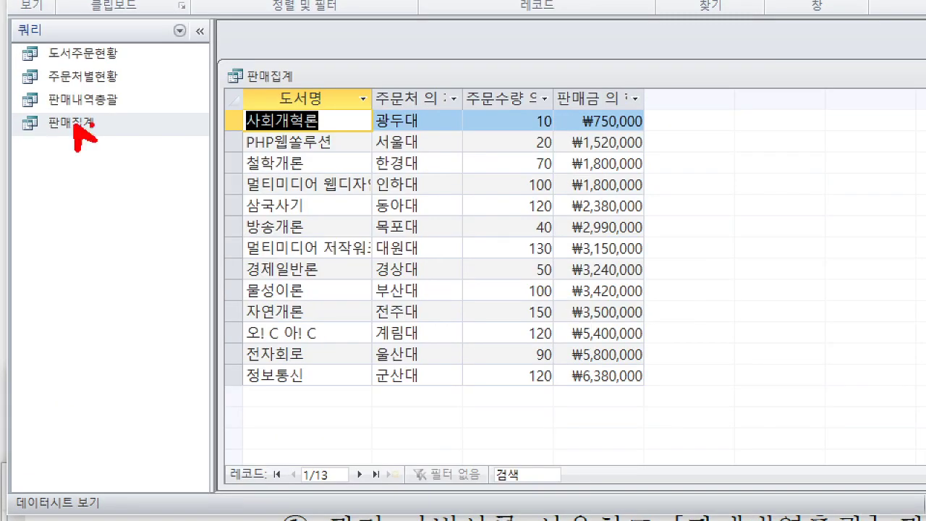
mouse_move(666, 116)
mouse_down()
mouse_move(663, 368)
mouse_move(680, 344)
mouse_up()
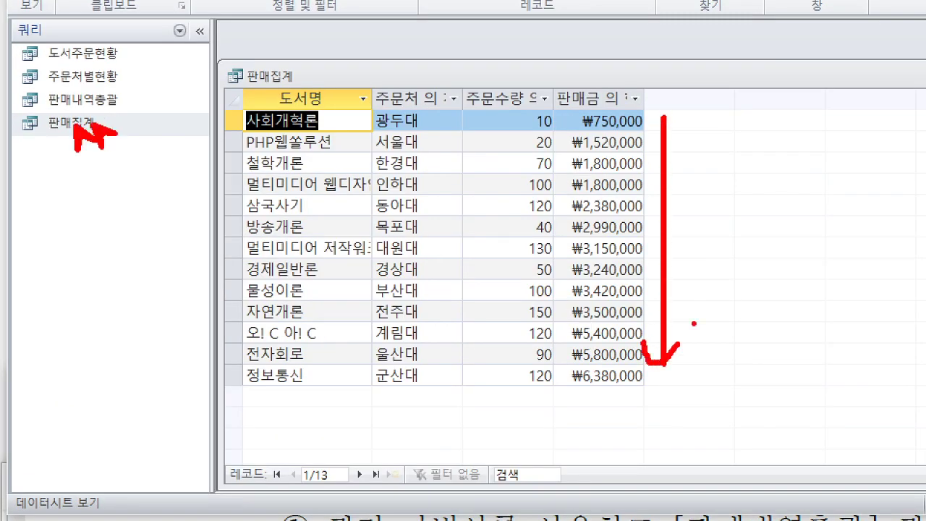
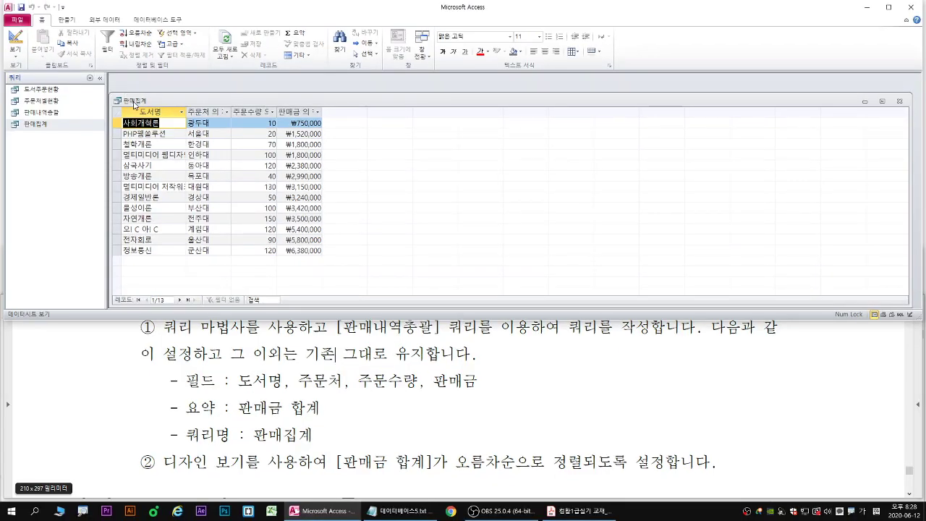
right_click(271, 79)
click(159, 118)
Bring up the next textbook exercise and open its database, 연습35.accdb.
click(149, 416)
scroll(375, 293, down, 5)
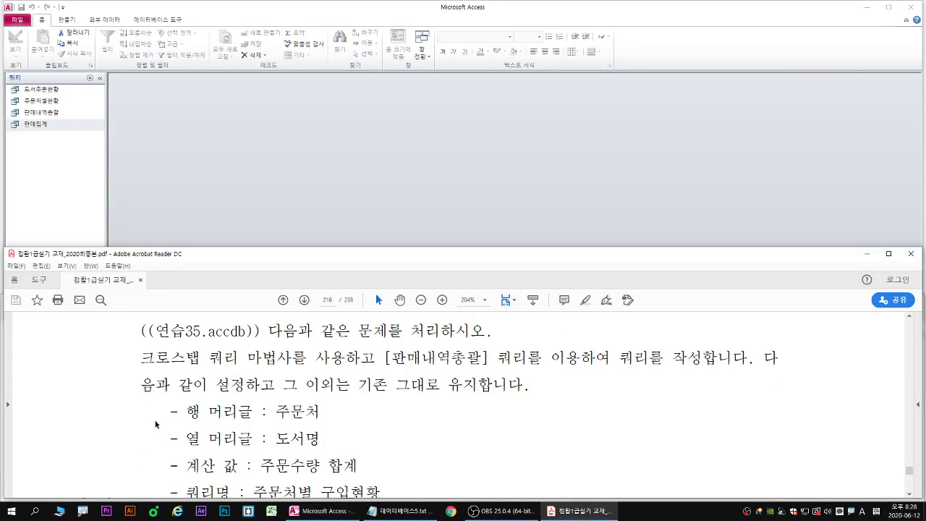
click(159, 97)
click(16, 20)
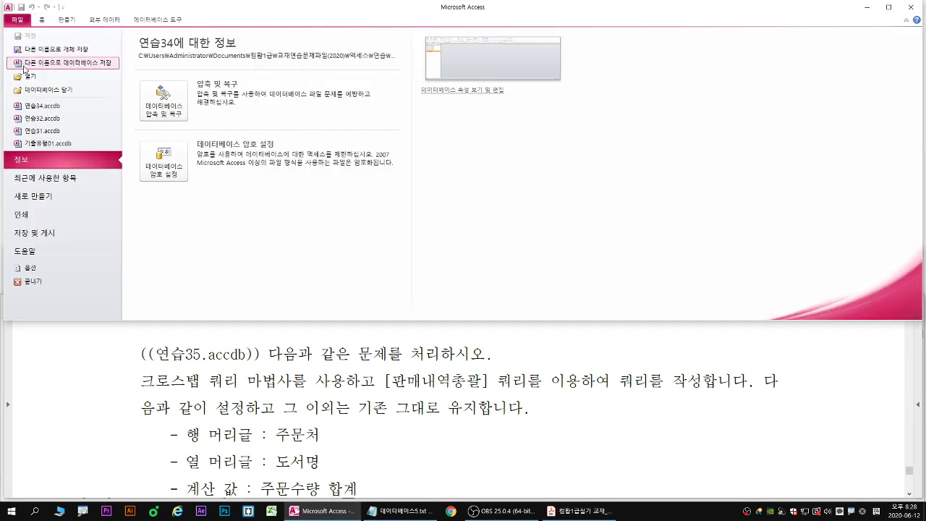
click(26, 87)
click(134, 157)
double_click(134, 148)
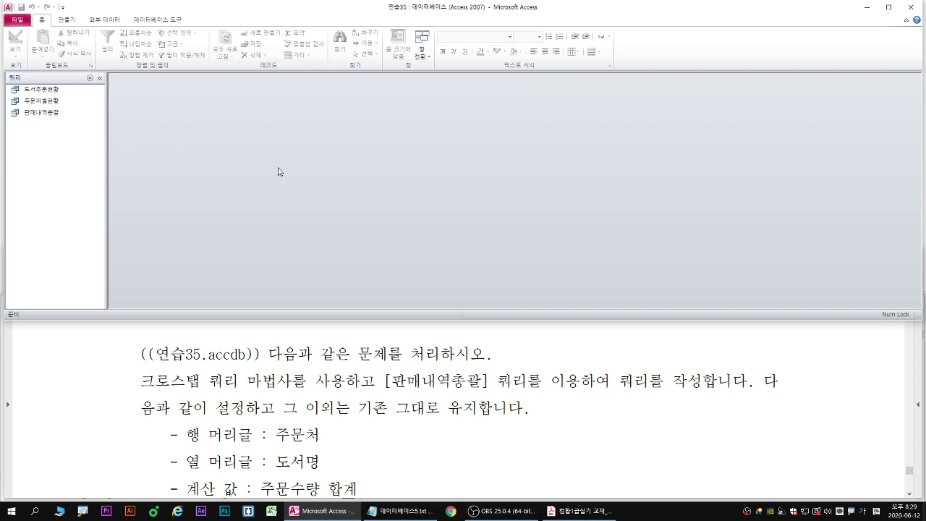
Switch to the 데이터베이스5.txt notes in Notepad and review the 크로스탭 쿼리 definition and its comparison with Excel pivot tables.
click(399, 510)
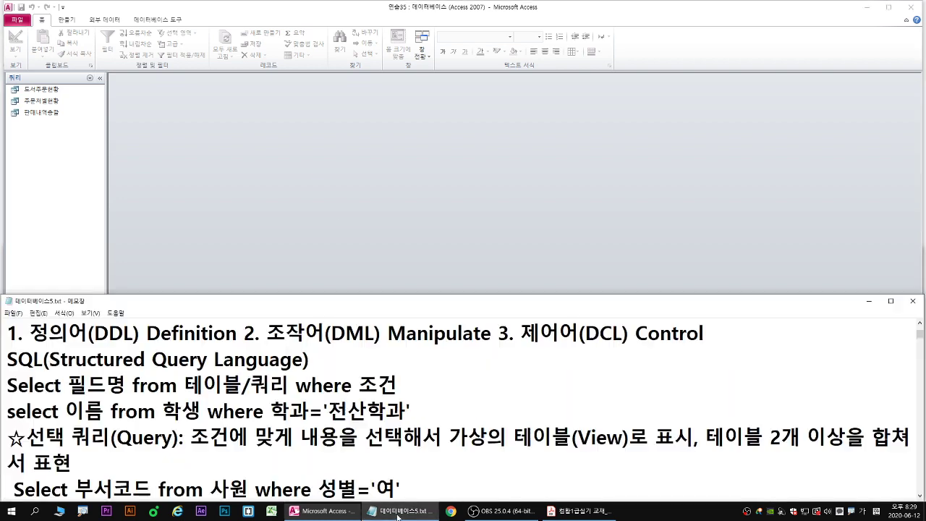
double_click(443, 304)
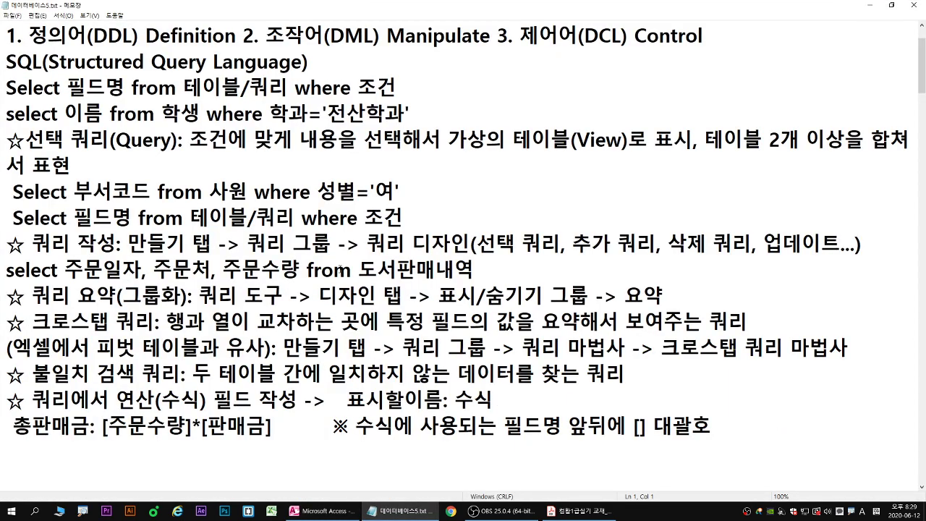
scroll(340, 271, down, 2)
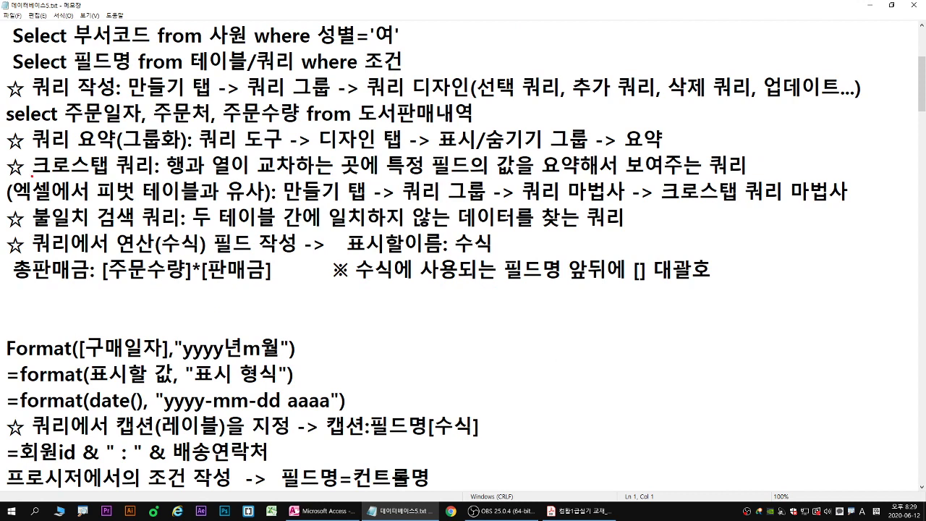
drag(32, 175, 576, 181)
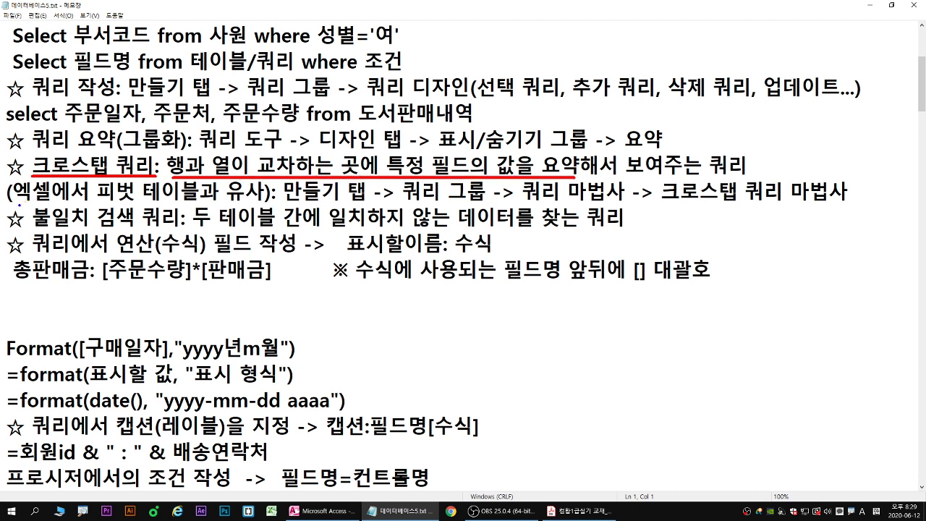
drag(18, 206, 265, 207)
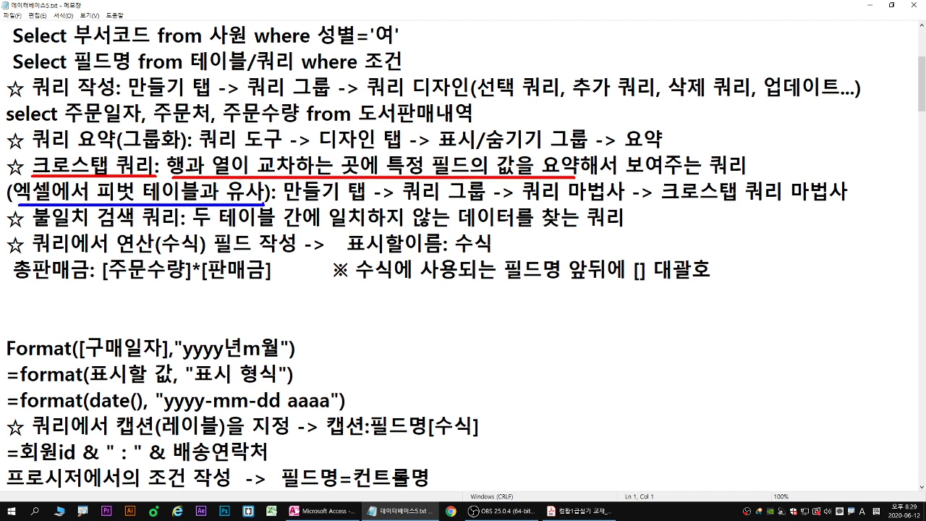
drag(97, 203, 197, 200)
drag(173, 175, 229, 176)
drag(435, 179, 572, 177)
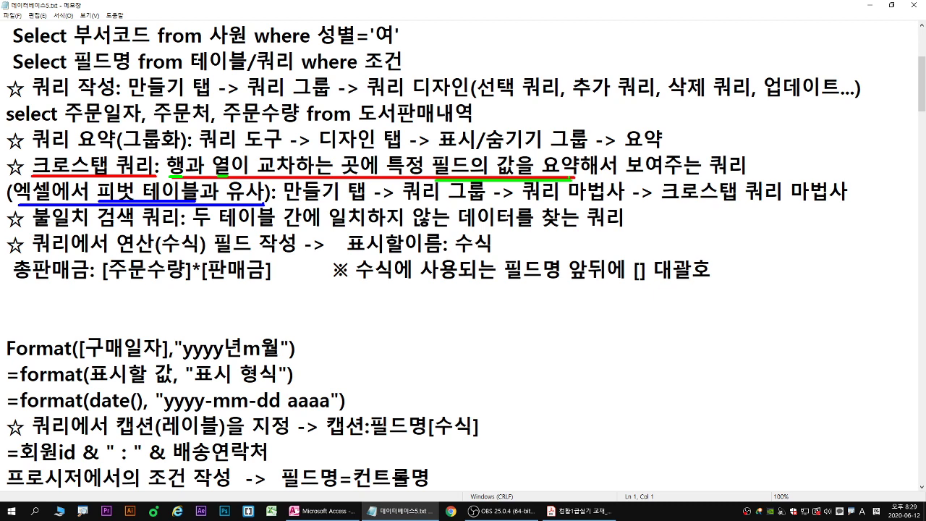
key(Escape)
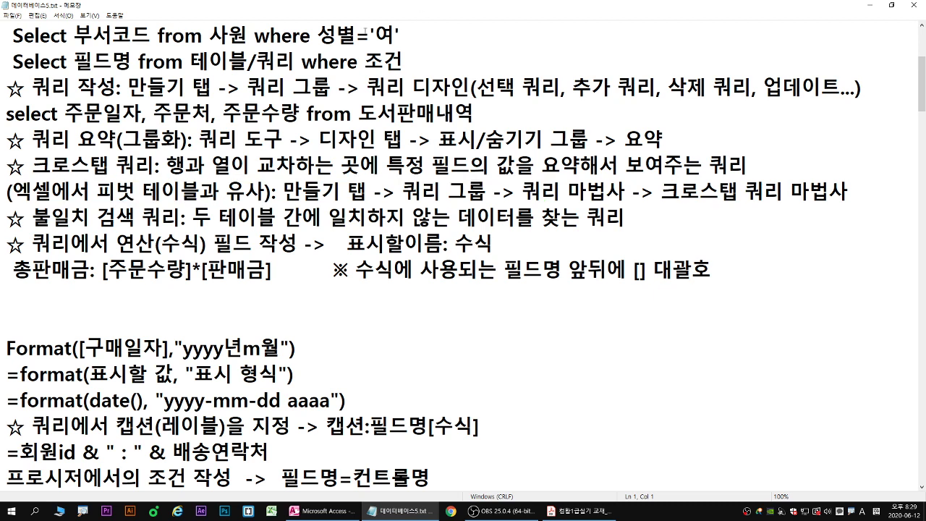
Shrink the notes window below the database and bring the 크로스탭 쿼리 creation procedure into view.
double_click(483, 6)
scroll(303, 397, down, 1)
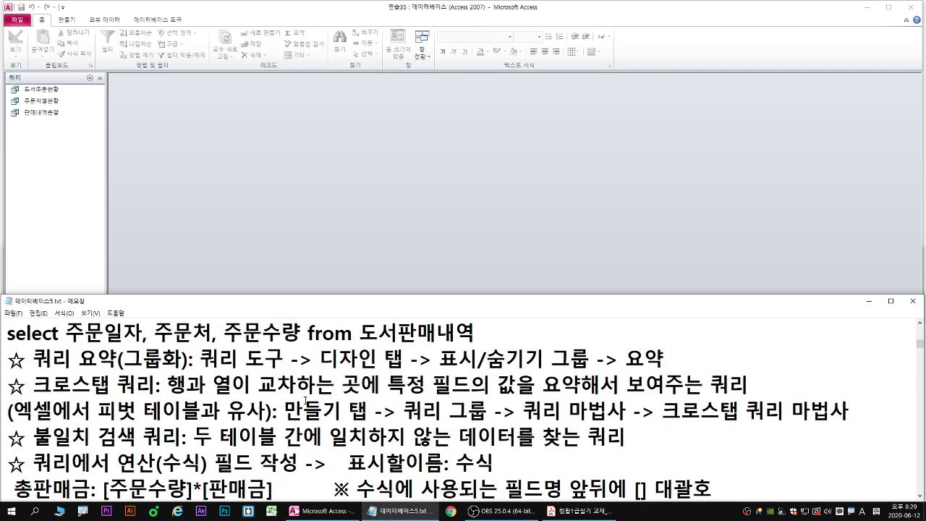
scroll(305, 400, down, 1)
scroll(306, 400, up, 1)
click(238, 436)
key(Down)
key(Down)
key(Down)
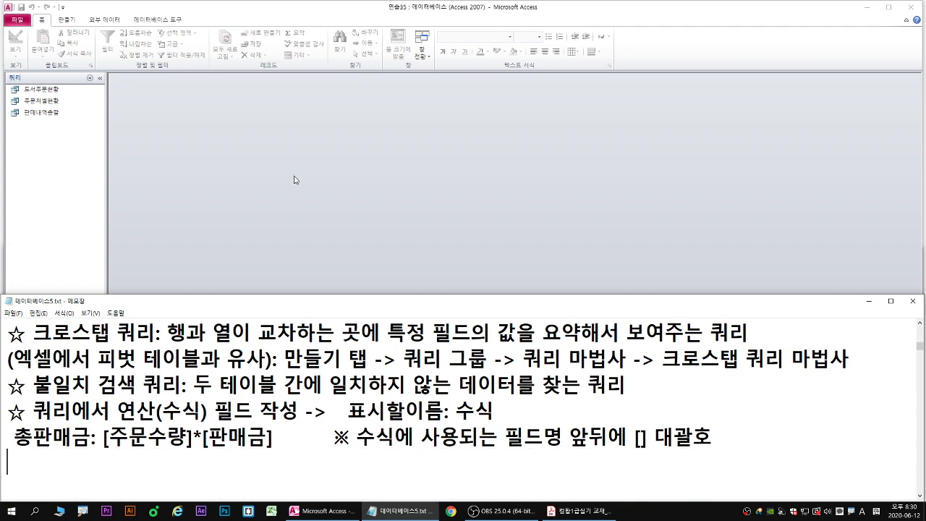
Return to Access and start a new query with the 크로스탭 쿼리 마법사 in the 연습35 database.
click(294, 179)
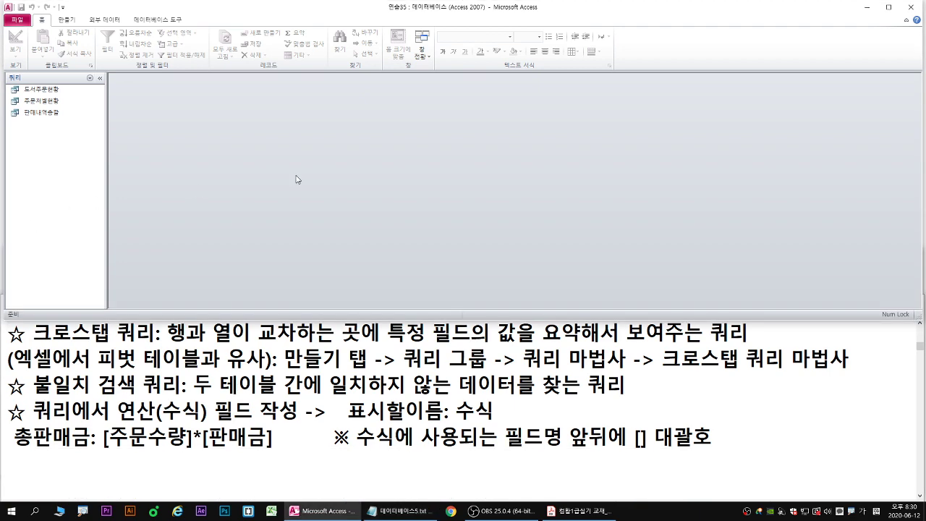
click(64, 21)
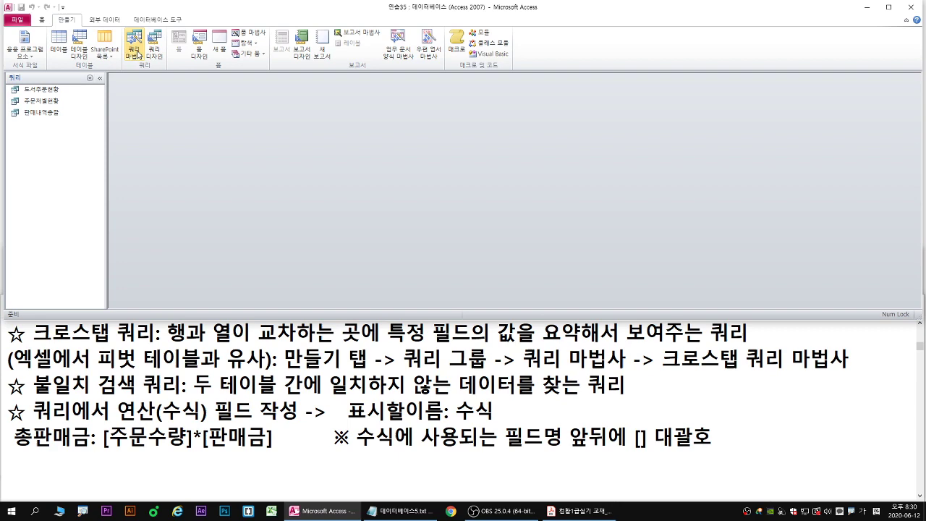
click(138, 54)
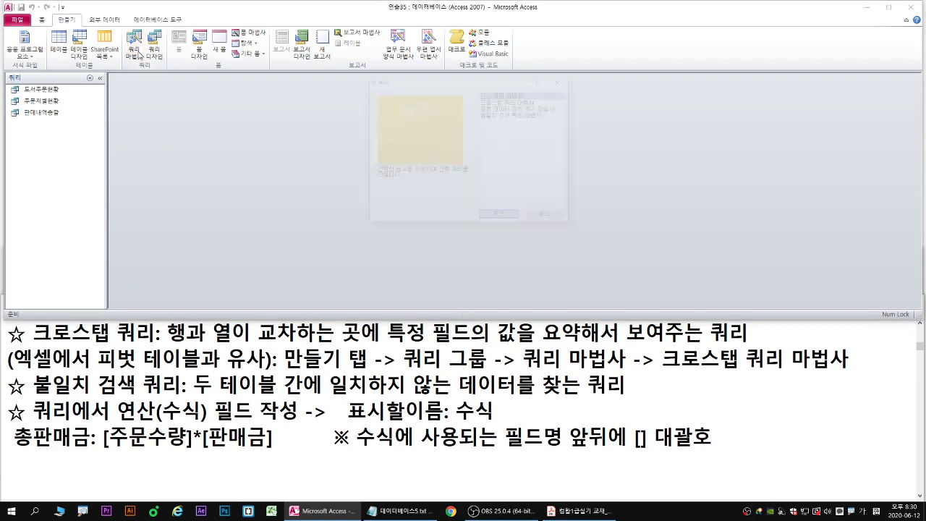
drag(454, 85, 205, 83)
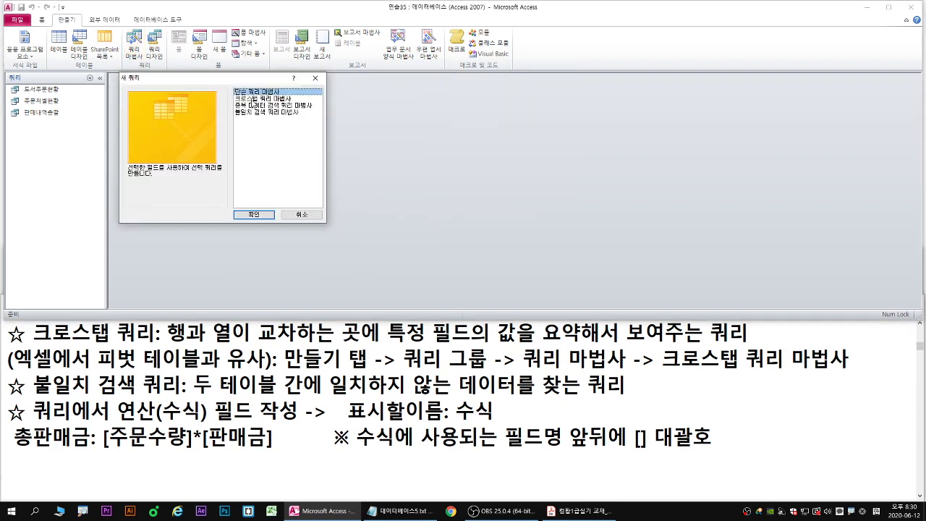
click(253, 99)
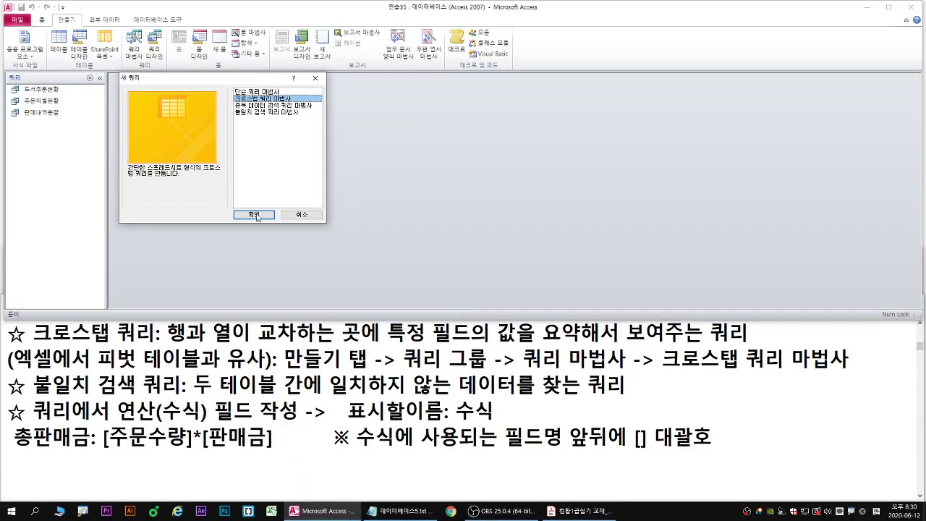
click(508, 430)
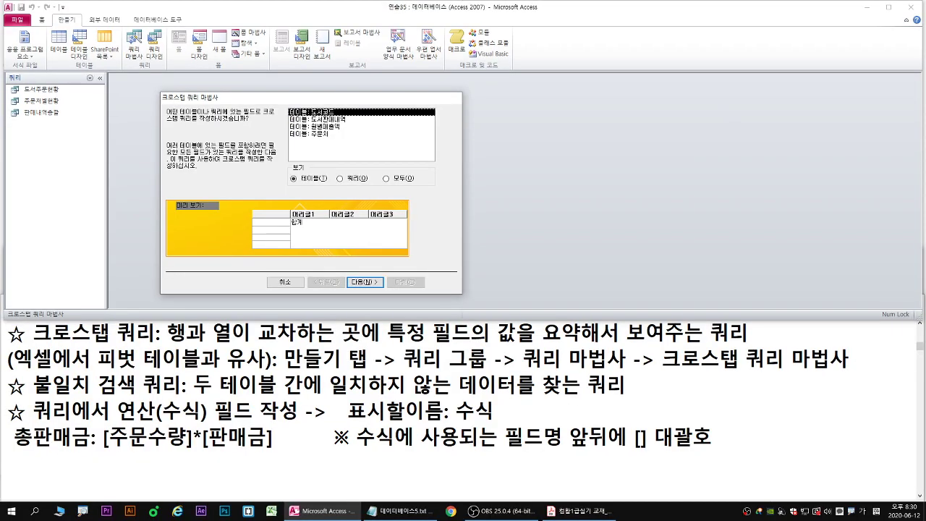
Following the textbook instructions, choose the 판매내역총괄 query as the crosstab's source and continue to the row heading selection.
click(576, 510)
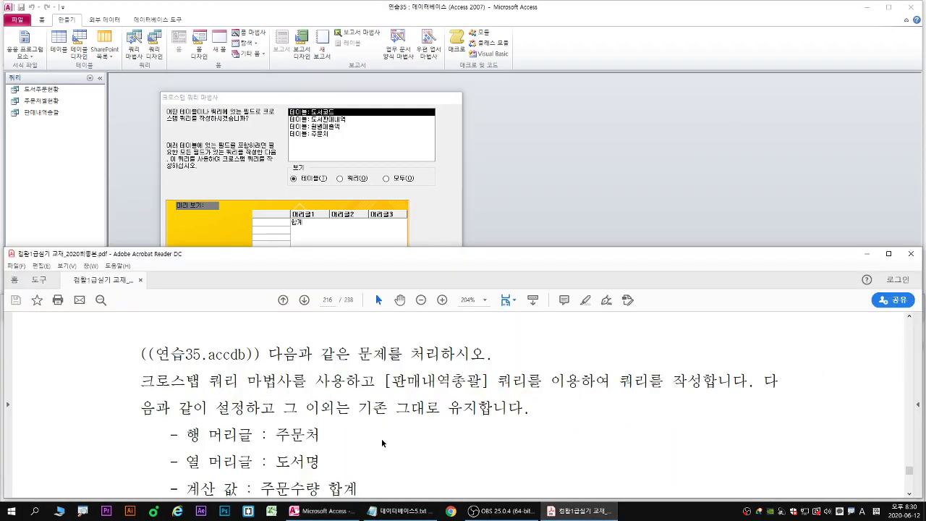
scroll(387, 368, down, 1)
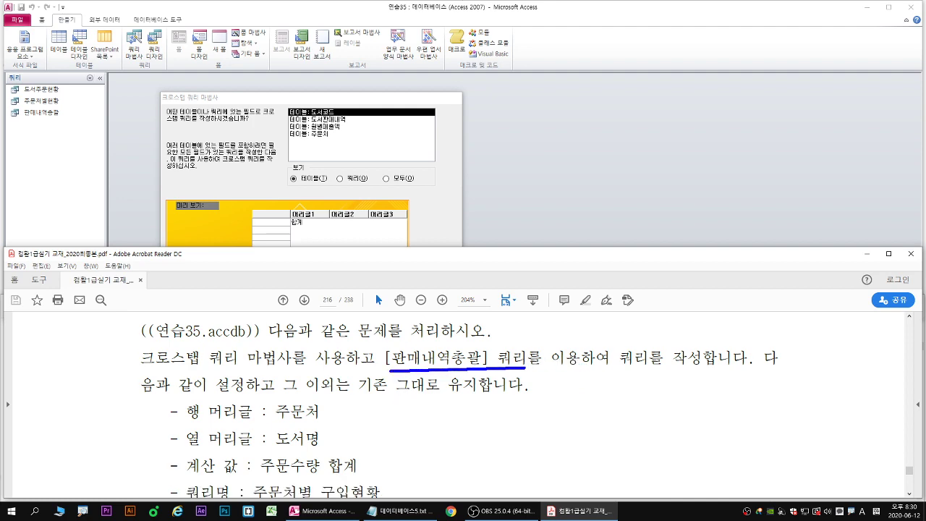
click(339, 177)
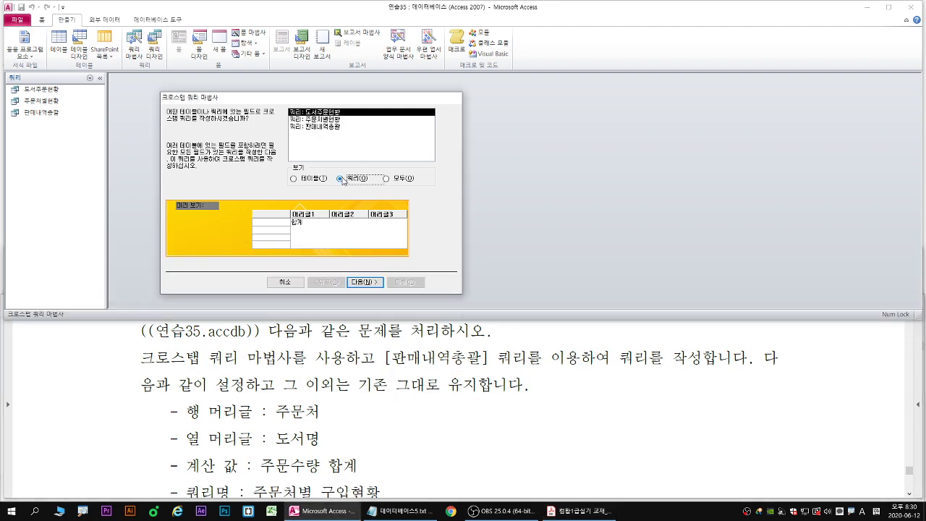
click(324, 128)
key(ctrl+1)
click(324, 131)
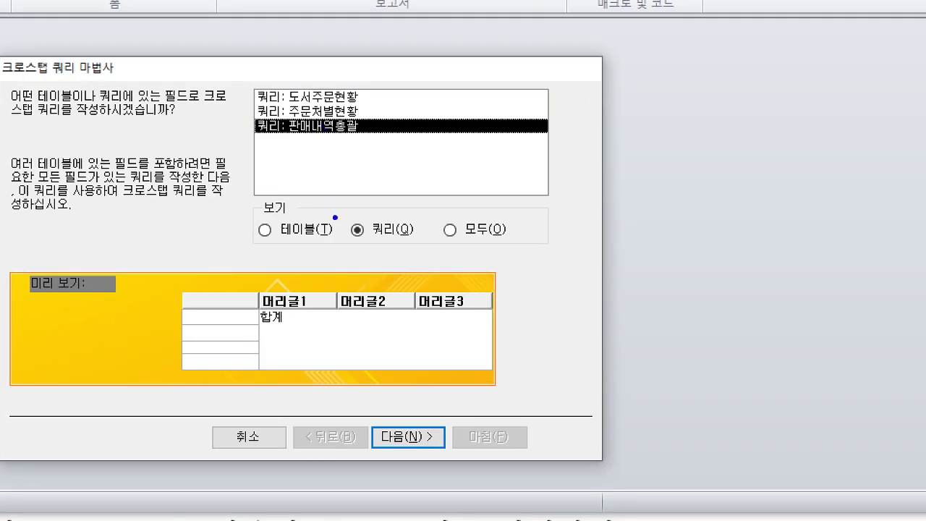
drag(354, 235, 295, 279)
drag(286, 136, 257, 162)
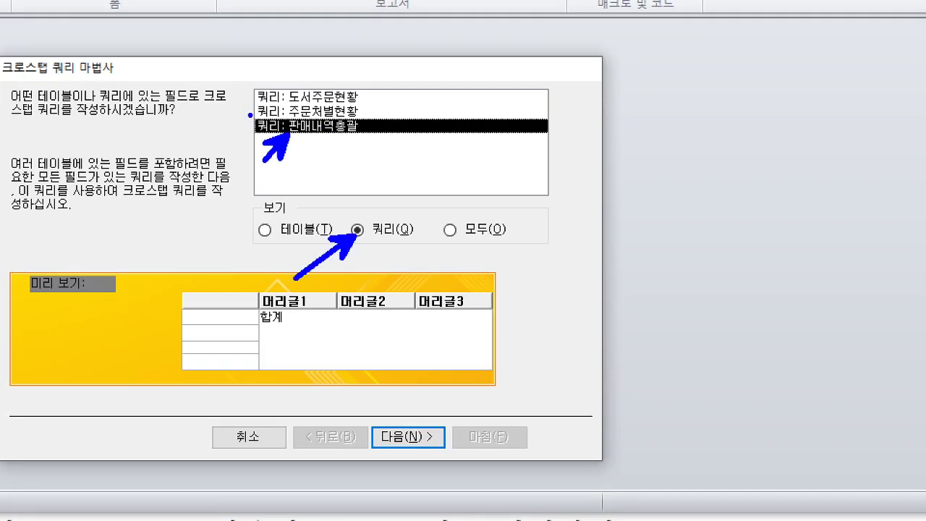
drag(248, 112, 369, 145)
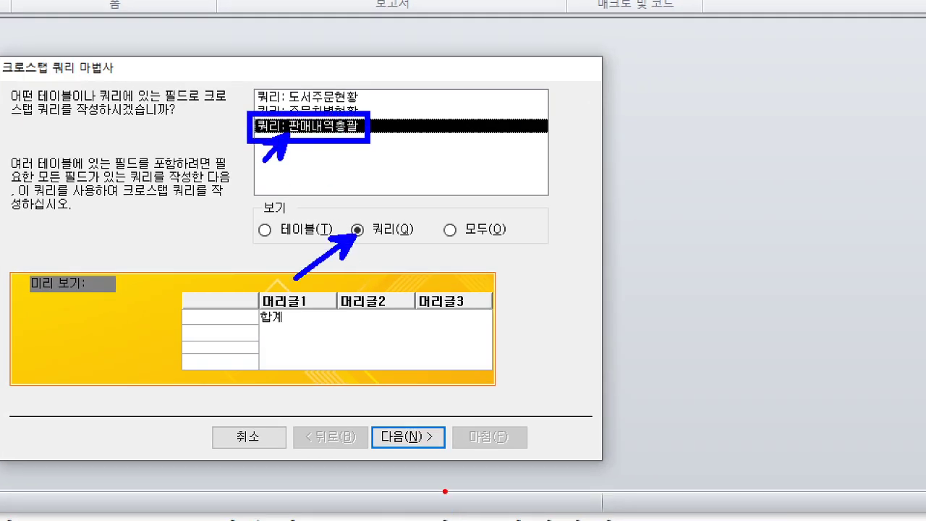
drag(437, 432, 411, 442)
key(Escape)
click(364, 281)
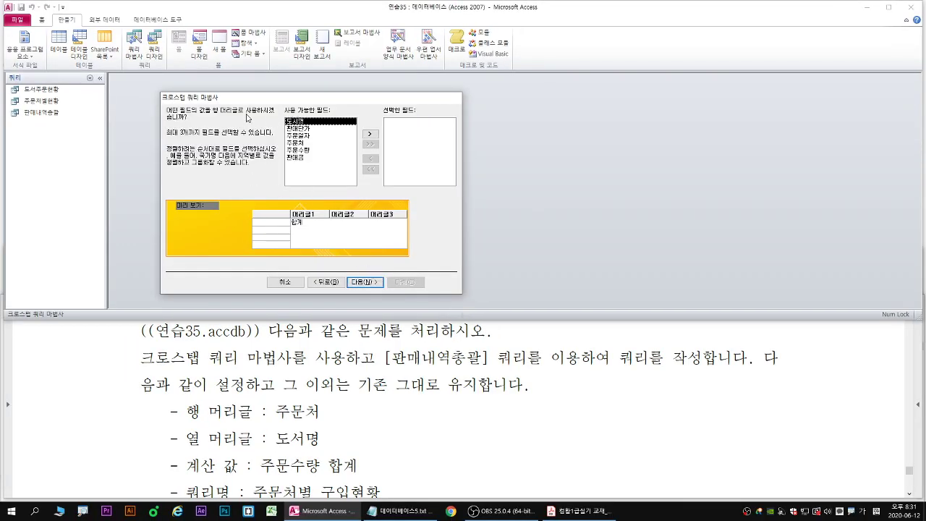
Add 주문처 from the available fields as the crosstab query's row heading.
key(ctrl+1)
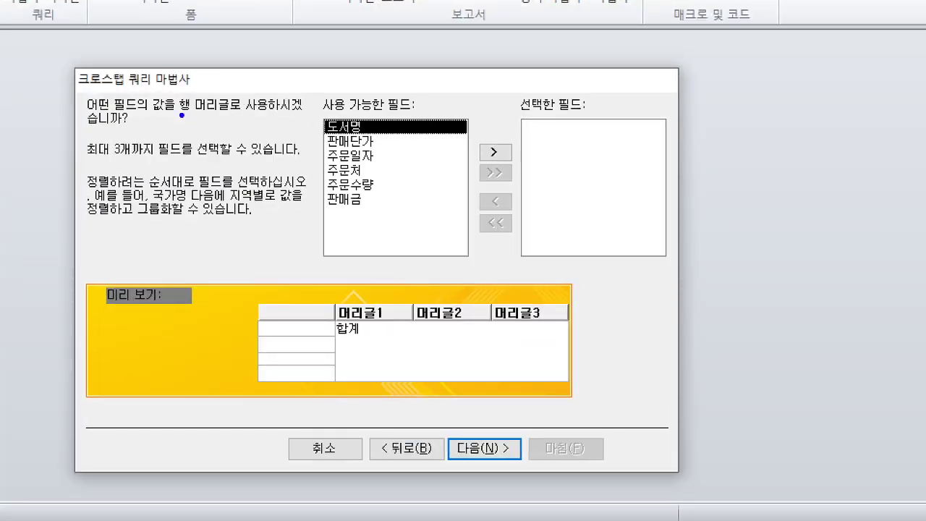
key(Escape)
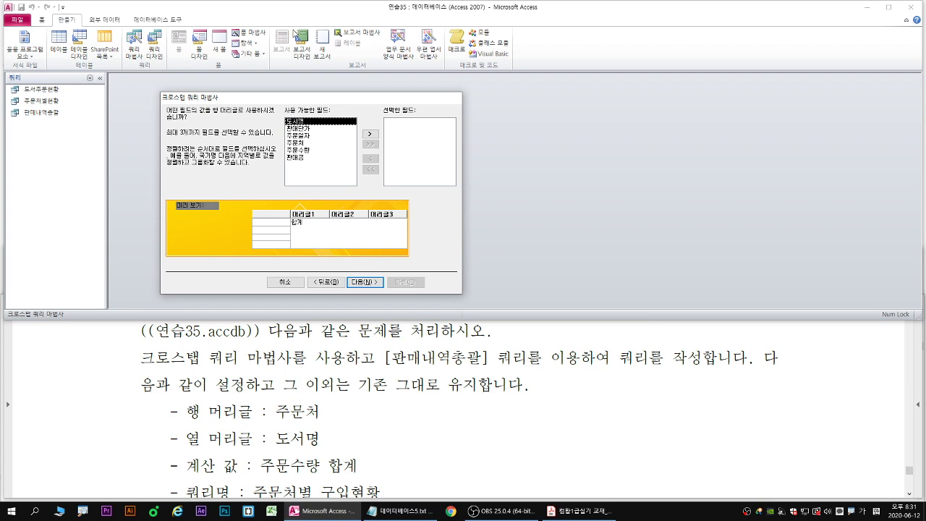
key(ctrl+1)
mouse_move(296, 144)
mouse_down()
mouse_move(281, 239)
mouse_move(243, 329)
mouse_move(274, 294)
mouse_up()
key(g)
mouse_move(313, 132)
mouse_down()
mouse_move(355, 275)
mouse_move(349, 289)
mouse_move(370, 298)
mouse_up()
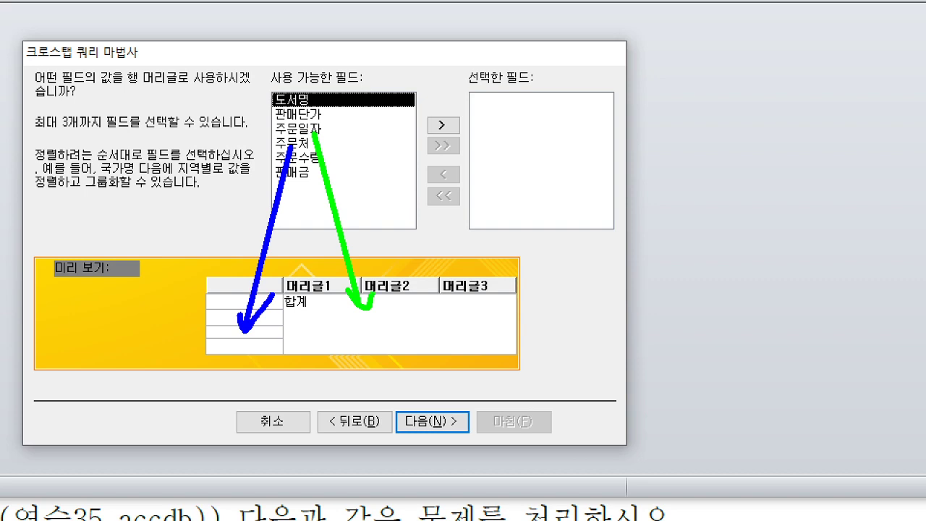
key(Escape)
double_click(301, 143)
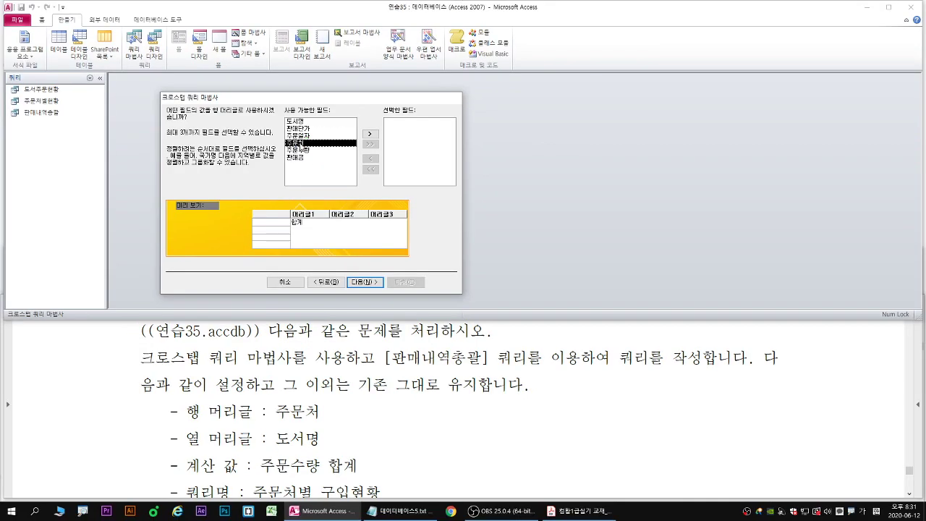
Check the 주문처 row headings in the crosstab preview and continue to the column heading selection.
key(ctrl+1)
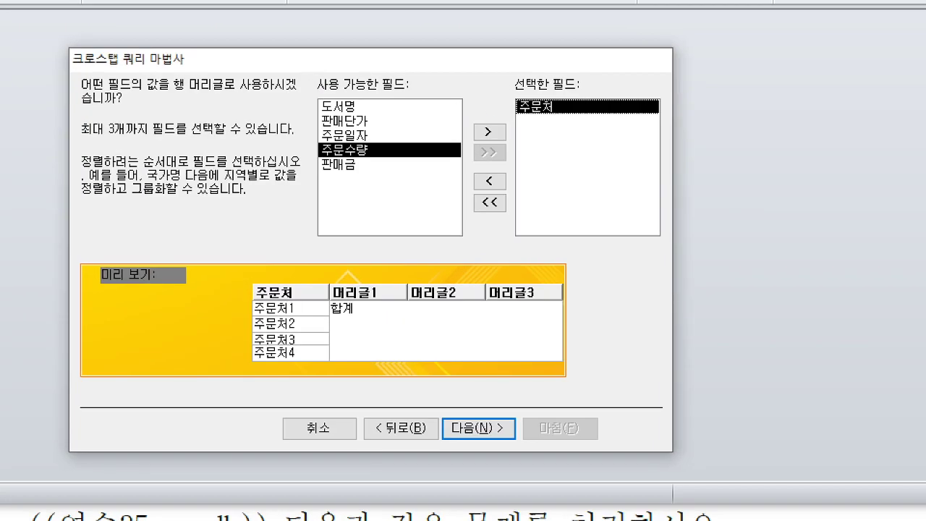
drag(255, 296, 326, 365)
key(r)
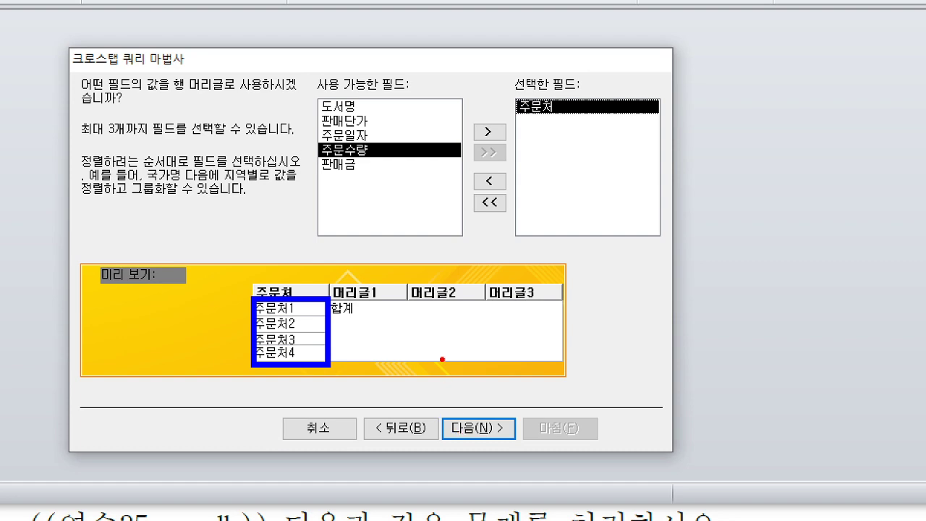
drag(497, 430, 486, 430)
key(Escape)
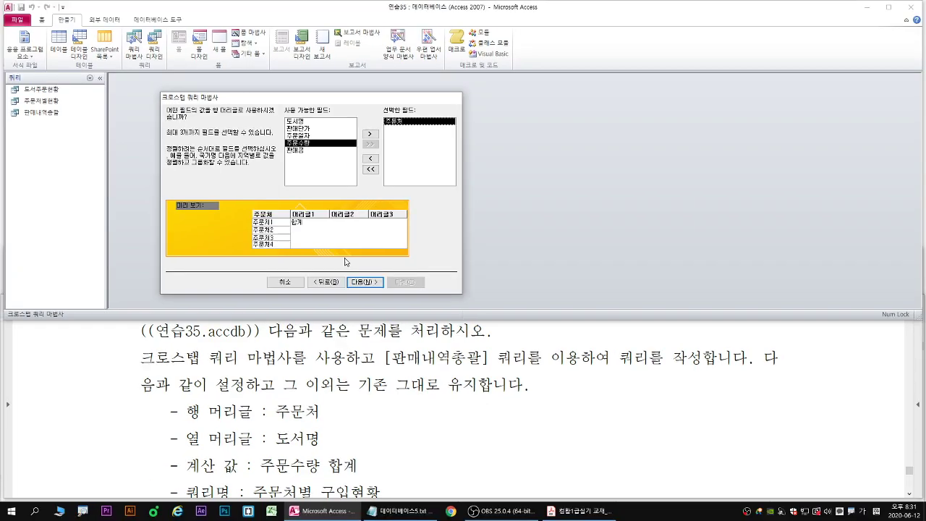
click(365, 281)
Compare the candidate column headings, choose 도서명, and continue to the calculated value selection.
key(ctrl+1)
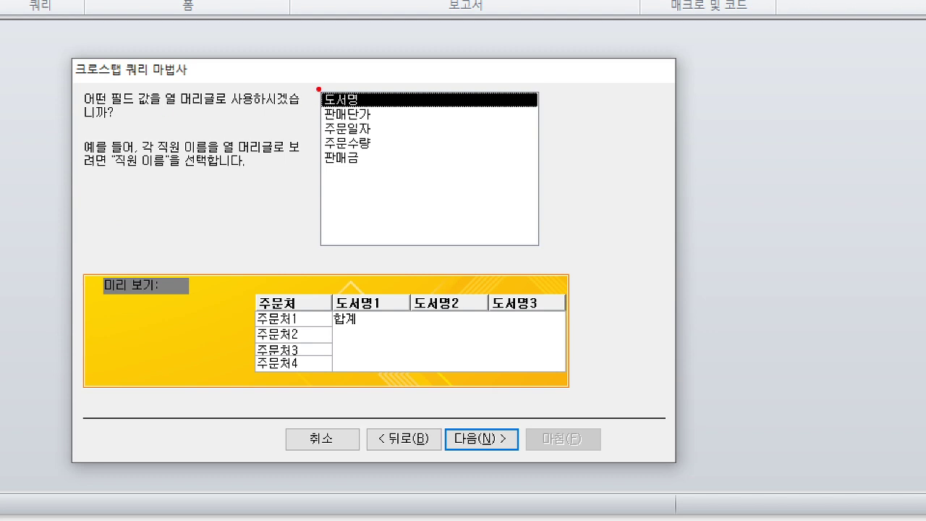
drag(318, 89, 296, 105)
key(Escape)
click(300, 119)
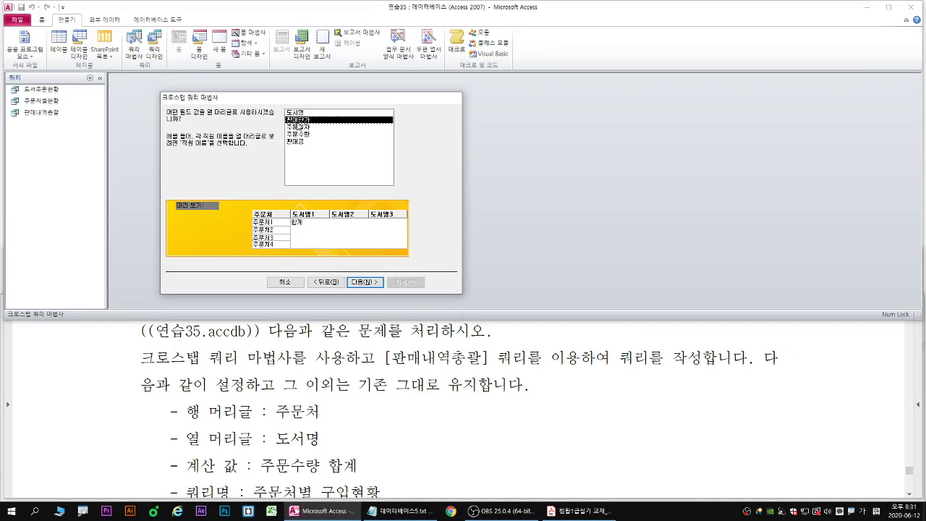
click(300, 134)
click(300, 141)
click(300, 134)
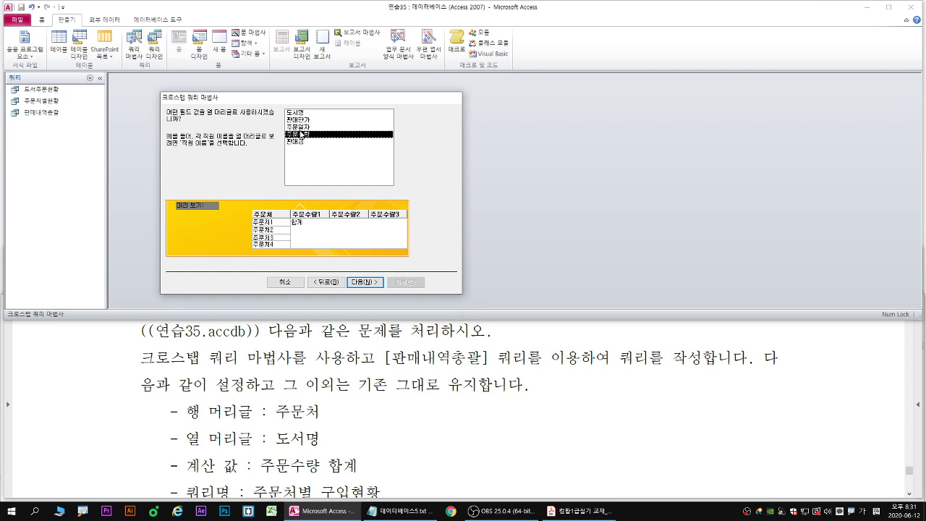
click(301, 128)
click(300, 112)
key(Return)
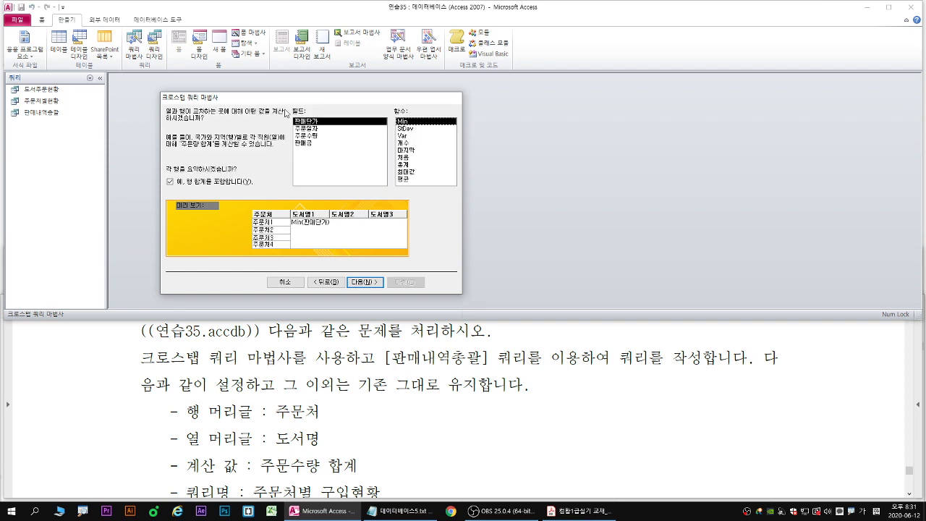
Return to the column heading selection, preview other fields, reselect 도서명, and continue to the calculated value selection.
click(327, 282)
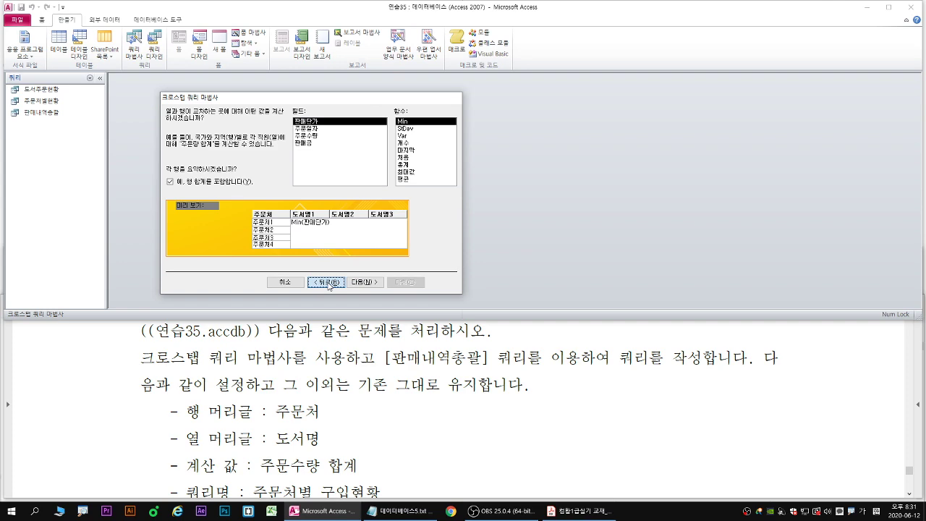
click(293, 120)
click(298, 127)
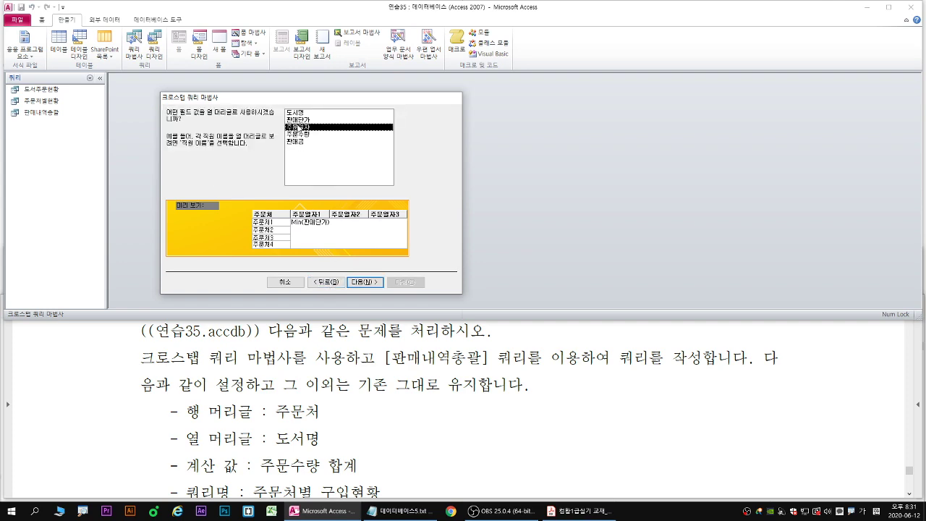
click(299, 135)
click(302, 114)
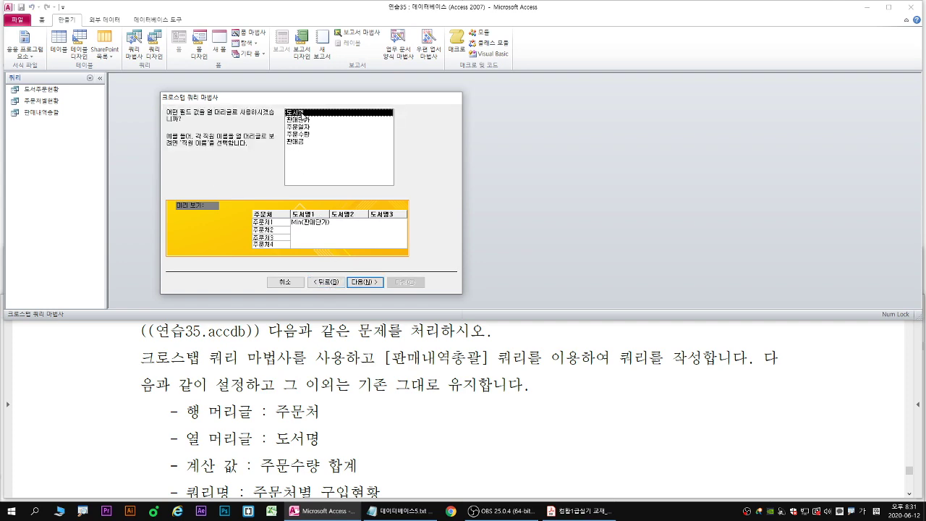
click(301, 114)
drag(287, 110, 276, 97)
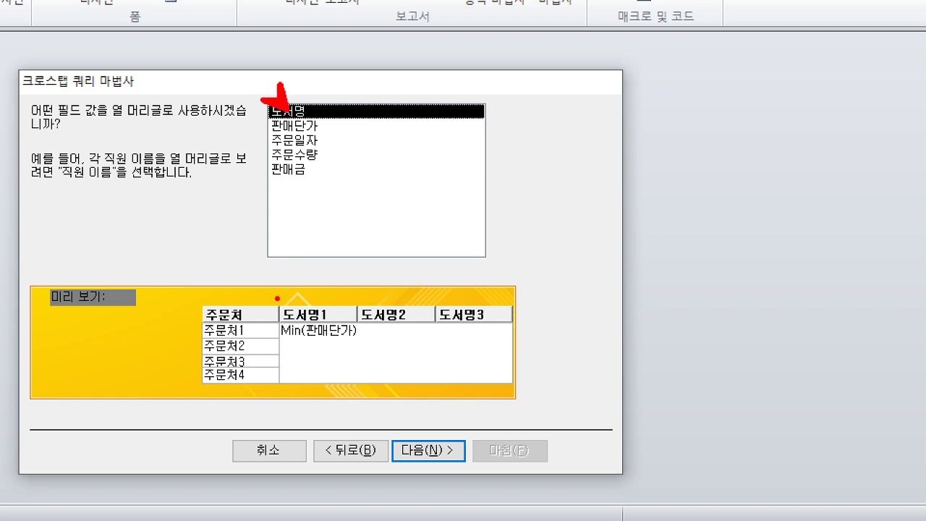
drag(277, 301, 527, 336)
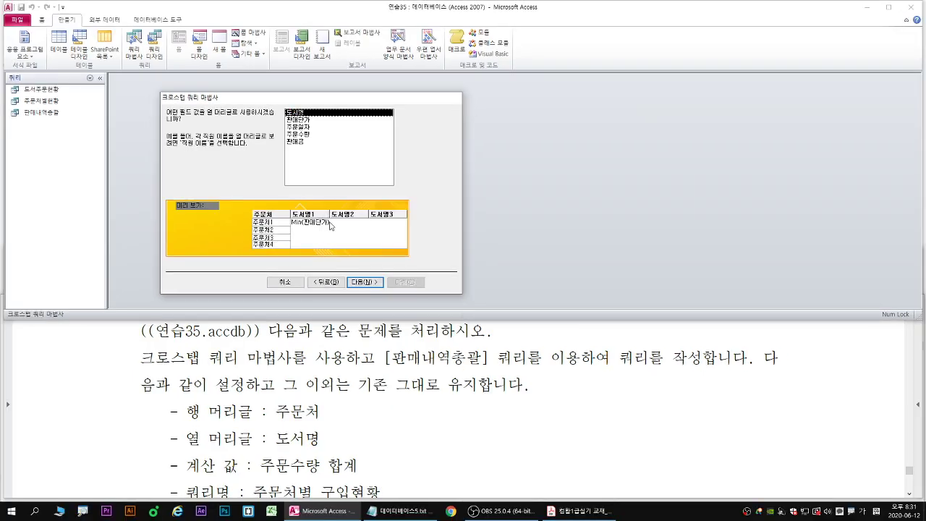
click(363, 282)
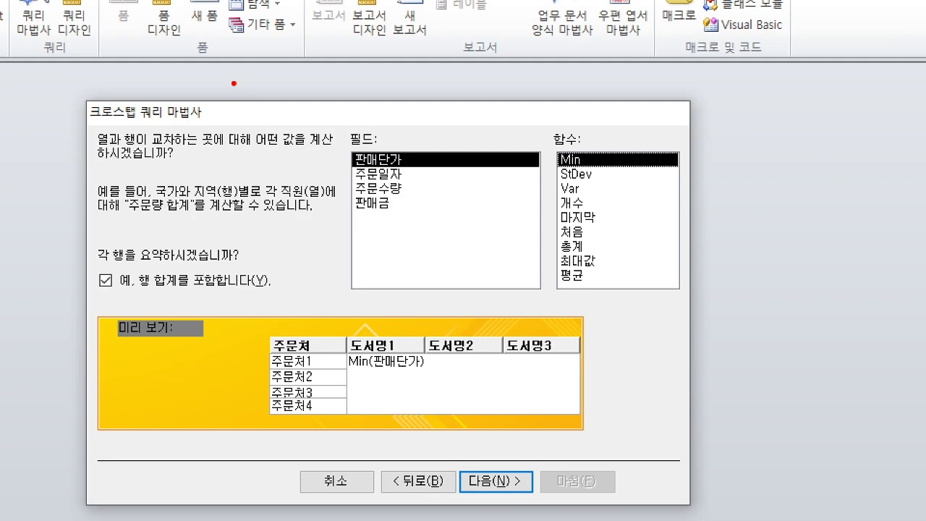
Set the value calculated where rows and columns intersect to 주문수량 with the 총계 function.
drag(82, 123, 337, 165)
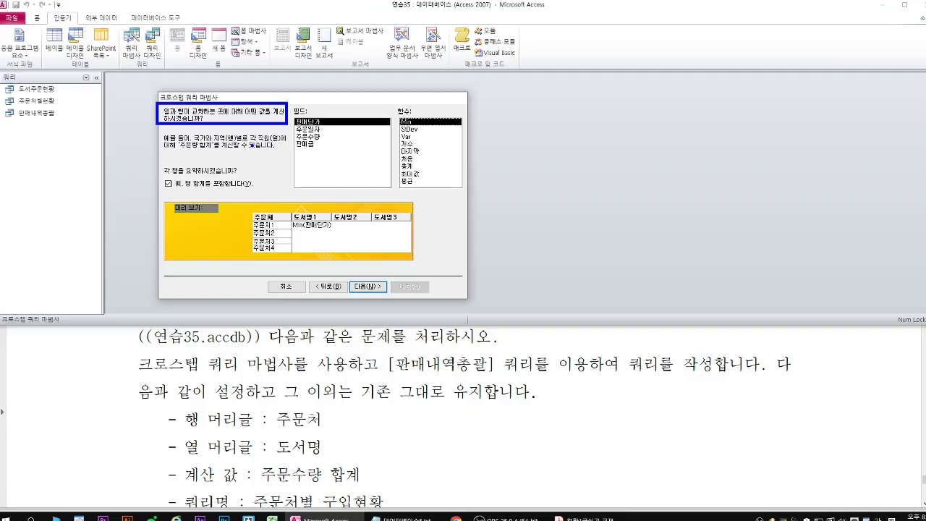
click(365, 188)
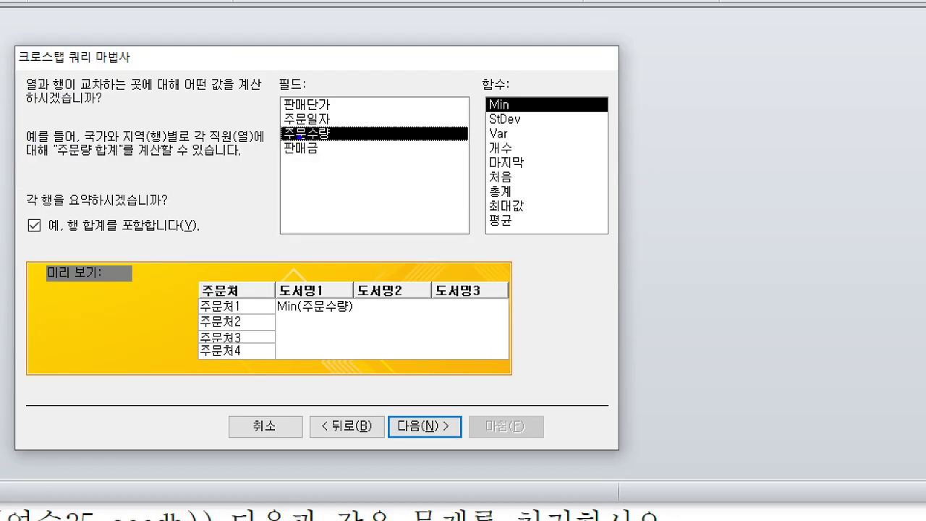
drag(284, 141, 224, 172)
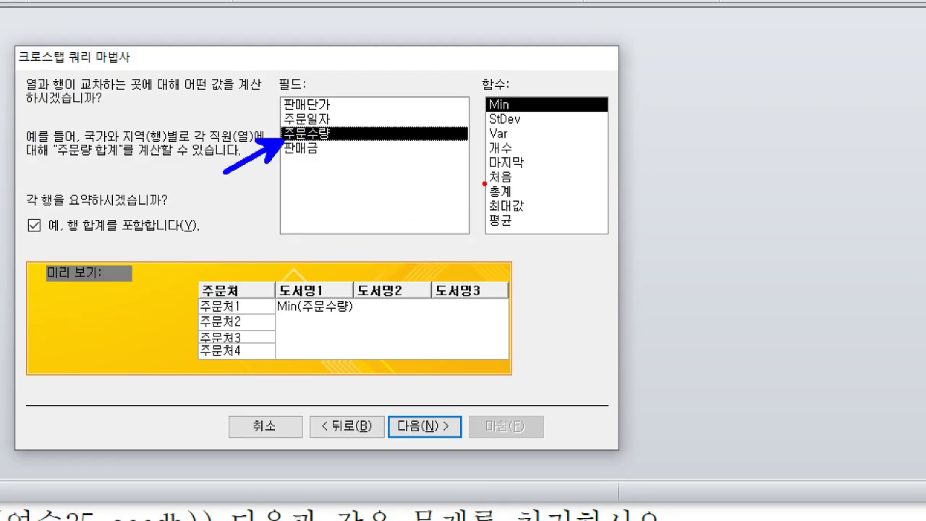
drag(481, 178, 516, 205)
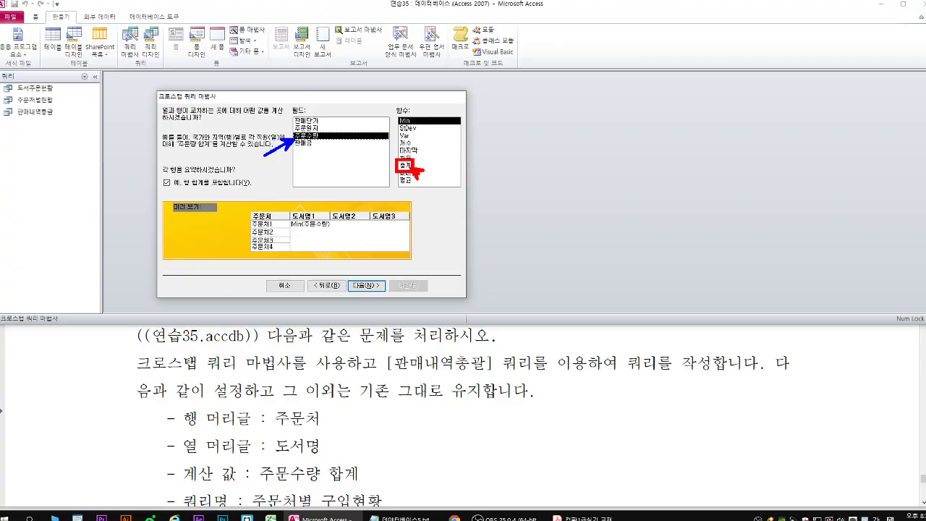
click(499, 191)
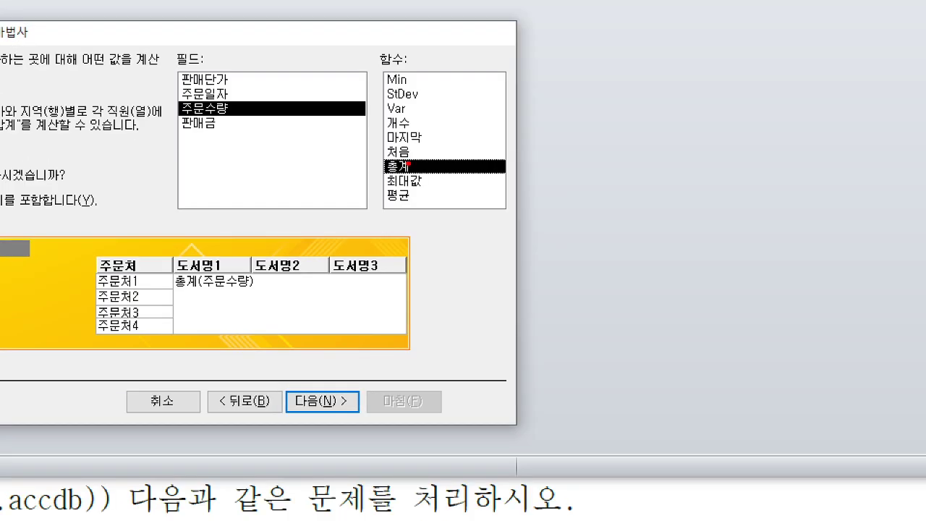
Examine the StDev and Var functions offered for the crosstab calculation alongside the chosen 주문수량 field.
mouse_move(421, 94)
mouse_down()
mouse_move(493, 78)
mouse_move(473, 108)
mouse_move(502, 84)
mouse_move(502, 94)
mouse_up()
key(b)
drag(497, 107, 527, 131)
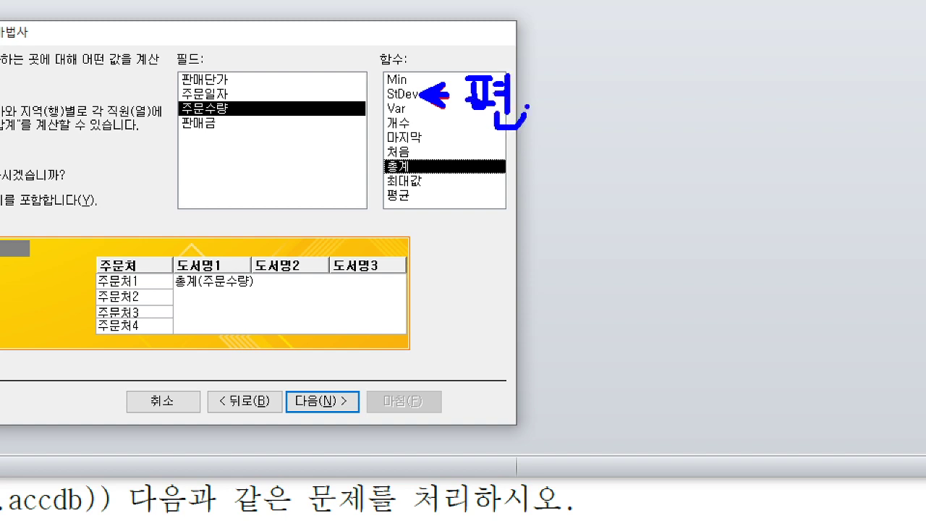
mouse_move(528, 79)
mouse_down()
mouse_move(537, 104)
mouse_move(554, 108)
mouse_move(552, 153)
mouse_up()
drag(556, 112, 578, 112)
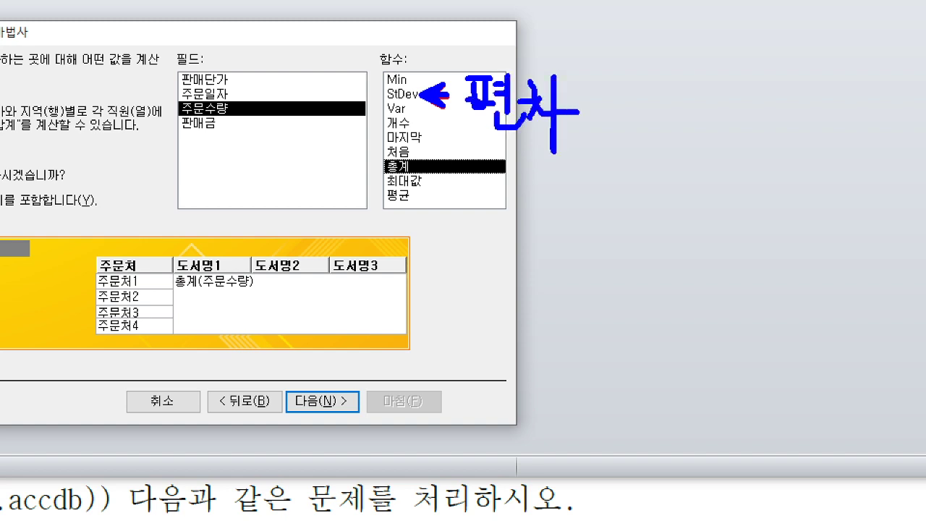
mouse_move(384, 109)
mouse_down()
mouse_move(345, 133)
mouse_move(383, 110)
mouse_up()
key(p)
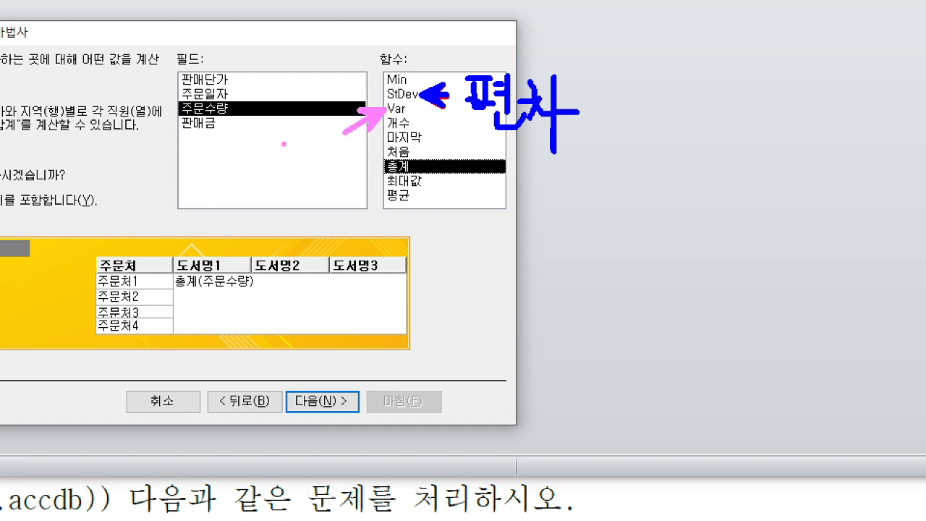
mouse_move(284, 136)
mouse_down()
mouse_move(288, 160)
mouse_move(298, 164)
mouse_move(299, 150)
mouse_move(283, 171)
mouse_move(313, 169)
mouse_up()
drag(303, 174, 312, 195)
click(321, 165)
mouse_move(327, 144)
mouse_down()
mouse_move(314, 168)
mouse_move(335, 173)
mouse_up()
mouse_move(337, 162)
mouse_down()
mouse_move(353, 162)
mouse_move(352, 191)
mouse_up()
drag(180, 120, 232, 120)
drag(376, 155, 412, 177)
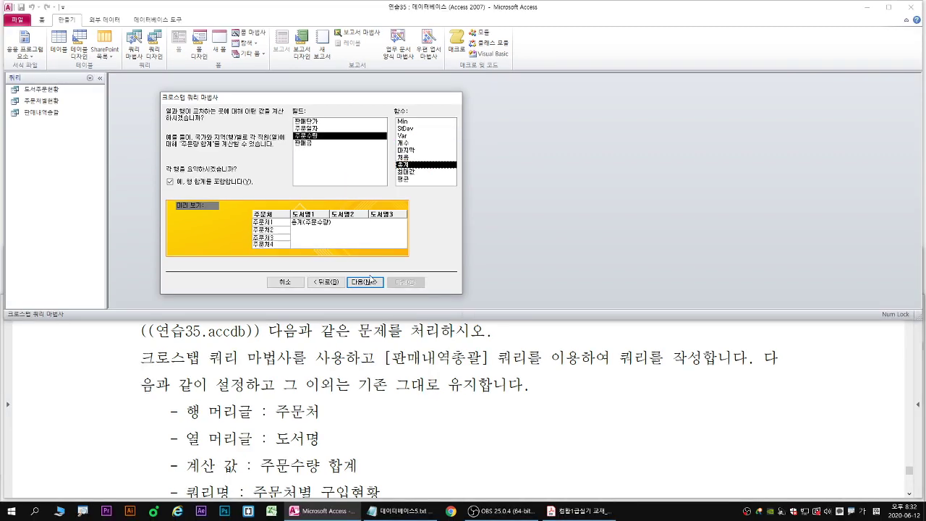
Continue to the naming stage, name the query 주문처별 구입현황, and finish the wizard to view the query.
click(322, 400)
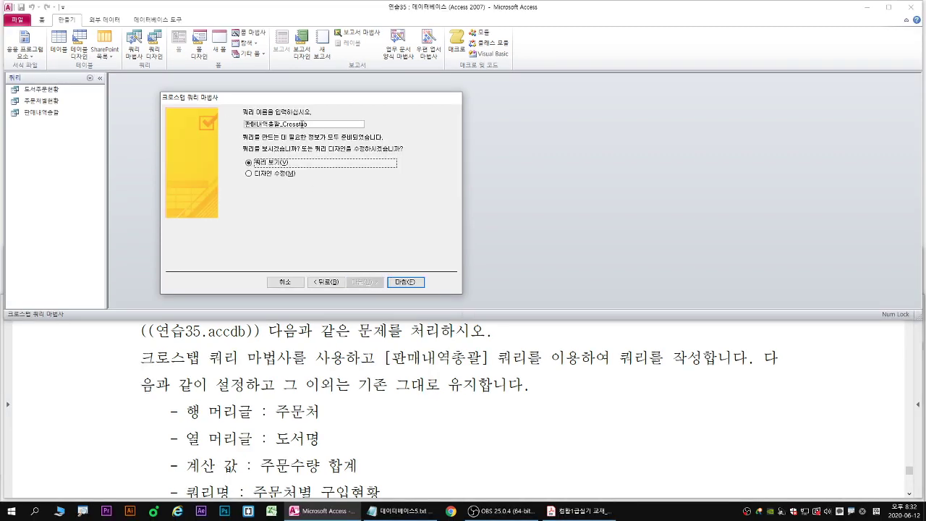
double_click(285, 123)
text(주문처)
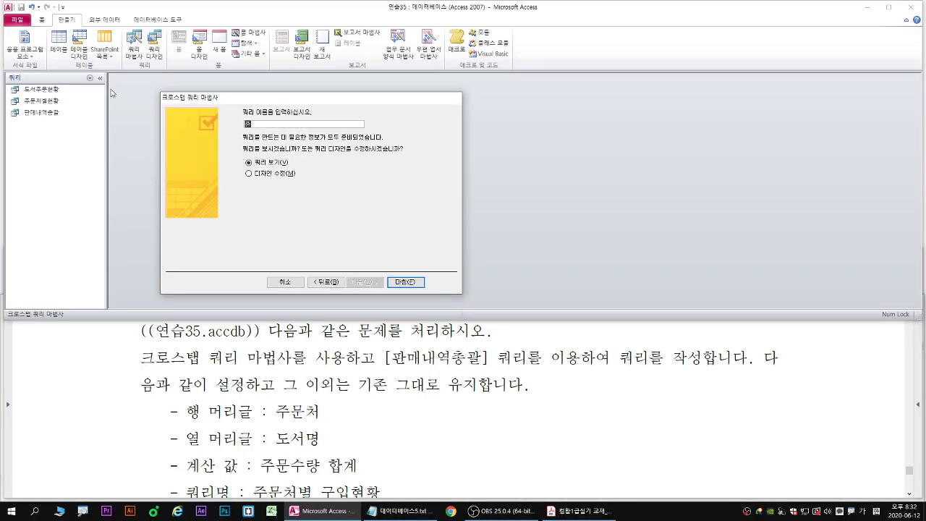
text(별 구입현황)
key(BackSpace)
key(BackSpace)
text(현황)
click(405, 281)
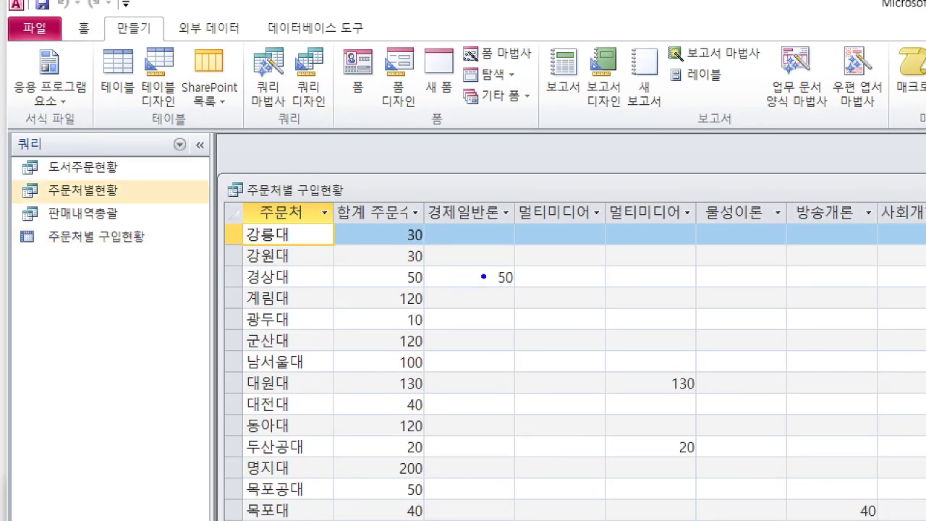
Examine how the 경상대 and 대원대 rows intersect with the book title columns in the 주문처별 구입현황 results.
drag(483, 276, 299, 276)
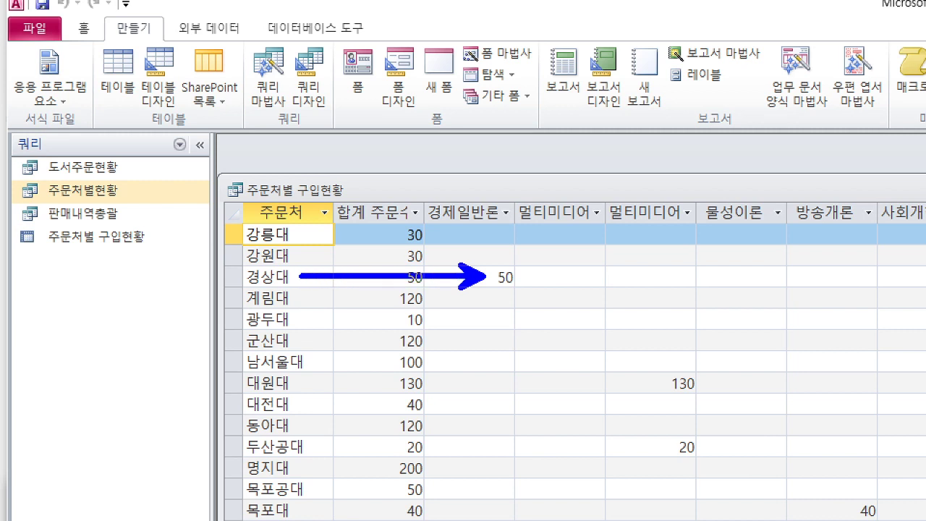
key(g)
drag(494, 262, 497, 215)
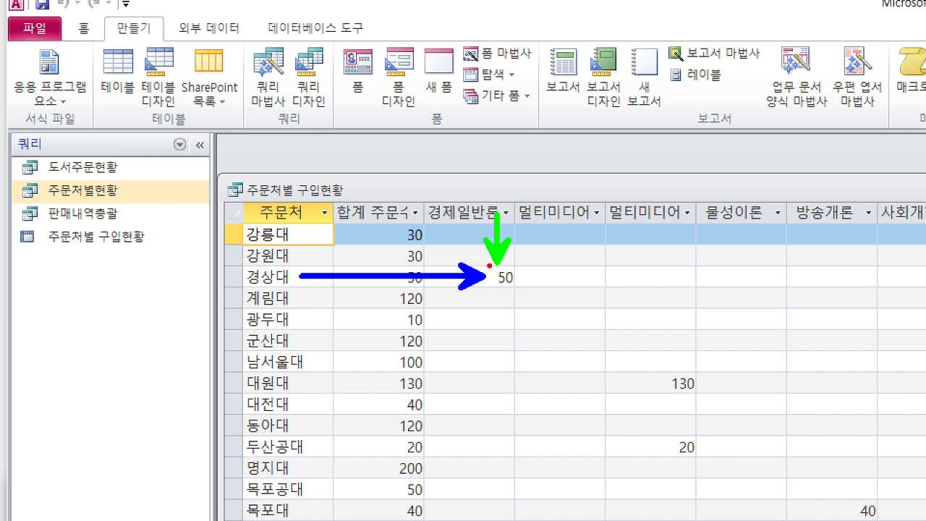
drag(488, 265, 519, 295)
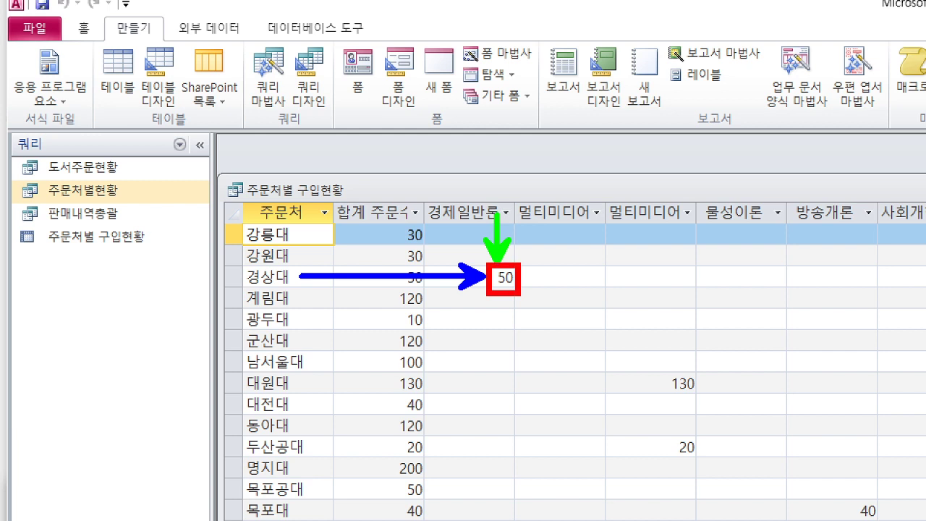
key(b)
drag(666, 383, 290, 383)
key(g)
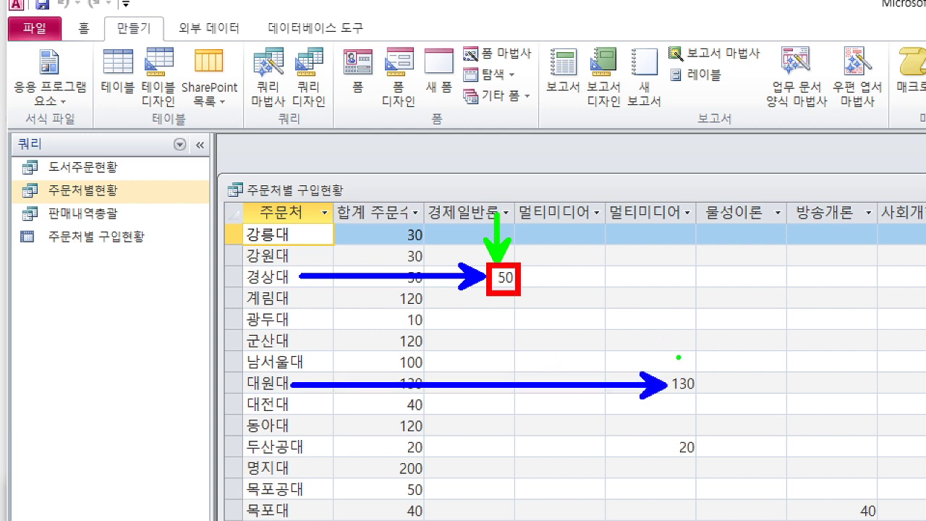
mouse_move(678, 365)
mouse_down()
mouse_move(671, 214)
mouse_move(680, 229)
mouse_up()
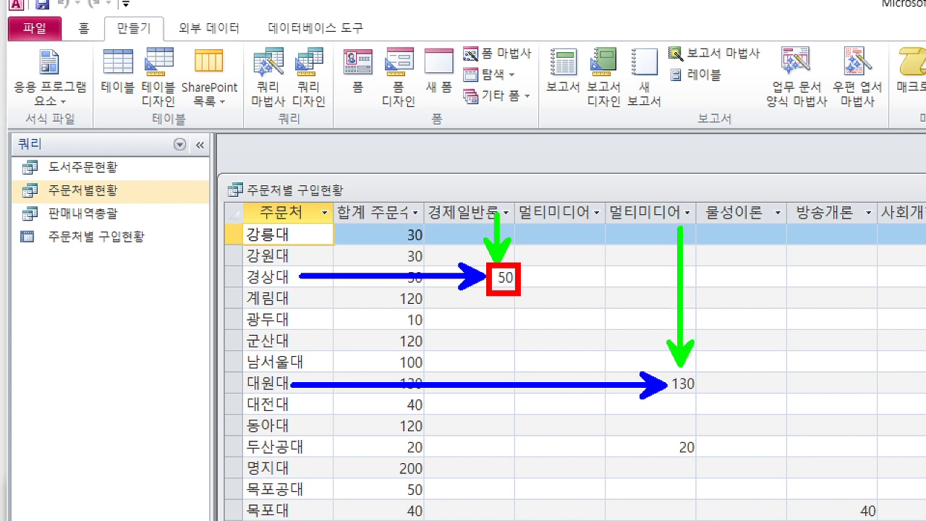
key(r)
drag(662, 371, 702, 398)
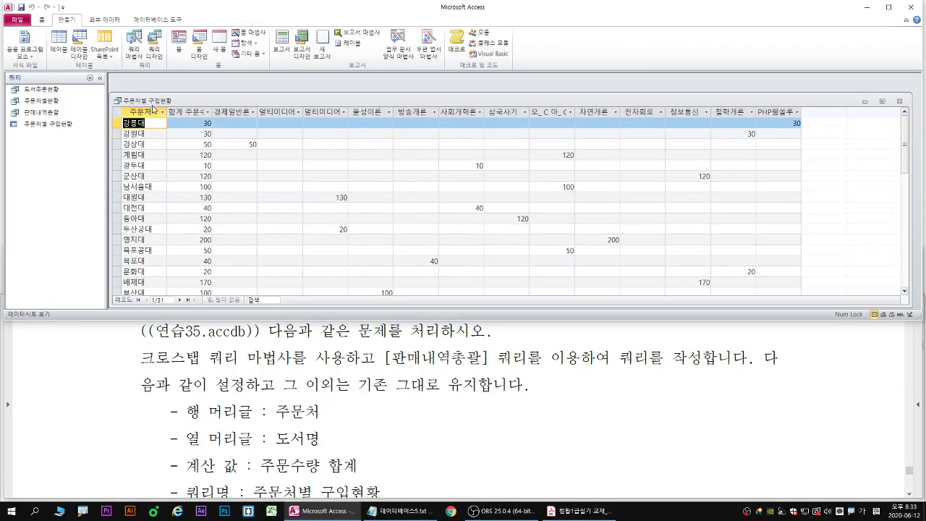
Close the 주문처별 구입현황 query and go to the 연습36 exercise on page 217 of the textbook in Acrobat Reader.
right_click(153, 102)
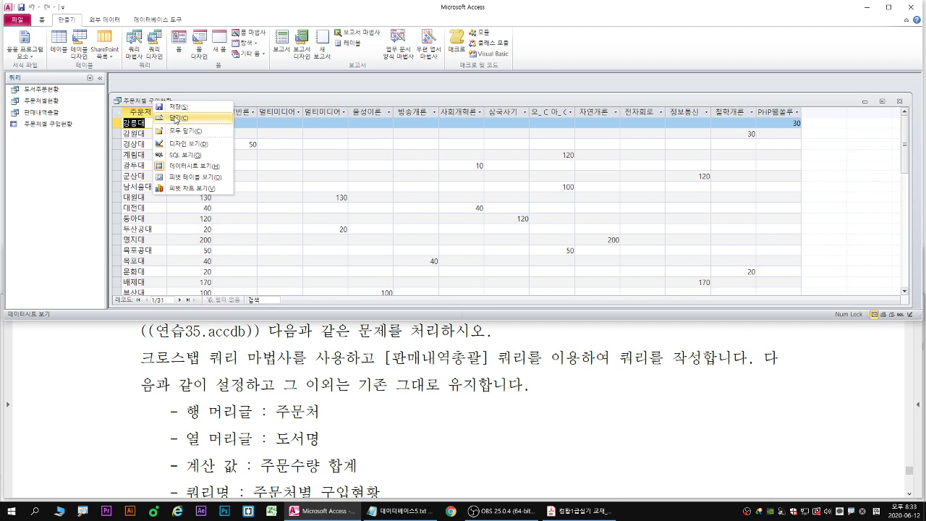
click(175, 118)
click(308, 327)
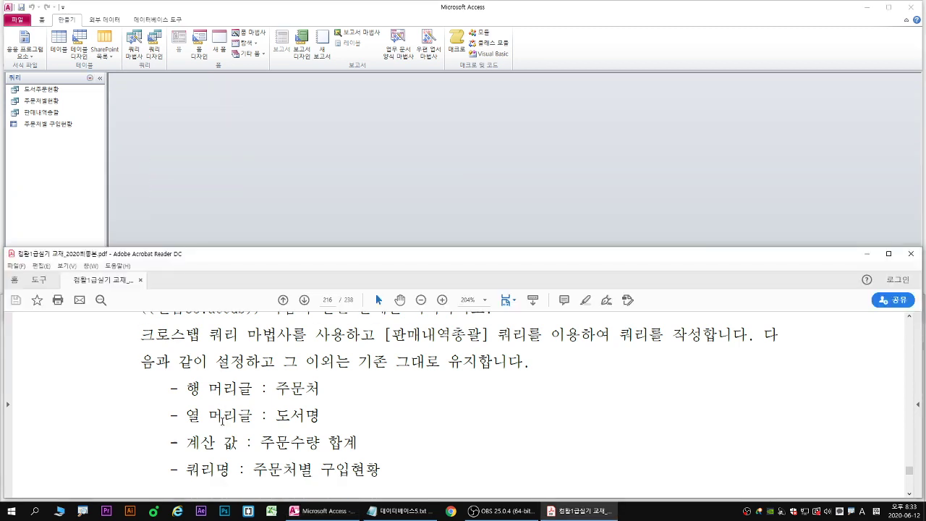
click(308, 300)
click(303, 302)
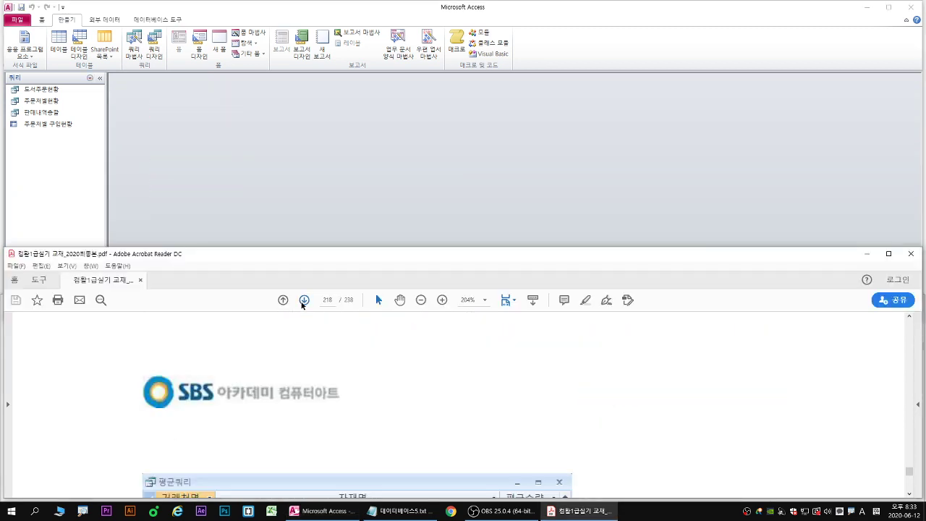
click(282, 299)
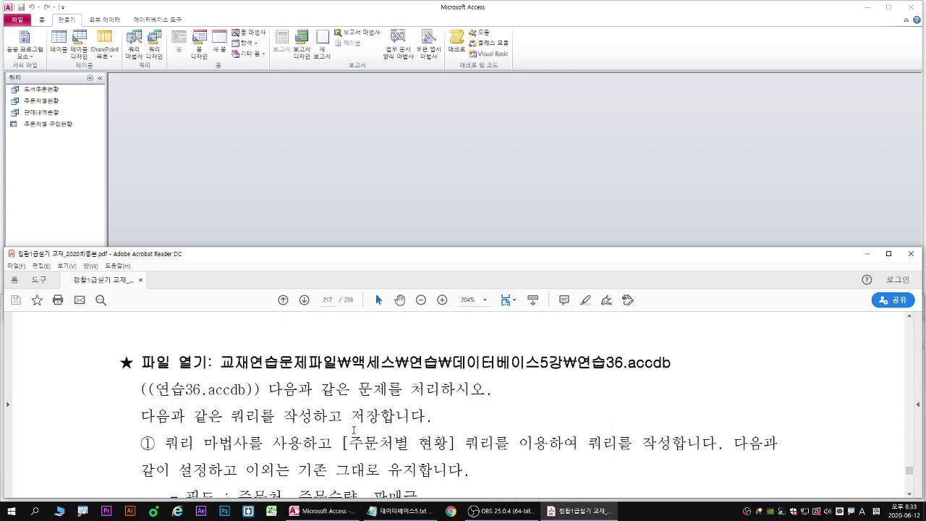
Open the 연습36.accdb database from the 데이터베이스5강 folder in Access and check the instructions for its first query.
click(17, 20)
click(30, 76)
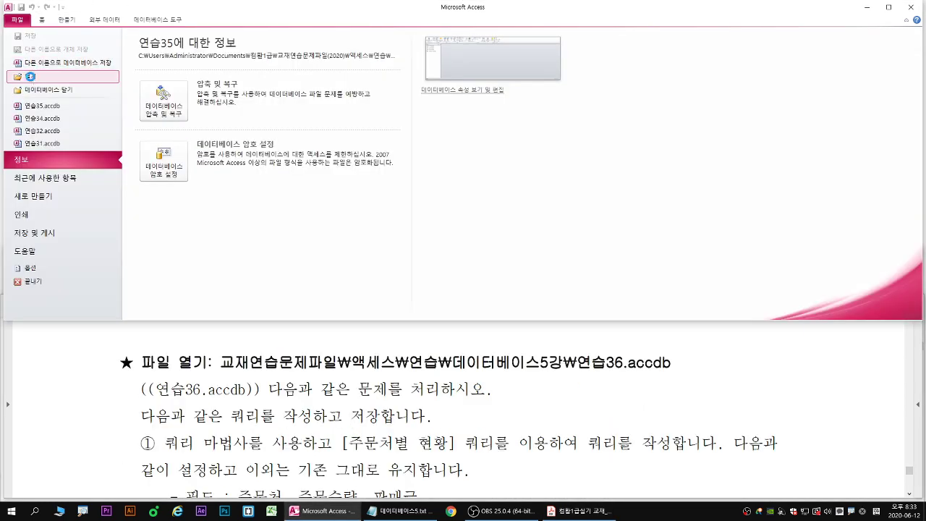
double_click(133, 168)
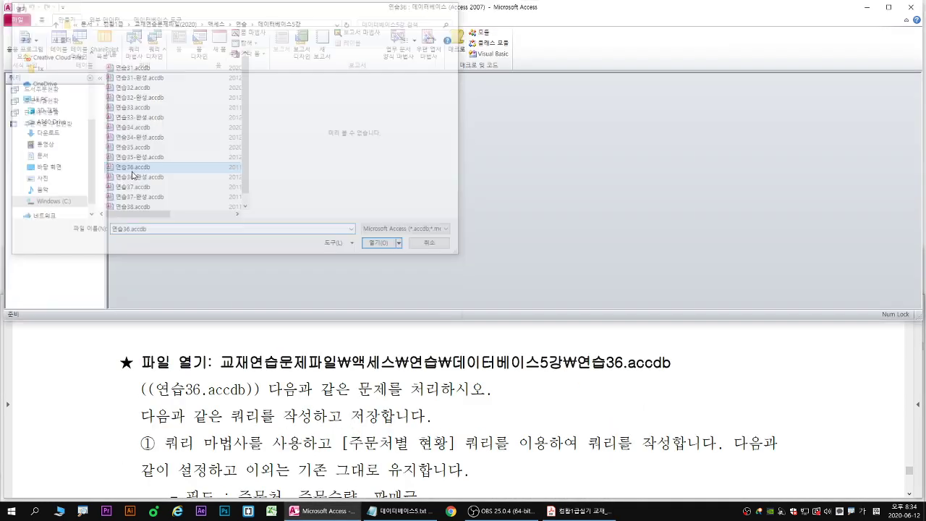
click(118, 386)
scroll(117, 386, down, 1)
click(264, 141)
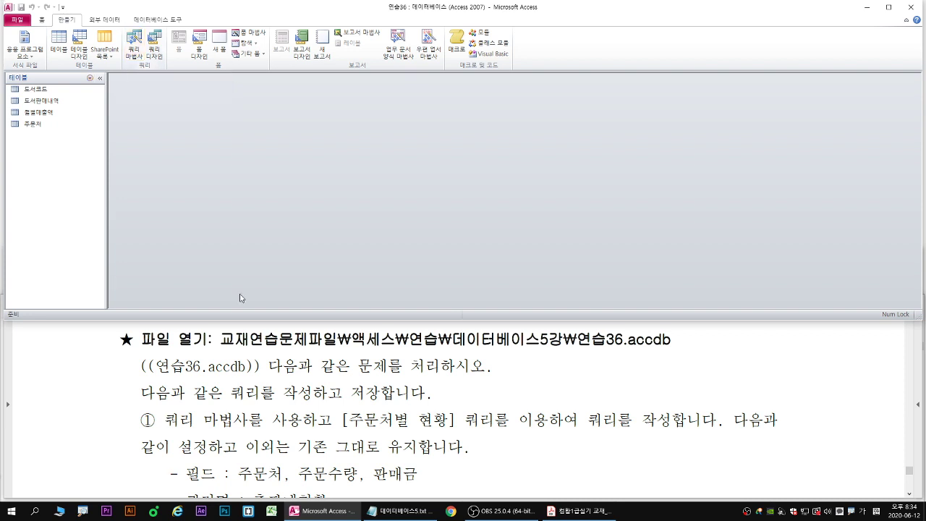
Start a new query with the simple query wizard (단순 쿼리 마법사), checking the required fields 주문처, 주문수량 and 판매금.
click(133, 45)
drag(447, 82, 272, 103)
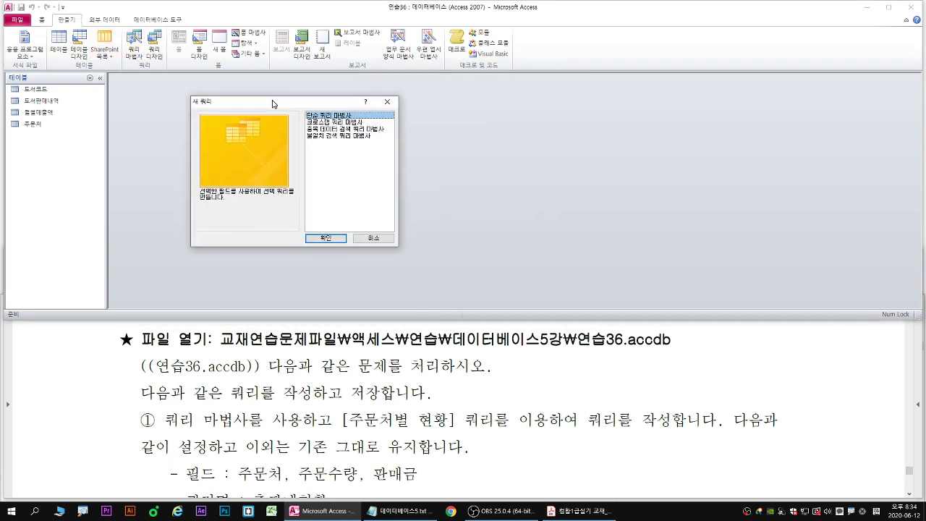
drag(244, 484, 419, 479)
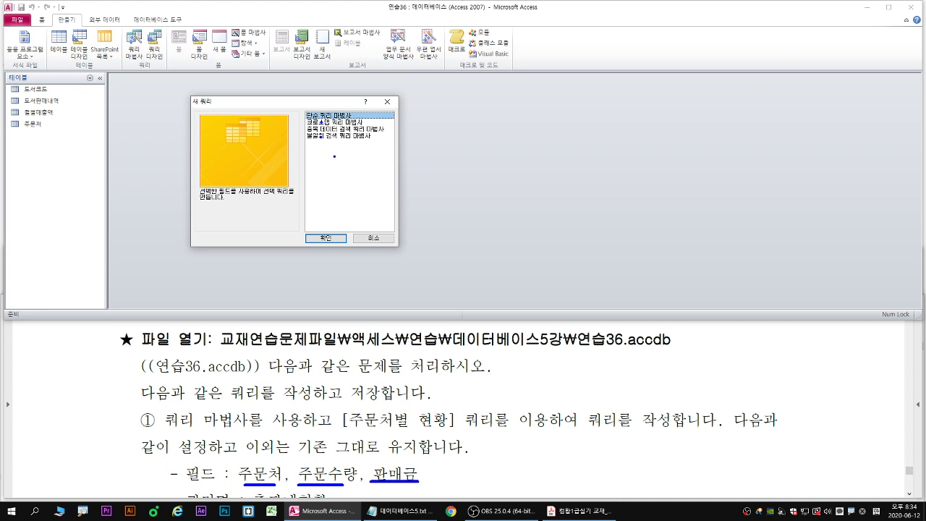
key(Escape)
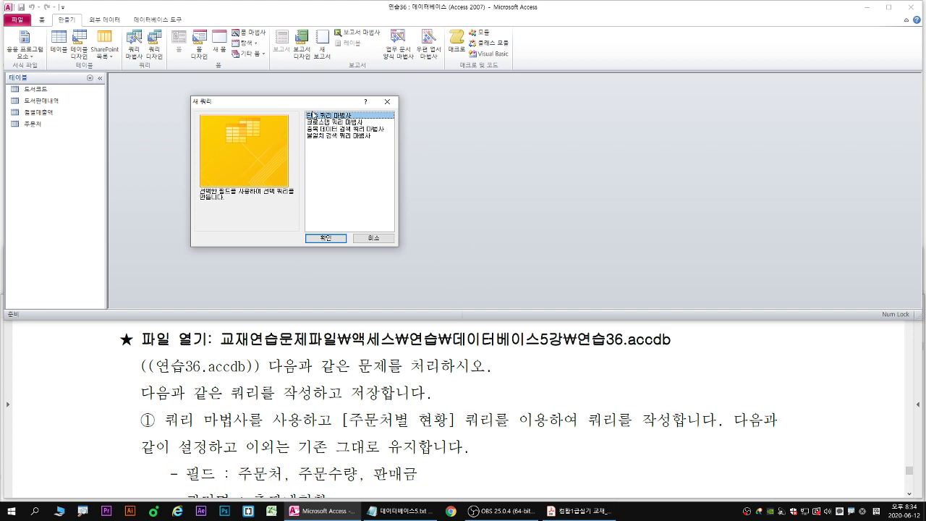
key(ctrl+1)
drag(309, 115, 259, 147)
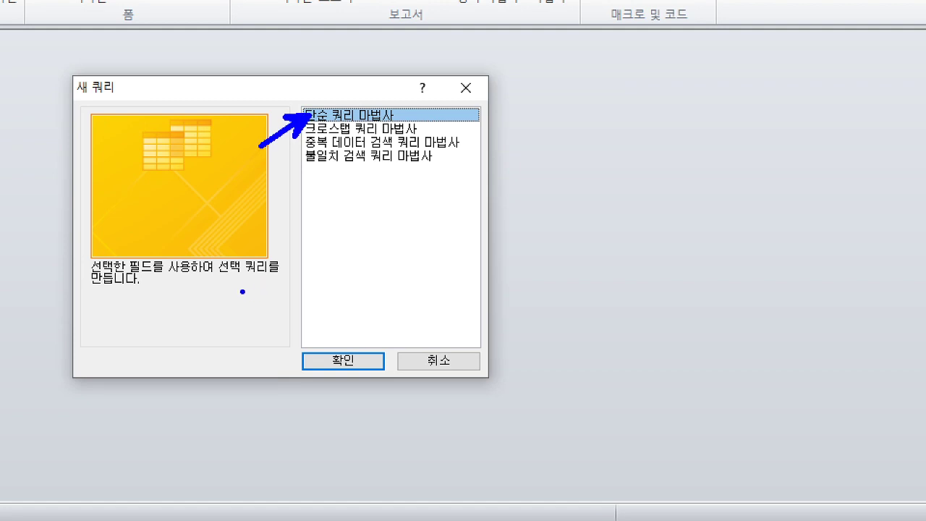
mouse_move(219, 276)
mouse_down()
mouse_move(272, 286)
mouse_move(275, 277)
mouse_up()
drag(354, 372, 356, 396)
key(Escape)
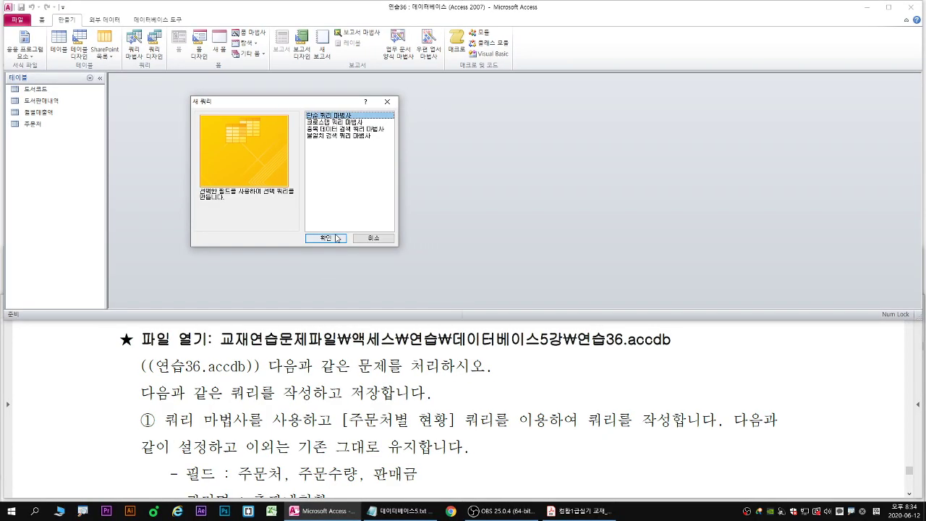
click(327, 239)
Choose the 주문처별현황 query as the data source of the simple query.
drag(409, 59, 213, 138)
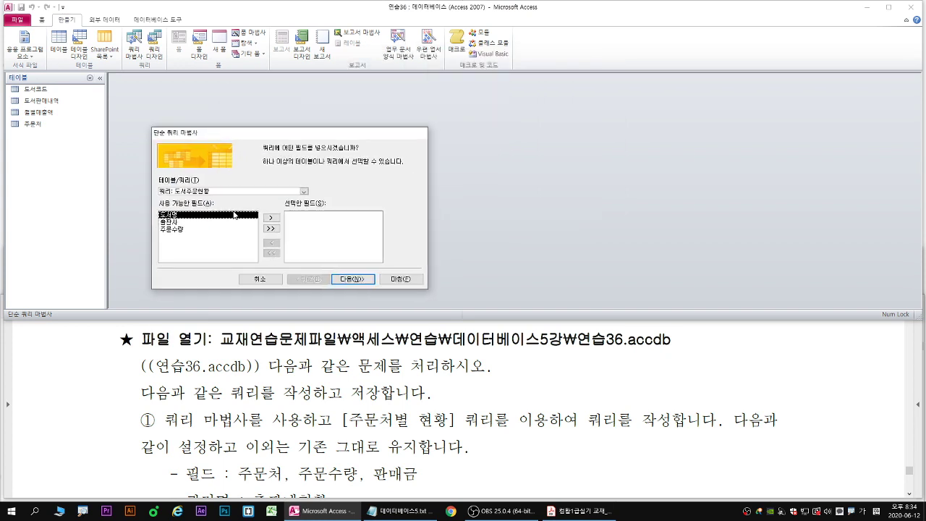
click(304, 192)
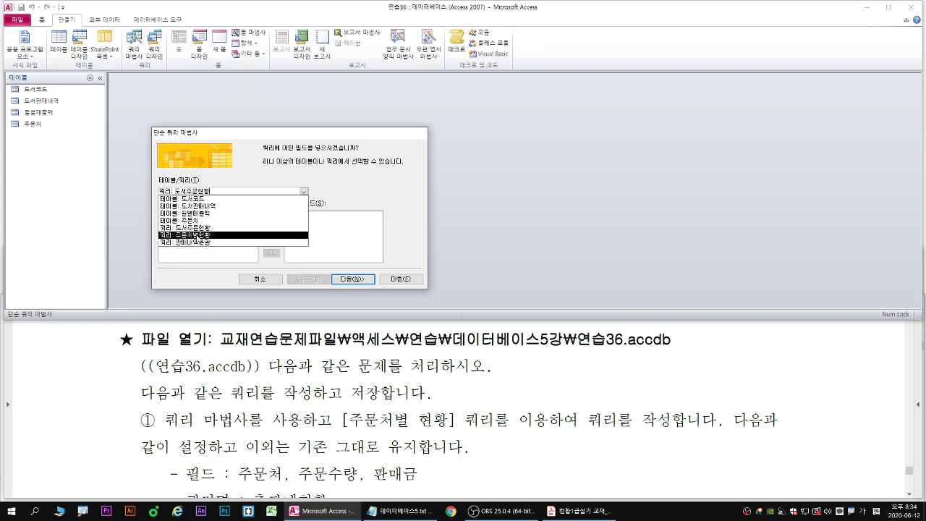
click(199, 235)
click(303, 191)
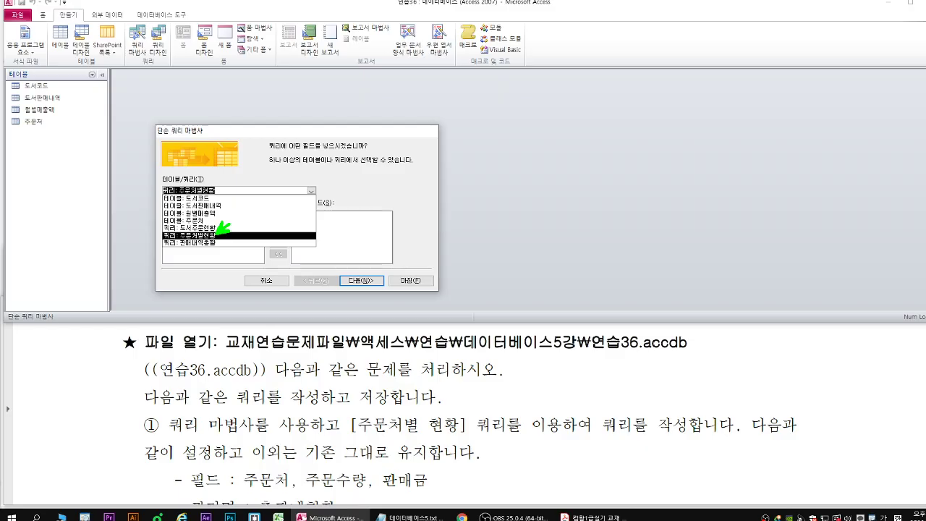
click(268, 256)
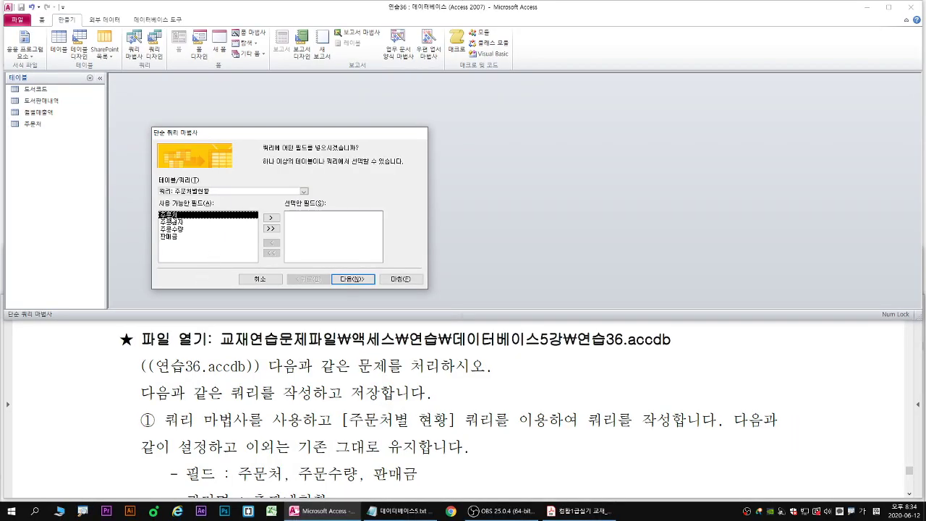
Add the fields 주문처, 주문수량 and 판매금 to the simple query and continue to the detail or summary choice.
double_click(164, 217)
double_click(176, 223)
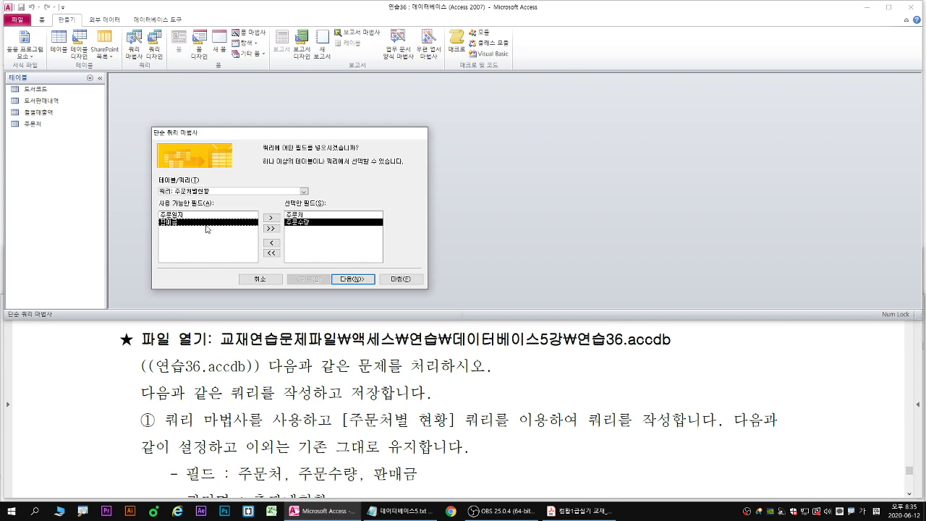
double_click(181, 223)
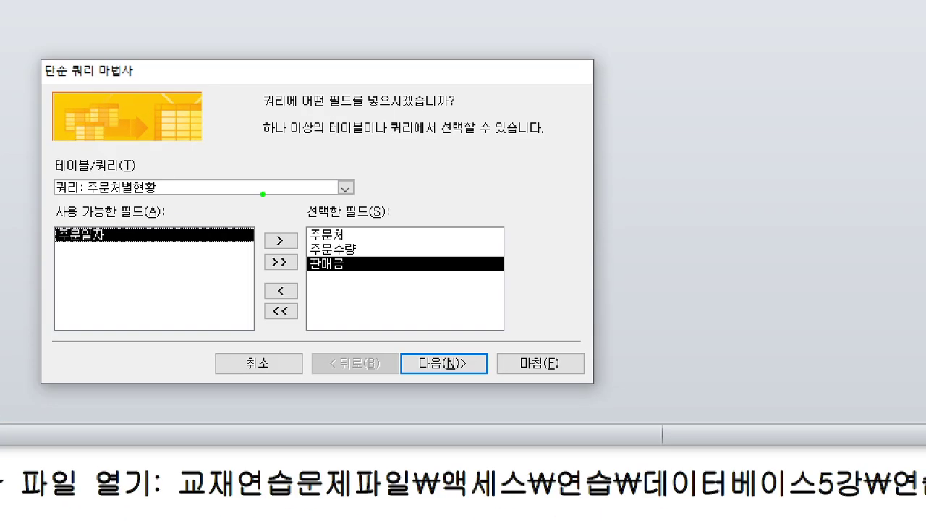
drag(295, 222, 368, 275)
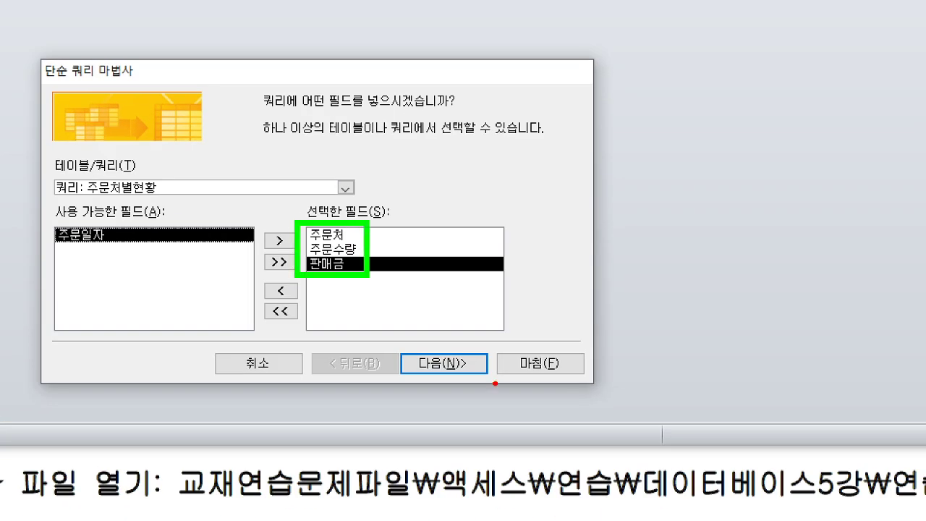
drag(479, 365, 455, 371)
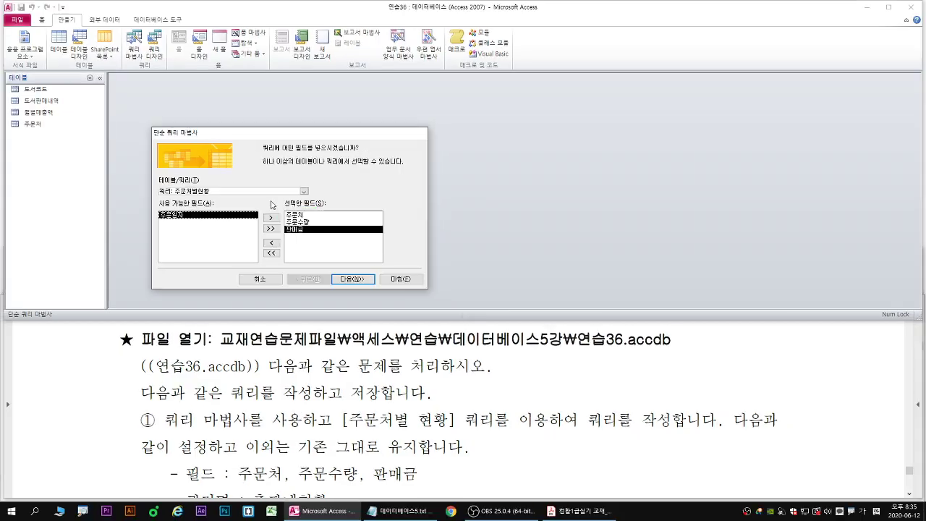
click(443, 363)
Check the required query name in the textbook, keep the detail option (상세) and continue to the naming stage.
click(114, 408)
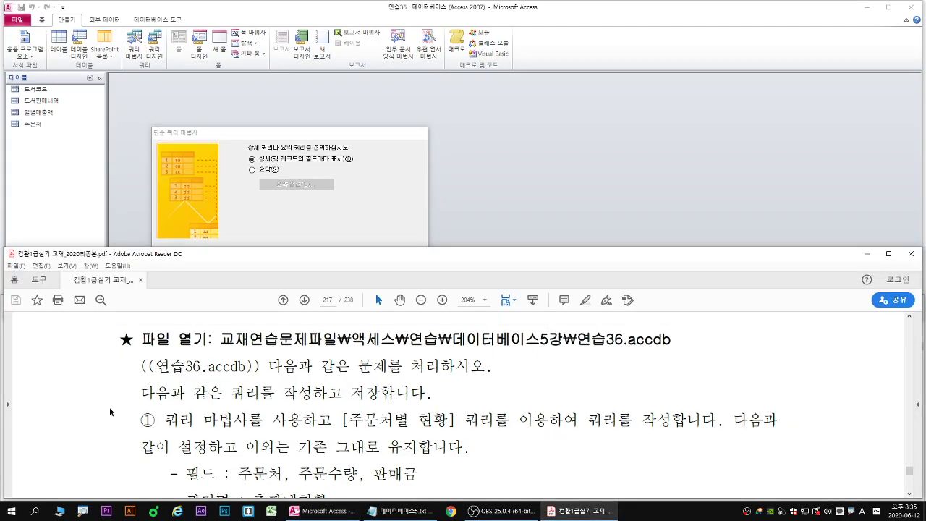
scroll(117, 411, down, 2)
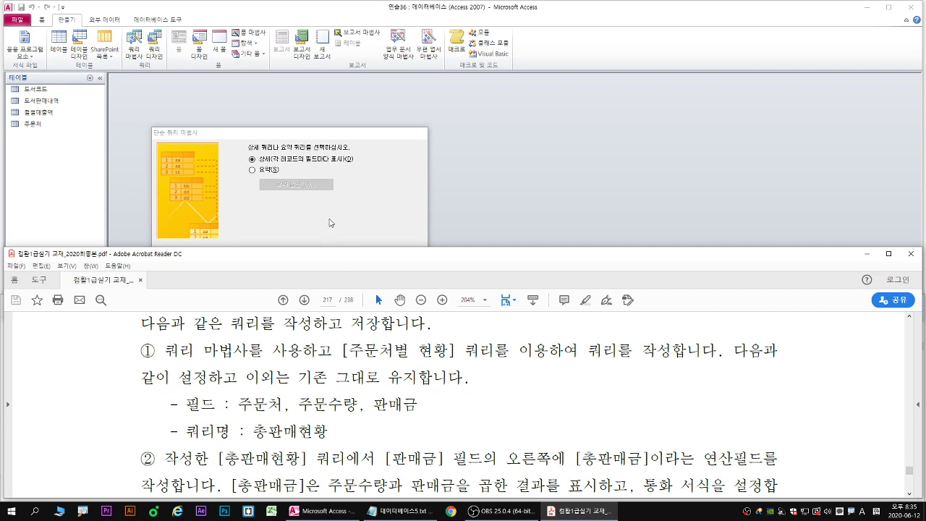
click(253, 159)
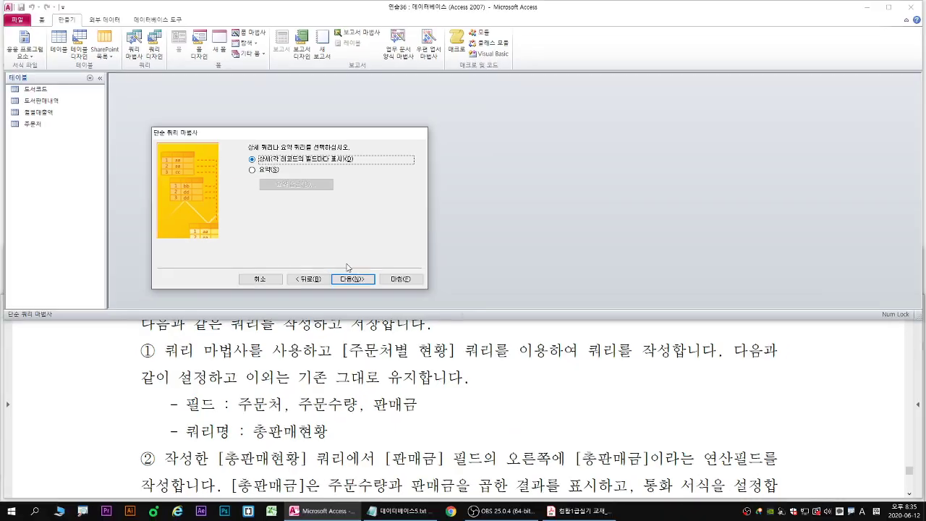
click(352, 279)
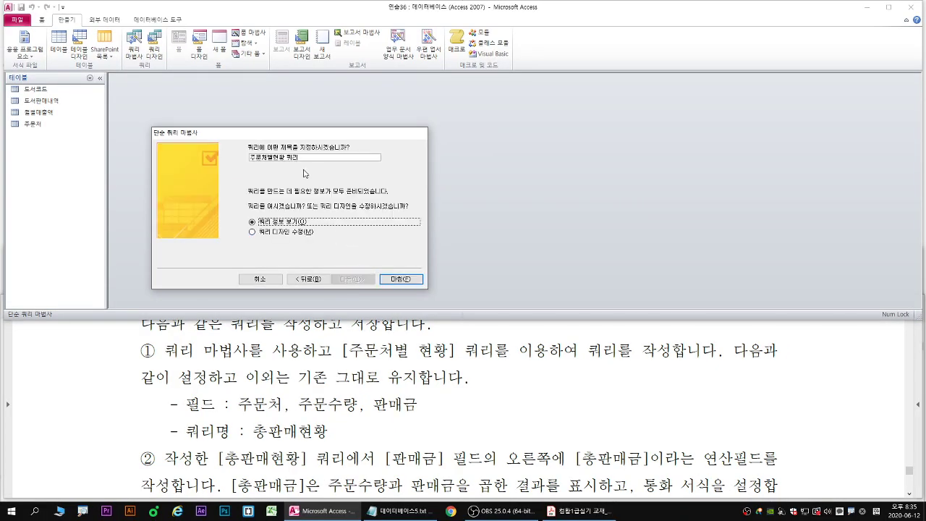
Name the query 총판매현황 and finish the wizard to view its results.
key(shift+Tab)
text(총)
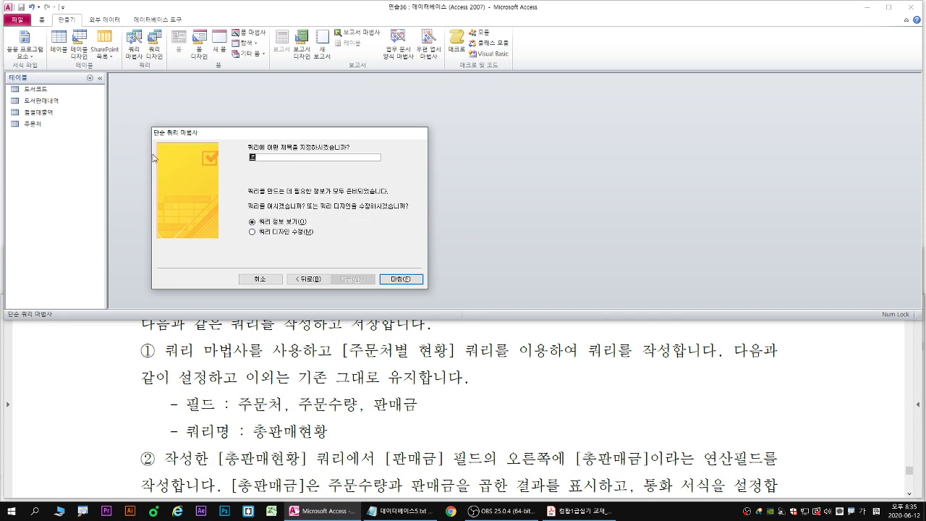
text(판매현황)
click(402, 279)
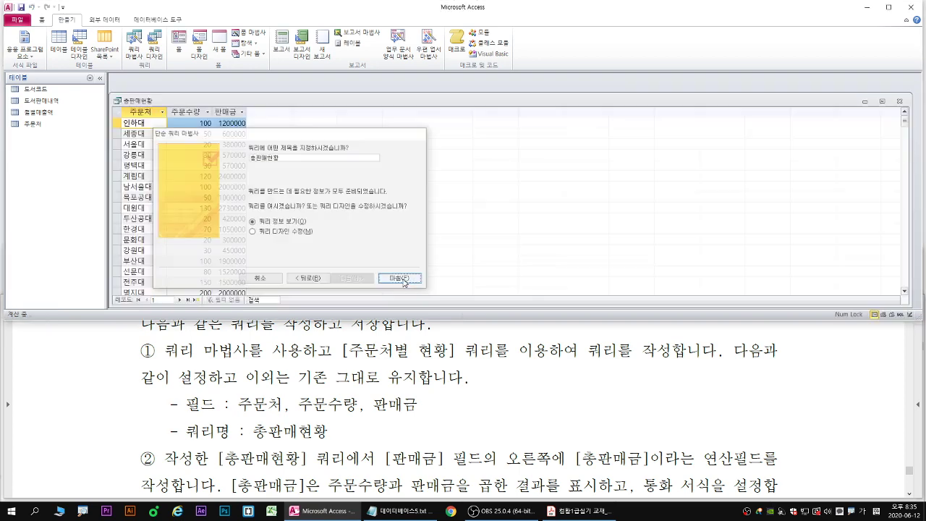
Examine the instructions for the 총판매금 calculated field against the 주문수량 and 판매금 columns, including its formula, position and currency format.
mouse_move(140, 99)
mouse_down()
mouse_move(166, 103)
mouse_move(154, 97)
mouse_up()
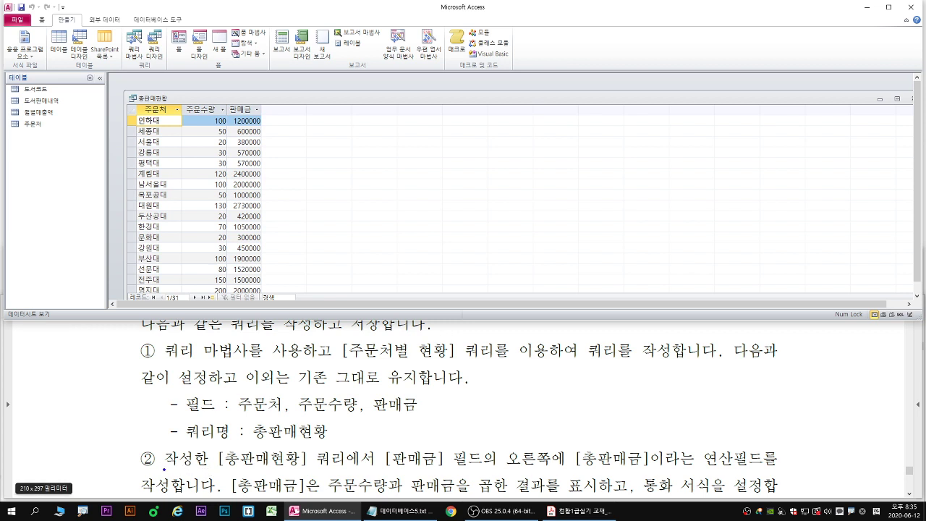
drag(167, 470, 786, 470)
key(Escape)
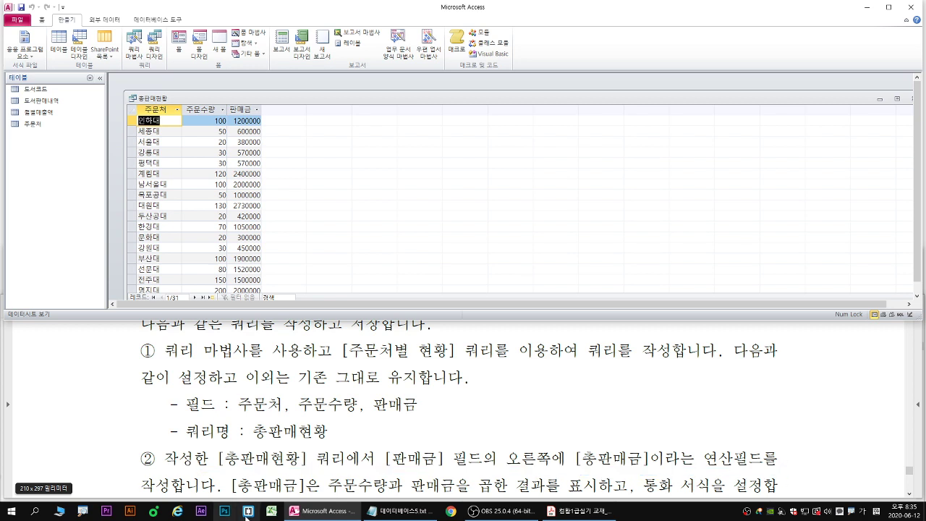
click(79, 393)
scroll(121, 418, down, 4)
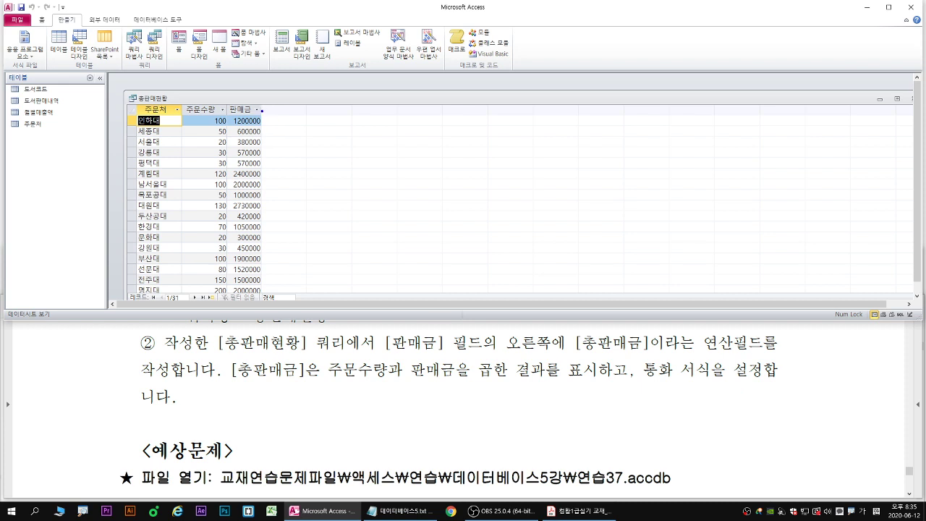
mouse_move(260, 104)
mouse_down()
mouse_move(309, 116)
mouse_move(284, 110)
mouse_up()
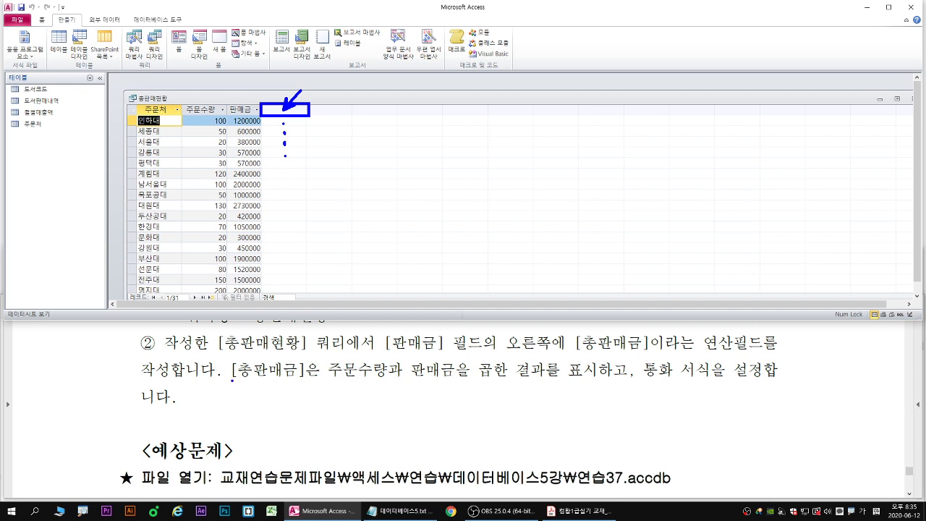
drag(231, 382, 457, 381)
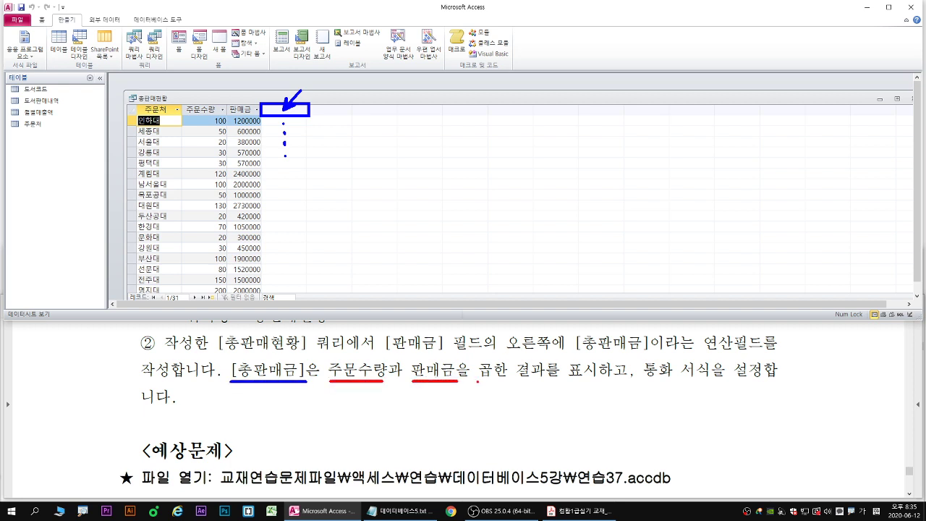
drag(330, 383, 598, 382)
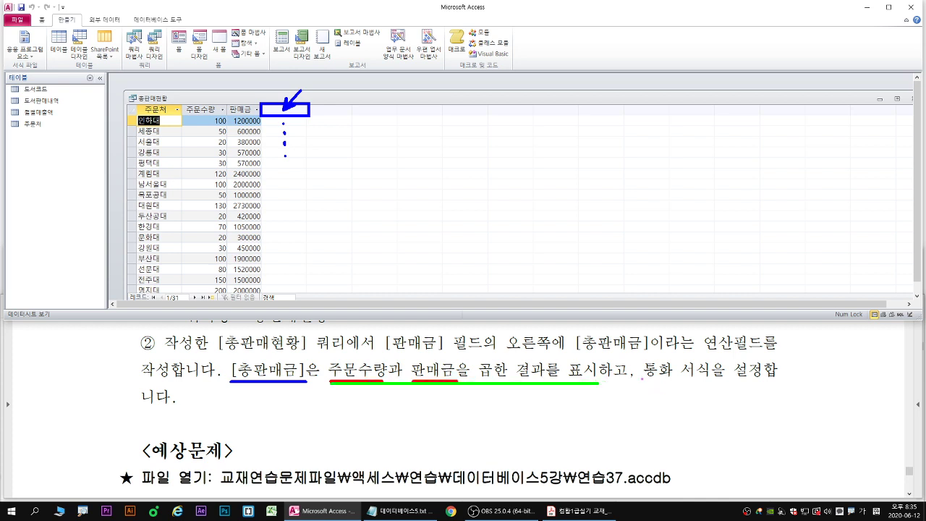
drag(642, 379, 761, 379)
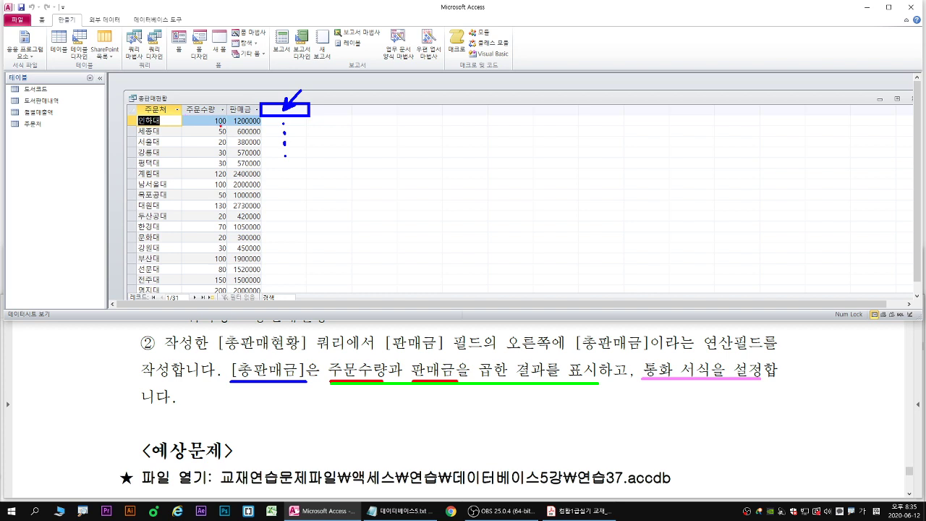
drag(214, 128, 294, 123)
drag(326, 174, 288, 129)
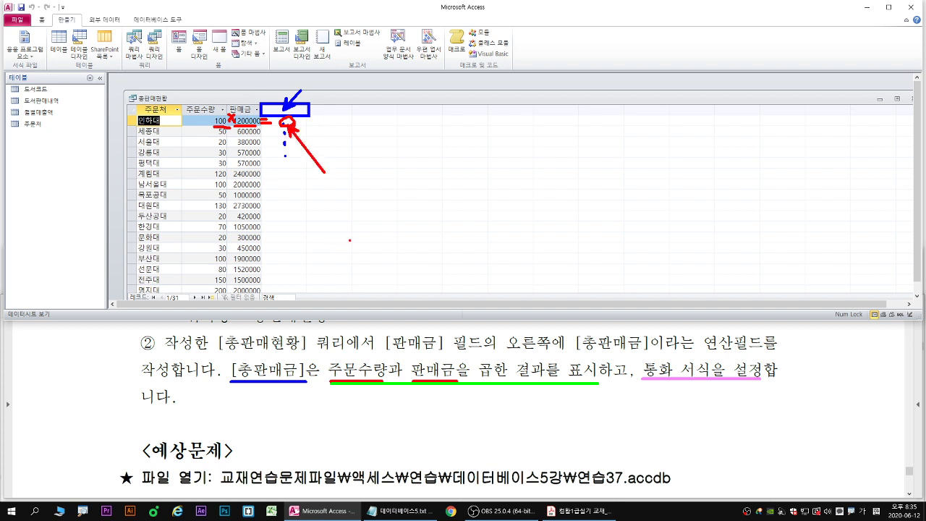
key(Escape)
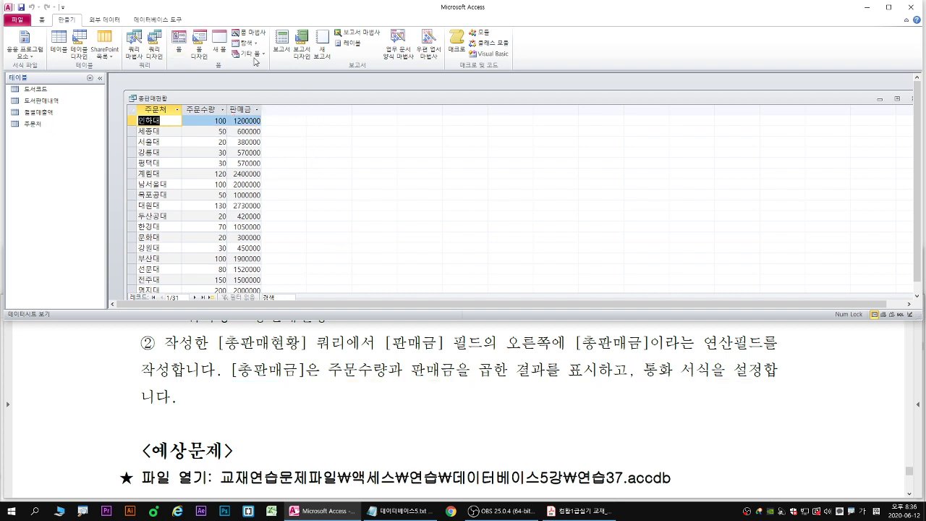
Open the 총판매현황 query in design view, enlarge the design grid and select the blank field right of 판매금.
right_click(160, 100)
click(192, 144)
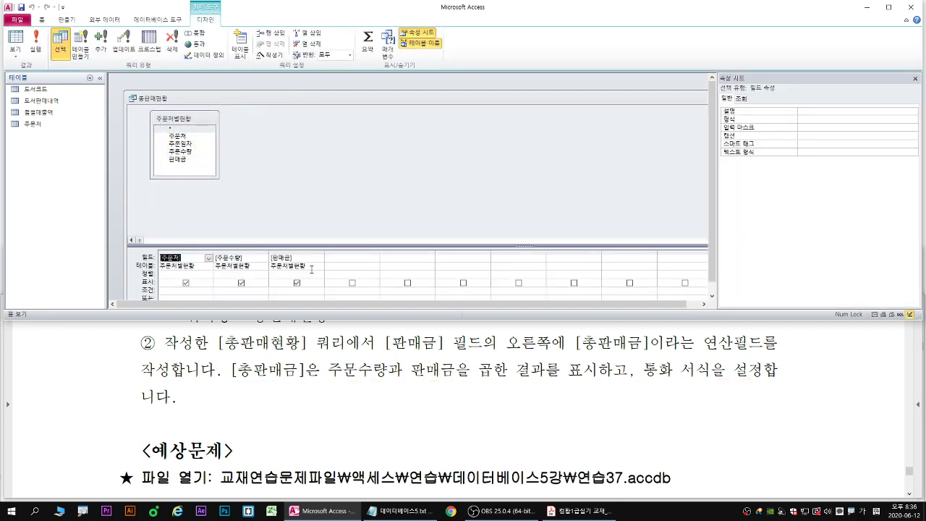
drag(328, 246, 318, 205)
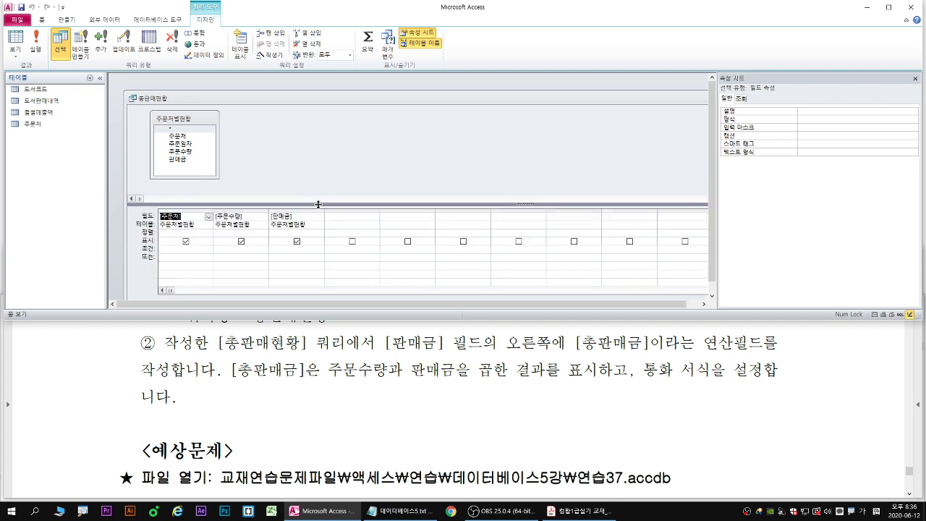
click(337, 218)
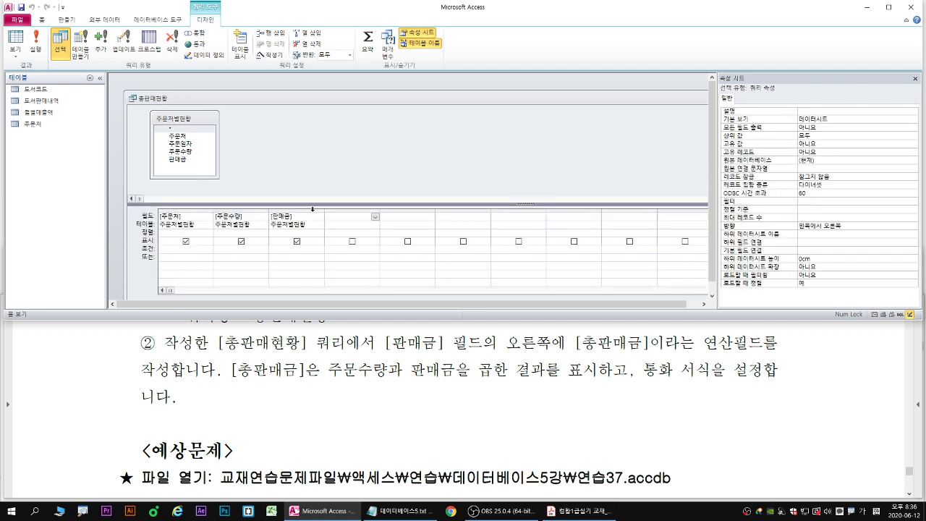
click(185, 152)
key(Escape)
Consult the calculated-field syntax in the 데이터베이스5.txt notes and start the blank column with the display name 총판매금:.
click(402, 516)
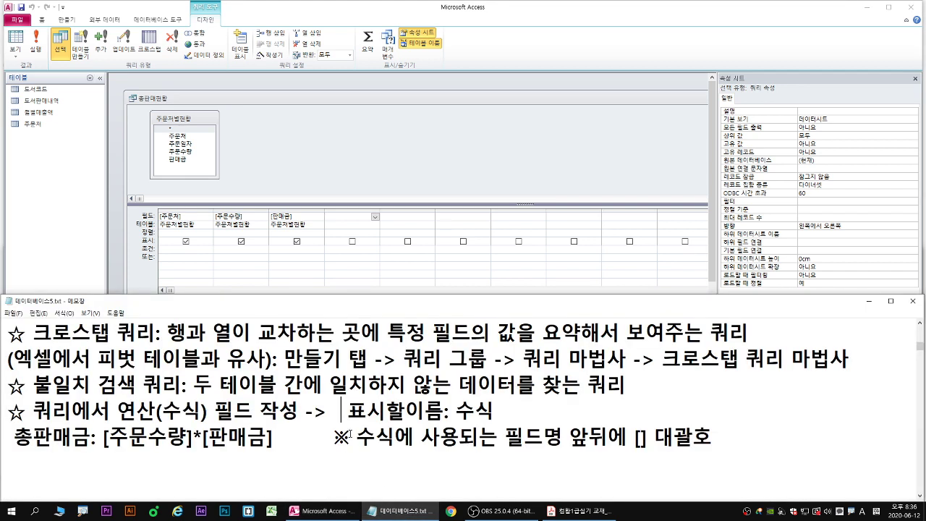
scroll(304, 415, down, 1)
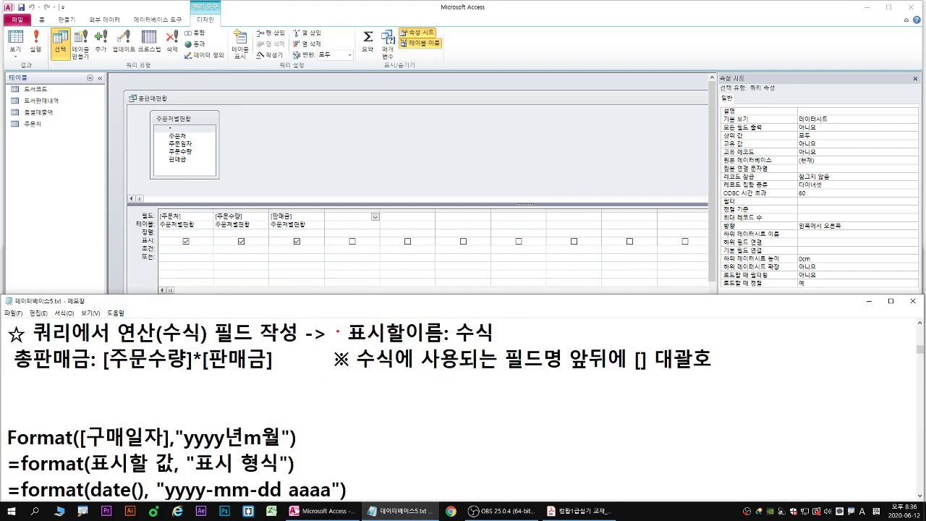
drag(347, 346, 495, 346)
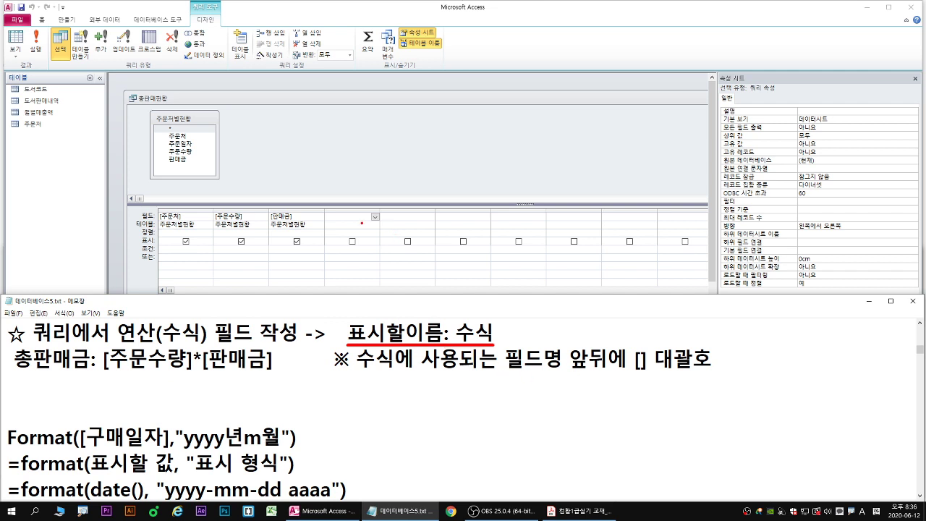
drag(355, 216, 381, 323)
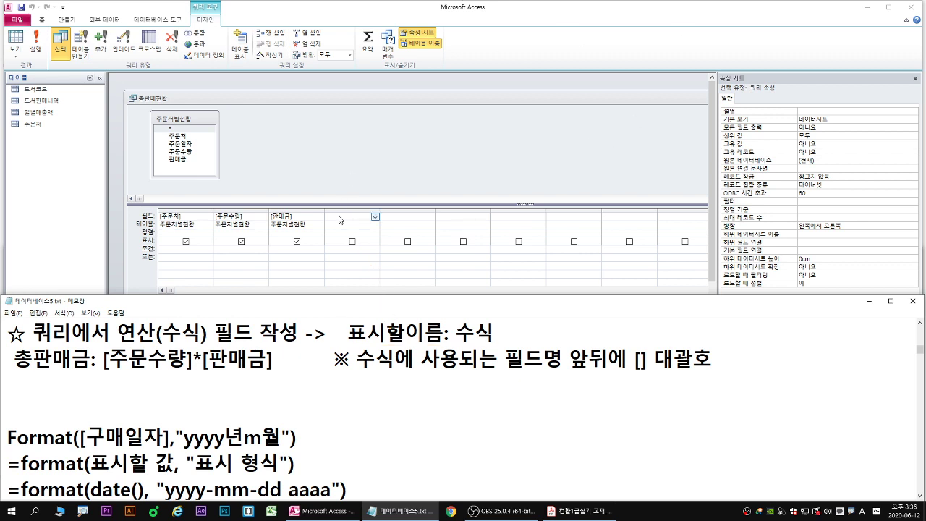
click(343, 211)
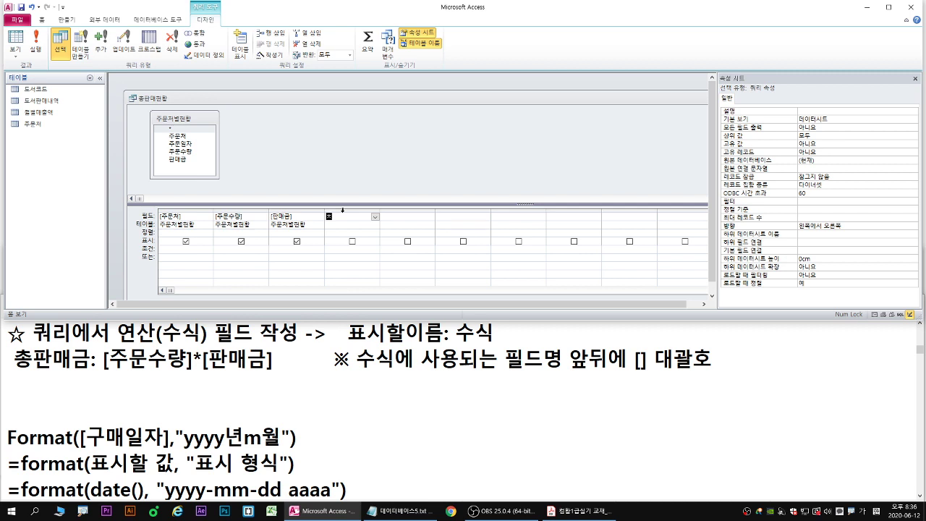
text(총판매금:)
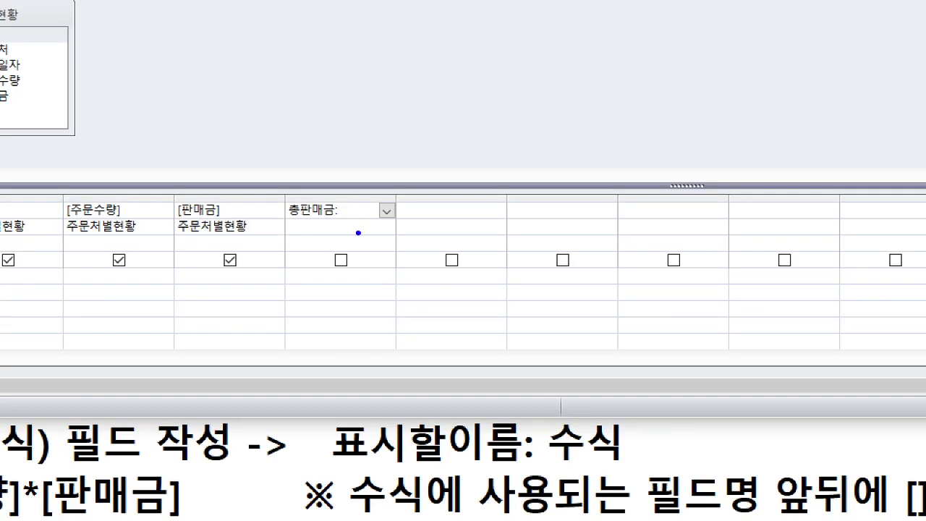
drag(522, 465, 638, 471)
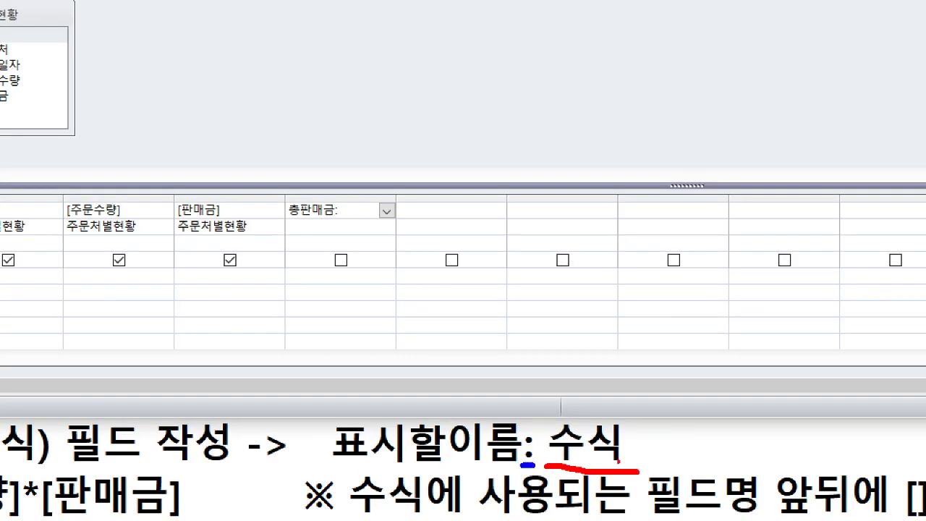
drag(343, 222, 370, 223)
mouse_move(395, 189)
mouse_down()
mouse_move(396, 210)
mouse_move(460, 196)
mouse_move(452, 208)
mouse_up()
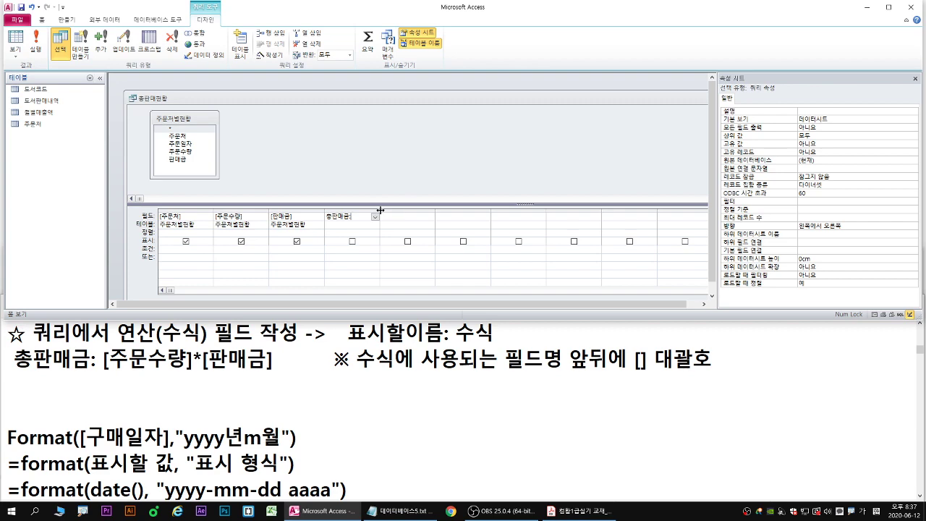
Widen the 총판매금 column and complete its expression as 주문수량*판매금.
mouse_move(381, 209)
mouse_down()
mouse_move(422, 210)
mouse_move(422, 221)
mouse_move(470, 212)
mouse_up()
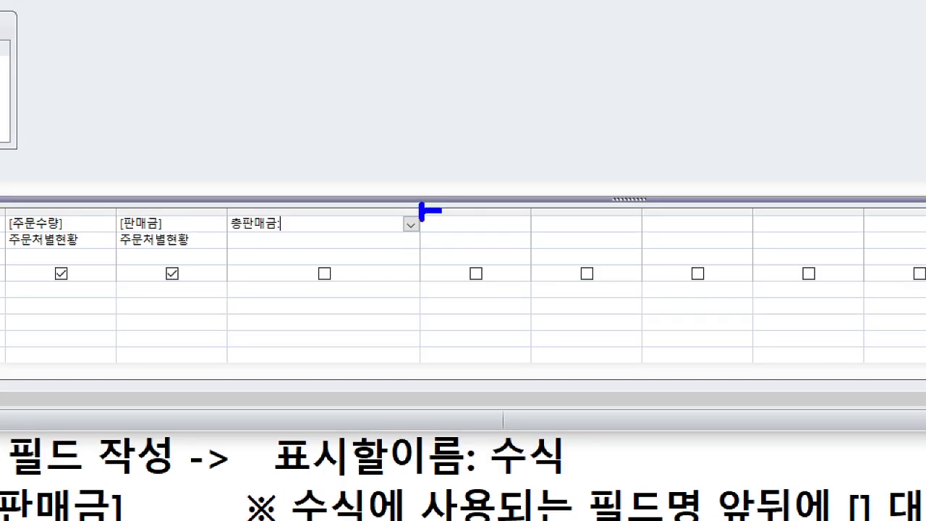
drag(455, 200, 455, 229)
click(464, 230)
drag(289, 232, 371, 230)
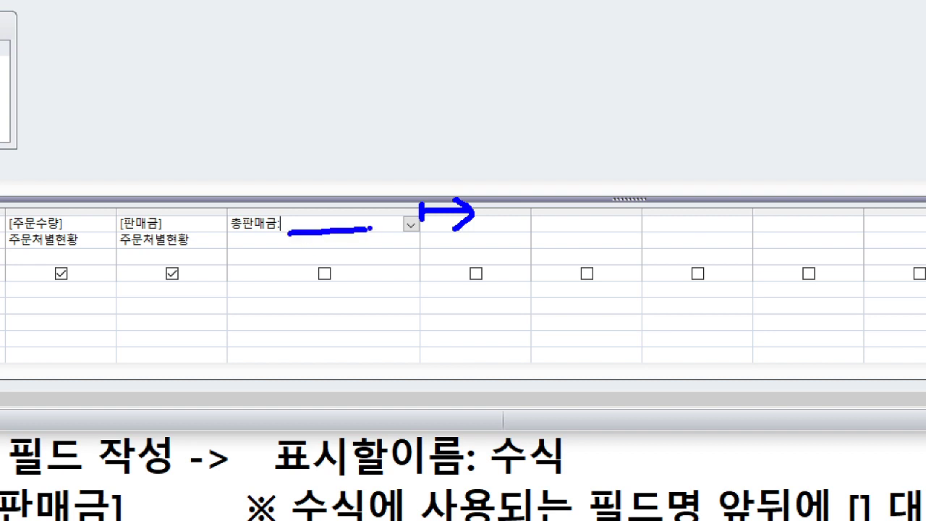
text(:주문)
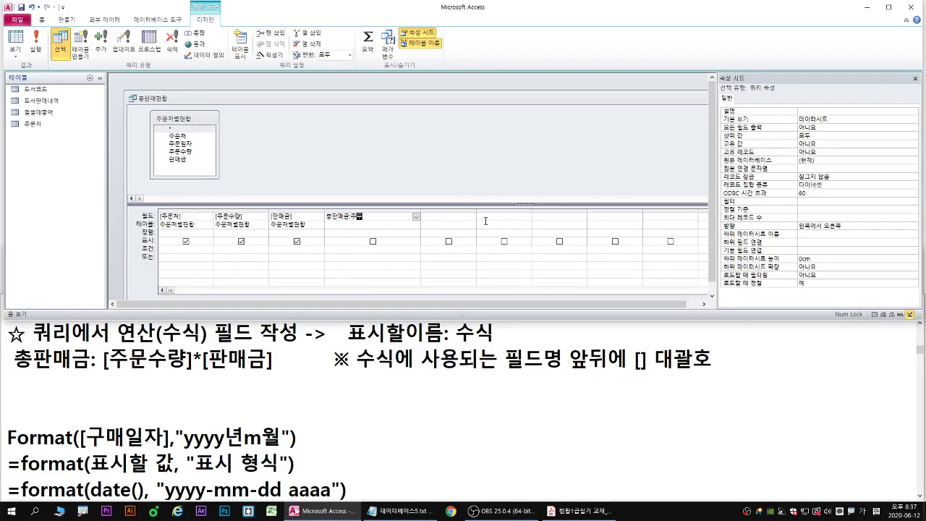
text(수량*판매금)
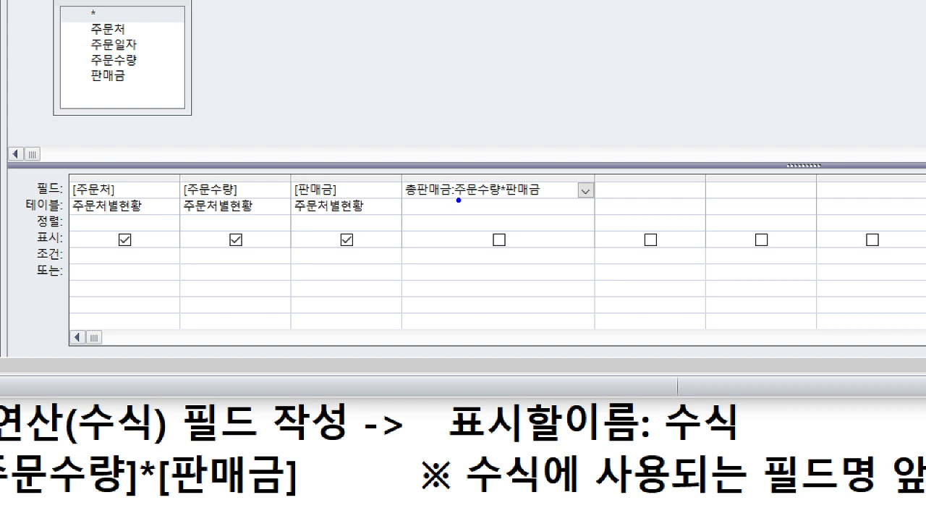
drag(457, 200, 545, 200)
drag(187, 203, 235, 203)
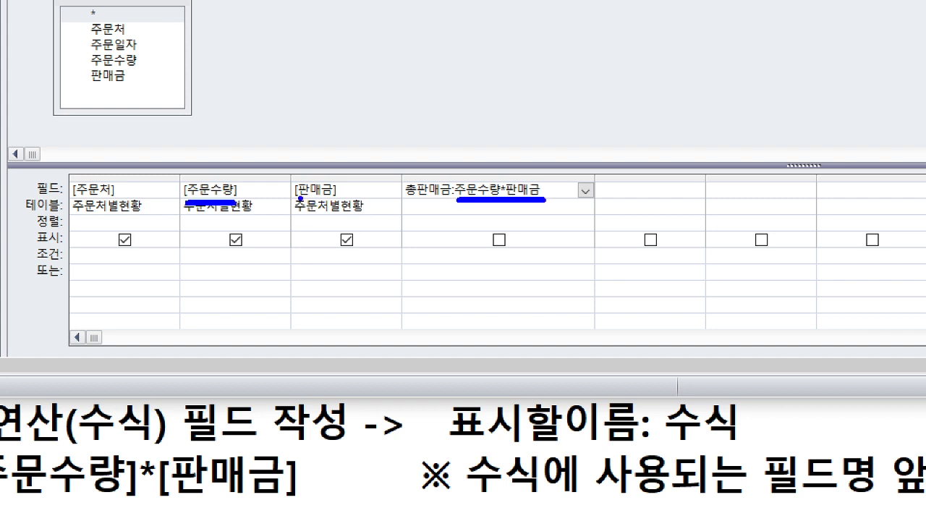
drag(299, 197, 335, 196)
drag(456, 203, 547, 202)
key(Escape)
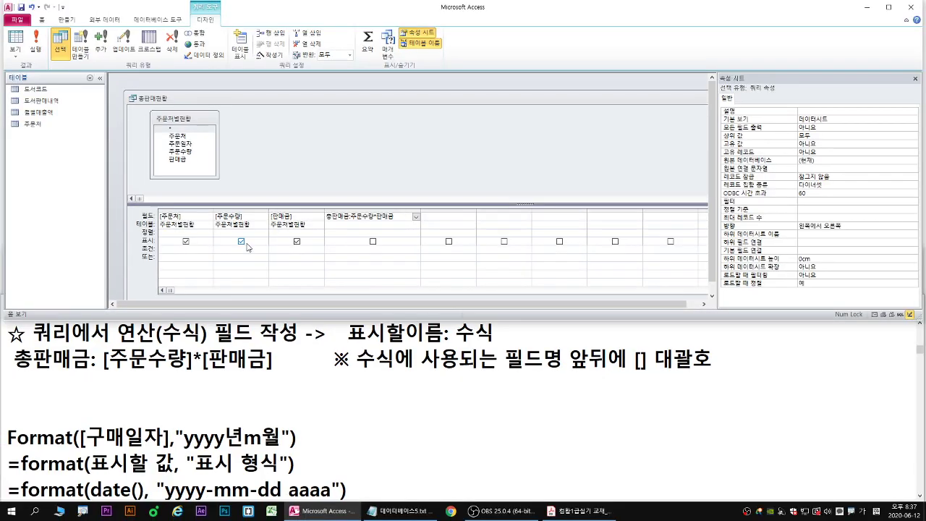
key(Tab)
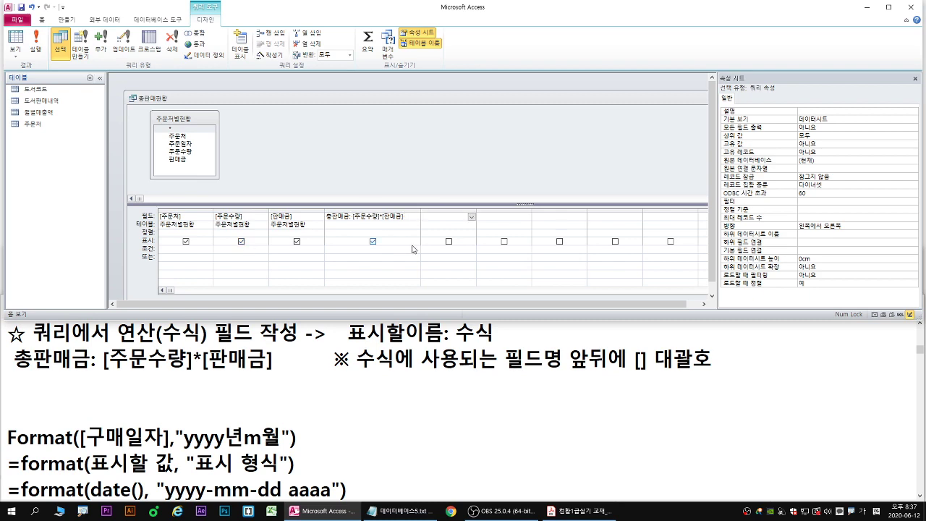
Compare the 총판매금 expression with the notes' rule on enclosing field names in [] brackets.
key(ctrl+1)
click(360, 223)
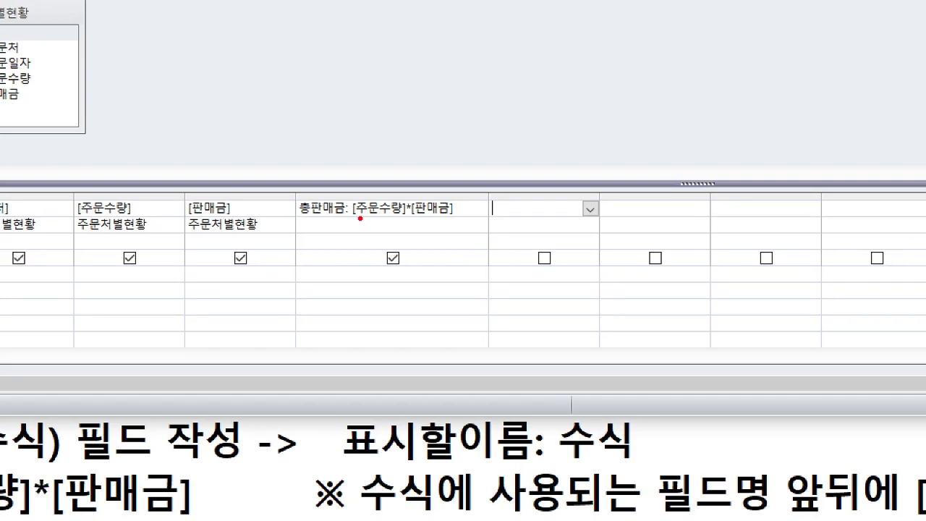
key(b)
drag(350, 221, 467, 221)
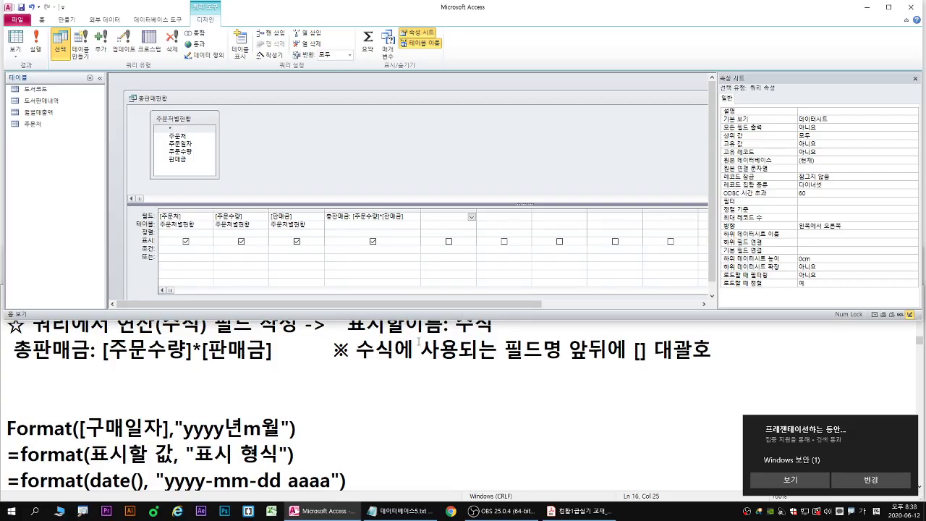
click(539, 358)
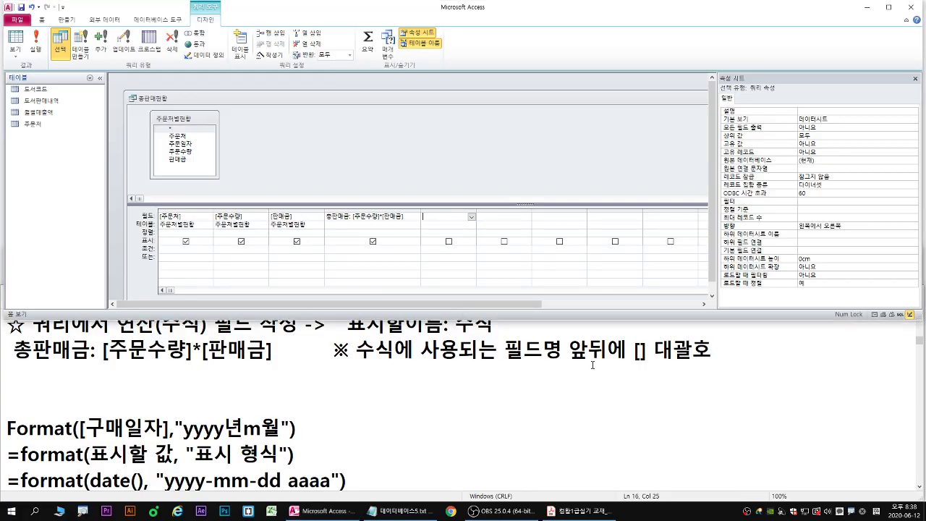
drag(588, 286, 522, 279)
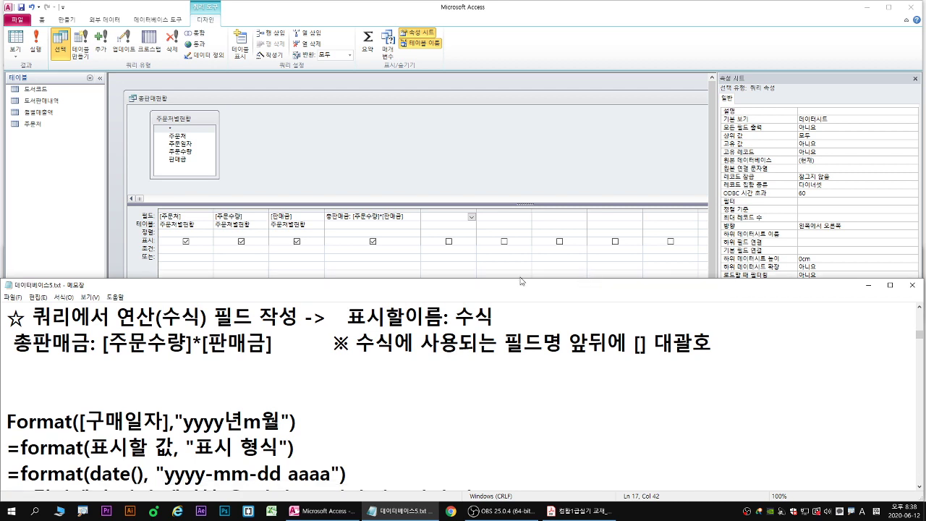
Try the 총판매금 expression with a space in 주문 수량 and without the brackets around that field name.
click(368, 217)
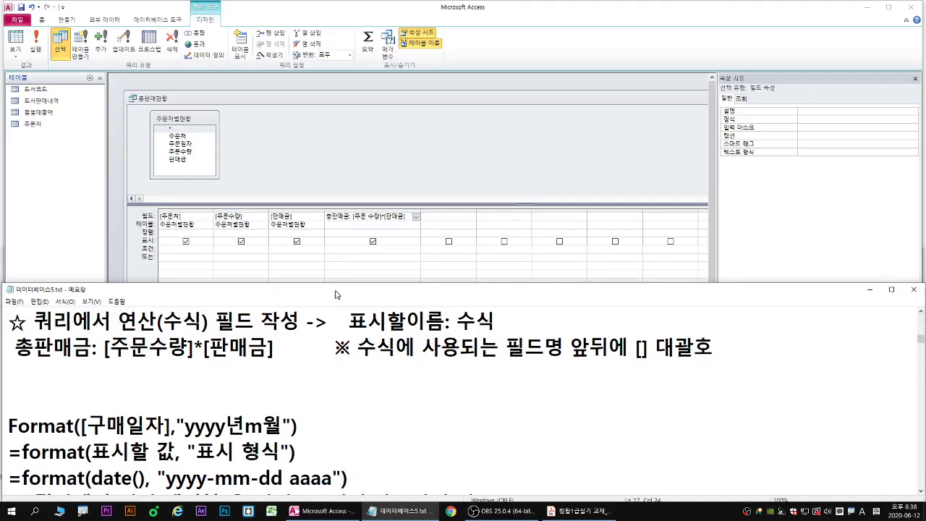
drag(333, 287, 337, 305)
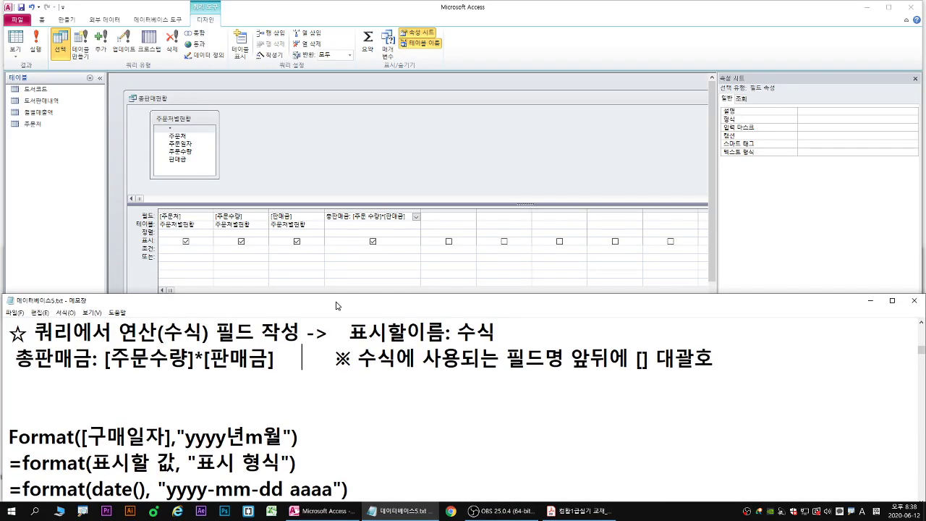
click(367, 218)
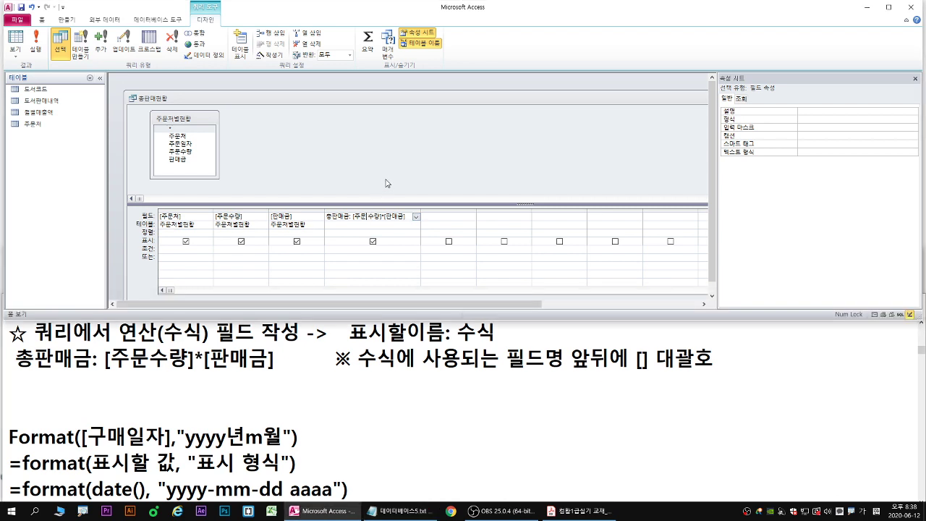
click(355, 216)
key(BackSpace)
key(Return)
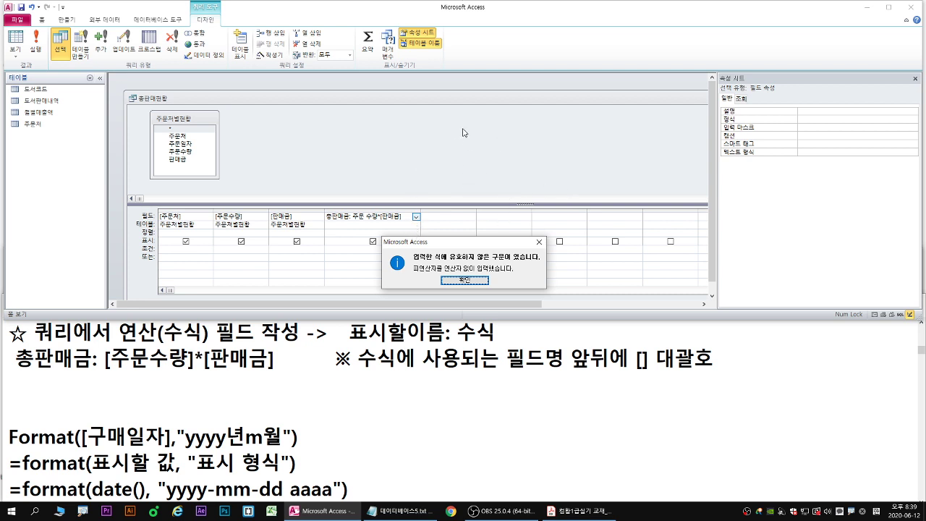
click(470, 286)
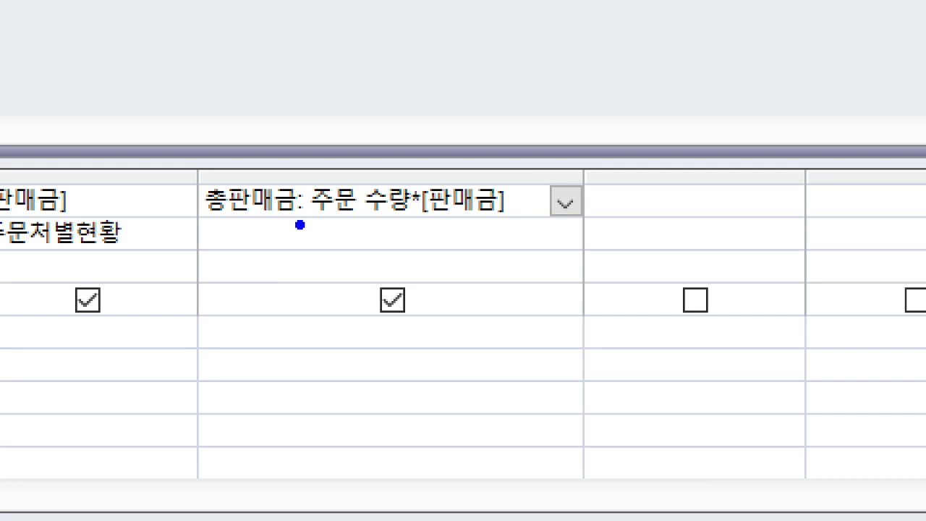
Examine the space in the unbracketed 주문 수량 and recommit the expression to review how Access validates it.
drag(300, 223, 432, 224)
mouse_move(350, 172)
mouse_down()
mouse_move(364, 181)
mouse_move(376, 168)
mouse_up()
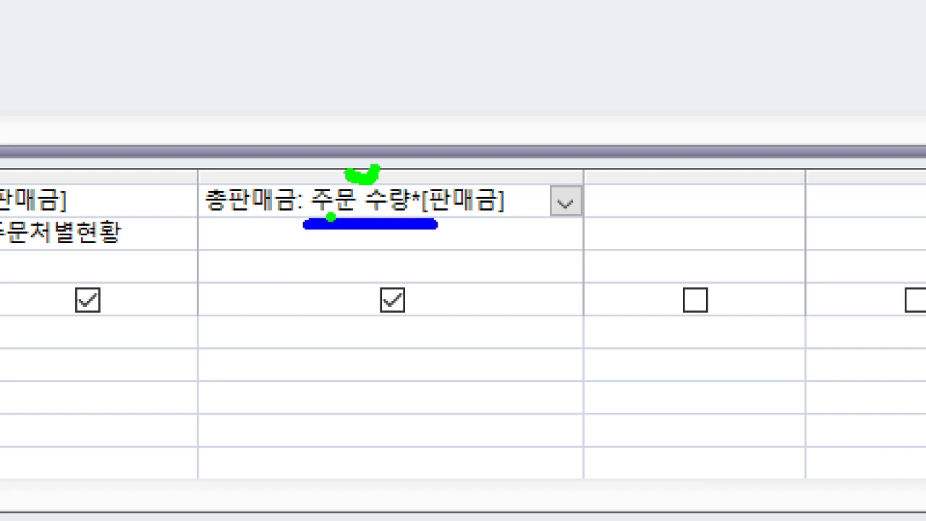
key(Escape)
key(Return)
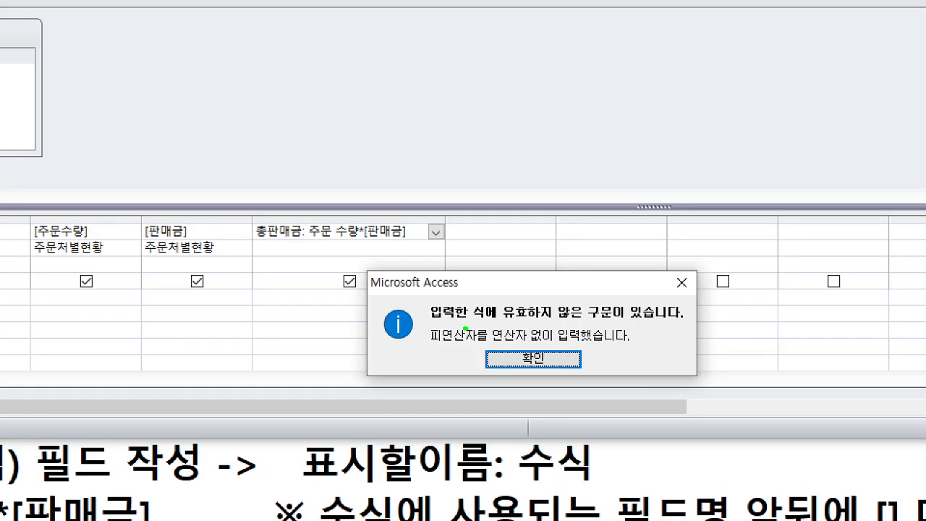
drag(438, 321, 679, 323)
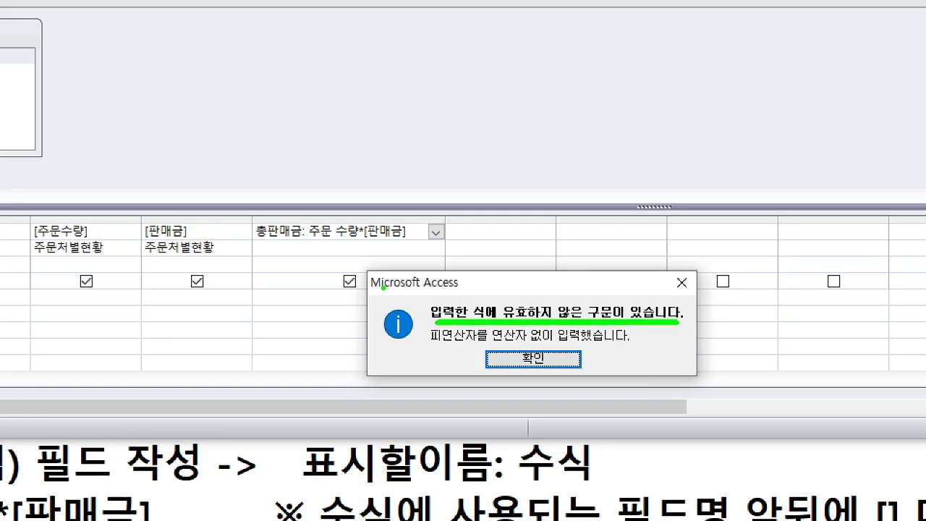
key(Escape)
key(Return)
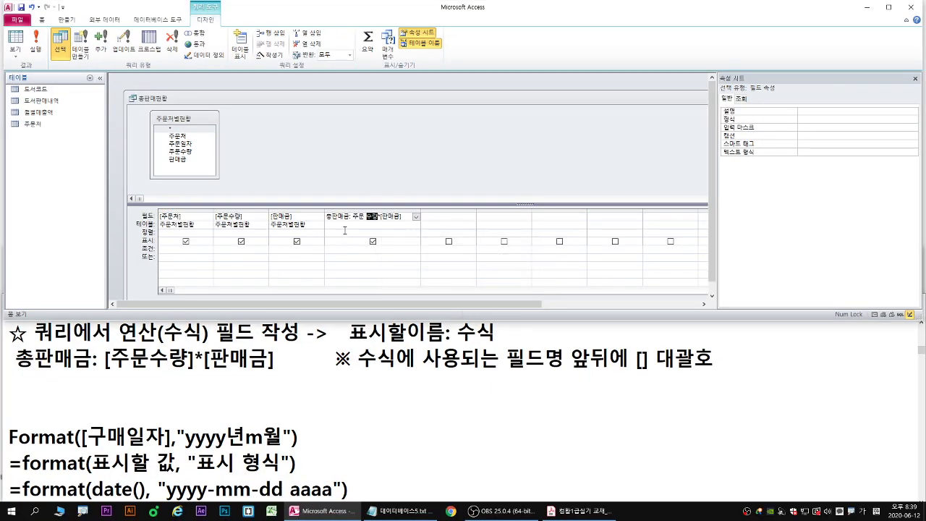
Put the square brackets back around 주문 수량 in the 총판매금 expression.
click(355, 216)
text([판매금])
click(423, 216)
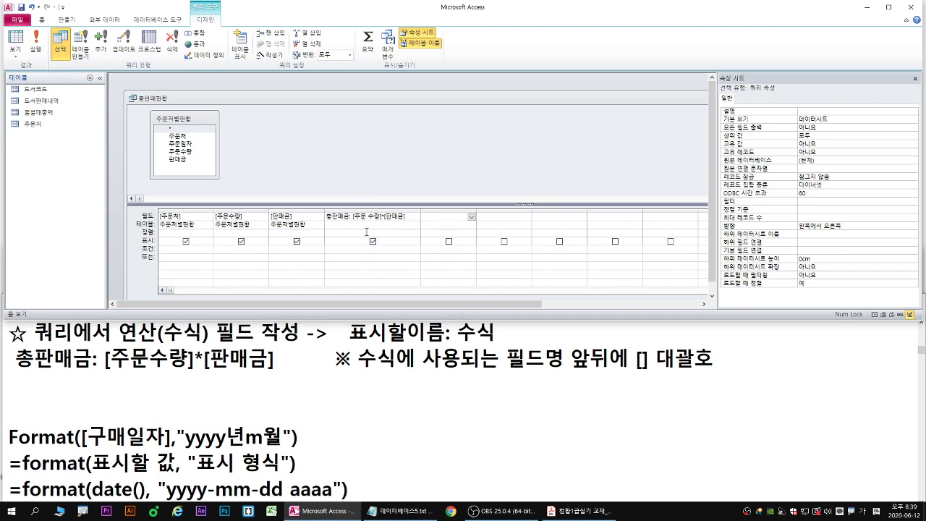
Remove the space so the 총판매금 expression reads [주문수량]*[판매금], and close the 총판매현황 query.
double_click(367, 222)
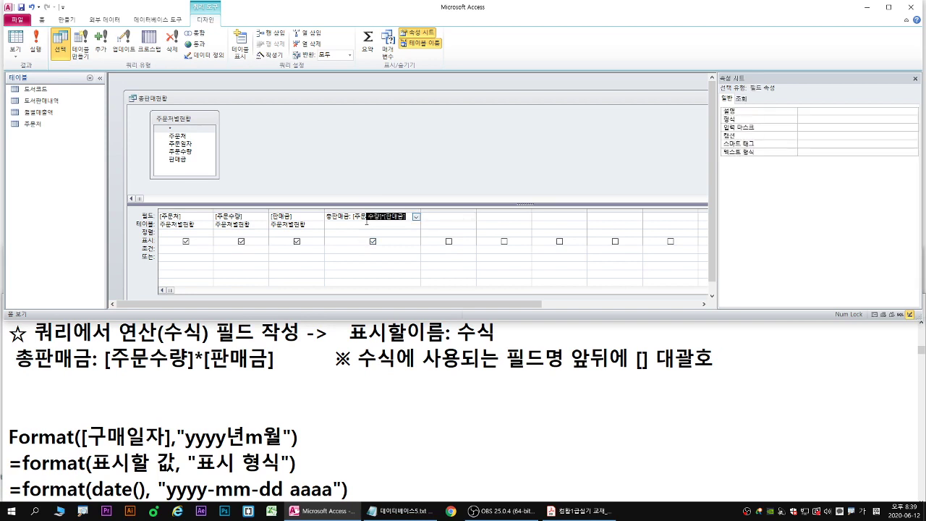
click(366, 221)
key(BackSpace)
key(Return)
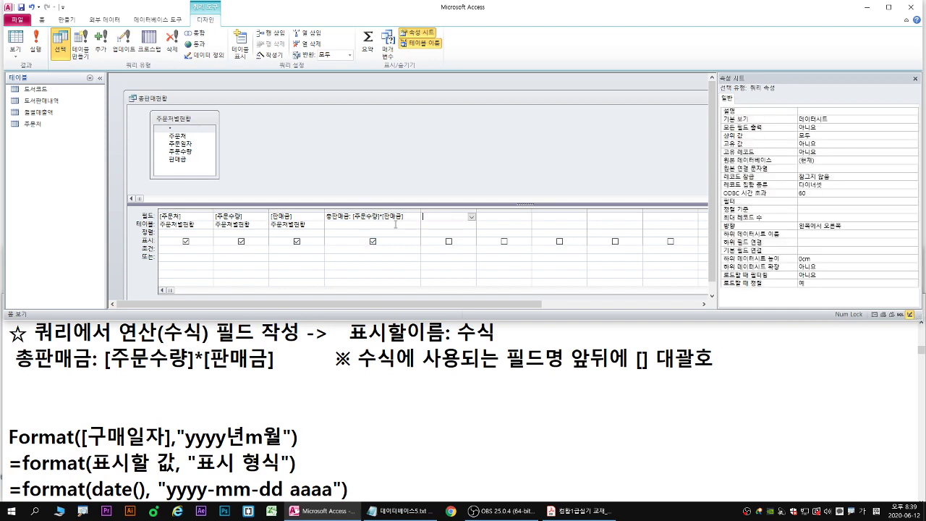
right_click(155, 101)
click(180, 118)
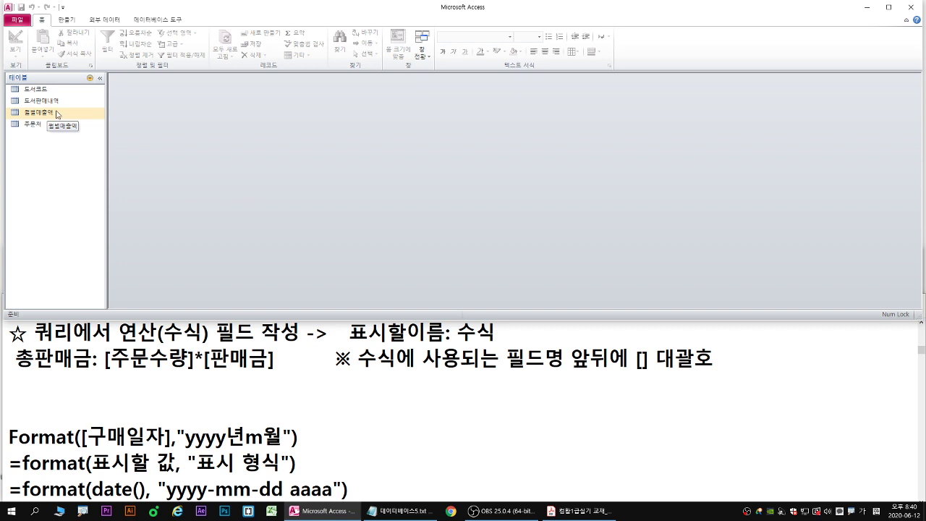
Open the 도서판매내역 table to view its records and close it.
click(58, 105)
double_click(58, 105)
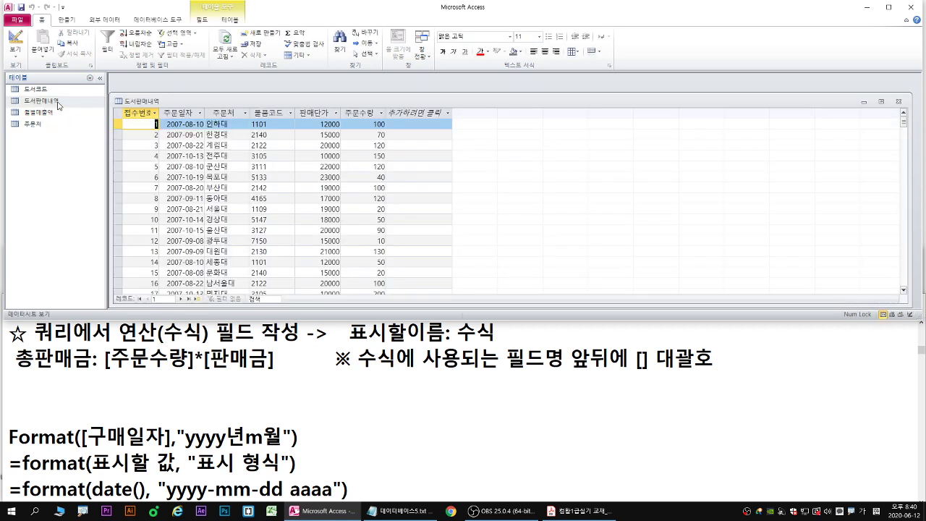
right_click(154, 102)
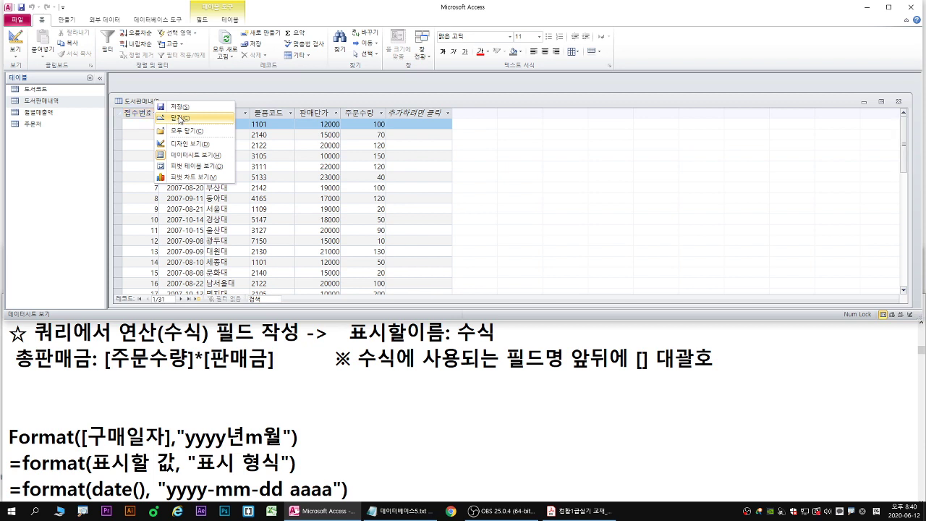
click(180, 118)
List all Access objects and open the 총판매현황 query to examine its 총판매금 values.
click(90, 77)
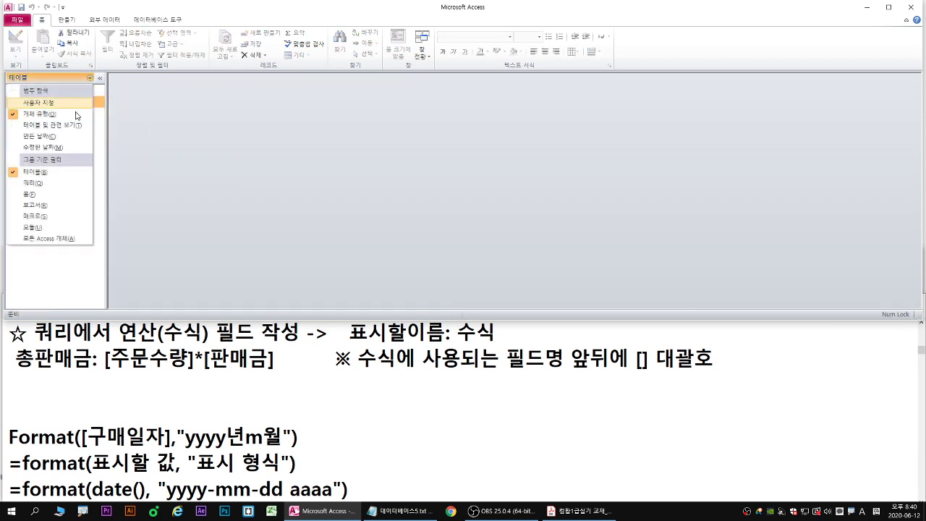
click(64, 239)
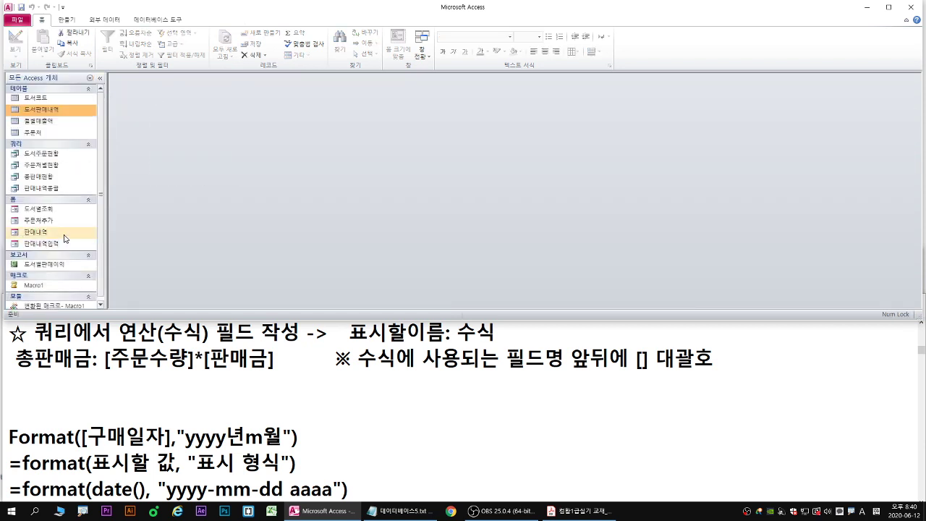
double_click(57, 178)
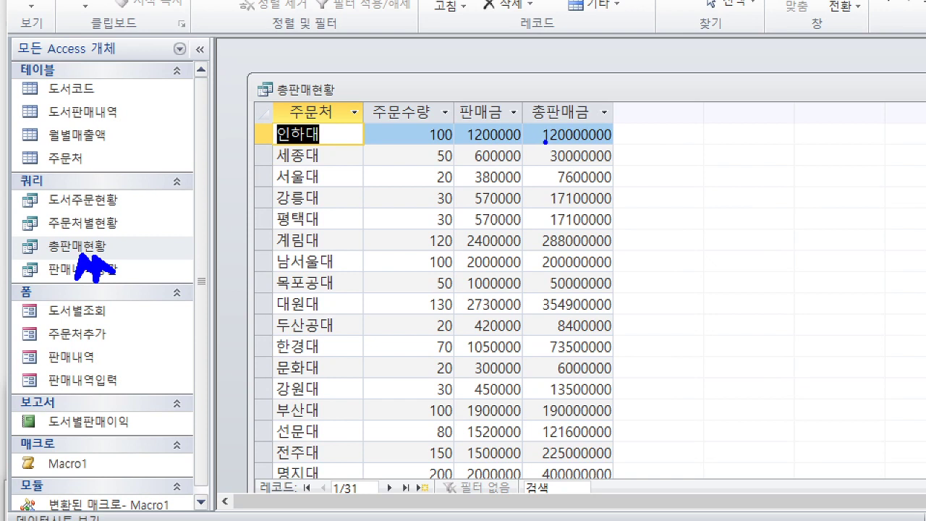
drag(541, 145, 619, 144)
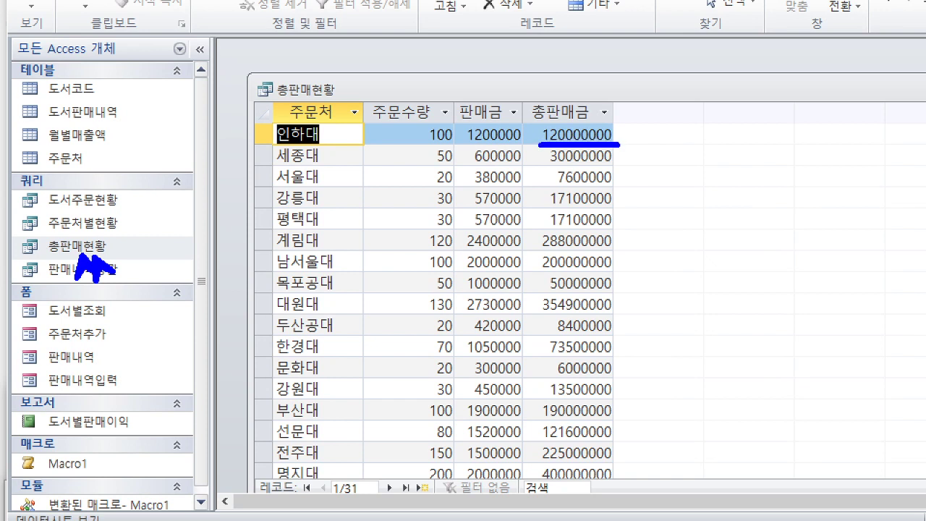
click(543, 163)
mouse_move(530, 130)
mouse_down()
mouse_move(533, 138)
mouse_move(547, 126)
mouse_up()
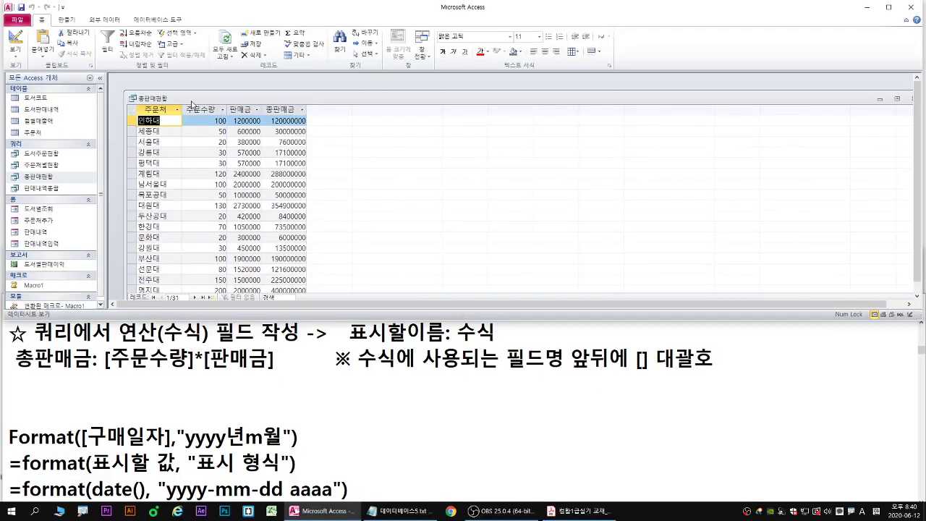
Switch the 총판매현황 query to design view and select its 총판매금 field.
right_click(343, 92)
click(207, 141)
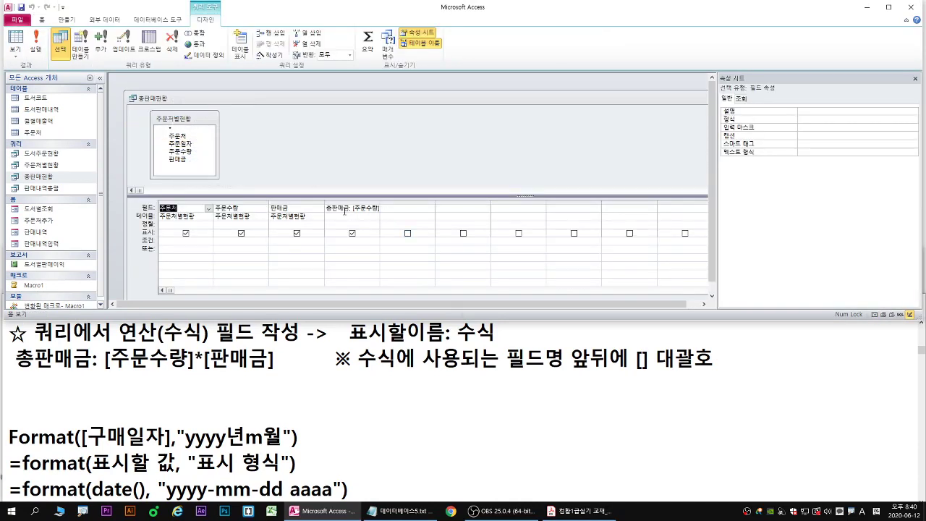
right_click(149, 97)
click(177, 142)
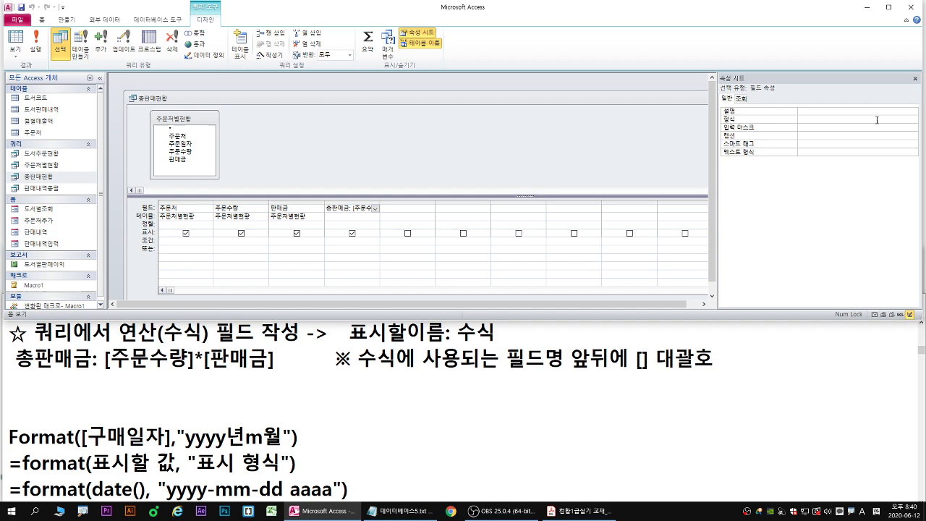
Close and redisplay the property sheet, and widen the 총판매금 column to fit its whole expression.
click(915, 79)
click(421, 33)
click(432, 71)
click(432, 70)
drag(381, 204, 442, 206)
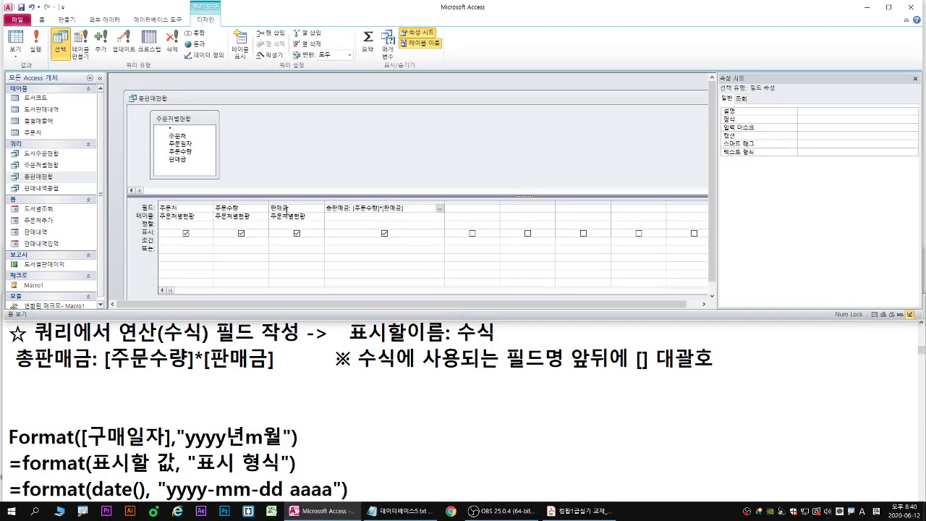
Compare the properties offered for the 판매금 field, the 총판매금 field and the query as a whole.
click(285, 208)
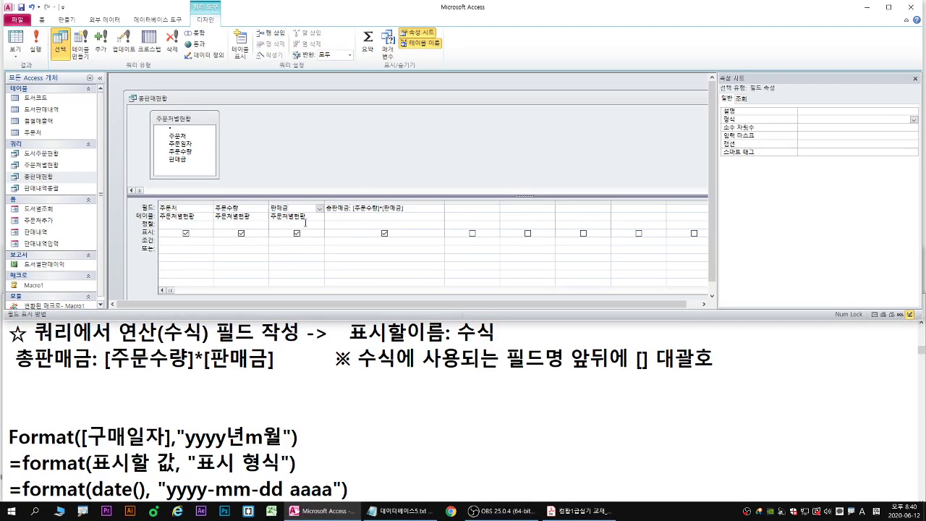
click(383, 209)
click(382, 155)
mouse_move(392, 139)
mouse_down()
mouse_move(418, 121)
mouse_move(395, 108)
mouse_up()
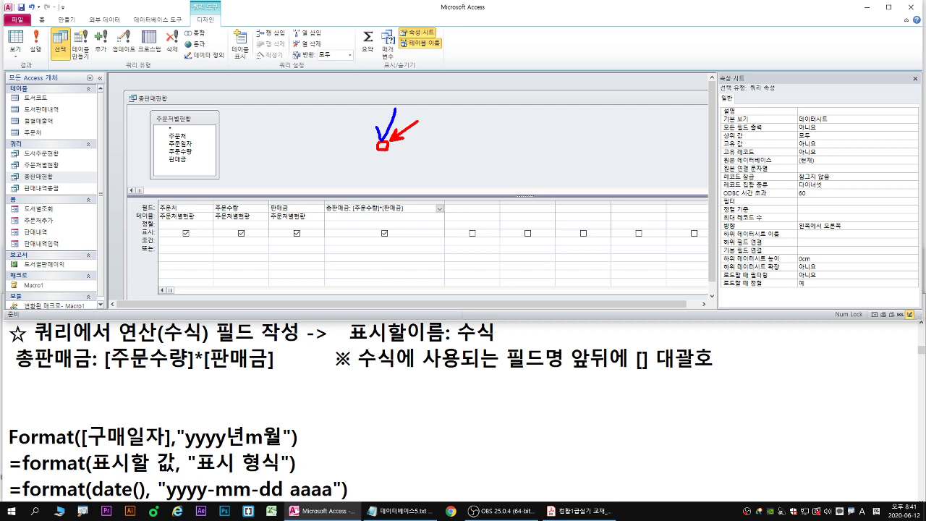
drag(25, 26, 48, 57)
key(Escape)
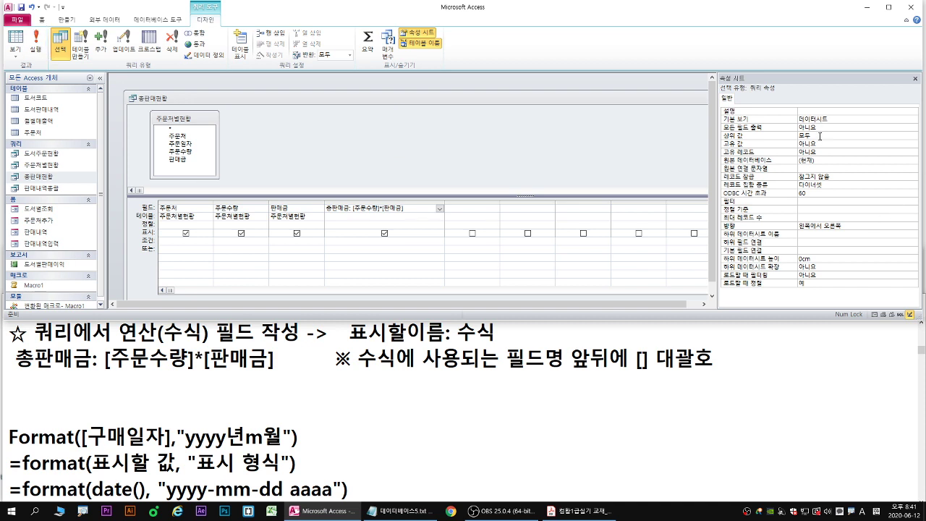
Set the query's 상위 값 property to 5.
click(819, 135)
click(914, 136)
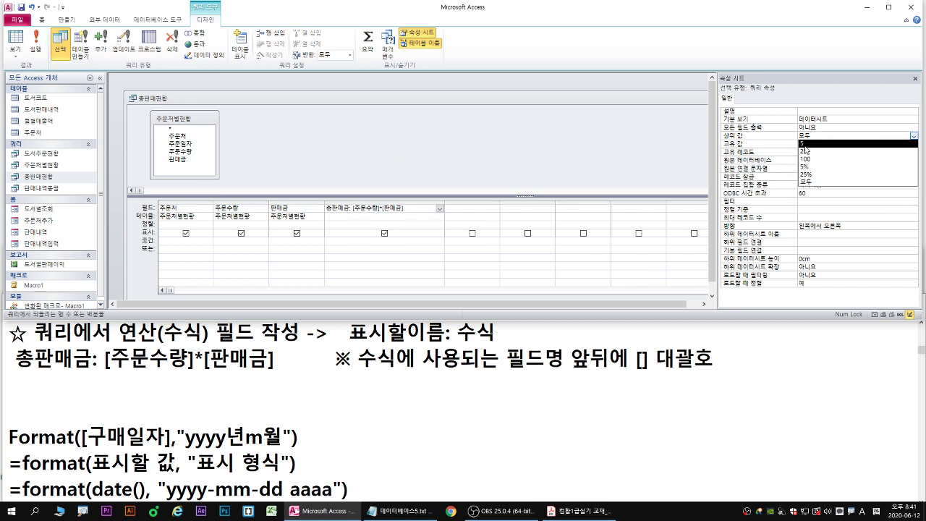
click(805, 145)
key(ctrl+1)
click(448, 151)
drag(435, 151, 440, 172)
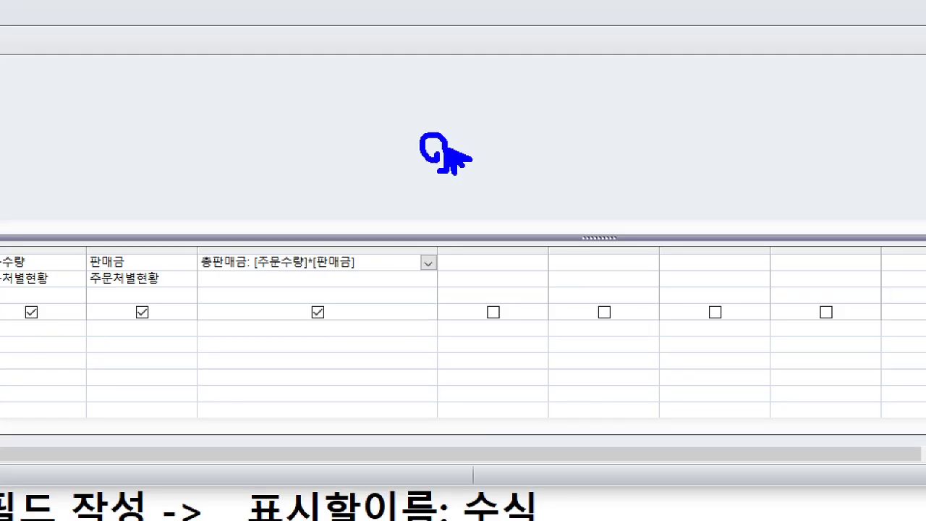
key(Escape)
key(ctrl+1)
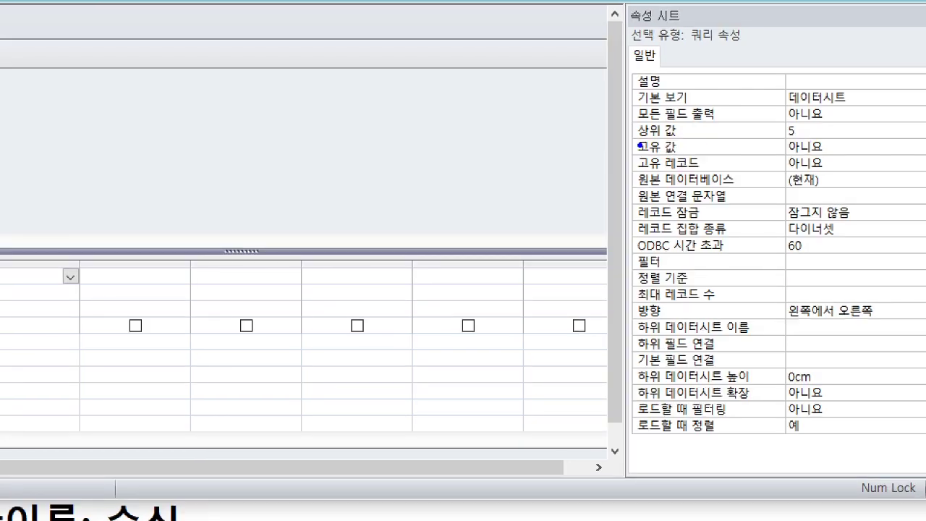
drag(639, 141, 805, 137)
key(Escape)
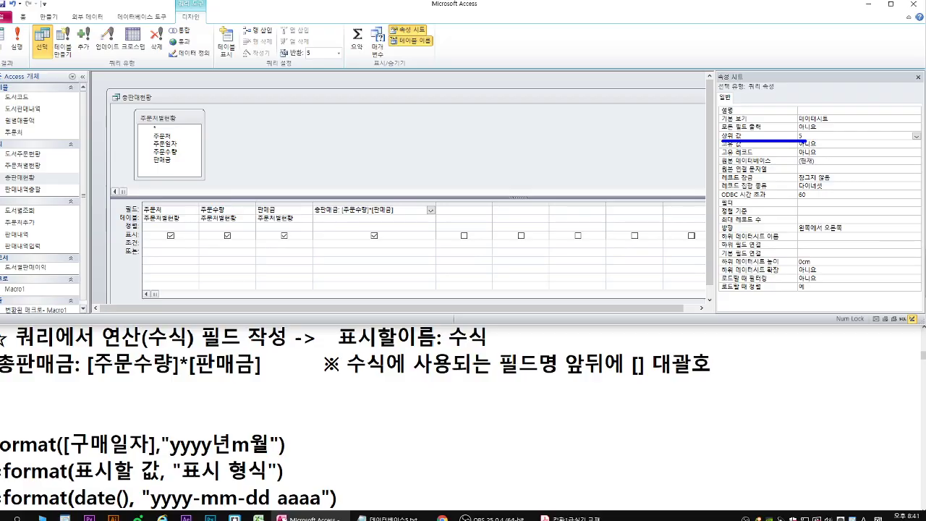
Set the query's 고유 값 property to 예.
click(914, 145)
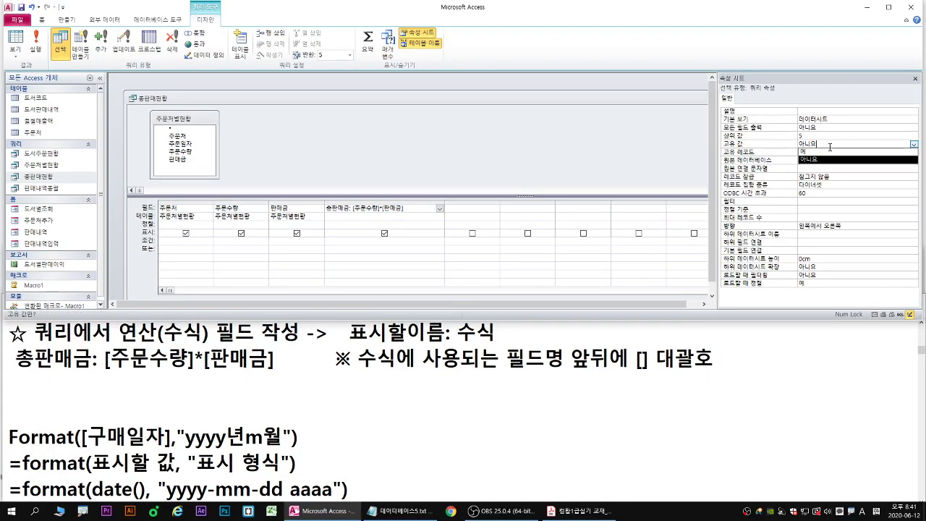
click(813, 150)
key(ctrl+1)
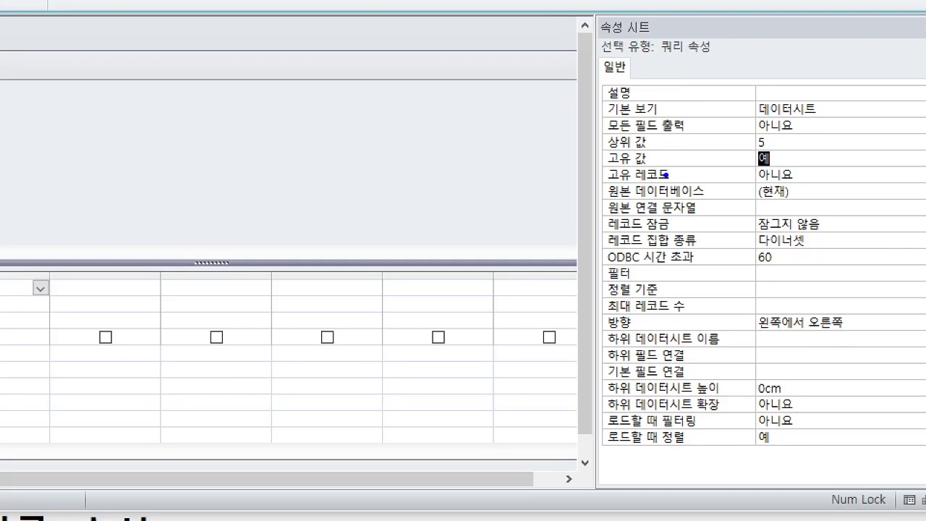
drag(615, 171, 815, 170)
drag(234, 150, 411, 150)
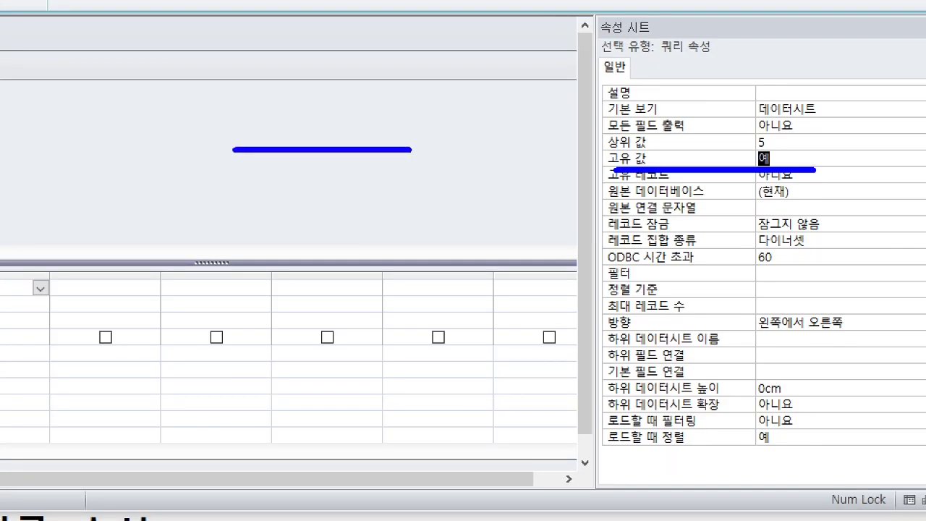
drag(232, 169, 393, 168)
drag(243, 186, 400, 186)
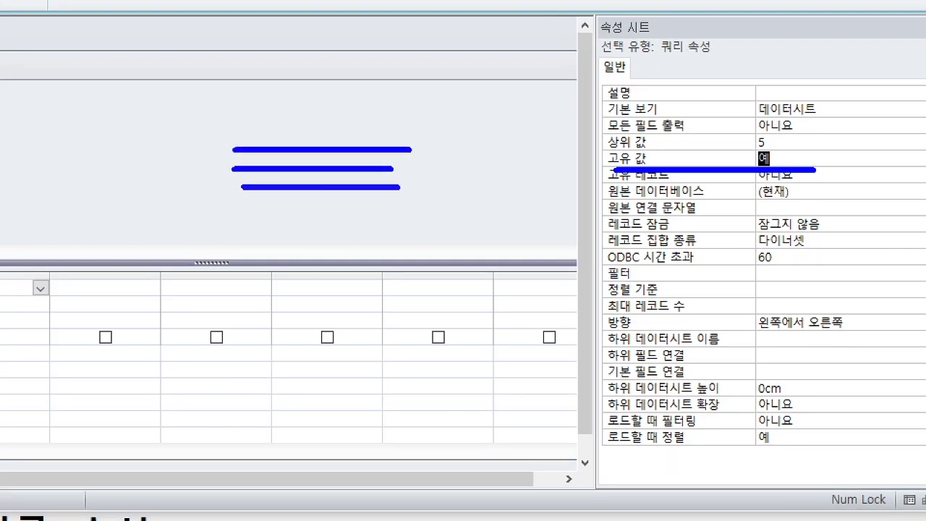
key(r)
mouse_move(215, 140)
mouse_down()
mouse_move(409, 164)
mouse_move(410, 156)
mouse_up()
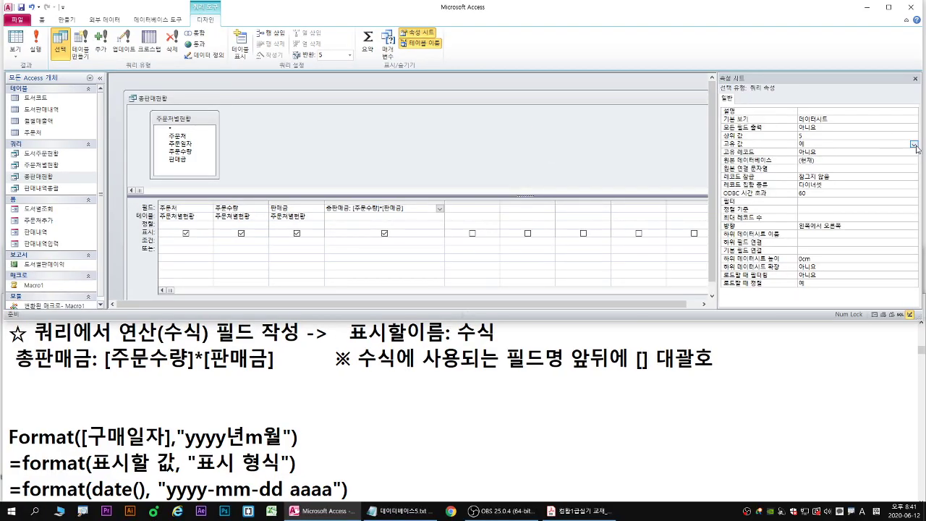
Set the query's 고유 값 property back to 아니요 and its 상위 값 property back to 모두.
click(913, 144)
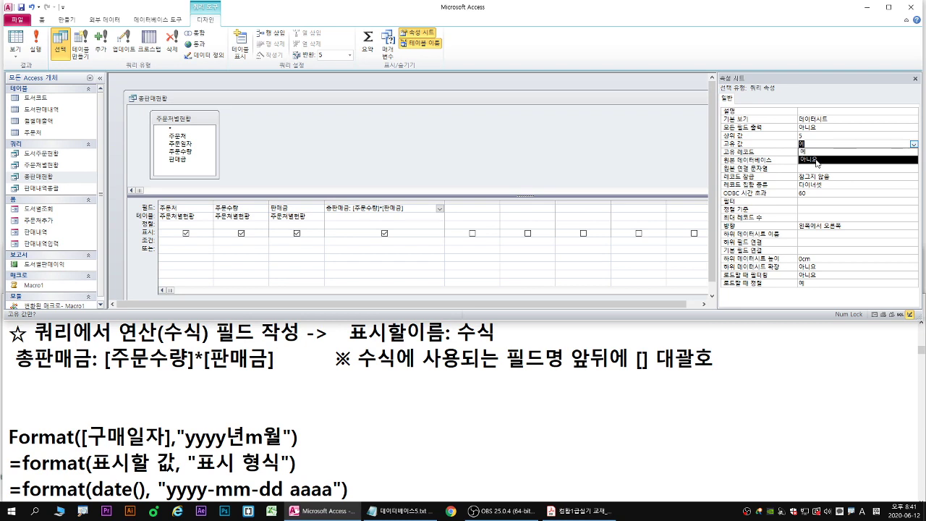
click(826, 158)
click(897, 135)
click(913, 136)
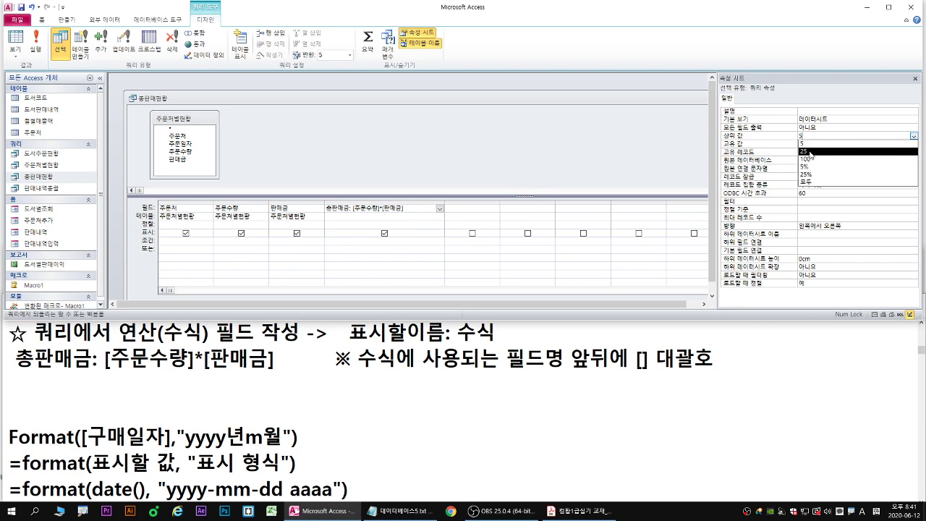
click(810, 185)
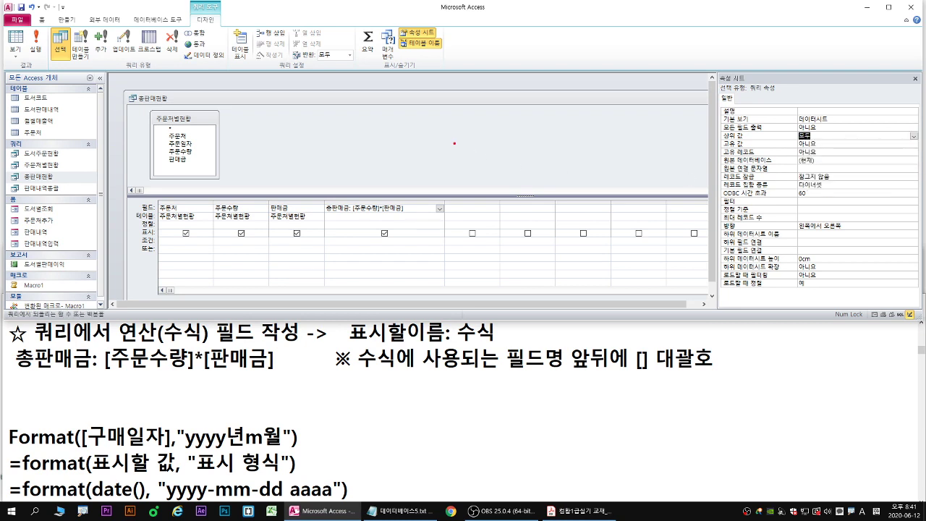
Set the 형식 property of the 총판매금 field to 통화.
drag(483, 157, 433, 146)
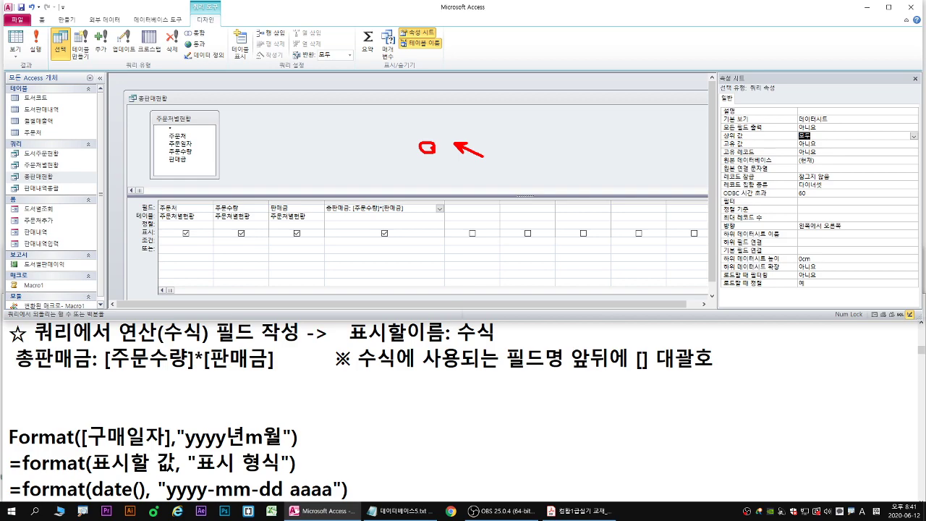
click(335, 209)
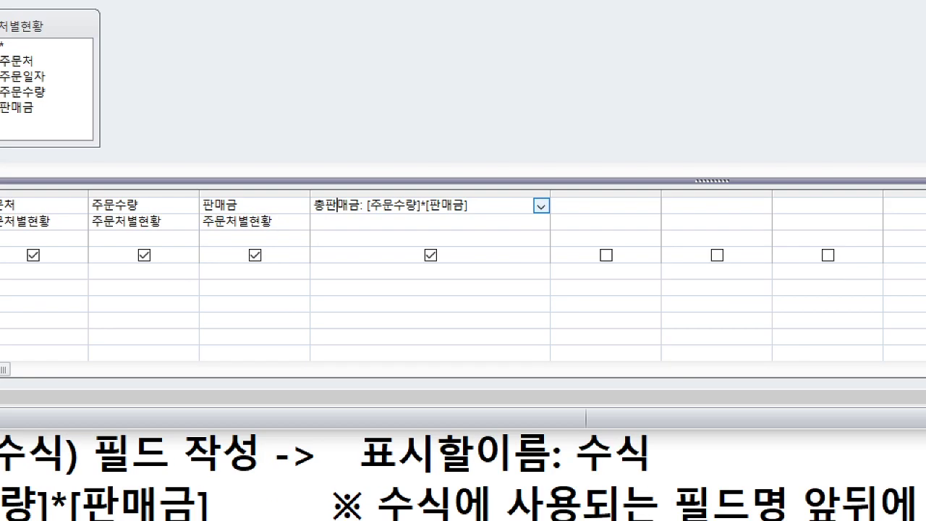
drag(317, 253, 338, 209)
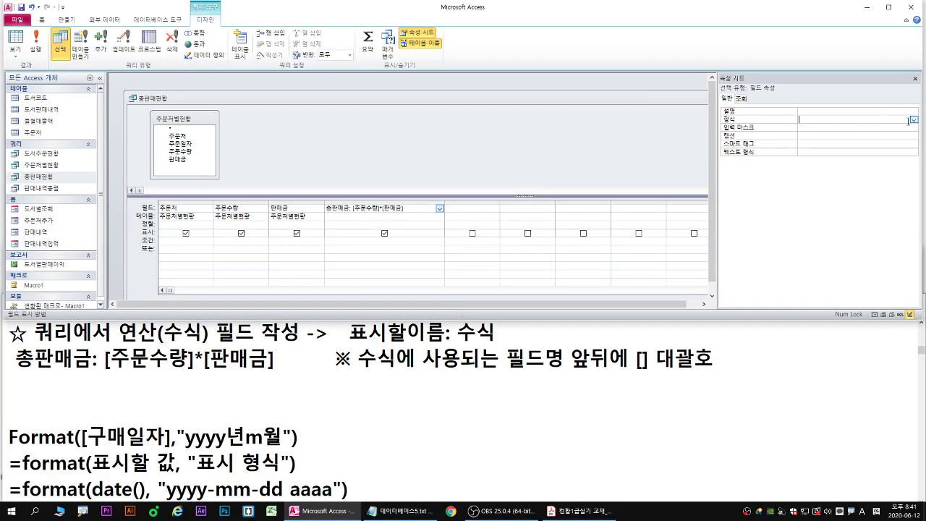
click(914, 120)
click(839, 189)
click(915, 120)
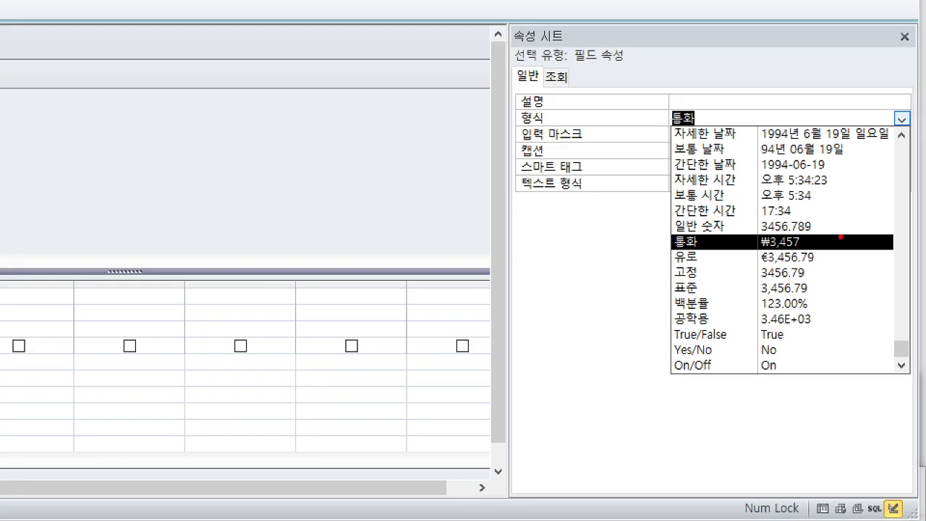
drag(840, 237, 848, 218)
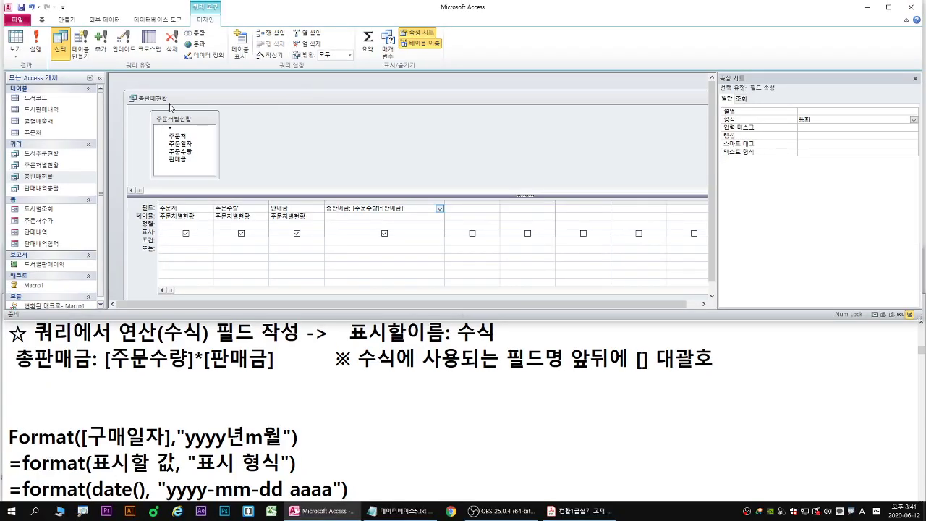
Save and close the 총판매현황 query.
right_click(151, 103)
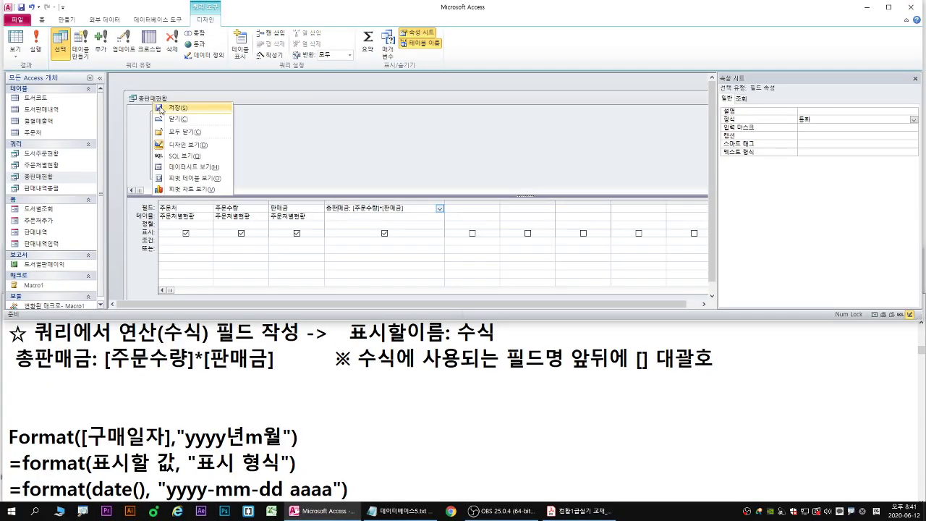
click(152, 103)
right_click(152, 103)
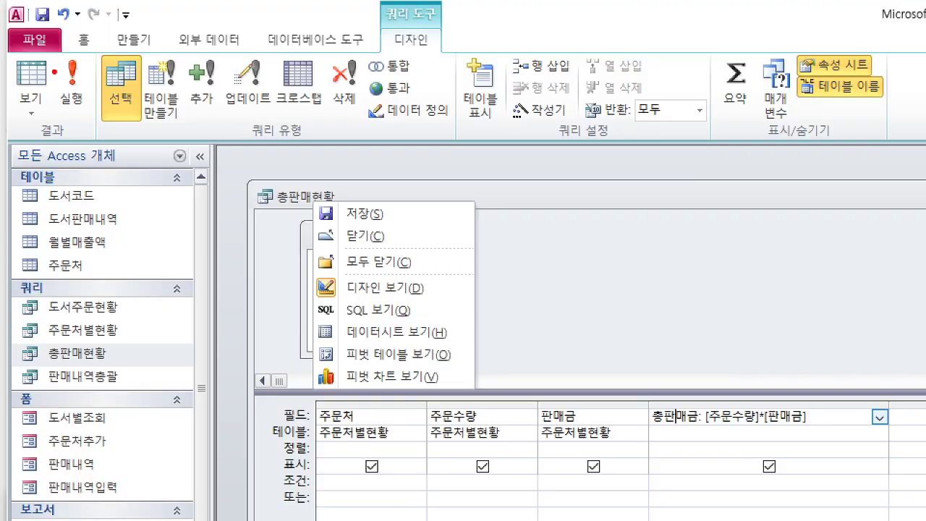
drag(49, 50, 96, 120)
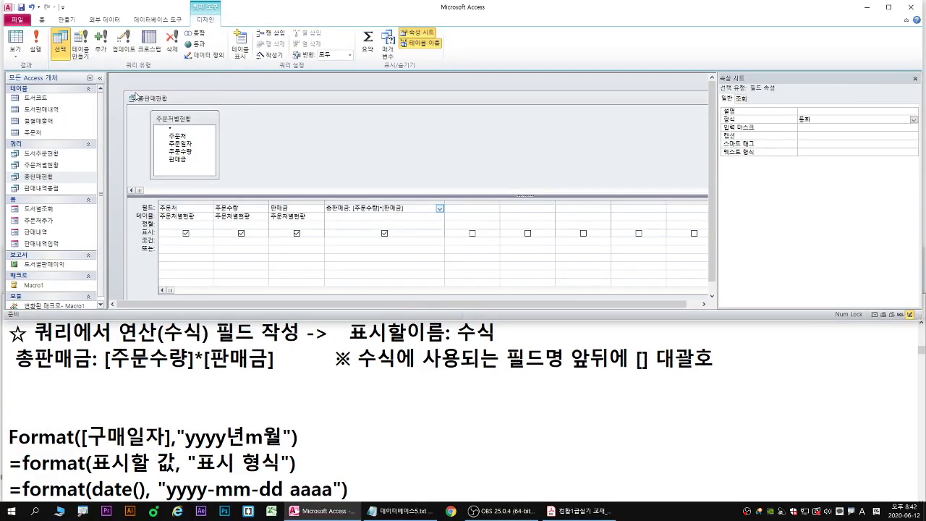
right_click(151, 99)
right_click(157, 99)
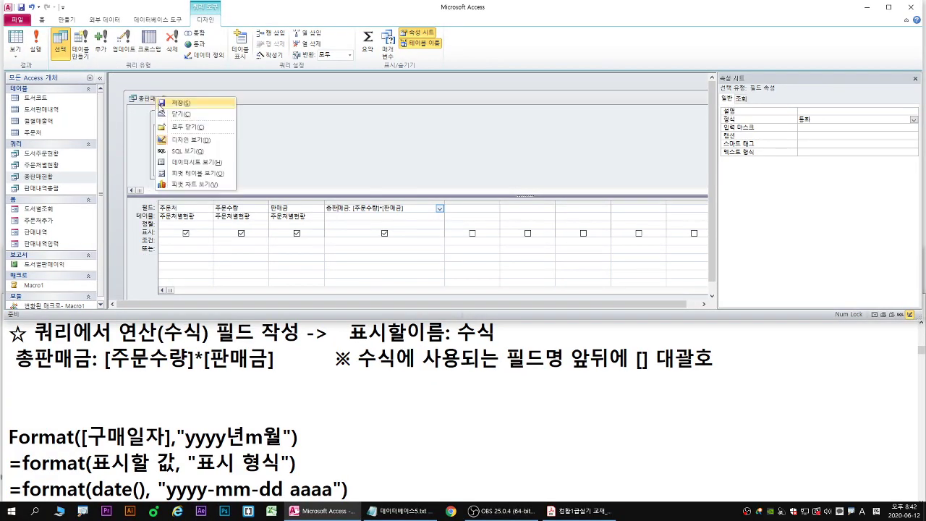
click(181, 116)
Look through the category and group filter options for the list of database objects, with 모든 Access 개체 kept.
click(90, 77)
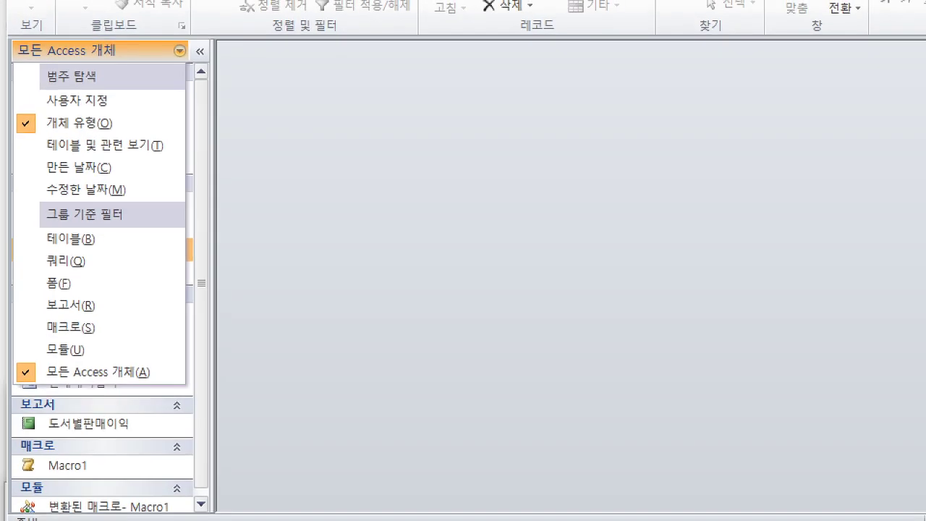
drag(175, 61, 175, 3)
drag(106, 375, 115, 400)
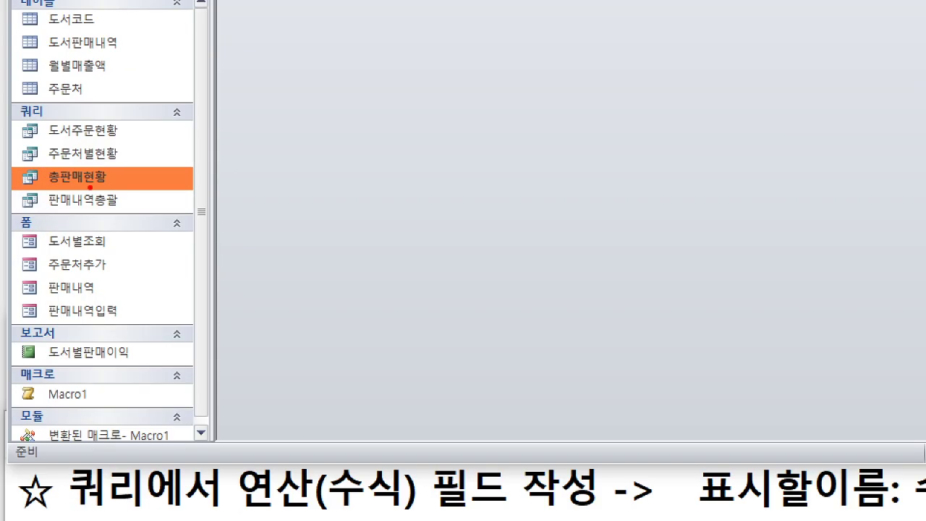
Open the 총판매현황 query's datasheet to check the 총판매금 column's currency format, and close it.
mouse_move(90, 187)
mouse_down()
mouse_move(101, 208)
mouse_move(119, 190)
mouse_up()
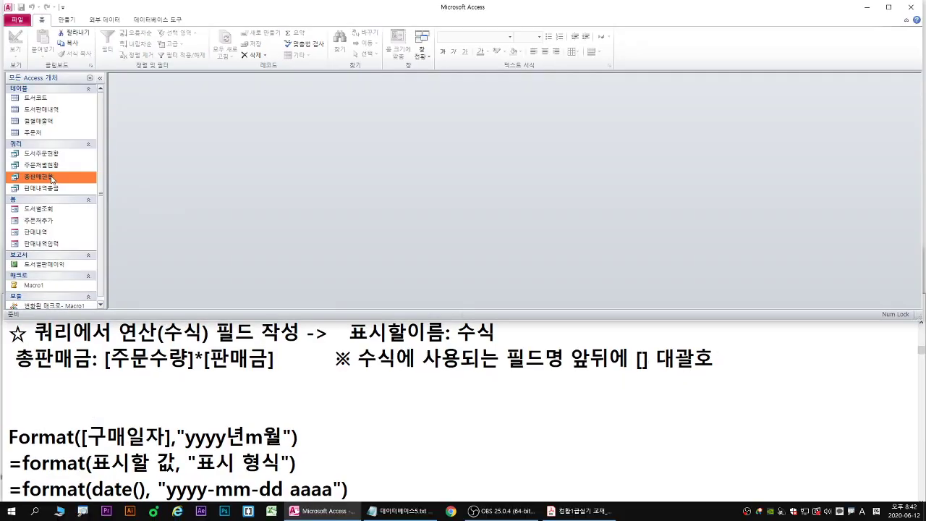
double_click(50, 179)
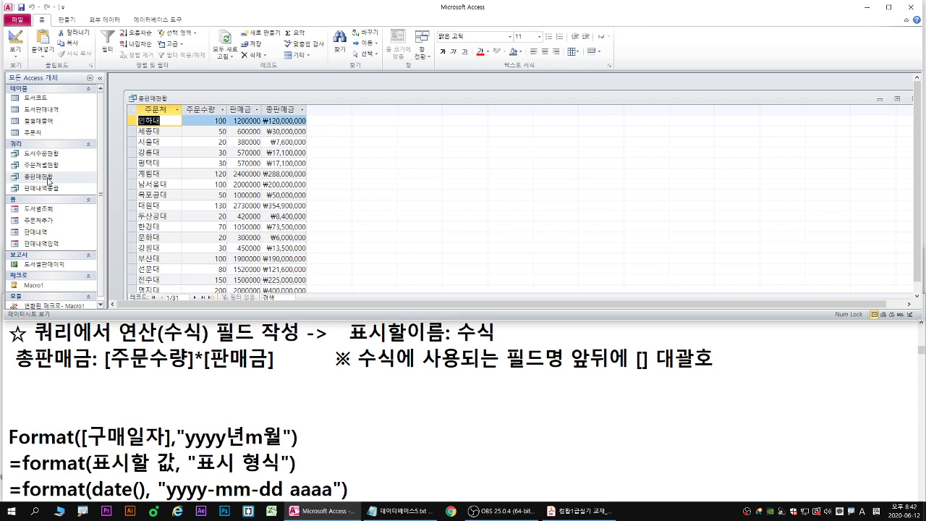
right_click(159, 101)
click(185, 120)
Open the database 연습37.accdb from the 데이터베이스5강 folder.
click(17, 19)
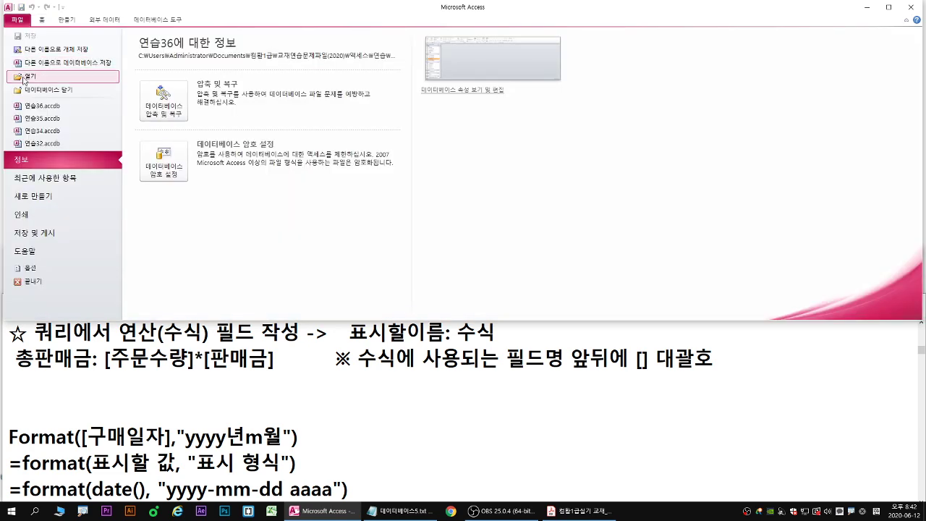
click(36, 71)
click(131, 188)
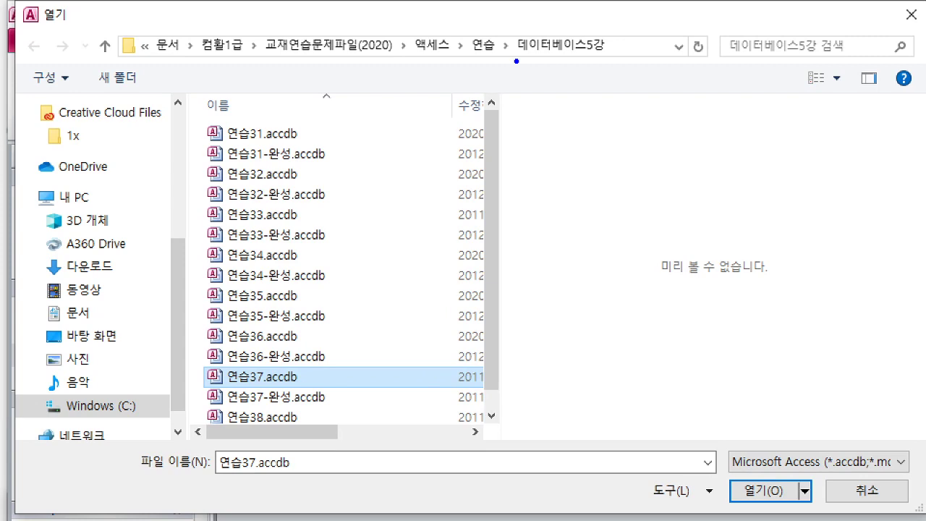
drag(517, 61, 626, 61)
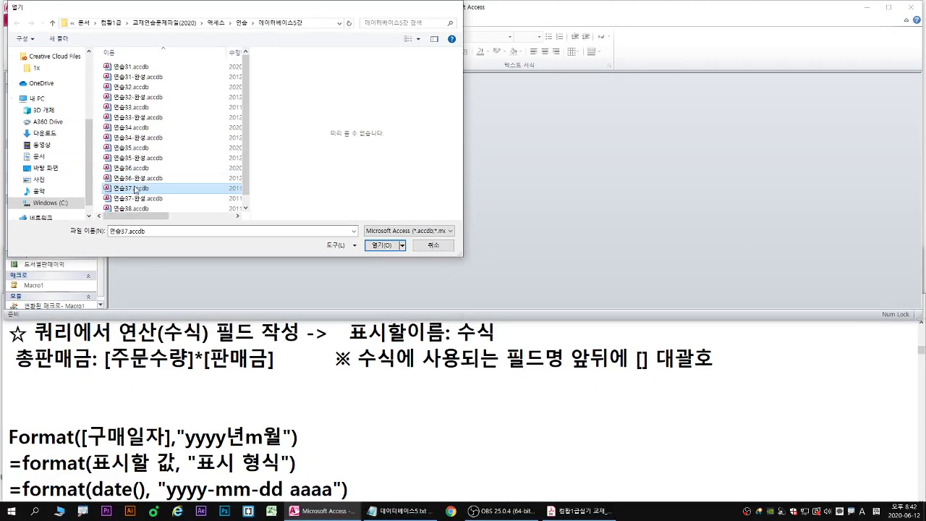
double_click(299, 376)
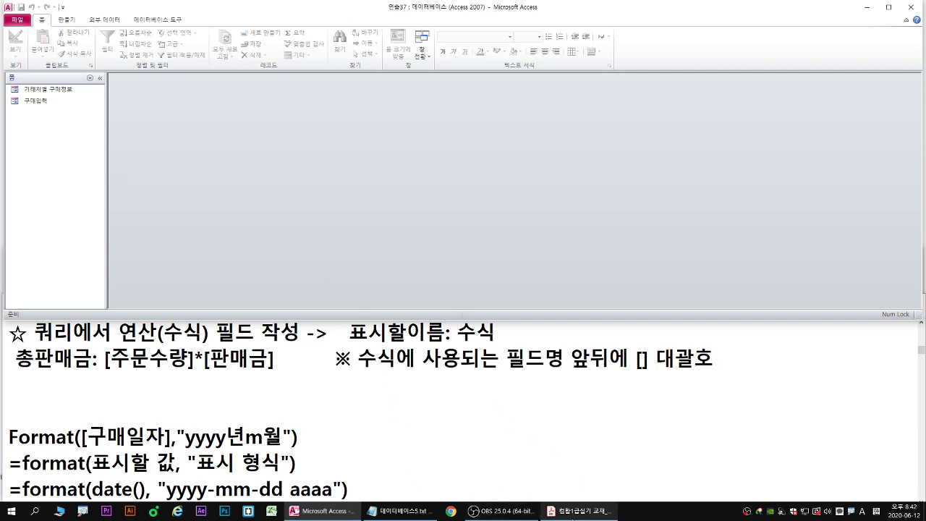
Switch to the textbook PDF in Acrobat Reader and examine which fields 문제1 assigns to the crosstab query's rows, columns and values.
click(579, 511)
double_click(447, 260)
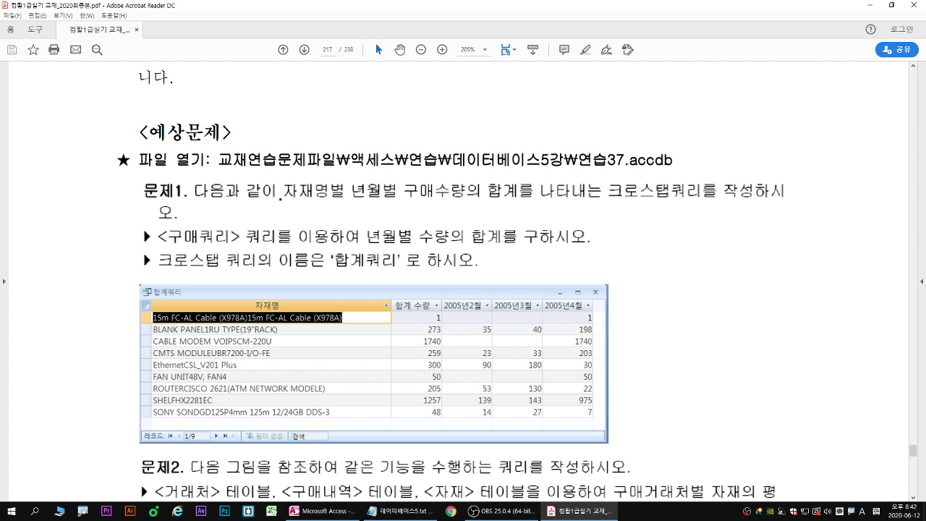
drag(280, 199, 343, 201)
drag(351, 199, 514, 200)
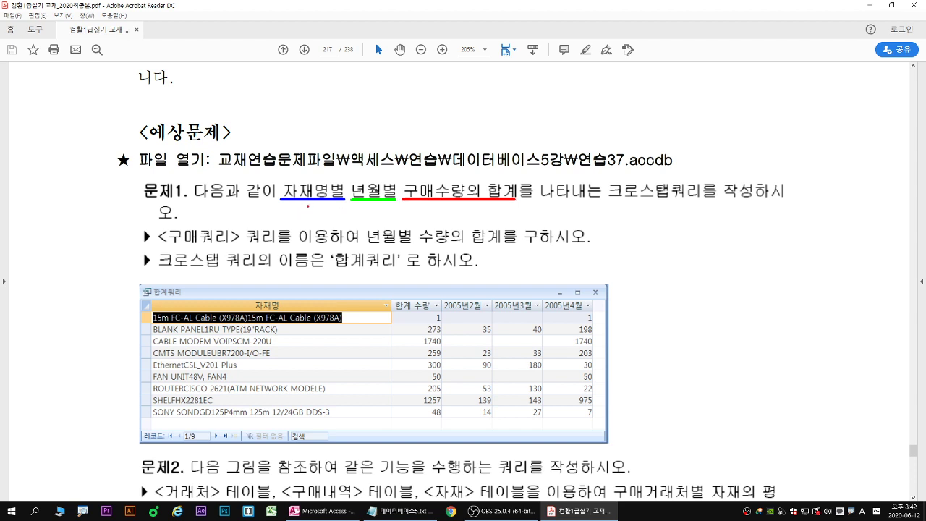
mouse_move(308, 201)
mouse_down()
mouse_move(308, 217)
mouse_move(323, 212)
mouse_up()
drag(324, 204, 328, 228)
drag(370, 206, 383, 226)
drag(375, 226, 391, 230)
mouse_move(454, 208)
mouse_down()
mouse_move(467, 219)
mouse_move(457, 226)
mouse_up()
drag(463, 214, 467, 226)
drag(472, 220, 477, 227)
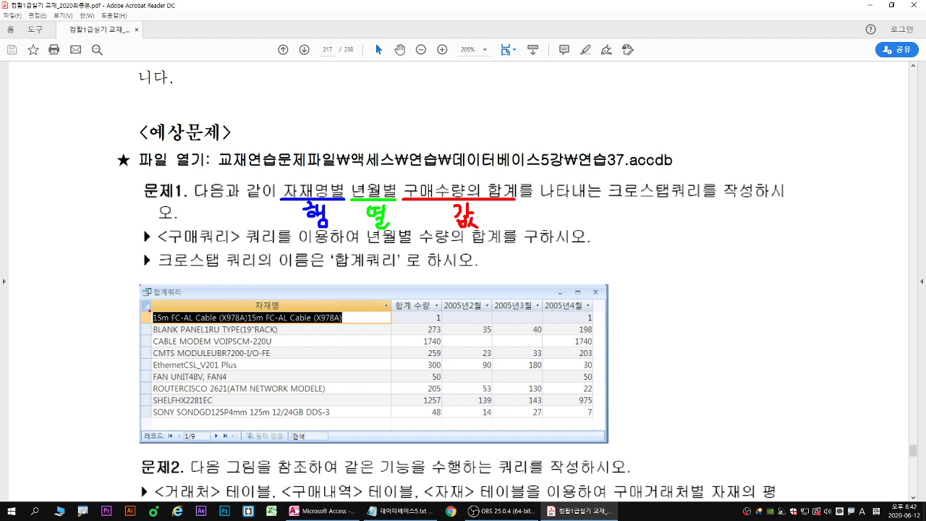
key(Escape)
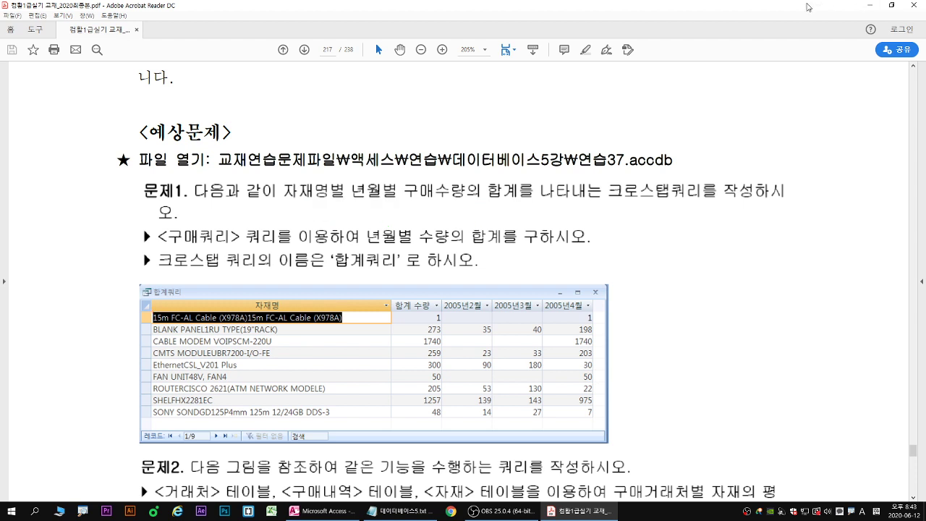
Restore the PDF window to its smaller size with 문제1 in view, and switch back to Access with 연습37 open.
double_click(808, 7)
scroll(467, 365, down, 2)
click(411, 238)
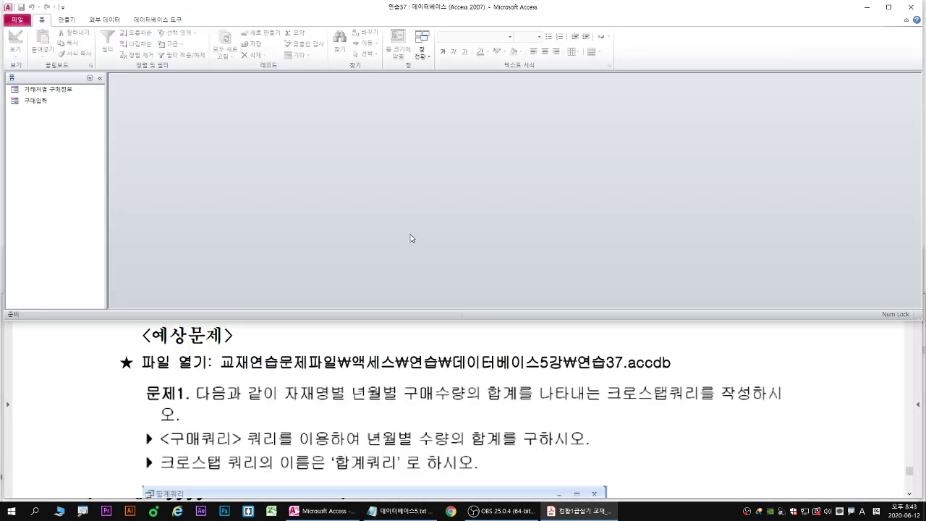
Start the crosstab query wizard to create a new query.
click(67, 20)
click(138, 49)
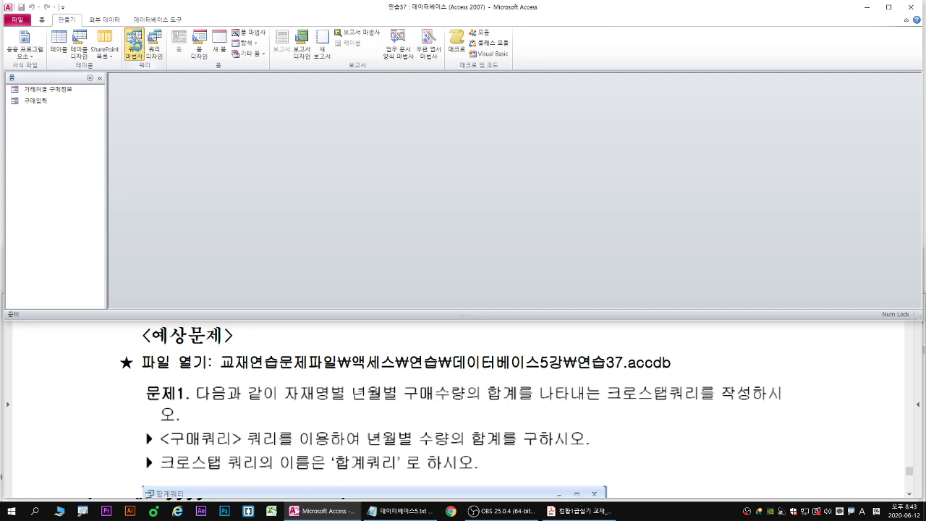
drag(433, 82, 195, 88)
click(244, 110)
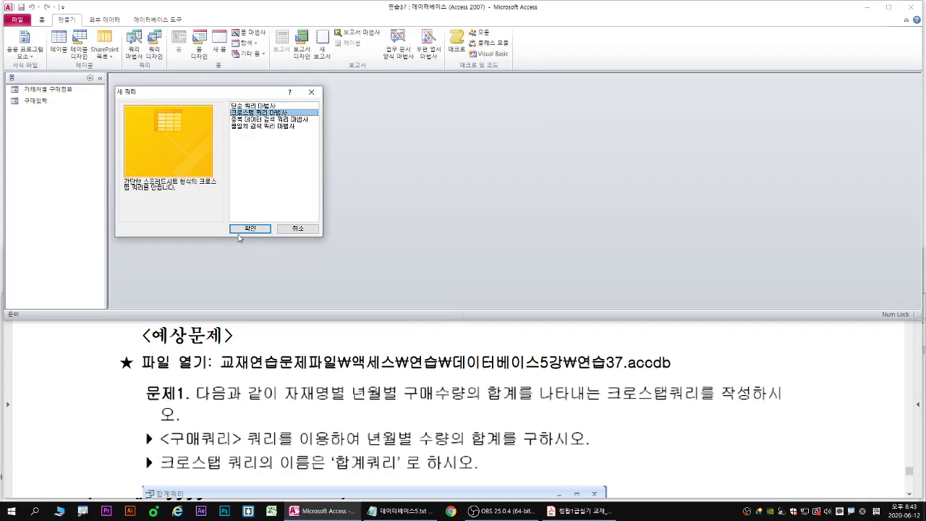
click(490, 373)
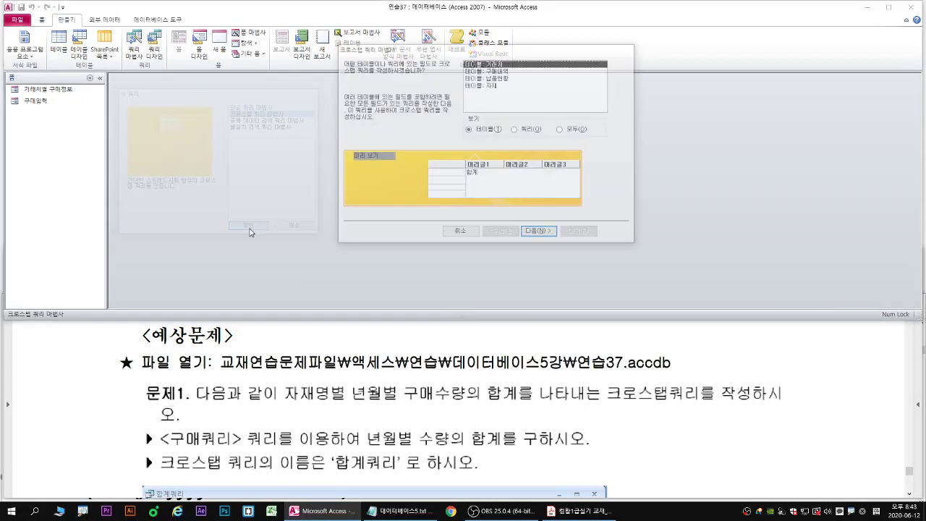
drag(429, 48, 202, 115)
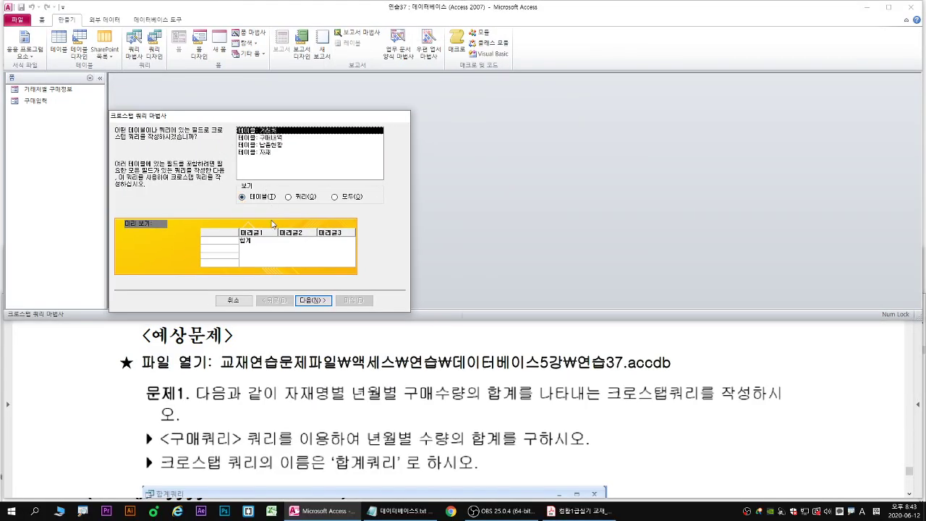
Use the 구매쿼리 query as the source of the crosstab query, as the exercise requires.
click(118, 469)
scroll(90, 424, down, 1)
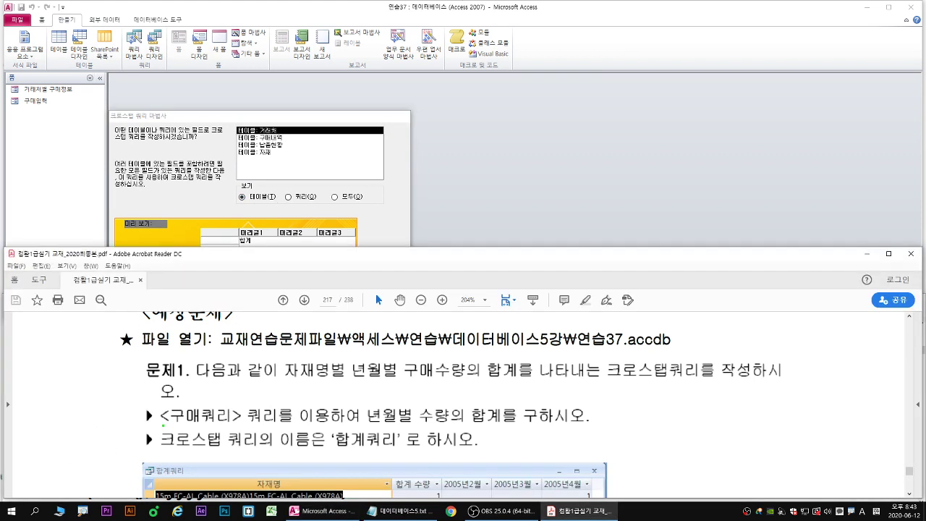
drag(161, 425, 523, 421)
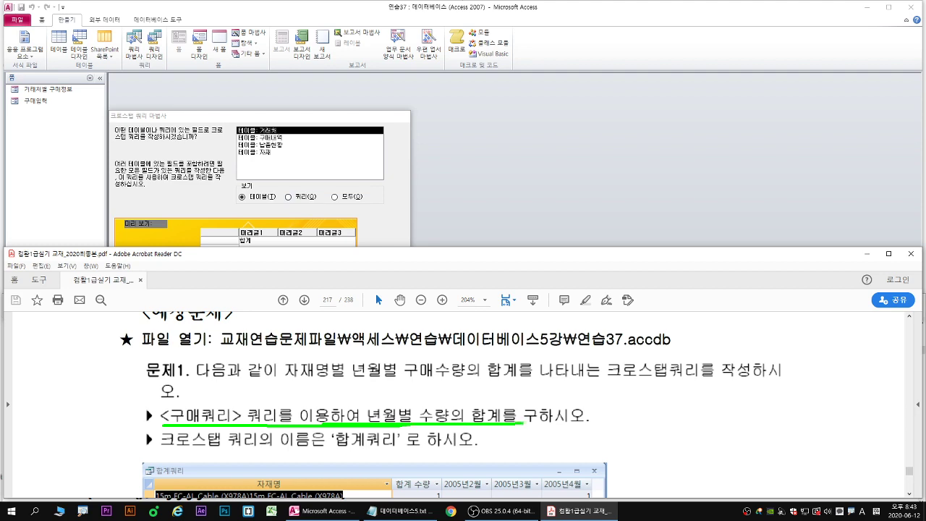
key(Escape)
click(288, 196)
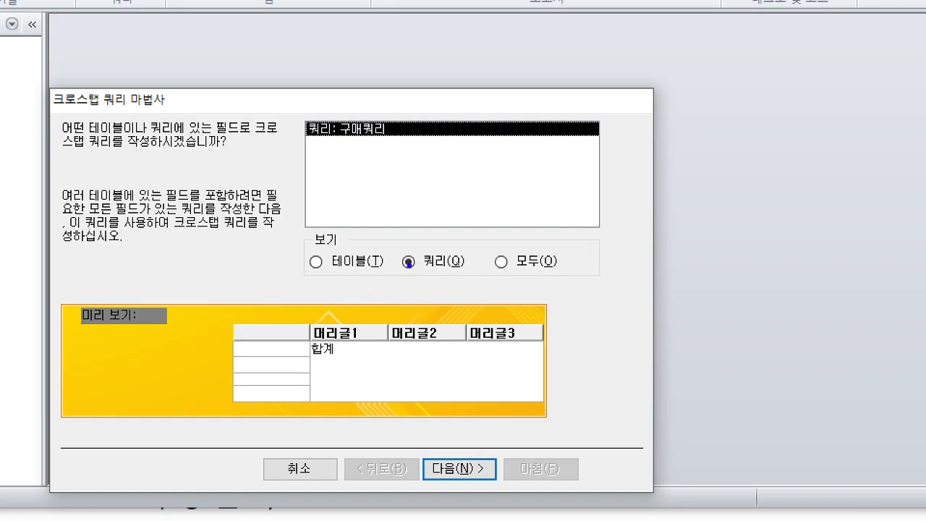
drag(290, 196, 276, 214)
drag(361, 137, 353, 168)
drag(464, 481, 489, 470)
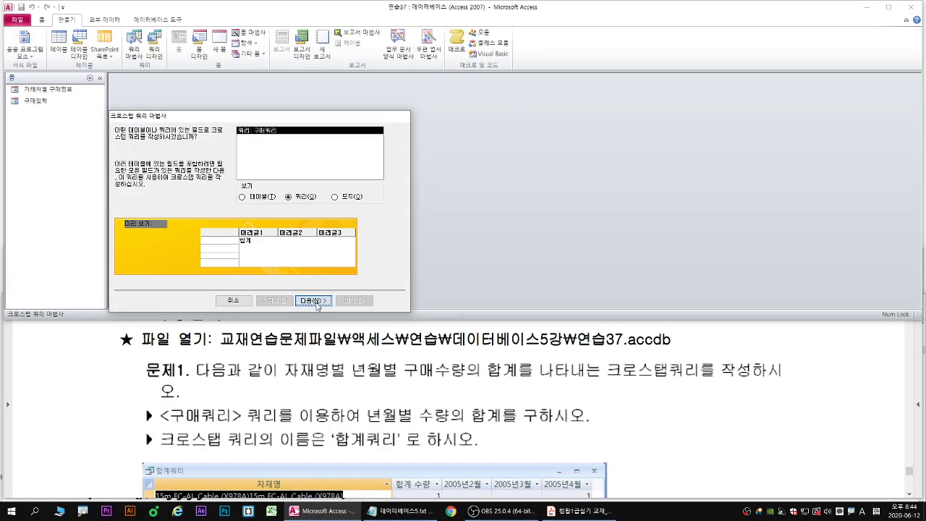
click(458, 468)
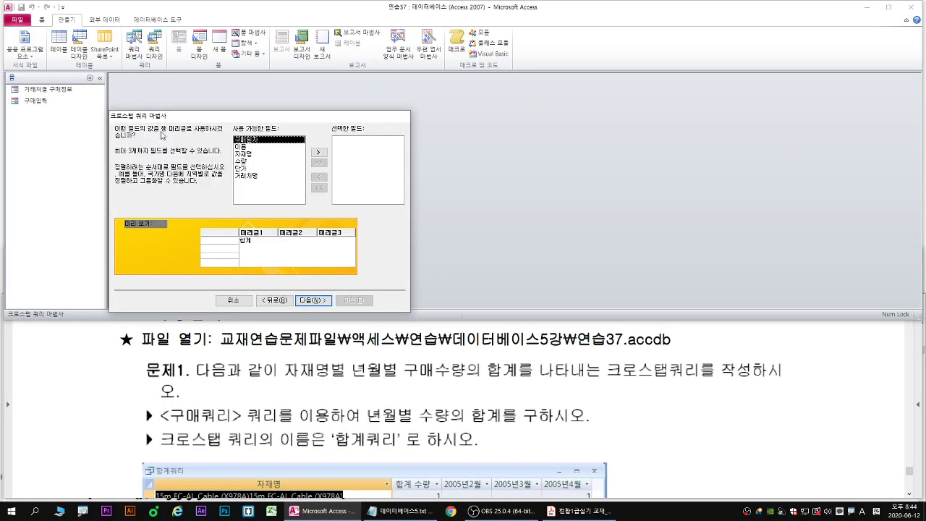
Set 자재명 as the row heading field of the crosstab query.
drag(162, 133, 211, 134)
double_click(243, 154)
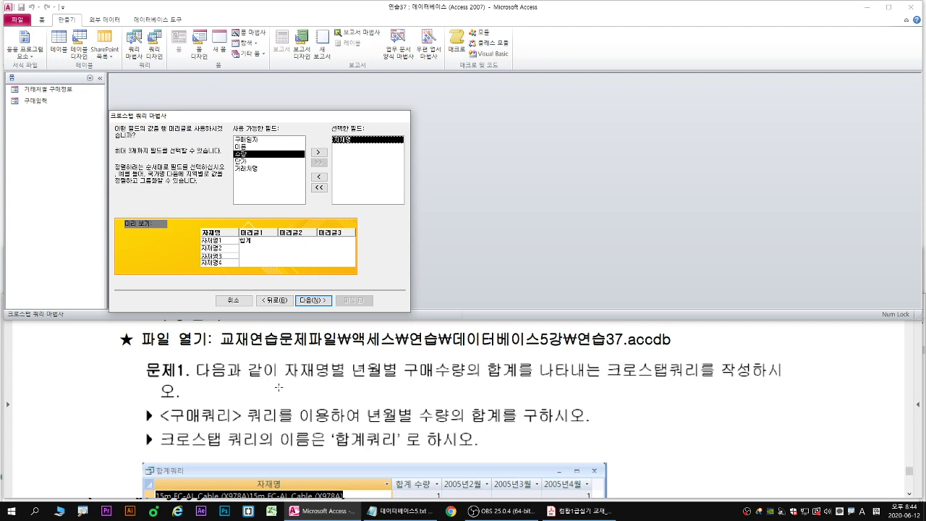
click(314, 302)
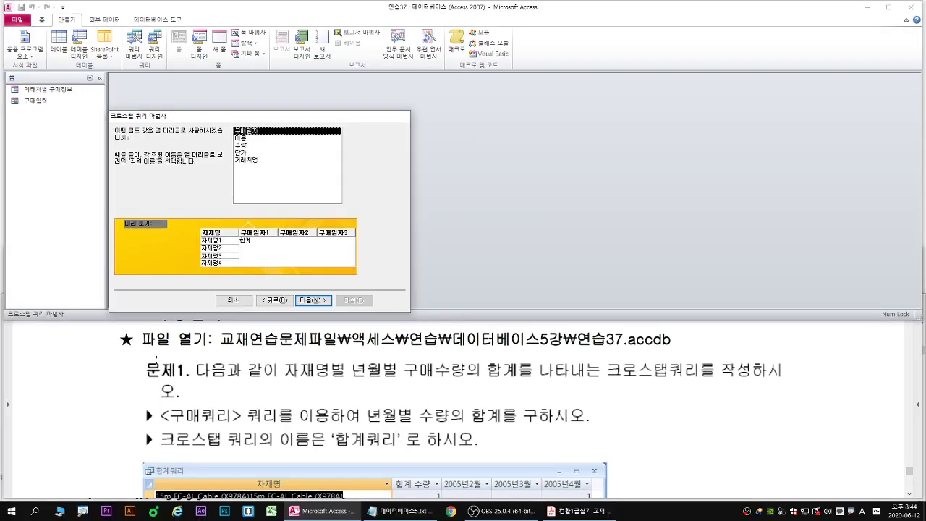
Check the column headings in the textbook's sample result and set 구매일자 as the crosstab query's column heading field.
click(156, 359)
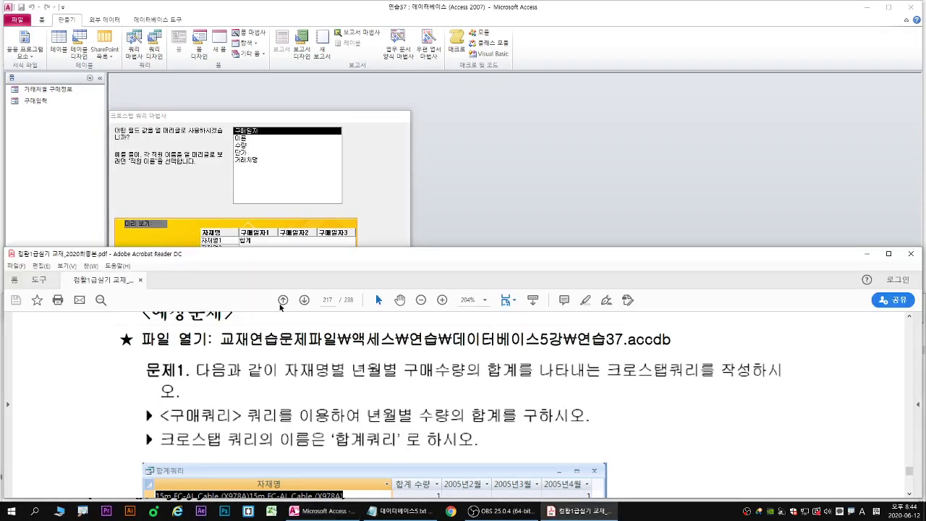
key(super+Up)
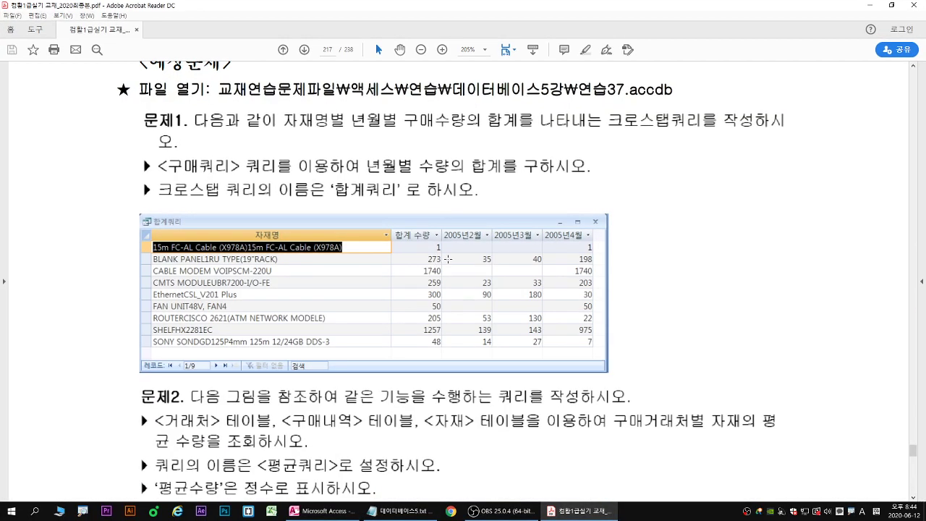
drag(352, 131, 397, 130)
mouse_move(387, 225)
mouse_down()
mouse_move(481, 247)
mouse_move(597, 245)
mouse_up()
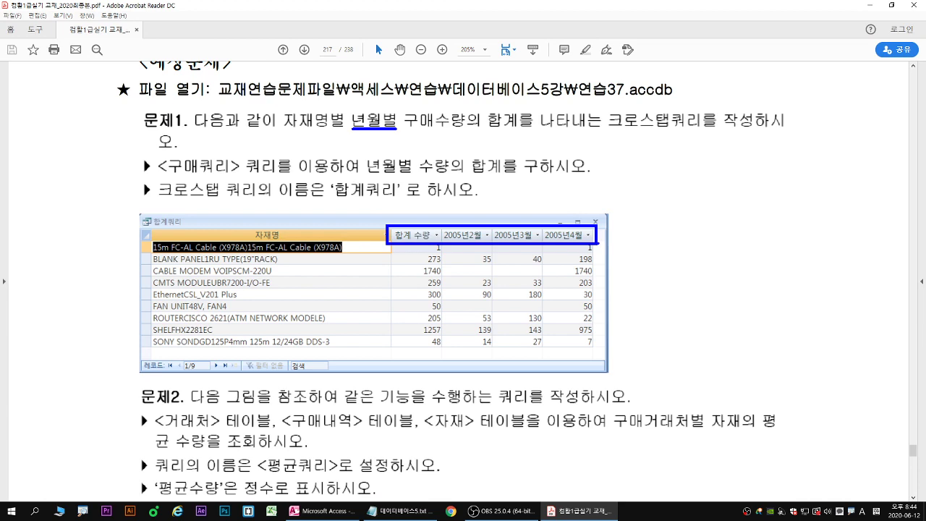
key(Escape)
double_click(800, 6)
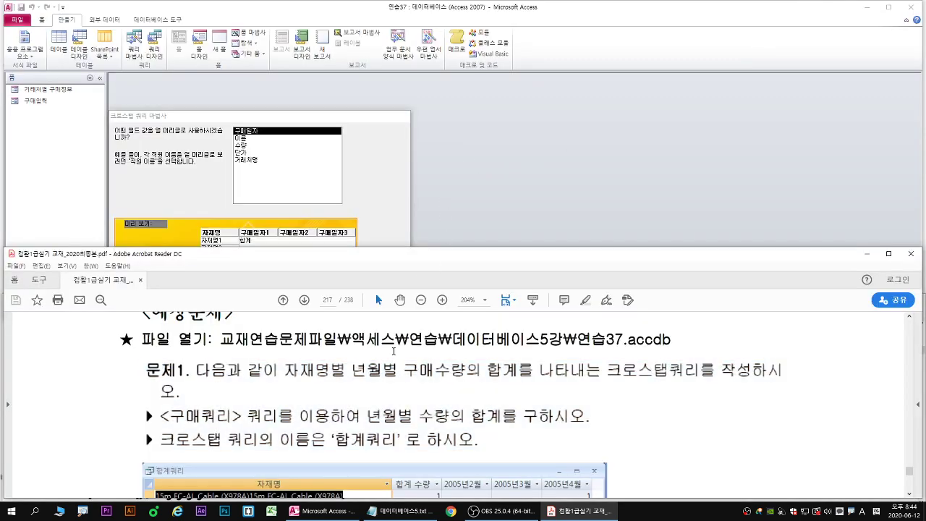
click(255, 131)
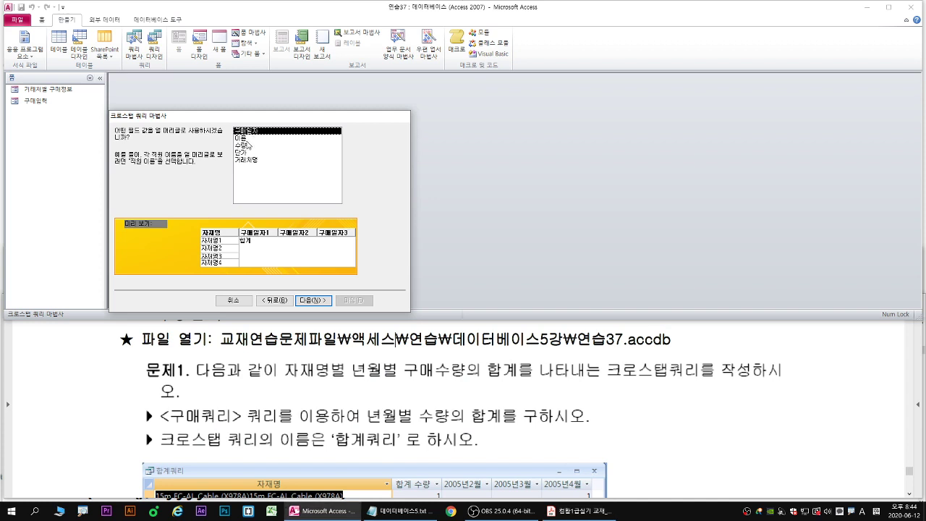
click(249, 138)
click(244, 153)
click(243, 159)
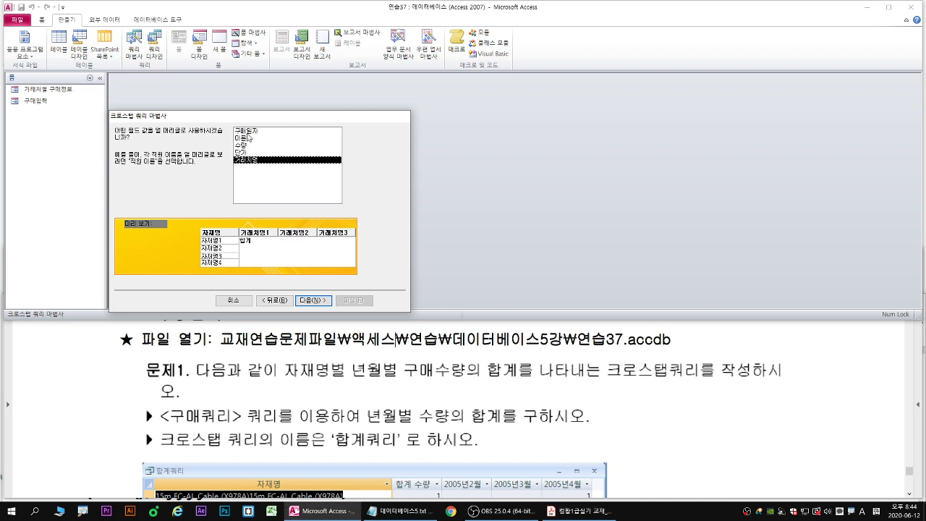
click(249, 133)
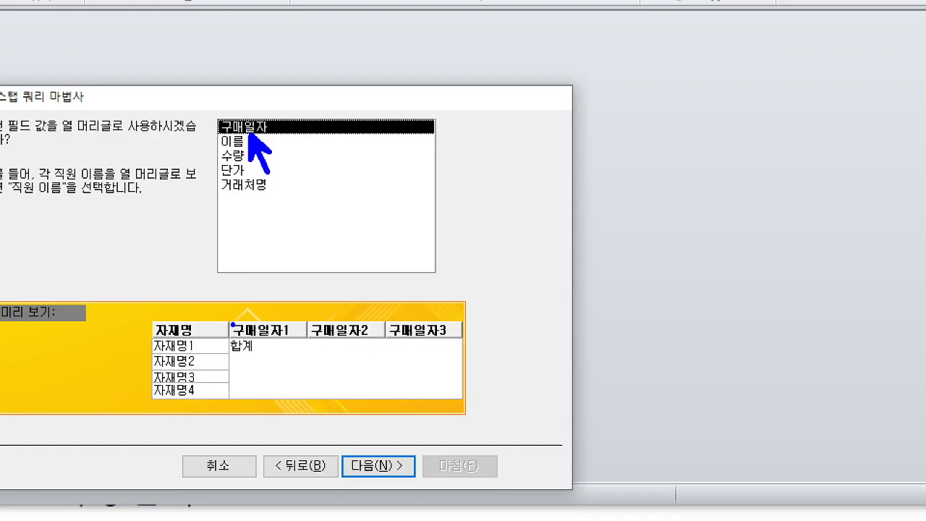
mouse_move(224, 319)
mouse_down()
mouse_move(441, 350)
mouse_move(467, 340)
mouse_up()
drag(376, 467, 410, 466)
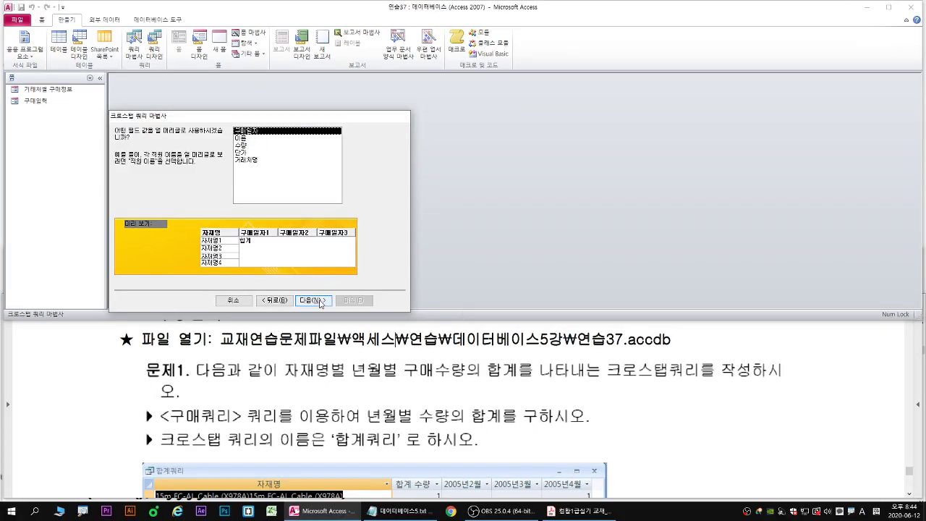
click(313, 300)
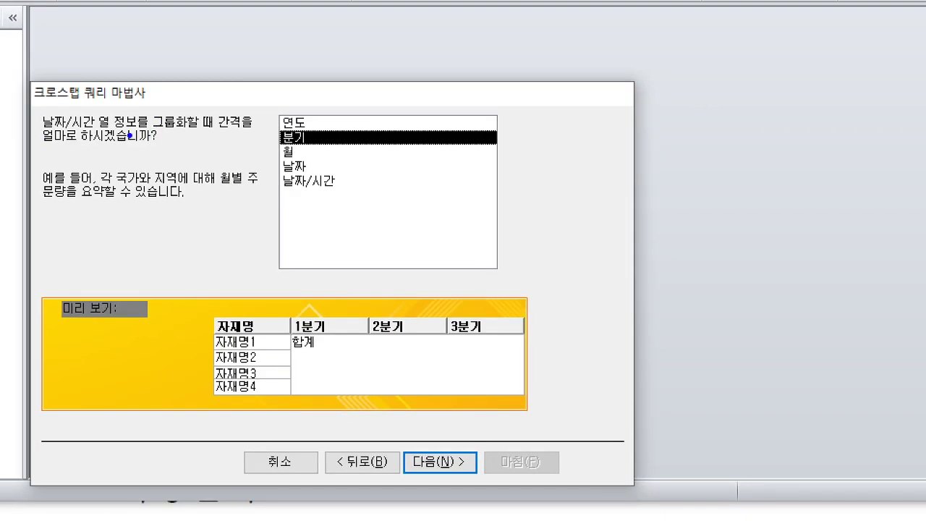
Try the 월, 연도 and 분기 intervals for grouping the 구매일자 columns, comparing them with the sample result.
drag(150, 131, 247, 132)
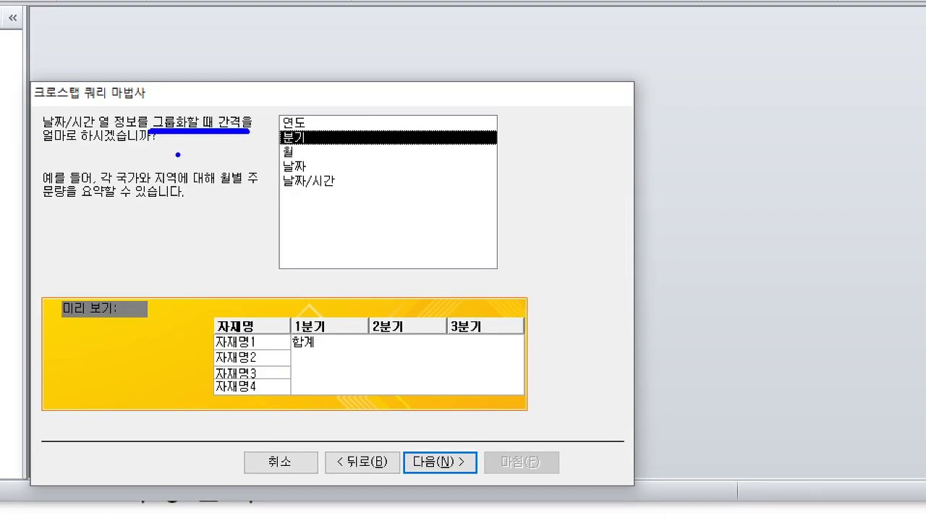
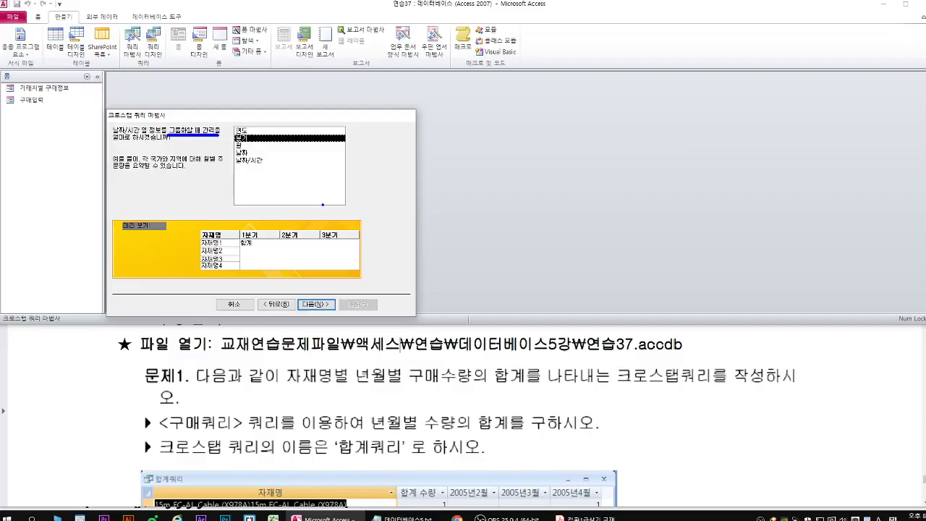
click(241, 145)
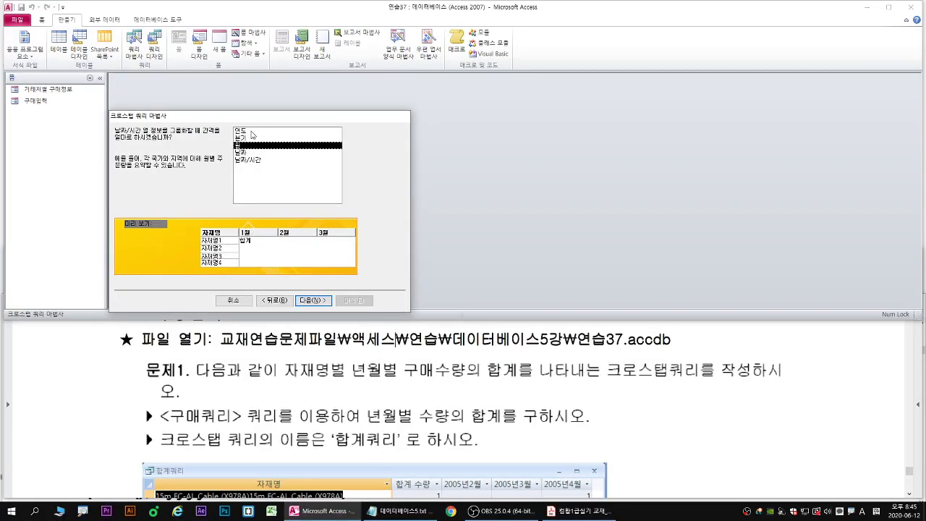
click(251, 132)
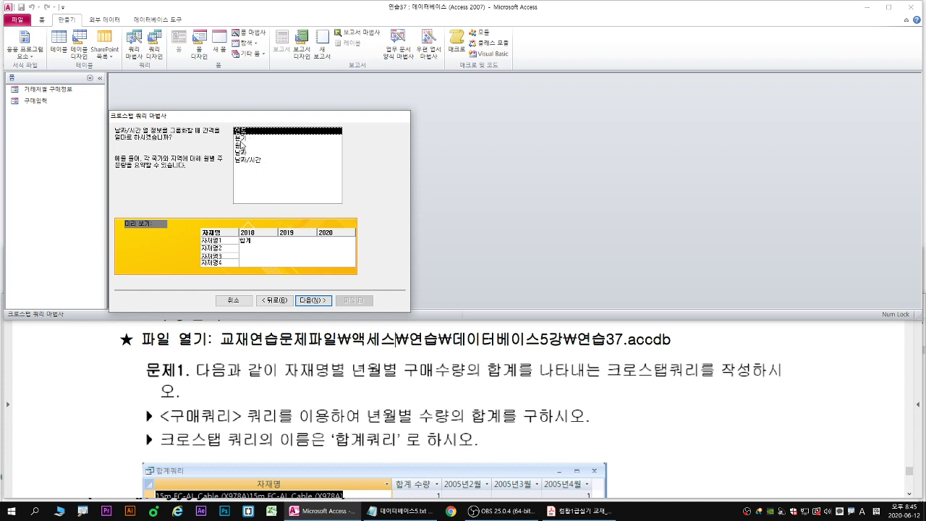
click(240, 145)
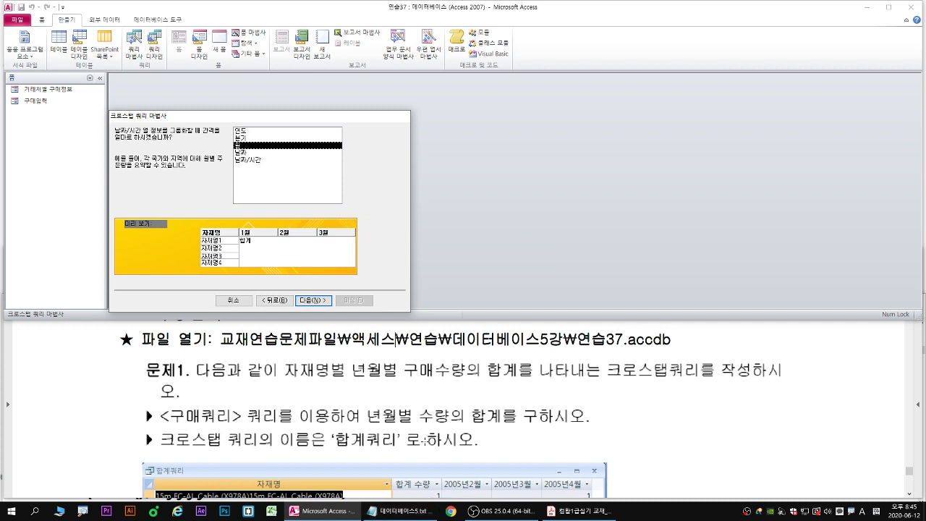
scroll(431, 379, down, 3)
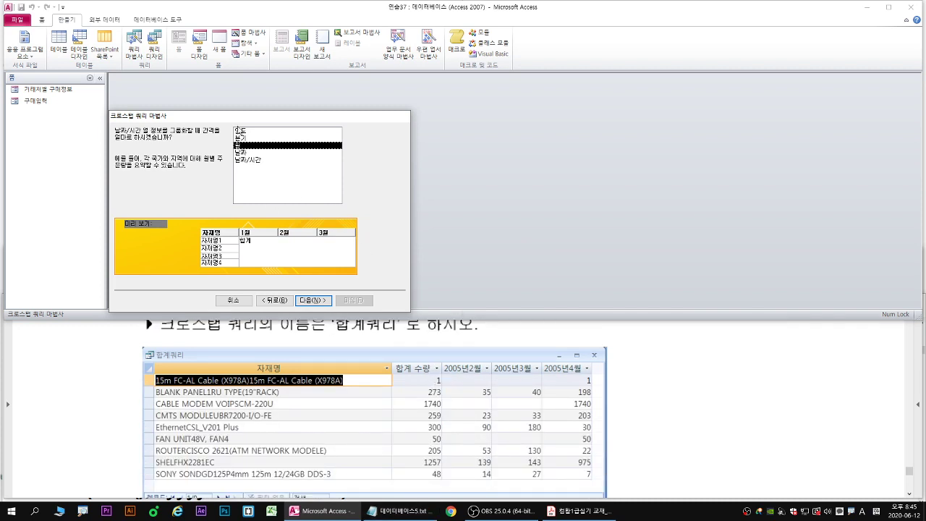
click(241, 131)
click(239, 145)
click(241, 131)
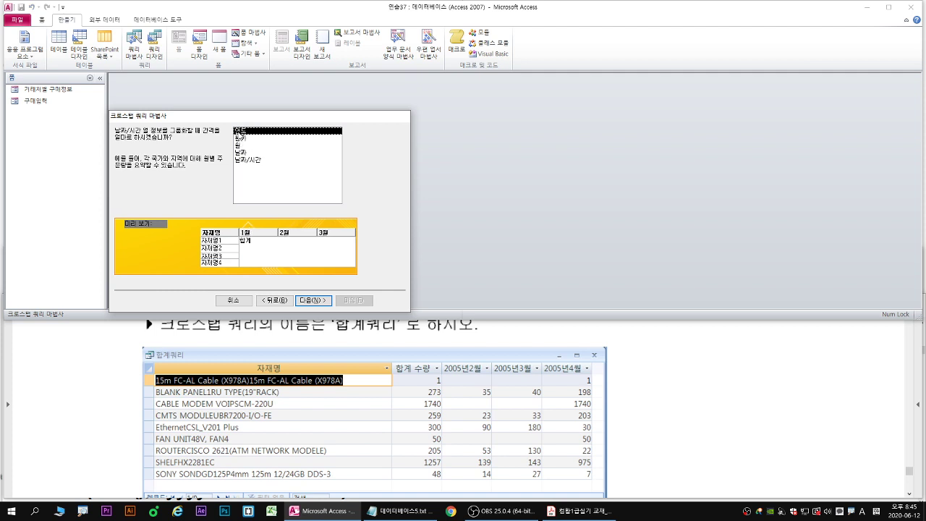
click(245, 145)
click(243, 132)
click(241, 138)
click(241, 145)
click(242, 132)
click(243, 138)
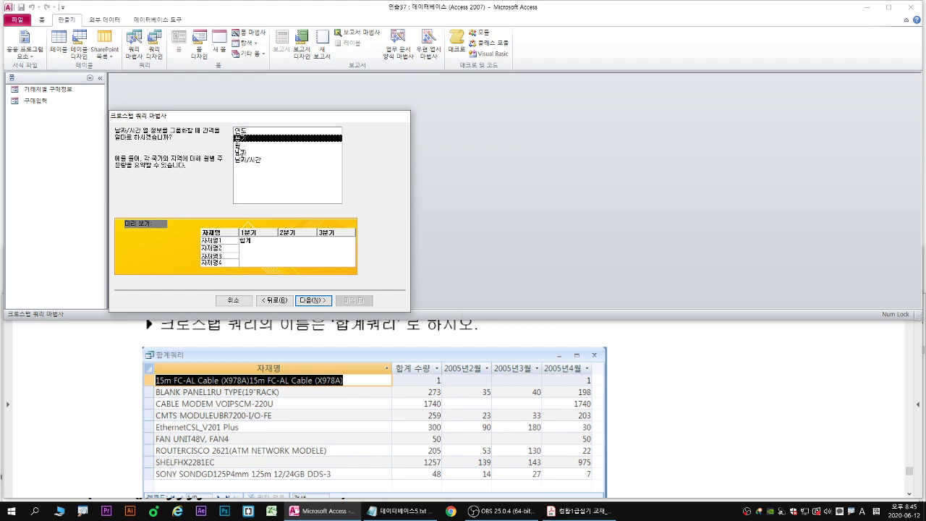
Group the 구매일자 column headings by the 날짜 interval and continue to the value settings.
click(243, 146)
click(243, 153)
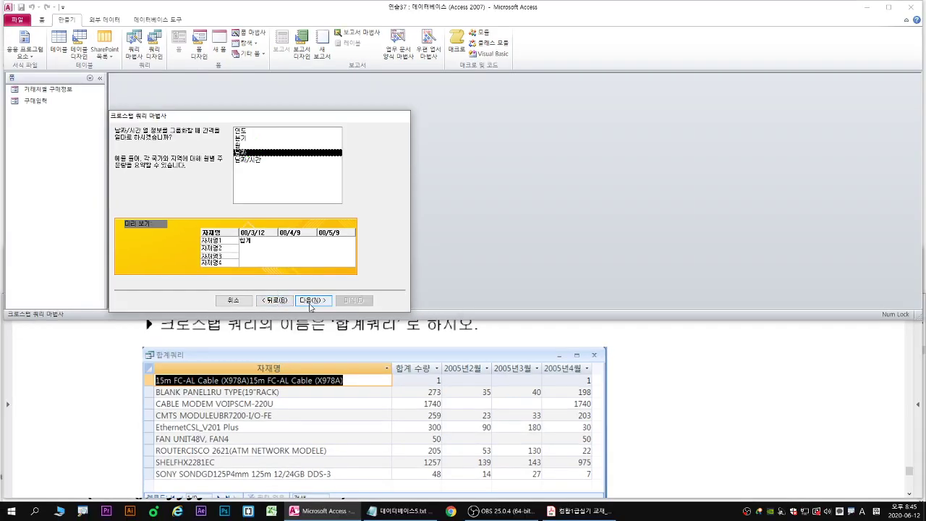
click(384, 448)
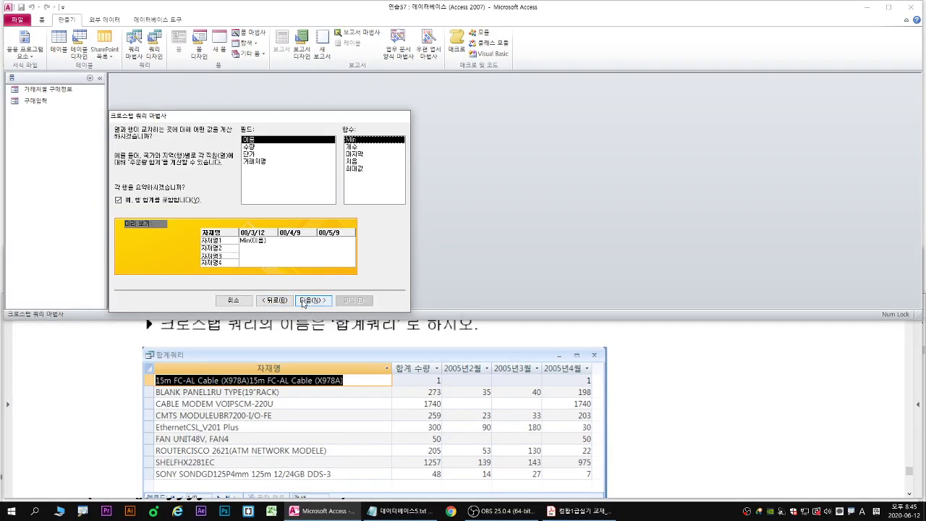
Choose the 수량 field with the 총계 function as the value calculated at each row and column intersection.
click(111, 363)
scroll(111, 364, up, 2)
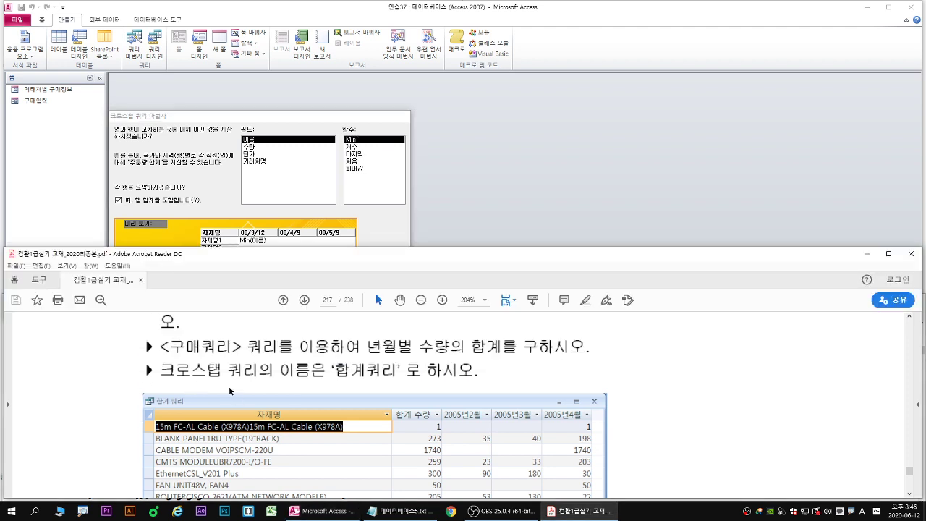
click(247, 147)
click(351, 187)
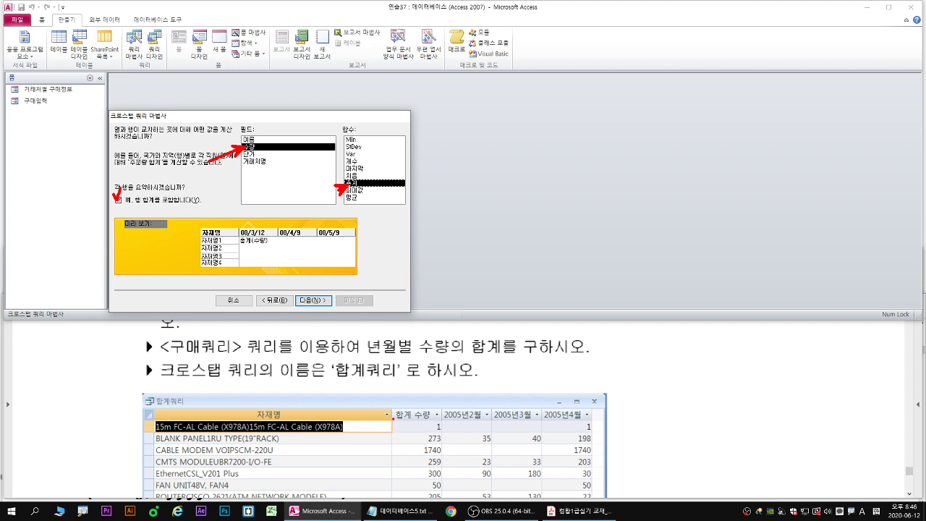
mouse_move(389, 406)
mouse_down()
mouse_move(443, 515)
mouse_move(443, 501)
mouse_up()
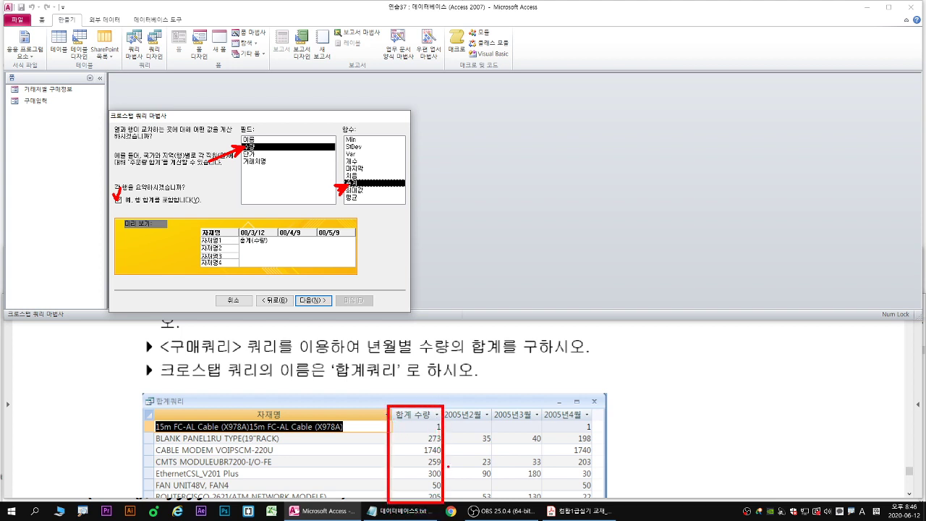
drag(394, 445, 600, 444)
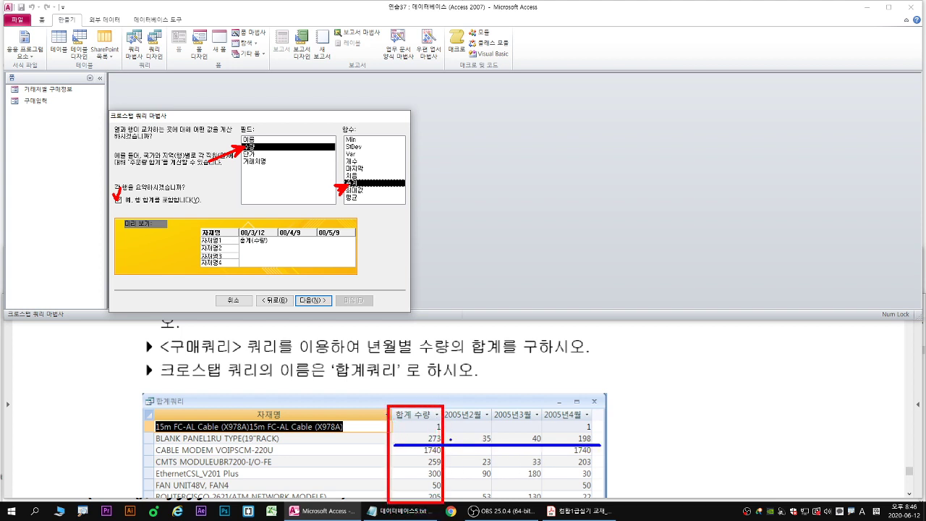
drag(400, 432, 433, 442)
key(g)
key(e)
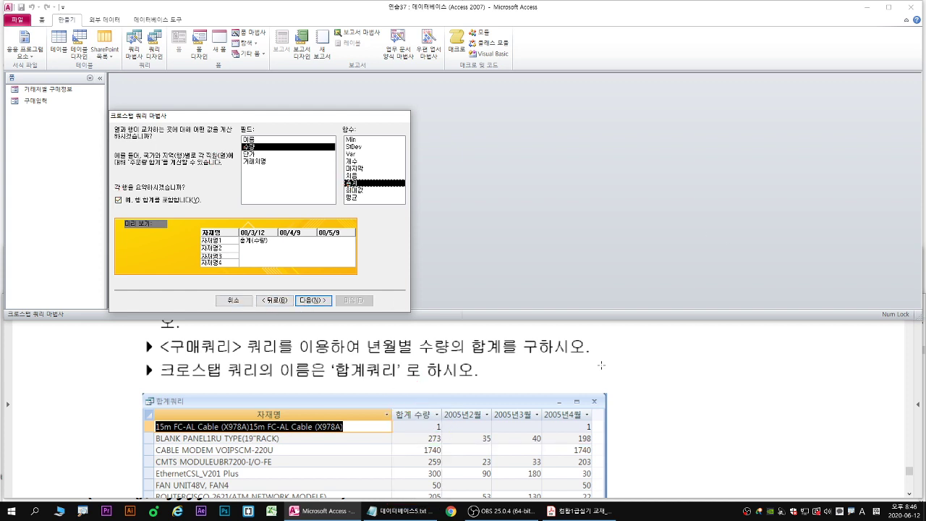
Examine how the 합계 수량 column totals each row's monthly quantities in the textbook's sample result.
click(579, 510)
double_click(618, 257)
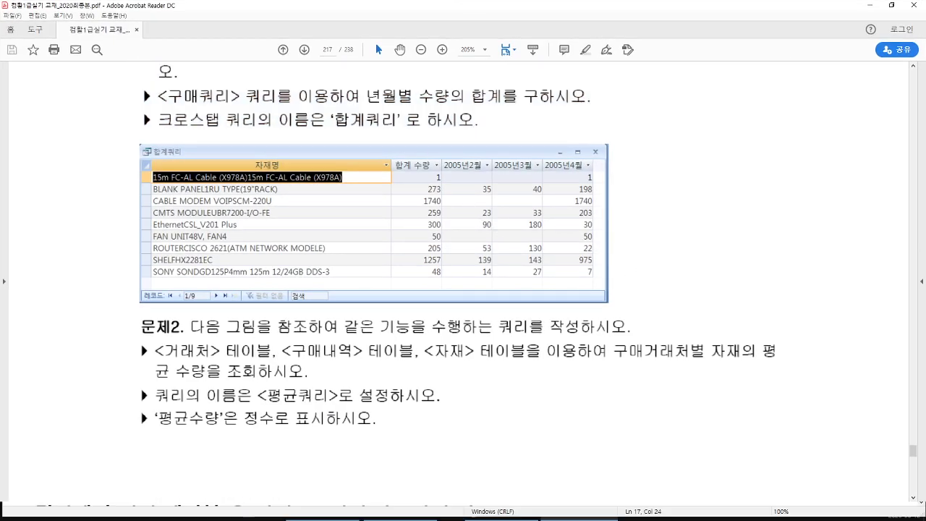
drag(443, 195, 600, 195)
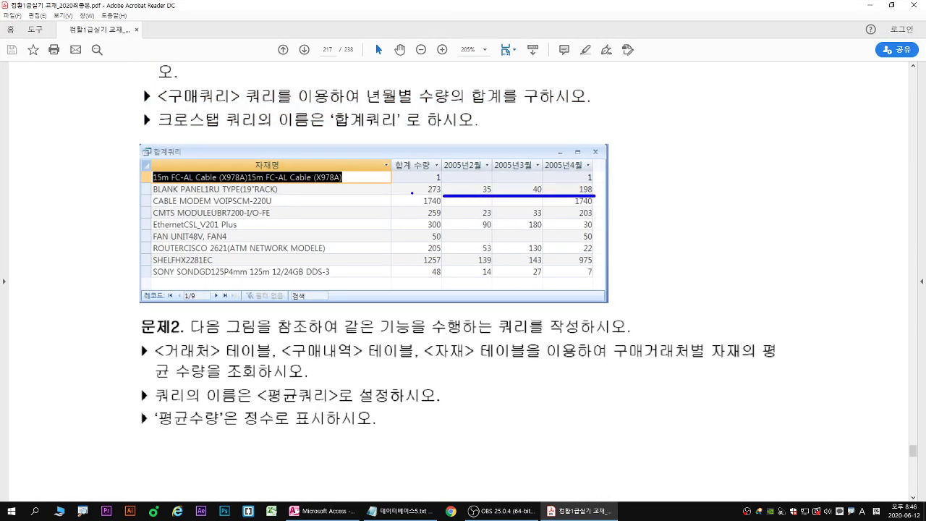
key(r)
mouse_move(405, 181)
mouse_down()
mouse_move(443, 196)
mouse_move(596, 217)
mouse_up()
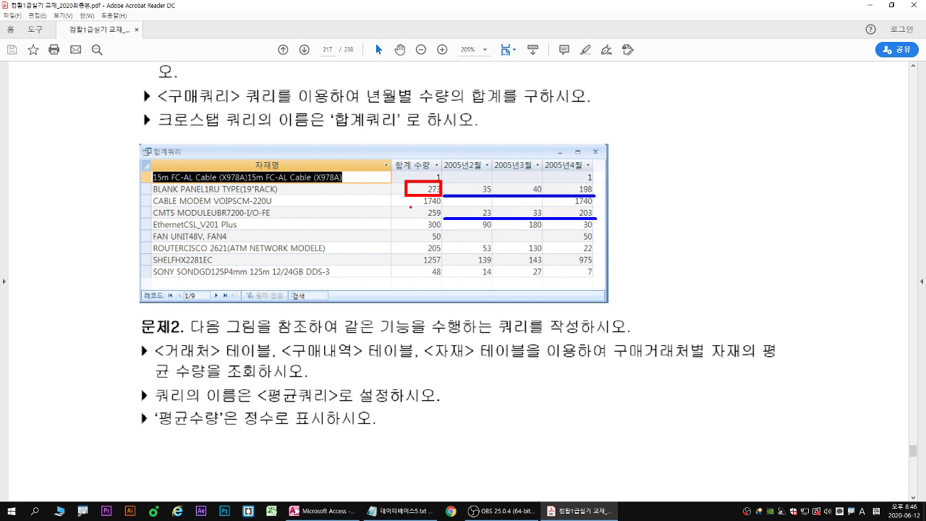
key(r)
drag(406, 206, 442, 217)
drag(391, 158, 444, 278)
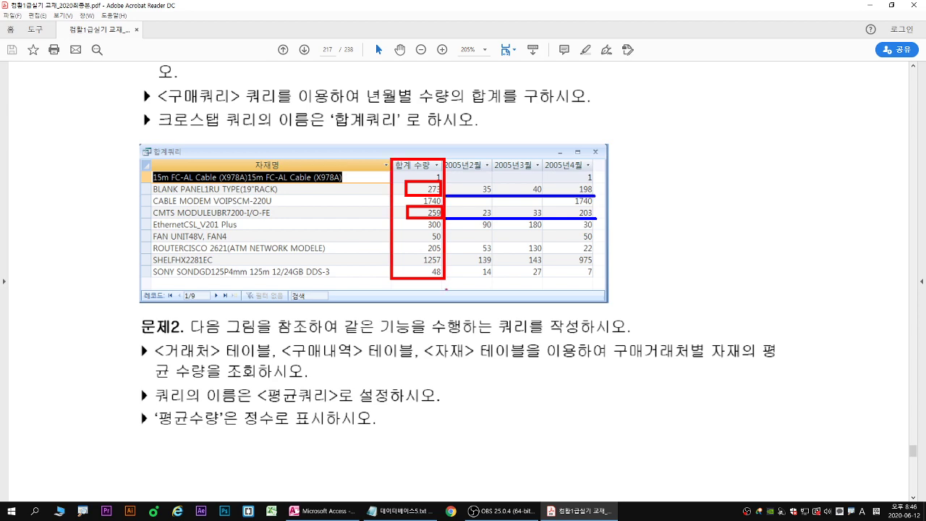
key(Escape)
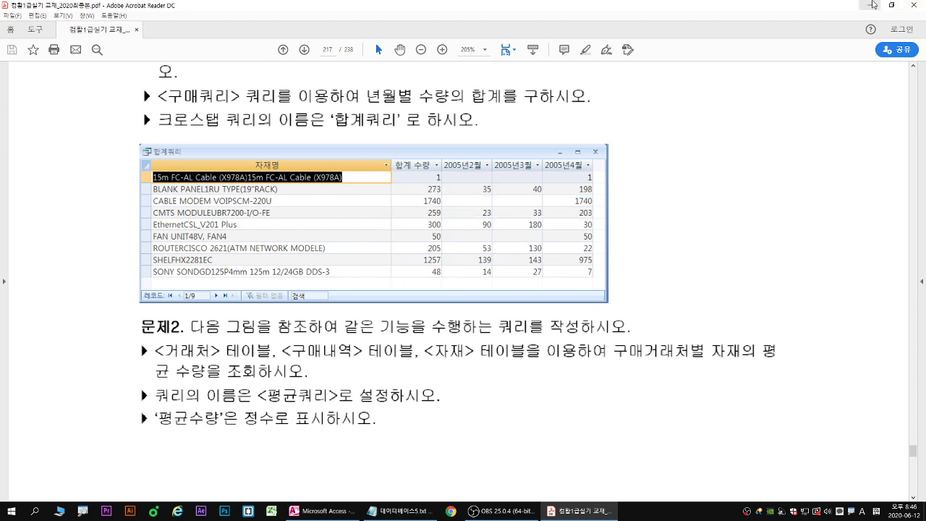
click(870, 5)
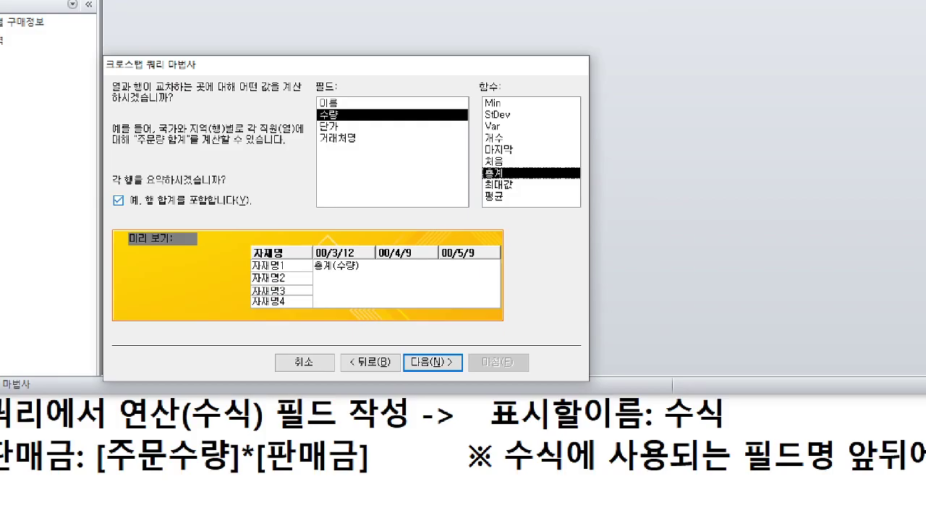
Keep the row sums included, name the crosstab query 합계쿼리 and finish the wizard to view its results.
drag(113, 195, 127, 195)
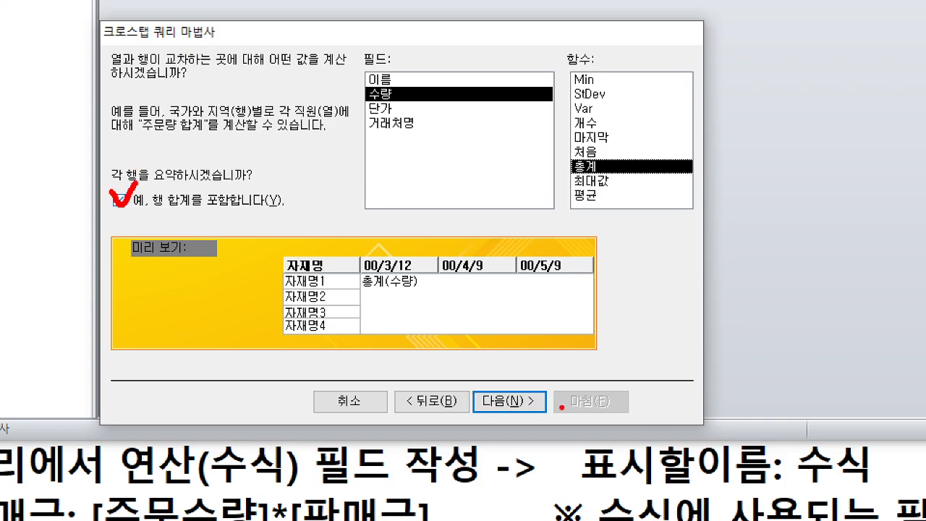
drag(512, 402, 545, 401)
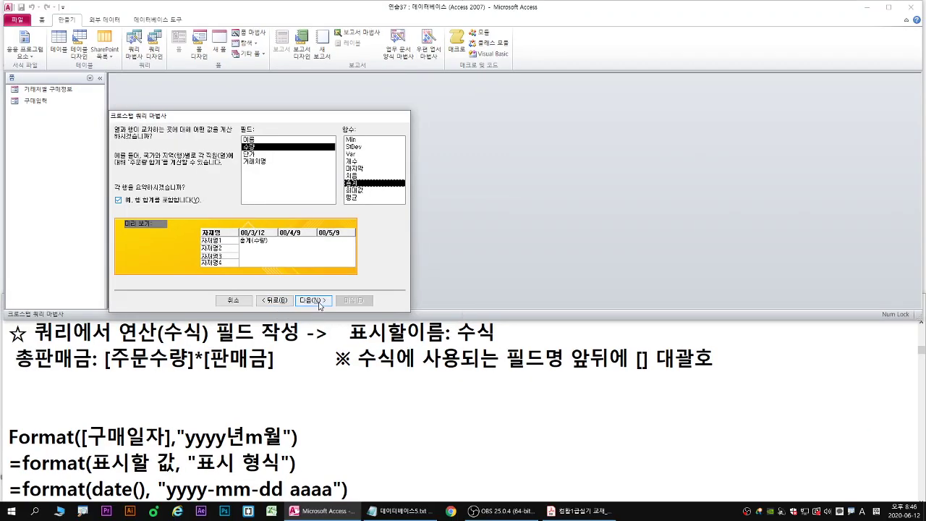
click(311, 302)
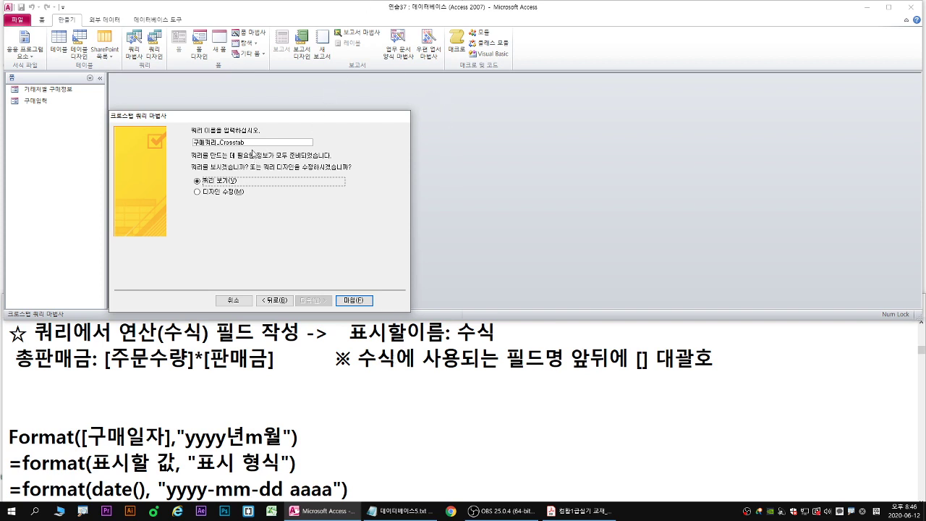
key(shift+Tab)
text(s)
text(합계쿼리)
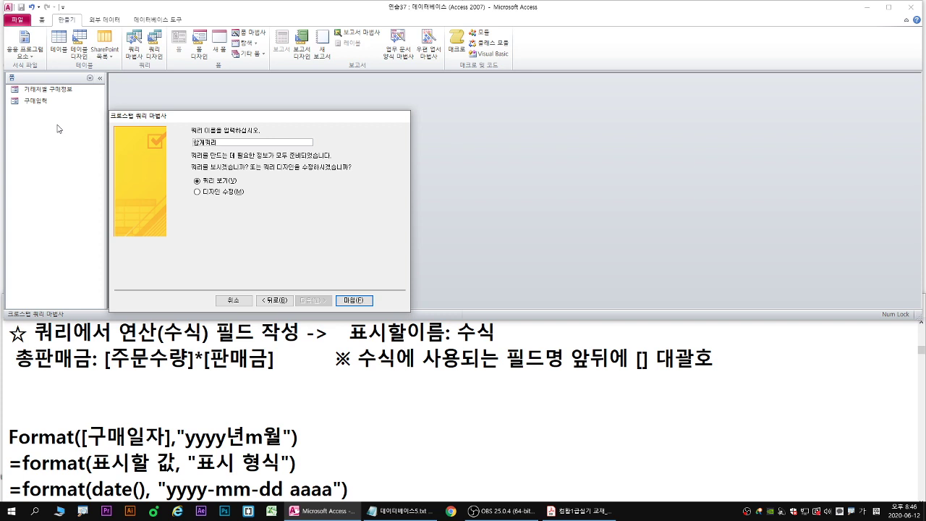
click(361, 300)
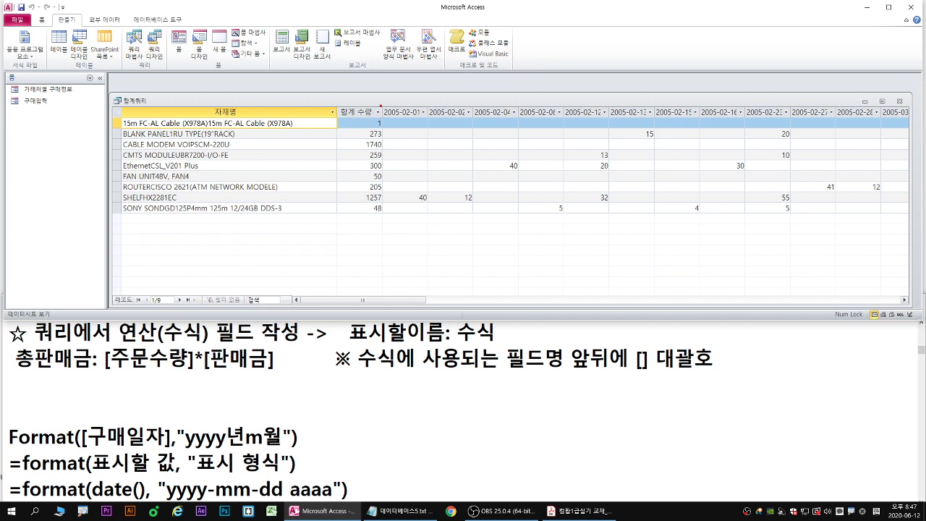
Check the query's date column headings, open 합계쿼리 in Design view and enlarge the design grid.
mouse_move(377, 106)
mouse_down()
mouse_move(762, 135)
mouse_move(923, 130)
mouse_move(920, 118)
mouse_up()
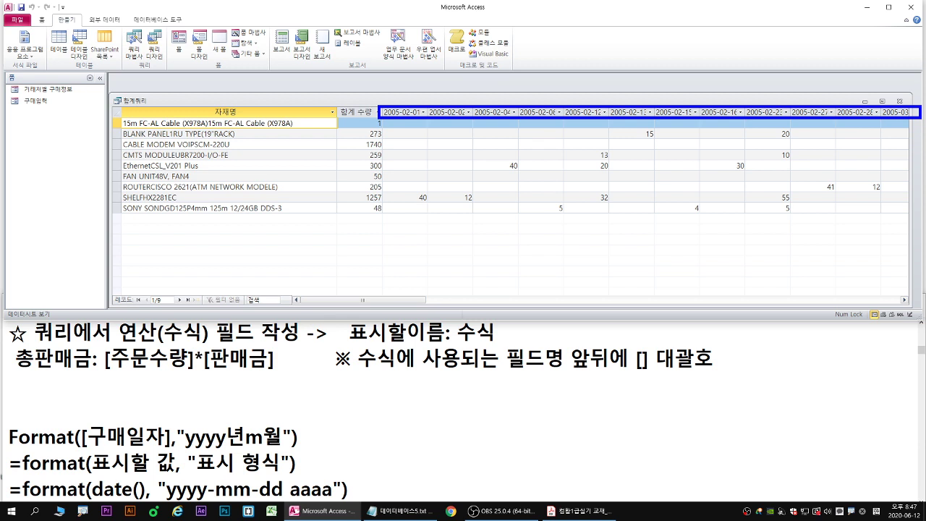
key(Escape)
right_click(132, 102)
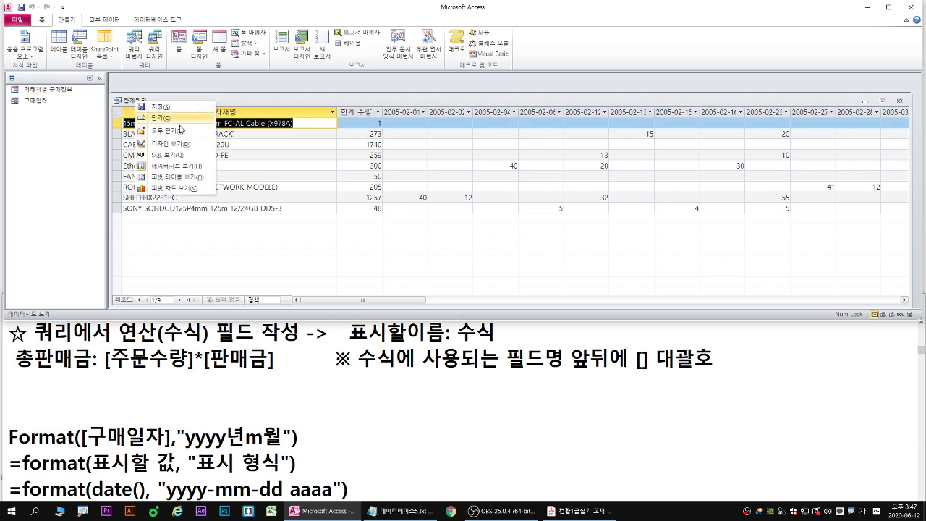
click(173, 144)
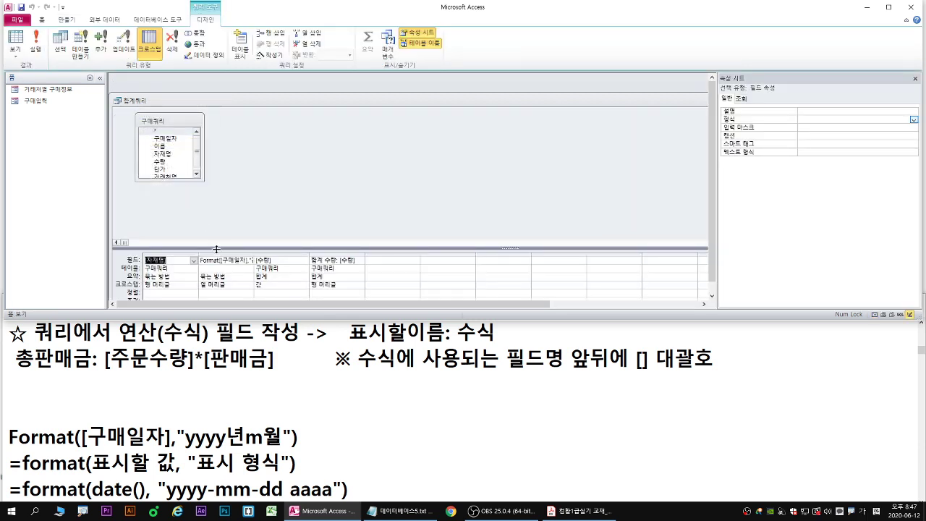
drag(219, 248, 216, 207)
Change the query type to 선택 and back to 크로스탭 to compare the rows in the design grid.
right_click(142, 102)
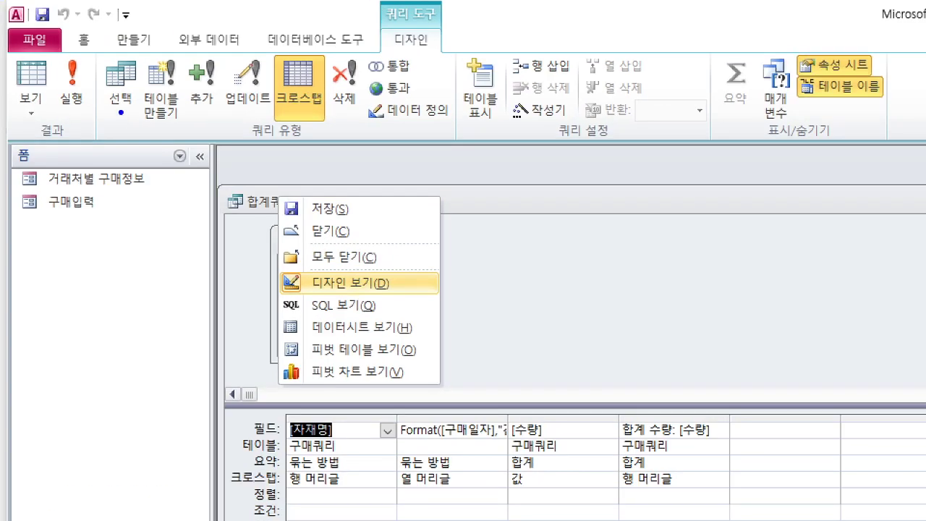
mouse_move(60, 77)
mouse_down()
mouse_move(60, 52)
mouse_move(143, 124)
mouse_up()
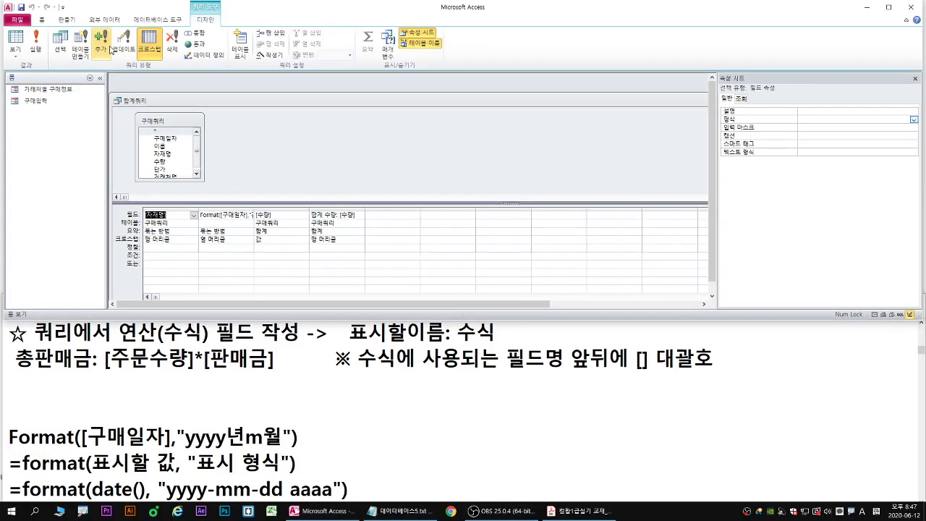
click(120, 86)
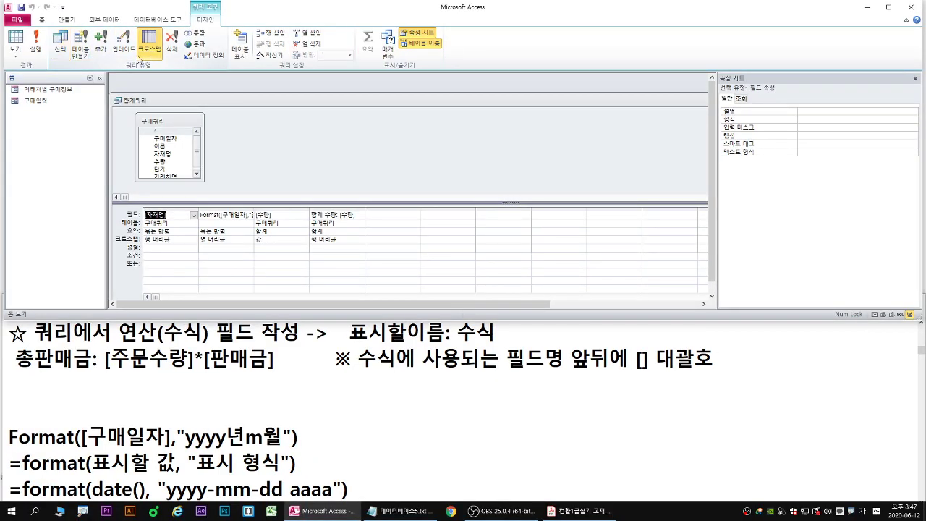
click(147, 52)
click(60, 48)
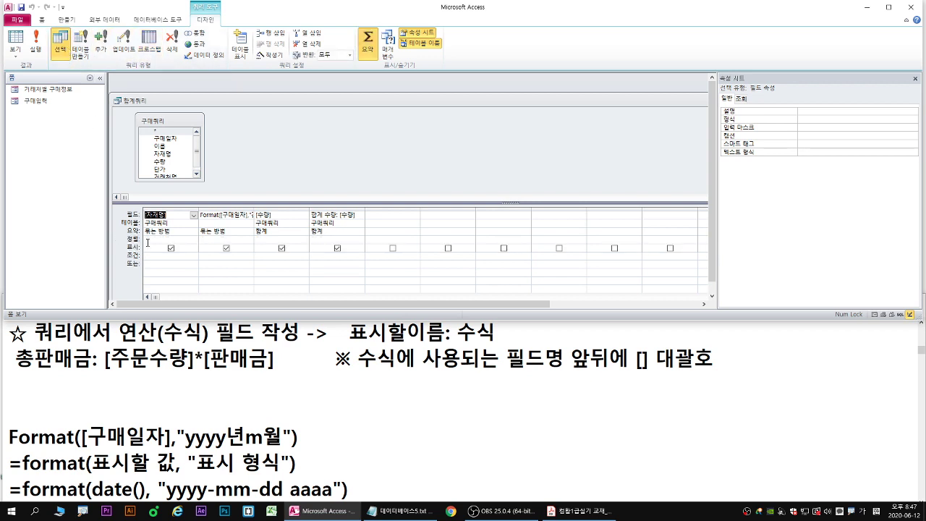
click(154, 56)
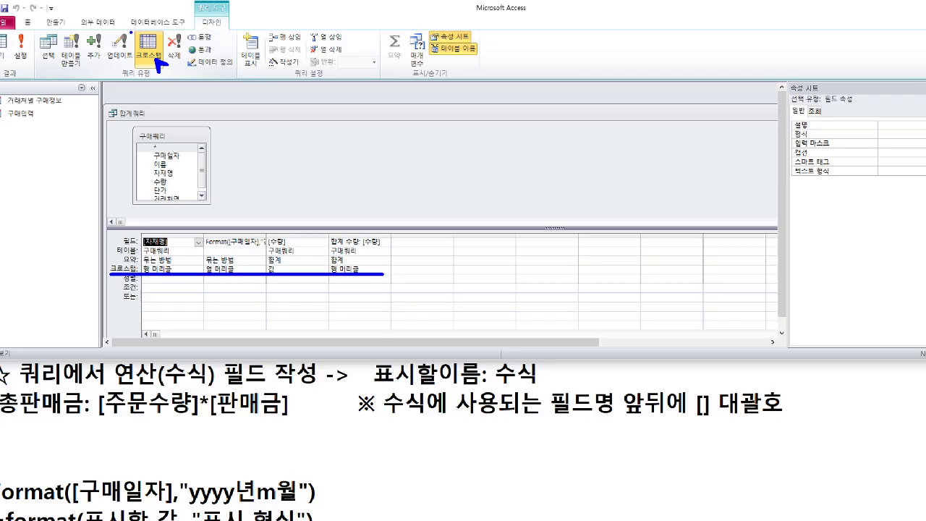
mouse_move(146, 30)
mouse_down()
mouse_move(130, 36)
mouse_move(159, 64)
mouse_up()
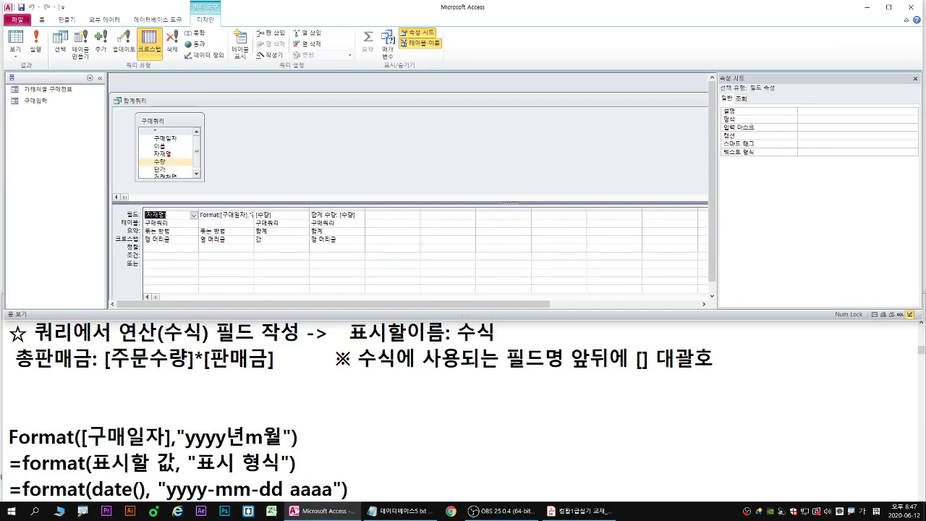
Review the 크로스탭 role of each column in the design grid, keeping 행 머리글 for the 자재명 field.
drag(170, 154, 171, 225)
key(Escape)
click(186, 243)
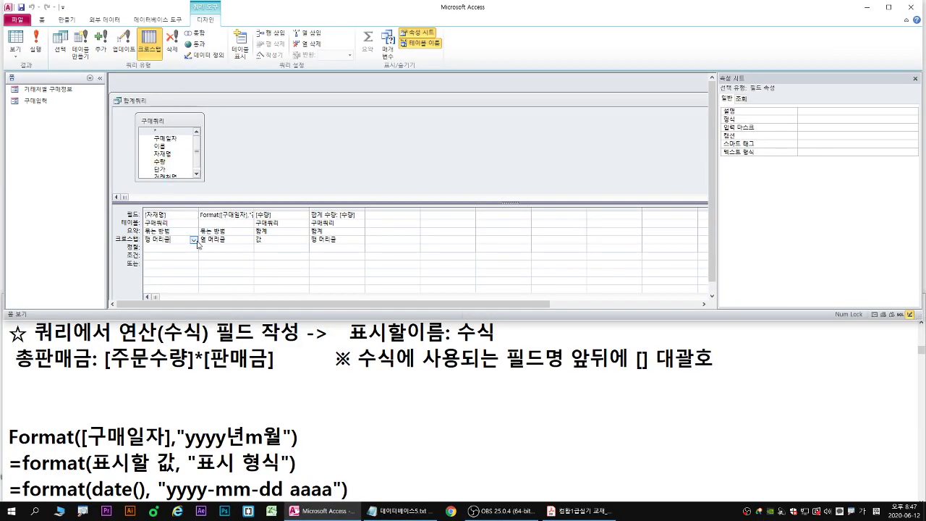
click(193, 240)
click(170, 246)
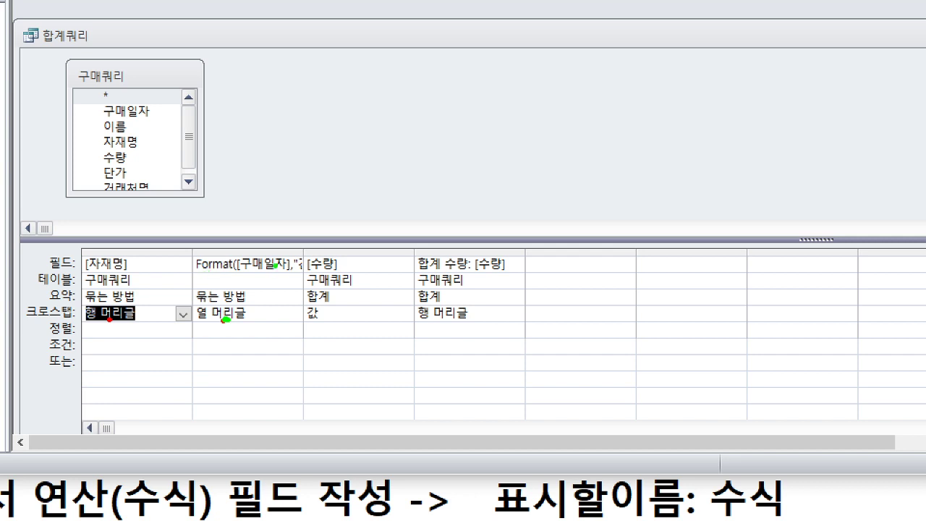
drag(303, 249, 338, 250)
key(Escape)
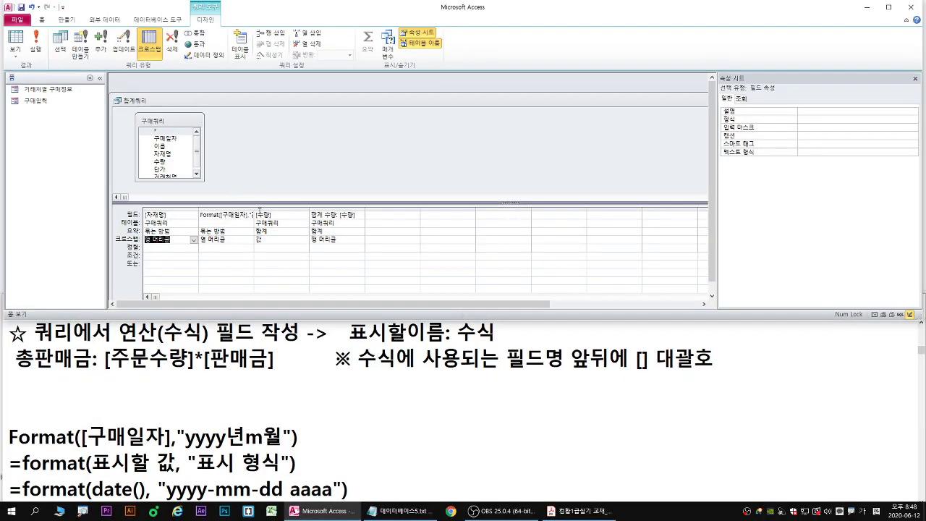
Widen the 구매일자 column in the design grid to fit its Format expression and examine the function's parts.
double_click(304, 253)
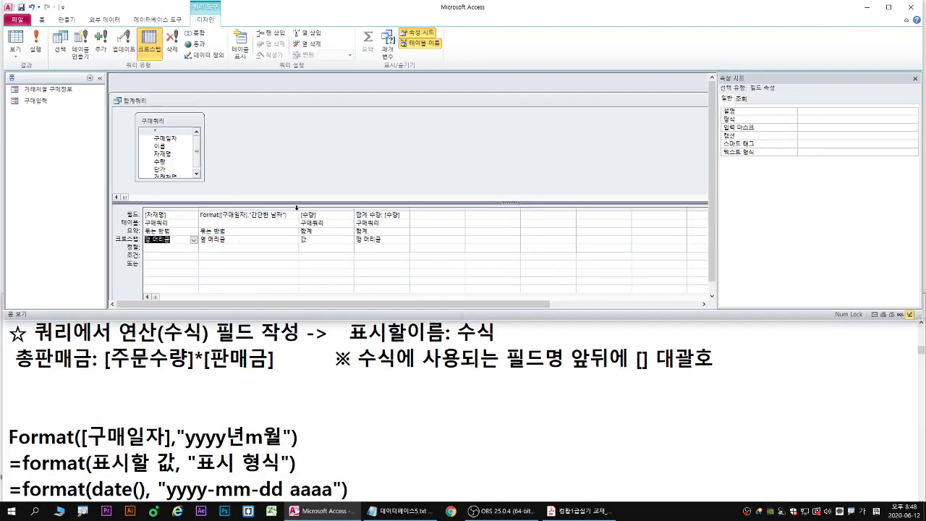
key(ctrl+1)
click(297, 207)
mouse_move(301, 199)
mouse_down()
mouse_move(299, 221)
mouse_move(325, 208)
mouse_move(318, 221)
mouse_up()
key(r)
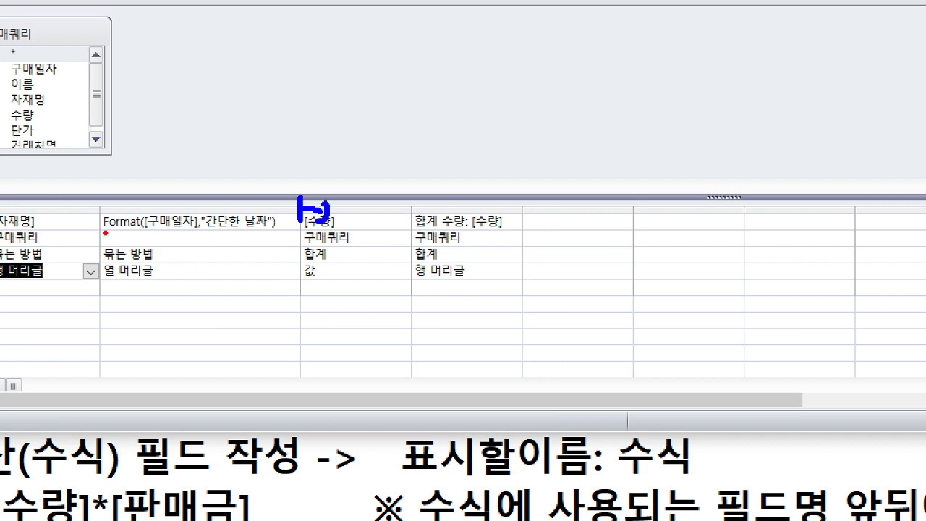
drag(105, 234, 140, 233)
key(b)
key(t)
text(text)
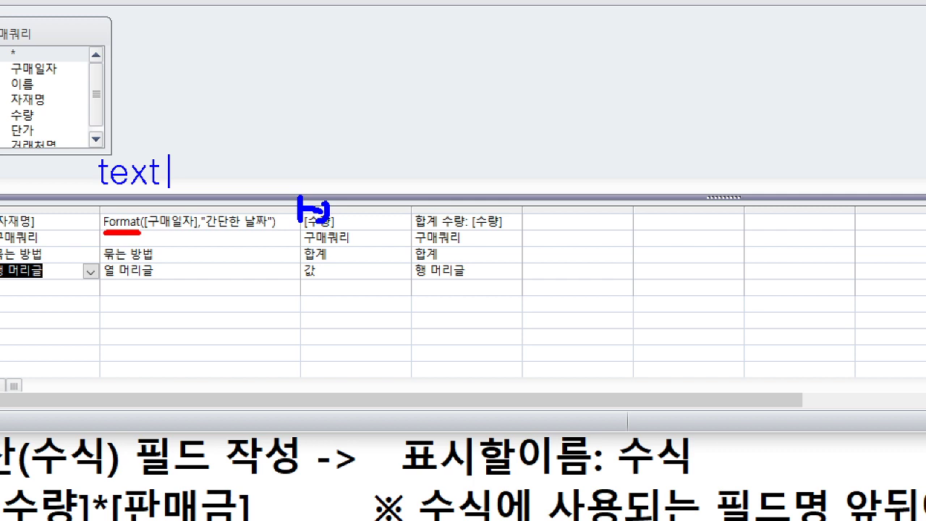
key(Escape)
mouse_move(149, 233)
mouse_down()
mouse_move(268, 233)
mouse_move(266, 253)
mouse_move(254, 256)
mouse_up()
key(r)
key(Escape)
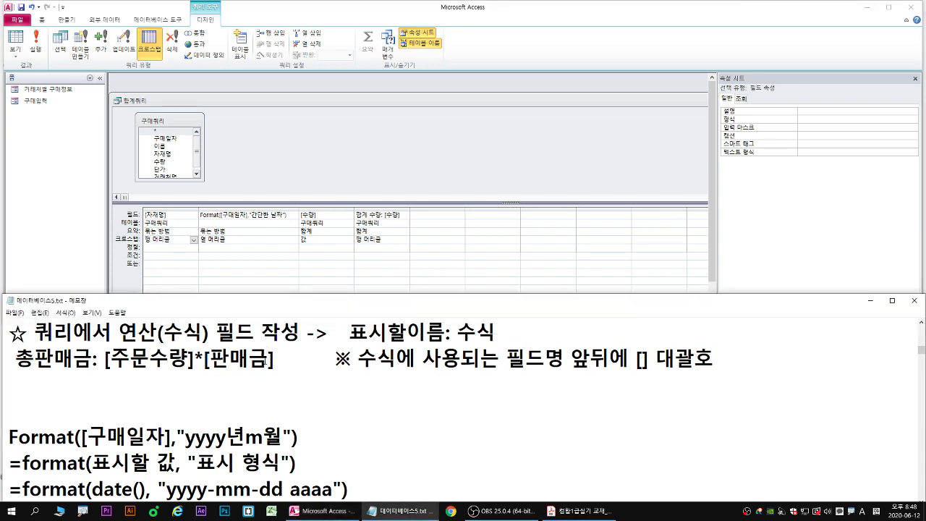
Compare the column heading's Format expression with the syntax format(표시할 값, "표시 형식") in the text notes.
scroll(296, 387, down, 1)
key(Down)
key(Down)
key(Down)
key(Down)
key(Down)
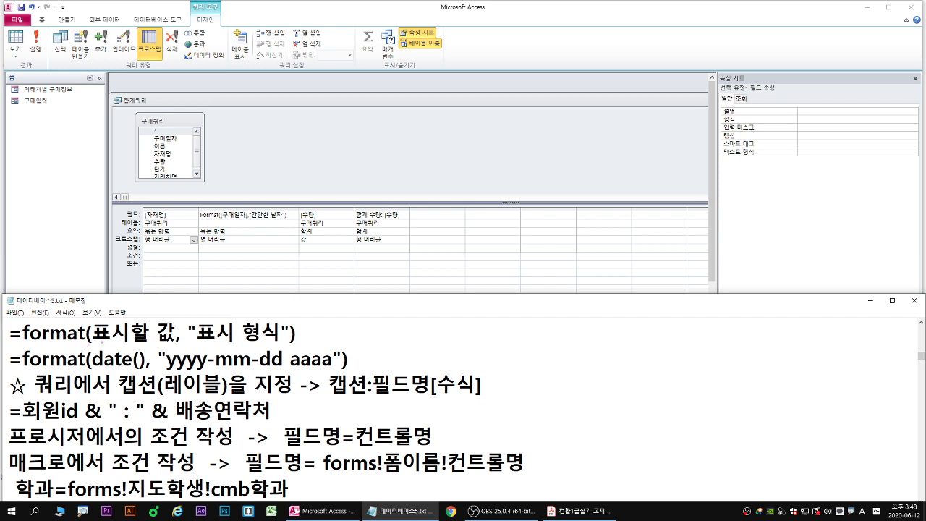
drag(95, 346, 279, 344)
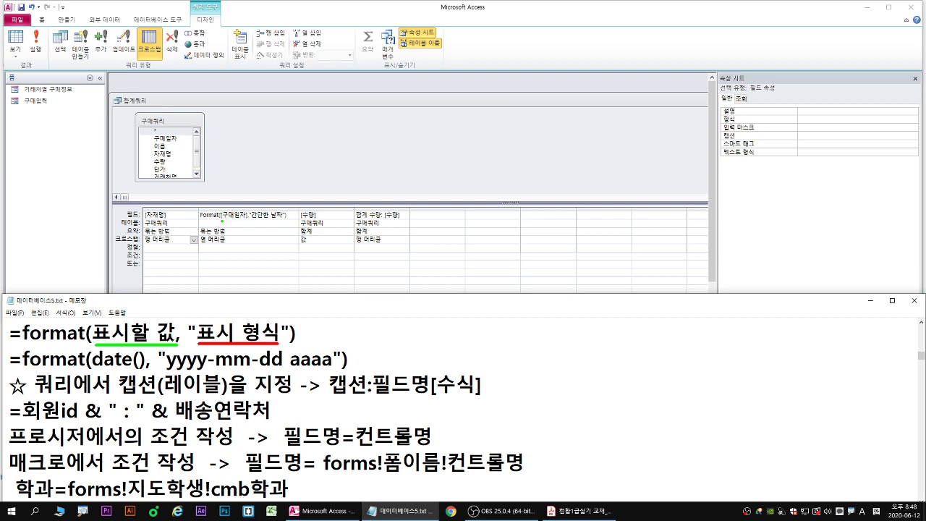
mouse_move(222, 221)
mouse_down()
mouse_move(285, 221)
mouse_move(275, 224)
mouse_up()
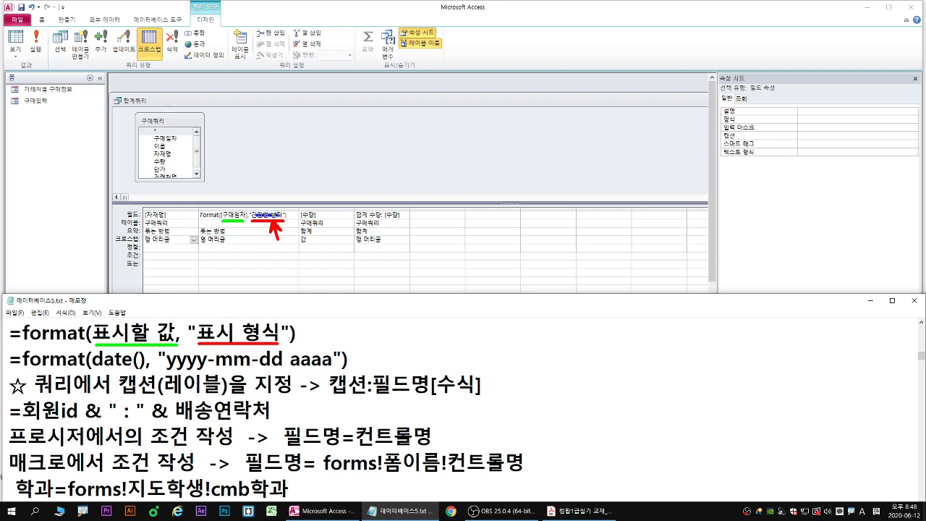
drag(280, 215, 257, 214)
key(Escape)
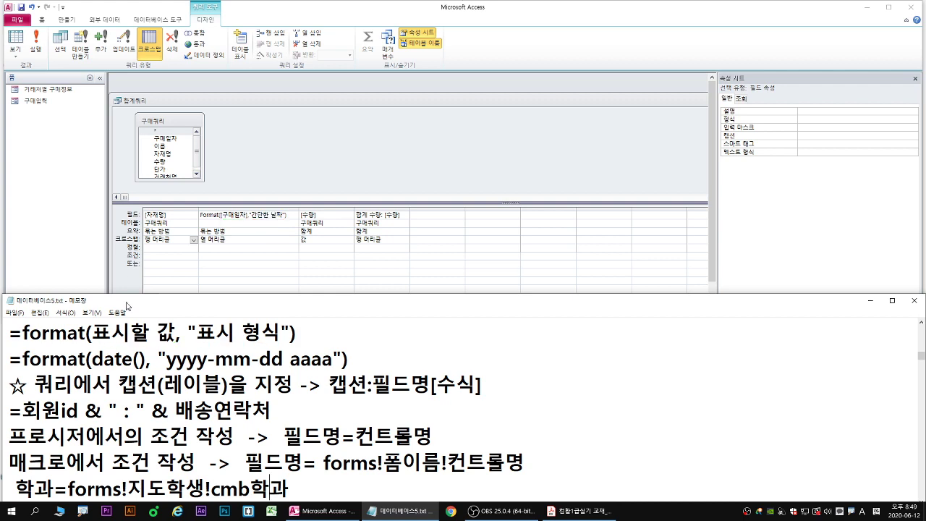
Replace the 간단한 날짜 format in the 구매일자 column heading expression with yyyy년.
click(255, 215)
drag(253, 214, 309, 206)
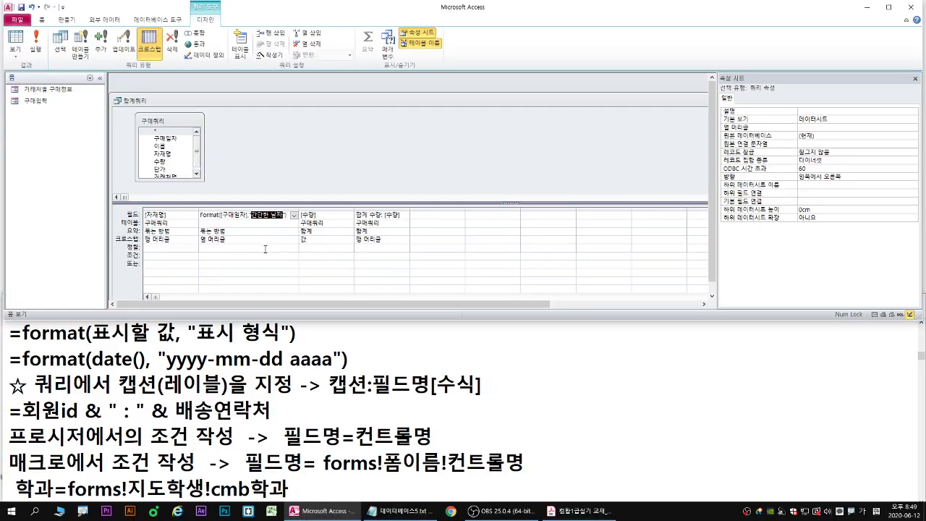
key(Delete)
text(yyyy년)
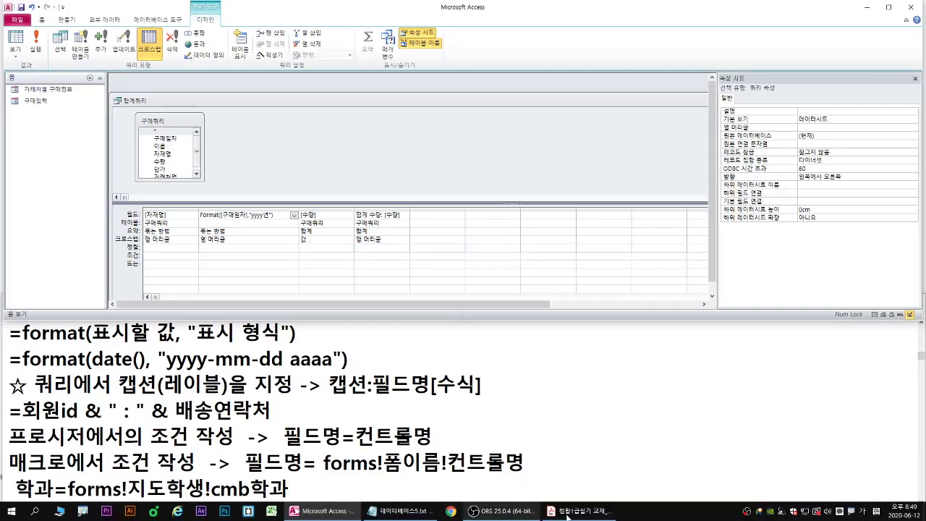
Check how the month is written in the textbook sample's column headings and return to the query design.
click(576, 511)
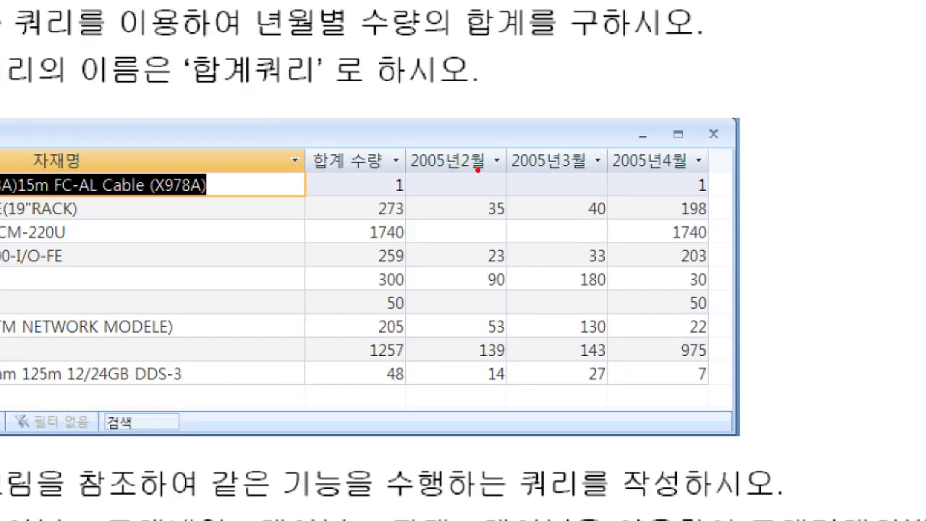
drag(463, 173, 479, 170)
mouse_move(457, 132)
mouse_down()
mouse_move(454, 124)
mouse_move(496, 137)
mouse_move(455, 128)
mouse_move(467, 131)
mouse_up()
key(e)
key(g)
key(Escape)
key(alt+Tab)
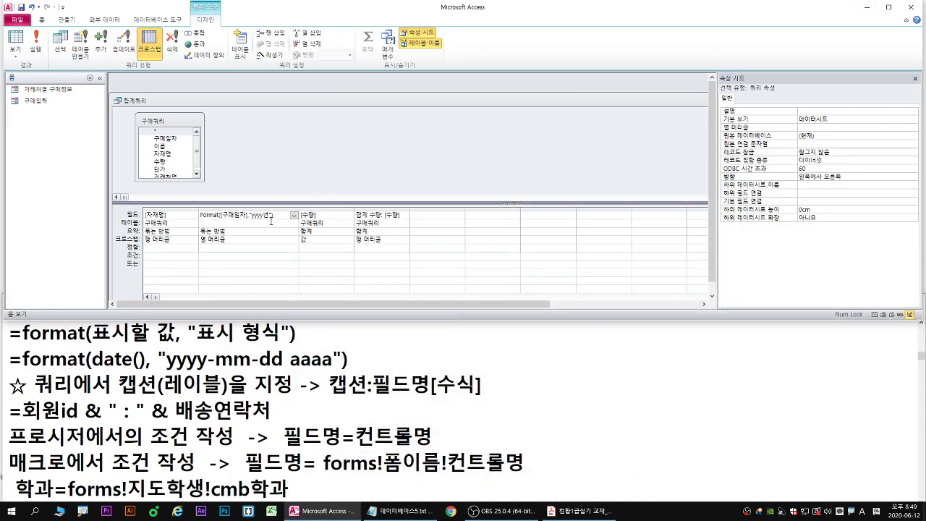
Complete the 구매일자 column heading's format as yyyy년m월 and copy the full Format expression into the text notes.
key(Hangul)
text(월)
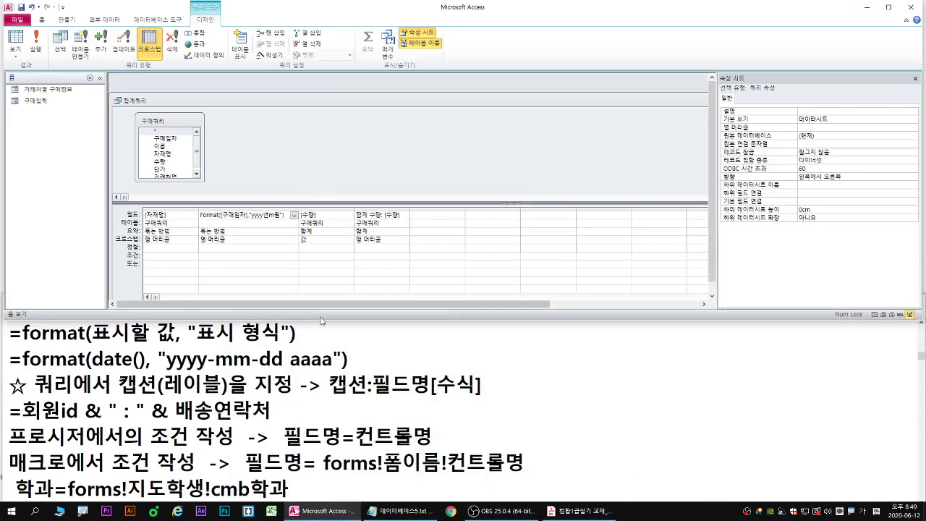
click(305, 346)
key(Up)
key(Up)
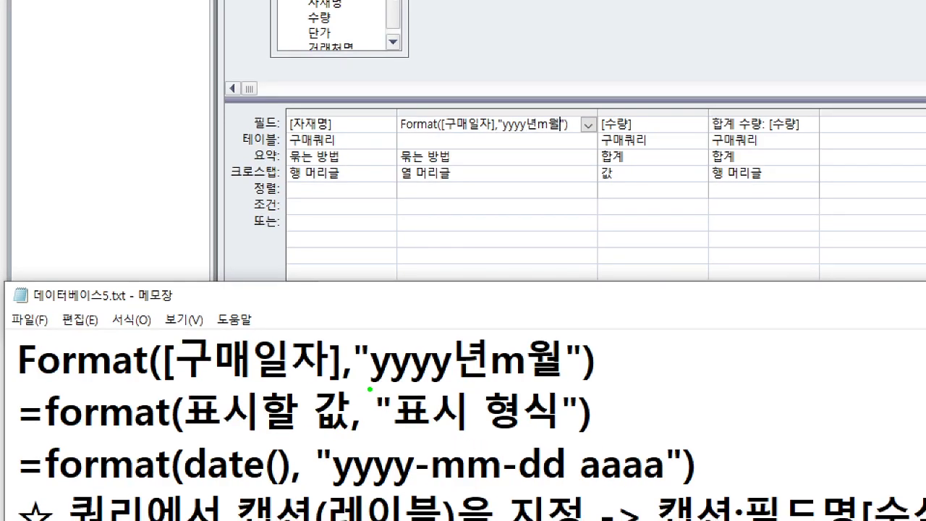
drag(370, 389, 560, 387)
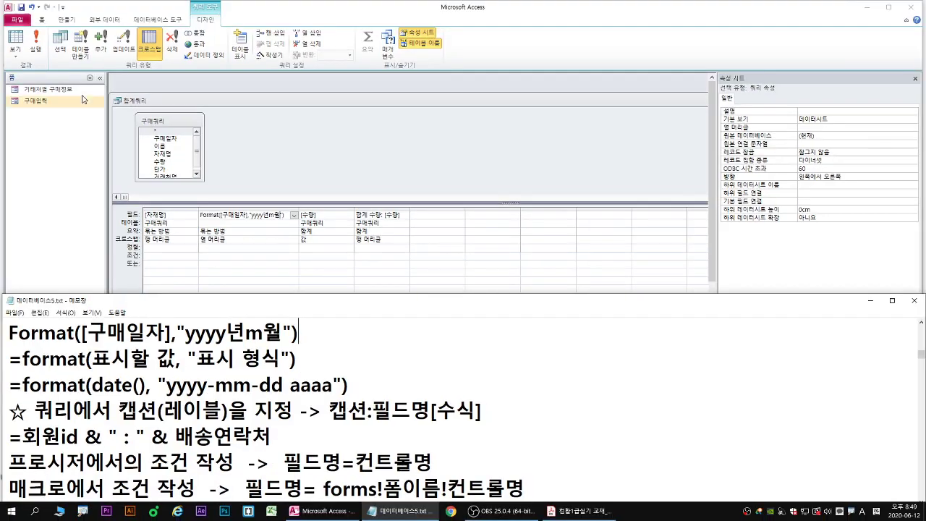
Close 합계쿼리 with its changes saved and list all Access objects in the navigation pane.
right_click(140, 103)
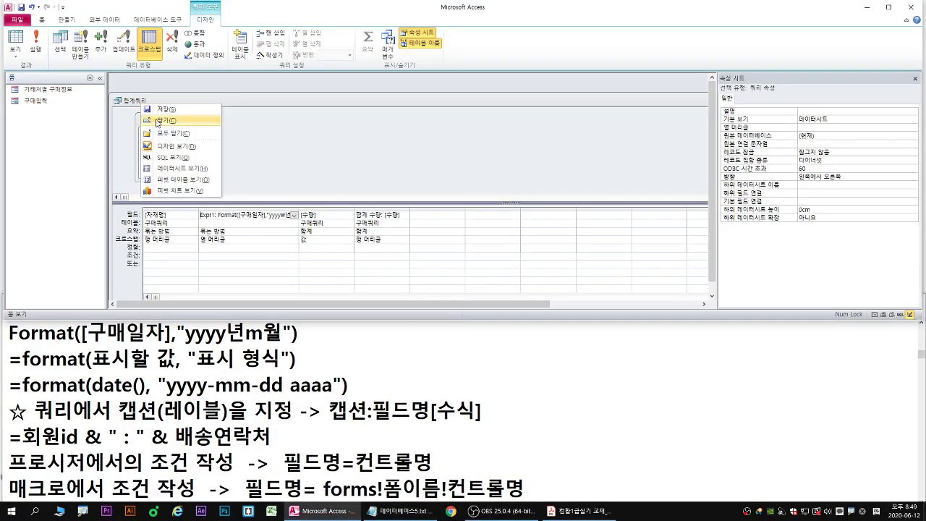
click(160, 120)
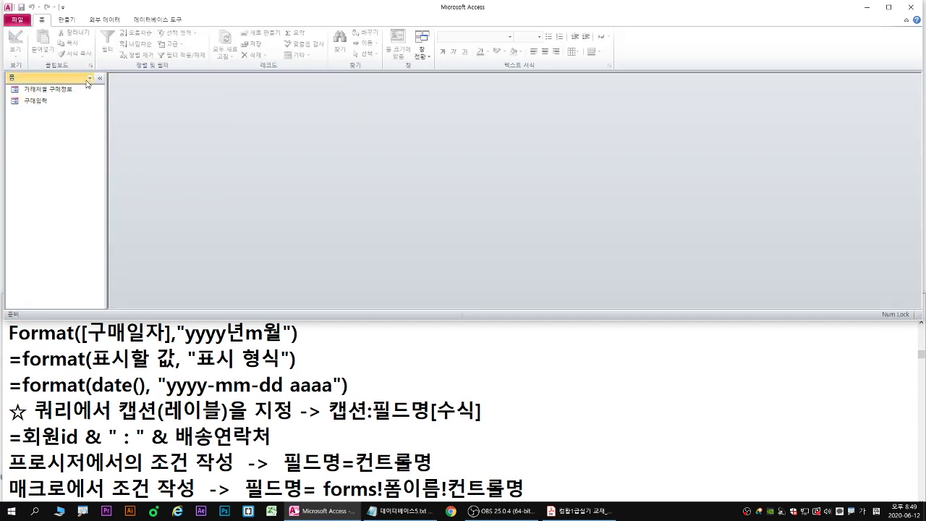
click(90, 79)
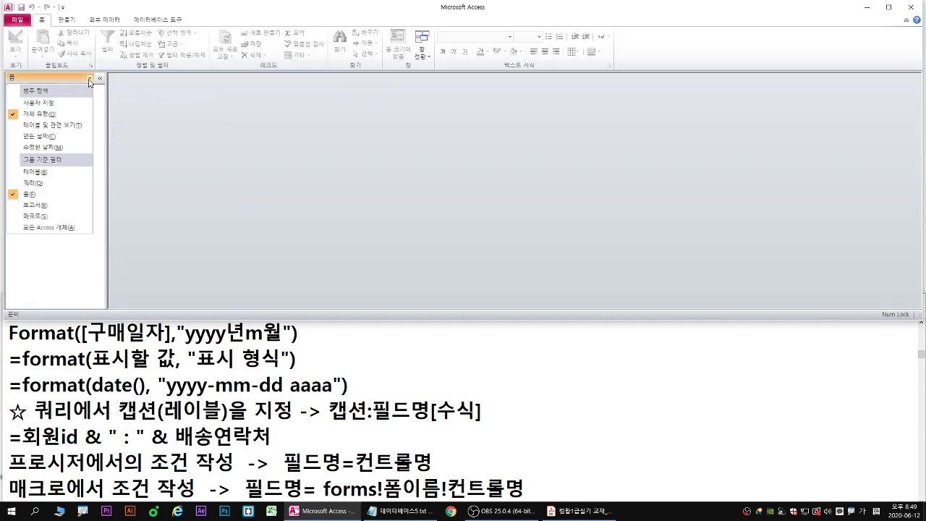
click(46, 228)
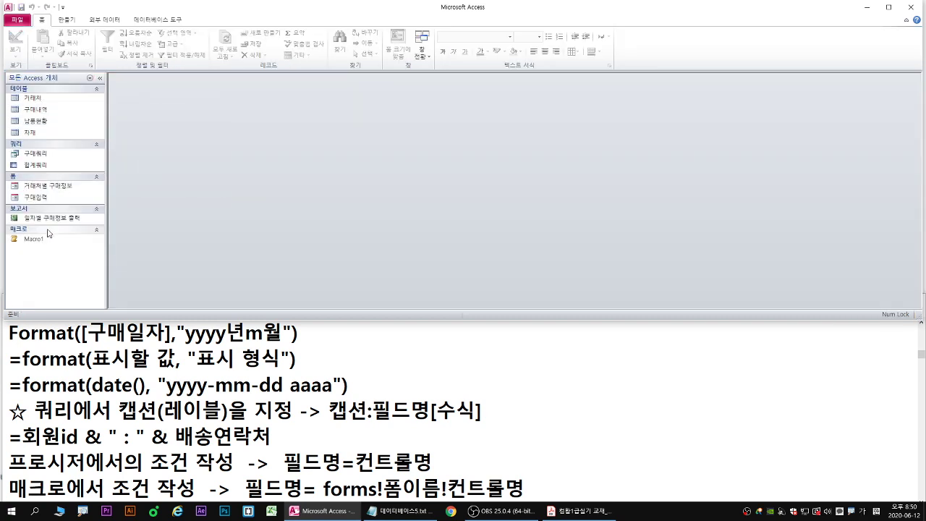
Open 합계쿼리 as a datasheet and check its year-and-month column headings.
click(42, 167)
mouse_move(36, 166)
mouse_down()
mouse_move(38, 178)
mouse_move(45, 165)
mouse_move(102, 185)
mouse_up()
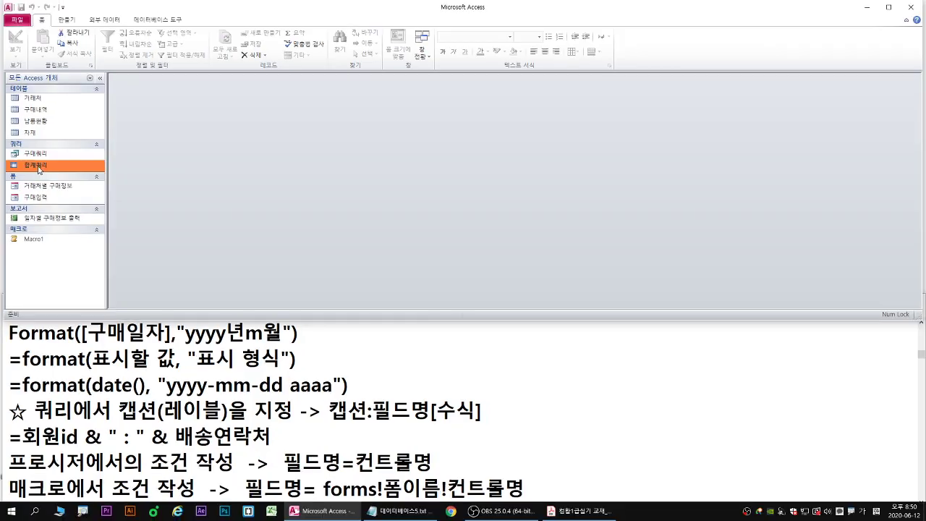
double_click(78, 173)
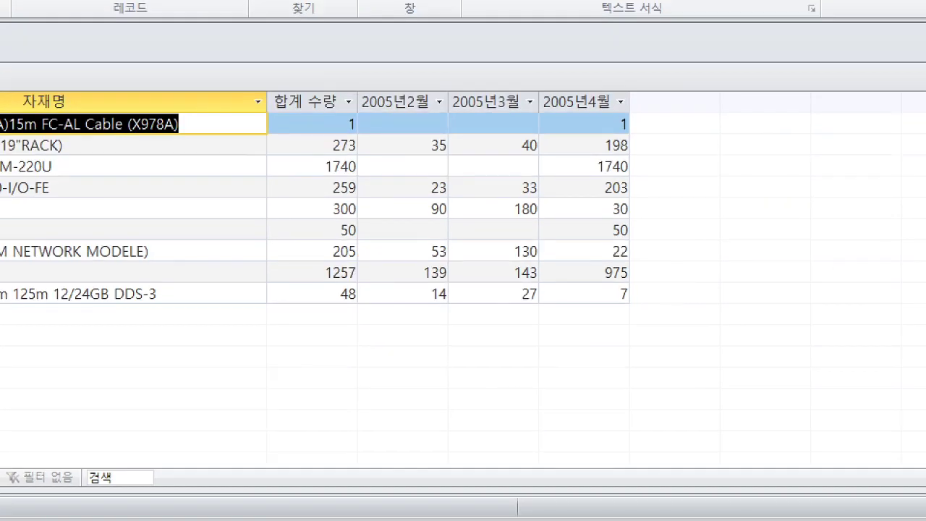
drag(360, 115, 637, 113)
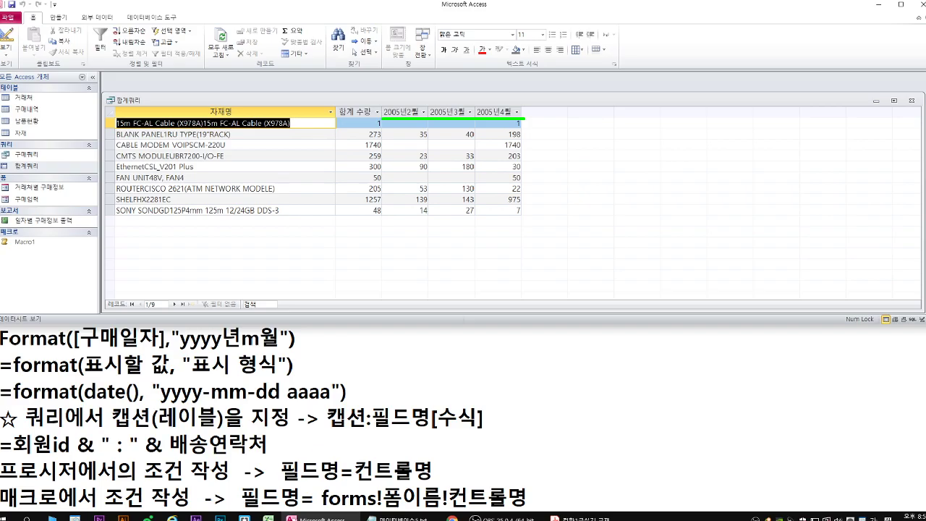
Show 합계쿼리 in design view, widen the Format column to examine its saved expression, and close the query.
click(72, 101)
right_click(151, 102)
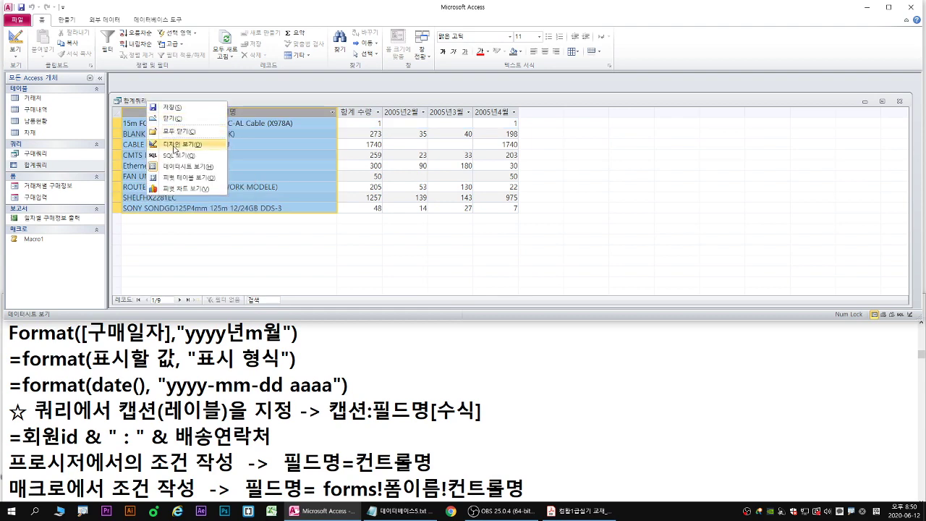
click(156, 144)
click(255, 200)
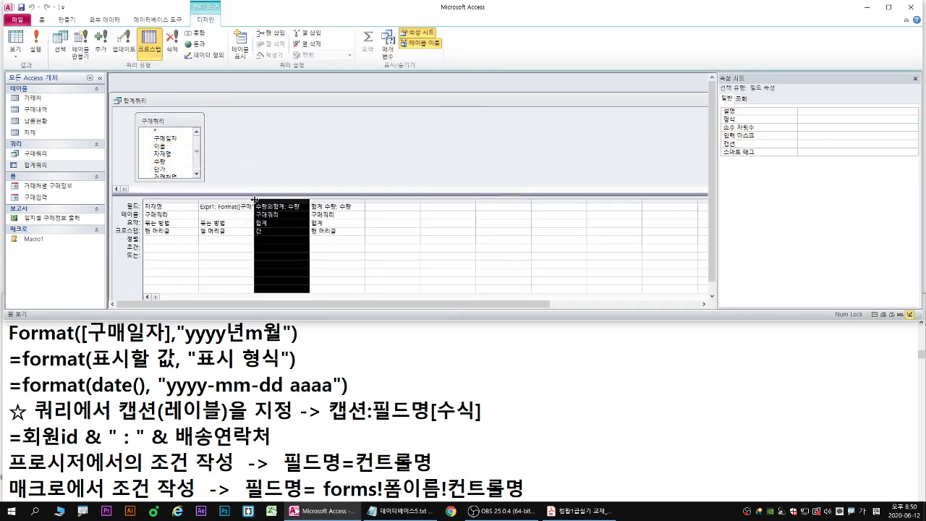
double_click(255, 199)
click(304, 212)
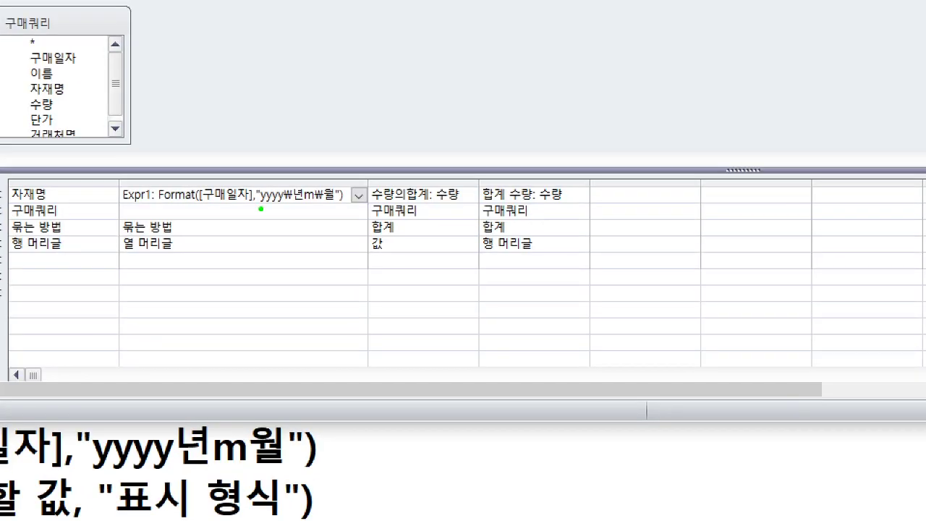
drag(260, 209, 331, 209)
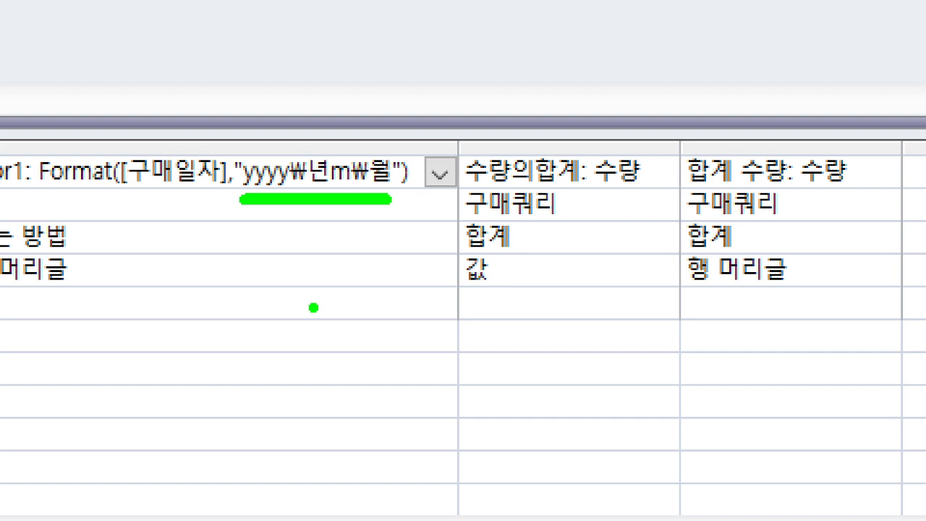
key(b)
key(Escape)
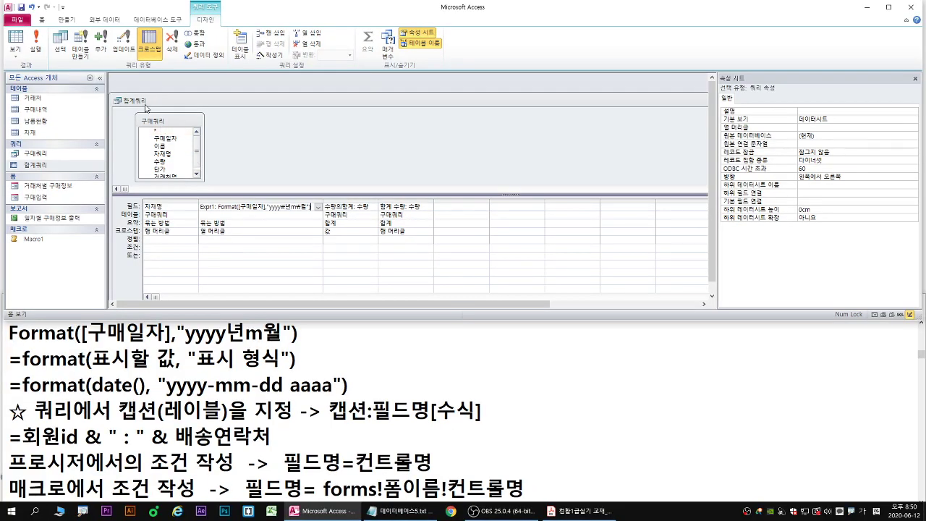
right_click(143, 101)
click(168, 118)
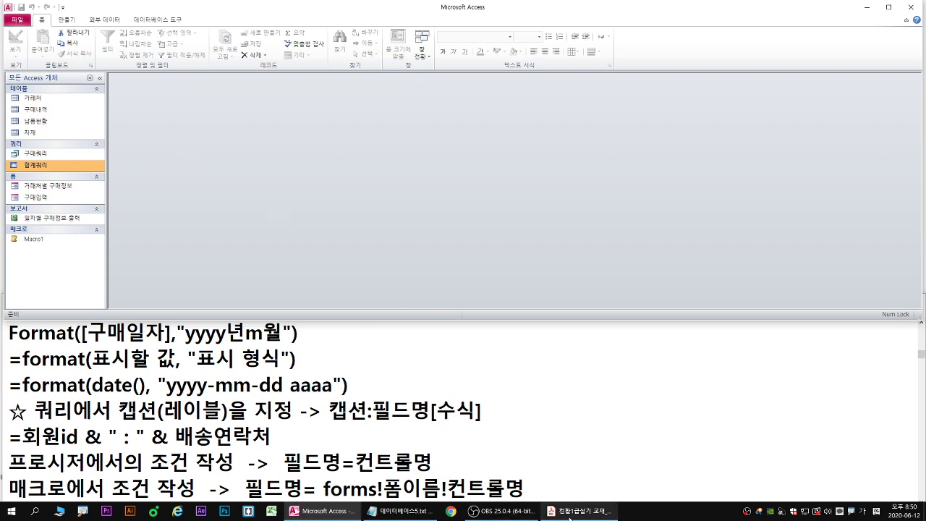
Switch to the PDF textbook in Adobe Acrobat Reader and read which tables and calculation 문제2 asks for.
click(578, 510)
scroll(197, 340, down, 1)
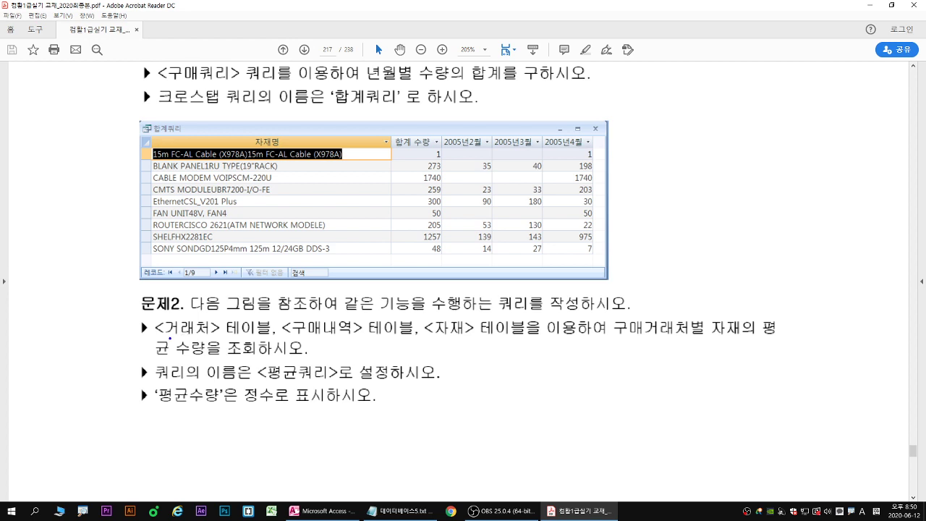
drag(155, 337, 518, 338)
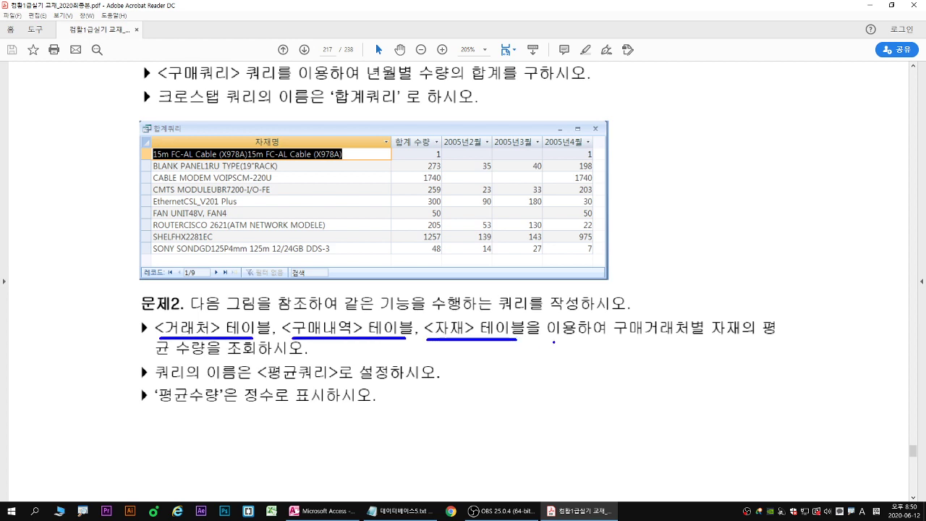
drag(610, 337, 793, 337)
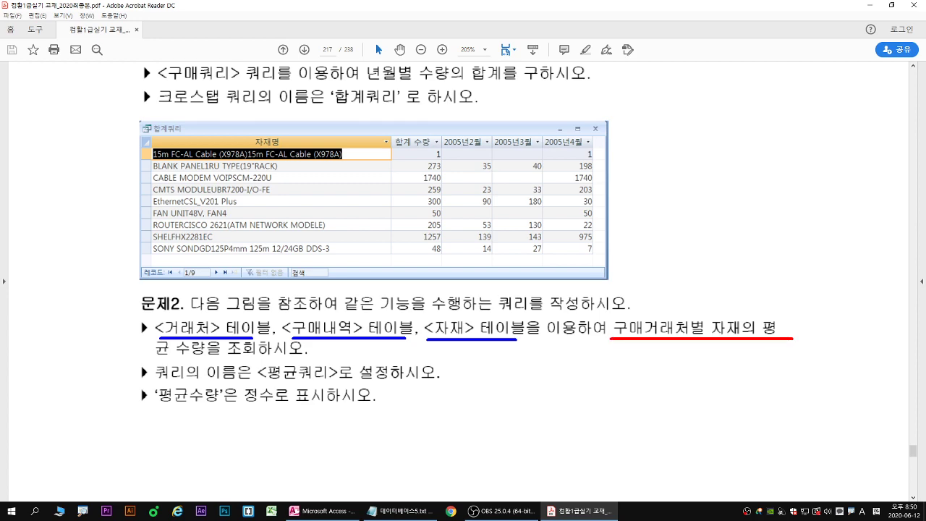
drag(148, 358, 276, 359)
key(Escape)
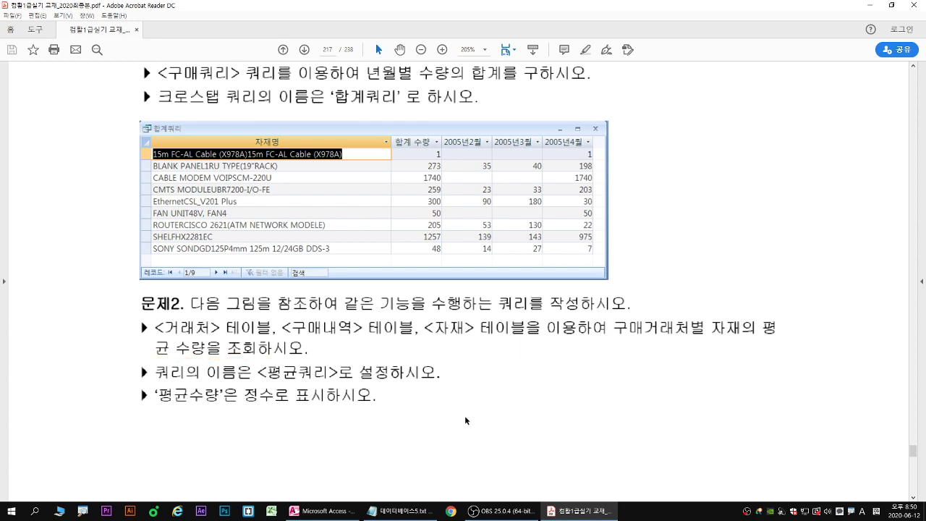
Examine the sample 평균쿼리 result on the following textbook page and return to the 문제2 requirements.
scroll(390, 373, down, 10)
scroll(411, 375, down, 3)
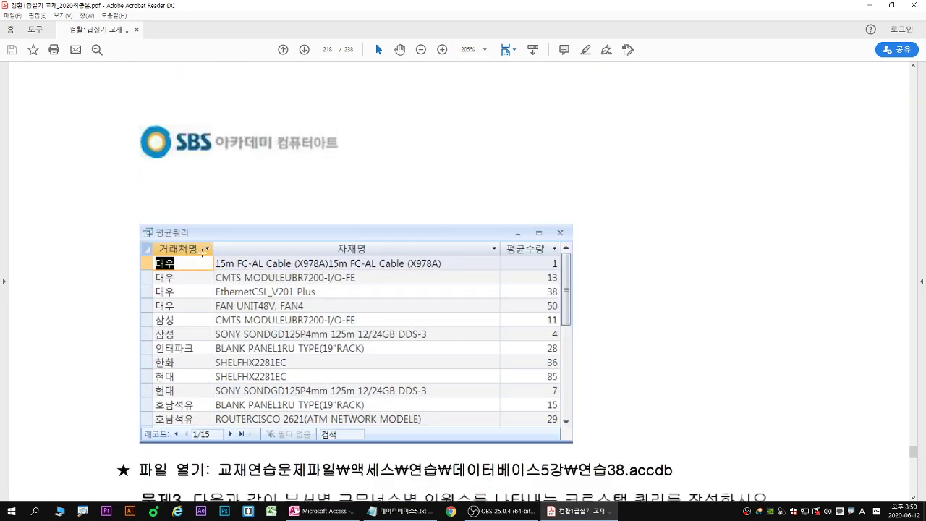
drag(134, 221, 576, 446)
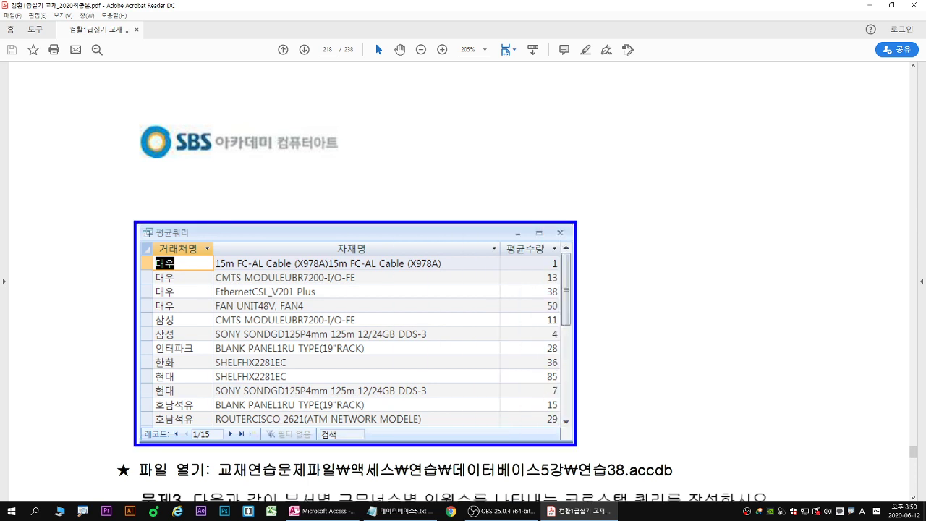
key(Escape)
scroll(234, 161, up, 11)
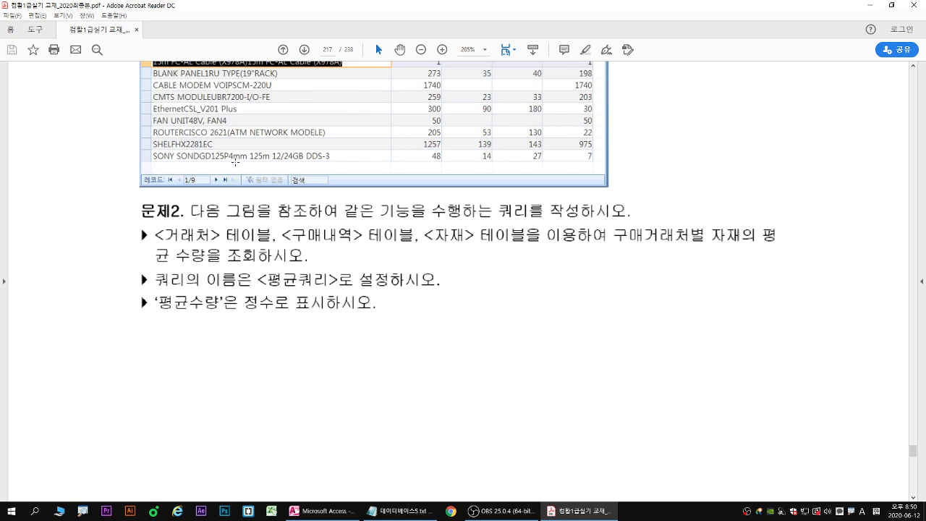
scroll(235, 162, down, 2)
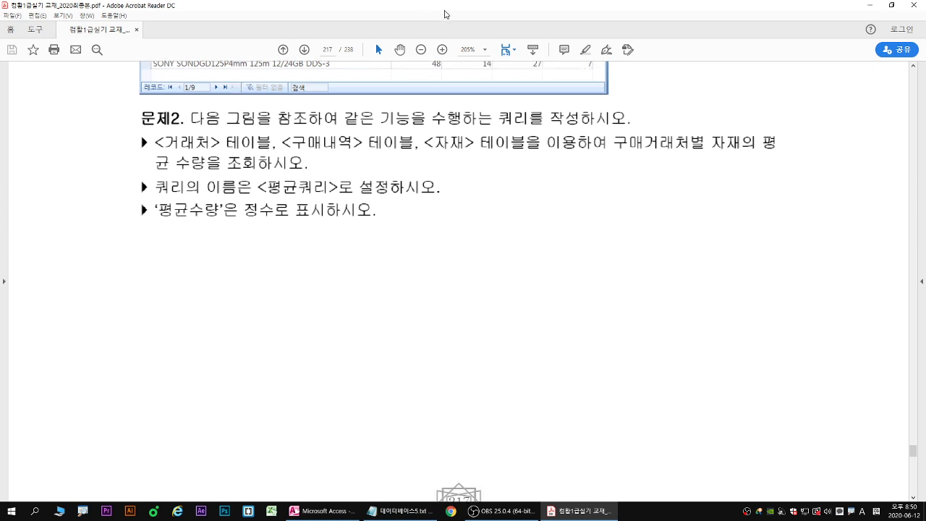
Shrink the textbook window beneath Access with the 평균쿼리 sample showing, and return to Access.
double_click(444, 15)
scroll(386, 440, down, 8)
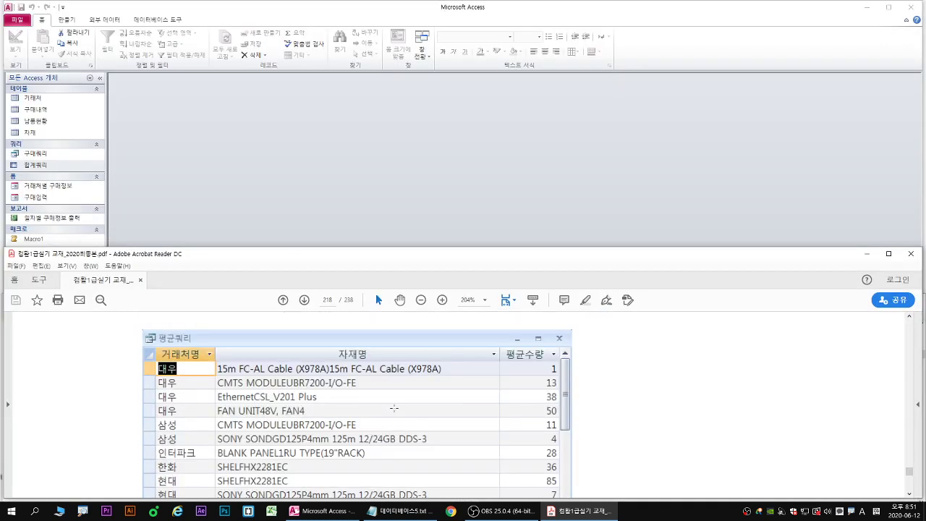
click(314, 224)
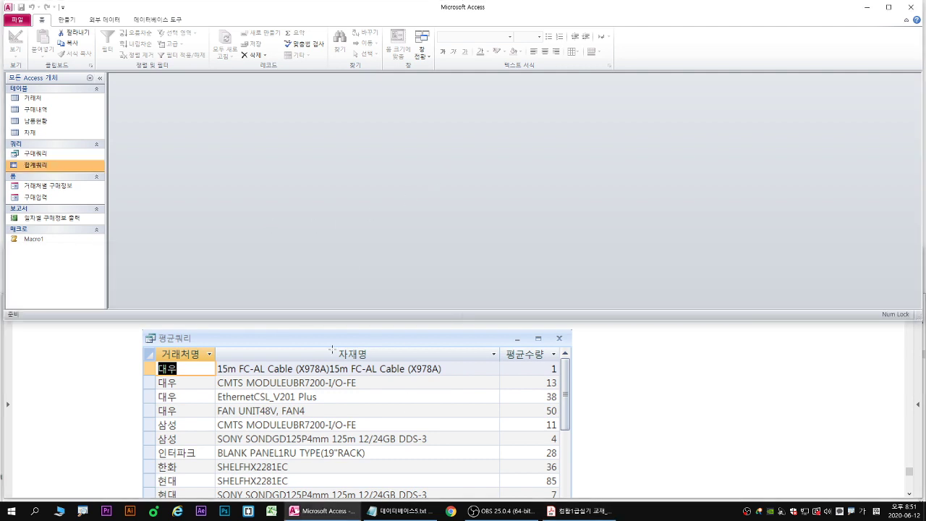
Create a new query in design view and add the 거래처, 구매내역 and 자재 tables to it.
click(67, 20)
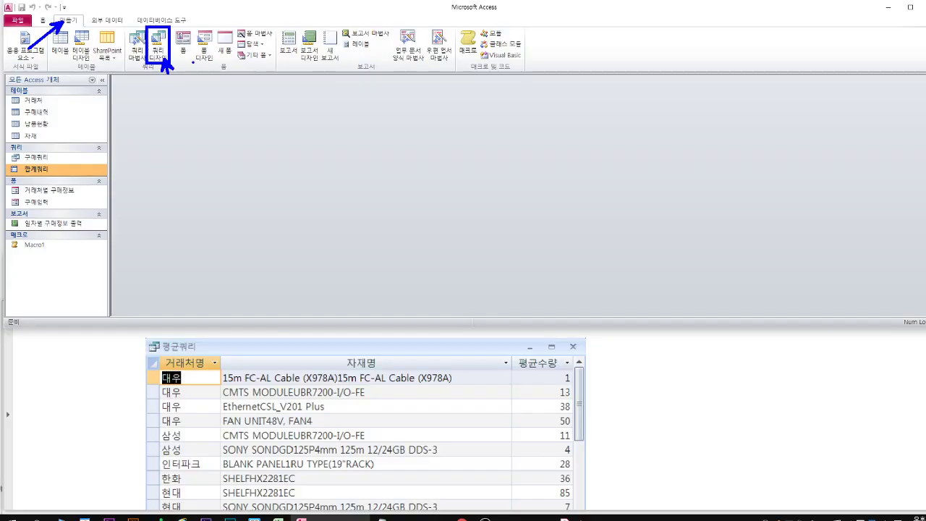
click(302, 94)
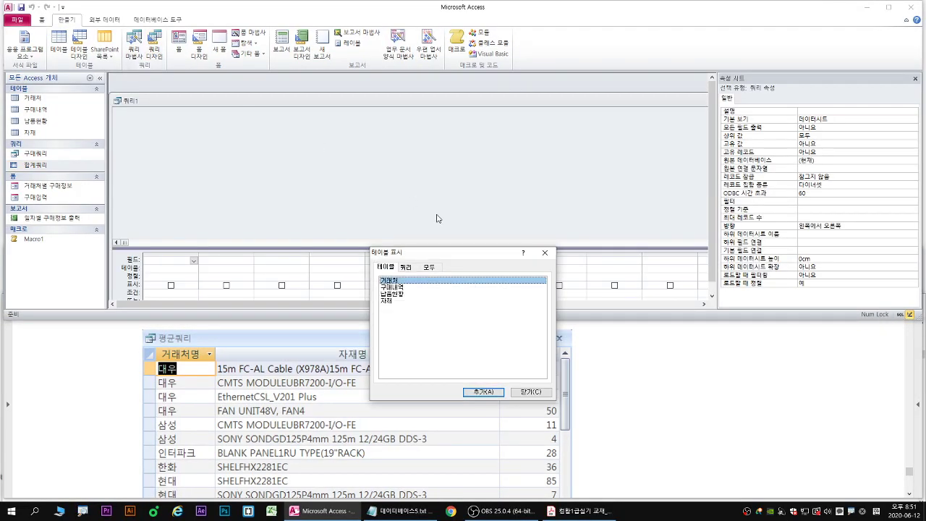
drag(438, 255, 413, 112)
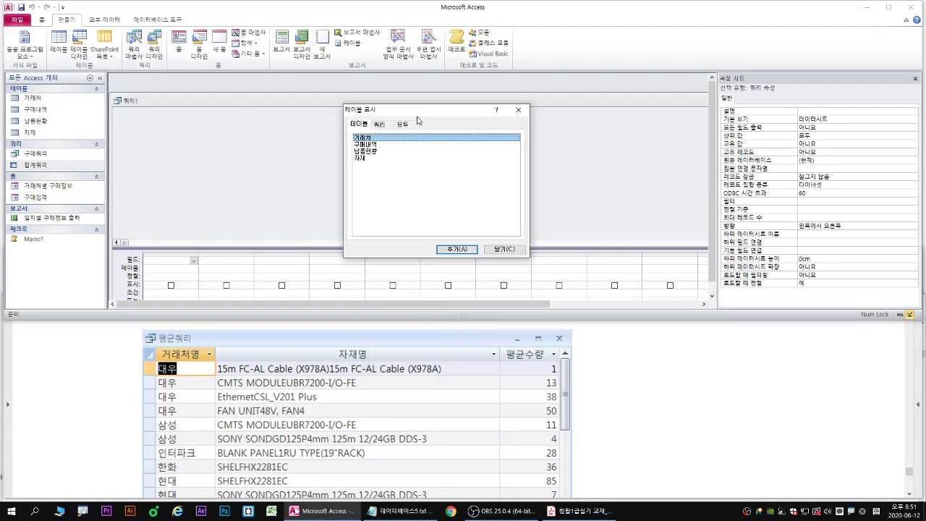
key(Return)
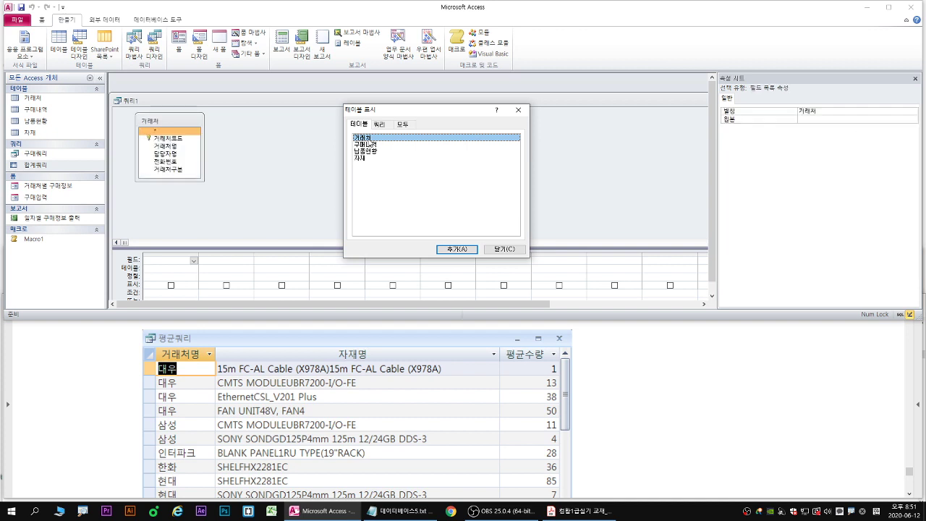
double_click(374, 144)
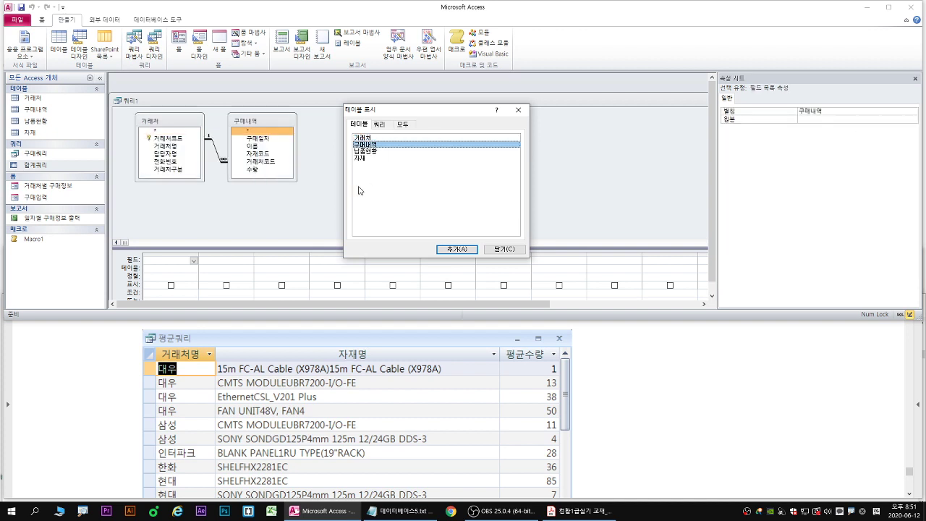
double_click(359, 159)
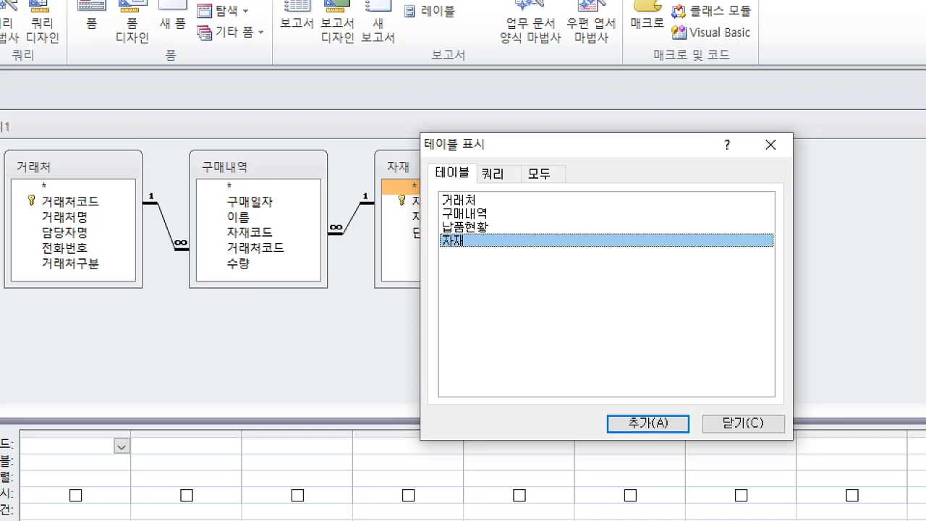
Review the choice of 거래처, 구매내역 and 자재 in the Show Table dialog's table list.
drag(472, 201, 518, 187)
drag(449, 215, 412, 233)
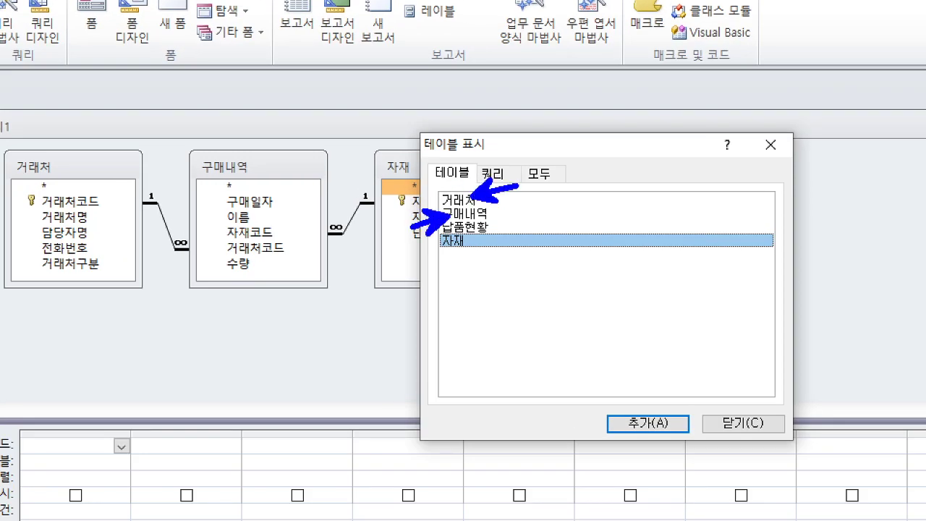
drag(478, 244, 444, 242)
key(g)
drag(429, 161, 473, 158)
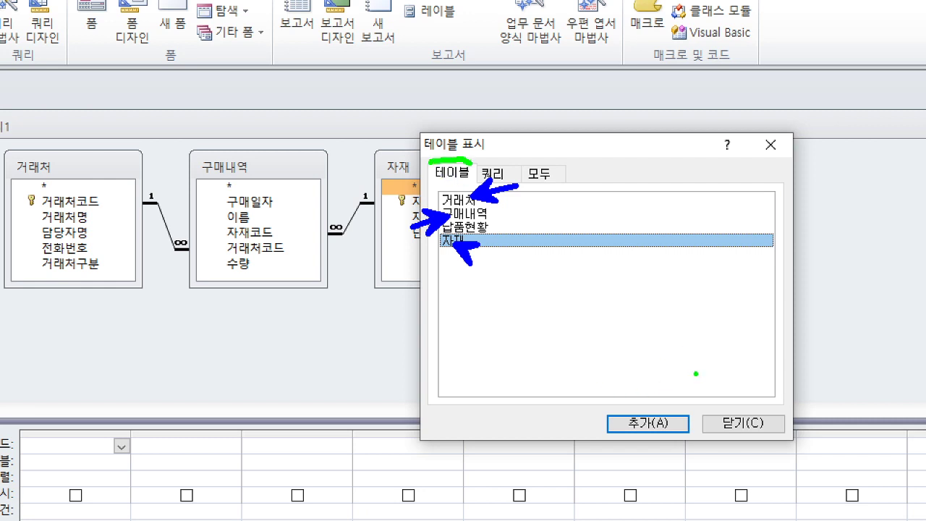
drag(720, 439, 766, 436)
key(Escape)
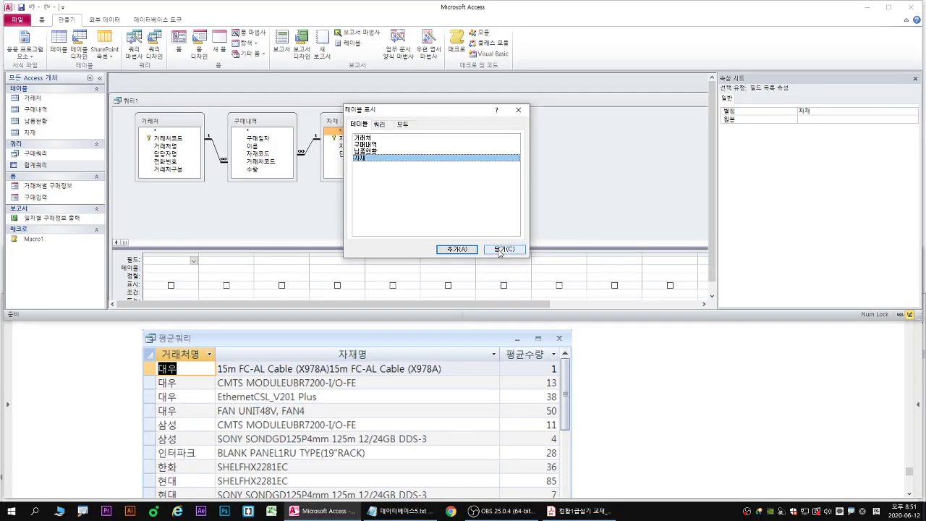
Close the table chooser and add 거래처명 from 거래처, 자재명 from 자재 and 수량 from 구매내역 to the query grid.
click(739, 425)
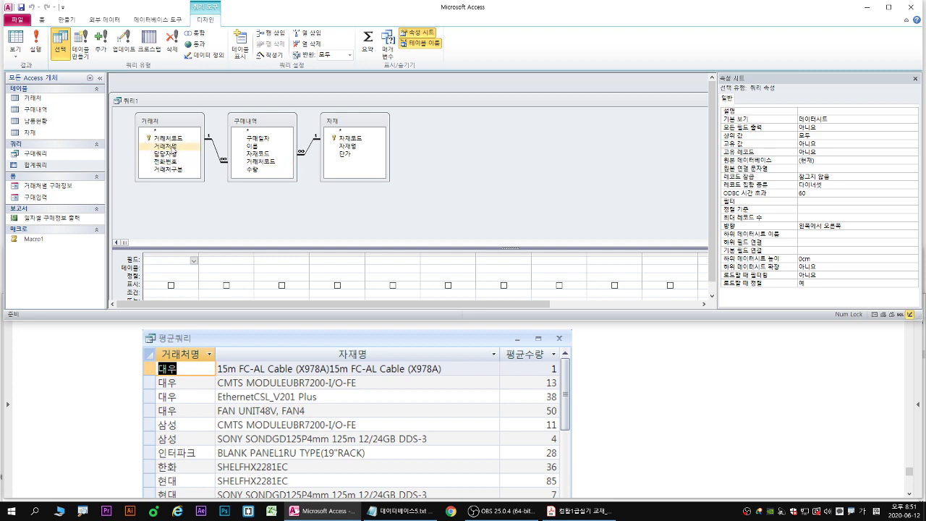
mouse_move(170, 146)
mouse_down()
mouse_move(172, 266)
mouse_move(181, 250)
mouse_up()
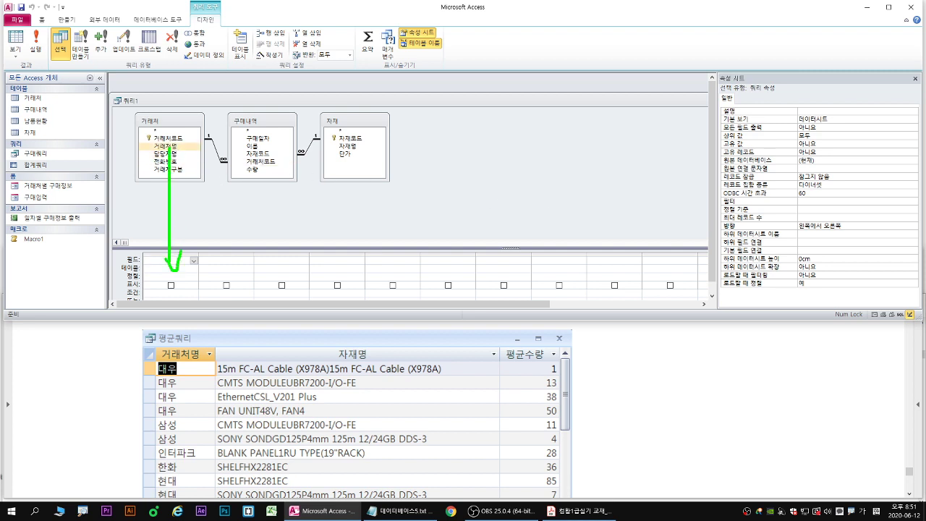
mouse_move(172, 146)
mouse_down()
mouse_move(169, 234)
mouse_move(186, 259)
mouse_move(170, 259)
mouse_up()
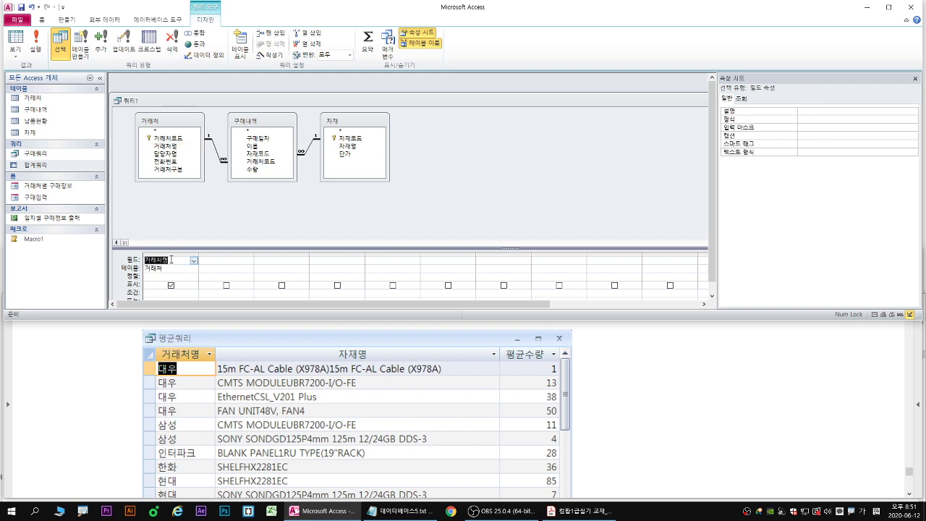
click(345, 147)
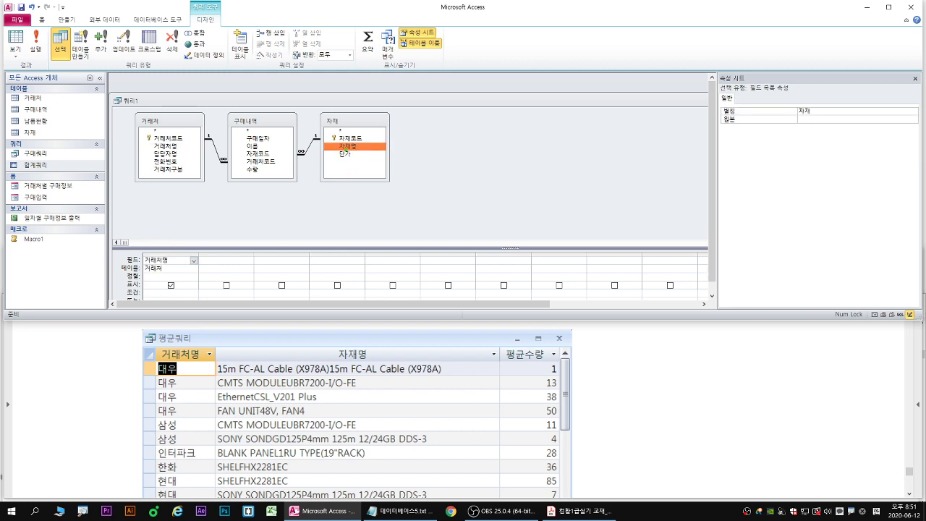
drag(347, 146, 233, 261)
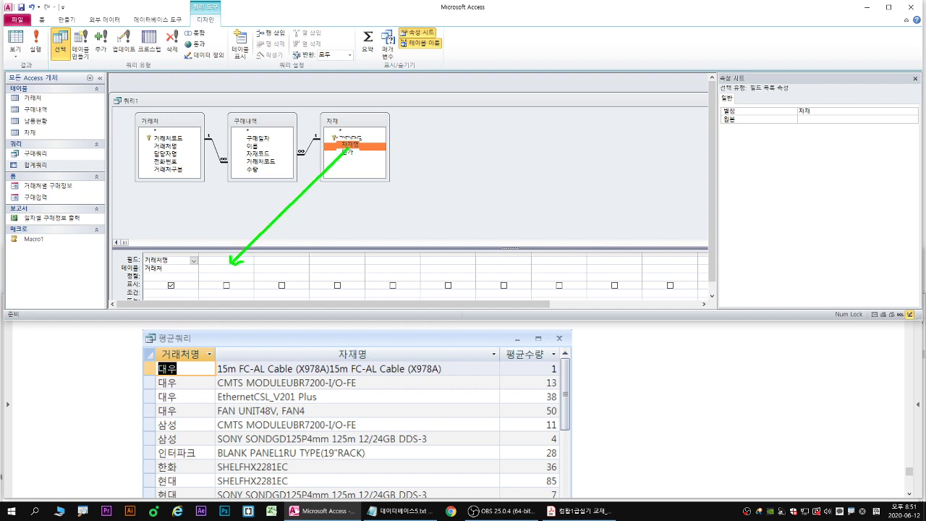
double_click(348, 146)
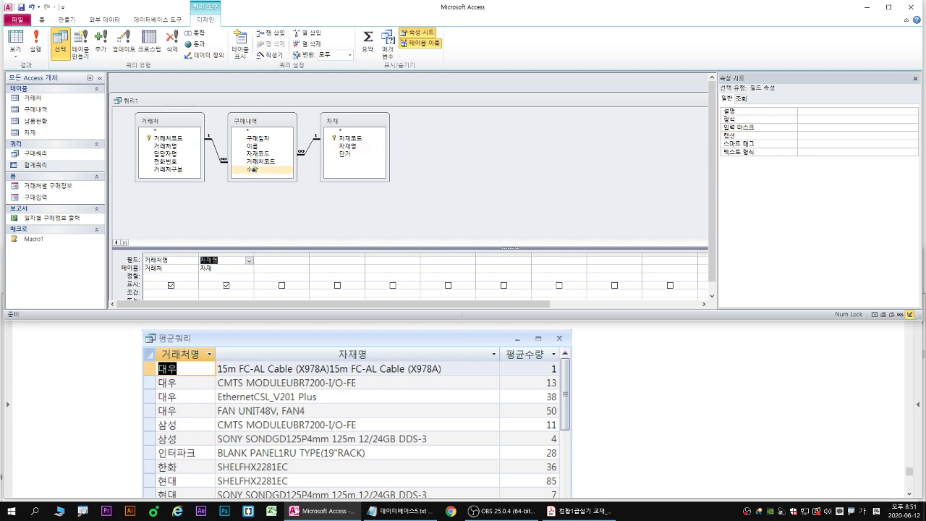
drag(254, 170, 277, 253)
key(Escape)
drag(255, 174, 273, 262)
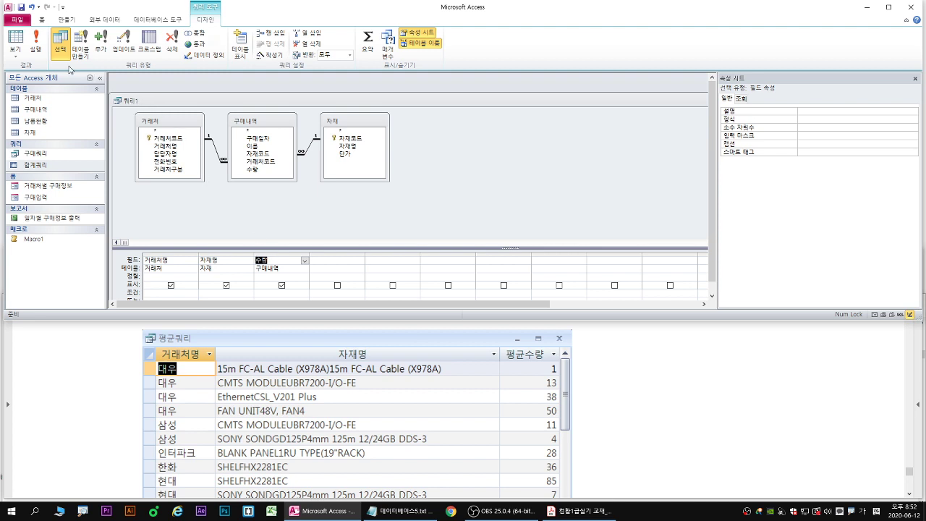
Save the new query under the name 평균쿼리.
right_click(134, 105)
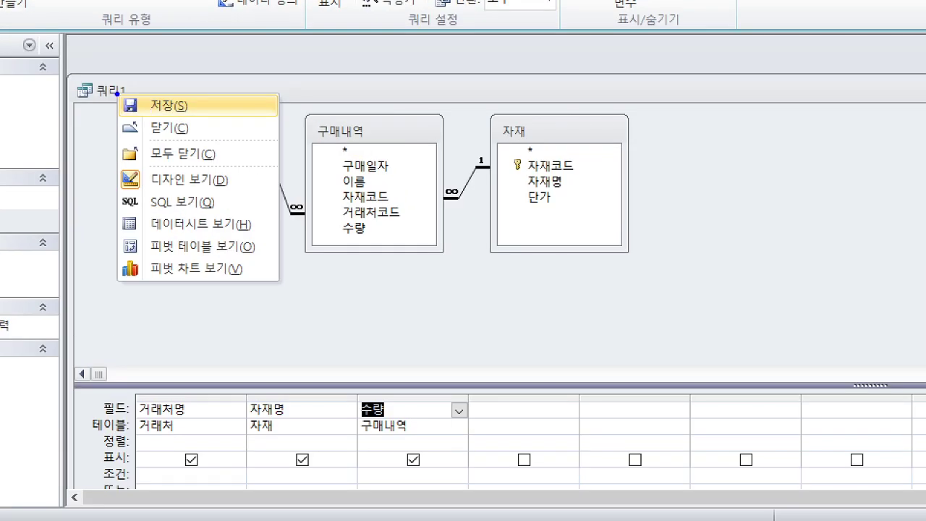
mouse_move(117, 94)
mouse_down()
mouse_move(107, 114)
mouse_move(205, 133)
mouse_move(209, 125)
mouse_up()
key(Escape)
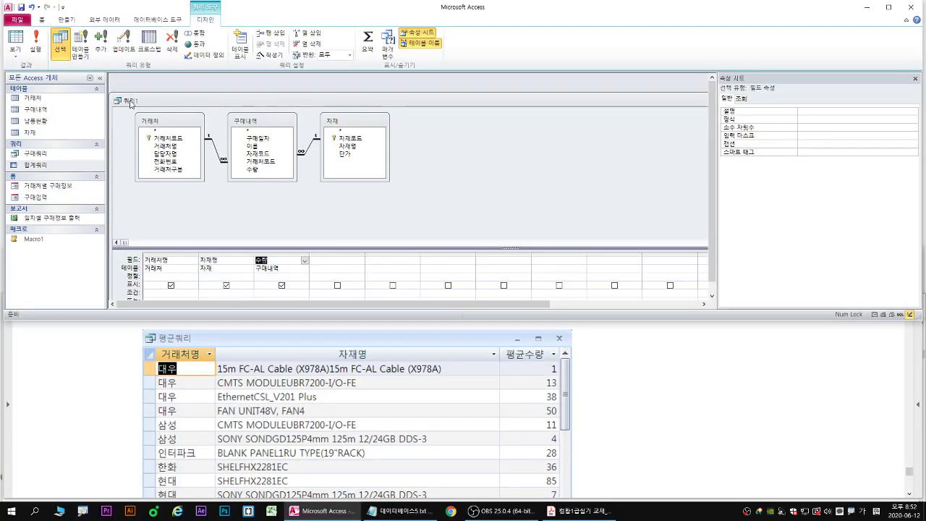
right_click(130, 103)
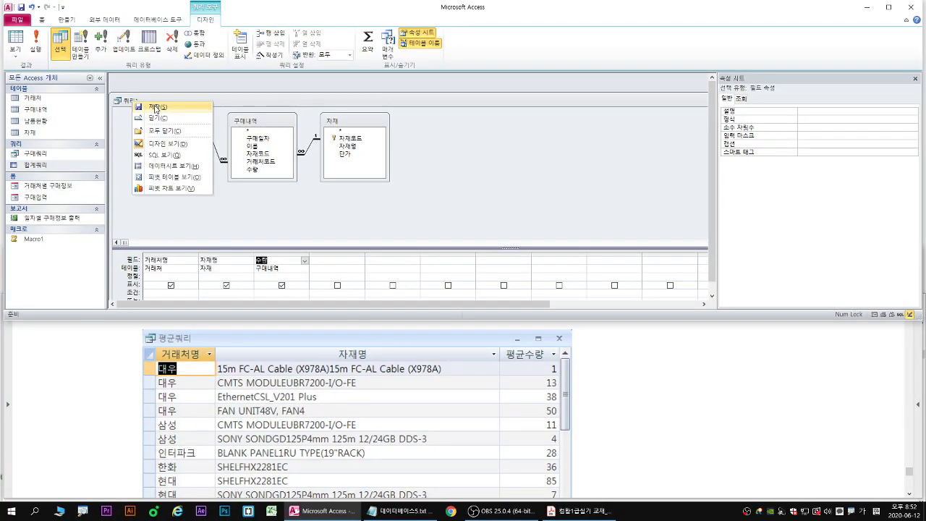
click(152, 109)
text(평ㄱ)
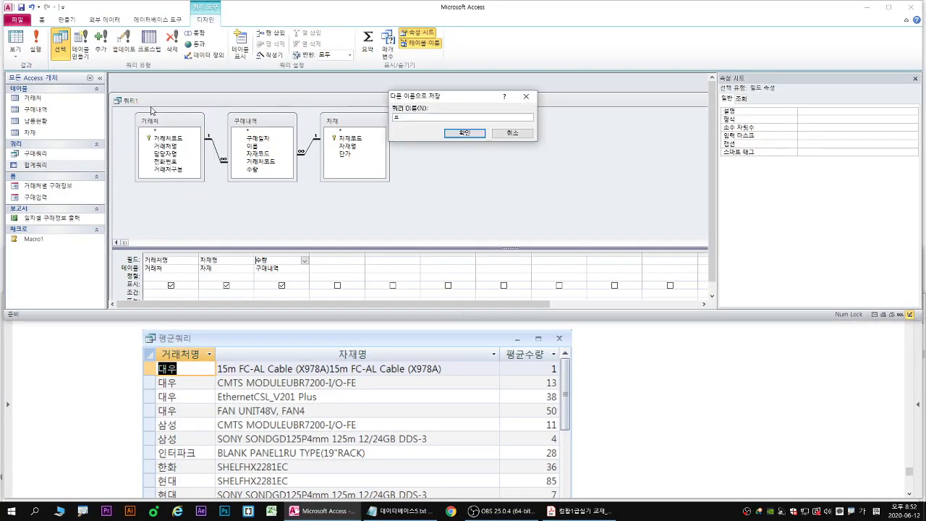
text(쿼리)
key(Return)
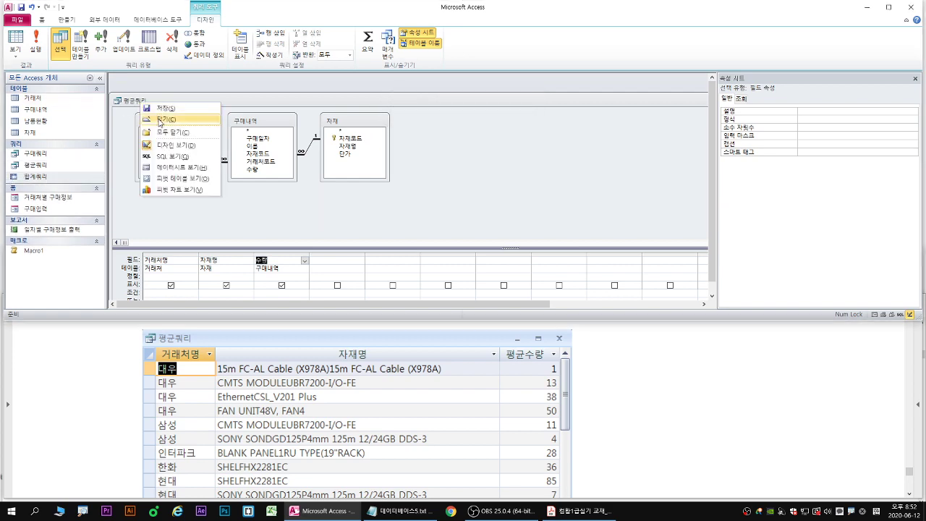
Close the 평균쿼리 design and open the saved query as a datasheet to view its 거래처명, 자재명 and 수량 columns.
click(160, 120)
key(ctrl+1)
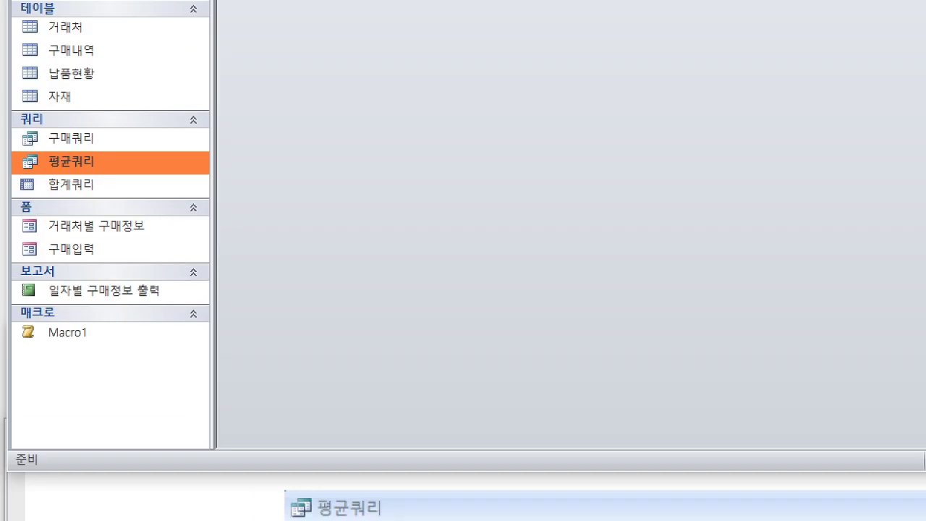
click(78, 168)
mouse_move(78, 194)
mouse_down()
mouse_move(94, 170)
mouse_move(112, 174)
mouse_up()
key(Escape)
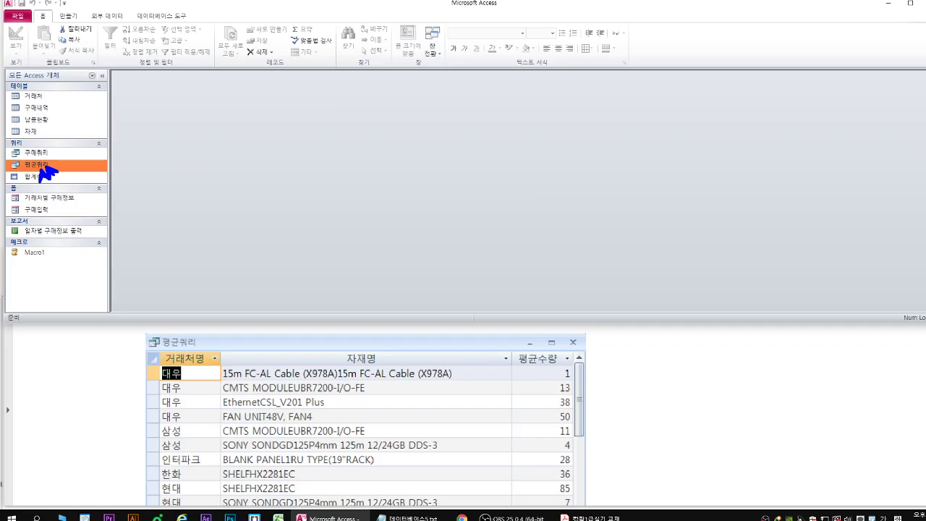
double_click(38, 166)
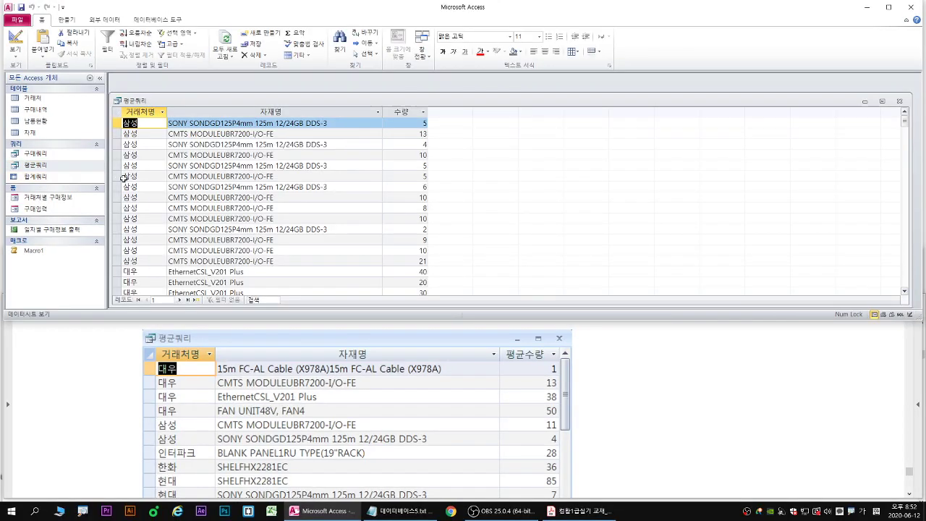
key(ctrl+1)
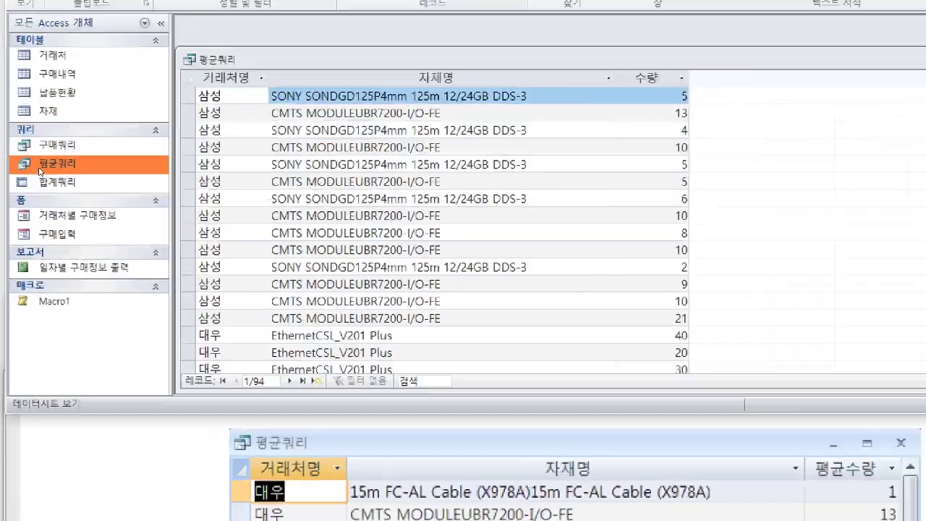
mouse_move(69, 189)
mouse_down()
mouse_move(94, 171)
mouse_move(111, 177)
mouse_up()
key(Escape)
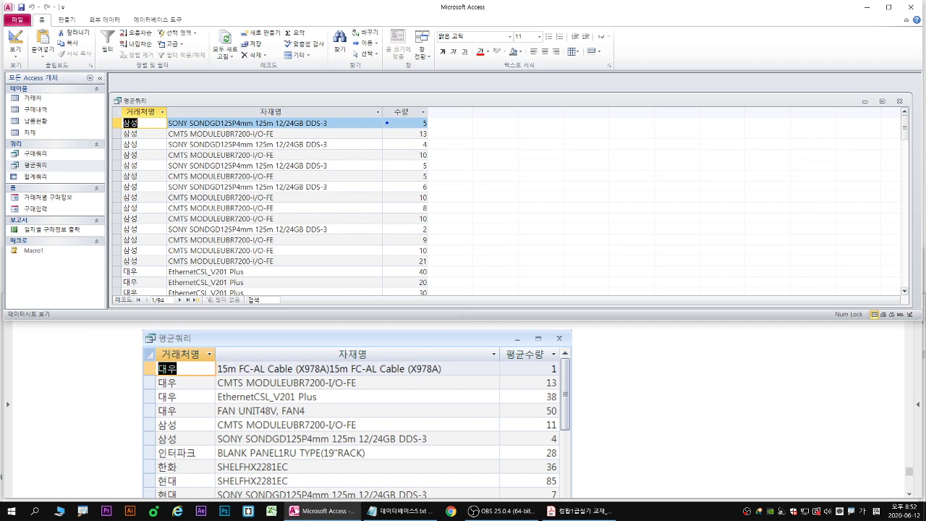
key(r)
drag(393, 118, 407, 117)
key(Escape)
Review the 문제2 requirement in the textbook about the average quantity of materials per purchasing supplier.
click(732, 408)
scroll(730, 407, up, 4)
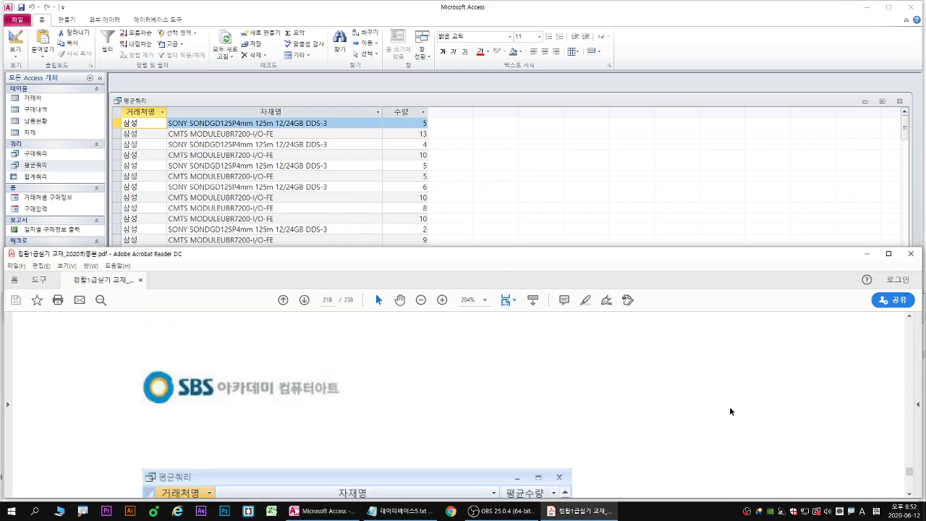
scroll(730, 409, down, 5)
scroll(730, 408, up, 1)
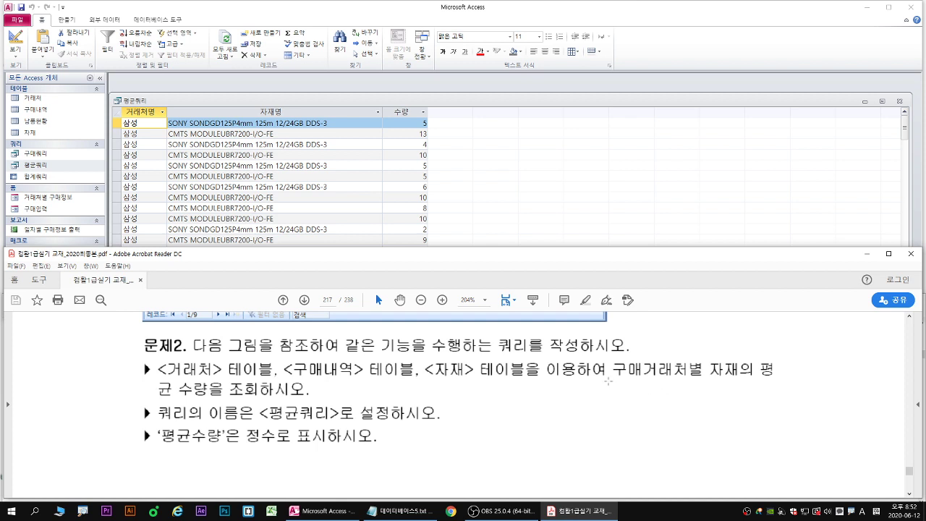
drag(609, 379, 779, 380)
key(b)
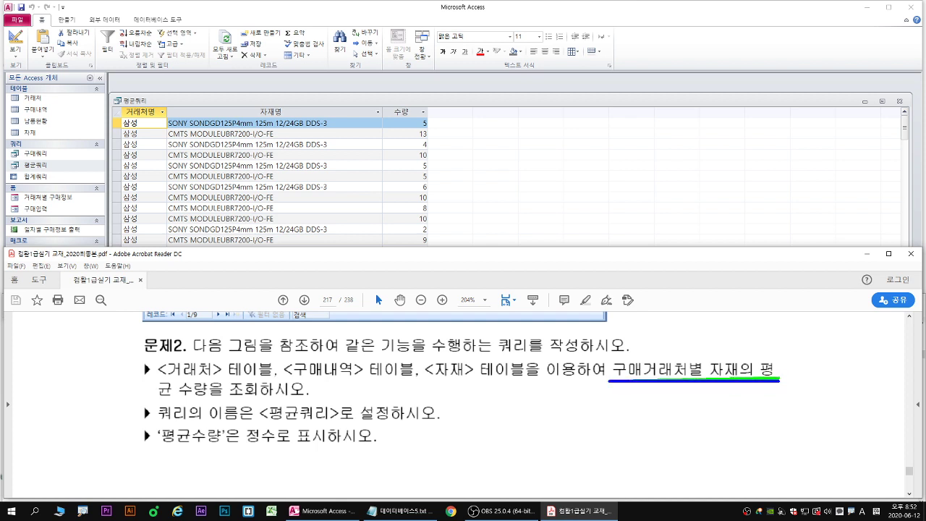
drag(156, 400, 214, 401)
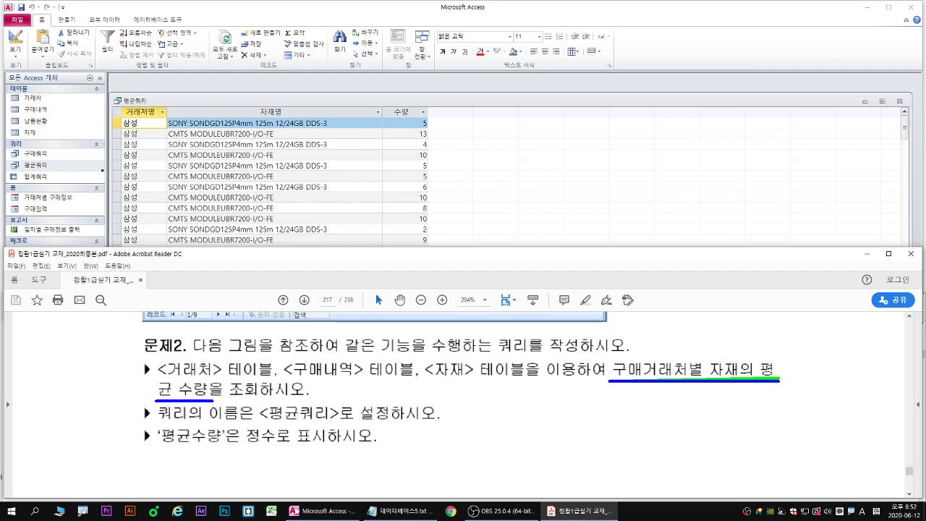
Return to Access, maximize its window and make the 평균쿼리 datasheet taller to show more records.
click(166, 123)
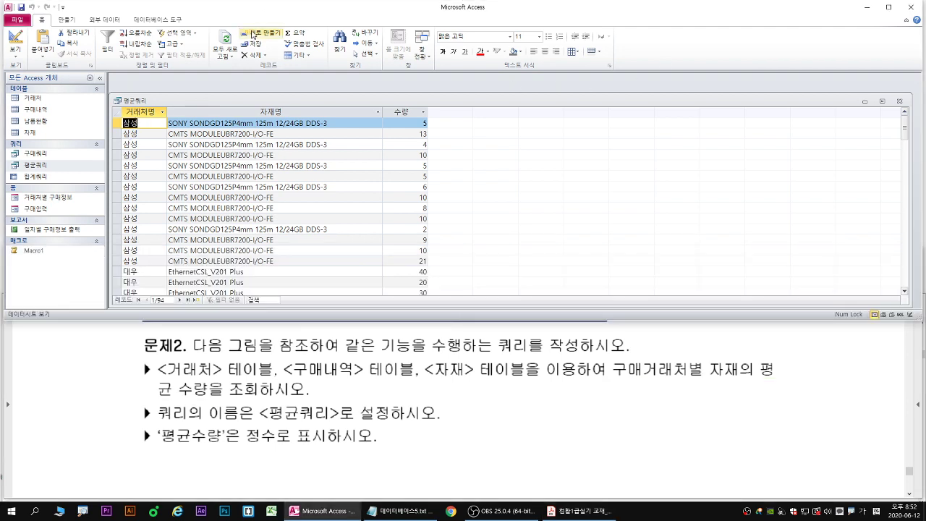
double_click(261, 7)
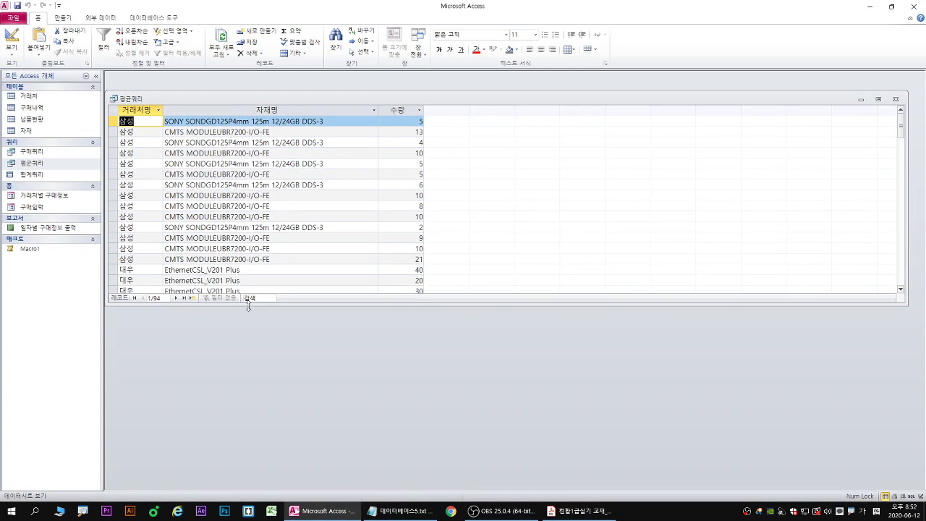
drag(249, 306, 248, 383)
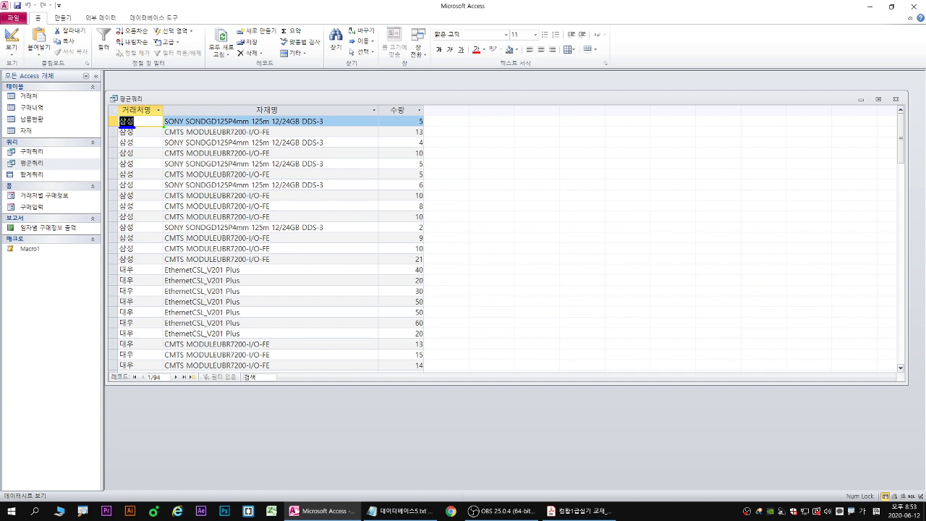
Compare the 수량 values of the first two 삼성 records for SONY SONDGD125P4mm 125m 12/24GB DDS-3.
drag(171, 127, 328, 126)
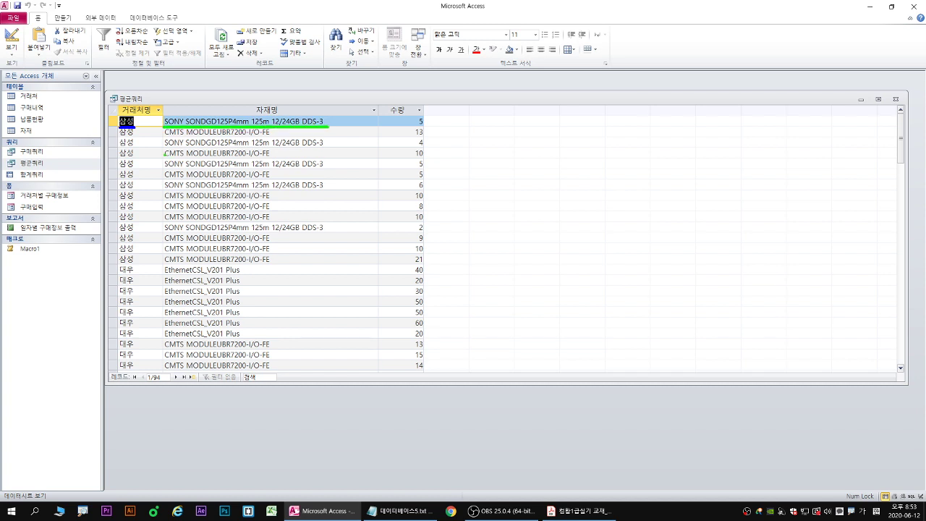
drag(164, 147, 333, 147)
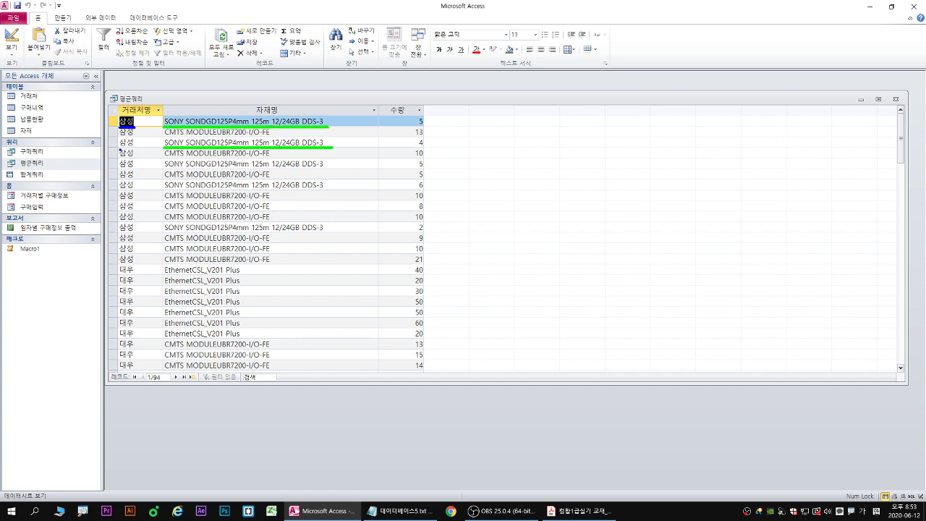
drag(120, 148, 137, 149)
drag(89, 122, 118, 121)
drag(75, 142, 117, 142)
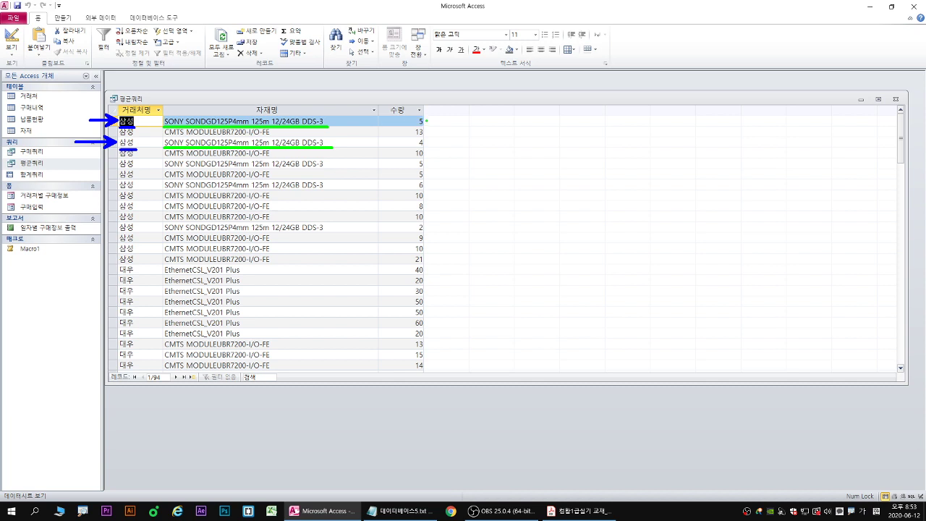
drag(438, 123, 427, 123)
drag(438, 142, 427, 142)
Switch 평균쿼리 to design view and turn on the 요약 row, leaving all three fields on 묶는 방법.
right_click(136, 100)
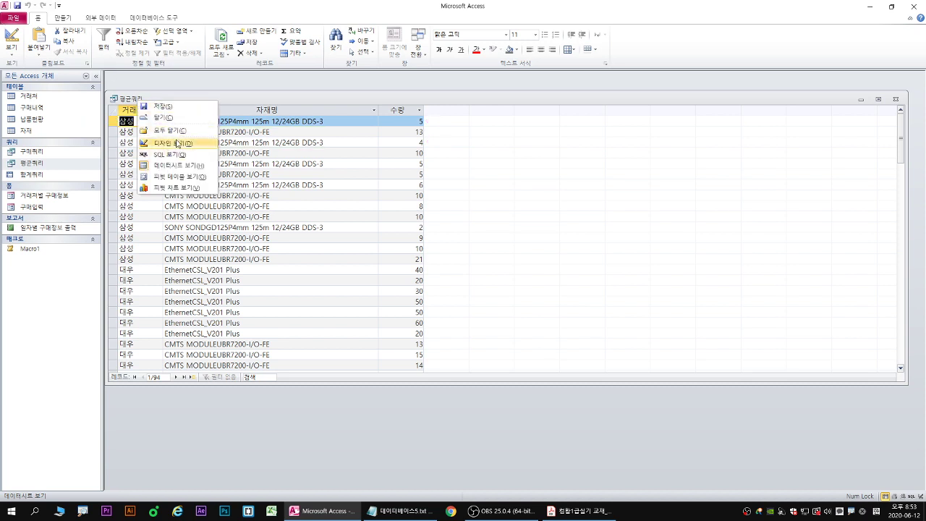
click(177, 144)
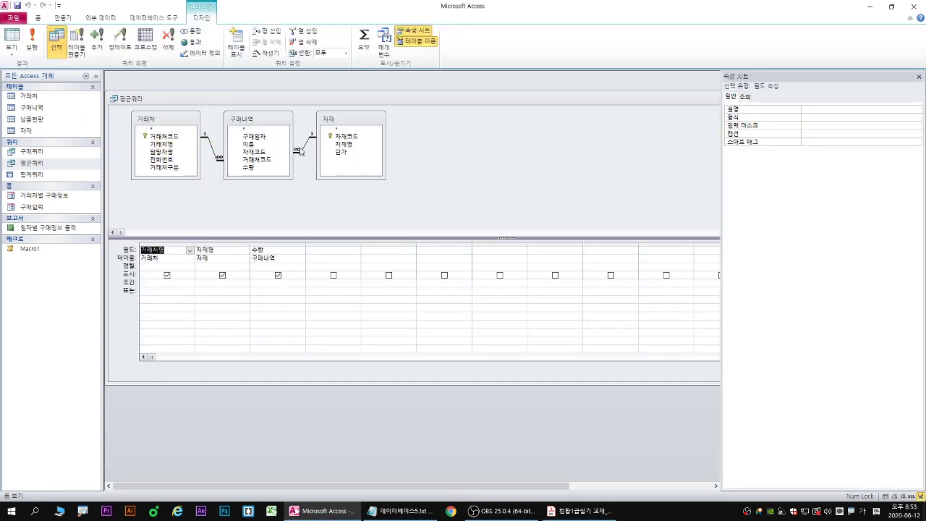
click(365, 40)
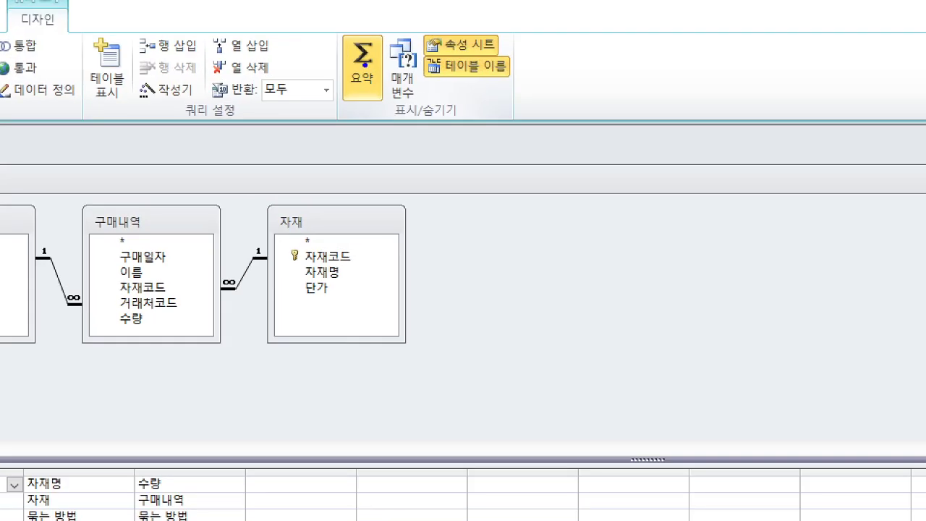
mouse_move(376, 49)
mouse_down()
mouse_move(368, 40)
mouse_move(387, 106)
mouse_up()
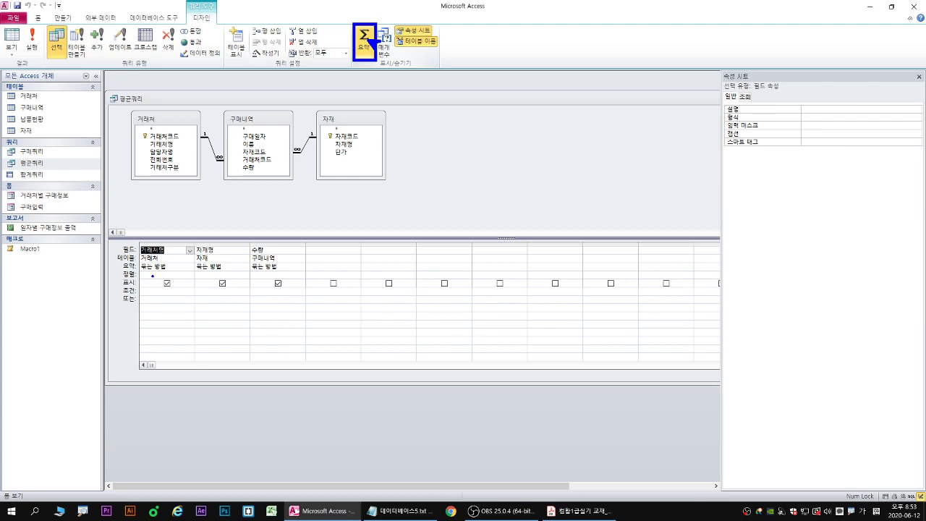
drag(146, 274, 287, 271)
key(Escape)
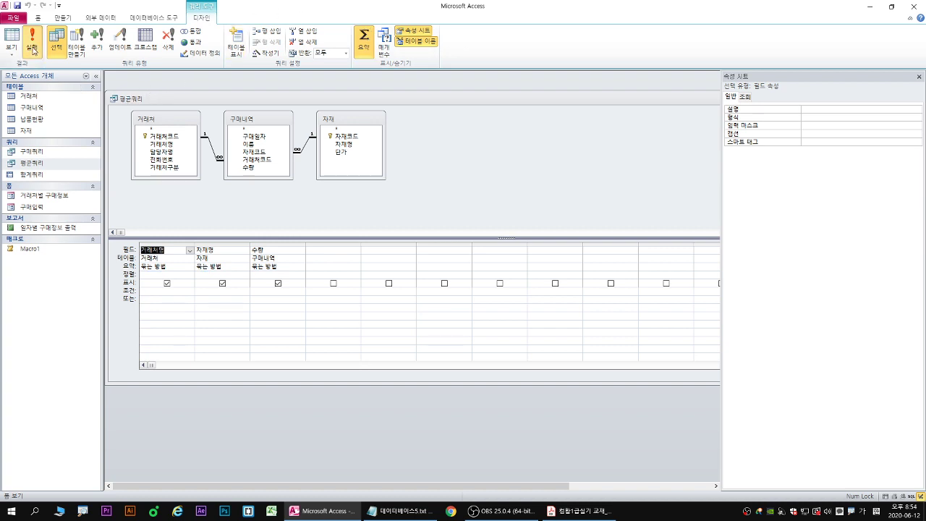
Close the 평균쿼리 design keeping its grouping, and reopen the query as a datasheet to examine the grouped records.
right_click(129, 98)
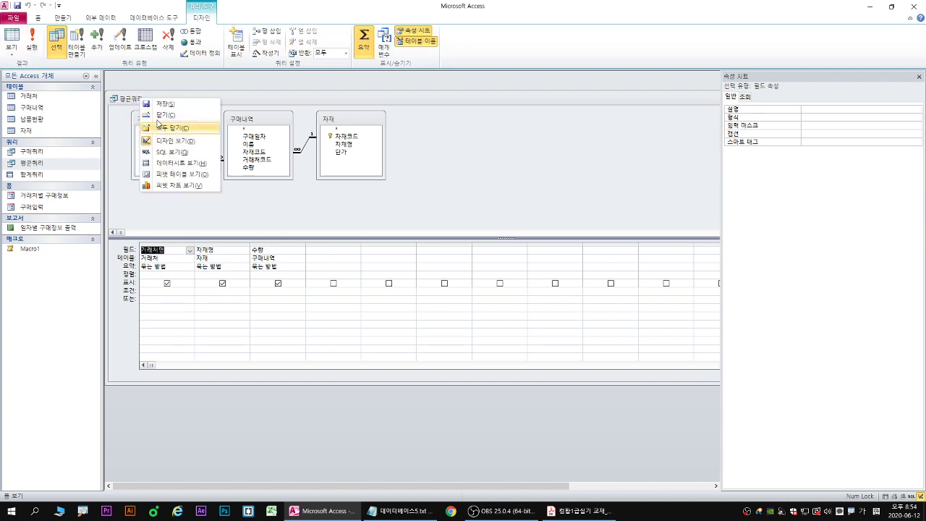
click(161, 116)
double_click(41, 165)
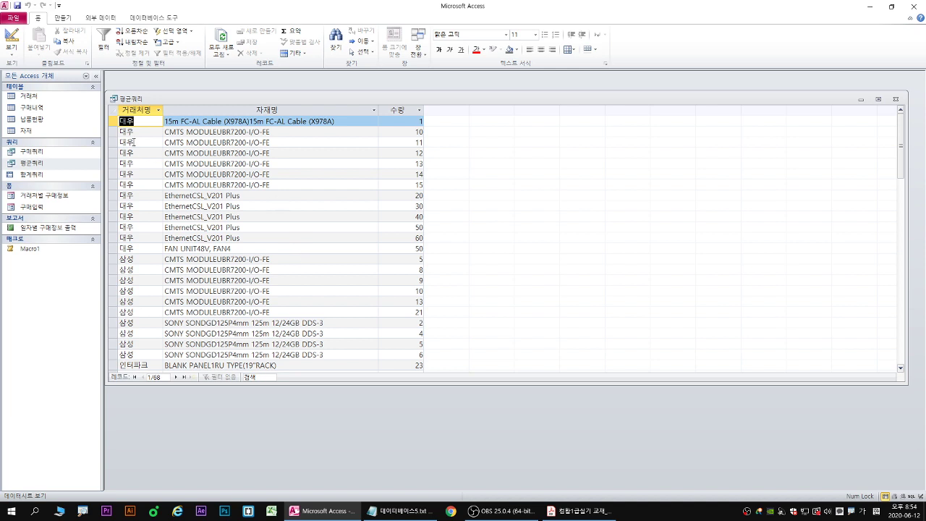
drag(111, 126, 103, 367)
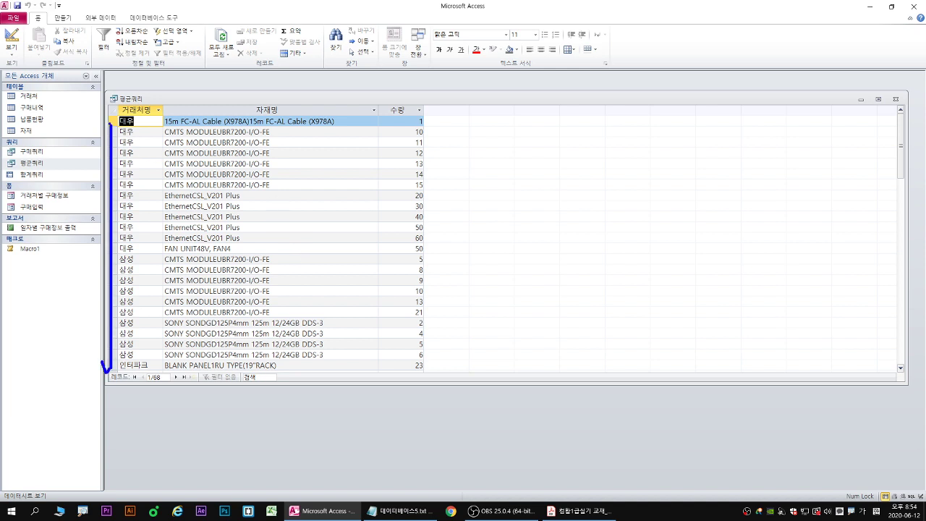
Examine the 대우 records in 평균쿼리 that share CMTS MODULEUBR7200-I/O-FE, comparing their 거래처명, 자재명 and 수량 values.
mouse_move(108, 114)
mouse_down()
mouse_move(347, 210)
mouse_move(427, 256)
mouse_up()
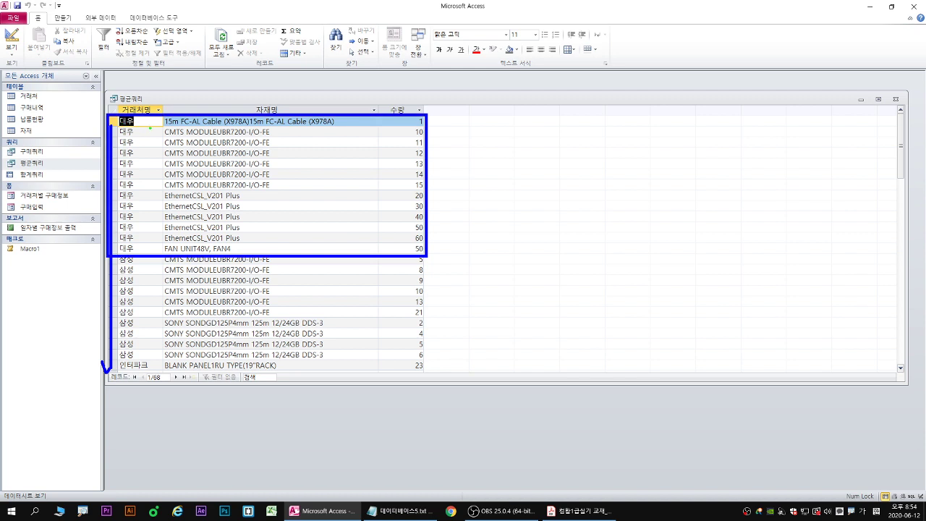
drag(163, 121, 160, 251)
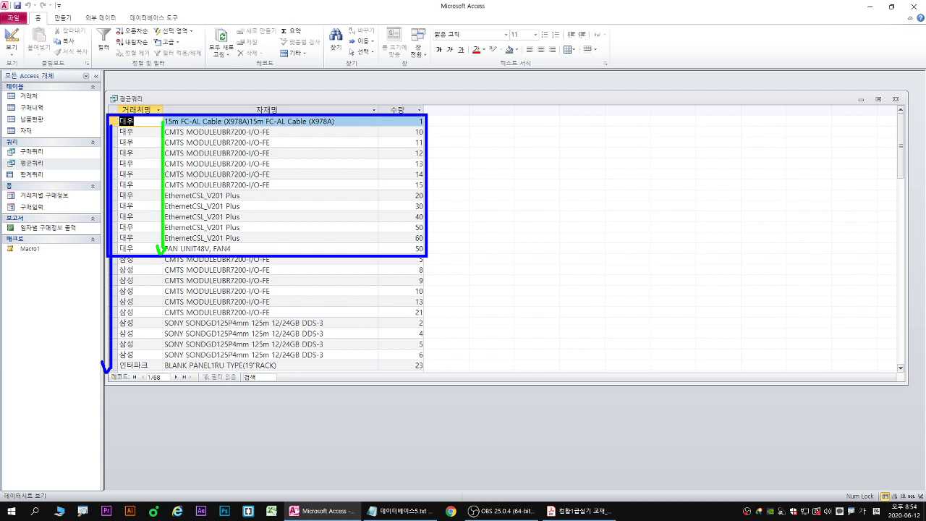
key(r)
mouse_move(112, 124)
mouse_down()
mouse_move(129, 149)
mouse_move(427, 191)
mouse_up()
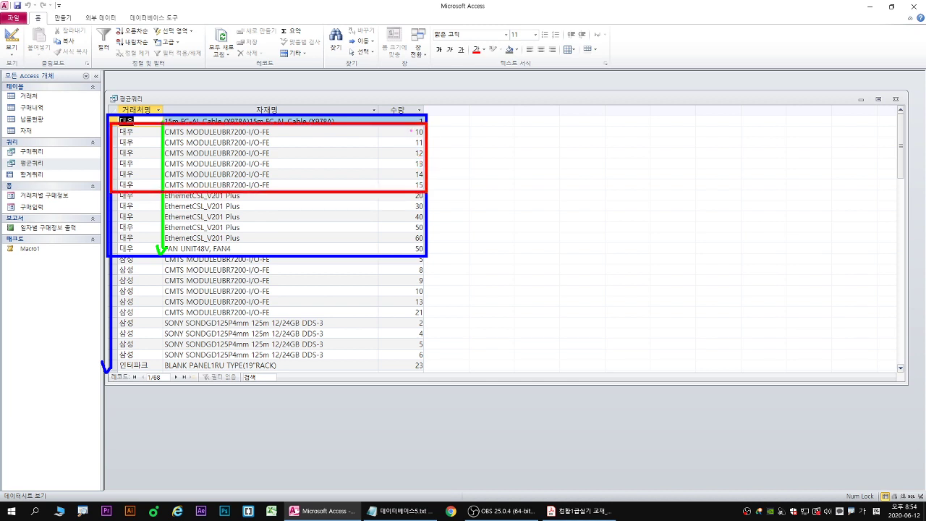
drag(410, 131, 410, 186)
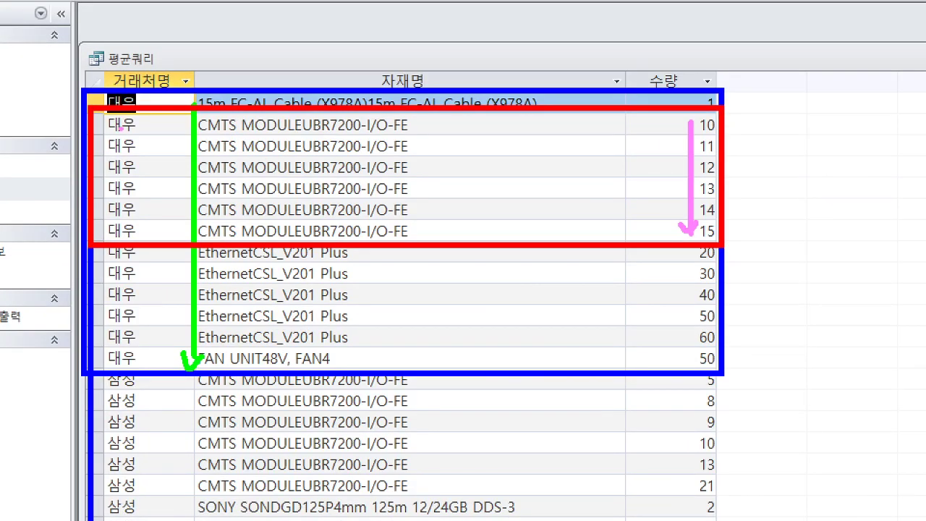
mouse_move(101, 118)
mouse_down()
mouse_move(75, 153)
mouse_move(105, 237)
mouse_up()
mouse_move(199, 112)
mouse_down()
mouse_move(191, 125)
mouse_move(196, 230)
mouse_up()
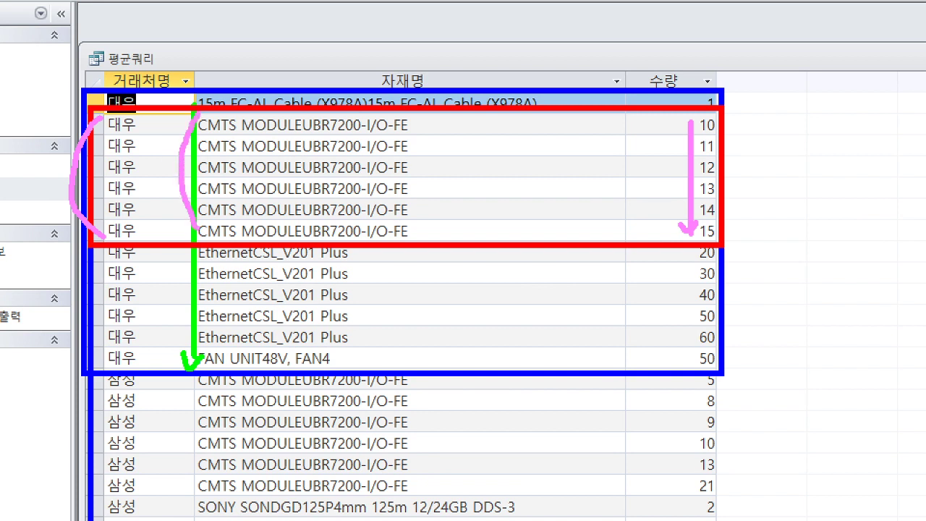
mouse_move(689, 113)
mouse_down()
mouse_move(740, 244)
mouse_move(724, 242)
mouse_up()
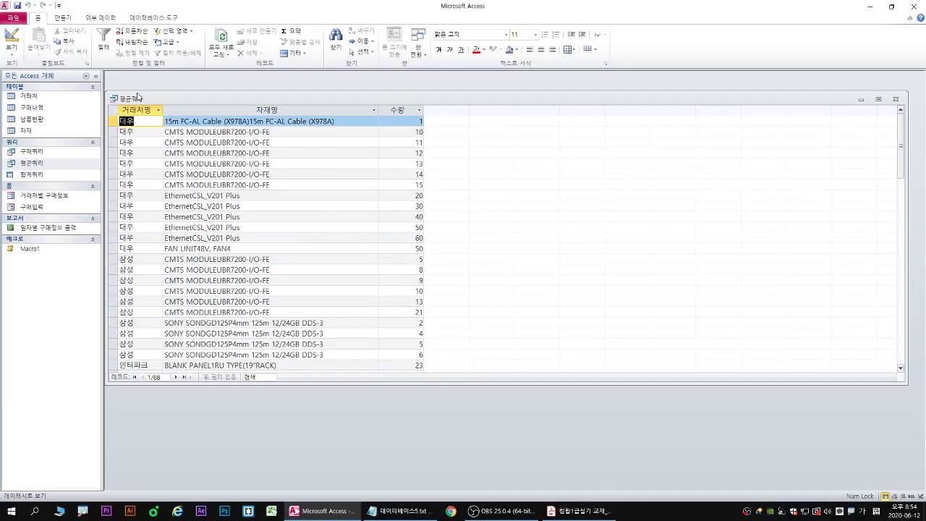
Switch 평균쿼리 to design view and set the 요약 option of the 수량 field to 평균.
right_click(137, 103)
click(163, 147)
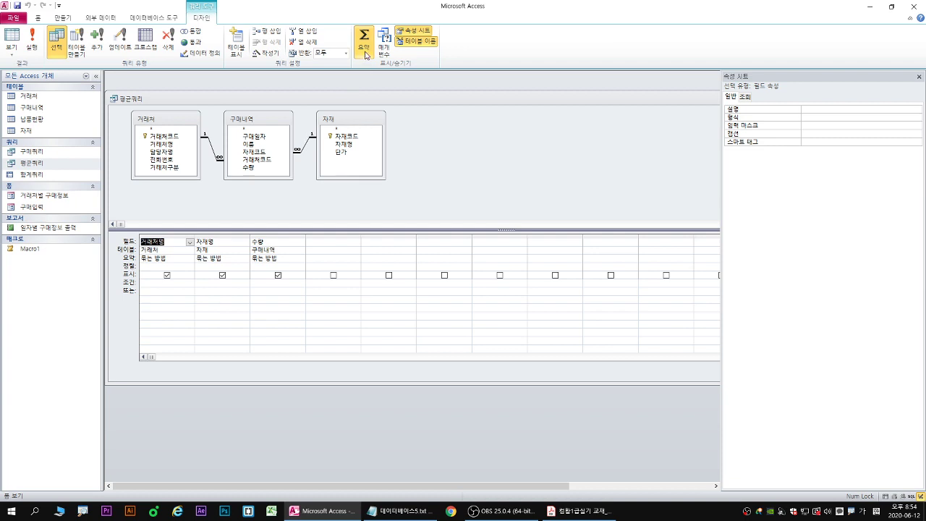
click(278, 259)
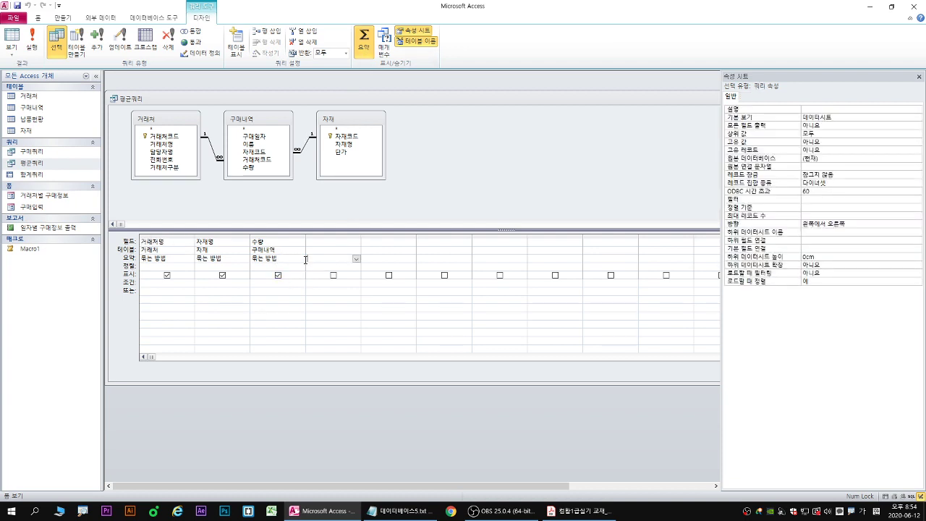
click(300, 258)
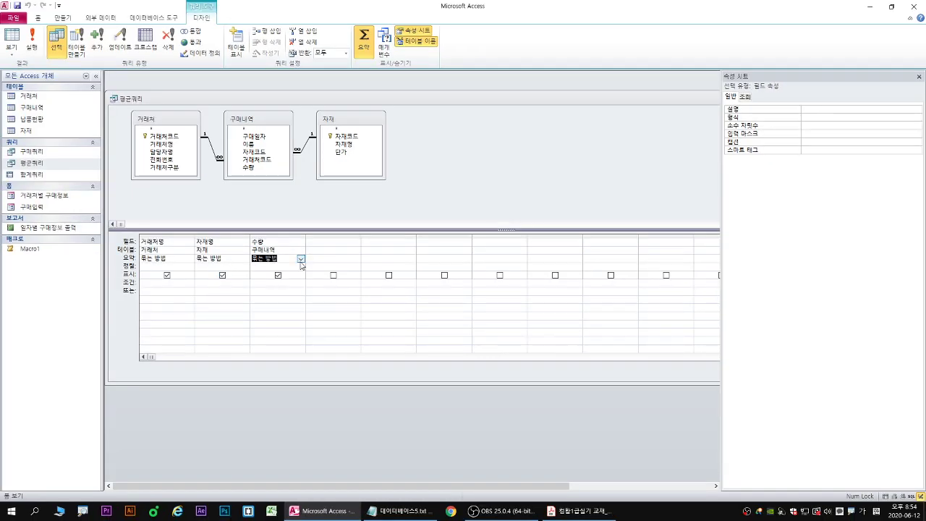
click(475, 249)
click(264, 282)
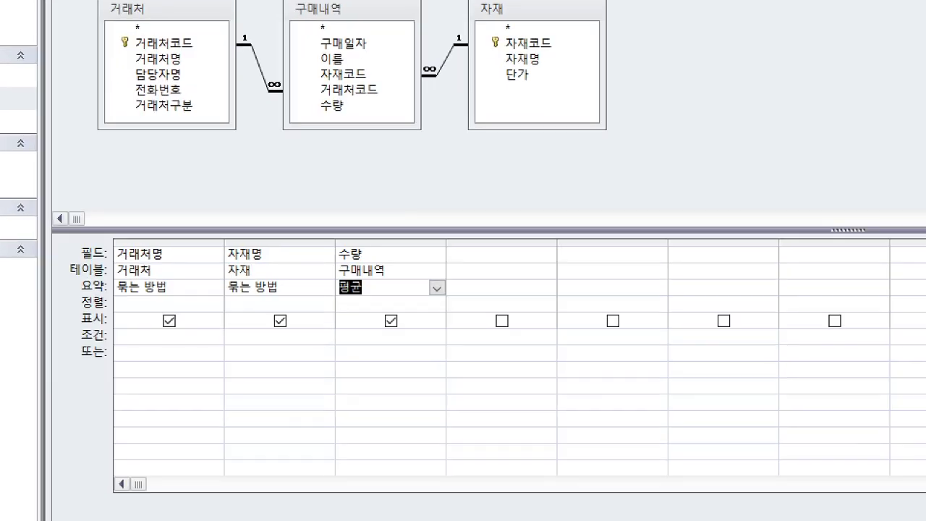
drag(341, 300, 371, 301)
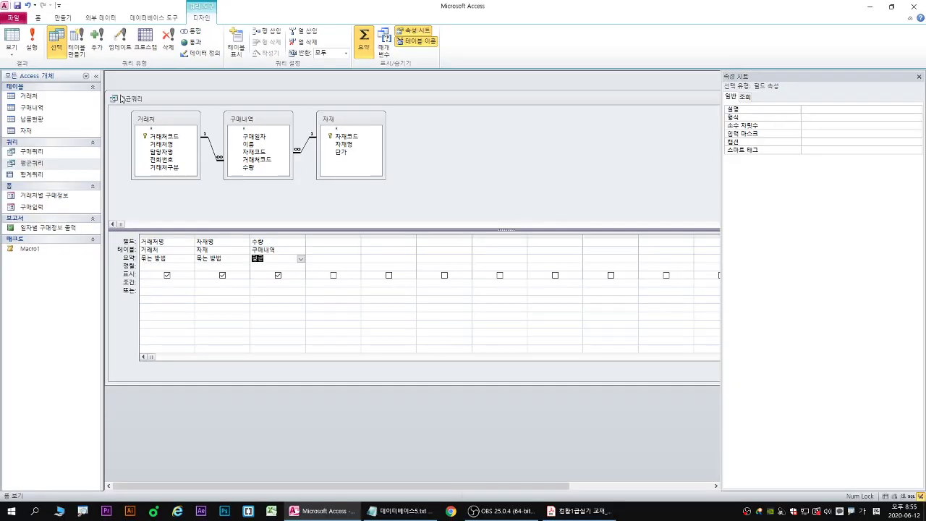
Save and close the 평균쿼리 design, and reopen the query as a datasheet.
right_click(130, 99)
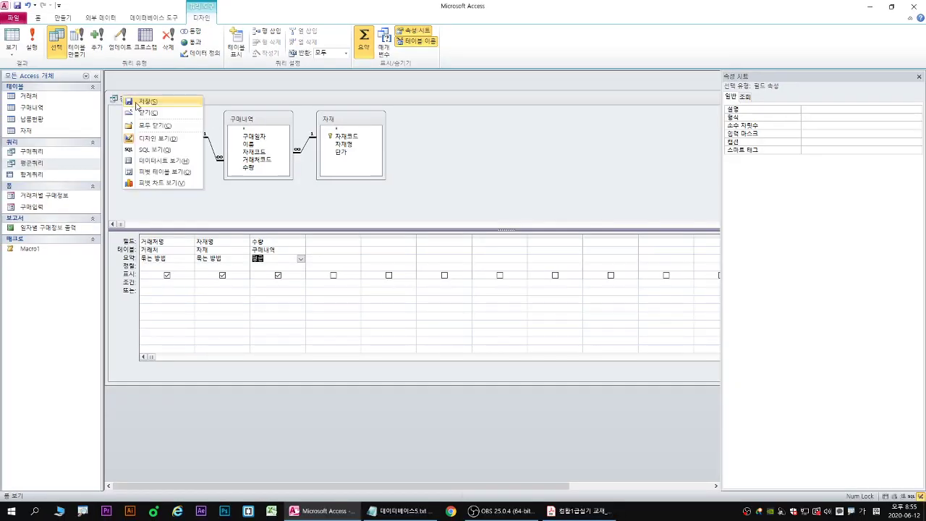
click(131, 100)
right_click(131, 100)
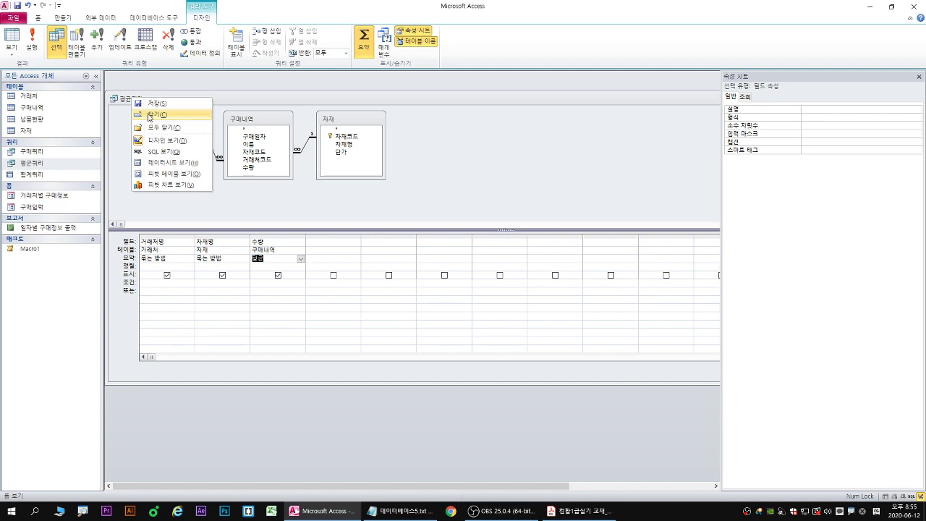
click(149, 117)
double_click(31, 163)
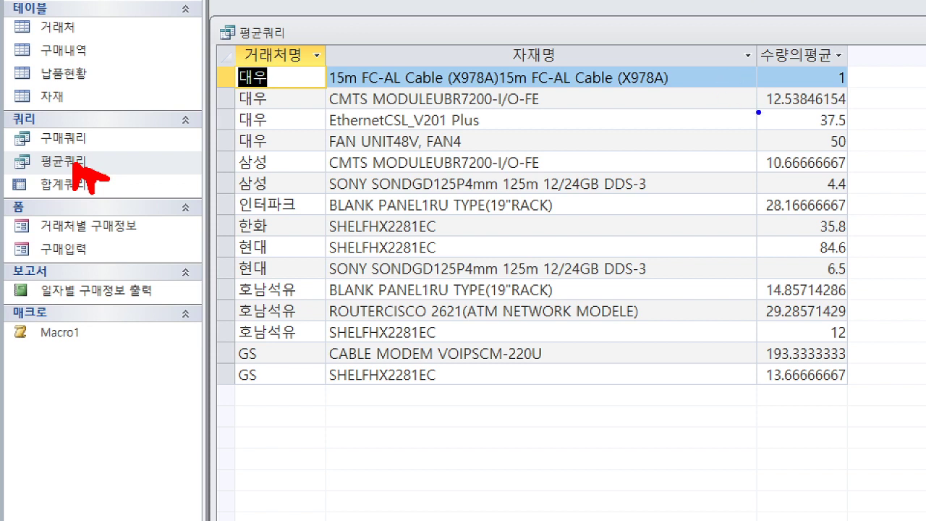
Examine the heading and the decimal places of the average column in 평균쿼리 against the task's 평균수량 requirement.
drag(762, 113, 855, 112)
drag(768, 173, 851, 172)
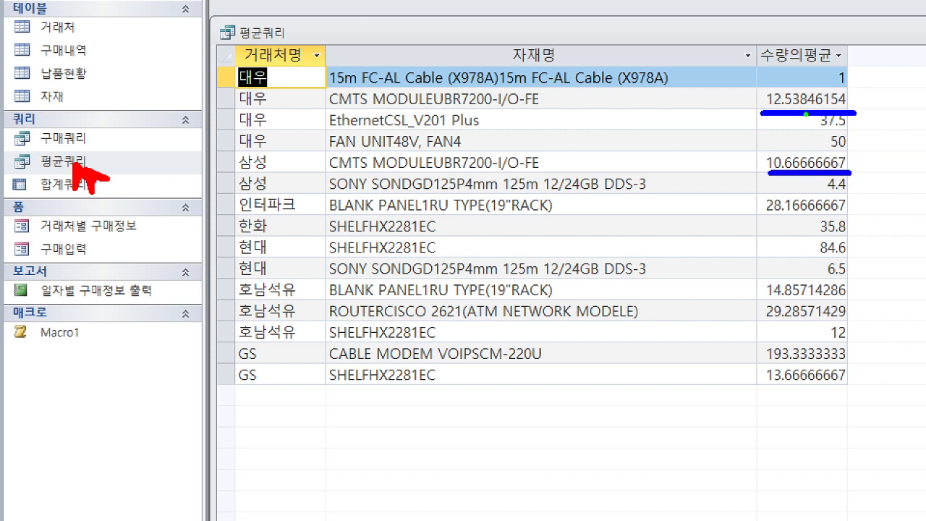
mouse_move(829, 85)
mouse_down()
mouse_move(810, 117)
mouse_move(842, 113)
mouse_up()
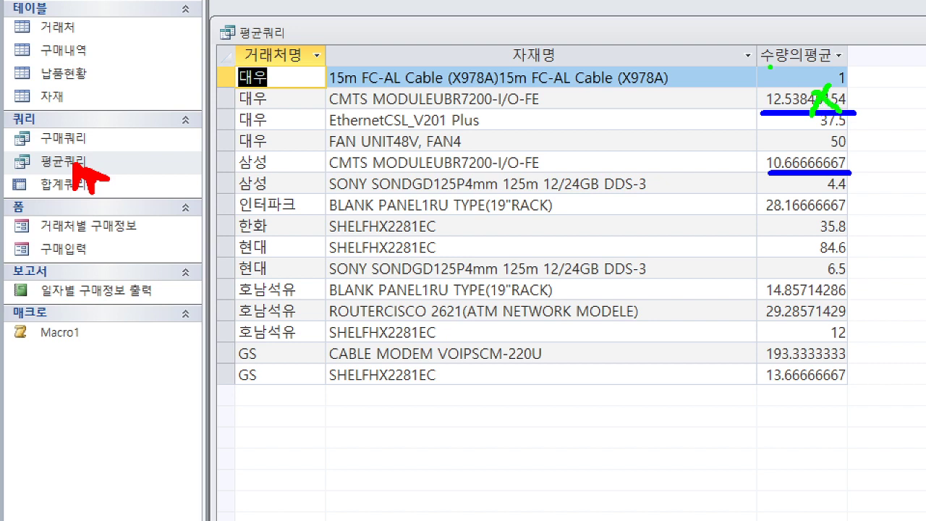
mouse_move(764, 64)
mouse_down()
mouse_move(827, 64)
mouse_move(769, 52)
mouse_move(822, 50)
mouse_move(820, 61)
mouse_up()
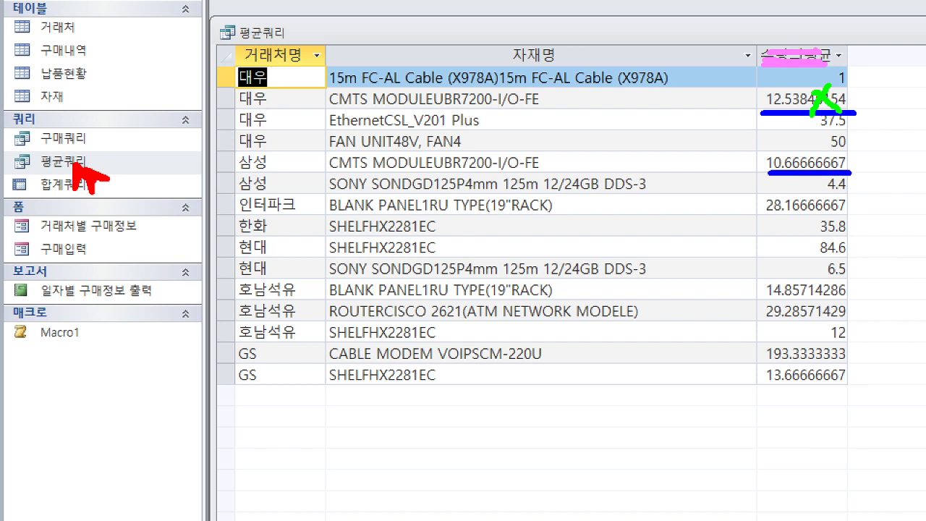
key(e)
mouse_move(774, 57)
mouse_down()
mouse_move(820, 56)
mouse_move(799, 51)
mouse_up()
key(b)
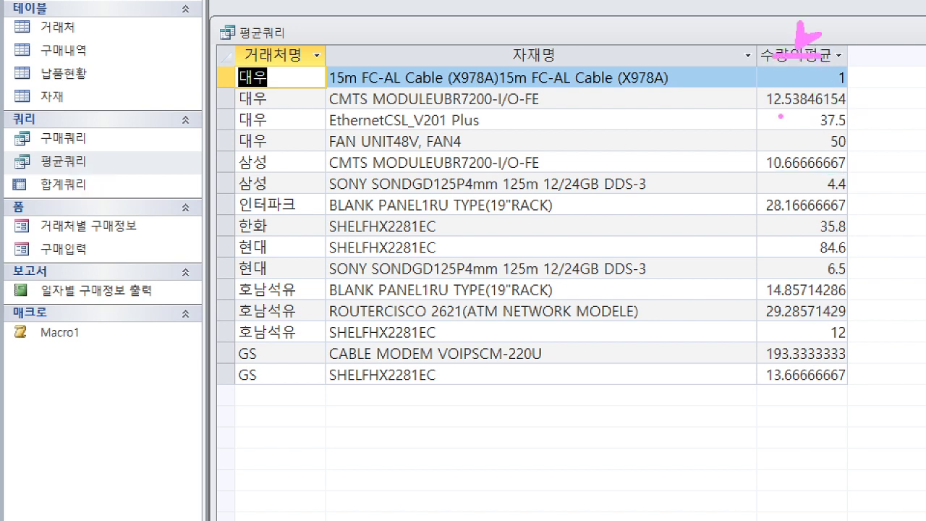
drag(772, 110, 837, 108)
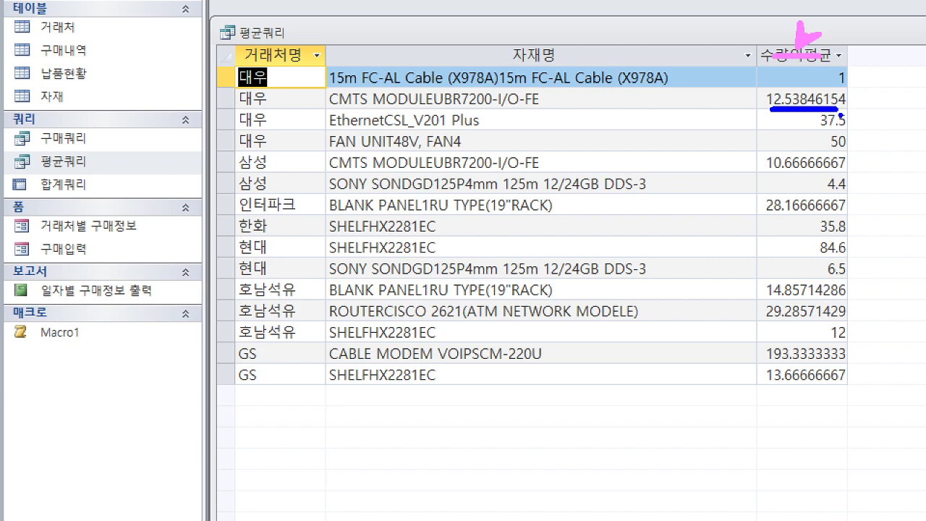
key(Escape)
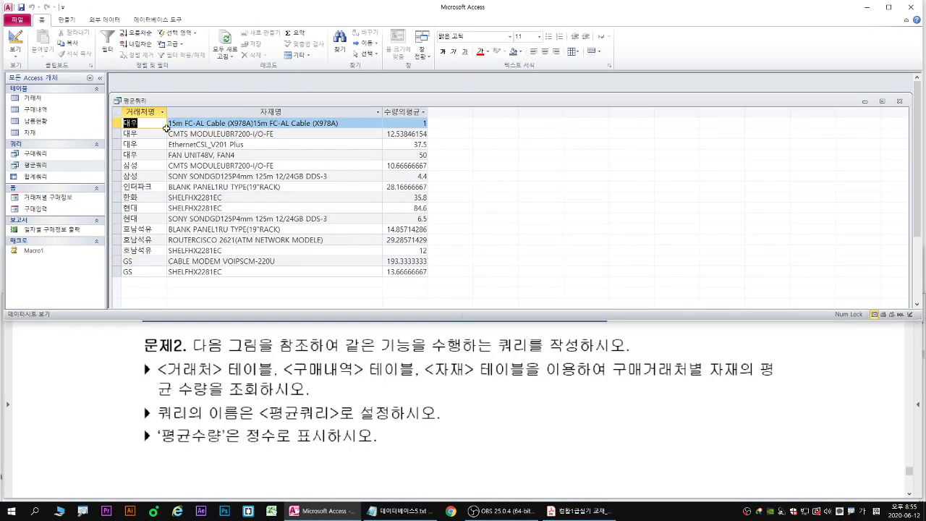
key(ctrl+1)
click(395, 116)
mouse_move(367, 93)
mouse_down()
mouse_move(458, 120)
mouse_move(439, 67)
mouse_up()
key(g)
key(Escape)
Switch 평균쿼리 to design view and replace the caption of the averaged 수량 field with 평균수량.
right_click(133, 99)
click(170, 141)
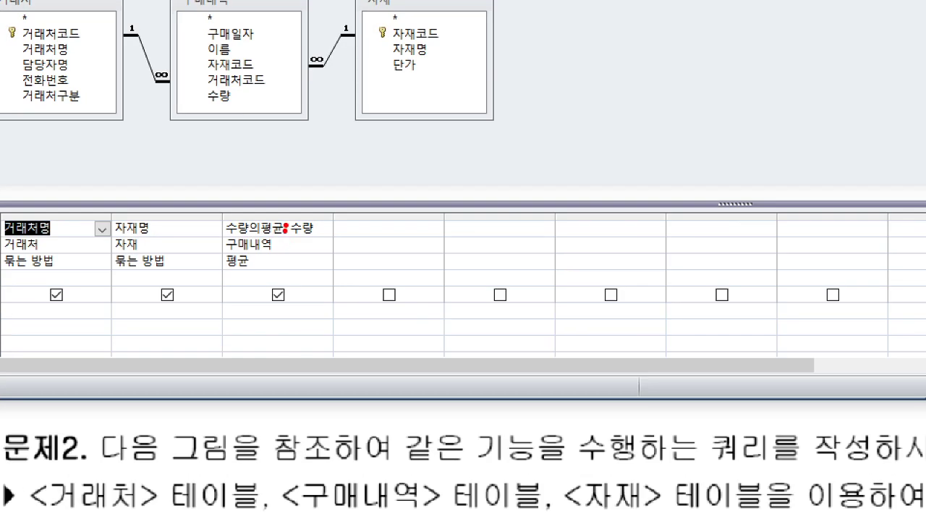
mouse_move(278, 240)
mouse_down()
mouse_move(229, 245)
mouse_move(291, 220)
mouse_move(203, 234)
mouse_up()
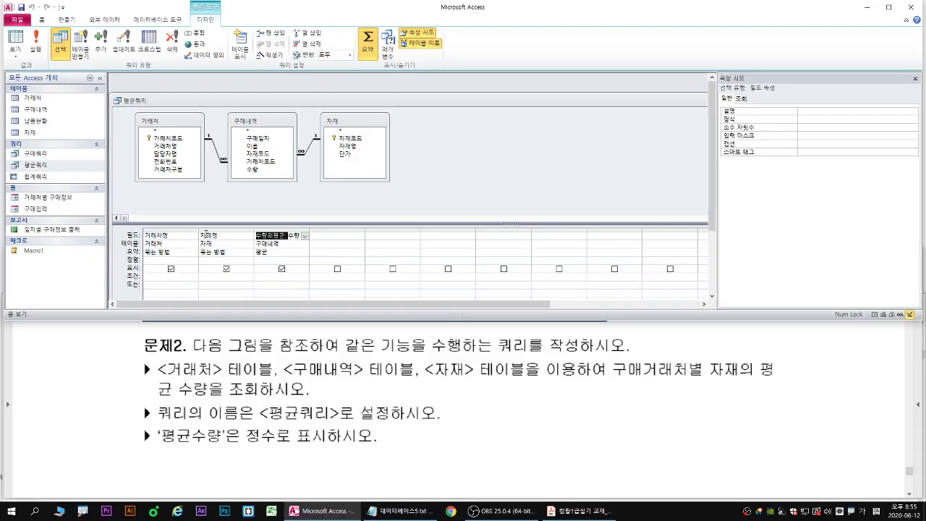
key(BackSpace)
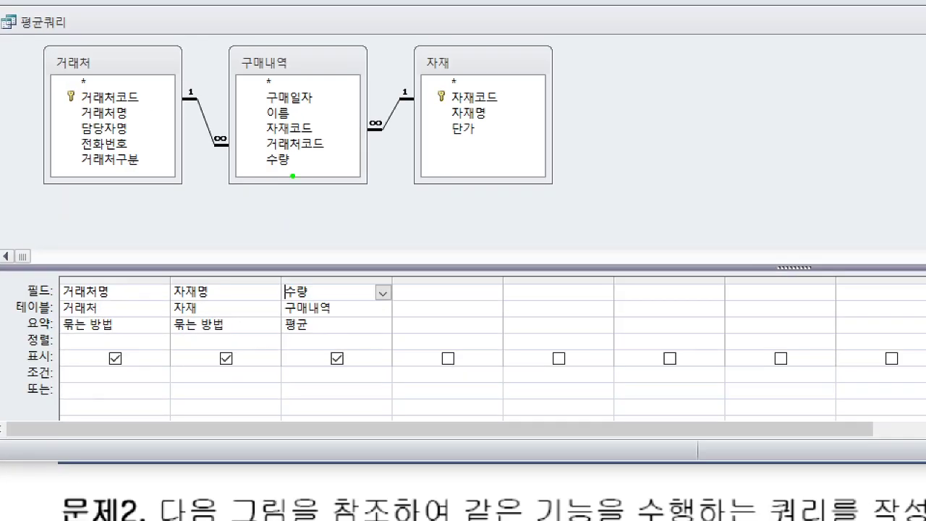
mouse_move(282, 168)
mouse_down()
mouse_move(302, 273)
mouse_move(294, 282)
mouse_move(311, 273)
mouse_move(285, 303)
mouse_move(303, 301)
mouse_up()
mouse_move(268, 169)
mouse_down()
mouse_move(282, 171)
mouse_move(310, 272)
mouse_move(299, 284)
mouse_up()
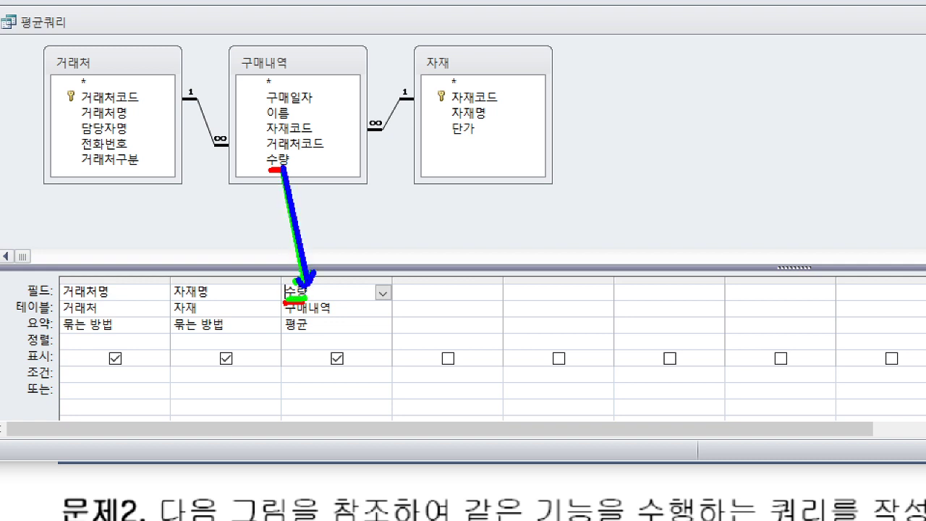
key(Escape)
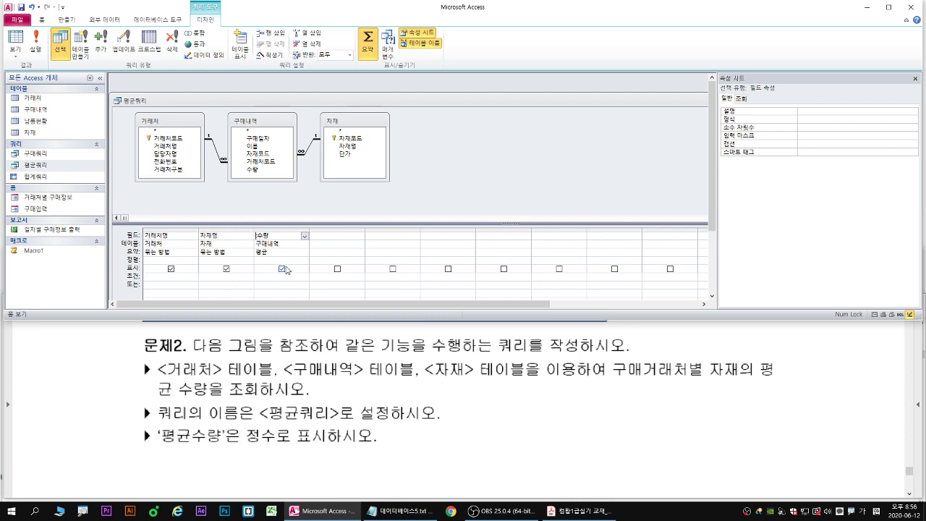
text(평균수량:)
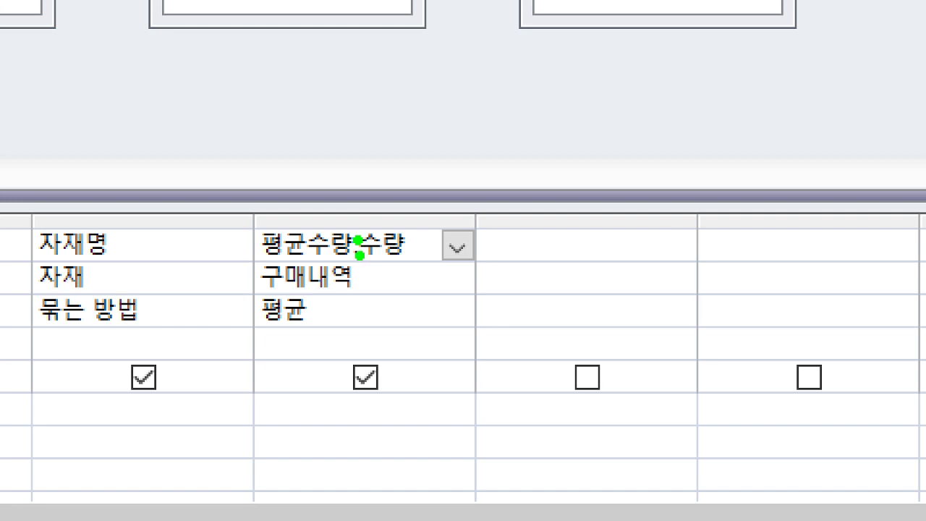
drag(262, 268, 350, 269)
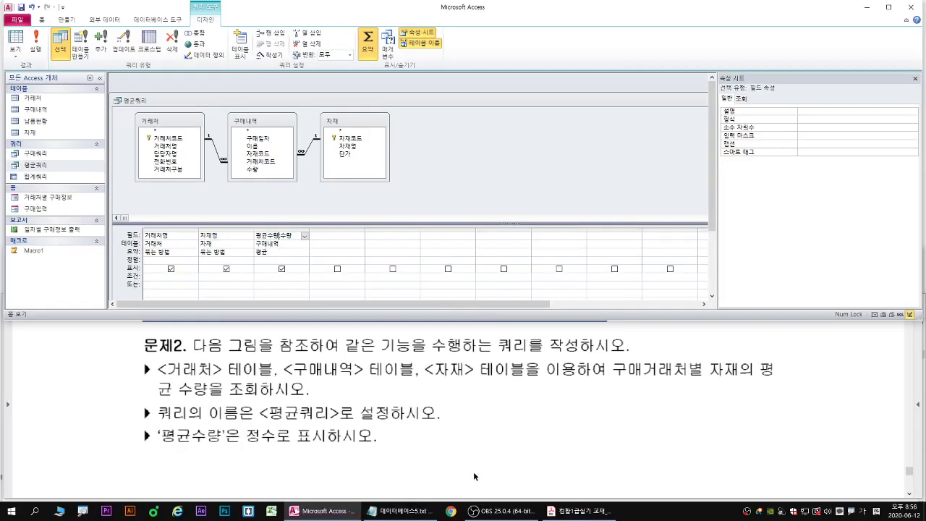
Switch to the 데이터베이스5.txt notes in Notepad and review the syntax for specifying a caption in a query.
click(398, 511)
scroll(404, 320, down, 3)
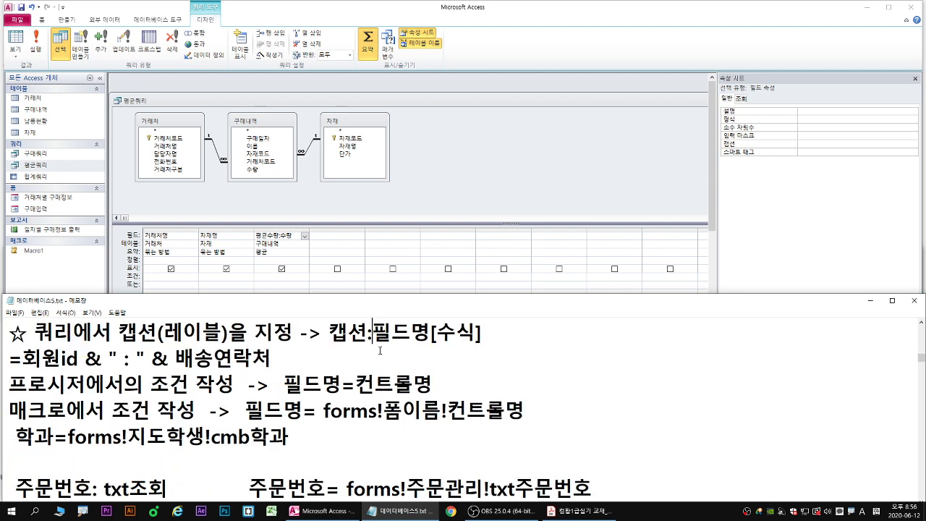
drag(331, 348, 428, 348)
drag(254, 243, 268, 243)
drag(329, 348, 369, 345)
key(Escape)
Return to Access, save and close the 평균쿼리 design, and reopen it to check the 평균수량 column.
click(281, 244)
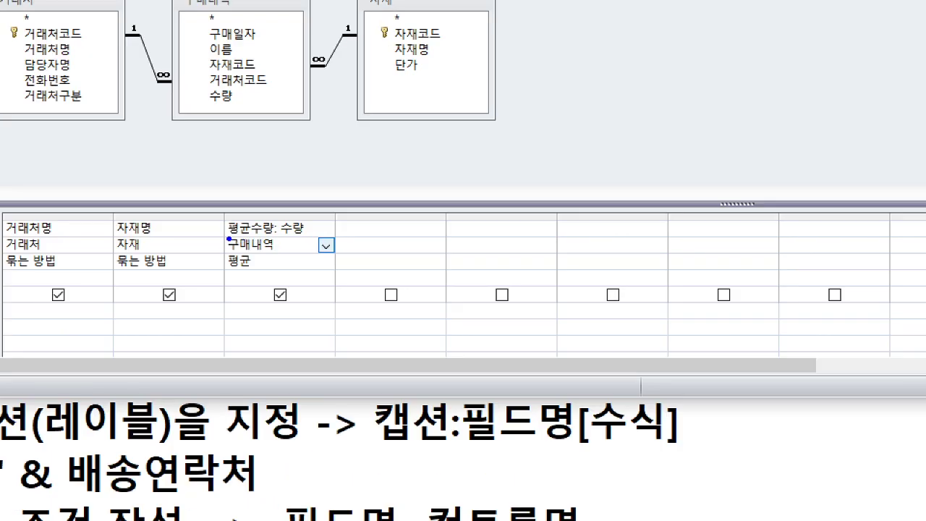
drag(228, 238, 290, 239)
right_click(139, 104)
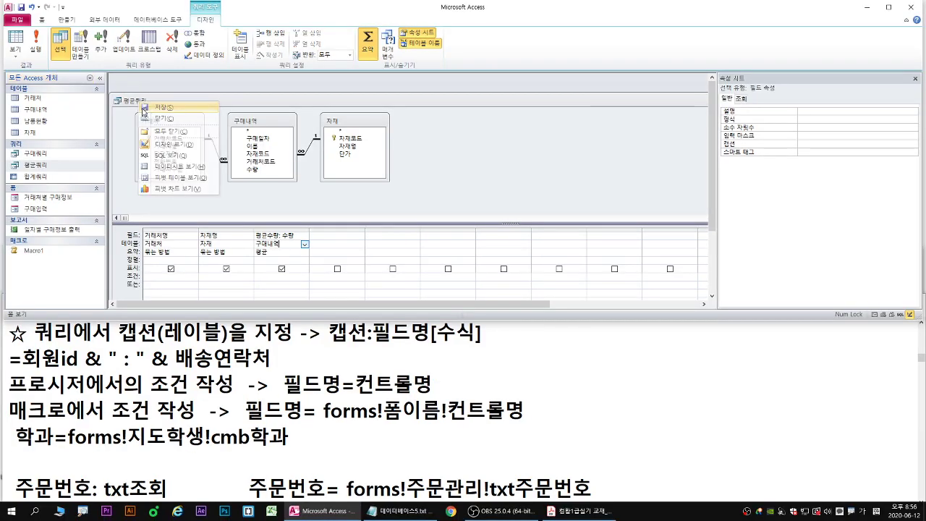
click(144, 110)
right_click(143, 101)
click(153, 118)
double_click(39, 165)
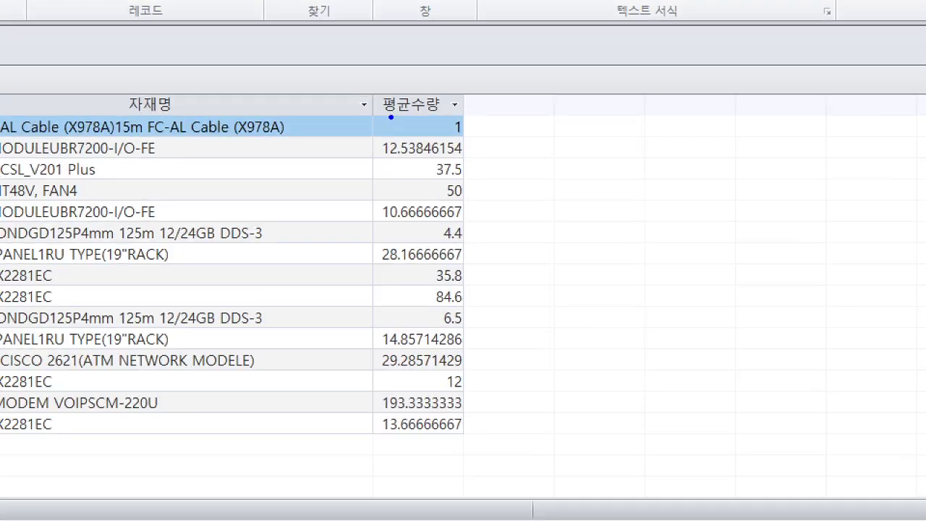
drag(387, 118, 418, 118)
drag(379, 160, 470, 162)
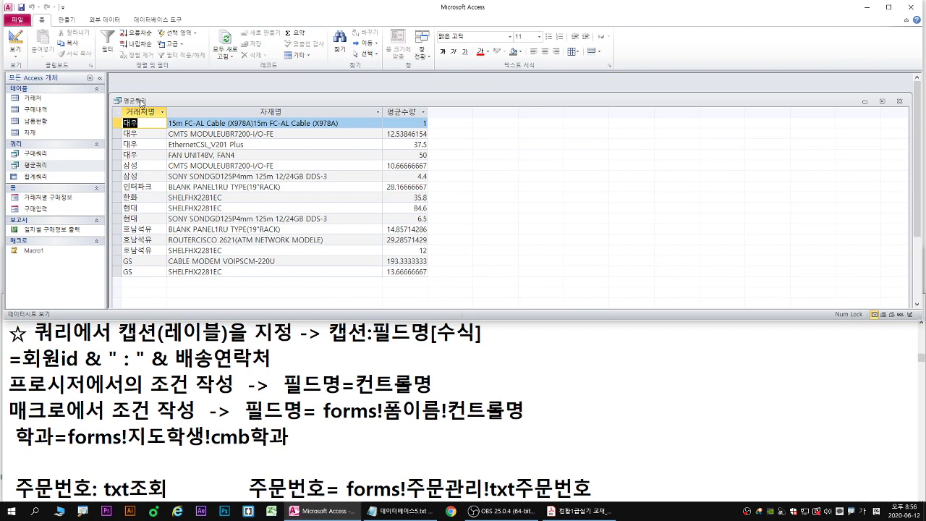
Switch 평균쿼리 to design view and set the decimal places of the averaged 수량 field to 0.
right_click(142, 101)
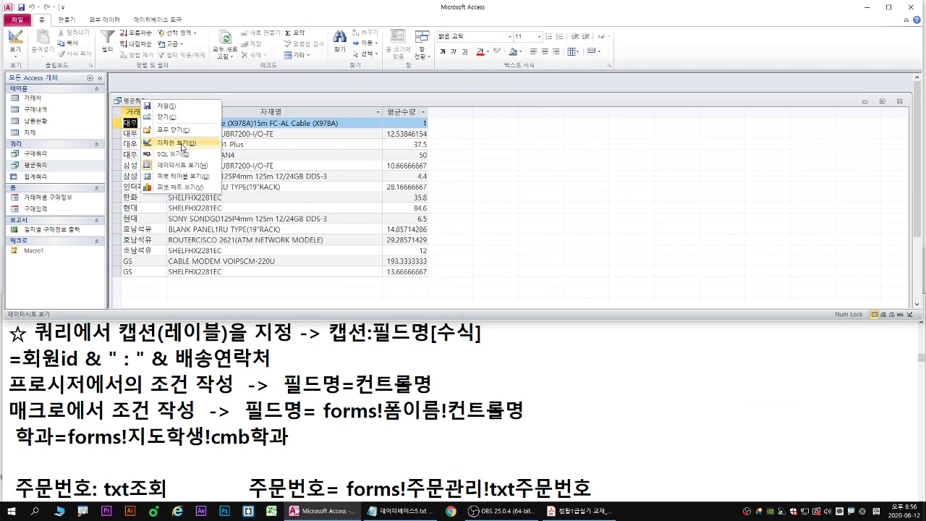
click(180, 143)
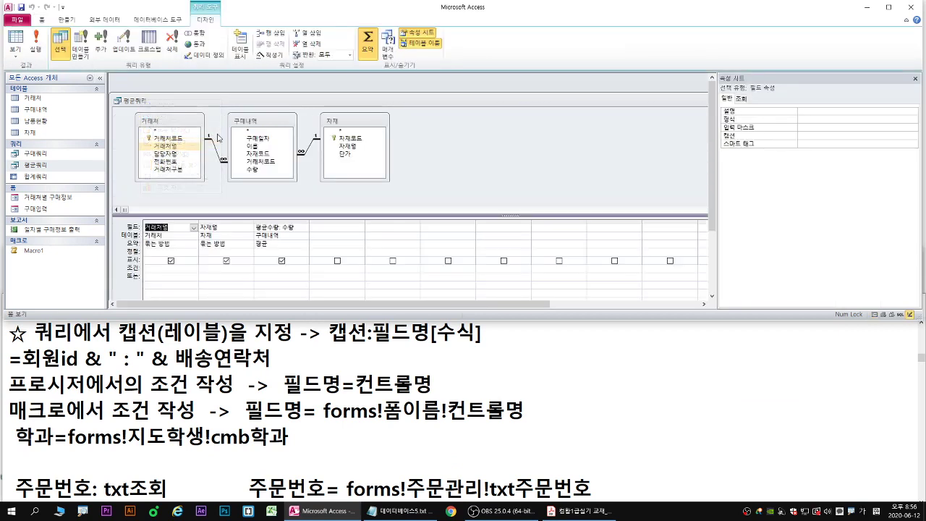
click(297, 226)
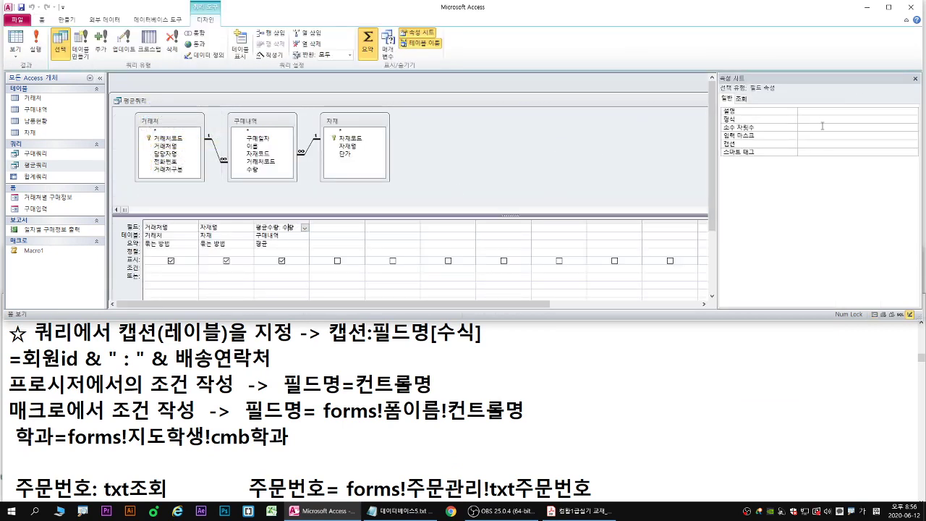
click(806, 119)
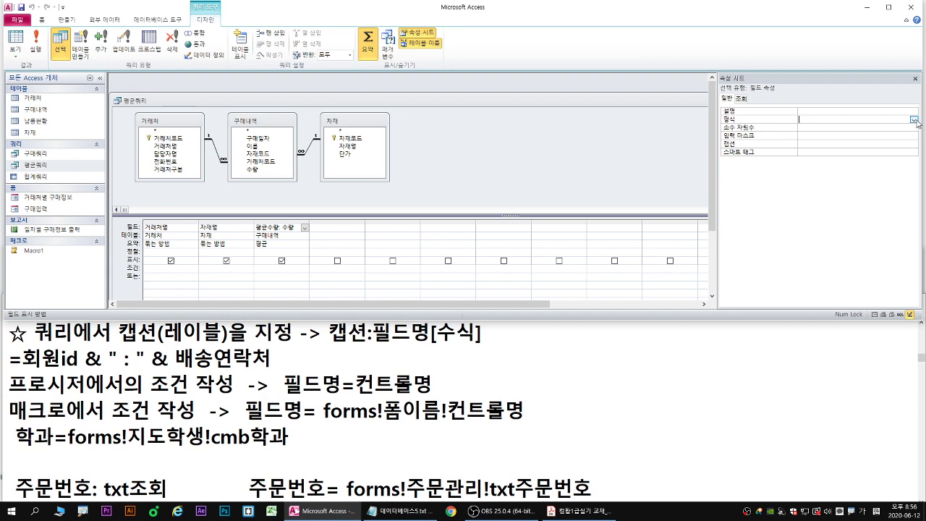
click(914, 120)
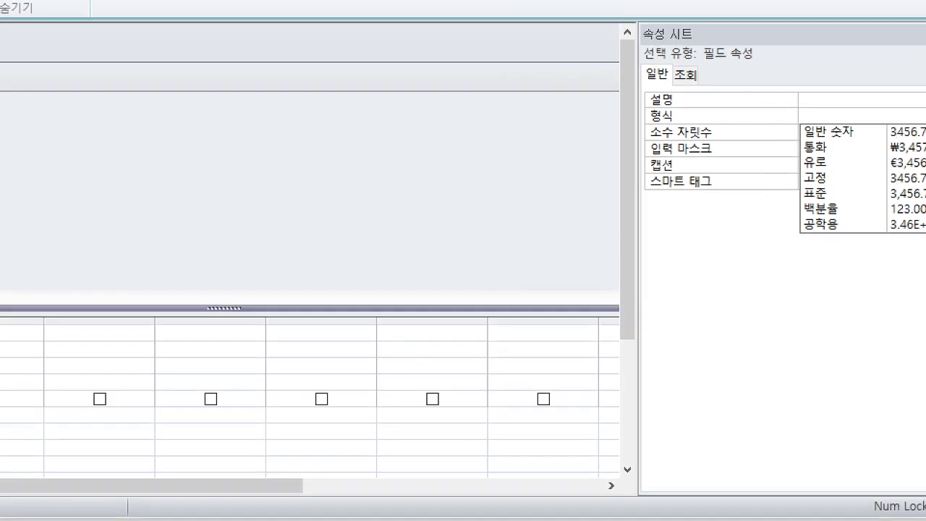
drag(523, 149, 660, 153)
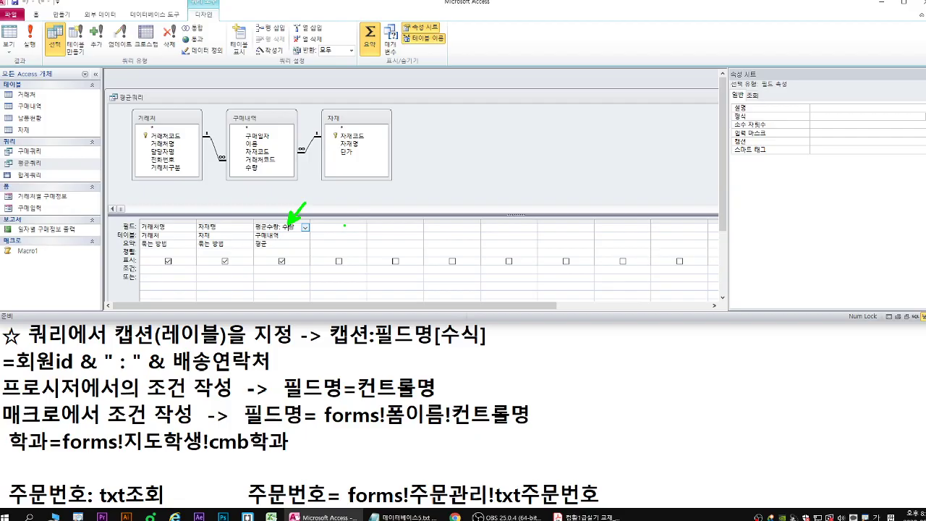
click(840, 125)
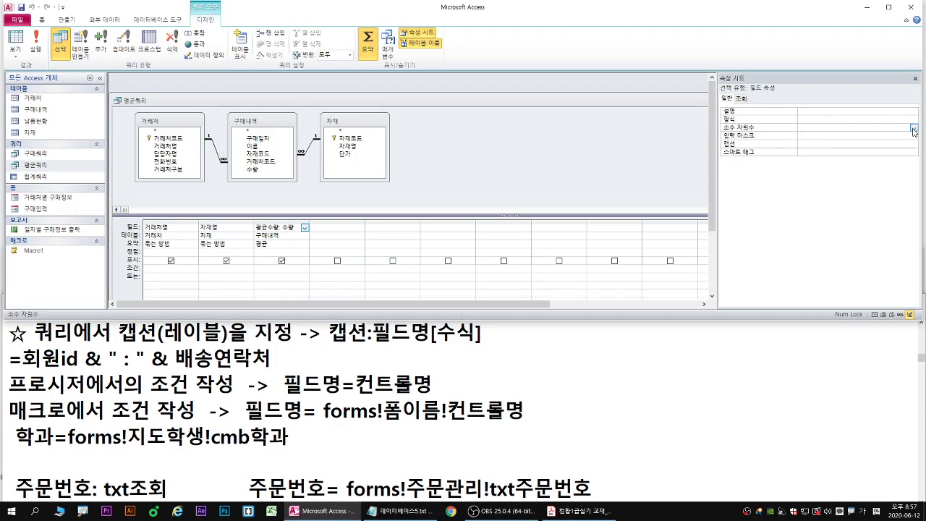
click(914, 128)
click(861, 160)
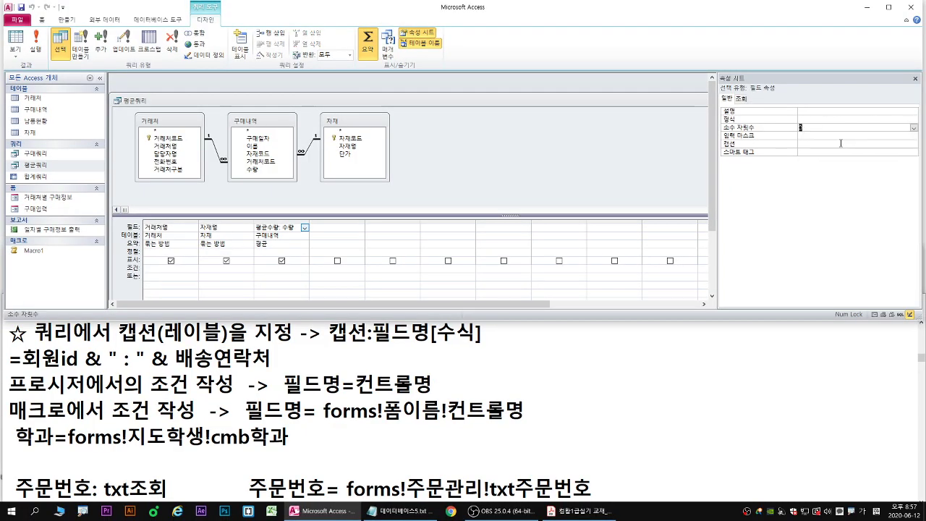
click(912, 128)
click(813, 136)
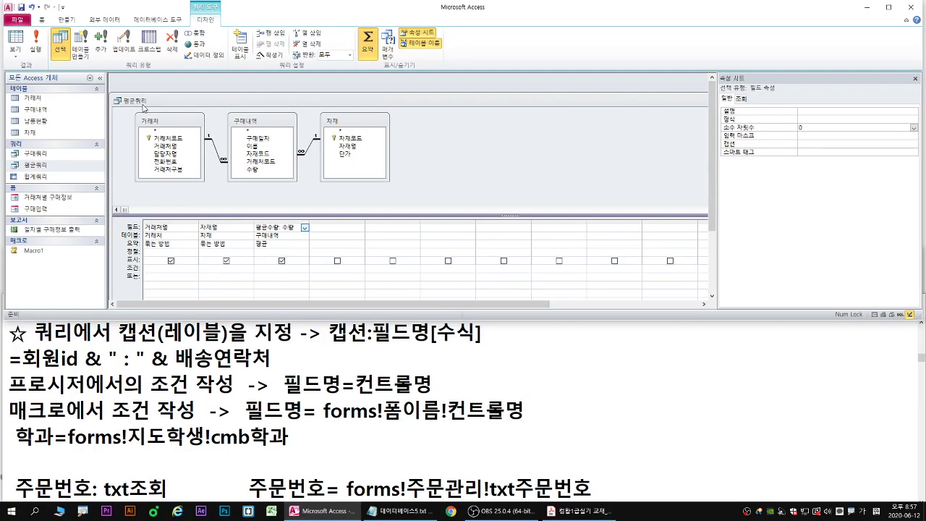
Save and close the 평균쿼리 design, and reopen it to check the decimals in the 평균수량 column.
right_click(140, 104)
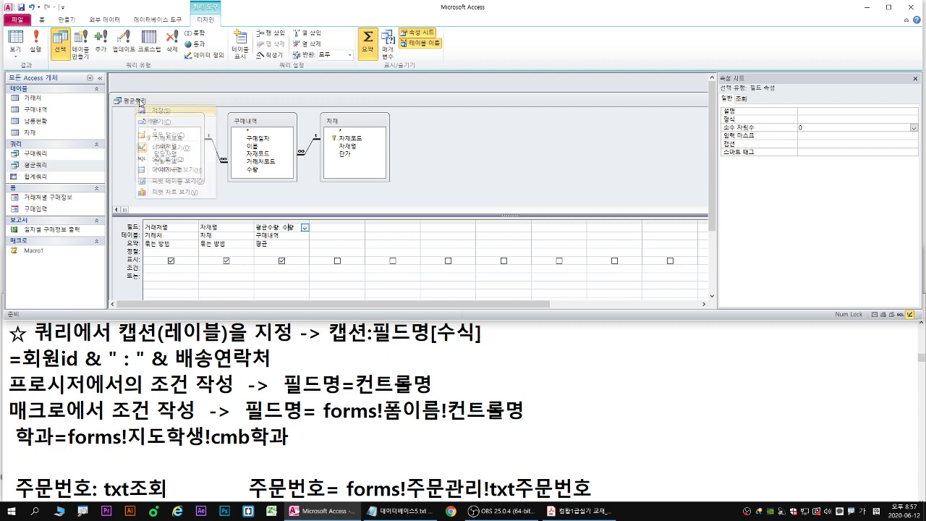
click(154, 121)
double_click(73, 168)
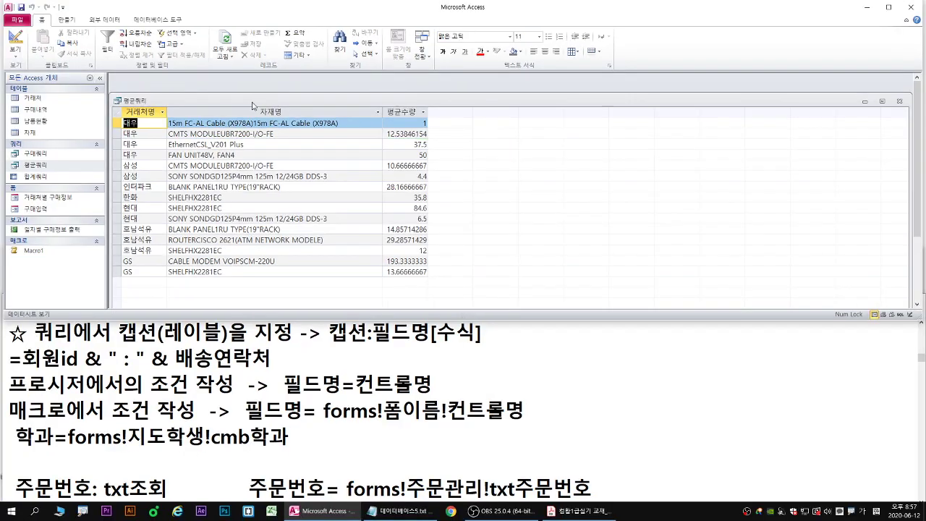
Return 평균쿼리 to design view and reselect 0 decimal places for the 평균수량 field.
right_click(154, 105)
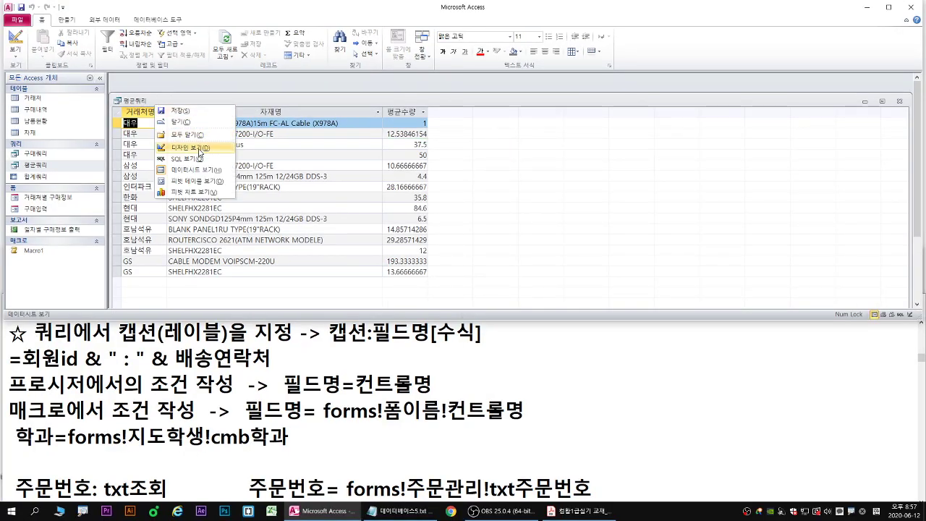
click(200, 149)
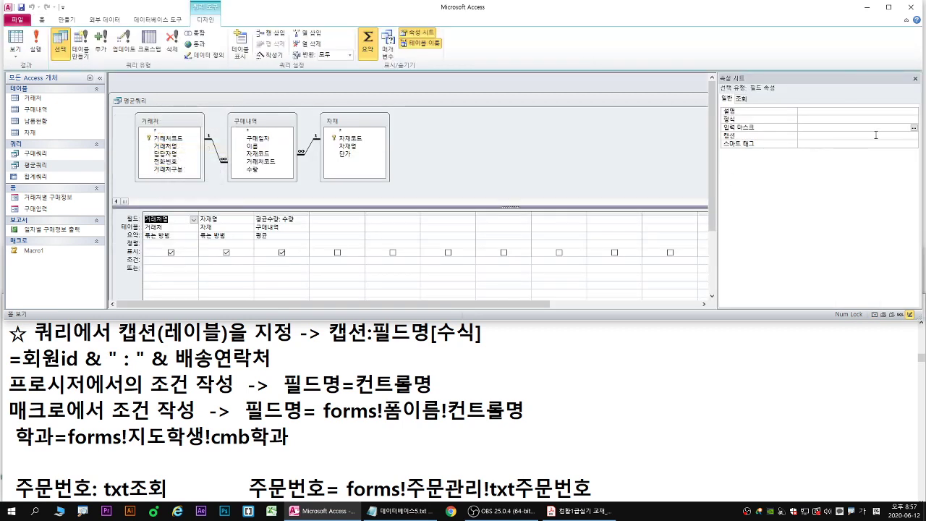
click(282, 219)
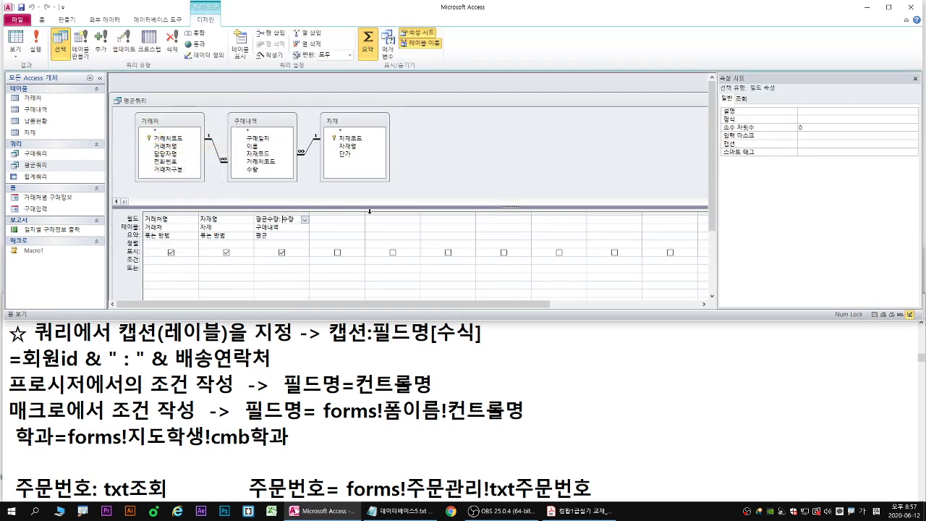
click(816, 128)
click(914, 128)
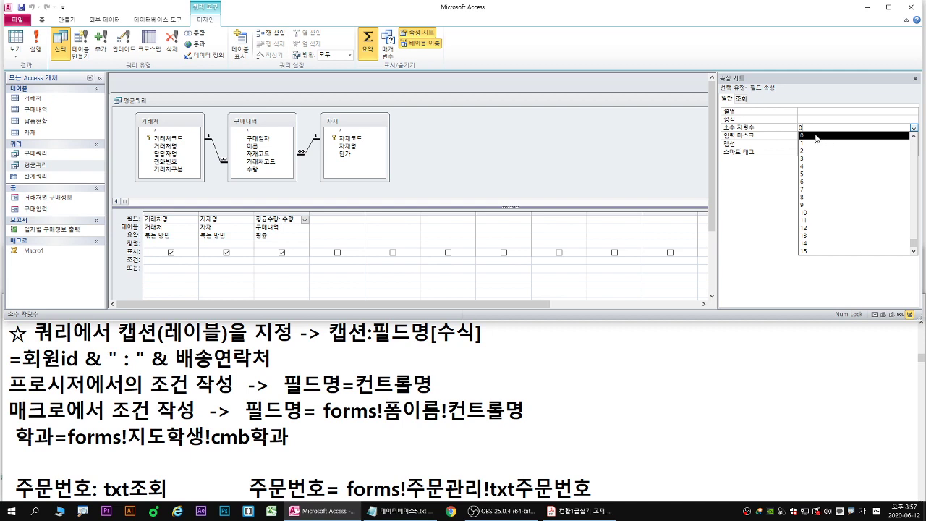
click(816, 135)
Review the number formats available for the 평균수량 field and set its format to 고정.
click(820, 119)
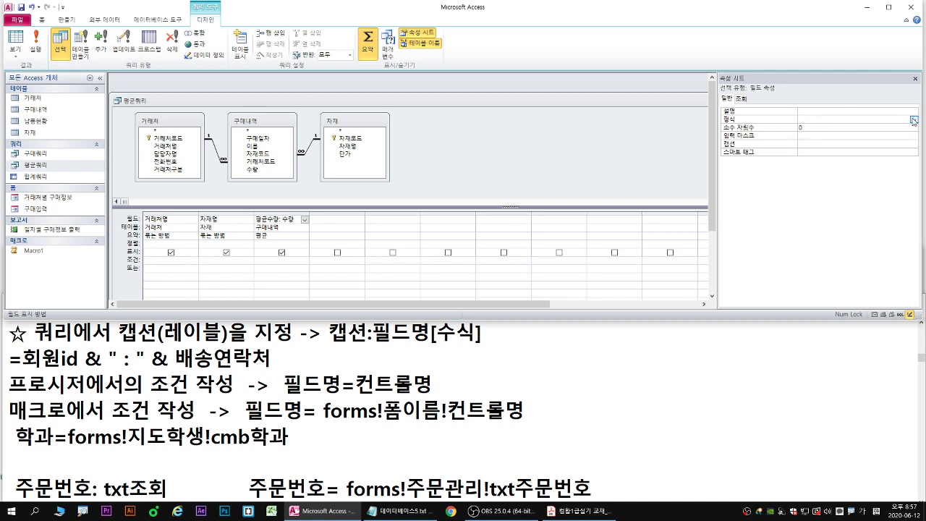
click(914, 120)
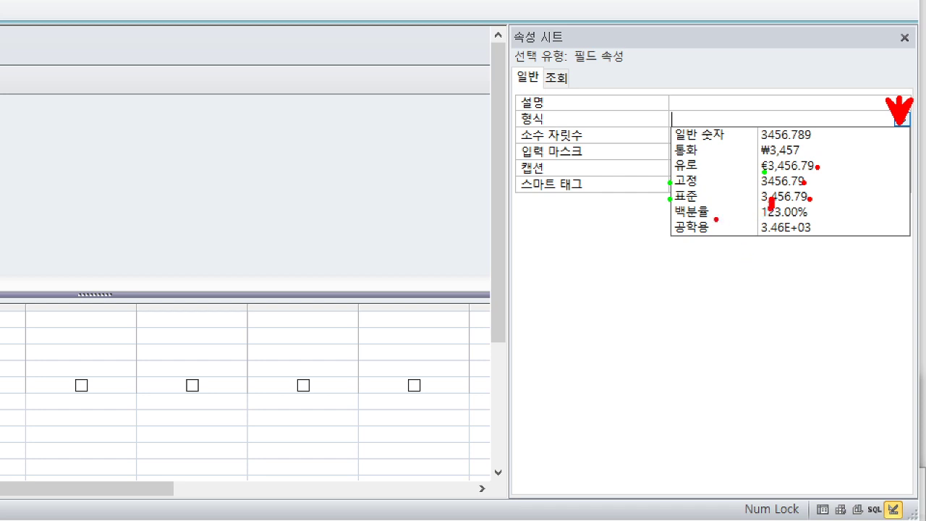
drag(668, 185, 808, 208)
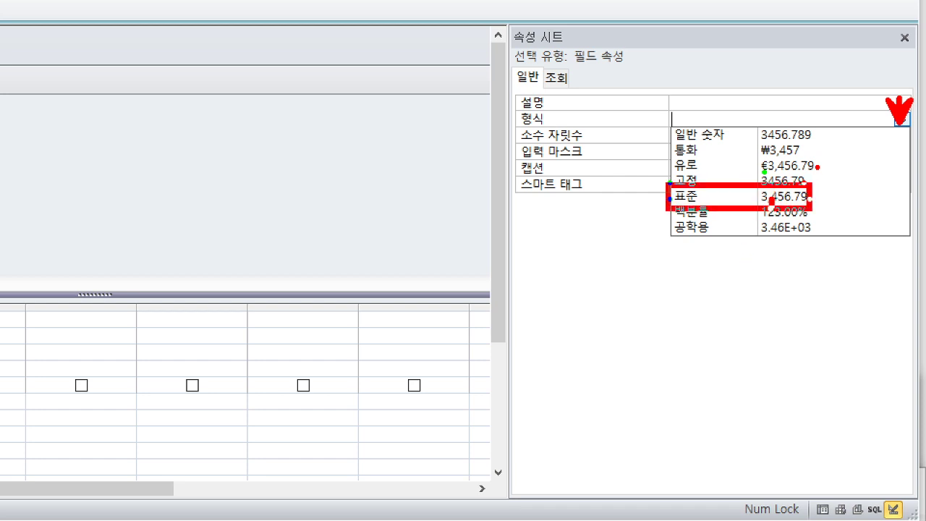
key(e)
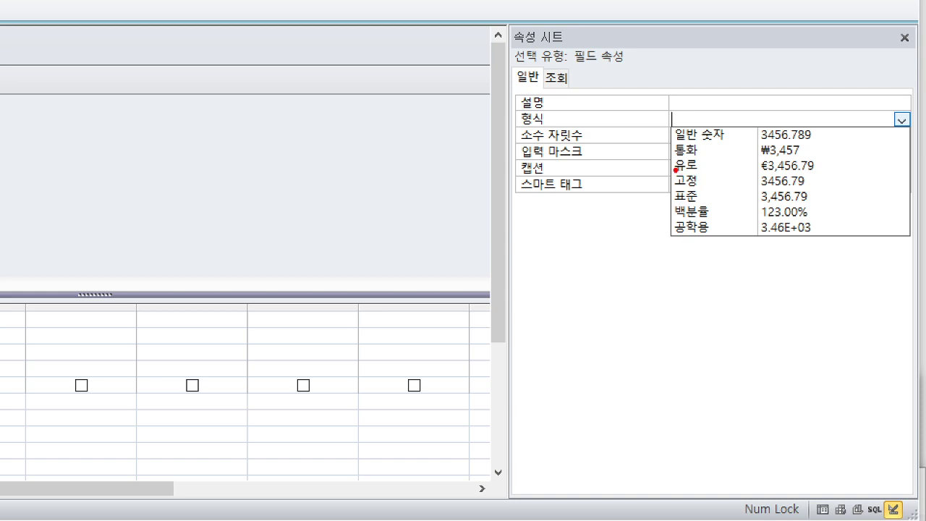
mouse_move(666, 169)
mouse_down()
mouse_move(817, 206)
mouse_move(816, 194)
mouse_up()
key(Escape)
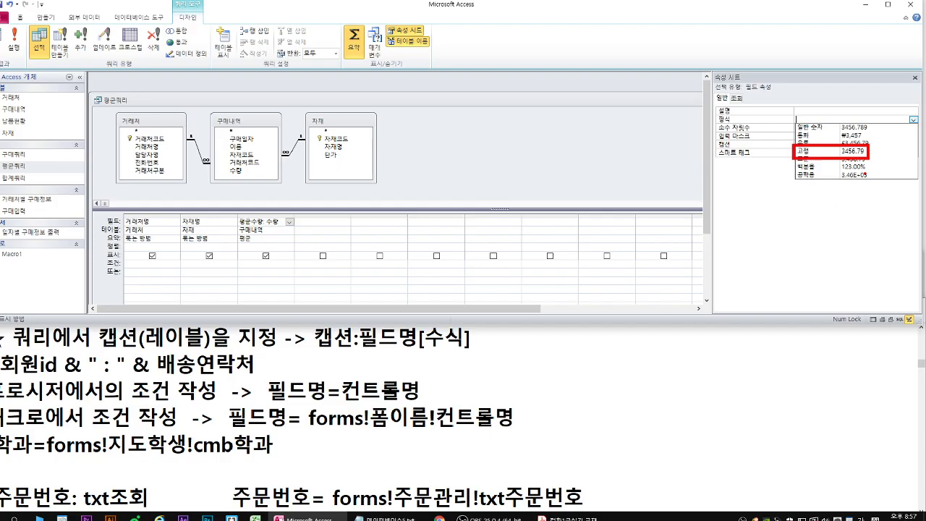
click(901, 120)
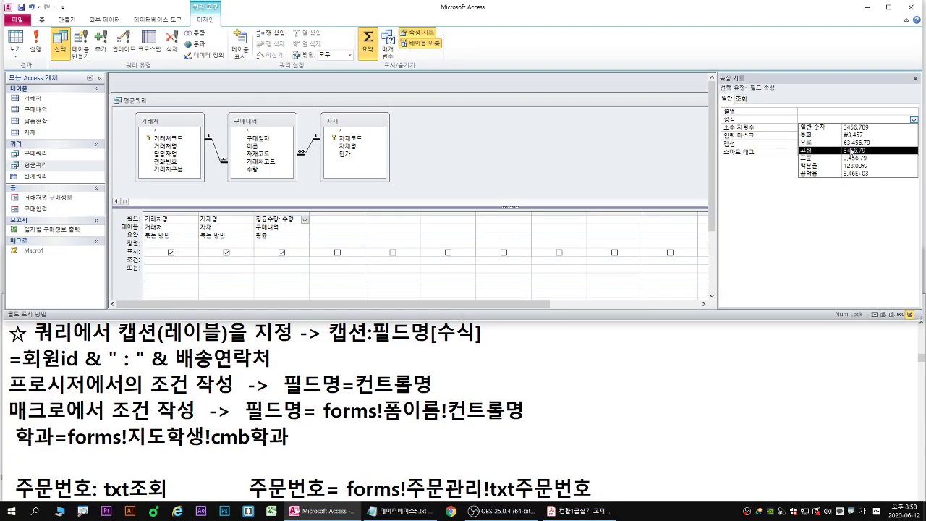
click(852, 151)
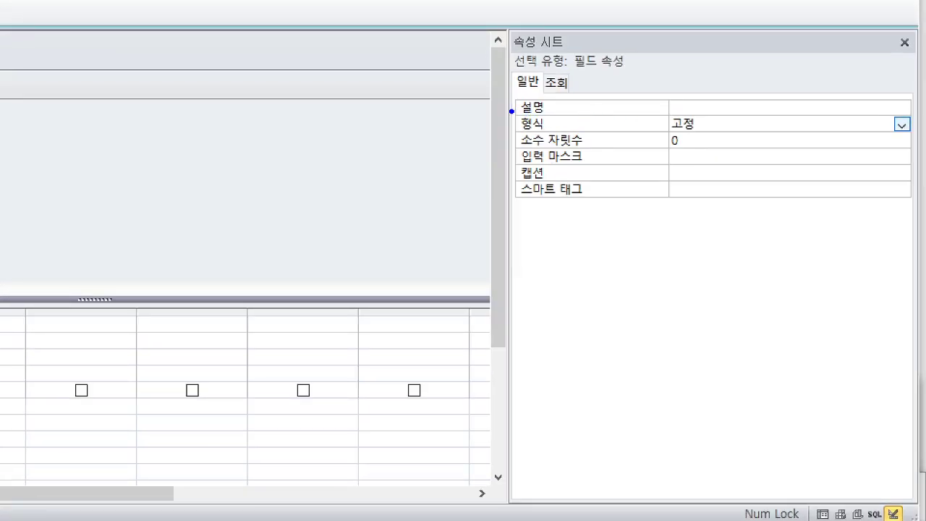
drag(511, 110, 751, 159)
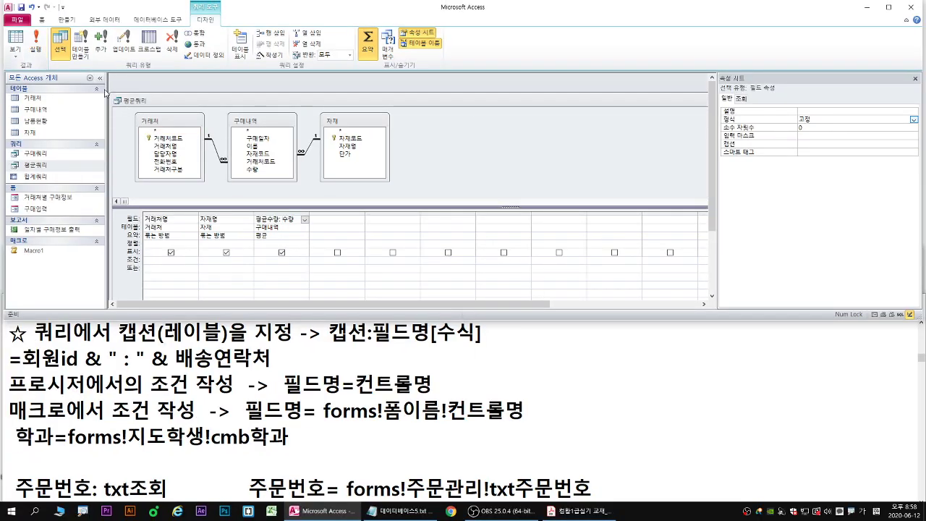
Save and close the 평균쿼리 design, and reopen it to check that 평균수량 shows integers.
right_click(142, 101)
click(167, 116)
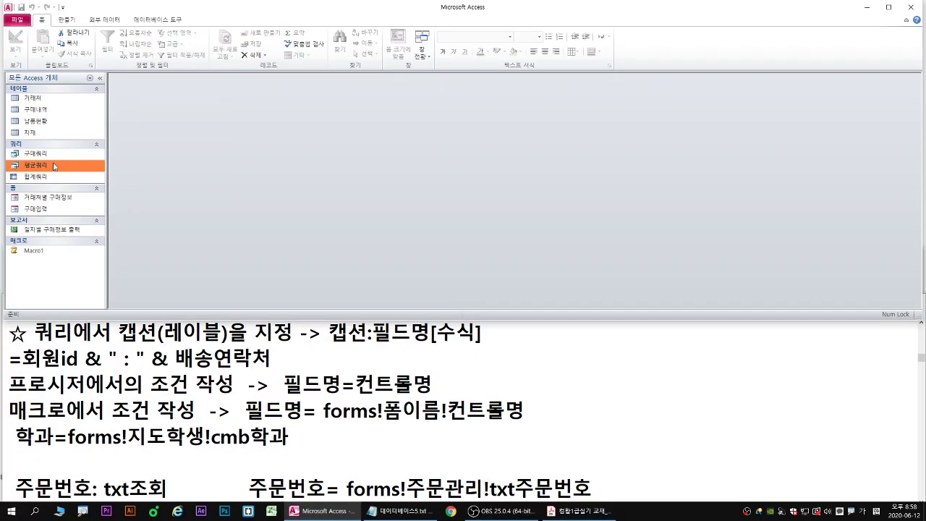
double_click(40, 166)
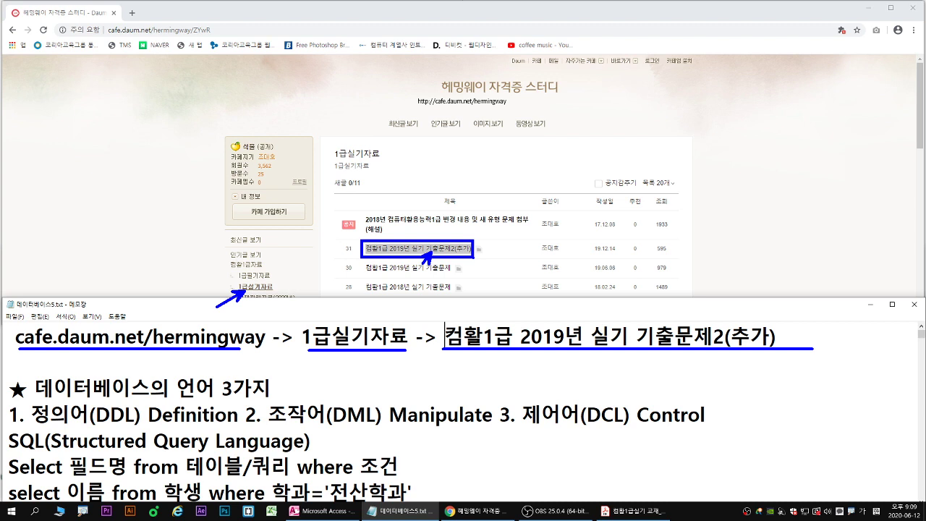
Minimize the browser window showing the Daum cafe page and close the 평균쿼리 datasheet in Access.
key(Escape)
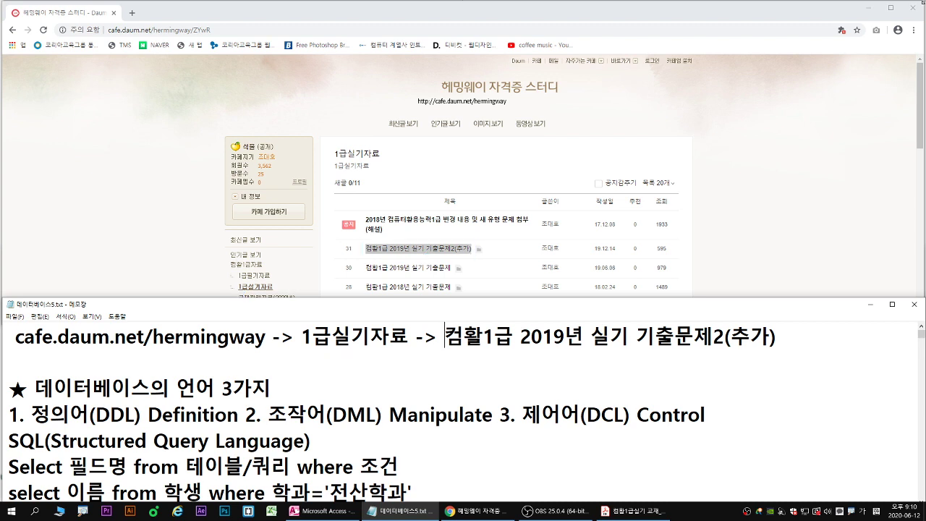
click(868, 9)
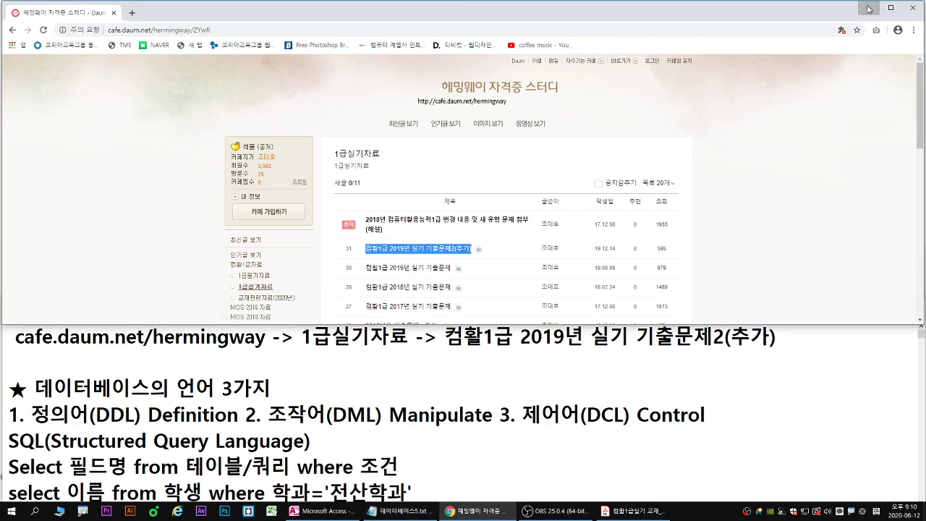
click(869, 9)
right_click(157, 99)
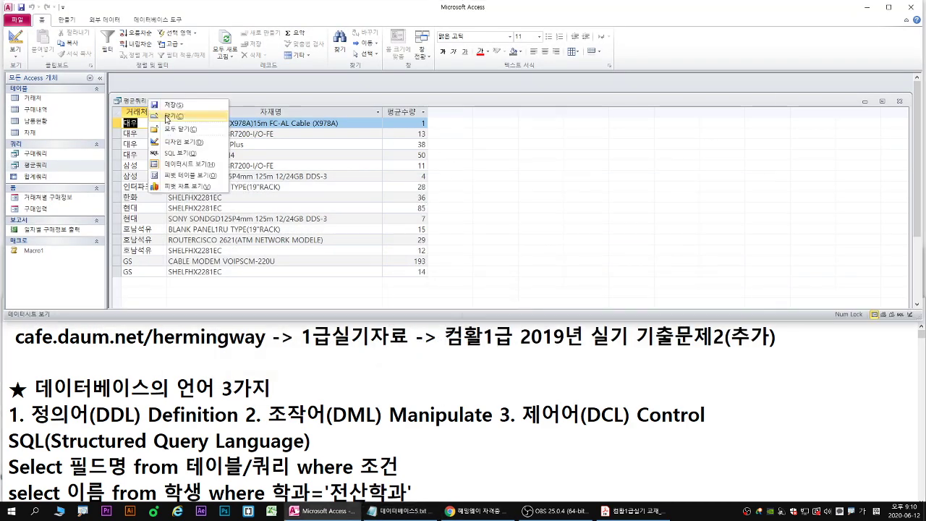
click(174, 117)
Open the database 연습38.accdb from the 데이터베이스5강 folder under 액세스 > 연습.
click(15, 19)
click(32, 76)
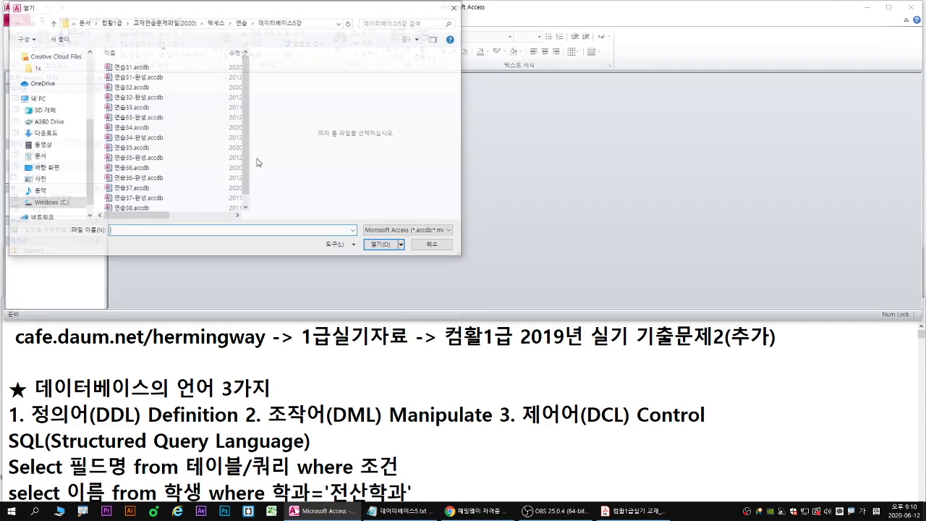
click(181, 148)
click(218, 26)
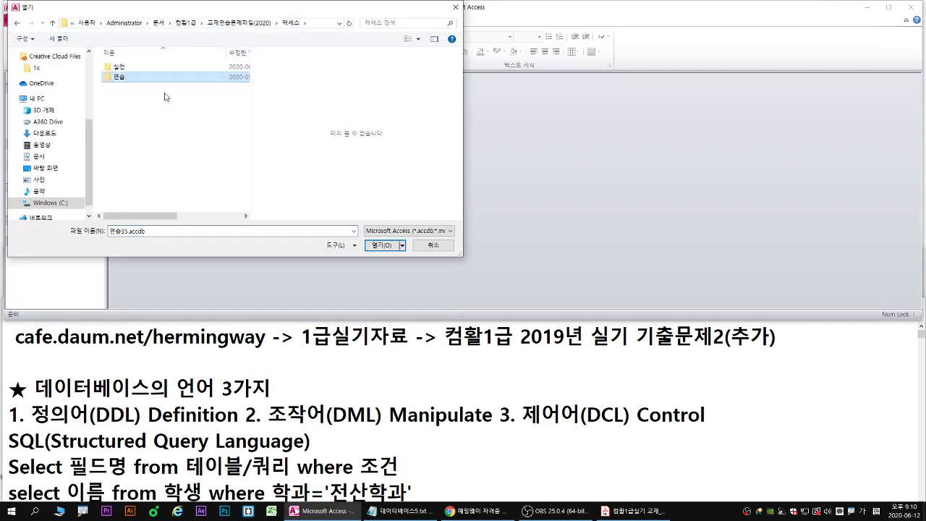
double_click(146, 77)
click(257, 24)
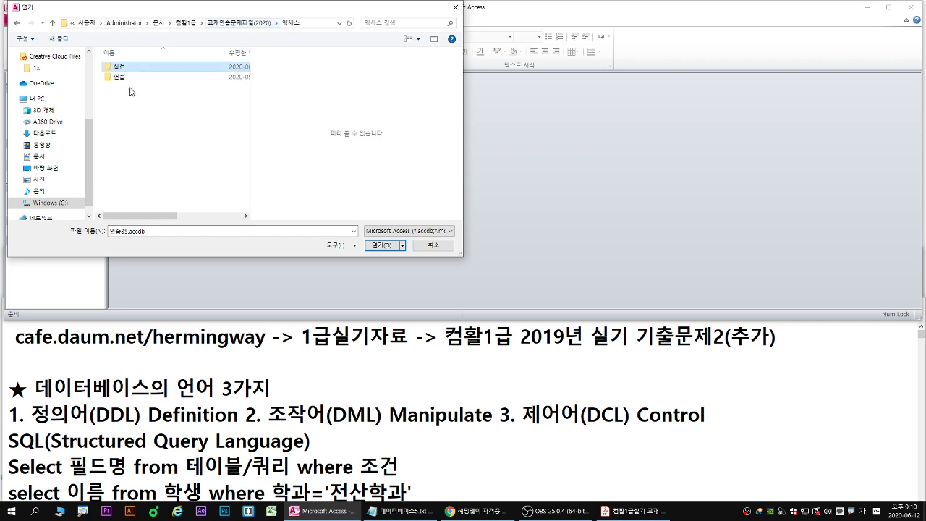
double_click(117, 67)
double_click(148, 107)
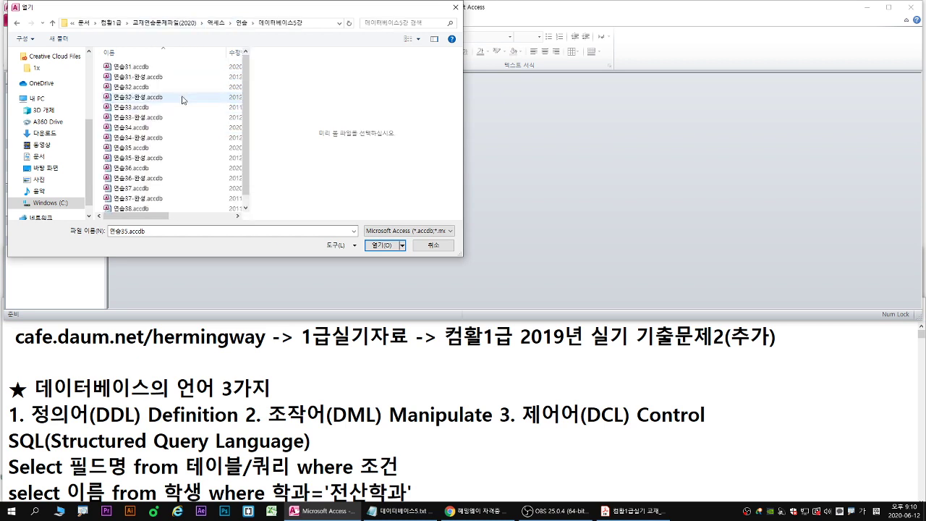
click(144, 117)
scroll(148, 173, down, 1)
click(144, 186)
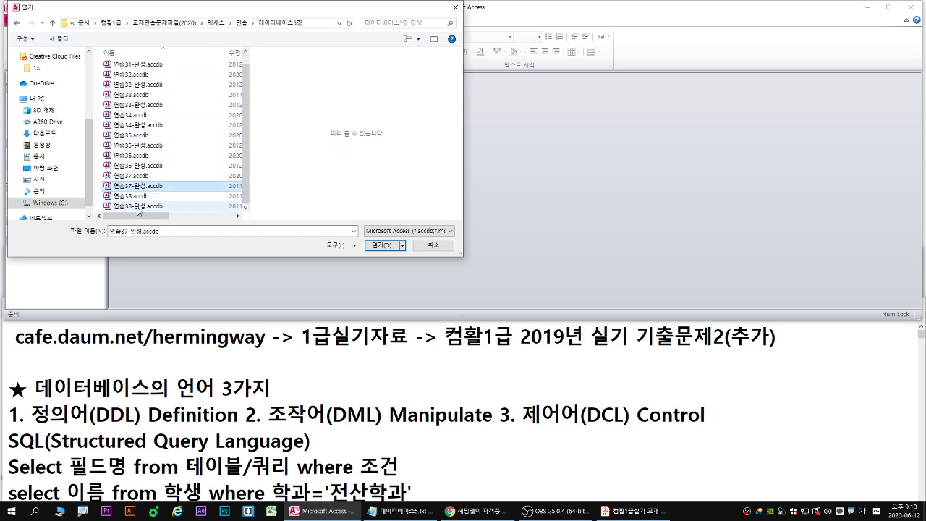
click(142, 196)
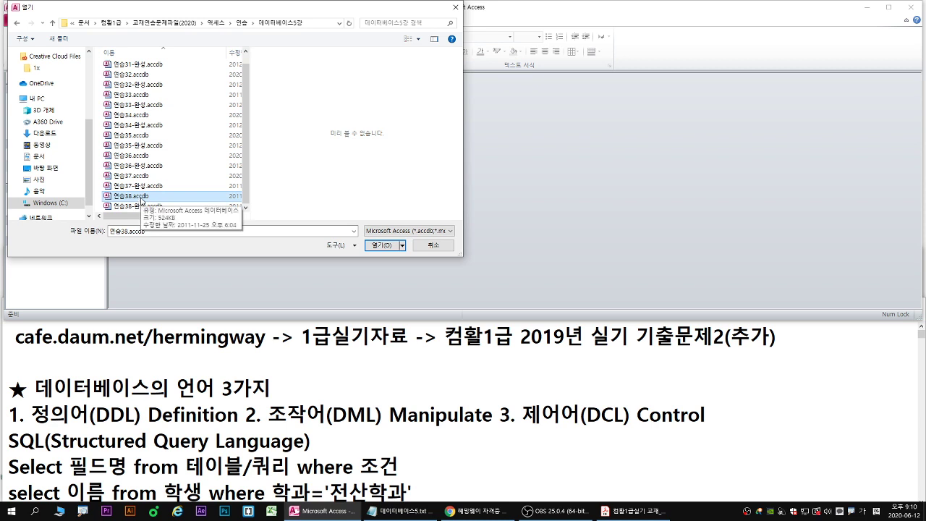
double_click(141, 201)
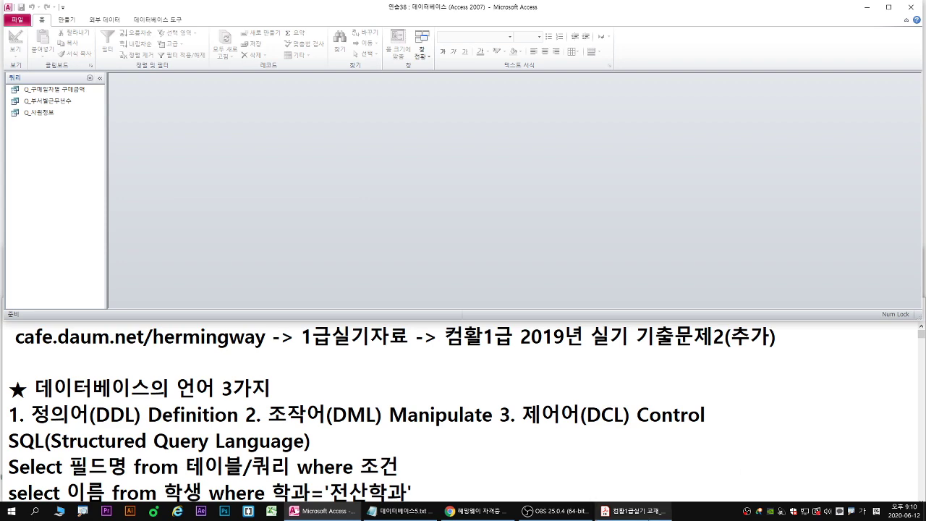
Read 문제3 on page 218 of the textbook PDF in Acrobat Reader, and return to Access.
click(631, 511)
scroll(517, 366, down, 10)
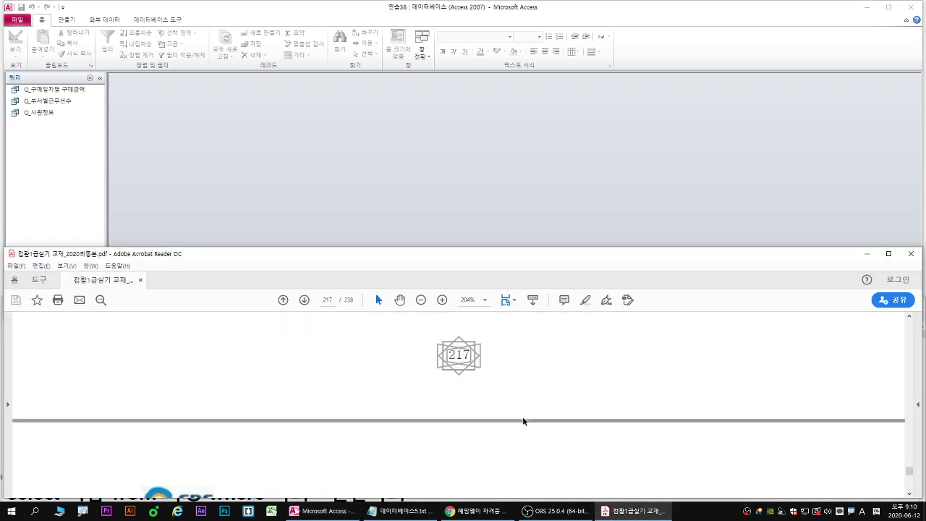
scroll(552, 417, down, 3)
scroll(555, 421, up, 2)
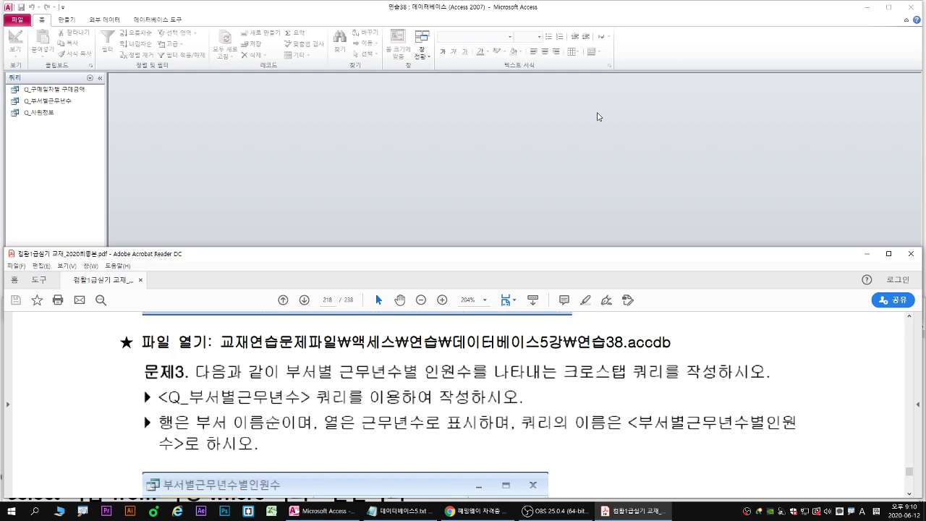
click(612, 134)
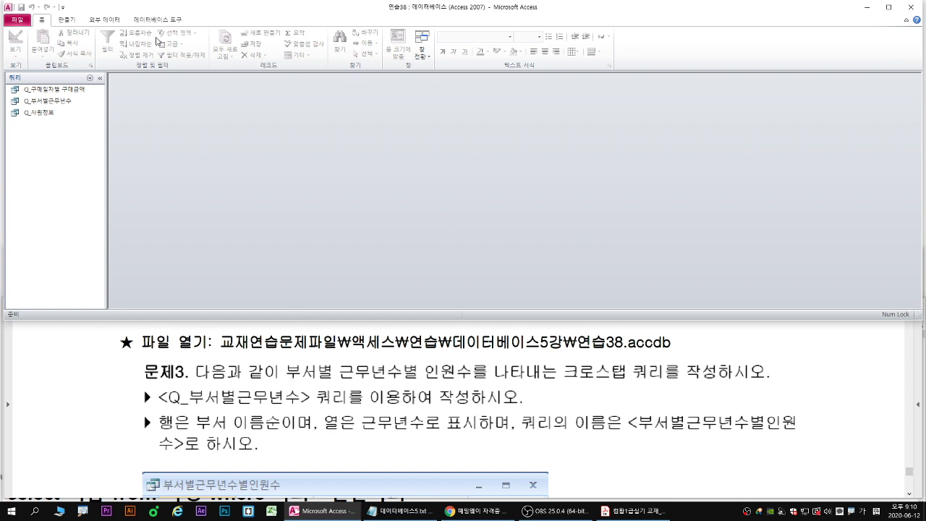
Create a new query with the 크로스탭 쿼리 마법사, keeping the wizard clear of the exercise text.
click(71, 22)
key(ctrl+1)
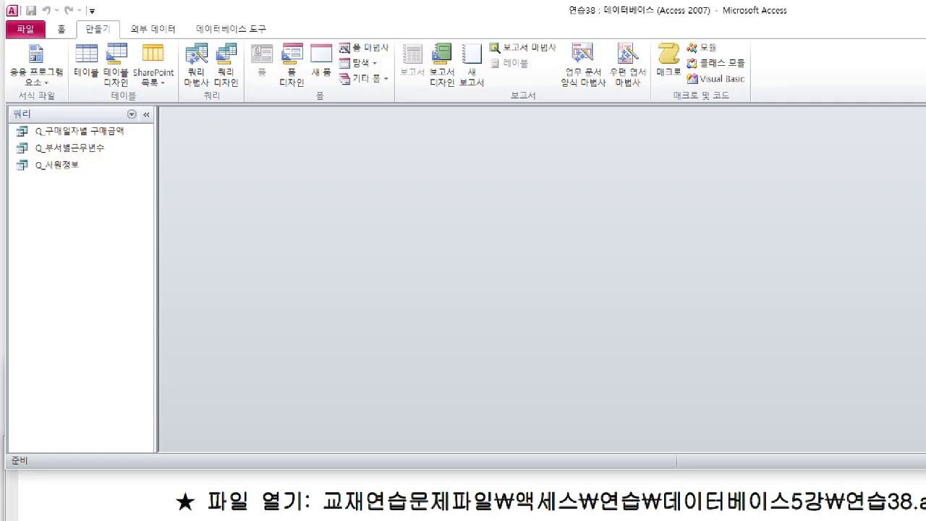
click(116, 46)
drag(116, 45, 105, 65)
drag(243, 80, 194, 105)
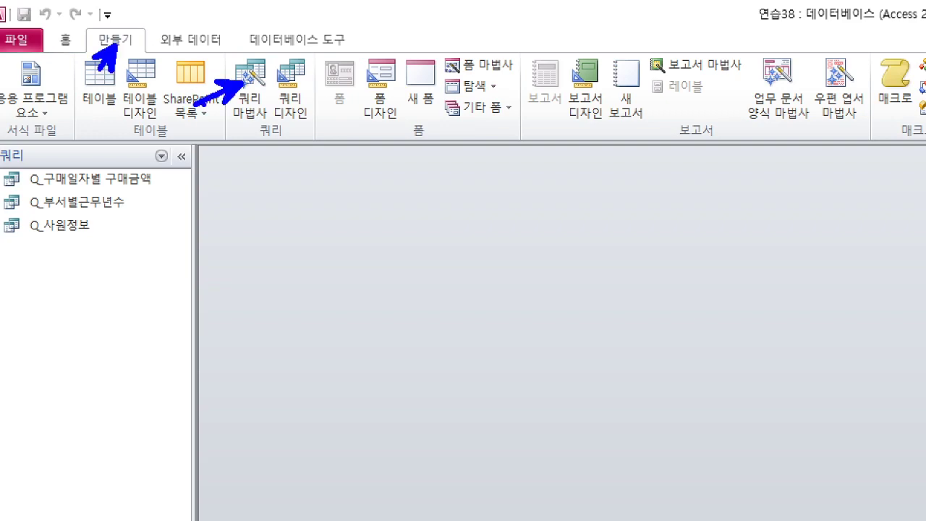
key(Escape)
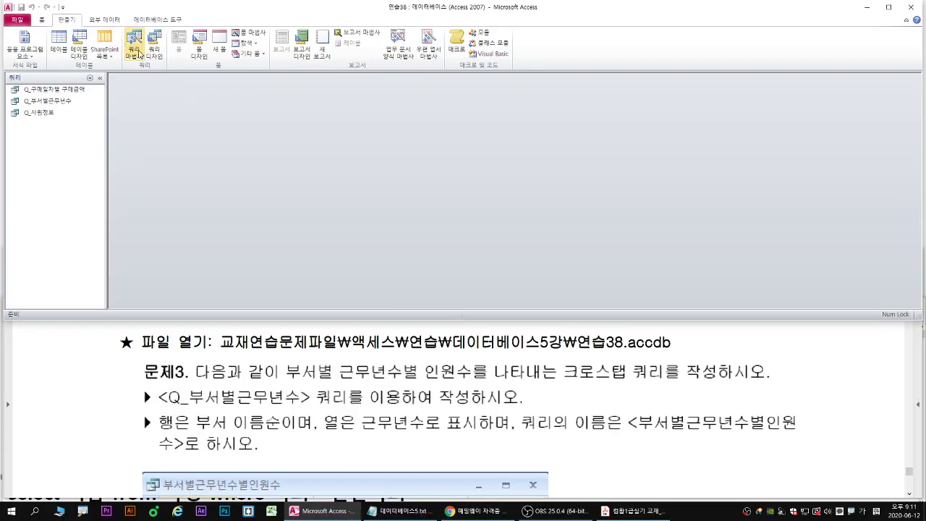
click(134, 49)
drag(417, 80, 163, 81)
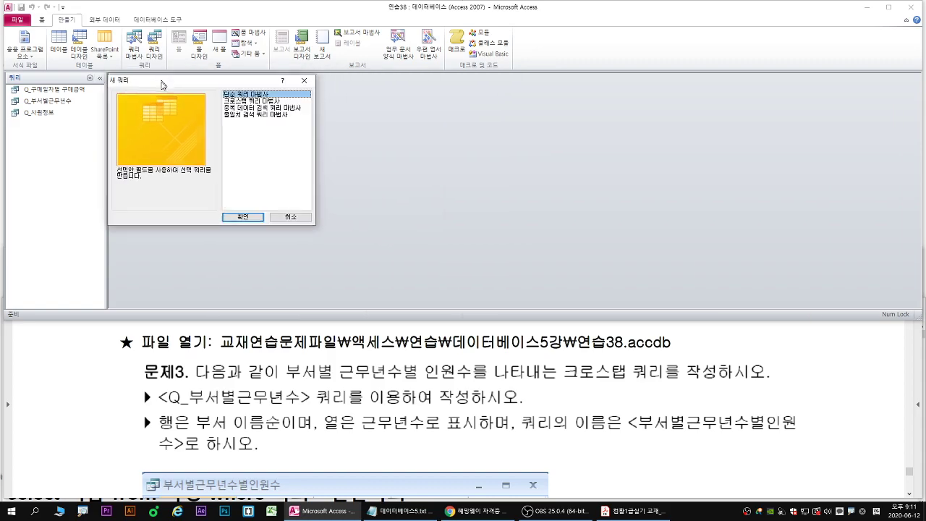
click(230, 103)
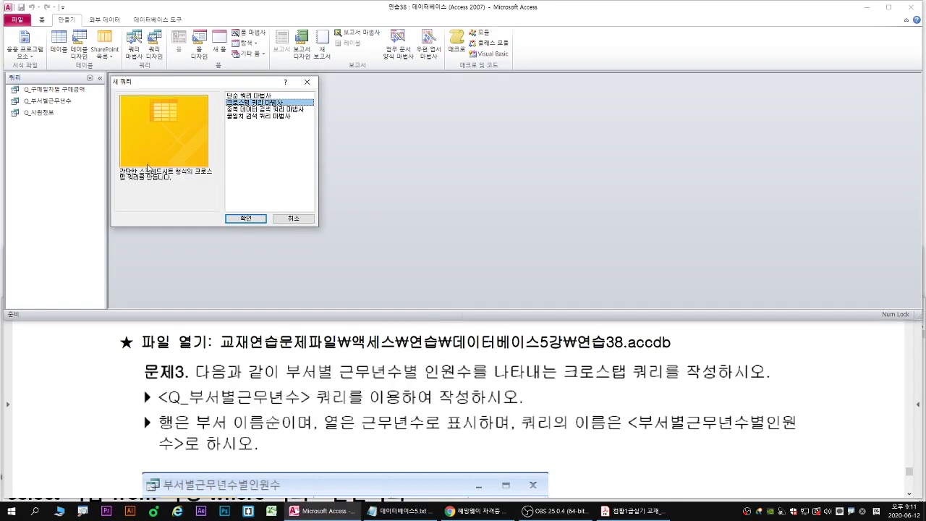
click(491, 436)
drag(416, 52, 263, 84)
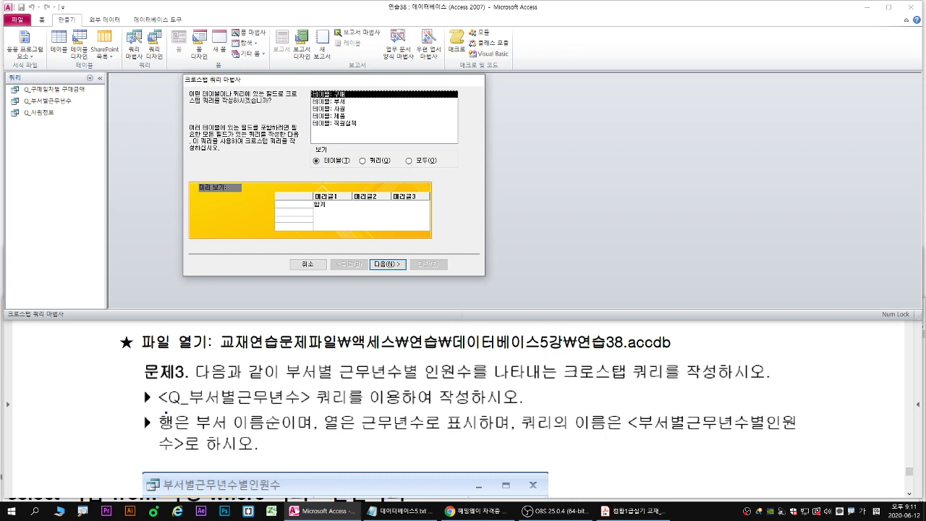
Base the crosstab on the query Q_부서별근무년수 and continue to the row heading choice.
drag(166, 413, 341, 409)
click(362, 161)
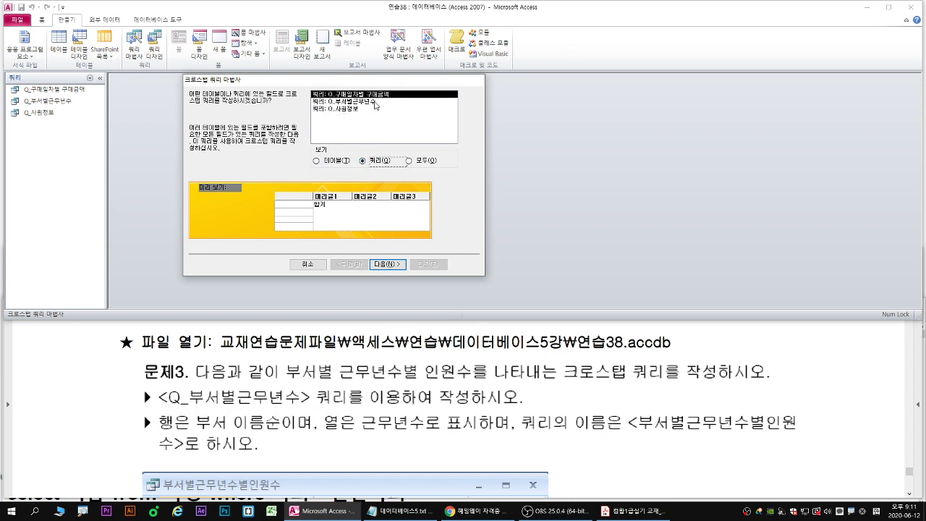
click(368, 103)
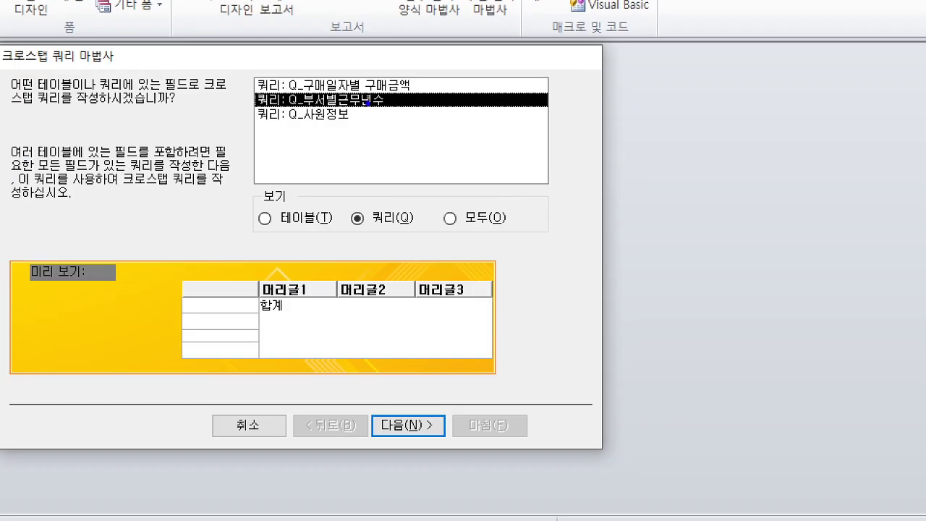
click(359, 227)
click(377, 124)
click(429, 426)
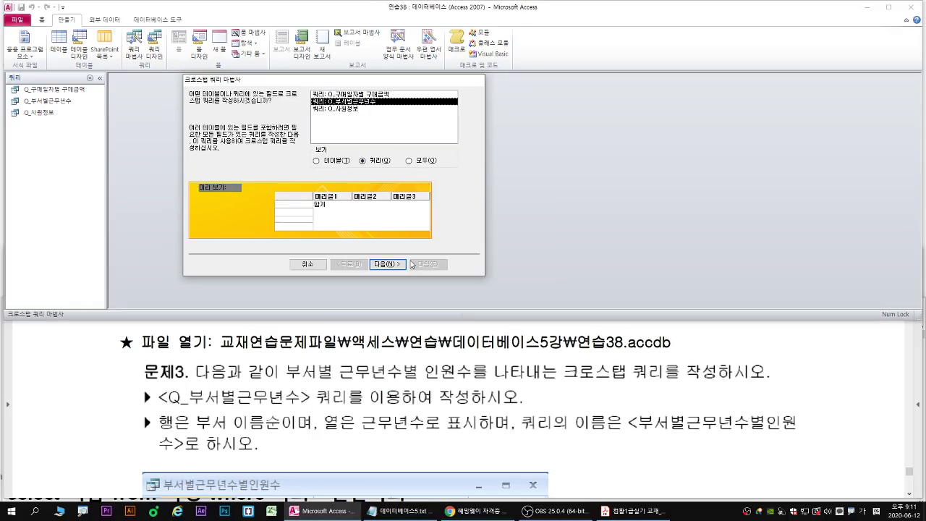
click(408, 425)
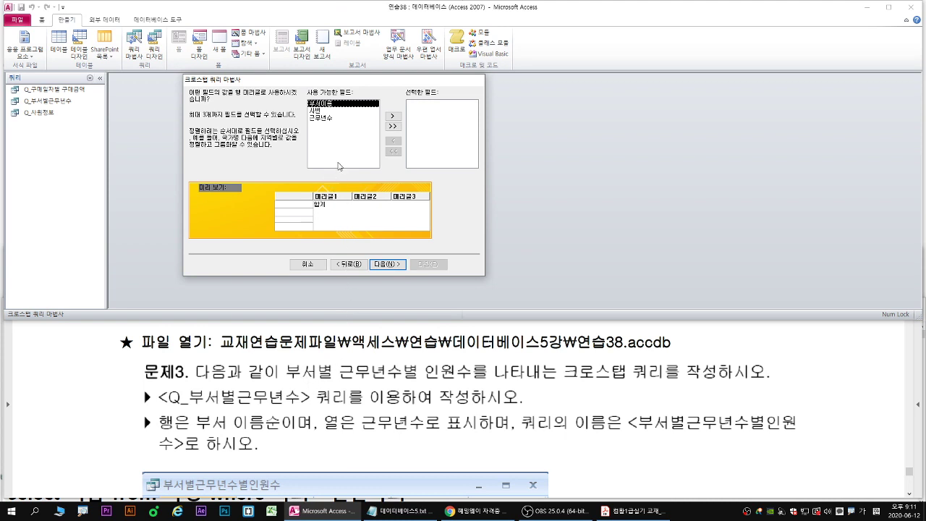
Use 부서이름 as the crosstab's row heading and continue to the column heading choice.
double_click(328, 104)
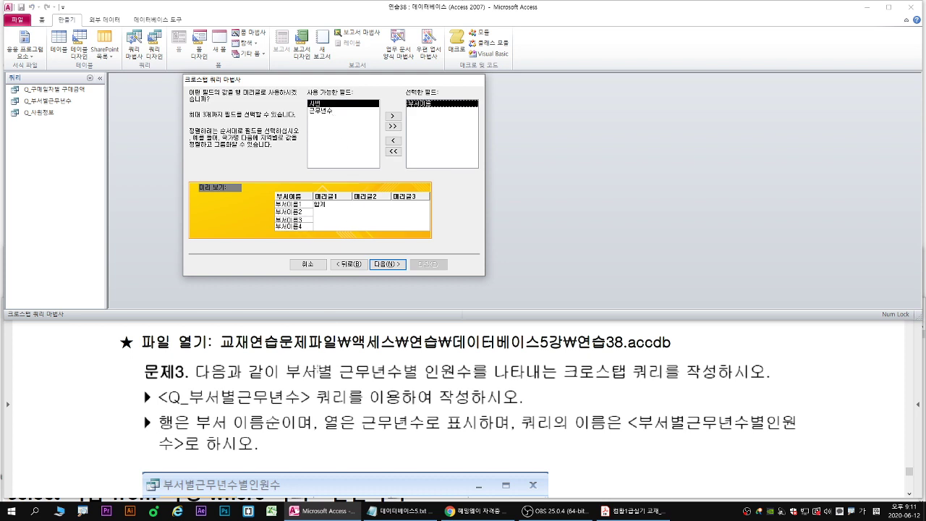
drag(285, 379, 473, 381)
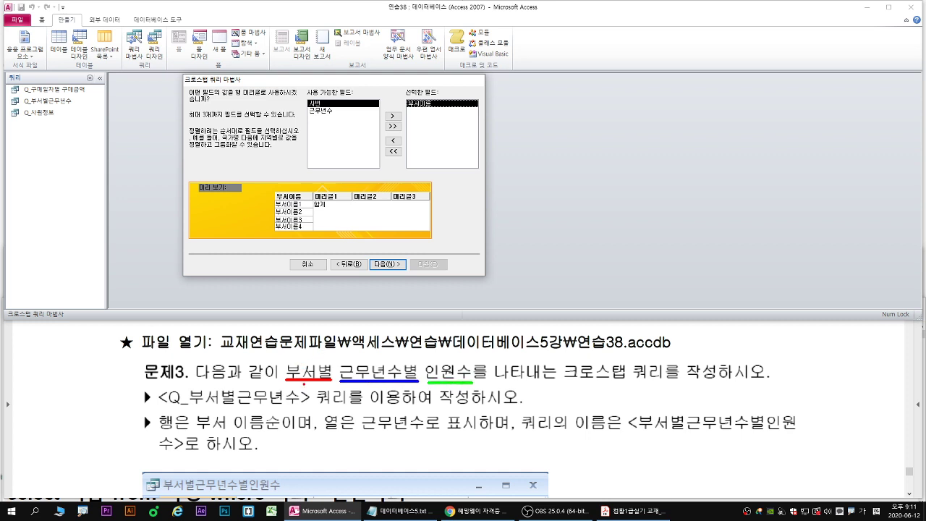
mouse_move(308, 388)
mouse_down()
mouse_move(321, 394)
mouse_move(316, 403)
mouse_up()
drag(371, 396, 386, 407)
mouse_move(435, 386)
mouse_down()
mouse_move(457, 396)
mouse_move(452, 405)
mouse_up()
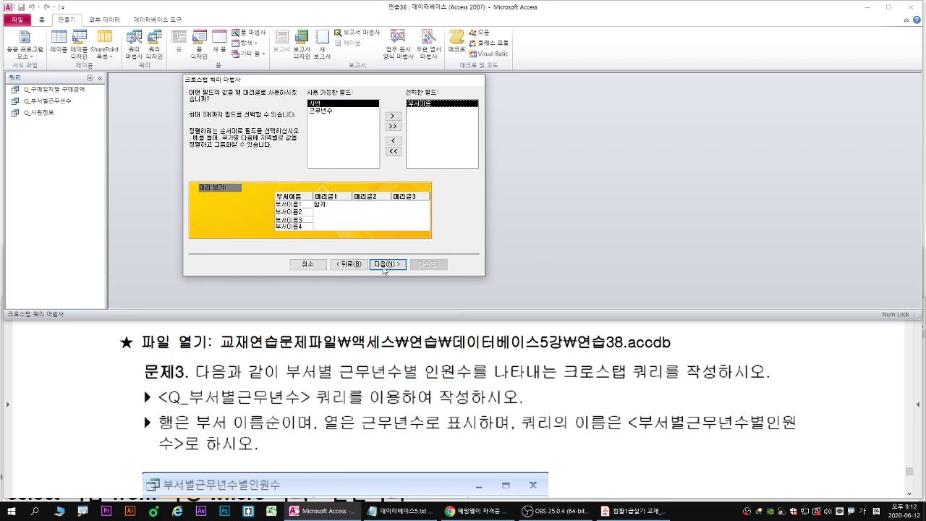
click(387, 264)
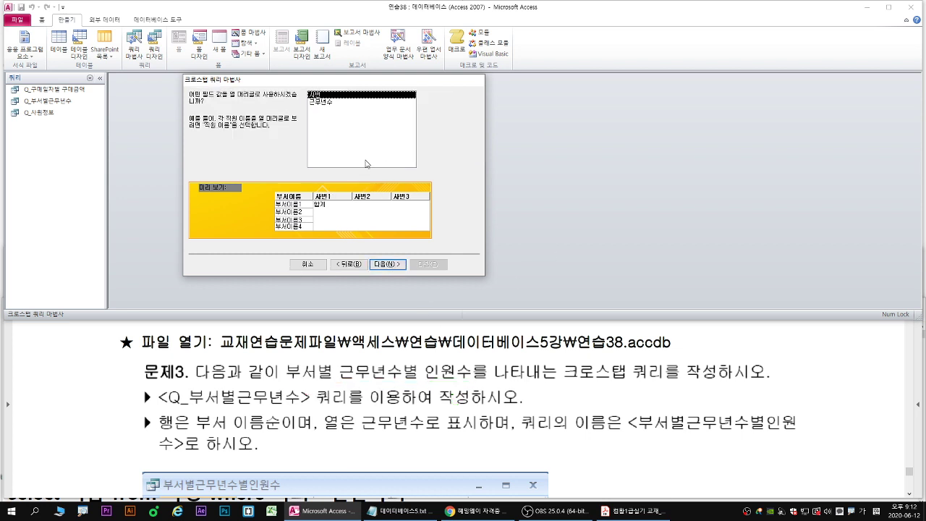
Use 근무년수 as the crosstab's column heading and continue to the calculated value.
click(326, 103)
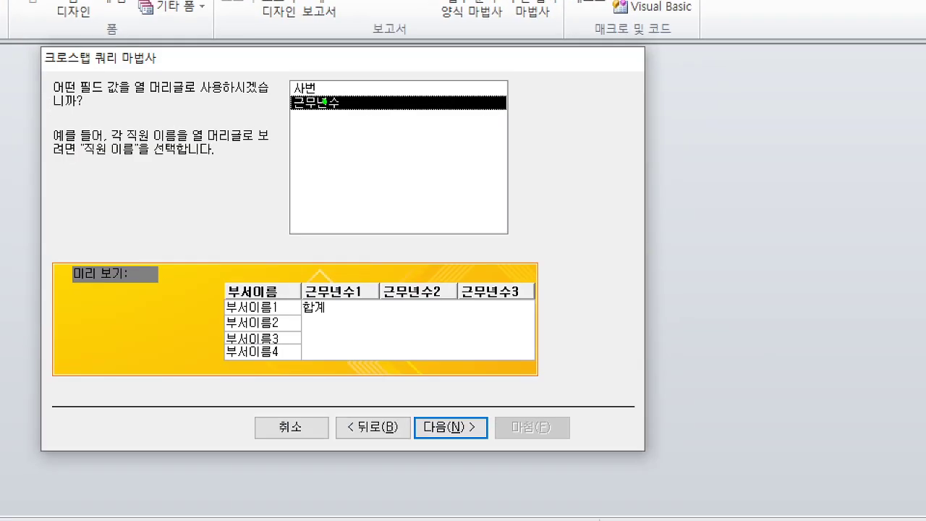
drag(321, 104, 308, 130)
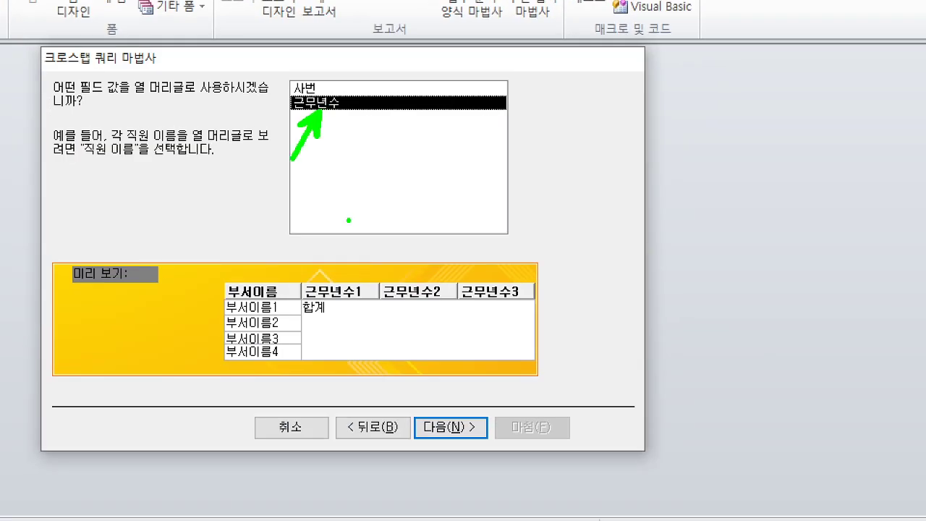
drag(284, 88, 362, 119)
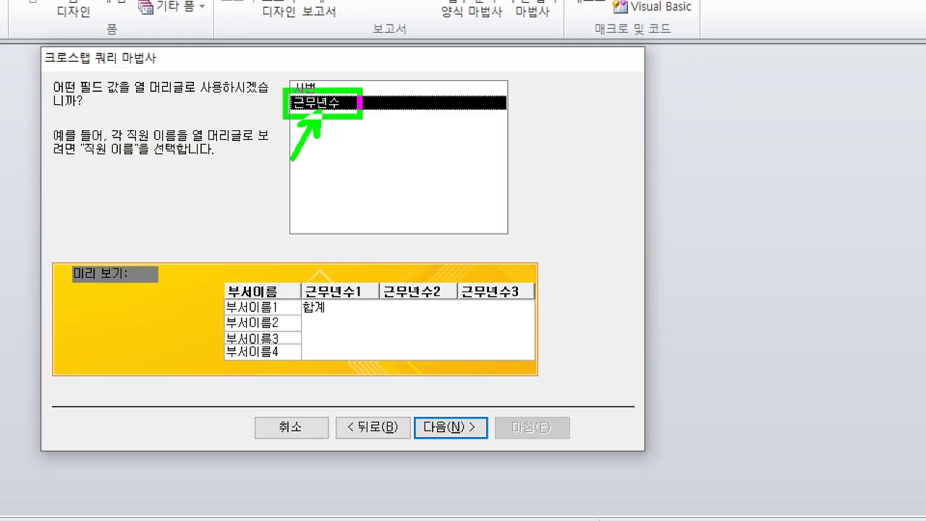
mouse_move(295, 278)
mouse_down()
mouse_move(447, 302)
mouse_move(539, 303)
mouse_up()
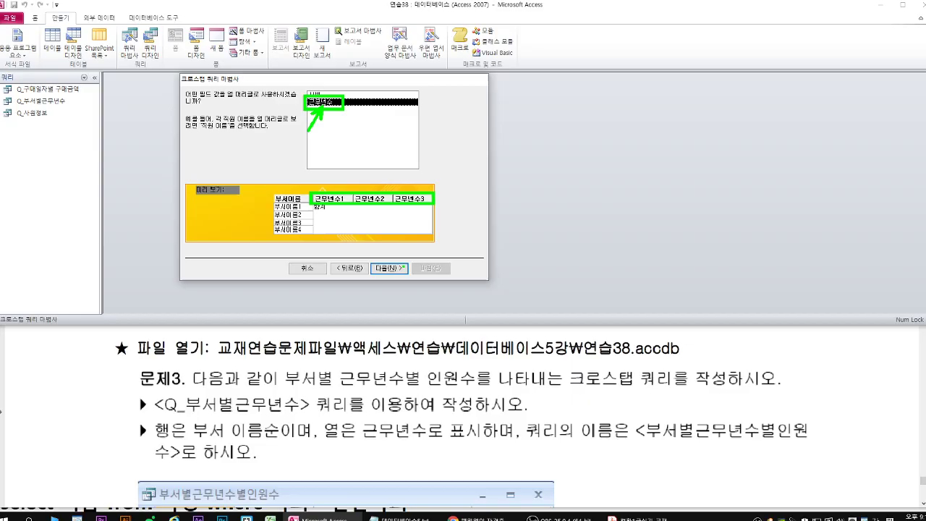
click(466, 428)
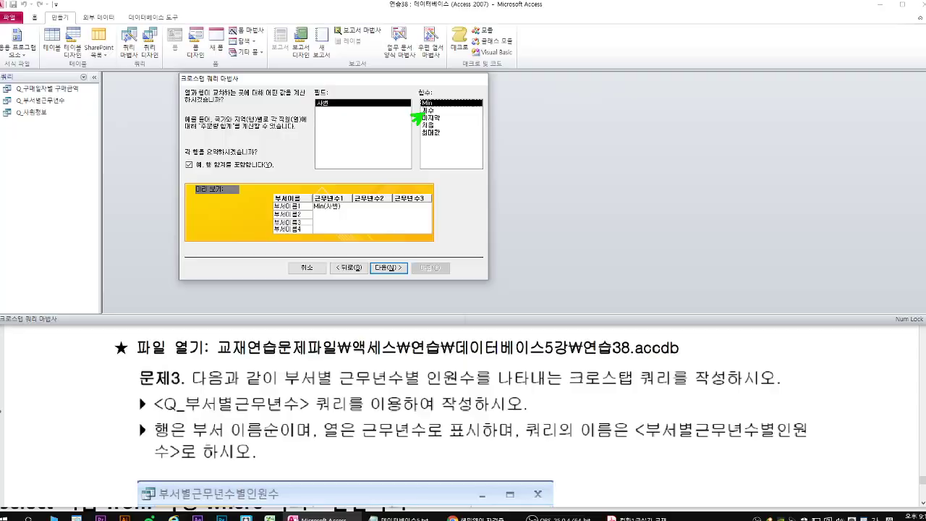
Set the crosstab's calculated value to the 개수 of 사번.
click(425, 110)
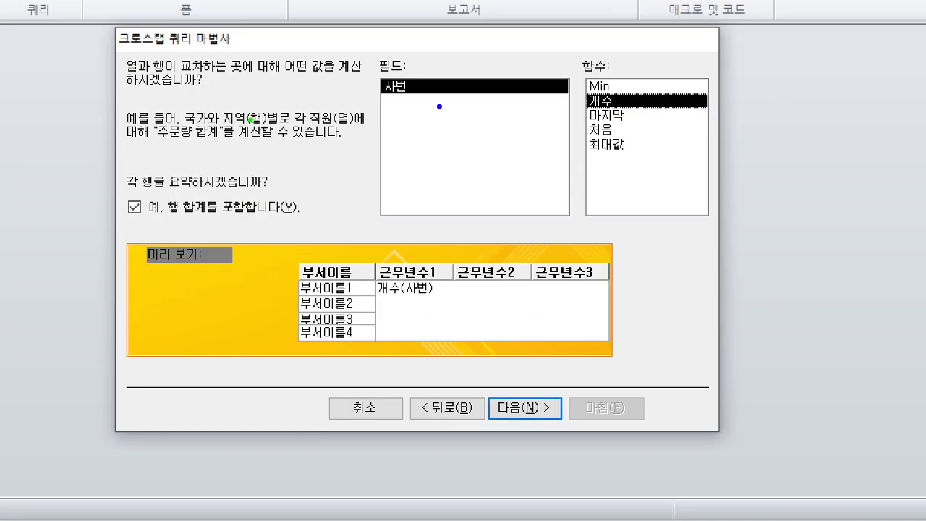
drag(371, 103, 349, 130)
drag(588, 103, 485, 136)
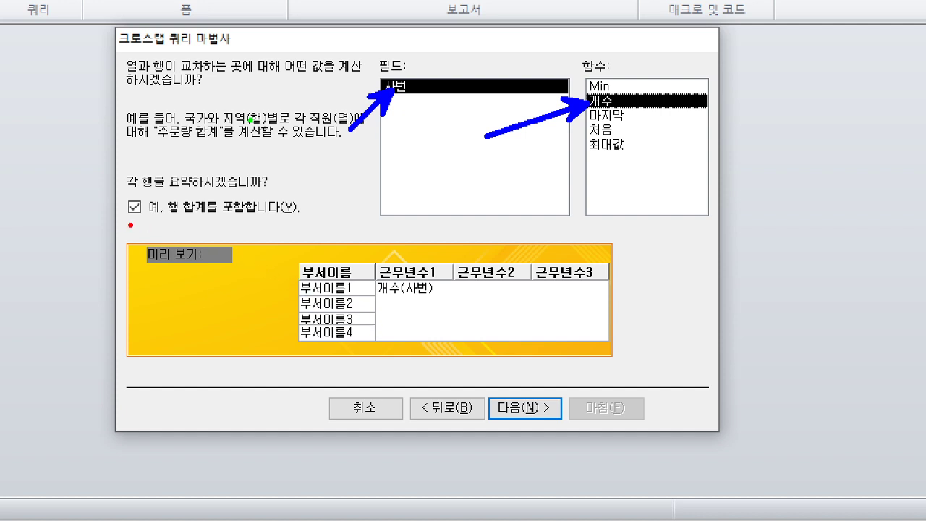
drag(123, 222, 253, 222)
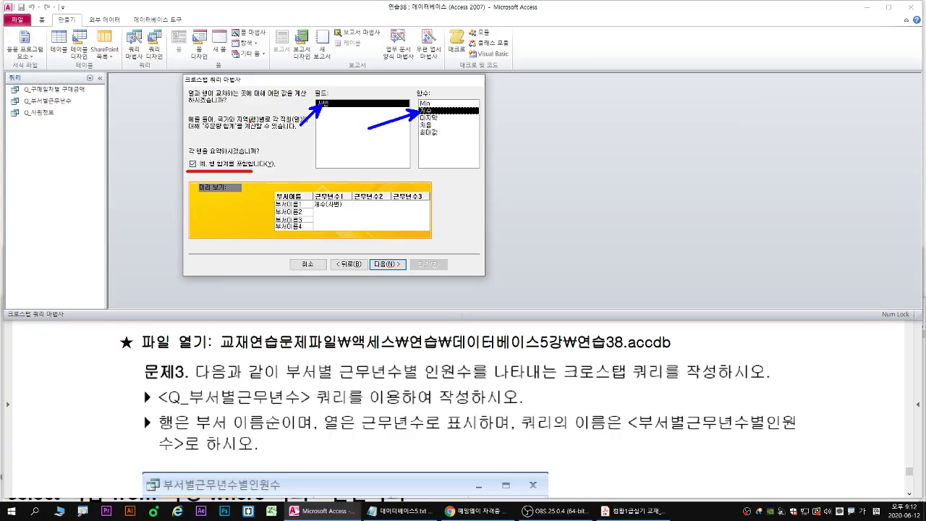
Compare the wizard's row total option with the expected result table for 문제3 in the PDF.
click(82, 416)
scroll(82, 417, down, 4)
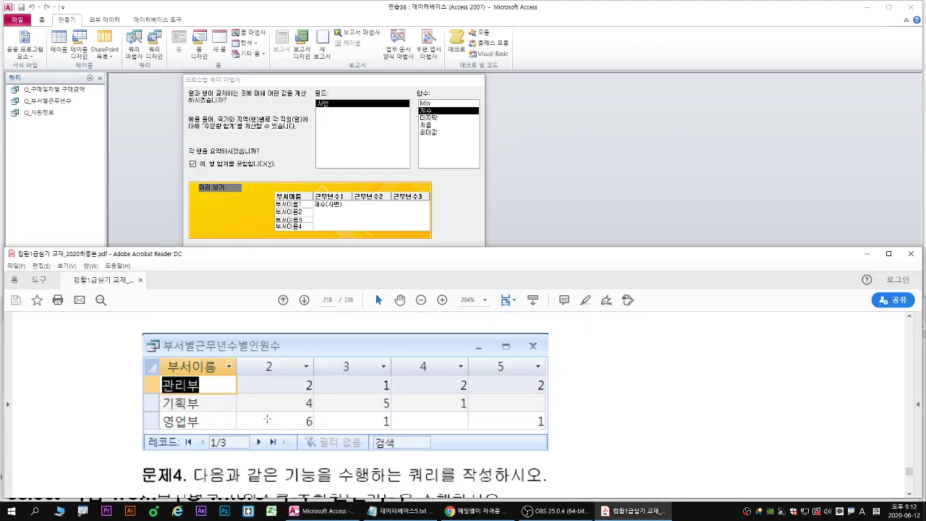
drag(237, 374, 550, 393)
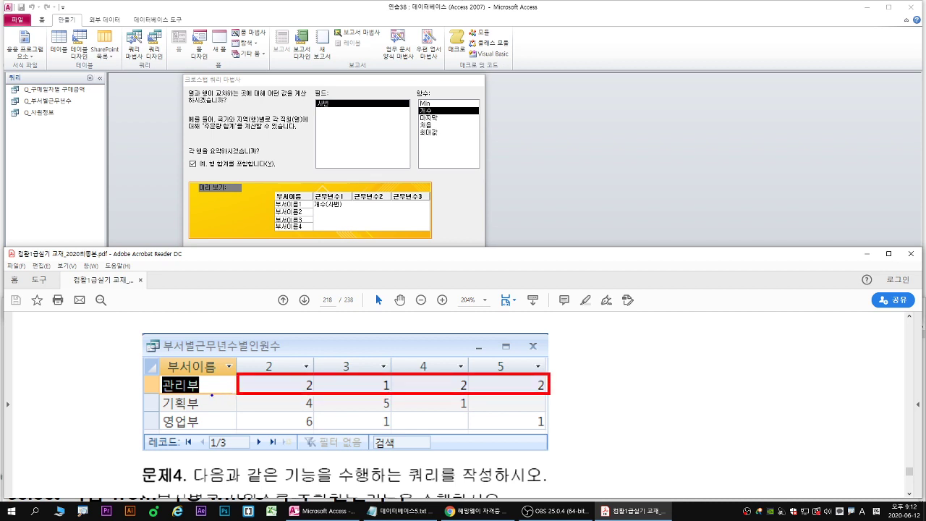
drag(212, 395, 237, 395)
drag(239, 397, 545, 410)
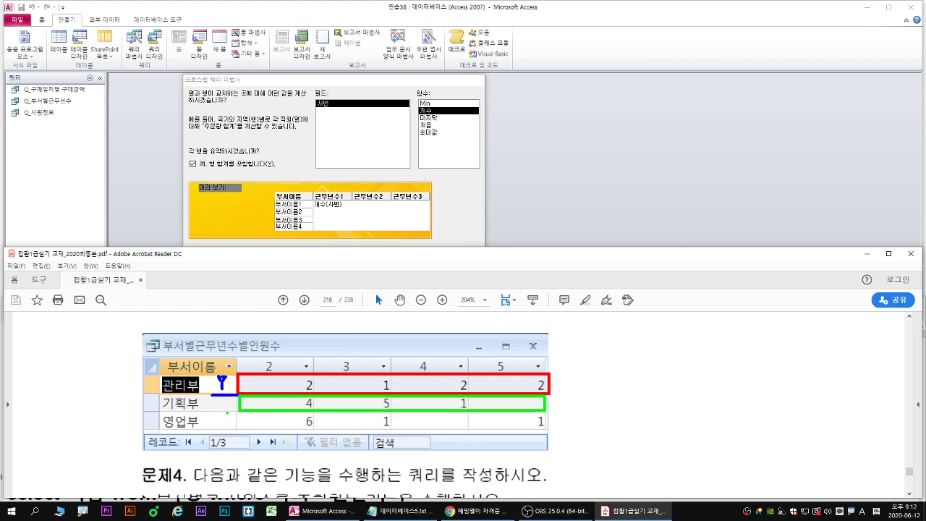
mouse_move(222, 399)
mouse_down()
mouse_move(216, 409)
mouse_move(236, 412)
mouse_up()
drag(187, 164, 195, 158)
key(Escape)
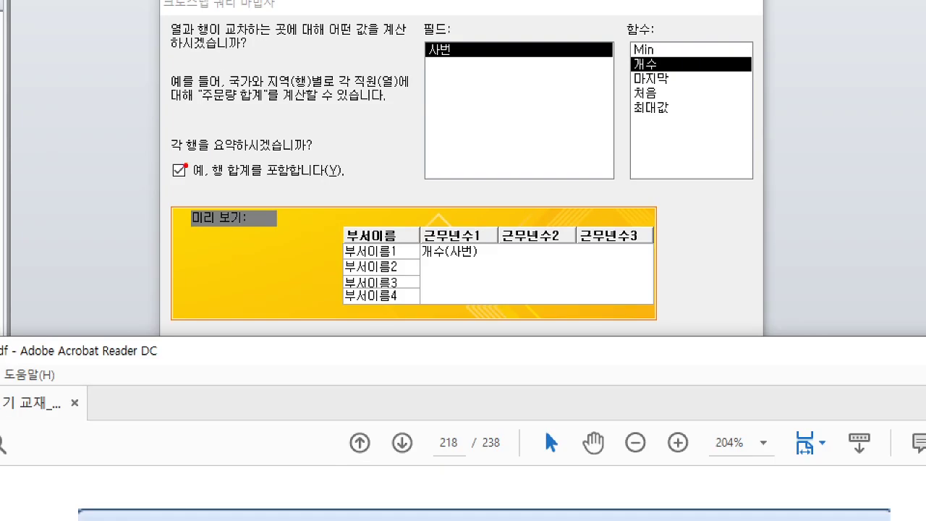
drag(186, 161, 193, 155)
key(g)
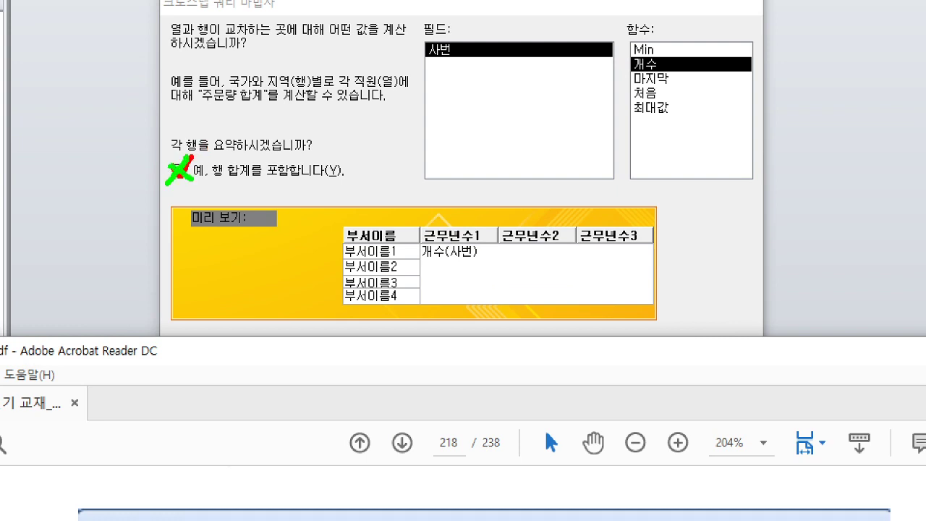
key(Escape)
click(308, 82)
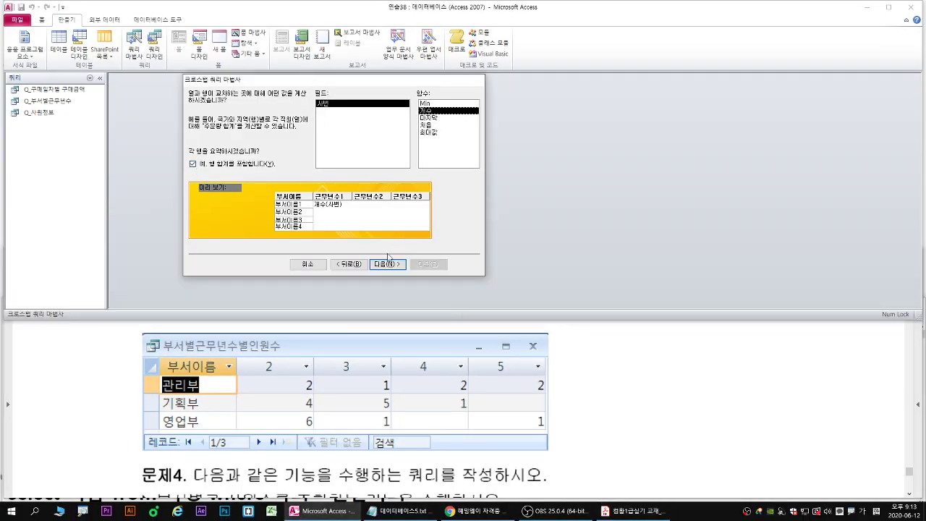
Name the crosstab query 부서별근무년수별인원수, finish the wizard and check the row totals in its datasheet.
click(384, 262)
double_click(350, 106)
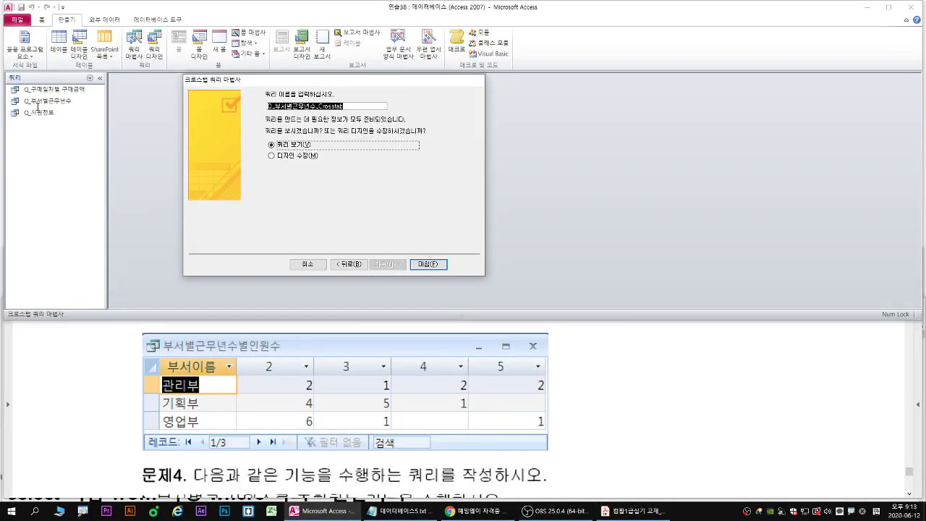
text(ㅂㅜ서ㅂ)
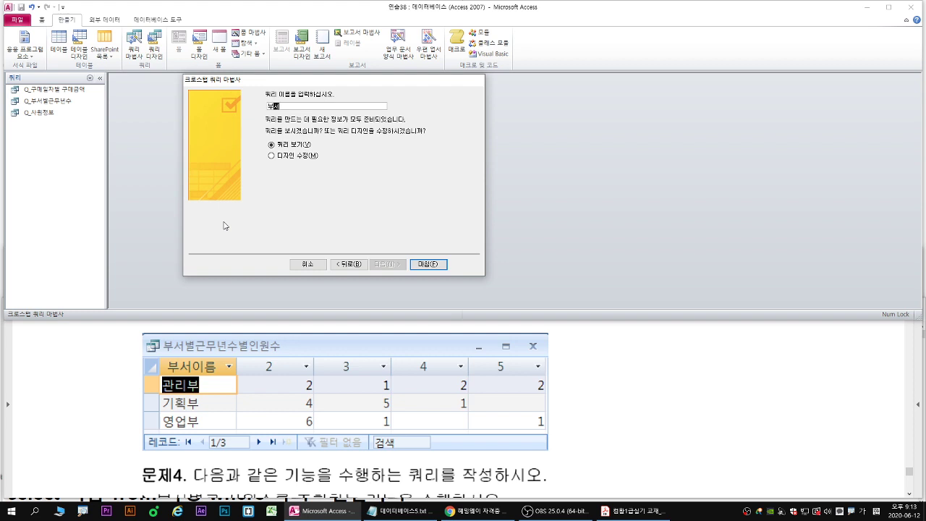
text(ㅕㄹ근무년수)
text(별인원수)
key(Return)
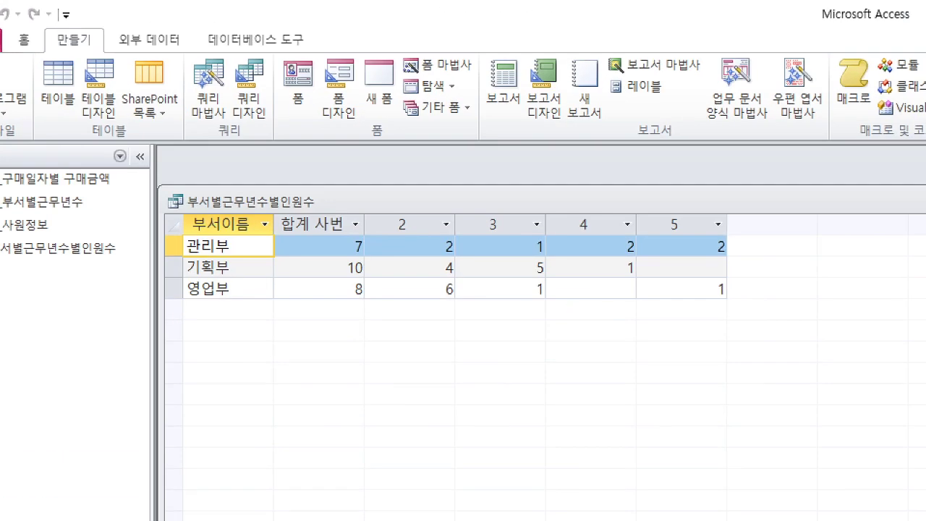
drag(368, 257, 725, 258)
drag(318, 234, 368, 257)
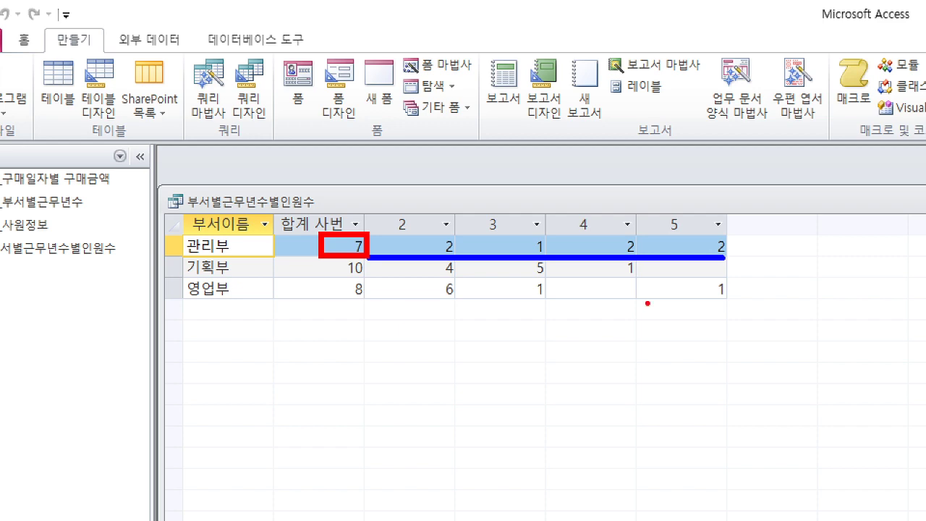
Open the crosstab query 부서별근무년수별인원수 in design view and delete its 합계 사번 row heading column.
drag(331, 201, 290, 261)
drag(282, 218, 330, 250)
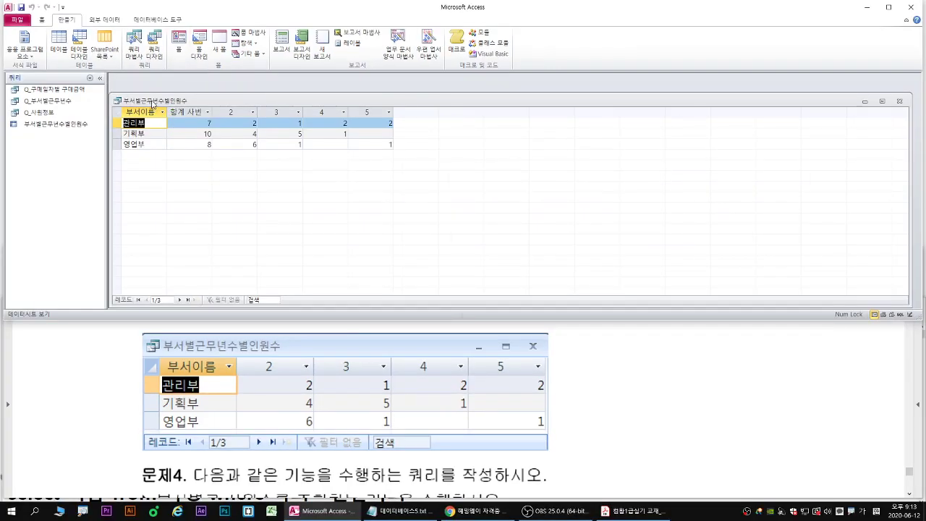
right_click(249, 205)
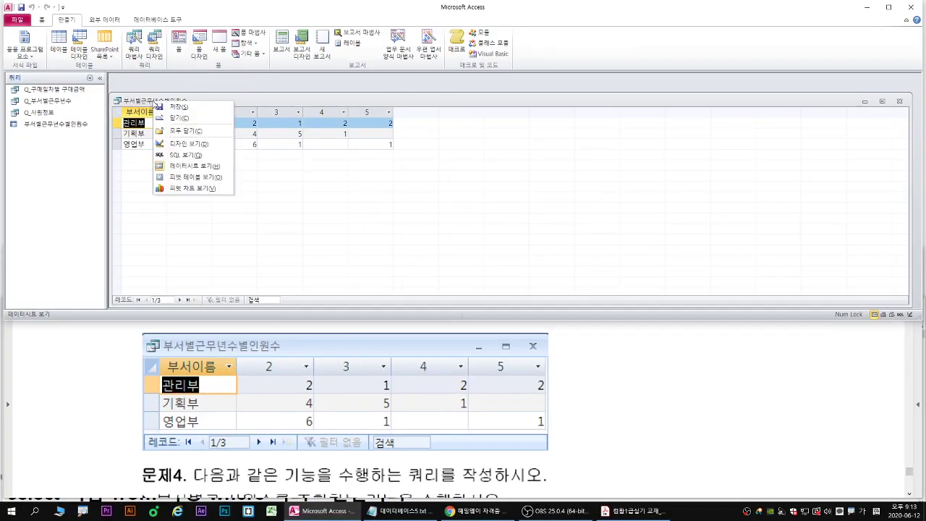
click(180, 146)
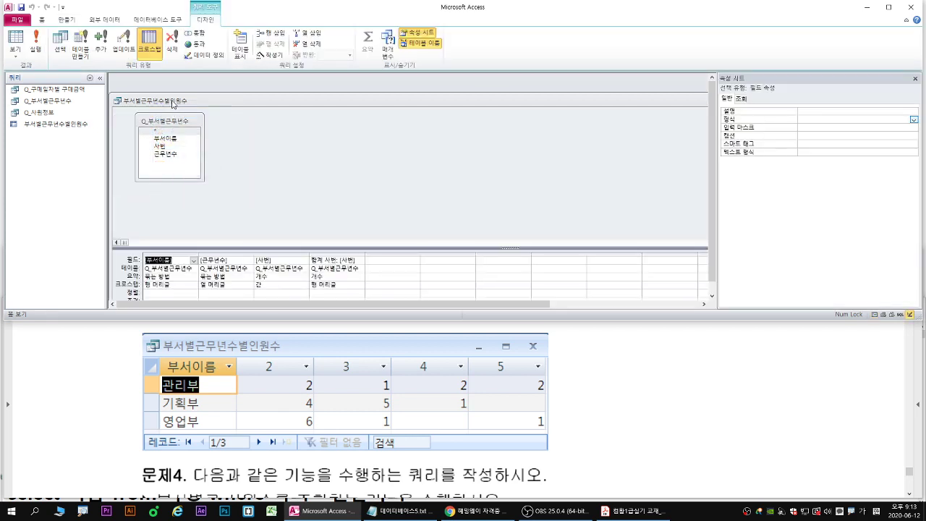
right_click(175, 101)
click(197, 148)
drag(296, 248, 309, 207)
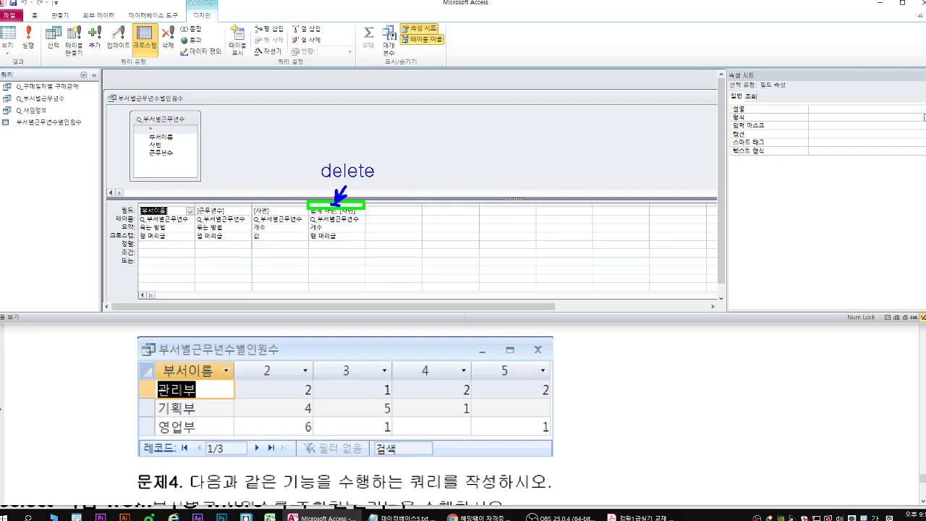
click(332, 207)
key(Delete)
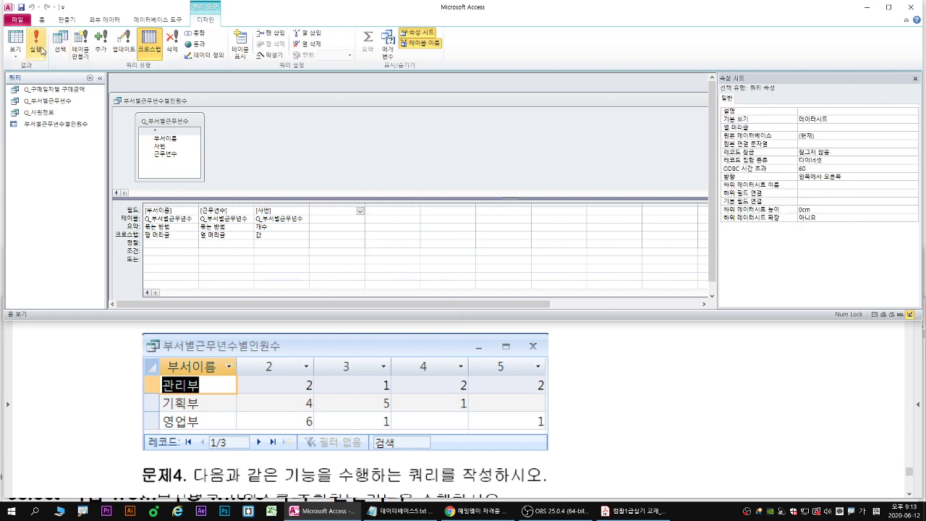
Close the crosstab query with its changes saved, reopen its datasheet to check the columns and close it again.
right_click(139, 106)
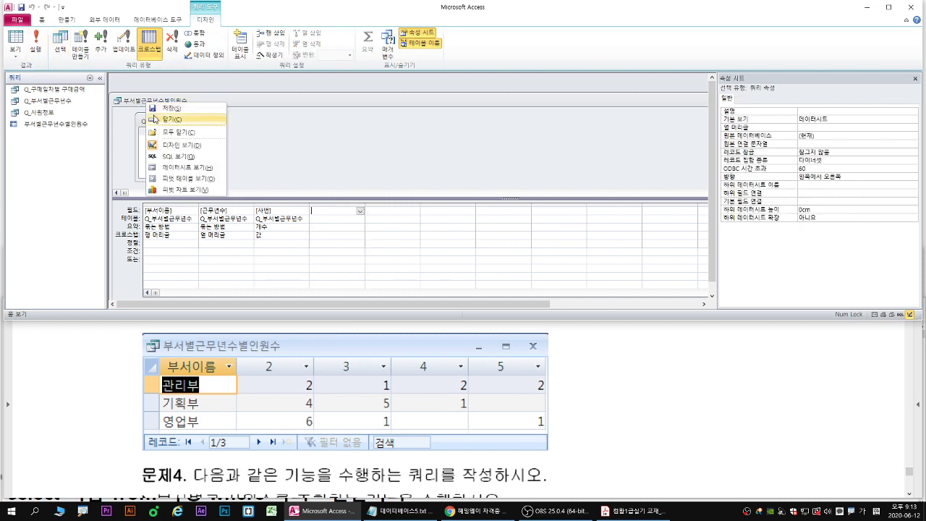
click(158, 119)
double_click(63, 127)
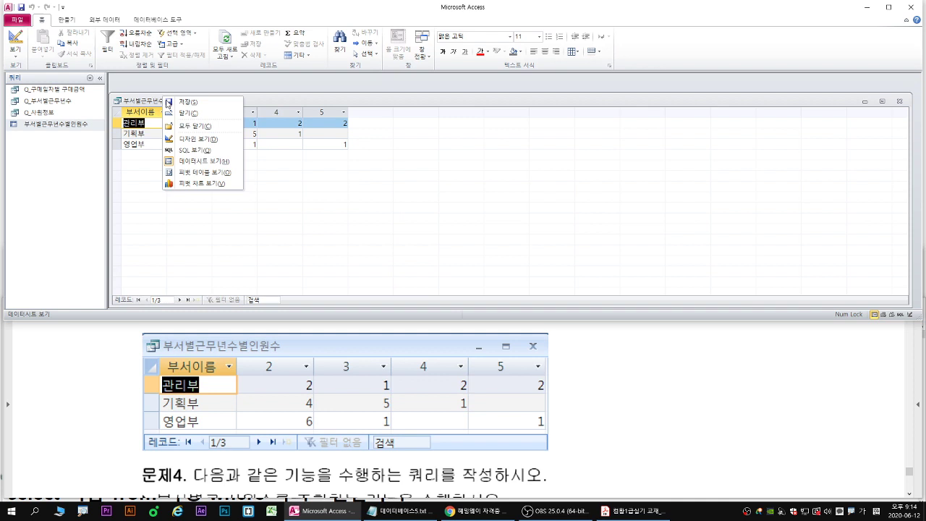
click(187, 113)
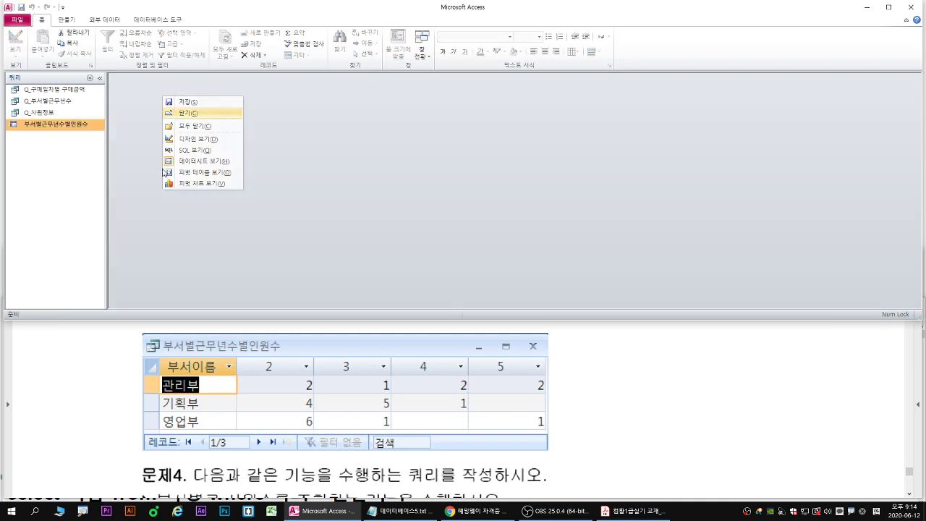
Read the requirements and expected result table of 문제4 in the PDF.
click(76, 395)
scroll(87, 408, down, 4)
click(314, 147)
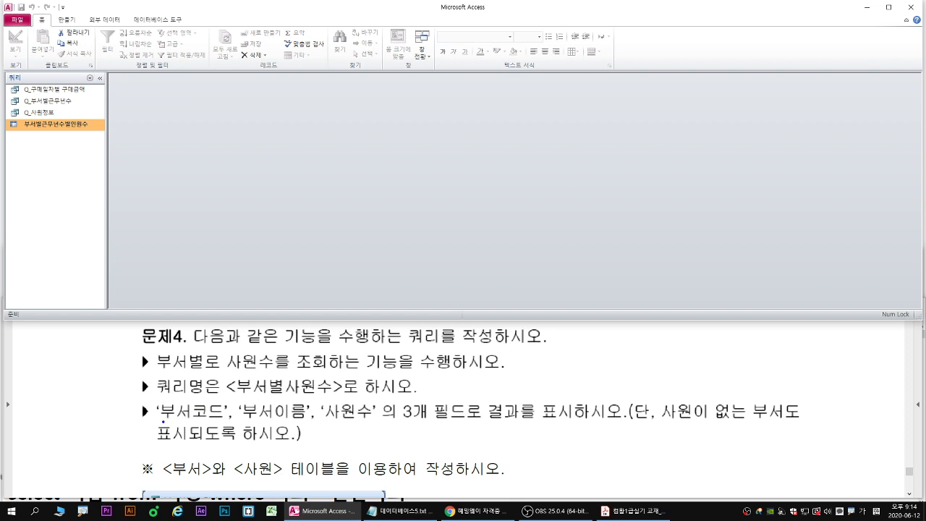
drag(162, 420, 799, 425)
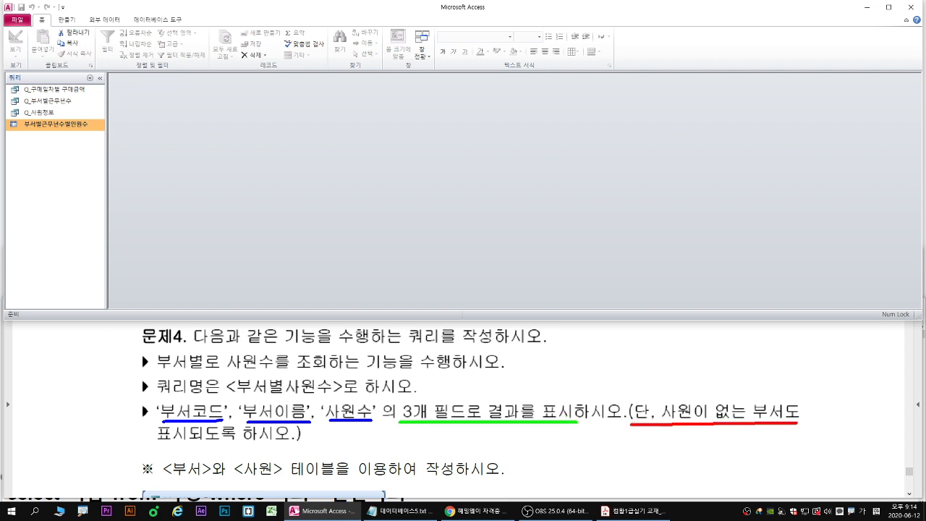
drag(155, 445, 200, 444)
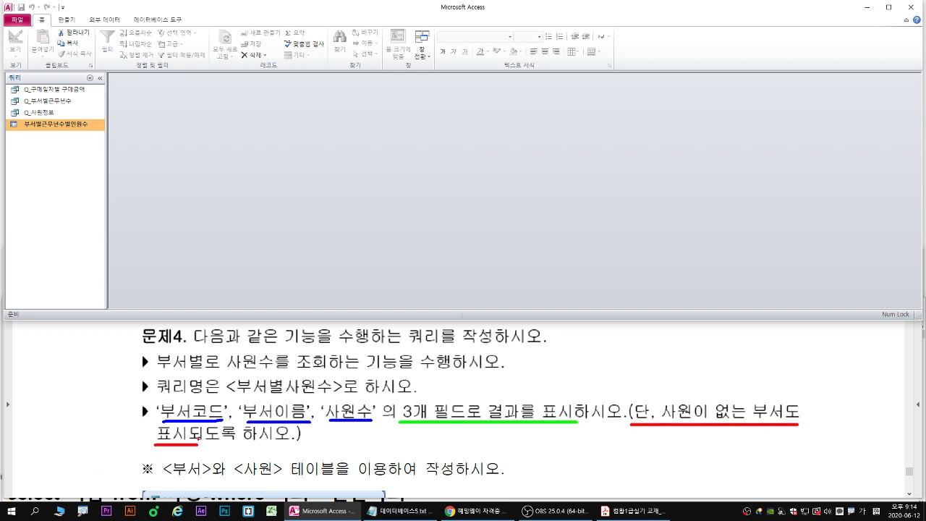
key(Escape)
click(310, 365)
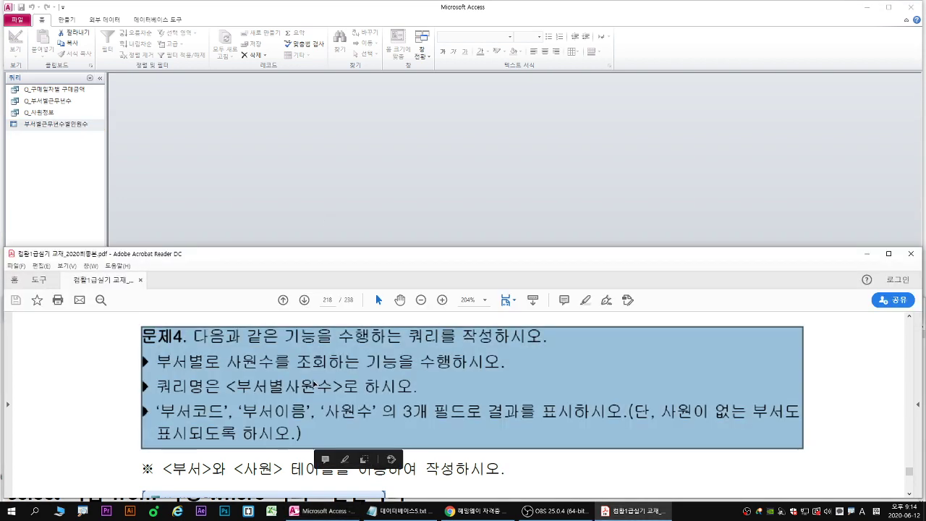
scroll(310, 365, down, 2)
click(472, 384)
scroll(472, 384, down, 1)
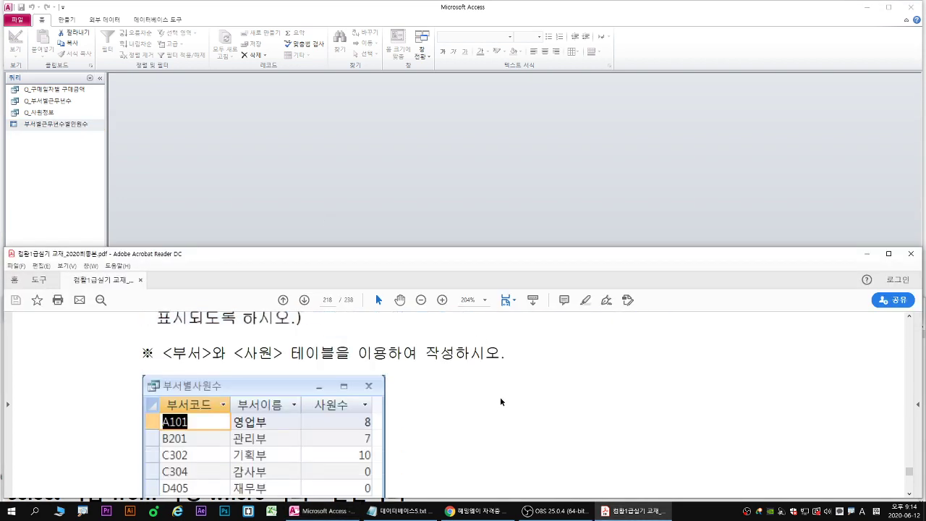
Create a new query in design view with the 부서 and 사원 tables added.
click(320, 182)
click(65, 20)
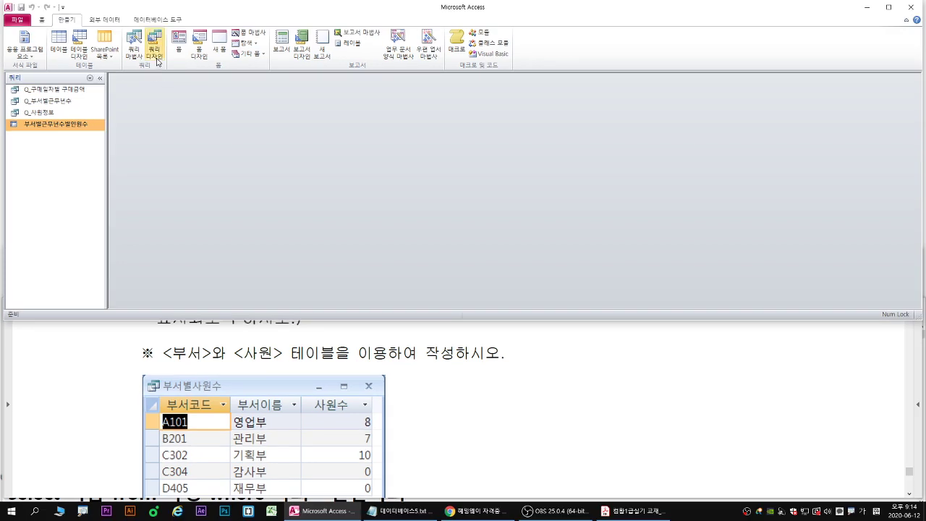
click(298, 94)
drag(460, 253, 309, 94)
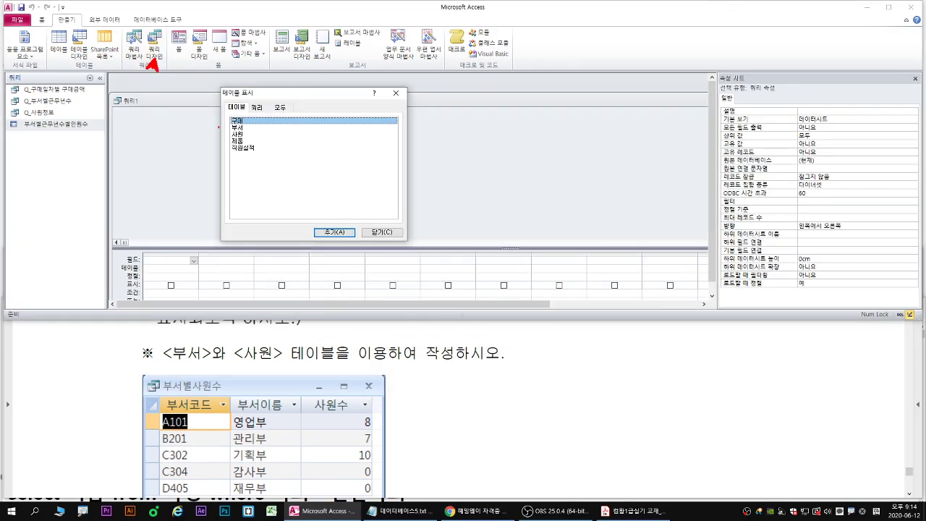
double_click(238, 127)
double_click(238, 134)
drag(292, 95, 399, 102)
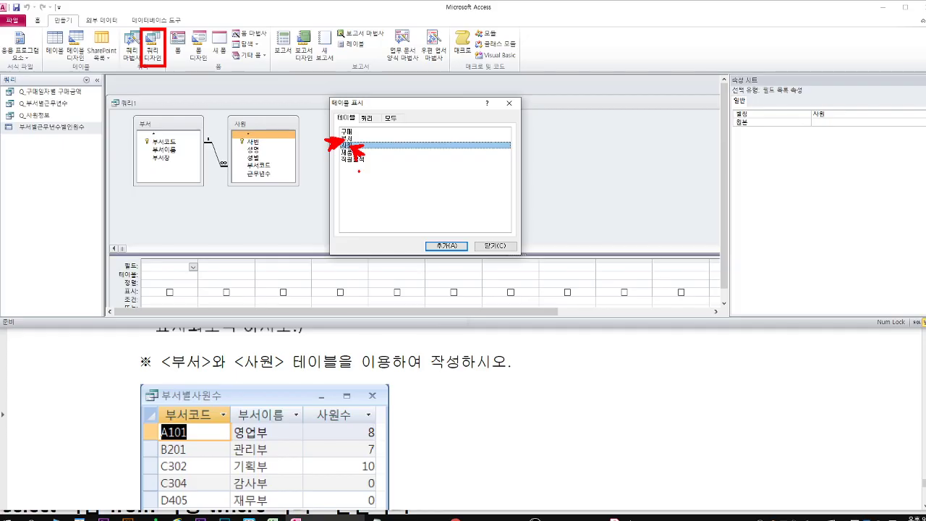
click(771, 480)
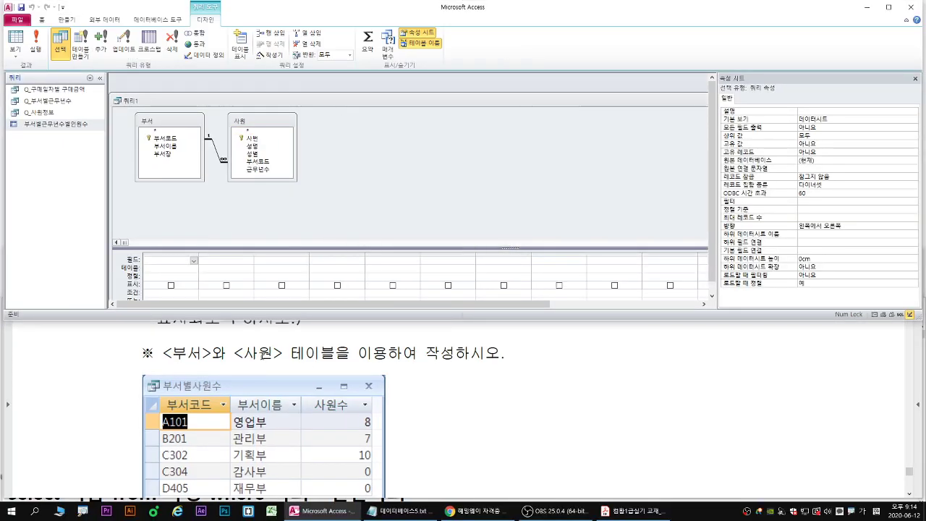
Add the fields 부서코드 and 부서이름 from the 부서 table to the query grid.
click(161, 147)
click(165, 138)
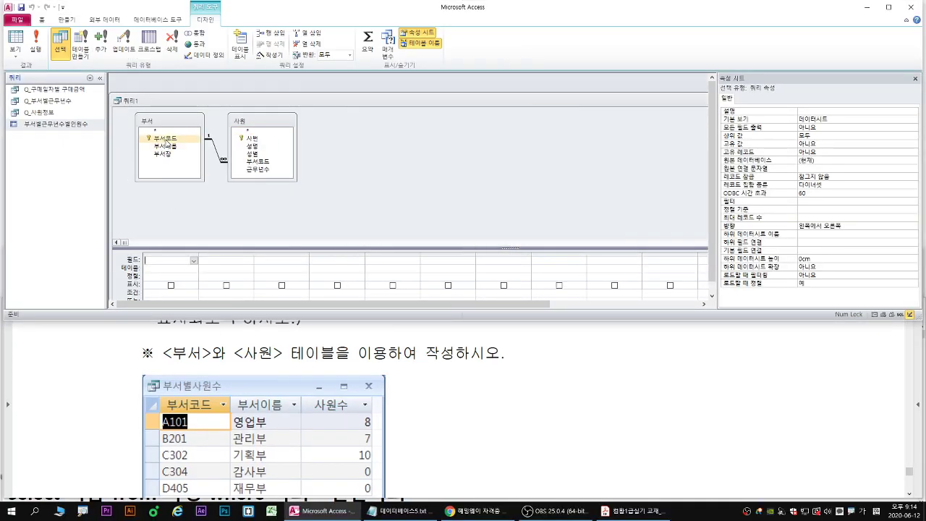
shift+click(174, 145)
drag(174, 145, 172, 262)
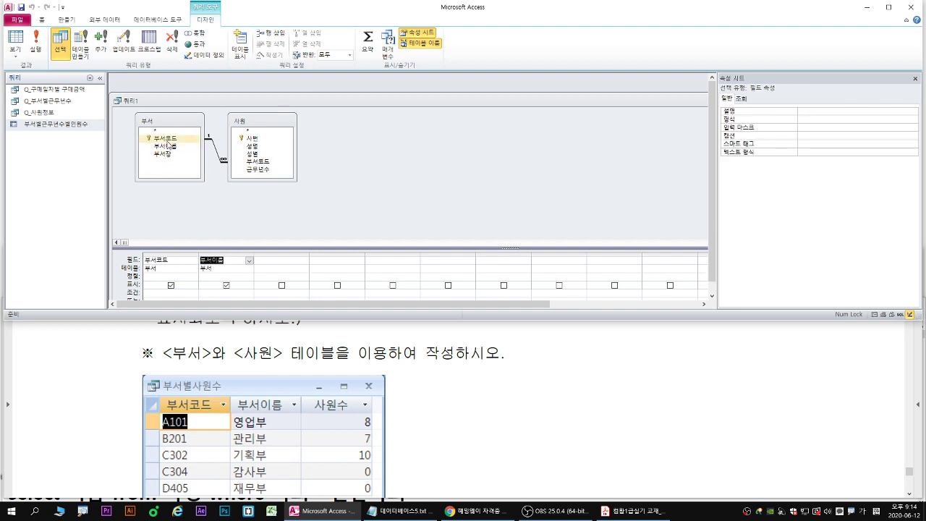
drag(167, 139, 166, 256)
drag(174, 147, 217, 257)
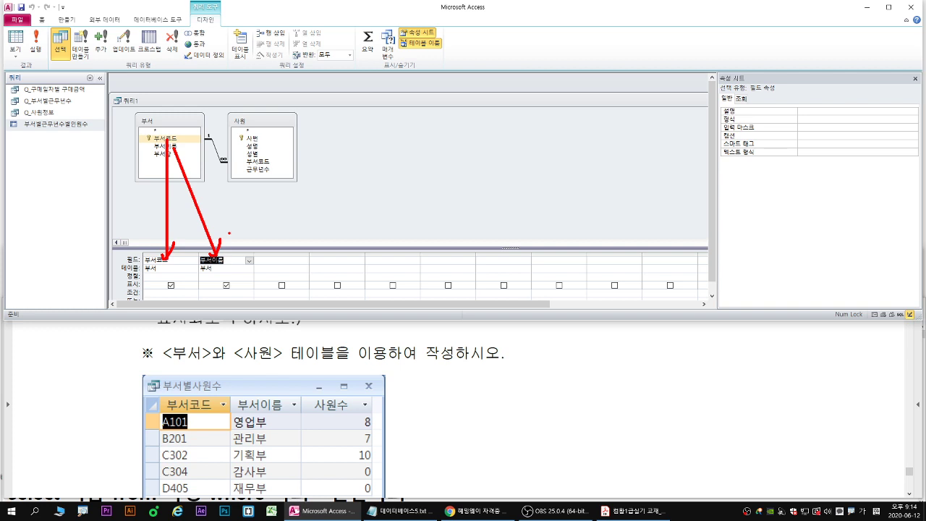
Add the 사번 field from the 사원 table as the third column of the query grid.
click(257, 139)
drag(258, 138, 286, 259)
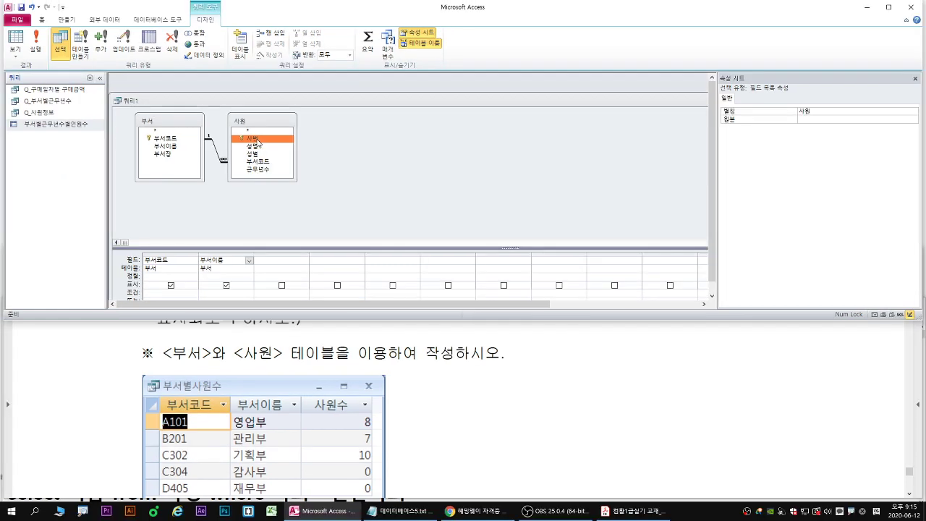
drag(246, 138, 306, 380)
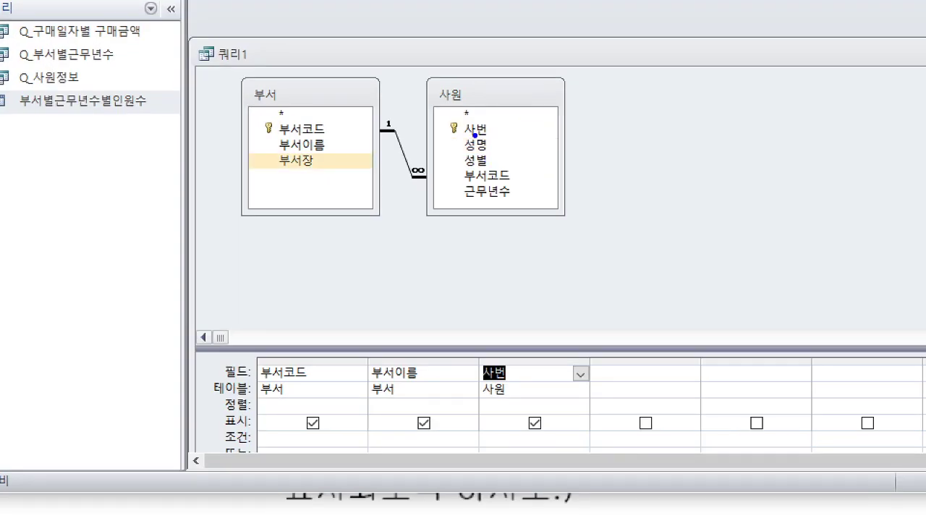
mouse_move(464, 133)
mouse_down()
mouse_move(508, 368)
mouse_move(537, 371)
mouse_up()
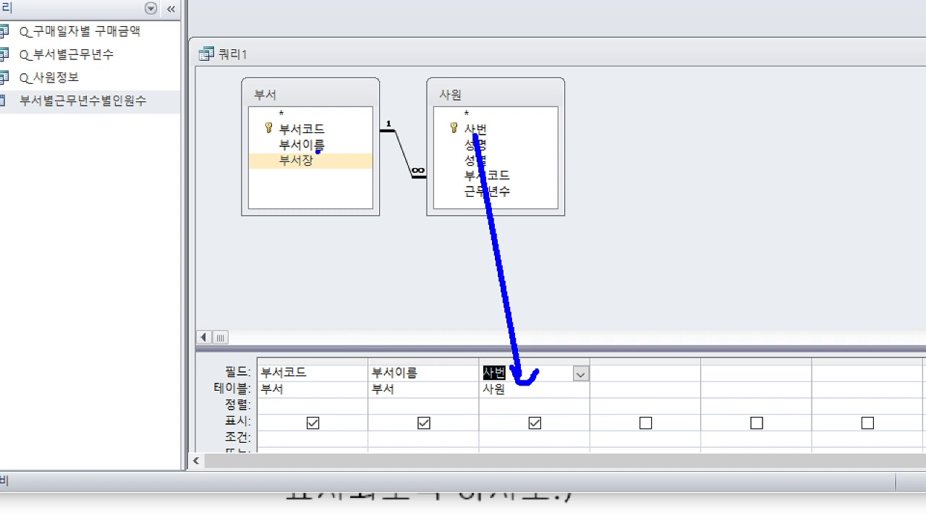
mouse_move(303, 132)
mouse_down()
mouse_move(299, 388)
mouse_move(313, 366)
mouse_up()
mouse_move(325, 149)
mouse_down()
mouse_move(418, 371)
mouse_move(431, 366)
mouse_up()
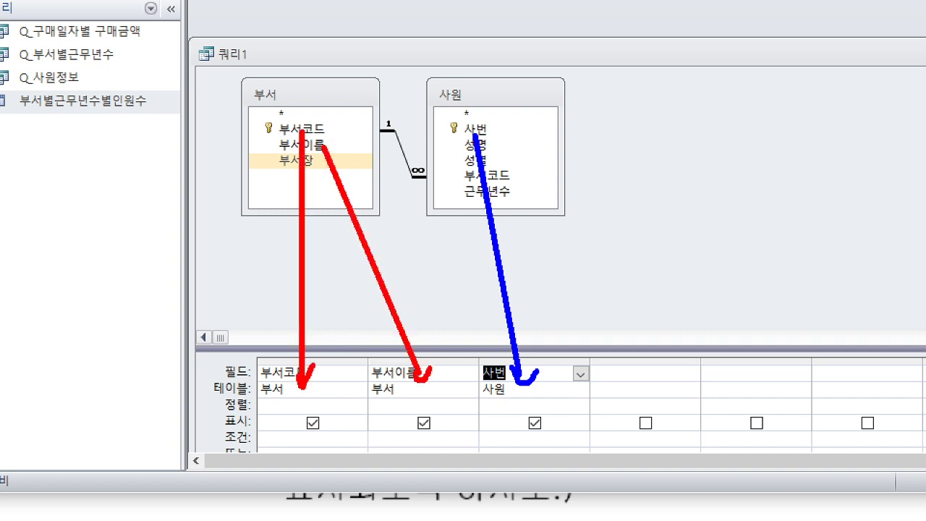
key(Escape)
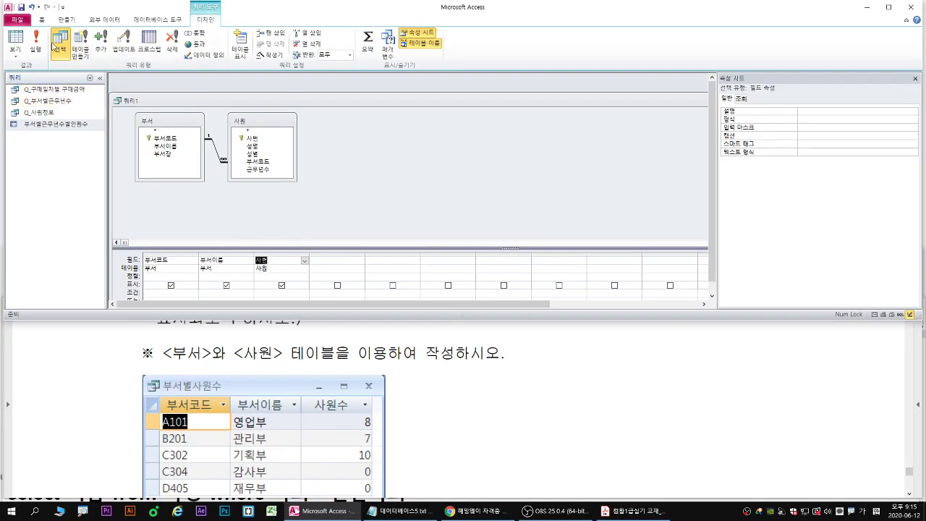
Save the new query as 부서별사원수.
right_click(128, 101)
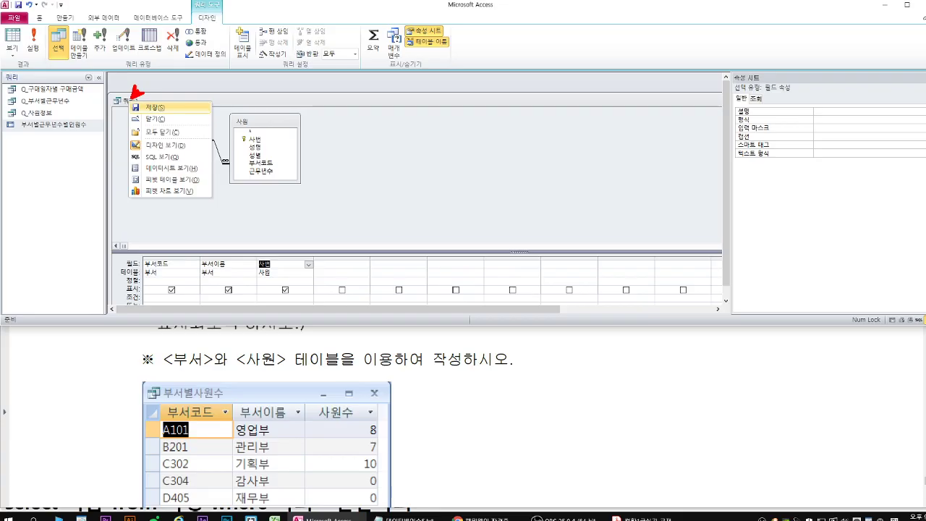
right_click(126, 99)
click(173, 112)
text(부서별사)
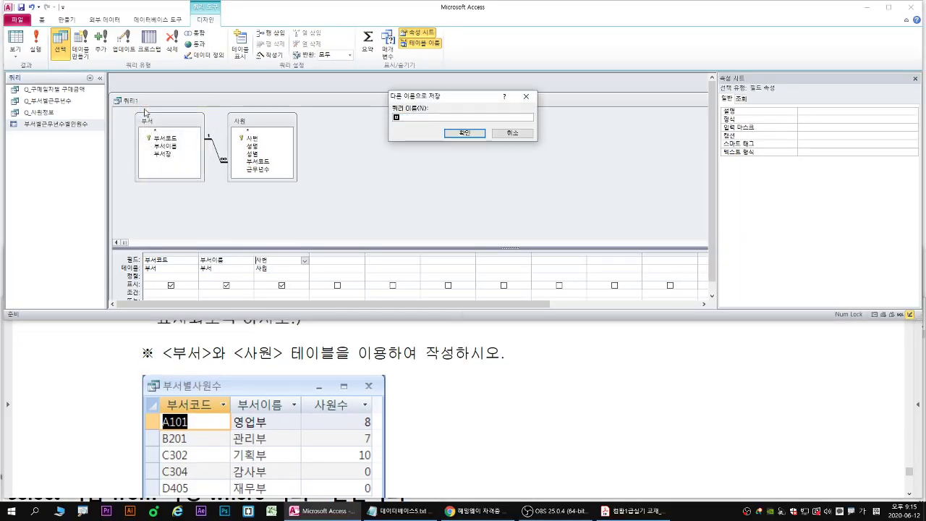
text(원수)
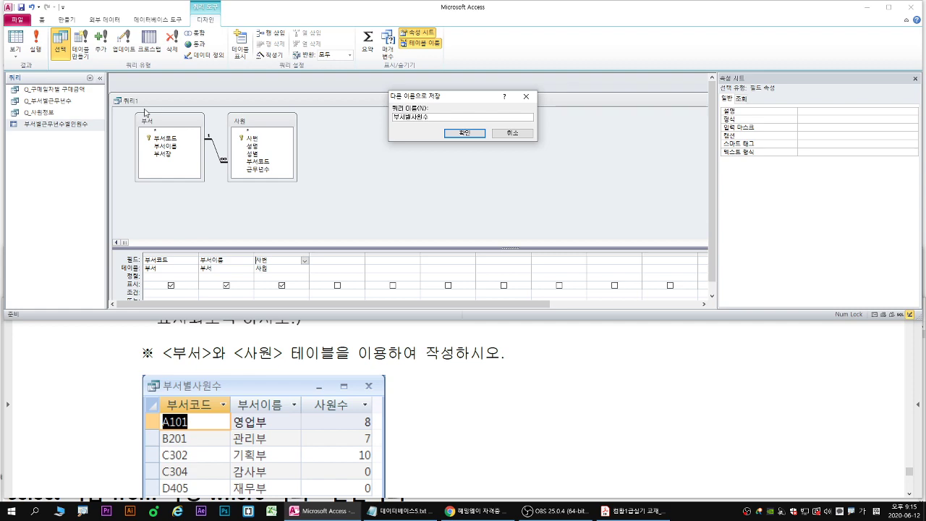
key(Return)
Close the 부서별사원수 query, reopen it as a datasheet and examine how its records repeat for each department.
right_click(152, 102)
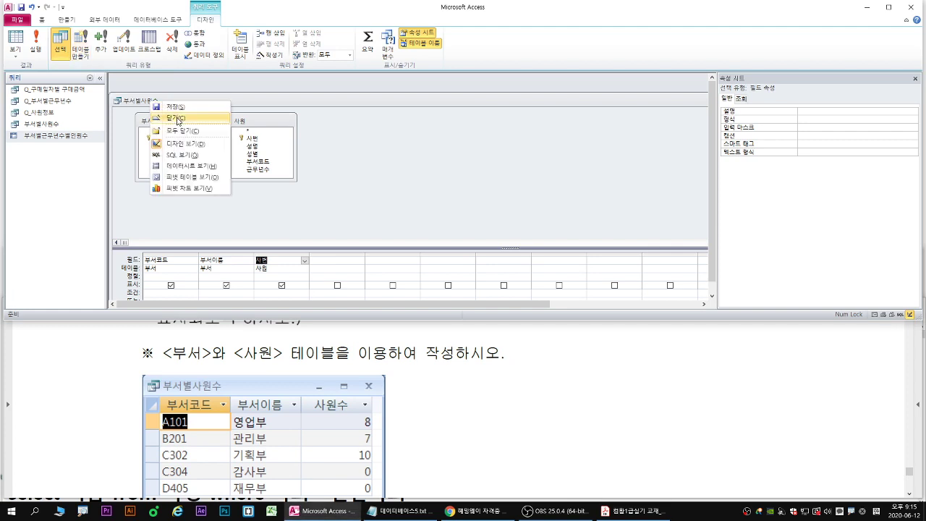
click(178, 120)
double_click(45, 127)
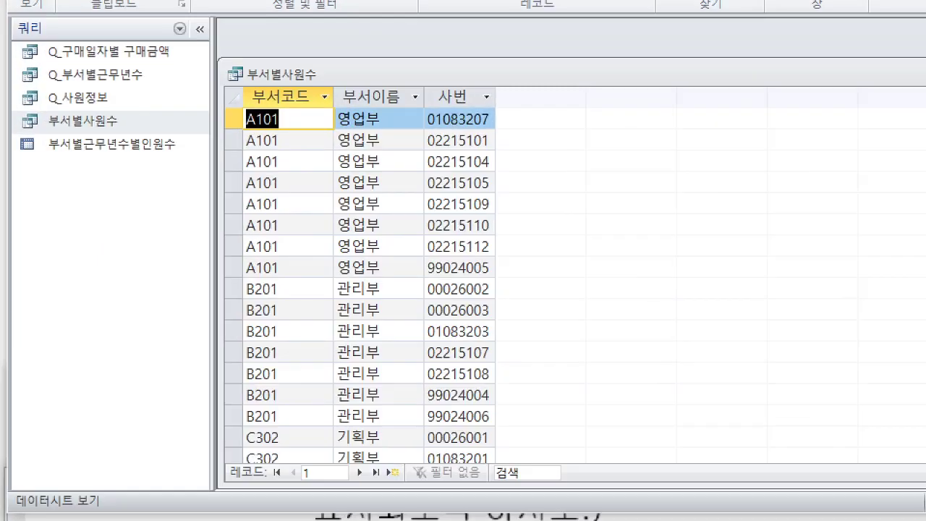
drag(107, 133, 120, 155)
key(b)
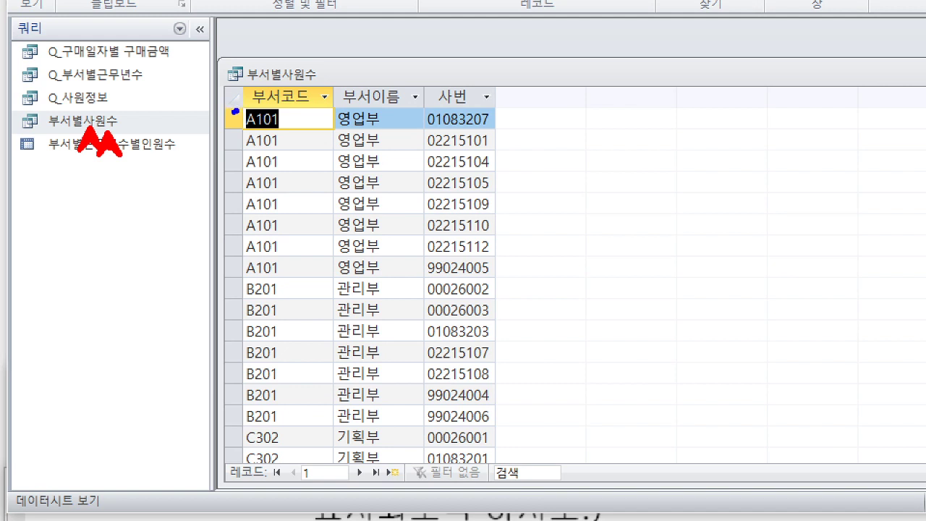
mouse_move(223, 109)
mouse_down()
mouse_move(311, 175)
mouse_move(498, 281)
mouse_up()
mouse_move(234, 119)
mouse_down()
mouse_move(208, 161)
mouse_move(219, 261)
mouse_move(232, 268)
mouse_up()
mouse_move(334, 114)
mouse_down()
mouse_move(319, 129)
mouse_move(311, 257)
mouse_move(332, 266)
mouse_up()
mouse_move(425, 108)
mouse_down()
mouse_move(450, 274)
mouse_move(498, 281)
mouse_up()
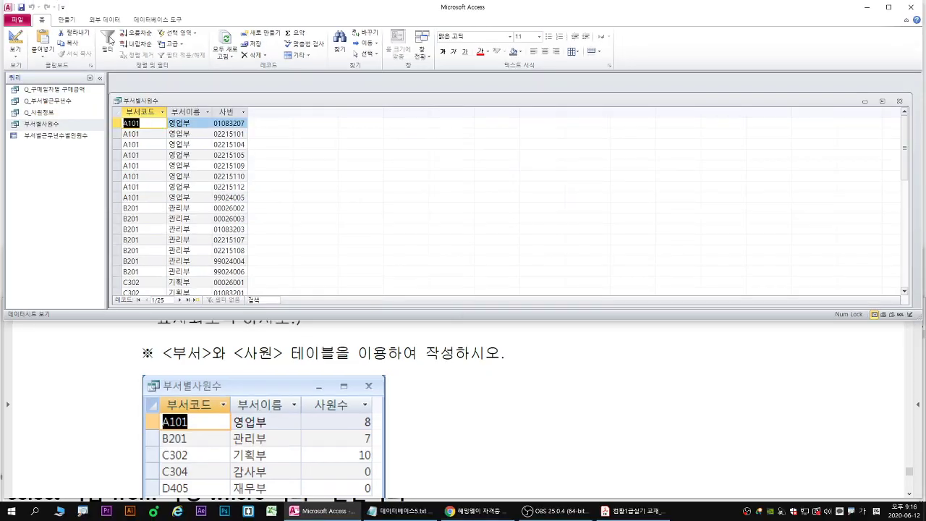
Return 부서별사원수 to design view, turn on the 요약 row and set the 사번 column's summary to 개수.
click(15, 37)
drag(206, 105, 250, 93)
click(368, 44)
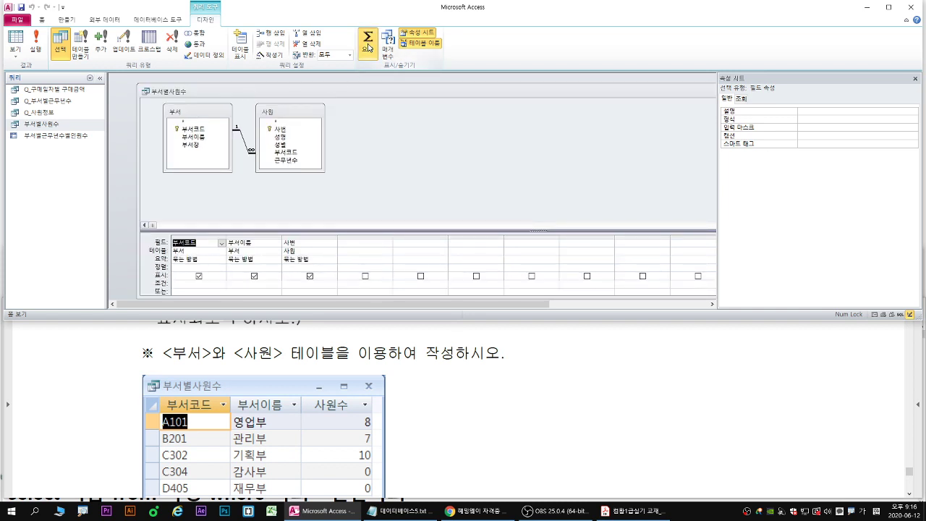
key(ctrl+2)
drag(282, 260, 305, 259)
key(Escape)
click(329, 261)
click(331, 259)
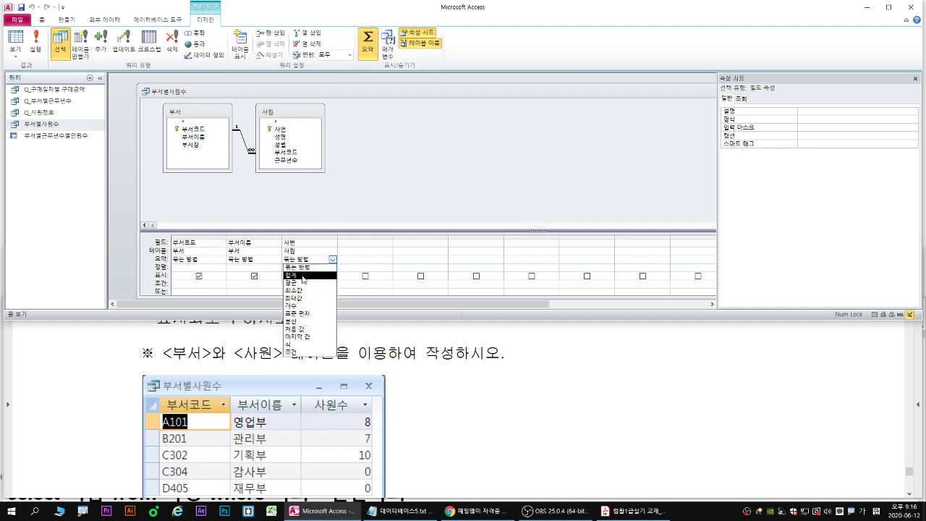
click(307, 308)
click(332, 258)
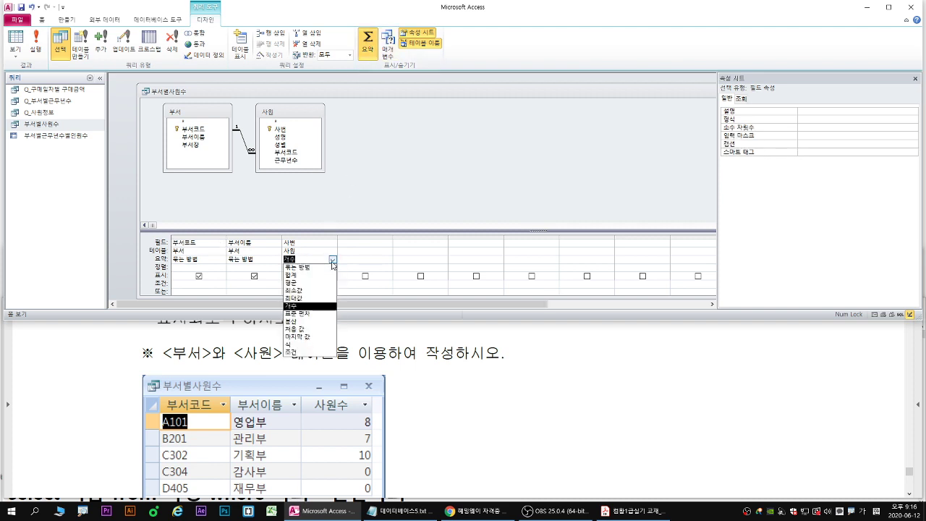
Close the 부서별사원수 query and reopen it as a datasheet.
key(Escape)
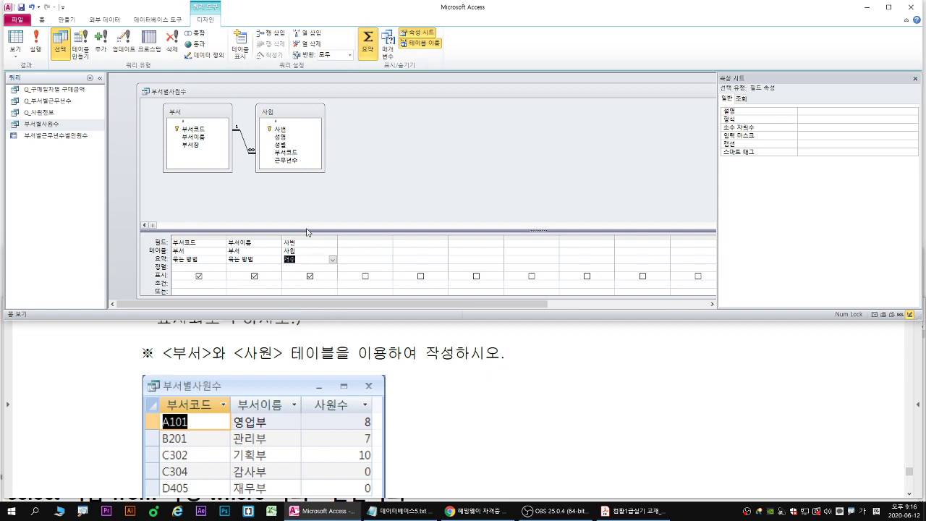
key(ctrl+1)
click(286, 262)
drag(280, 269, 312, 269)
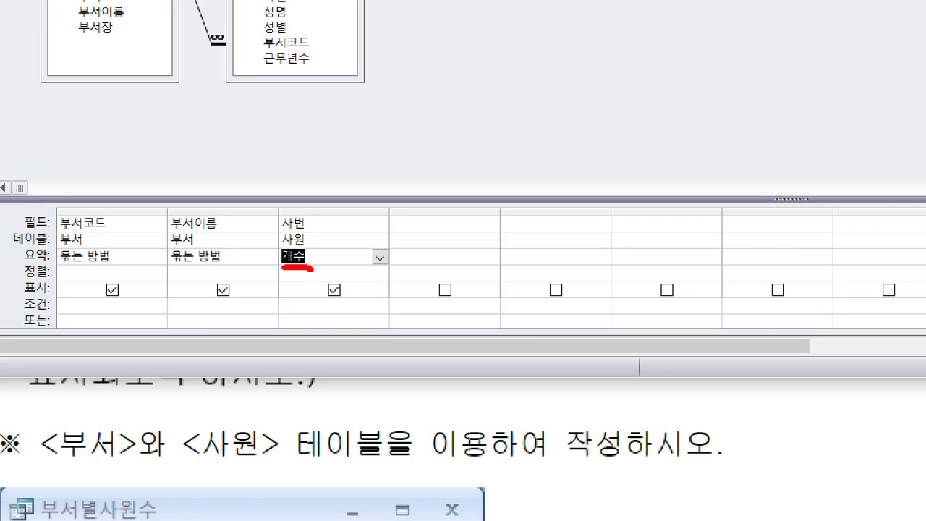
key(Escape)
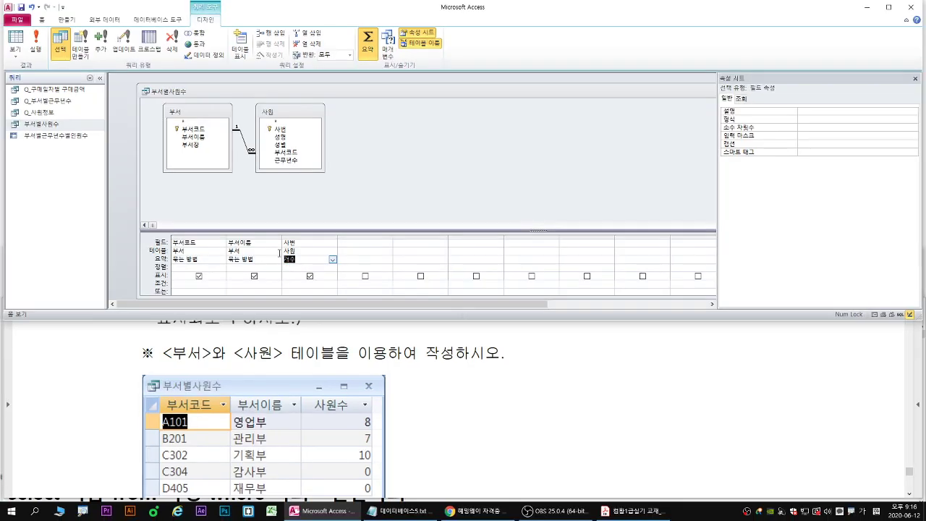
right_click(165, 92)
click(174, 97)
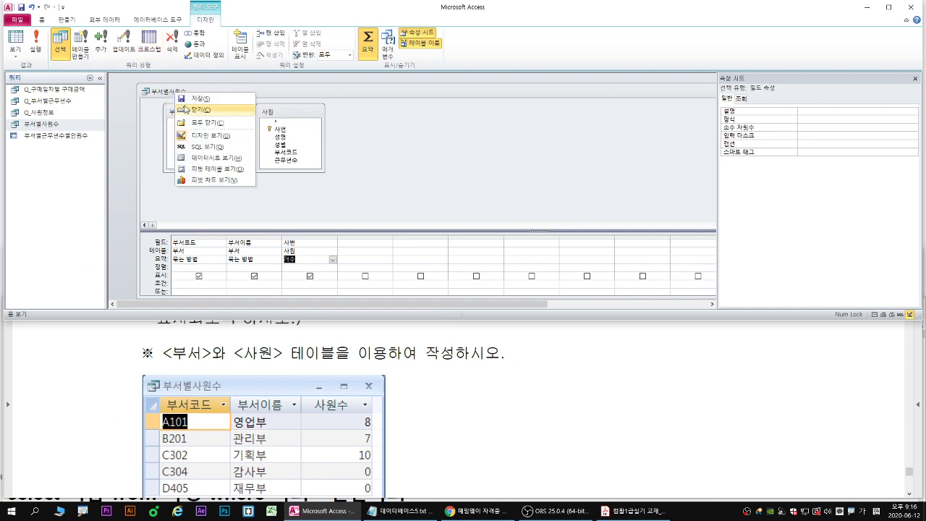
click(182, 109)
double_click(56, 129)
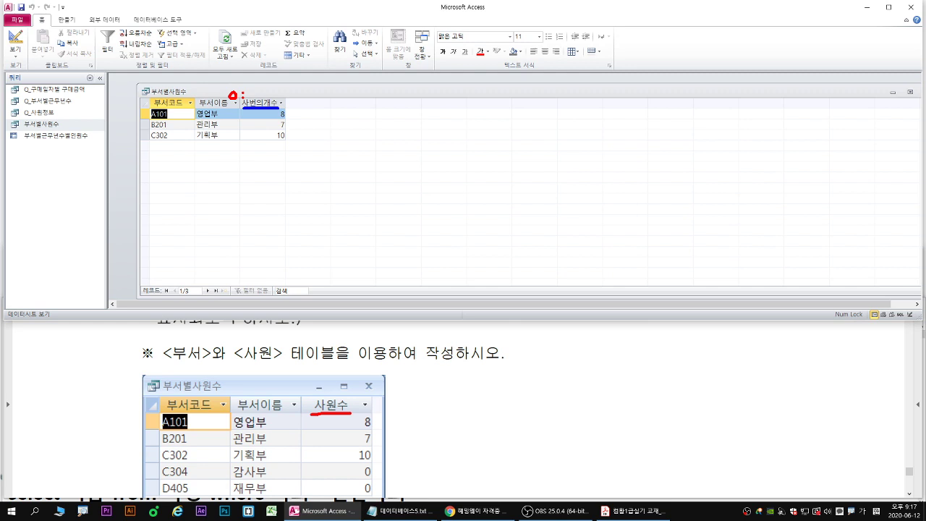
Switch to the exercise PDF in Adobe Acrobat Reader and examine 문제4's condition on departments without employees alongside its sample result.
click(517, 363)
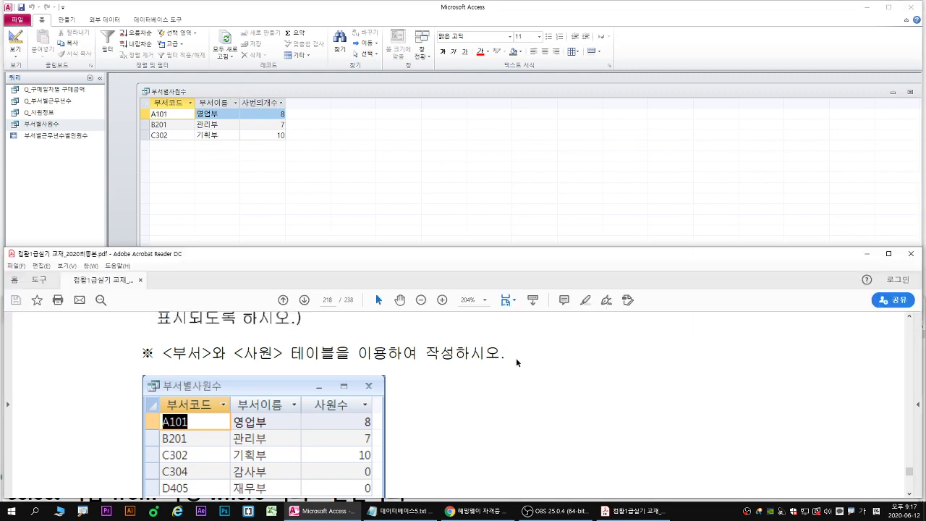
double_click(511, 258)
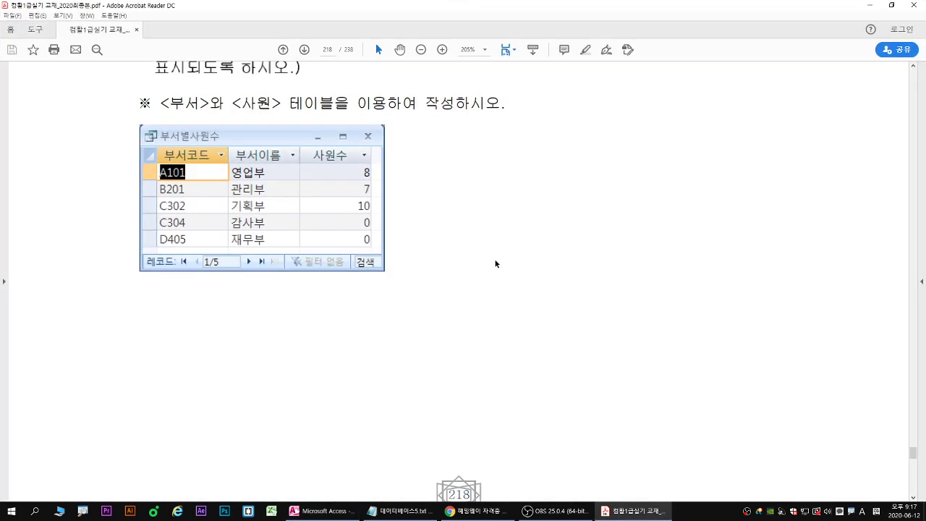
scroll(492, 261, up, 3)
key(ctrl+2)
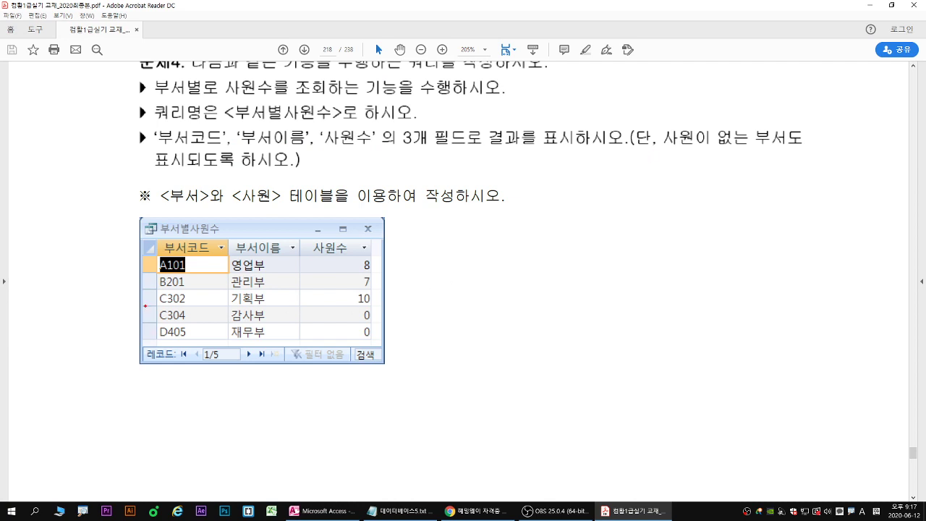
drag(139, 304, 374, 340)
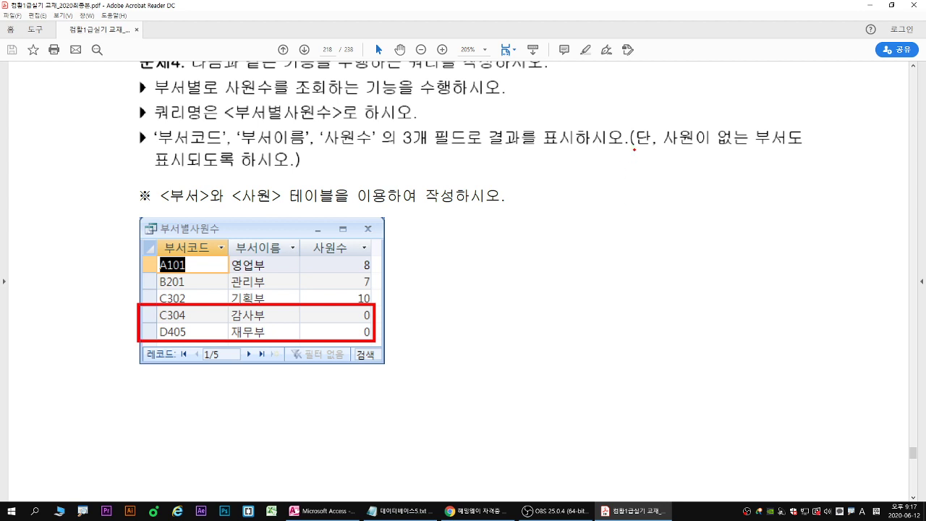
drag(633, 150, 812, 148)
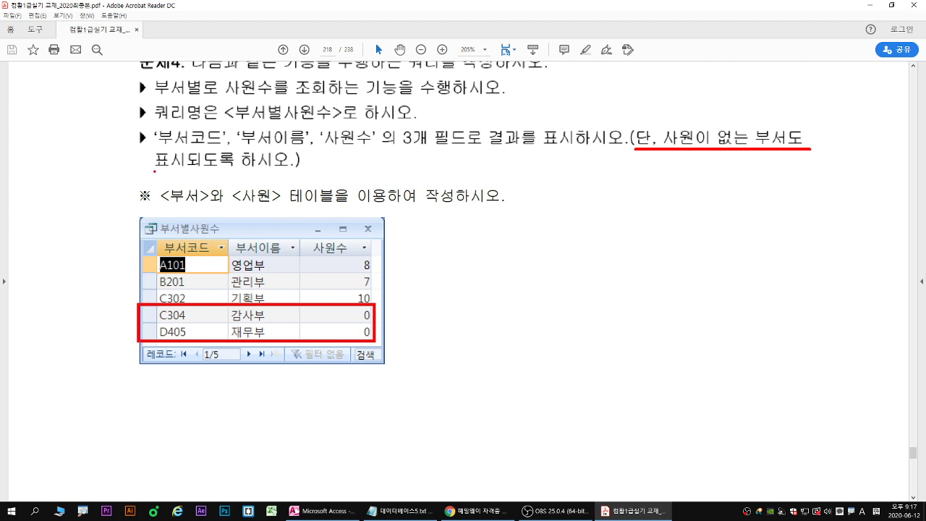
drag(154, 171, 292, 172)
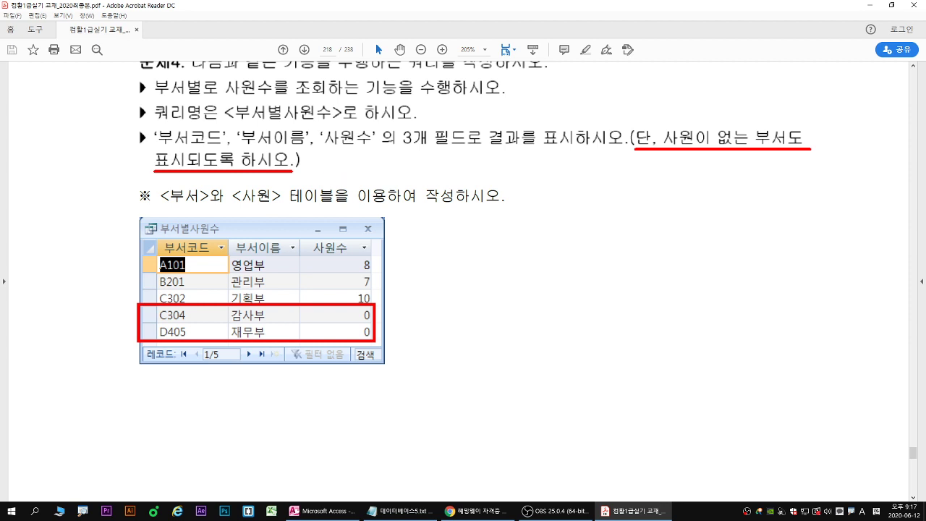
drag(145, 310, 141, 339)
key(Escape)
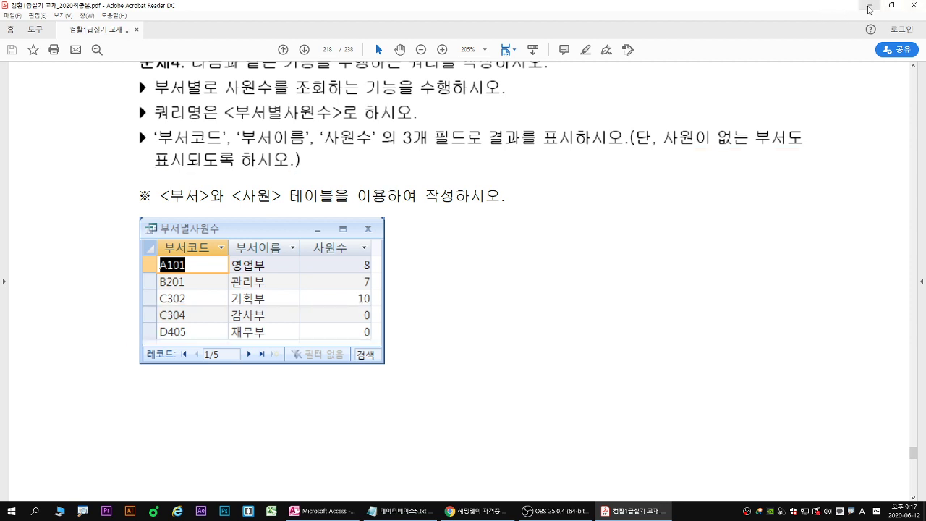
click(868, 9)
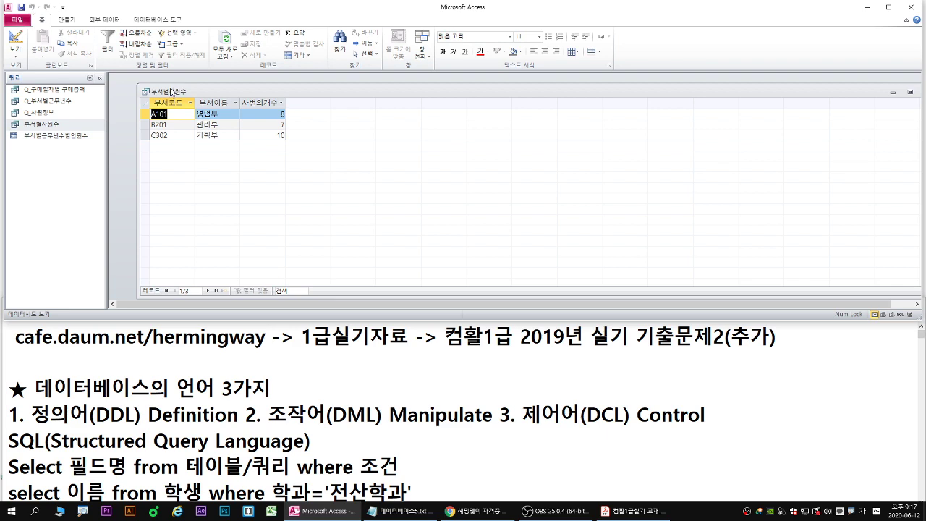
Switch 부서별사원수 to design view and rename the counted 사번 column's heading to 사원수.
right_click(172, 91)
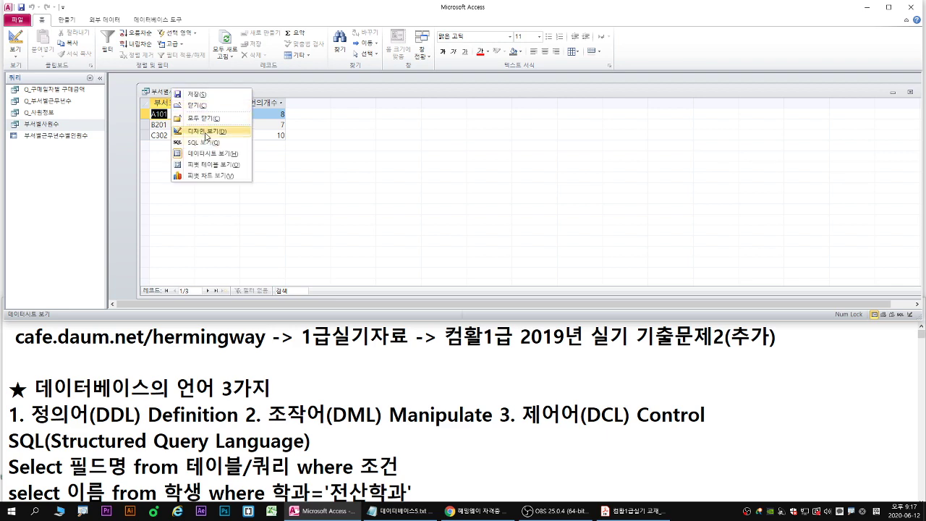
click(207, 131)
right_click(173, 93)
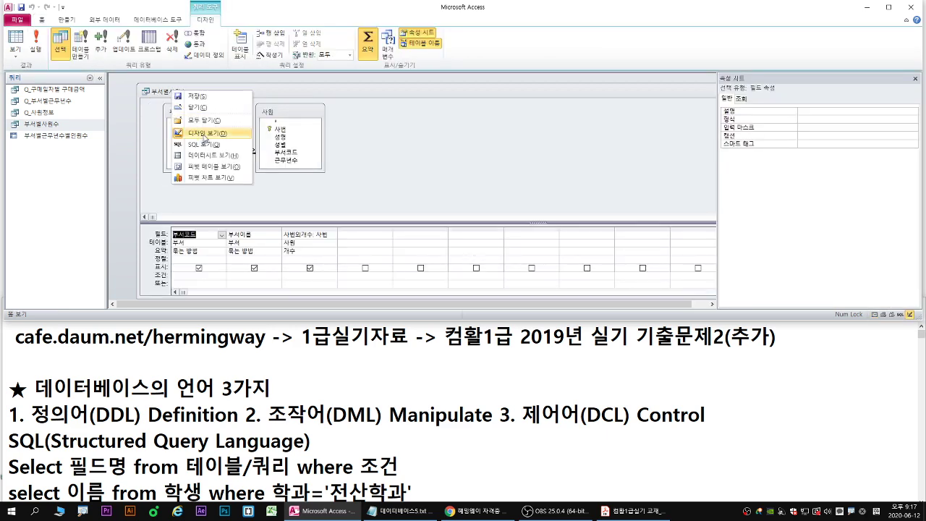
click(205, 133)
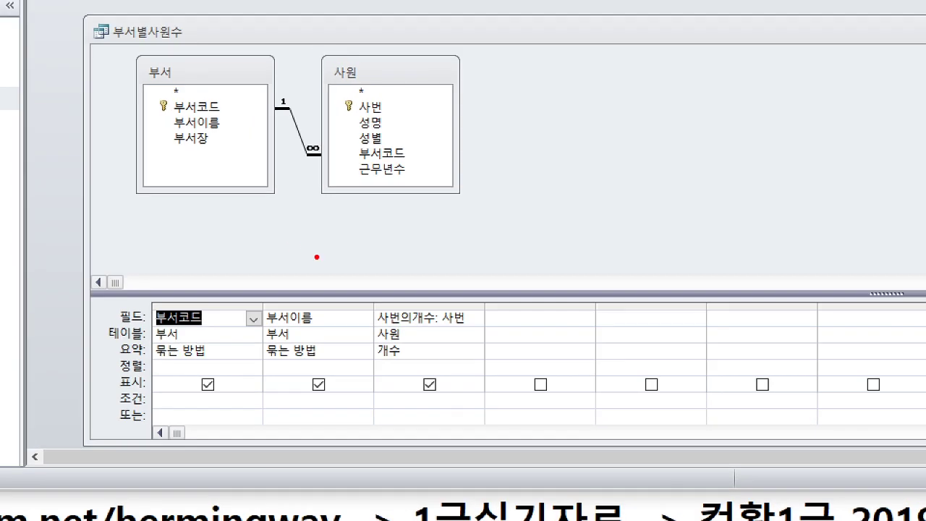
drag(381, 317, 428, 314)
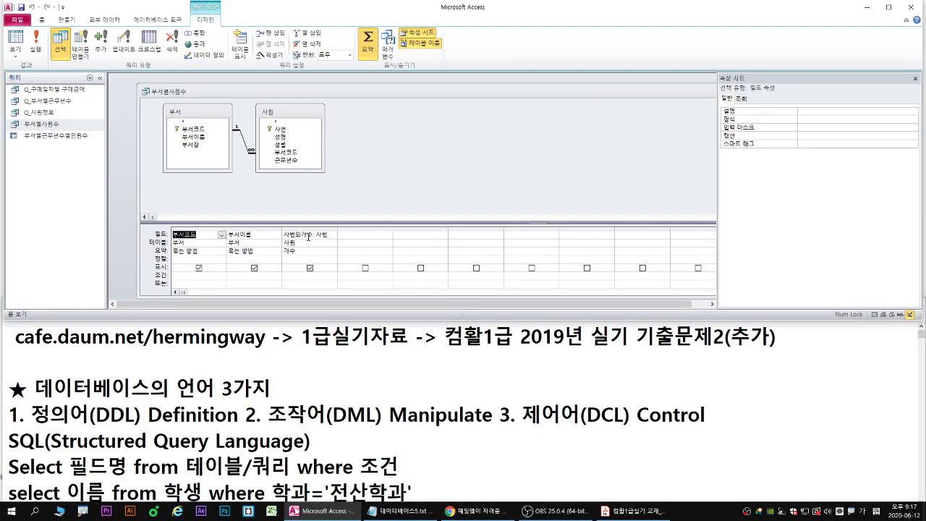
click(411, 318)
key(BackSpace)
key(BackSpace)
key(BackSpace)
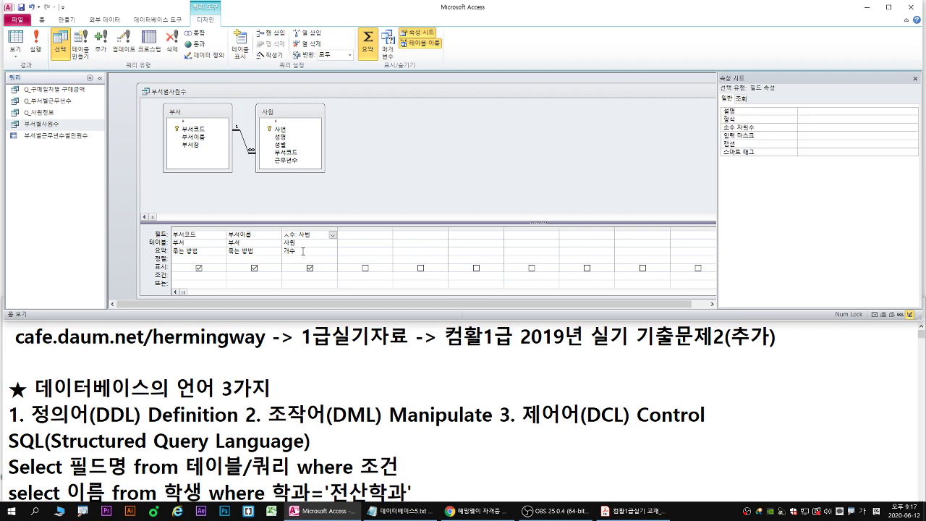
text(사원)
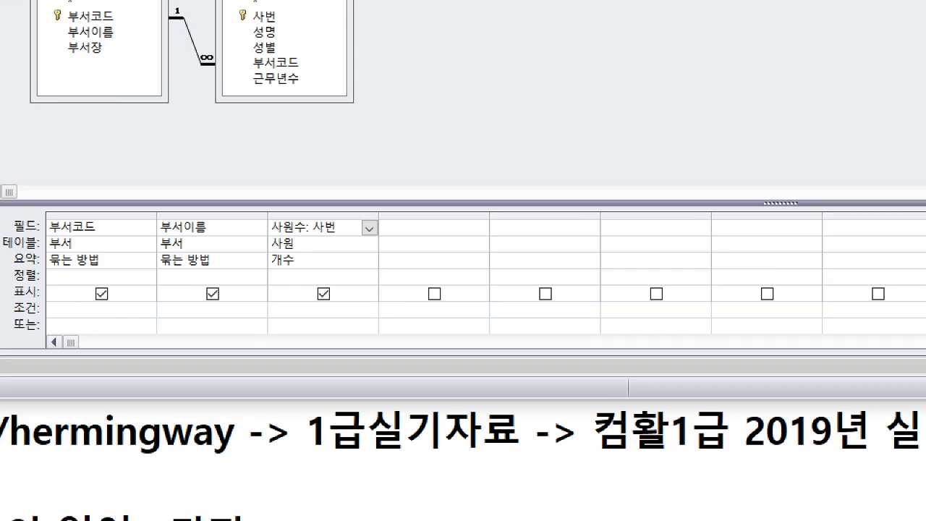
drag(269, 238, 313, 237)
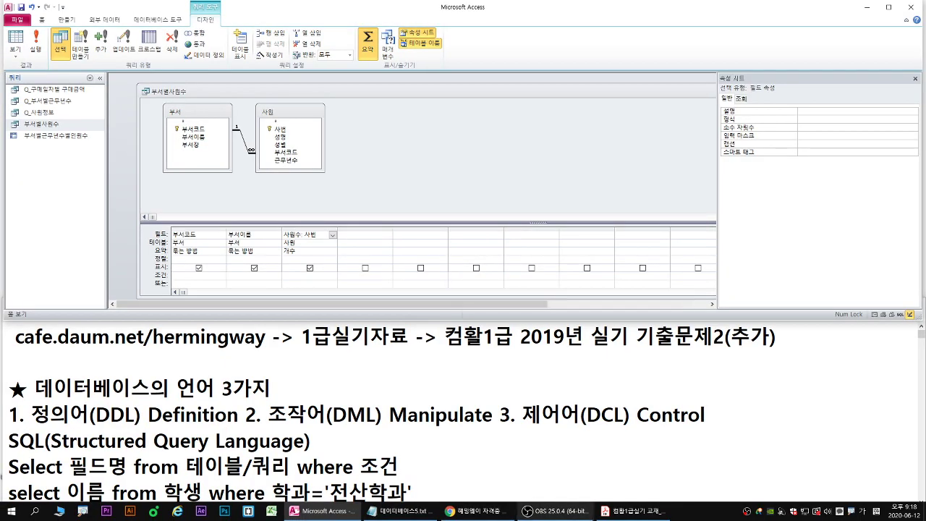
Review 문제4 in Adobe Acrobat Reader, return to Access and open the join properties between 부서 and 사원.
click(633, 510)
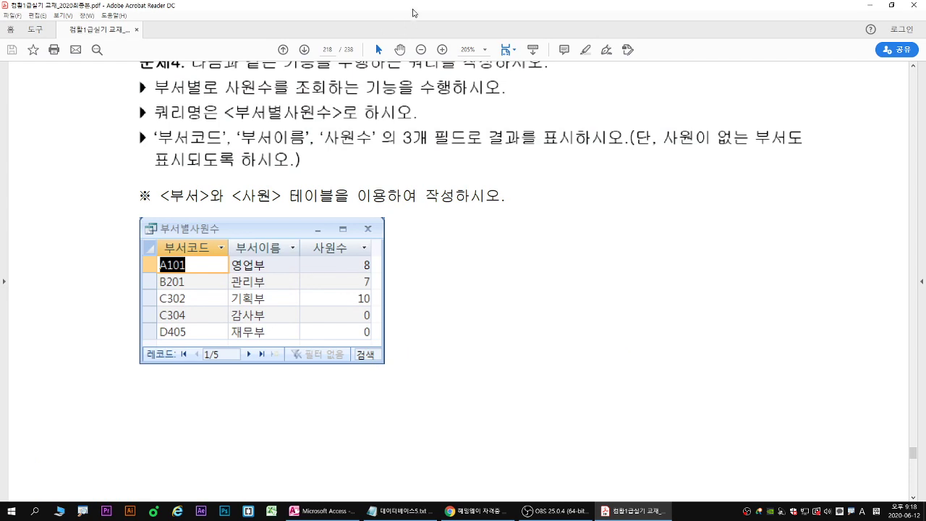
scroll(379, 286, up, 1)
scroll(379, 286, up, 1)
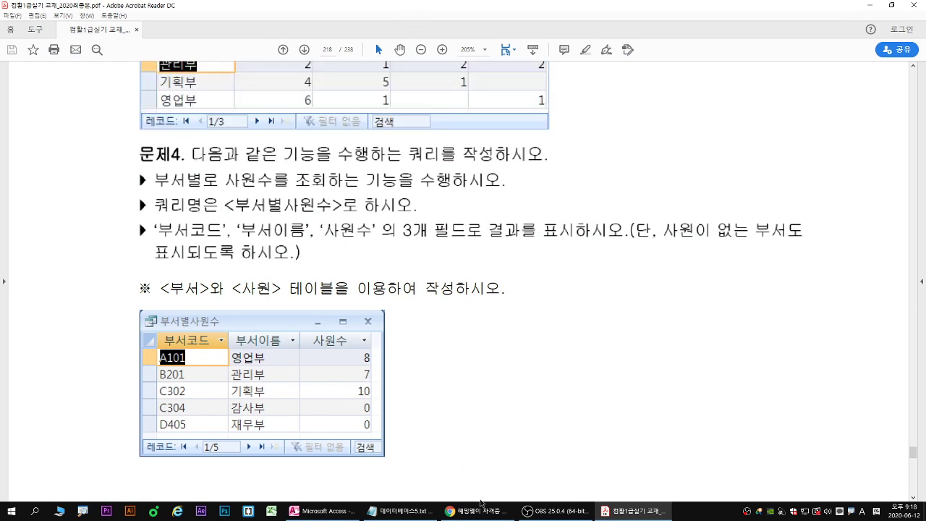
click(322, 511)
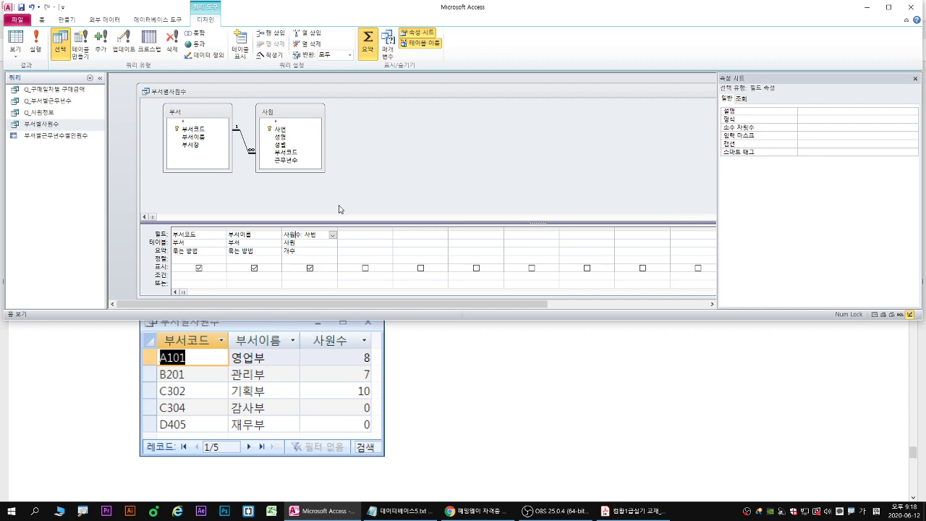
click(243, 145)
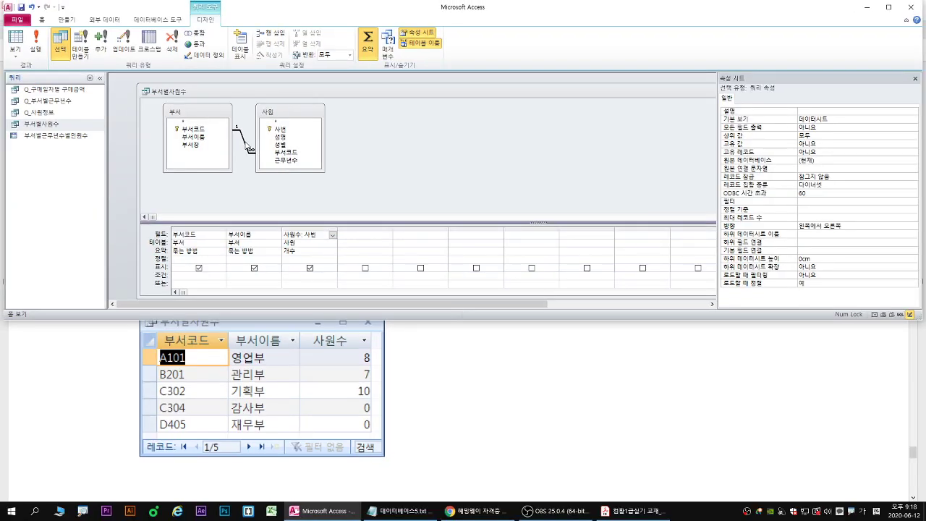
double_click(236, 144)
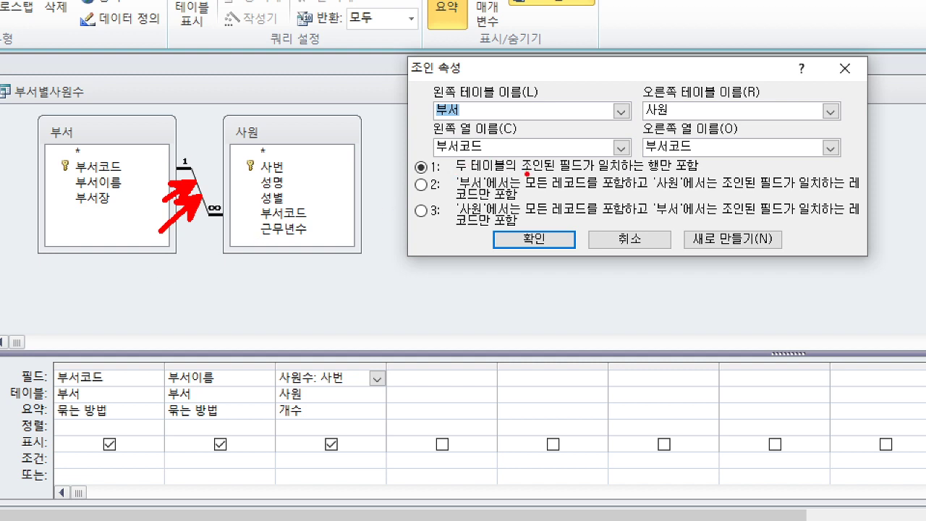
drag(454, 175, 665, 174)
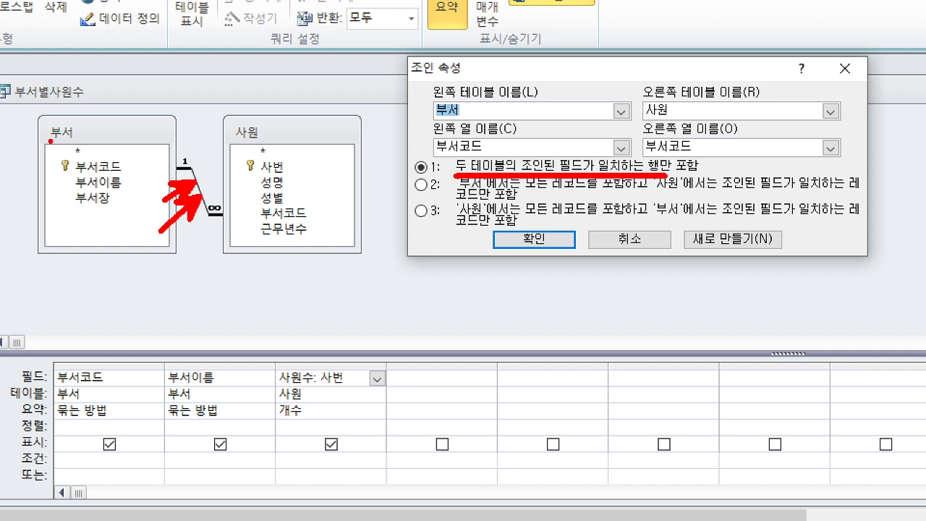
drag(50, 140, 74, 140)
drag(62, 175, 125, 175)
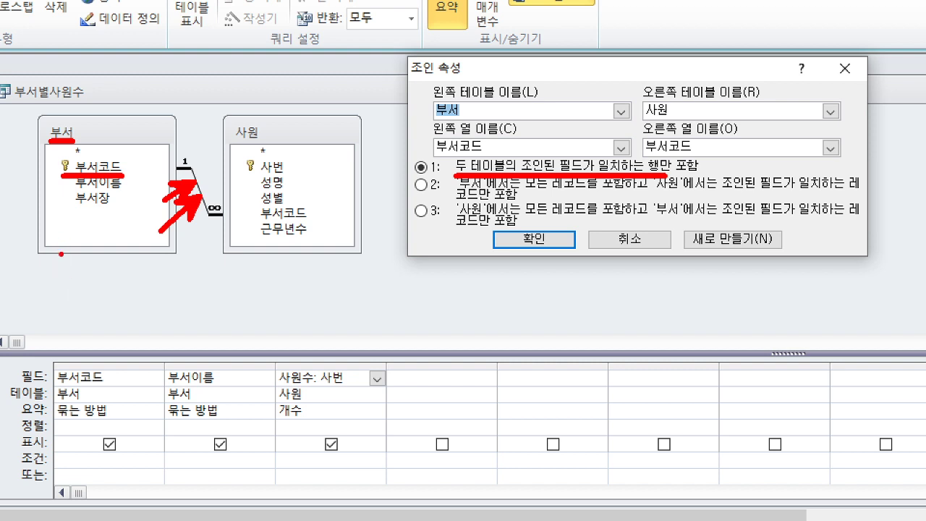
mouse_move(54, 237)
mouse_down()
mouse_move(53, 266)
mouse_move(65, 265)
mouse_up()
drag(74, 237, 74, 265)
text(101)
key(Return)
text(B201)
key(Return)
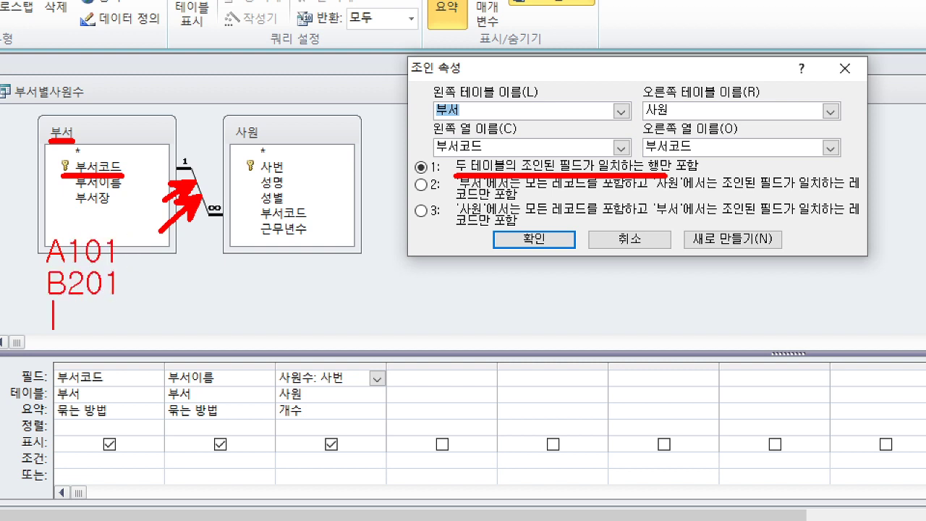
text(C304)
key(Return)
key(BackSpace)
key(BackSpace)
text(2)
key(Return)
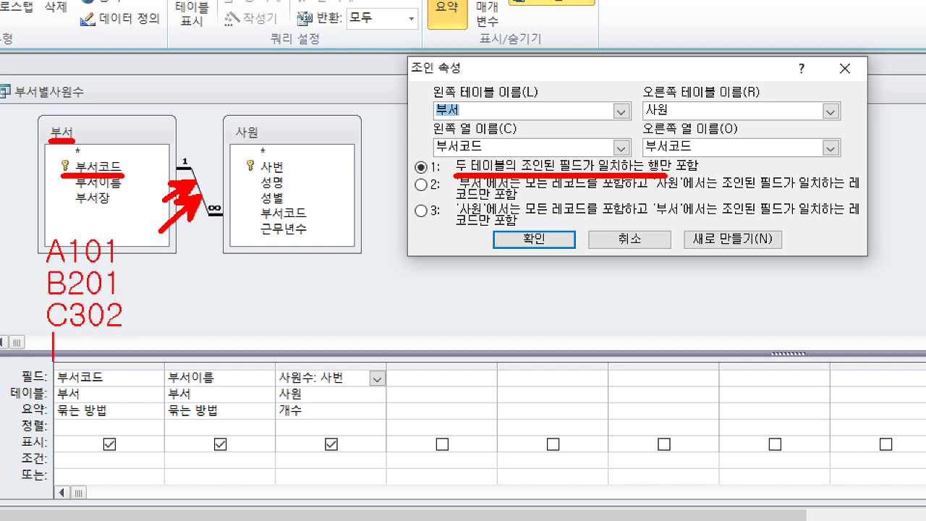
text(C304)
key(Return)
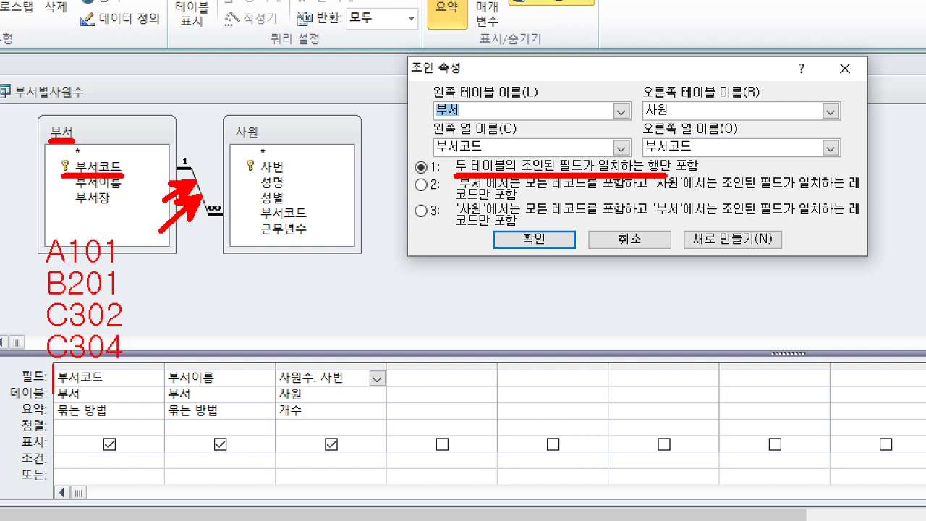
text(D405)
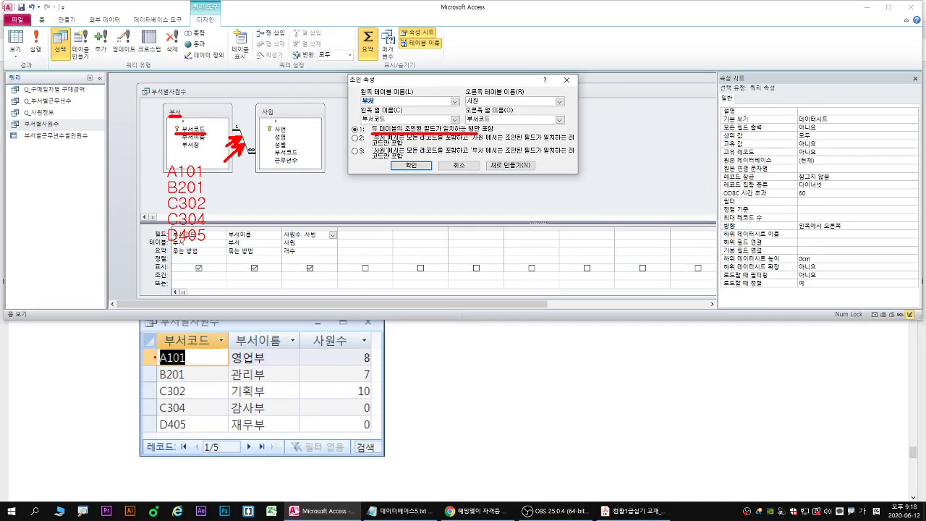
mouse_move(155, 356)
mouse_down()
mouse_move(147, 394)
mouse_move(160, 436)
mouse_up()
drag(375, 356, 374, 397)
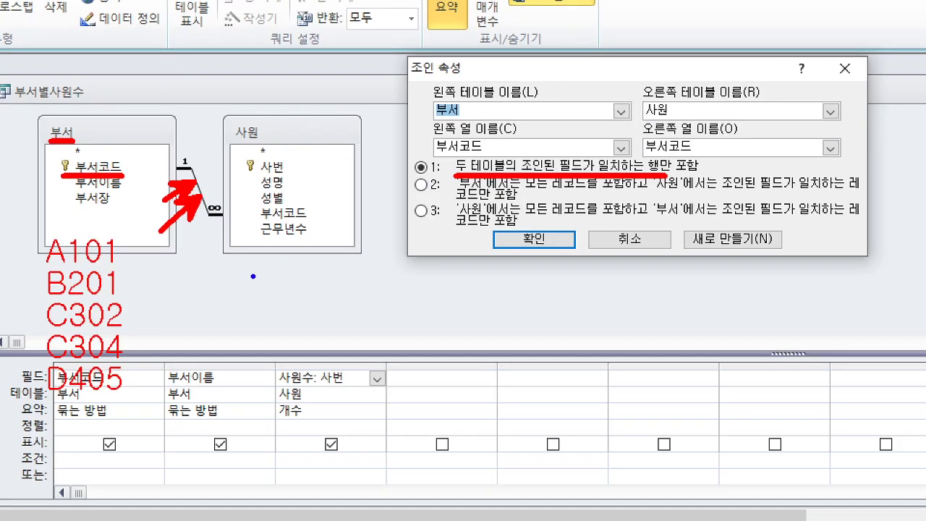
text(t)
text(A101)
key(Return)
text(B0)
key(BackSpace)
key(BackSpace)
key(BackSpace)
key(BackSpace)
text(1    8)
key(Return)
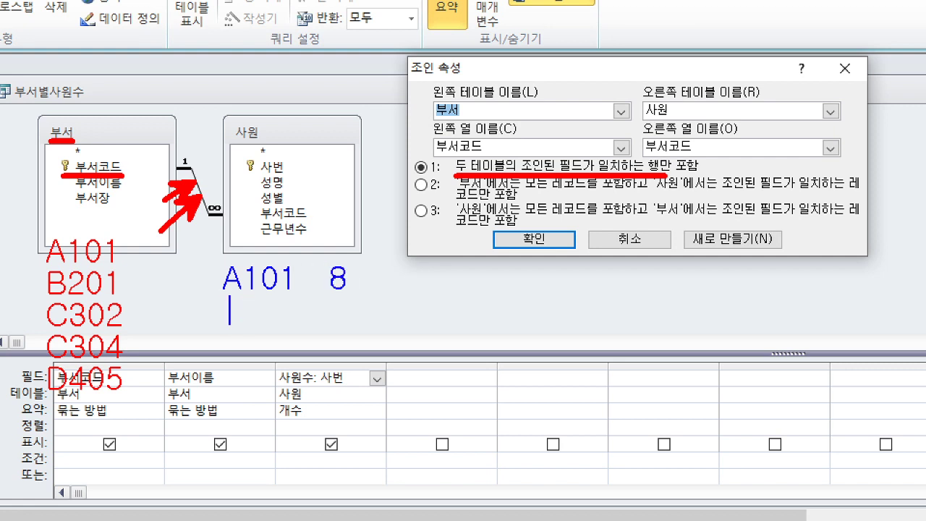
text(B201   7)
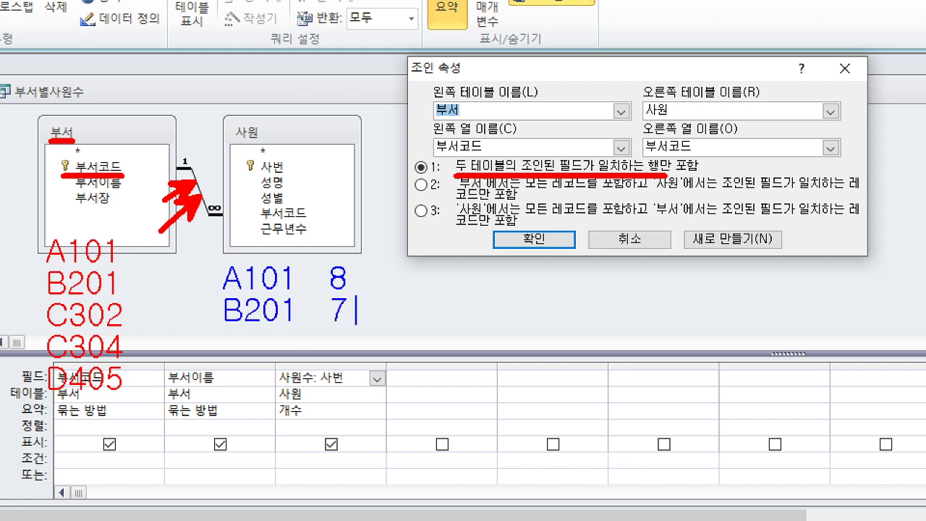
key(Return)
text(C302  )
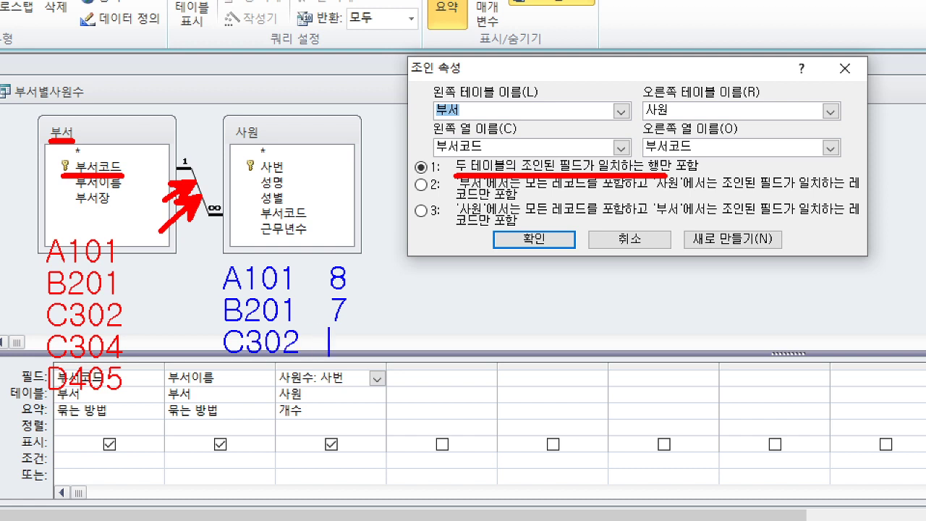
Examine join option 1, rows with matching joined fields only, against the department codes in 부서 and 사원.
text(10)
drag(522, 175, 664, 175)
drag(120, 250, 224, 277)
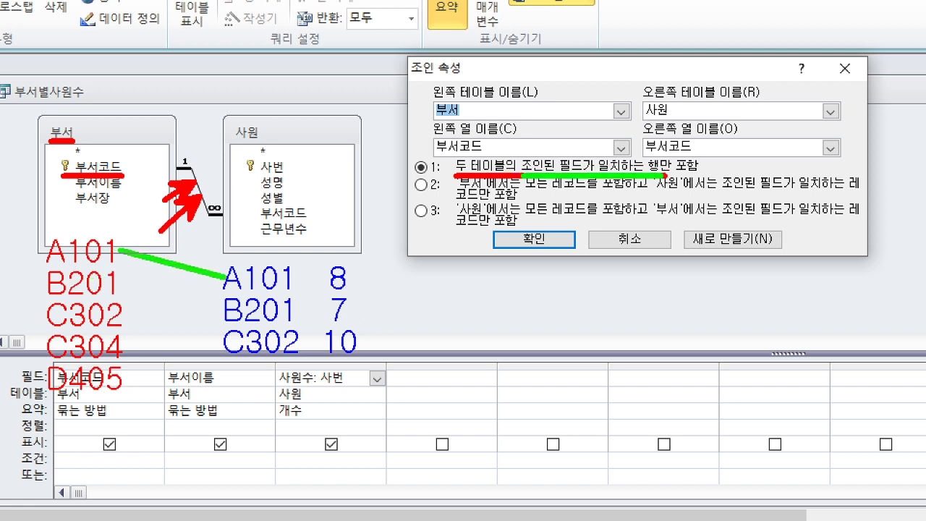
drag(127, 285, 221, 309)
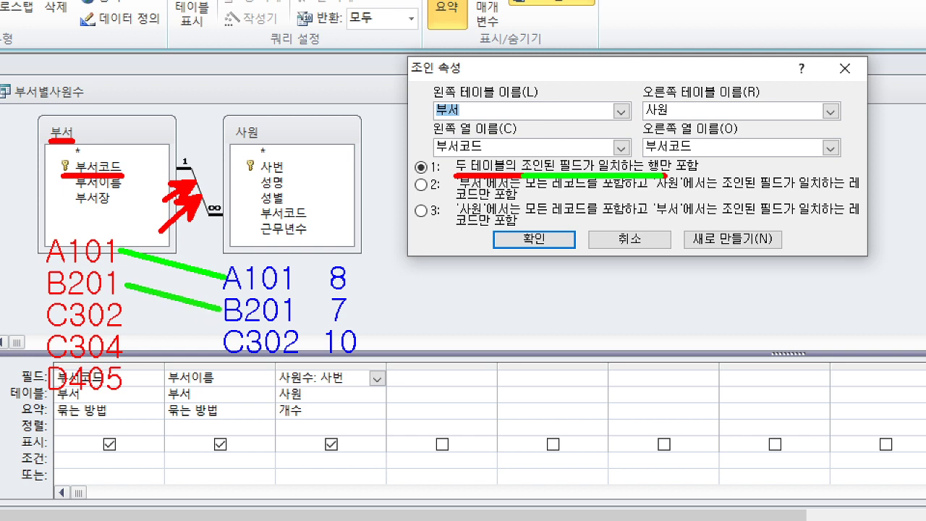
drag(133, 315, 217, 340)
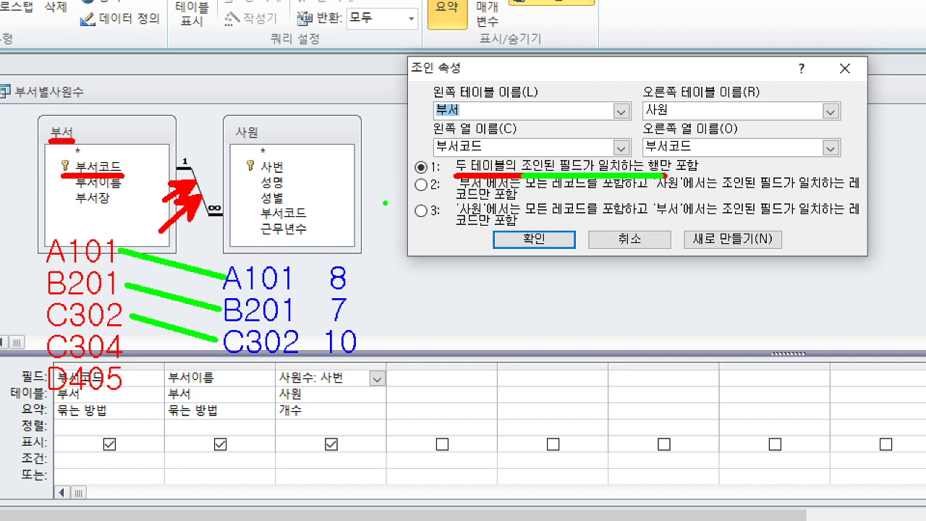
drag(18, 347, 44, 347)
mouse_move(1, 386)
mouse_down()
mouse_move(40, 372)
mouse_move(3, 345)
mouse_up()
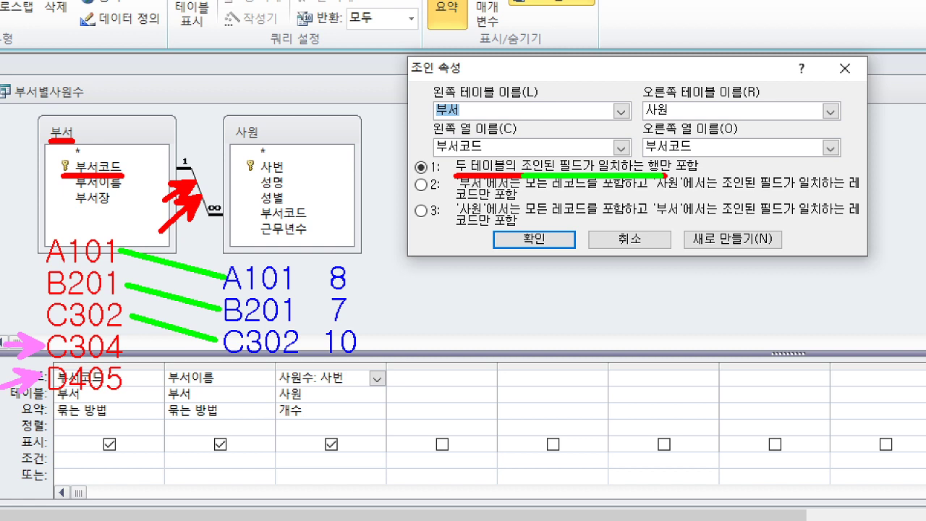
Compare join options 2 and 3, checking which table's records each one includes in full.
drag(324, 185, 419, 186)
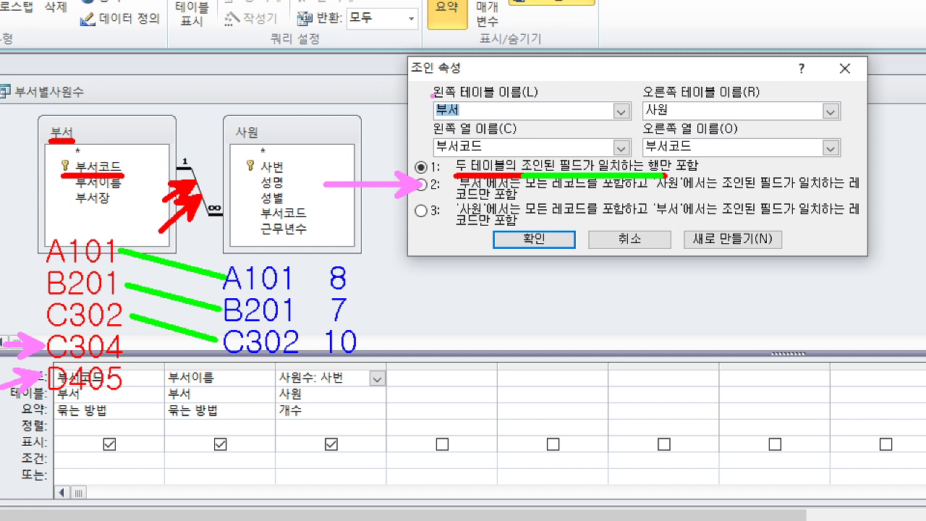
drag(434, 101, 499, 102)
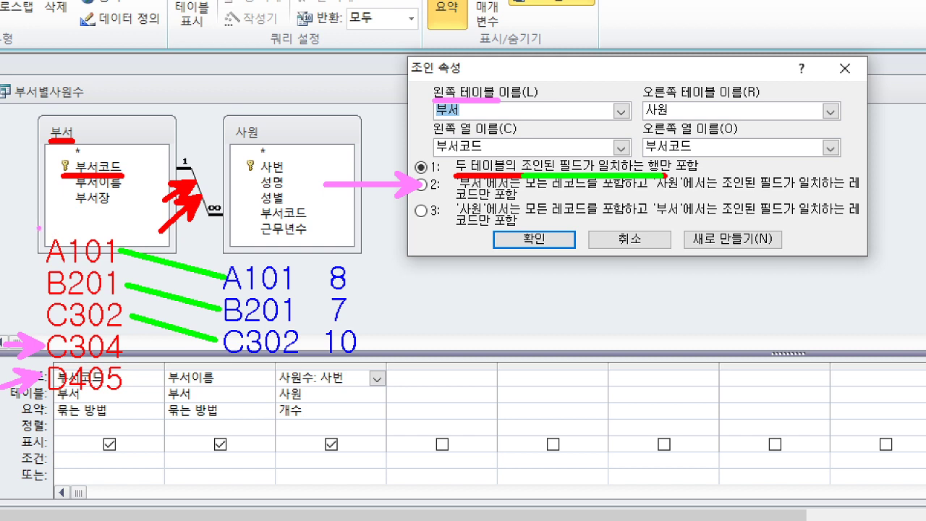
mouse_move(38, 227)
mouse_down()
mouse_move(144, 412)
mouse_move(141, 397)
mouse_up()
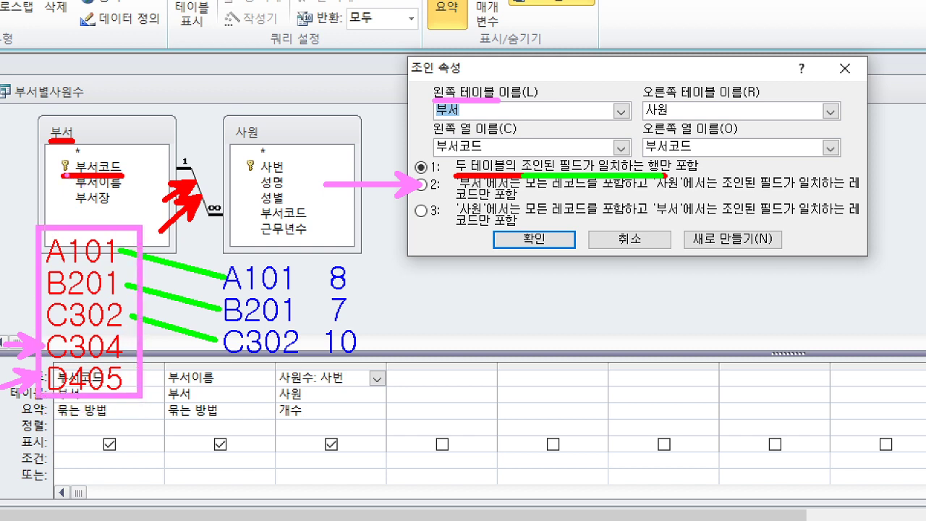
mouse_move(67, 177)
mouse_down()
mouse_move(52, 155)
mouse_move(71, 173)
mouse_up()
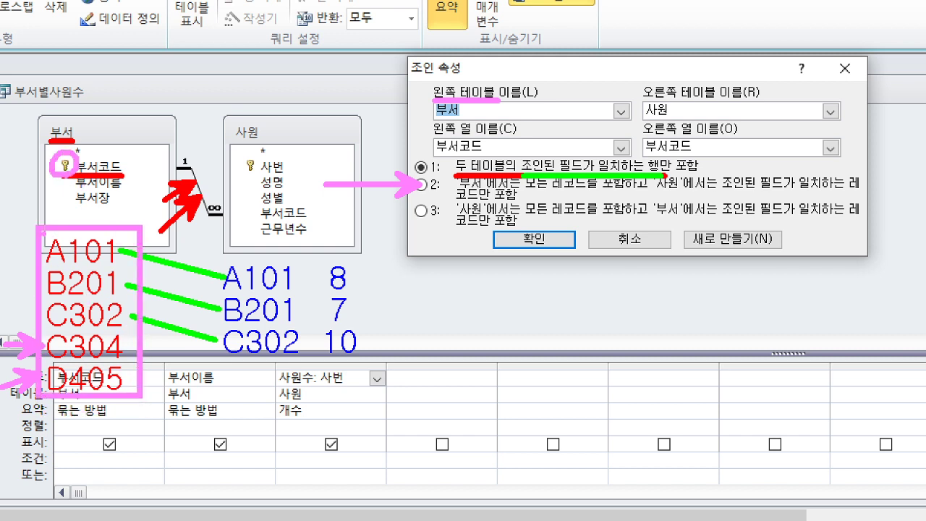
mouse_move(41, 224)
mouse_down()
mouse_move(121, 373)
mouse_move(143, 397)
mouse_up()
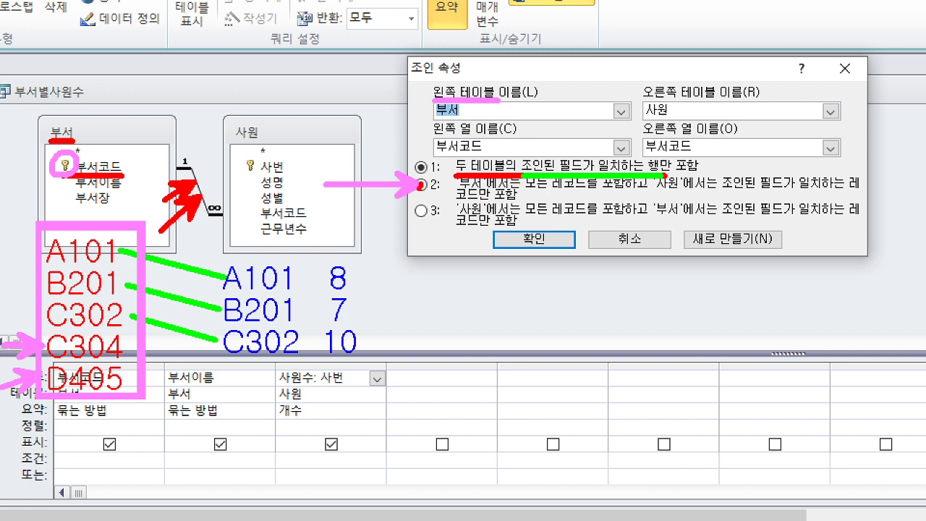
mouse_move(36, 347)
mouse_down()
mouse_move(29, 344)
mouse_move(41, 349)
mouse_up()
drag(9, 381, 35, 372)
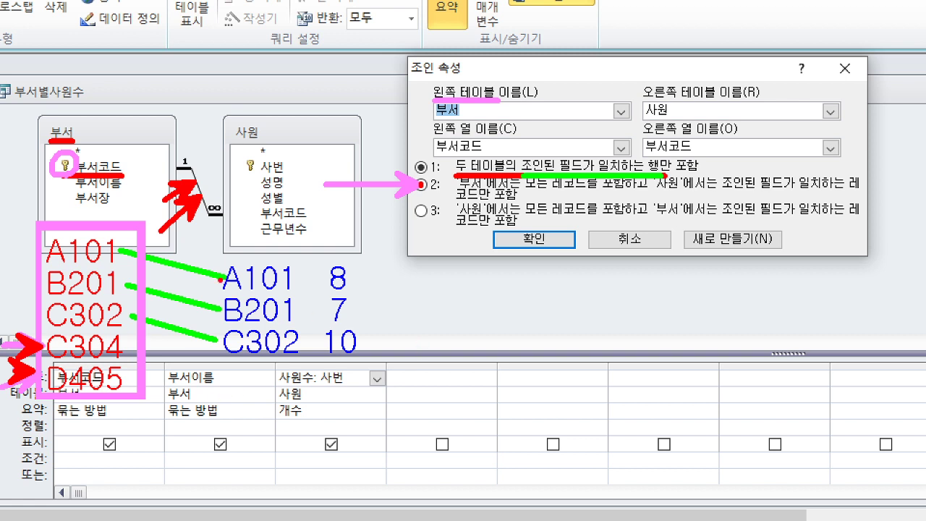
mouse_move(209, 253)
mouse_down()
mouse_move(279, 360)
mouse_move(303, 363)
mouse_up()
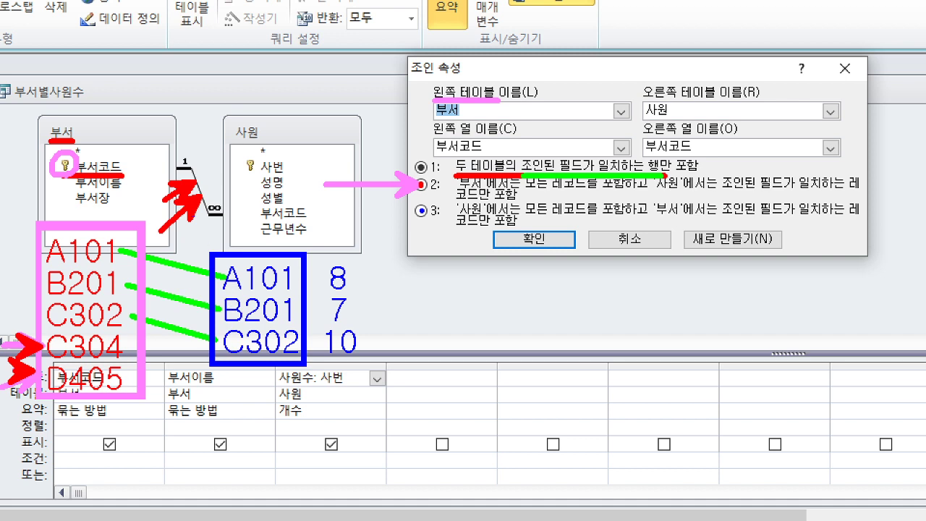
mouse_move(169, 167)
mouse_down()
mouse_move(192, 169)
mouse_move(202, 216)
mouse_move(226, 223)
mouse_up()
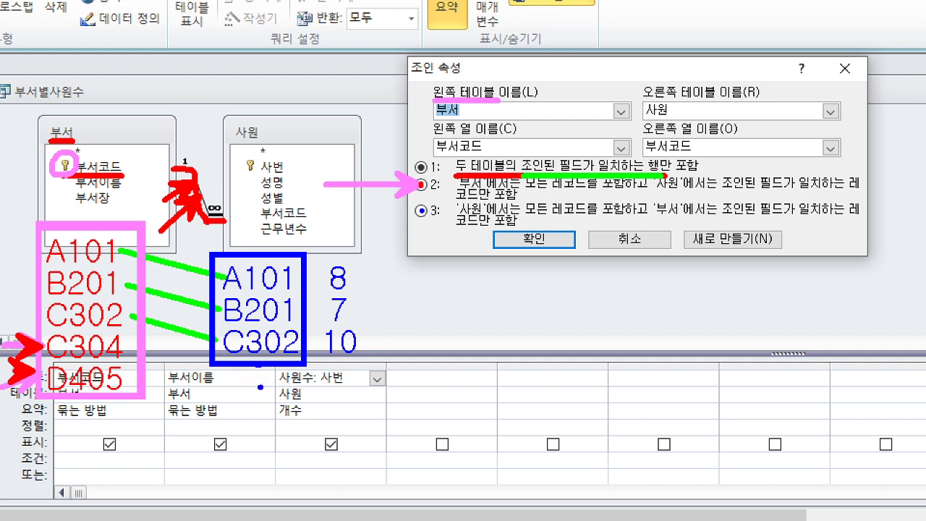
key(Escape)
Set the join to include all records from 부서 and only the matching records from 사원.
click(355, 138)
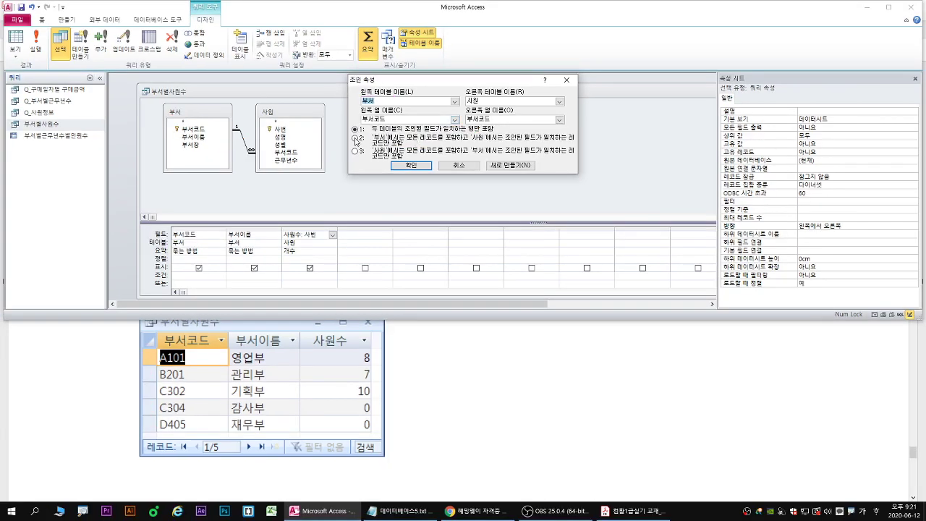
key(ctrl+1)
drag(328, 145, 352, 138)
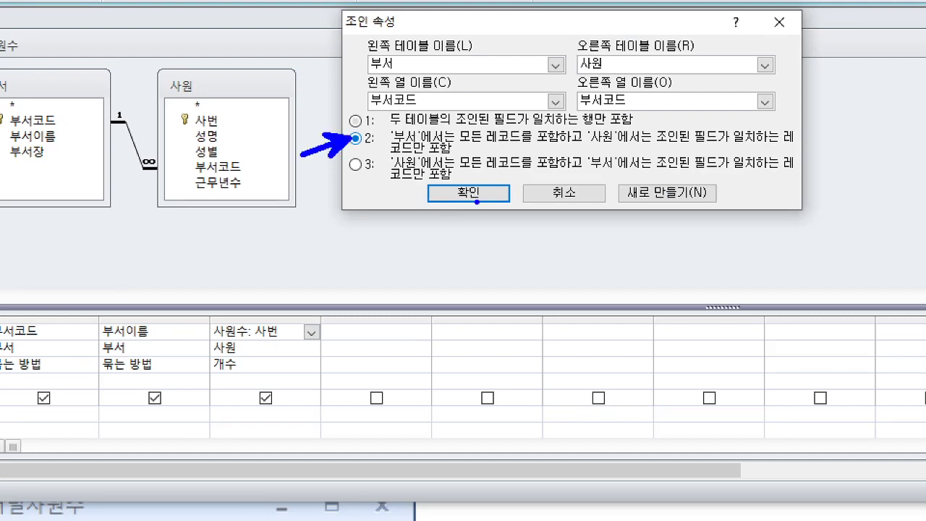
drag(474, 227, 468, 203)
mouse_move(136, 170)
mouse_down()
mouse_move(162, 169)
mouse_move(150, 174)
mouse_up()
key(e)
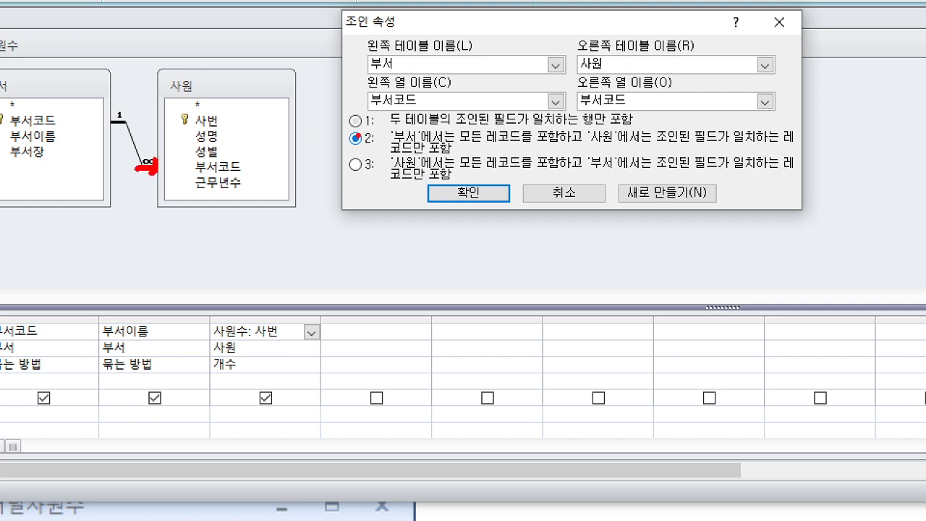
drag(358, 136, 331, 158)
key(Escape)
click(411, 166)
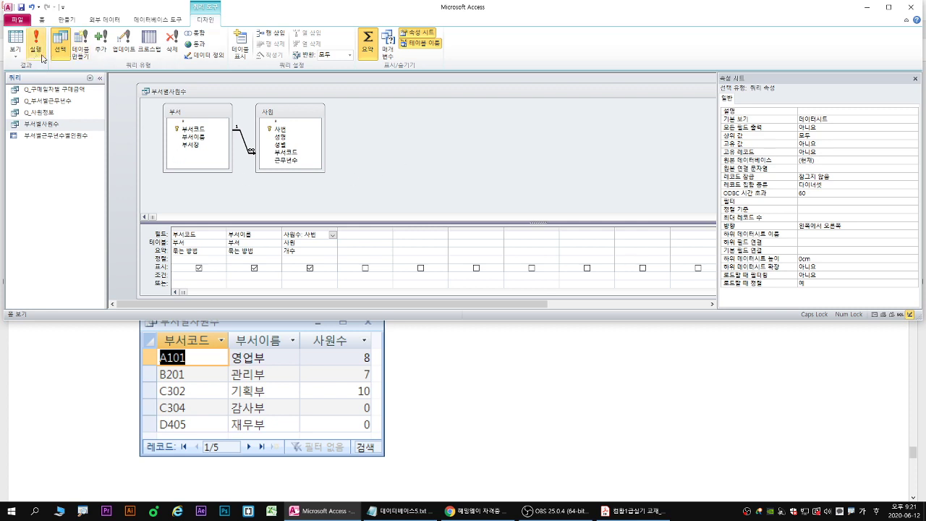
Save the 부서별사원수 query and close it.
right_click(171, 94)
right_click(177, 92)
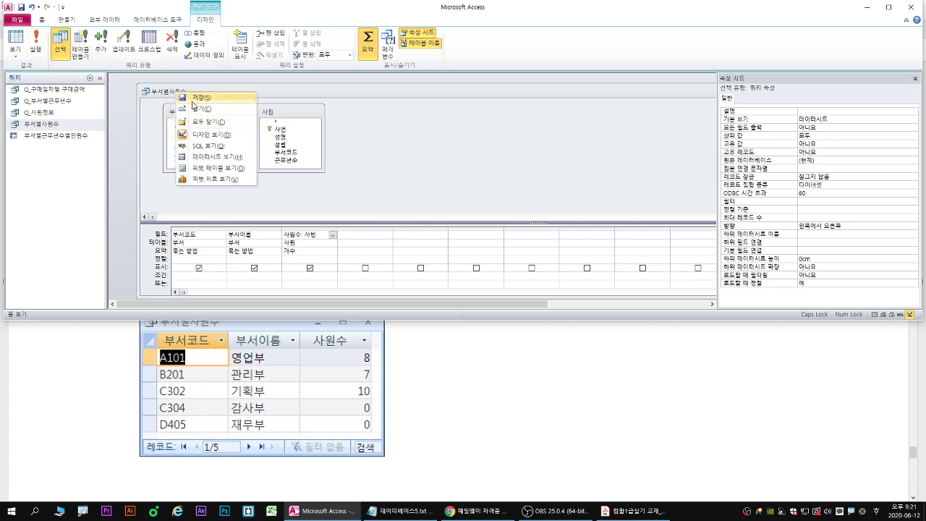
click(188, 100)
right_click(183, 94)
click(201, 110)
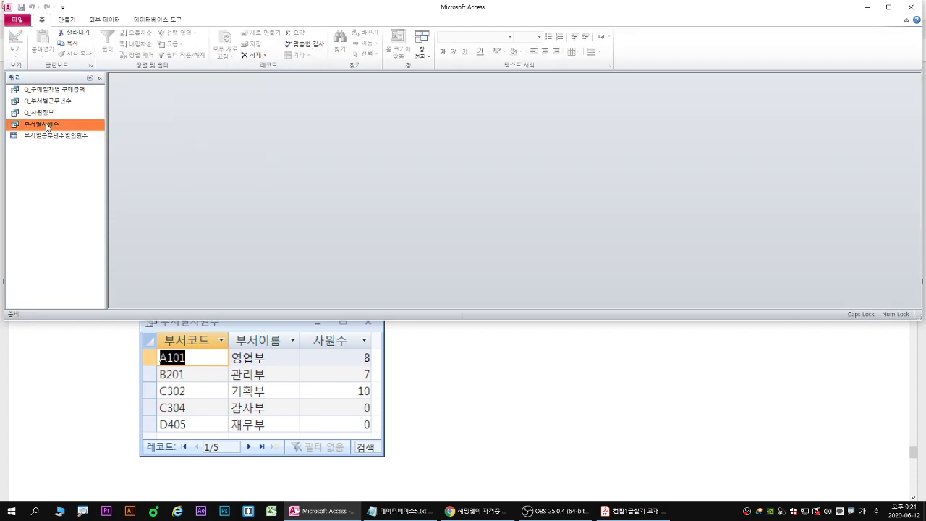
Open the 부서별사원수 query as a datasheet, check its result against the sample and close it.
double_click(47, 129)
drag(45, 126, 62, 137)
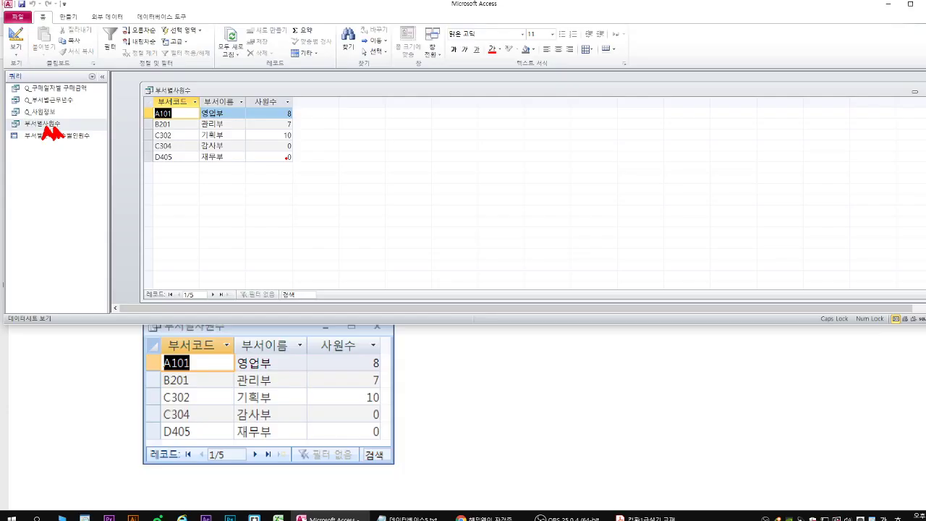
right_click(375, 59)
click(428, 92)
Switch to the exercise PDF in Adobe Acrobat Reader and go to the [실전 문제 연습] section on page 223.
click(125, 327)
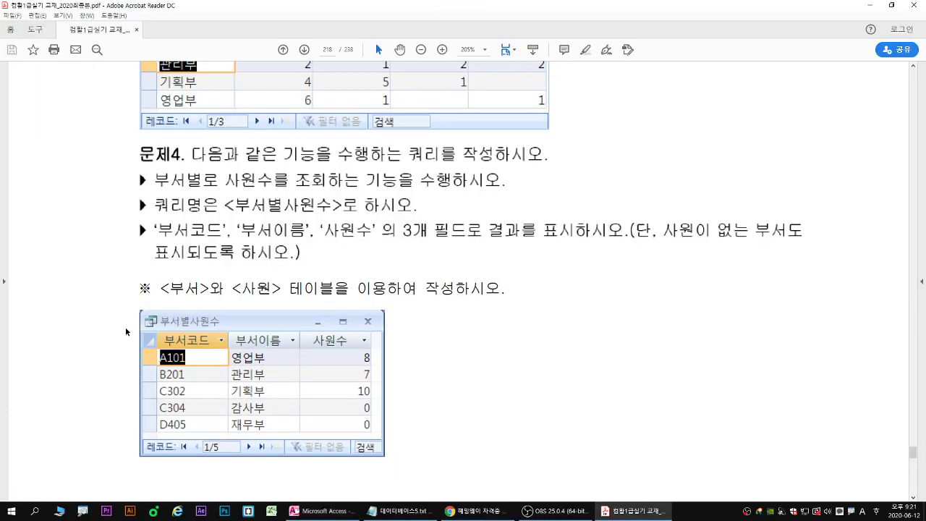
text(223)
key(Return)
scroll(511, 373, down, 10)
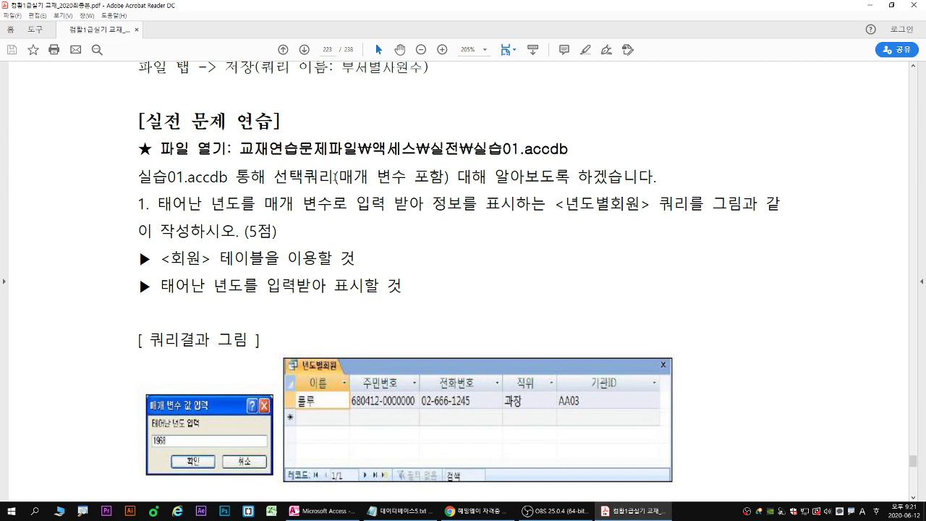
scroll(373, 147, down, 1)
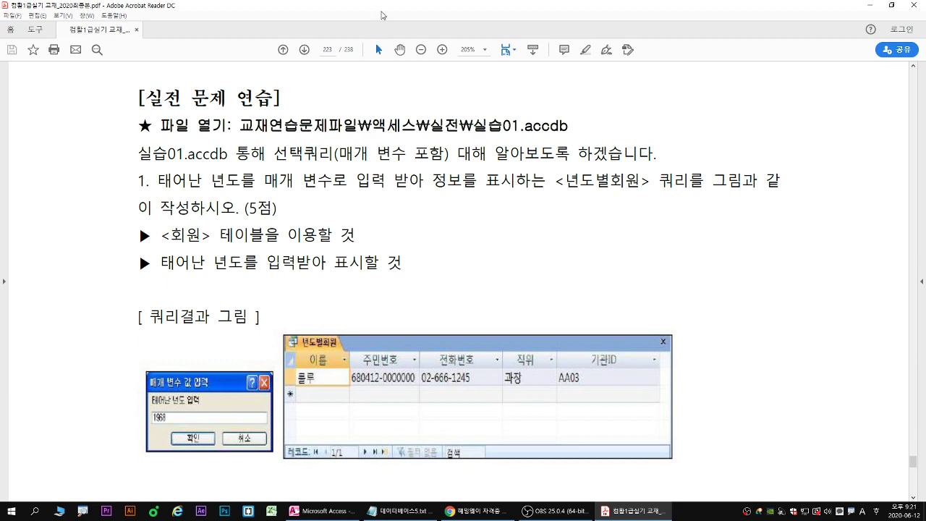
Shrink the PDF window, switch to Access and open 실습01.accdb from the 실전 folder.
double_click(418, 8)
click(370, 198)
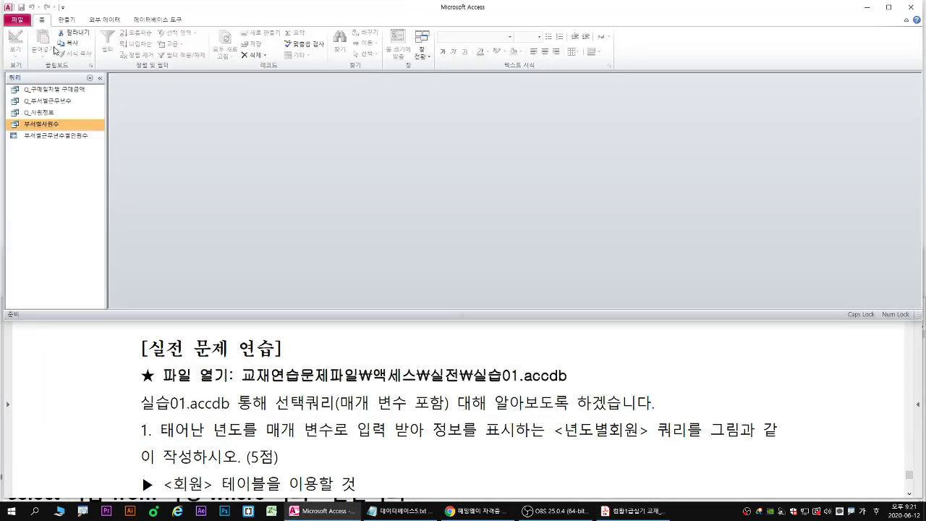
click(21, 20)
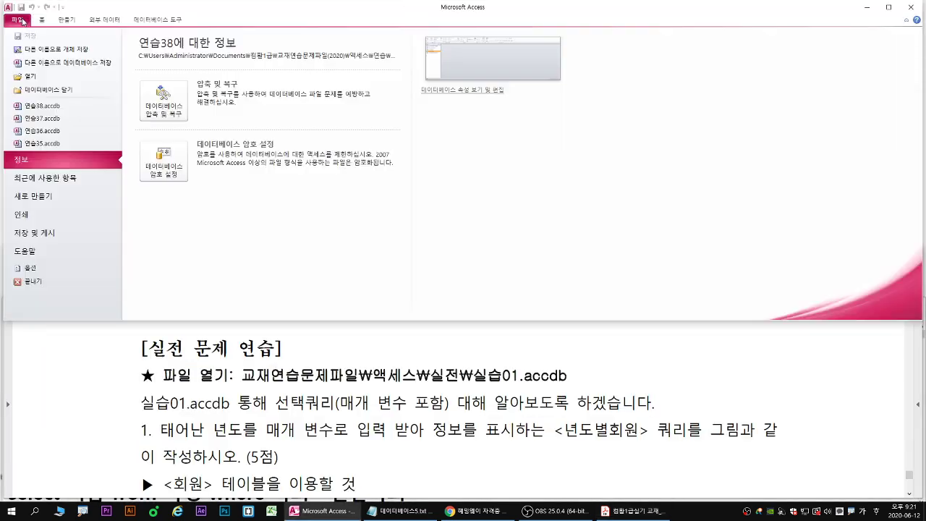
click(29, 76)
click(221, 23)
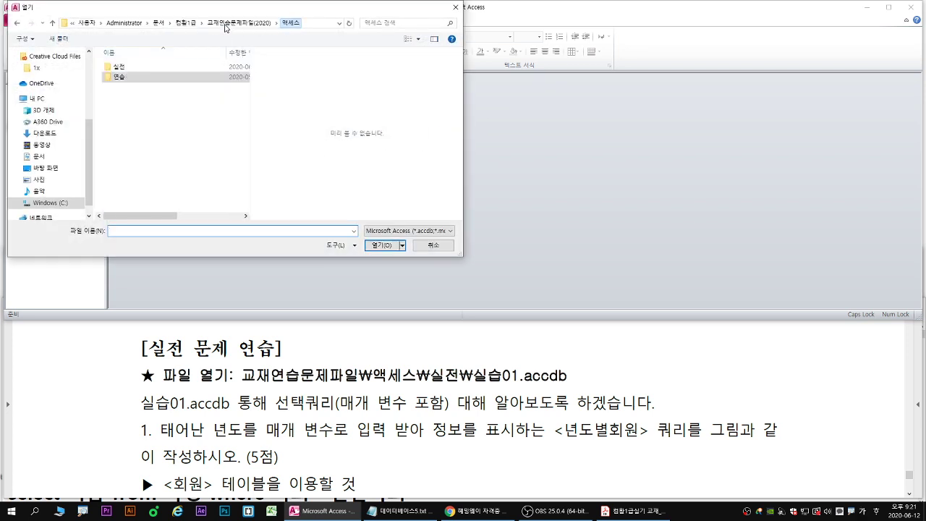
double_click(134, 67)
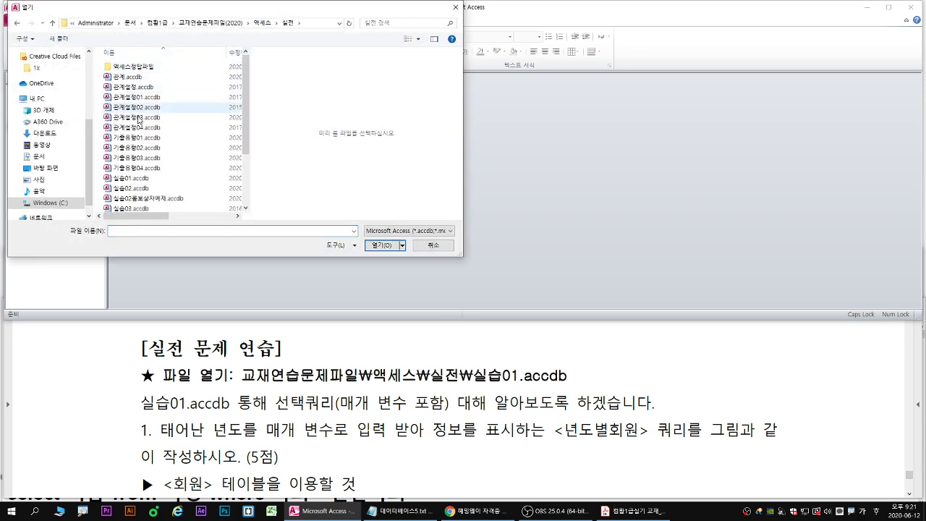
double_click(137, 178)
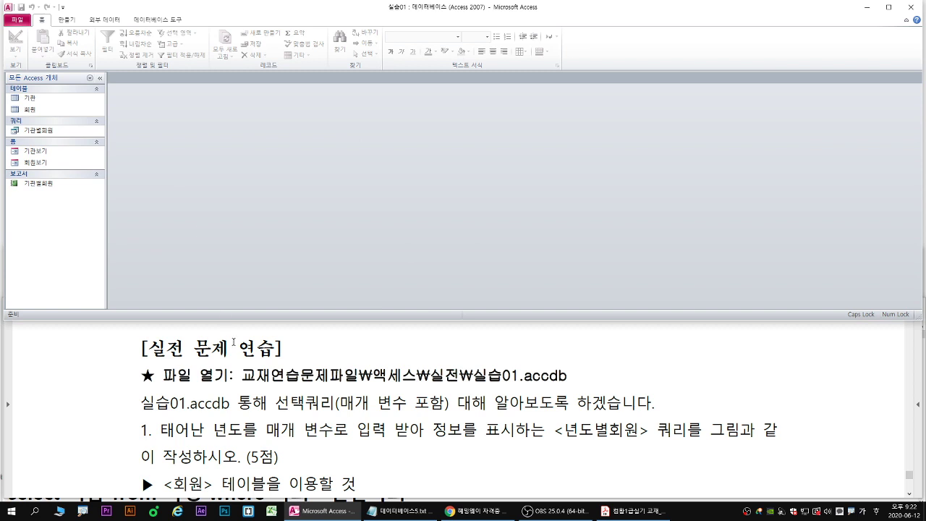
Bring the exercise PDF to the front and maximize its window on question 1, the 년도별회원 query.
scroll(376, 293, down, 1)
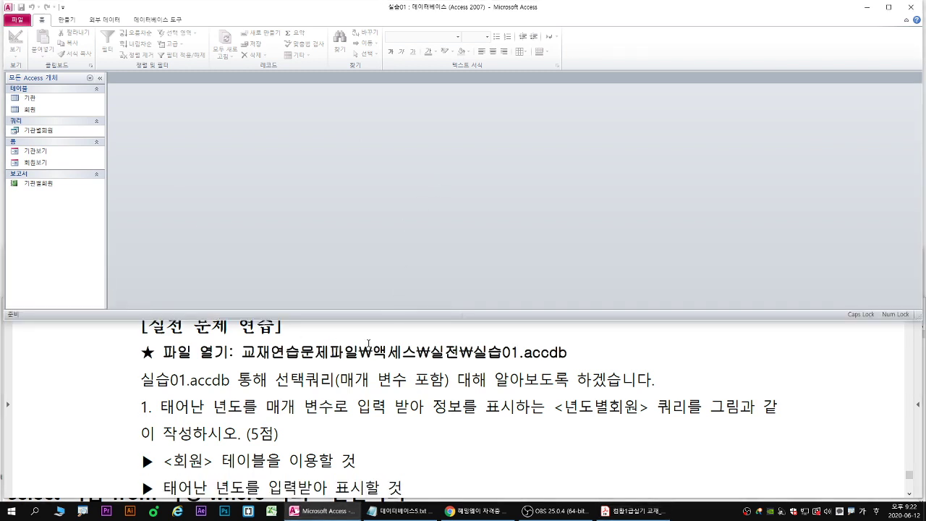
scroll(413, 167, down, 1)
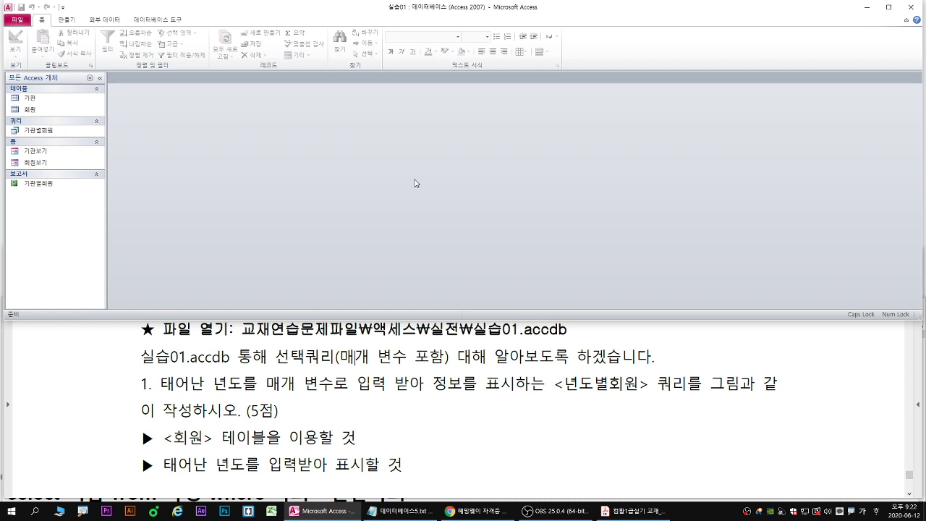
click(424, 363)
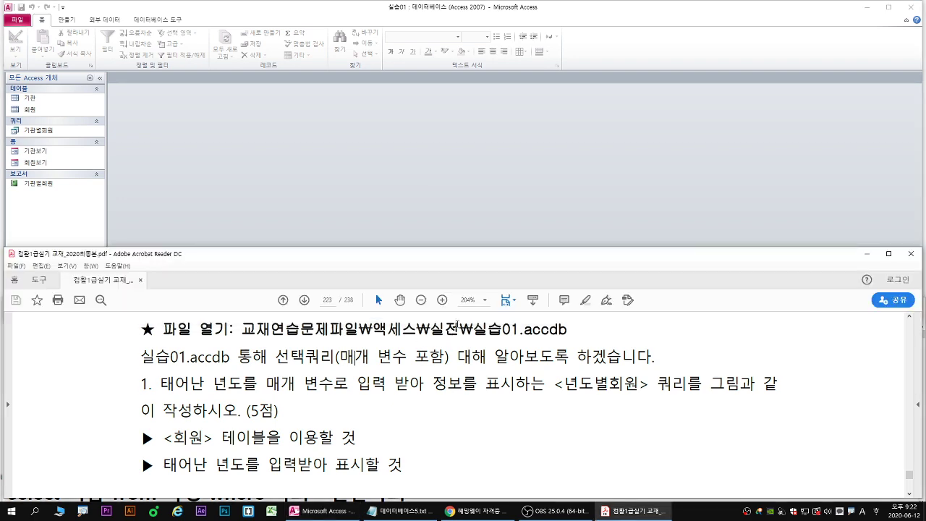
double_click(479, 260)
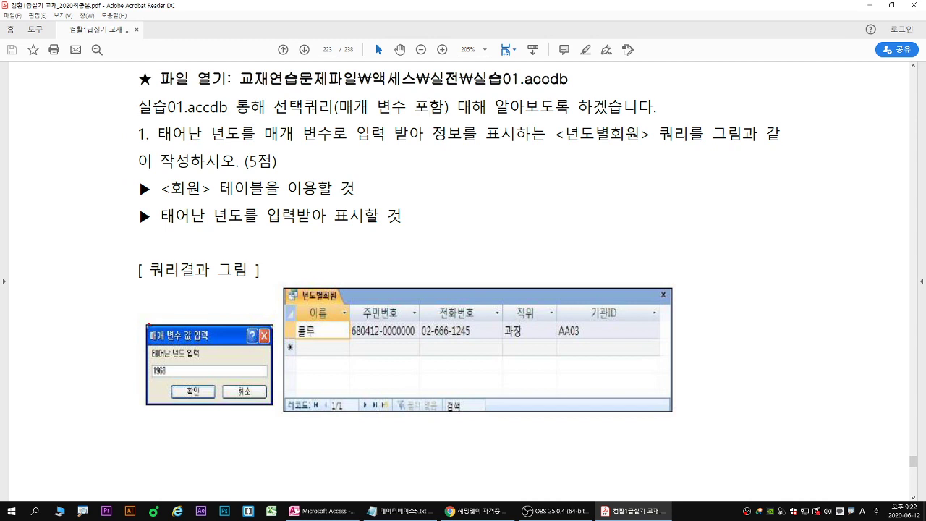
Examine how the birth year entered in the sample parameter prompt relates to the 주민번호 in the 년도별회원 result picture.
drag(145, 323, 275, 405)
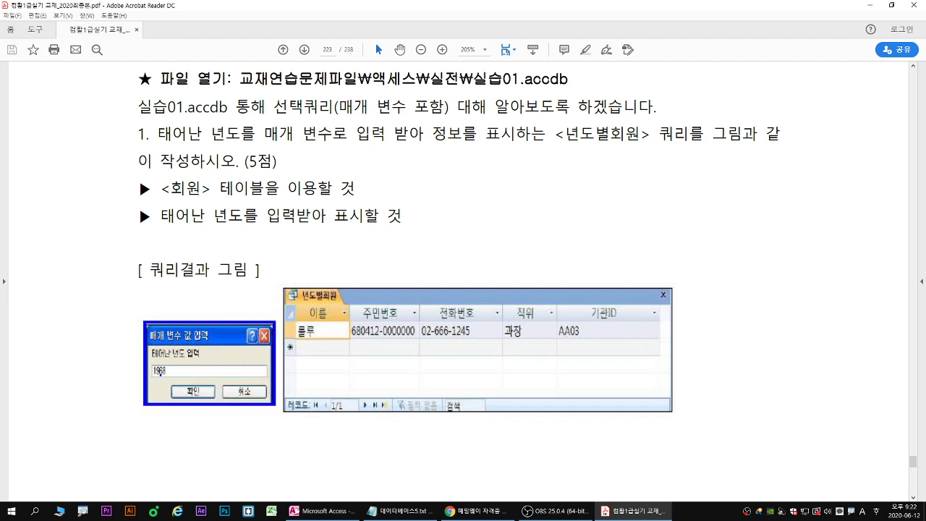
mouse_move(168, 376)
mouse_down()
mouse_move(150, 376)
mouse_move(160, 363)
mouse_move(171, 376)
mouse_up()
drag(264, 356, 286, 356)
drag(352, 337, 616, 339)
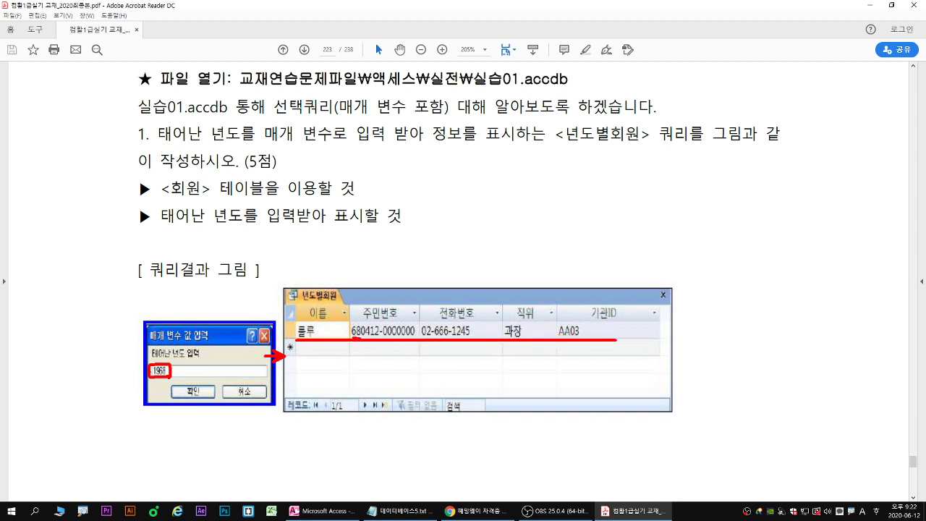
mouse_move(159, 368)
mouse_down()
mouse_move(166, 386)
mouse_move(177, 370)
mouse_move(171, 388)
mouse_up()
drag(353, 337, 362, 333)
drag(164, 359, 178, 374)
key(e)
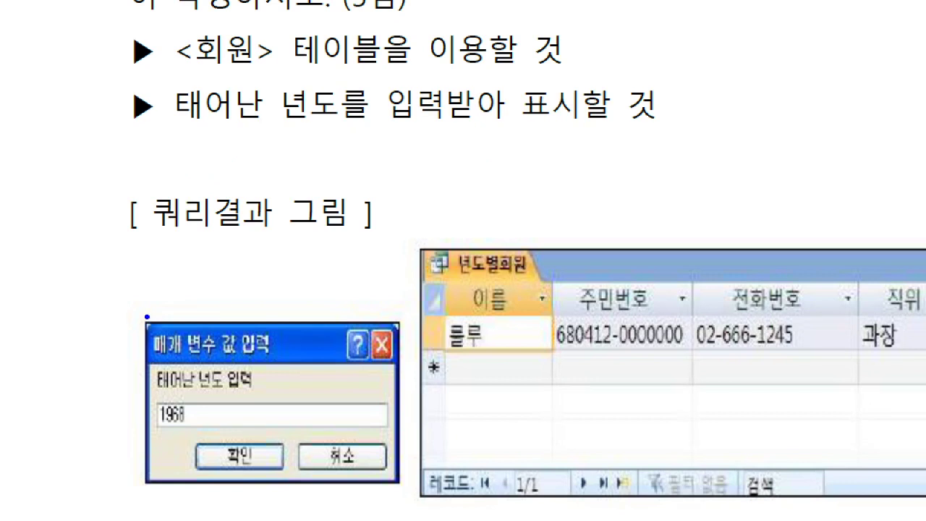
drag(145, 316, 407, 483)
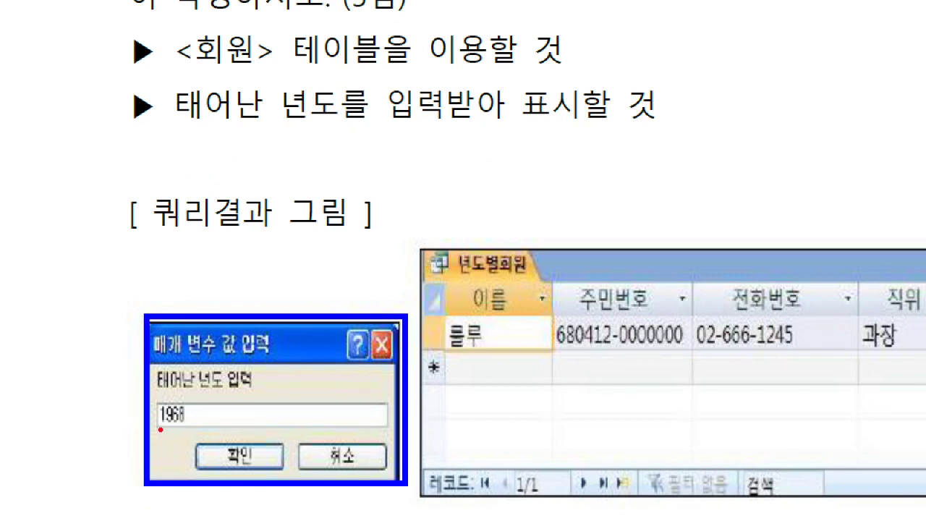
drag(160, 428, 190, 425)
drag(423, 370, 367, 383)
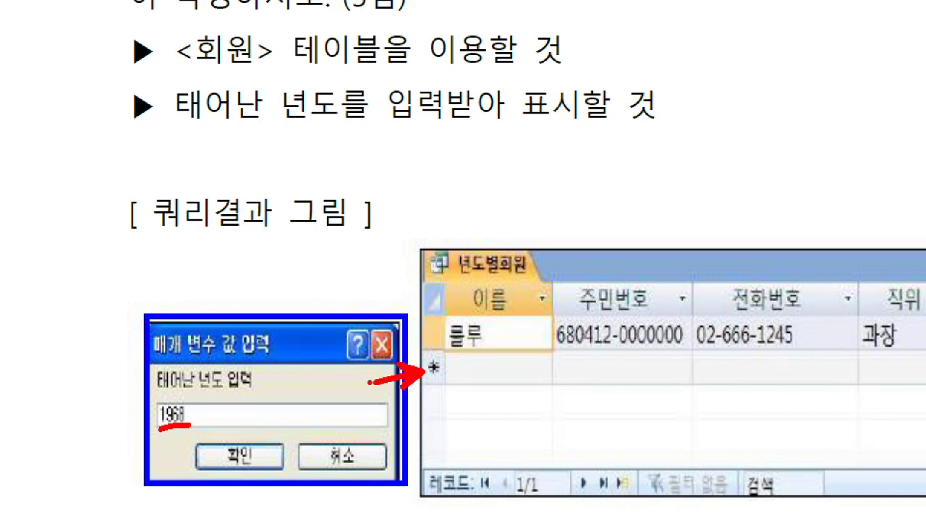
key(Escape)
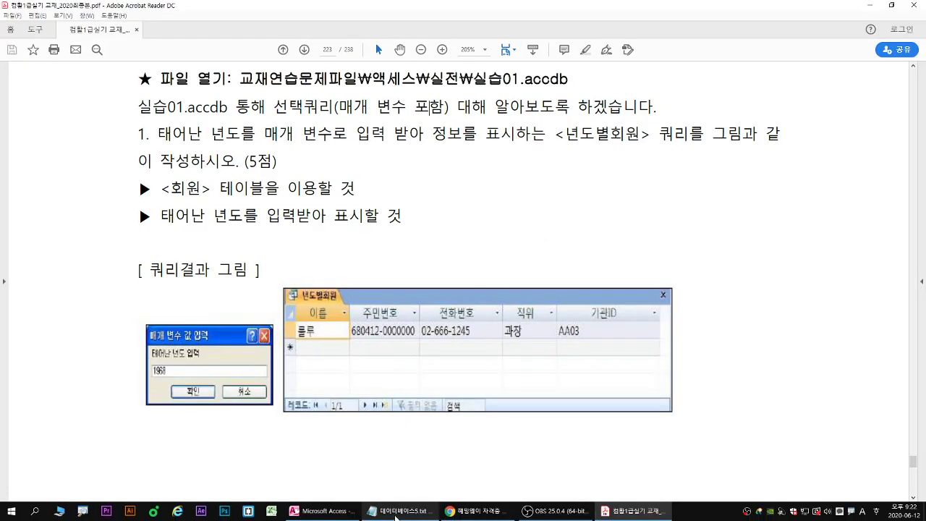
Switch to the 데이터베이스5.txt notes and read the section on the 매개 변수 쿼리.
click(398, 510)
scroll(346, 404, down, 15)
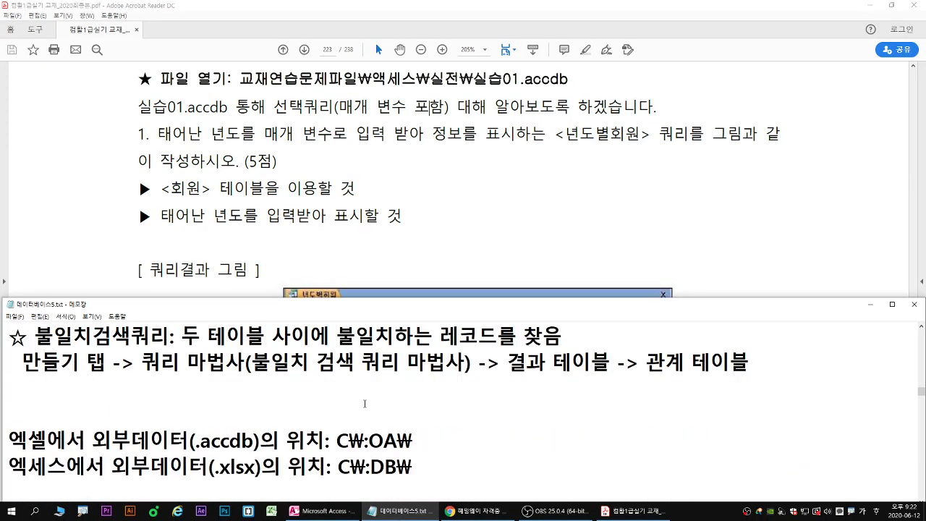
scroll(365, 403, up, 1)
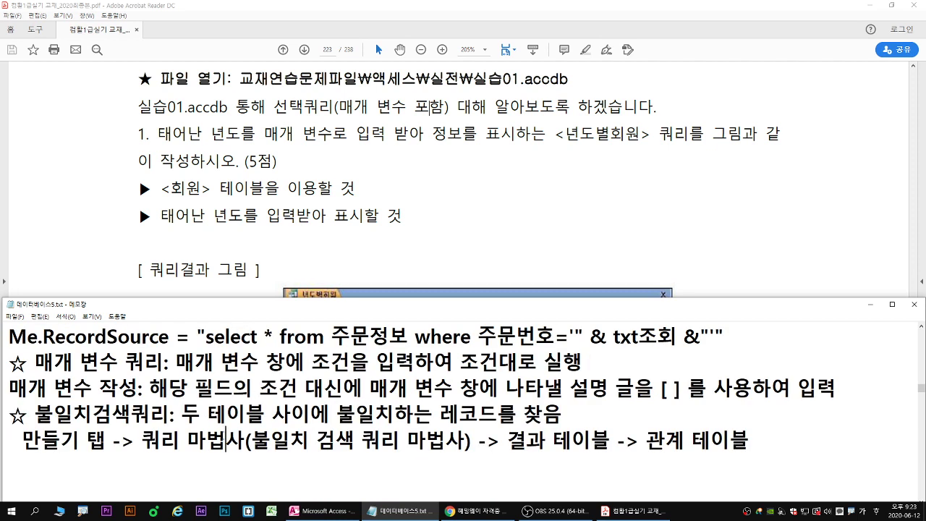
key(Down)
key(Down)
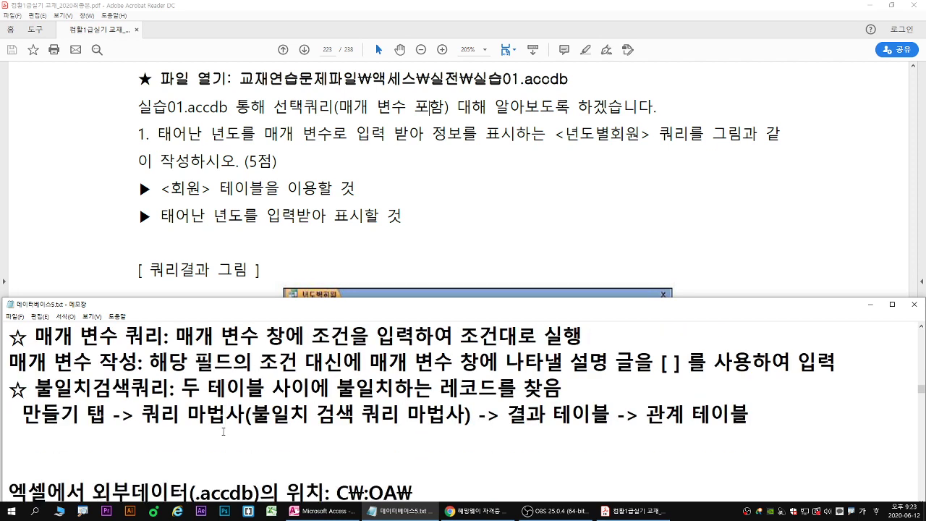
drag(40, 347, 576, 348)
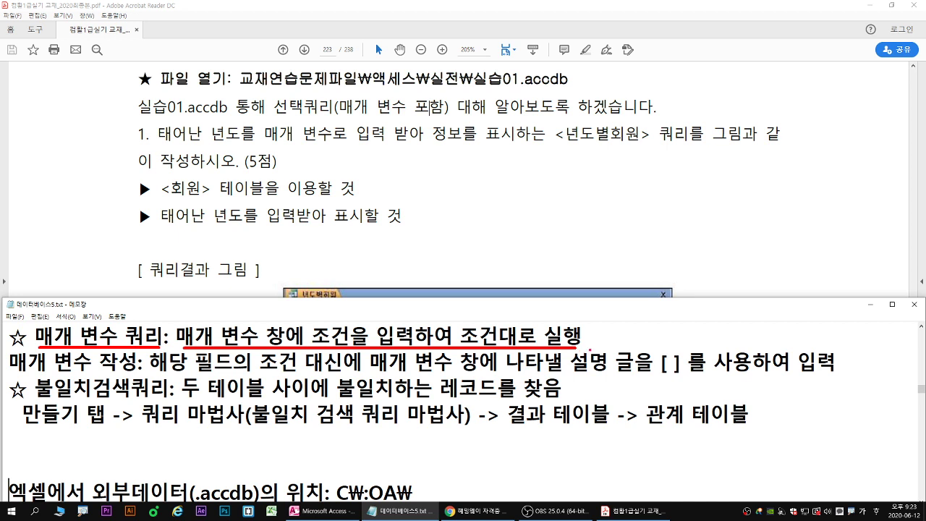
key(Escape)
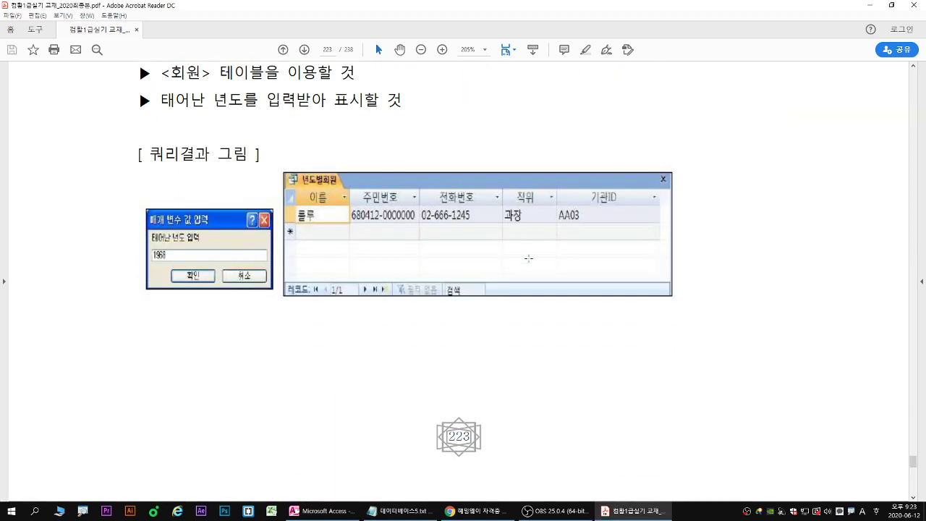
Compare the PDF's sample parameter prompt and 년도별회원 result with the 매개 변수 작성 note beneath them.
scroll(528, 258, down, 2)
click(400, 510)
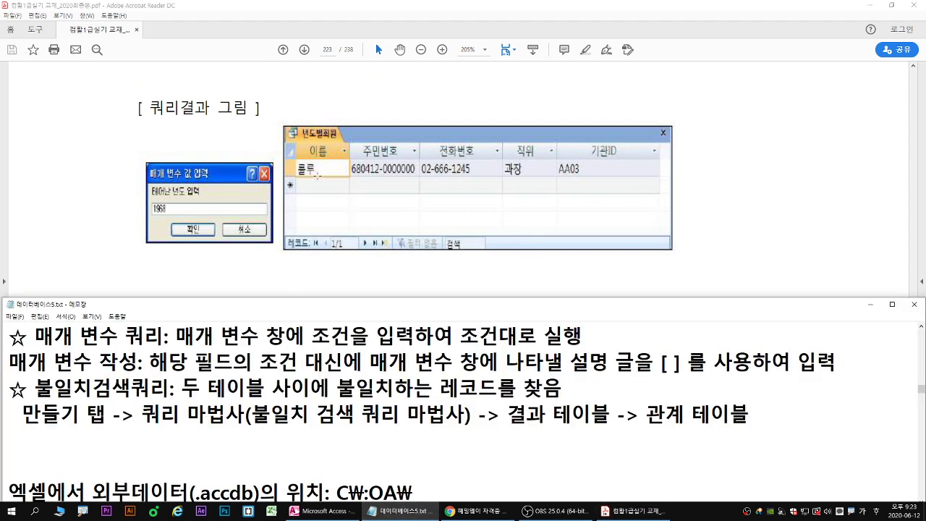
mouse_move(213, 153)
mouse_down()
mouse_move(167, 192)
mouse_move(216, 194)
mouse_up()
mouse_move(282, 124)
mouse_down()
mouse_move(558, 214)
mouse_move(670, 239)
mouse_move(677, 250)
mouse_up()
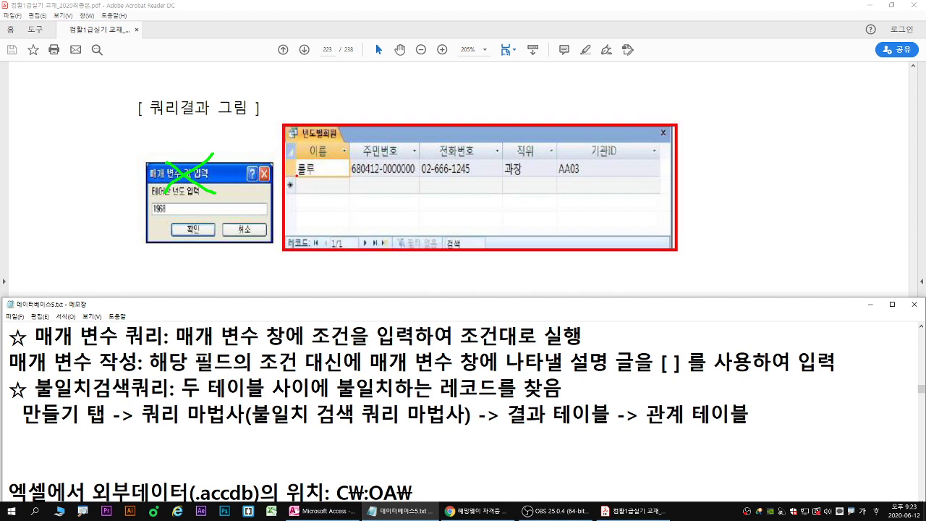
drag(296, 175, 562, 175)
drag(309, 188, 308, 177)
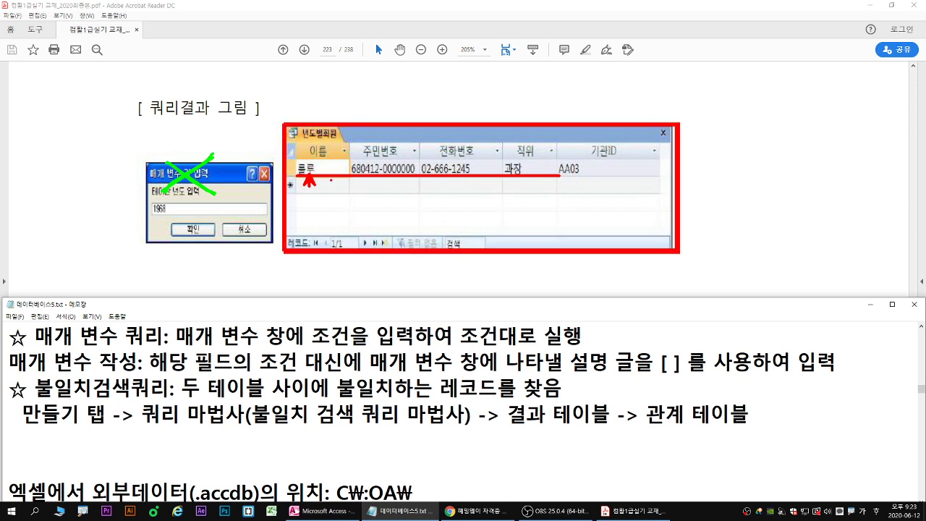
drag(297, 175, 606, 175)
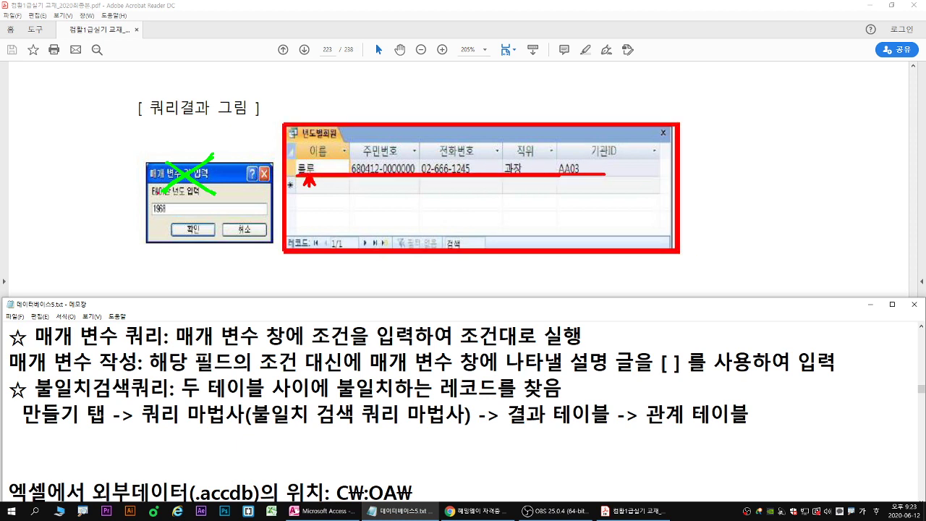
mouse_move(170, 214)
mouse_down()
mouse_move(147, 211)
mouse_move(171, 198)
mouse_move(172, 215)
mouse_move(156, 218)
mouse_move(280, 201)
mouse_move(274, 209)
mouse_up()
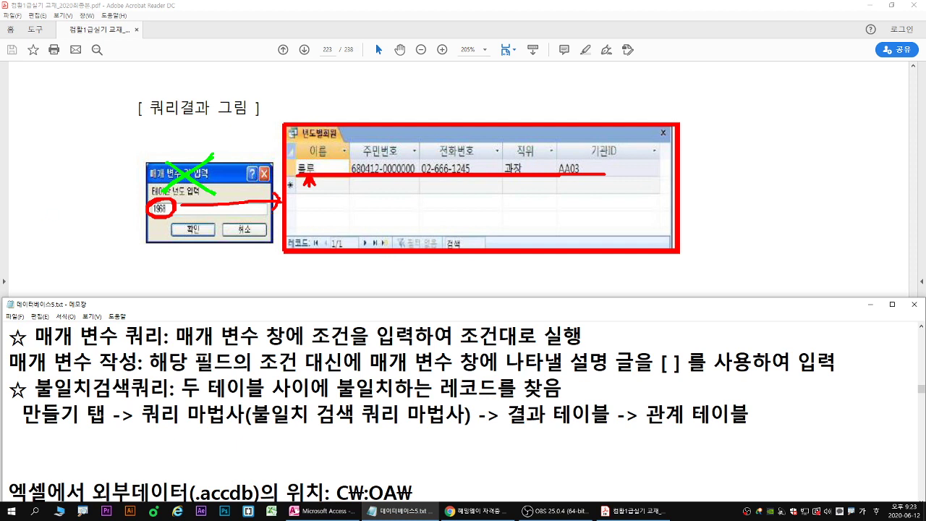
key(Escape)
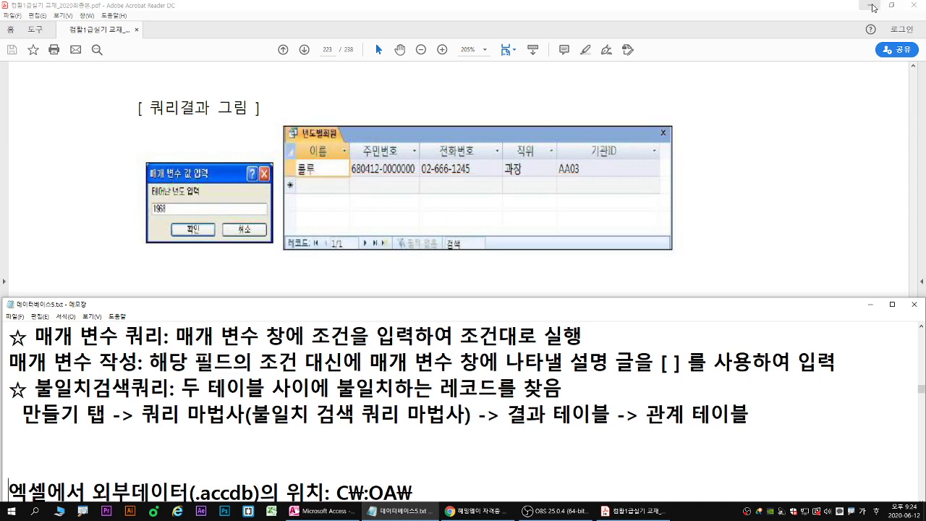
Minimize the exercise PDF and create a new query in Design view in Access based on the 회원 table.
click(873, 6)
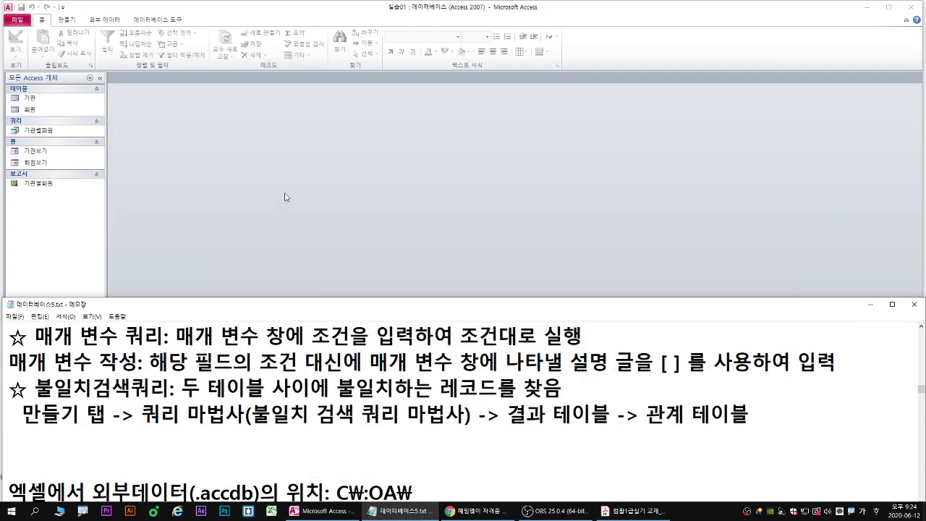
click(70, 22)
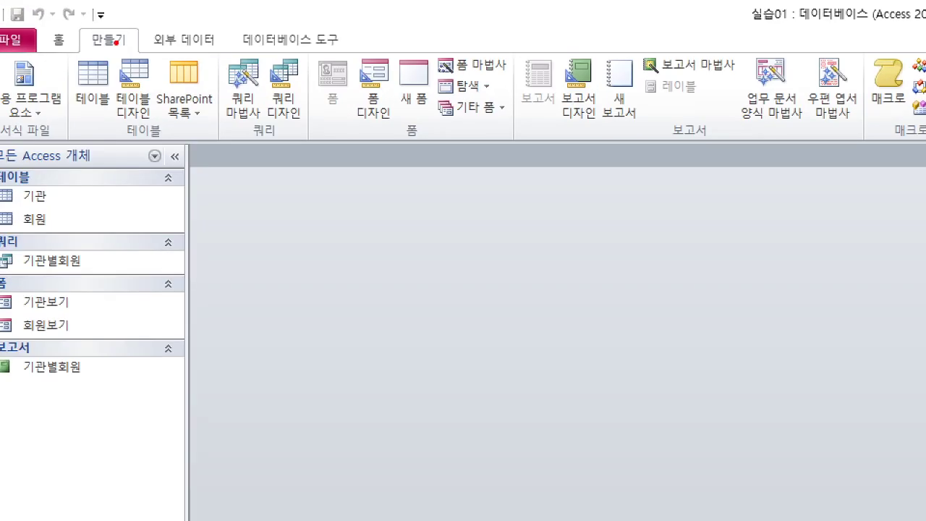
drag(54, 55, 65, 23)
drag(260, 53, 317, 140)
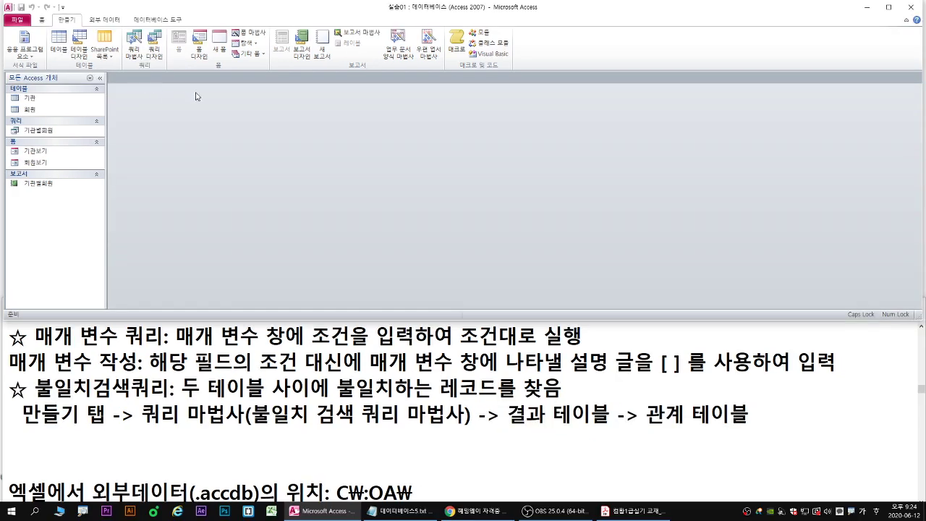
click(283, 83)
drag(467, 228, 426, 102)
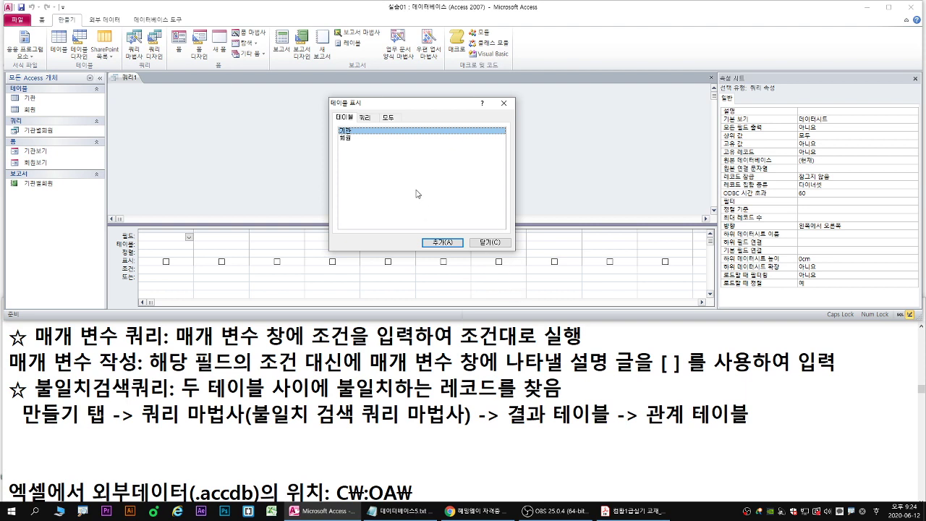
double_click(346, 138)
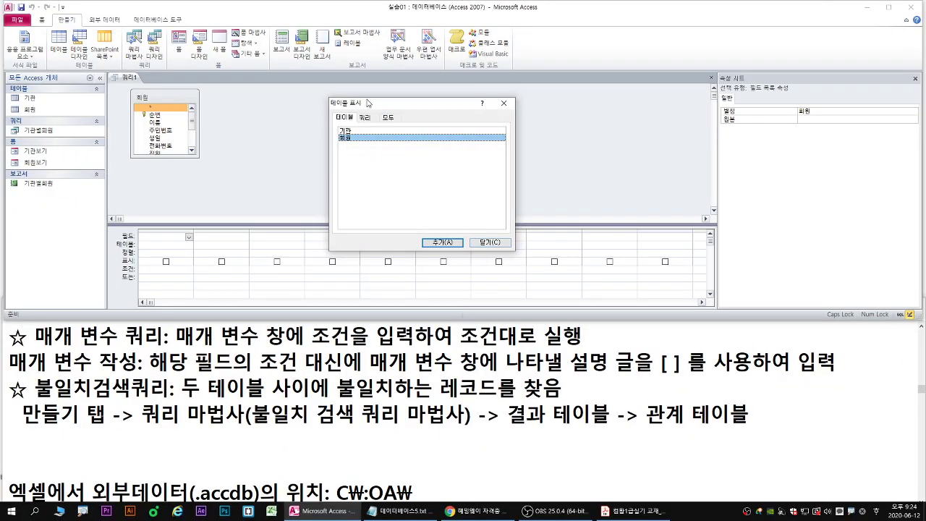
drag(367, 104, 306, 85)
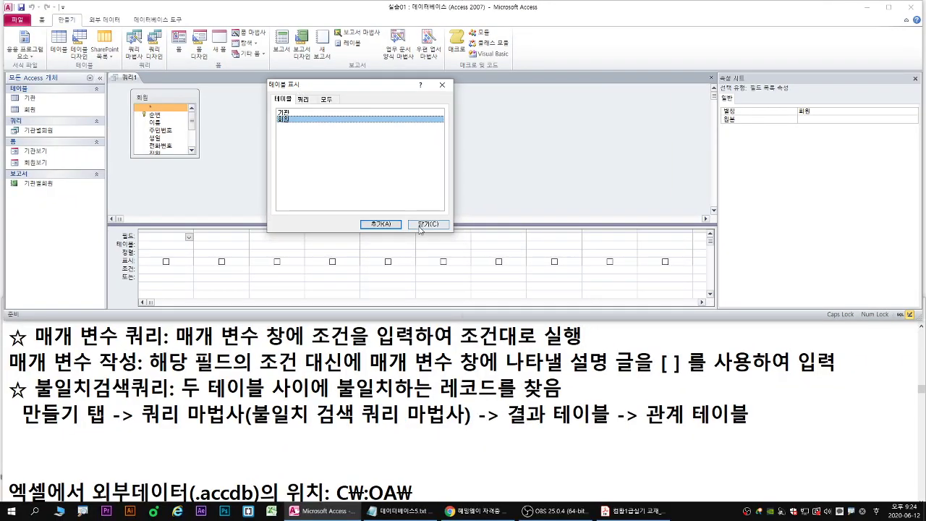
click(419, 225)
Switch to the exercise PDF, check the sample result's columns and shrink its window to sit below the Access window.
click(627, 511)
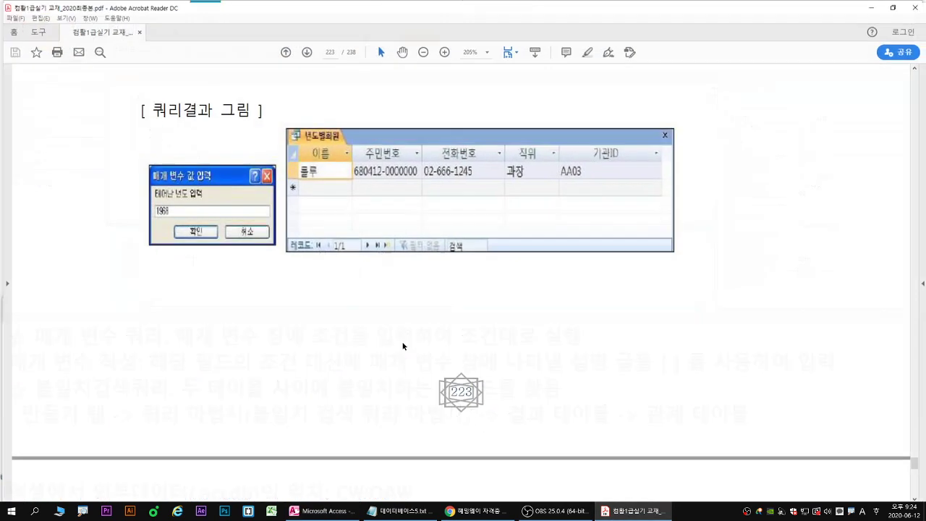
drag(311, 159, 531, 160)
drag(589, 162, 627, 161)
key(Escape)
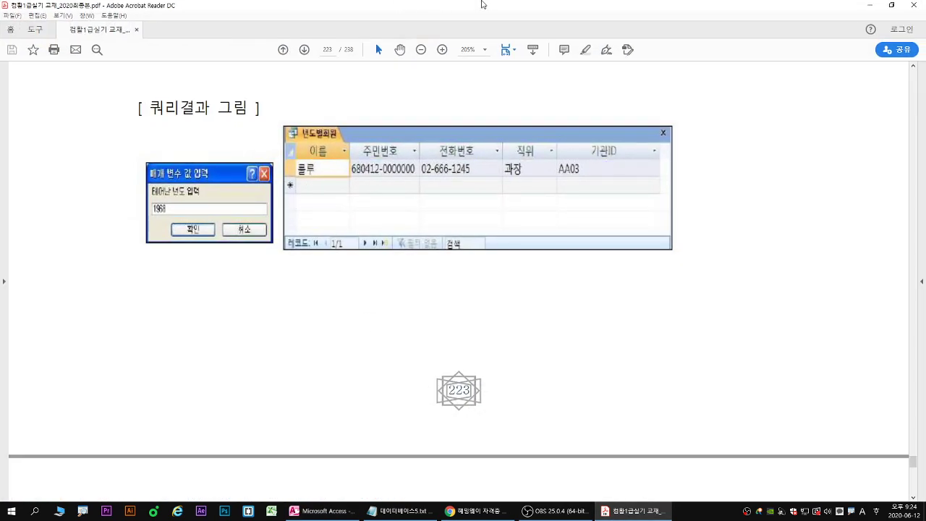
drag(482, 5, 481, 255)
Return to Access and add the 이름, 주민번호, 전화번호, 직위 and 기관ID fields from the 회원 table to the design grid.
click(311, 159)
click(157, 123)
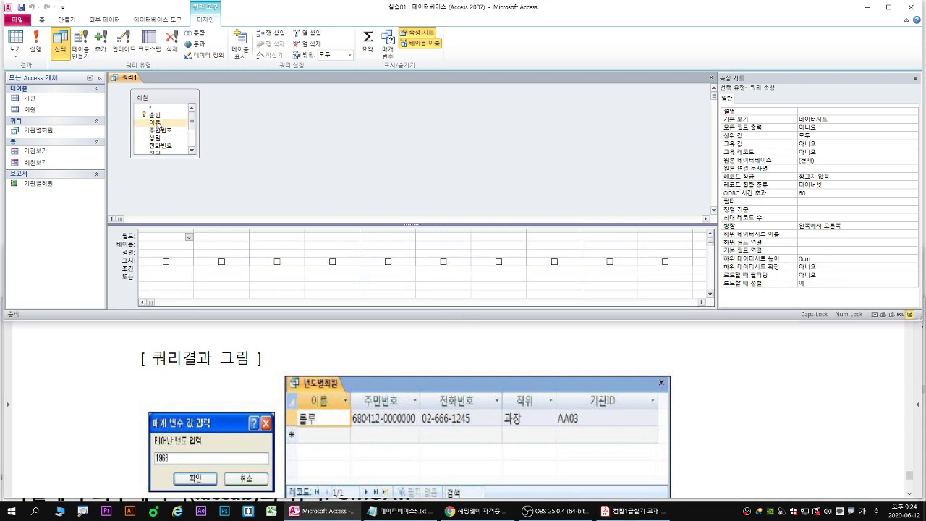
double_click(157, 123)
double_click(161, 131)
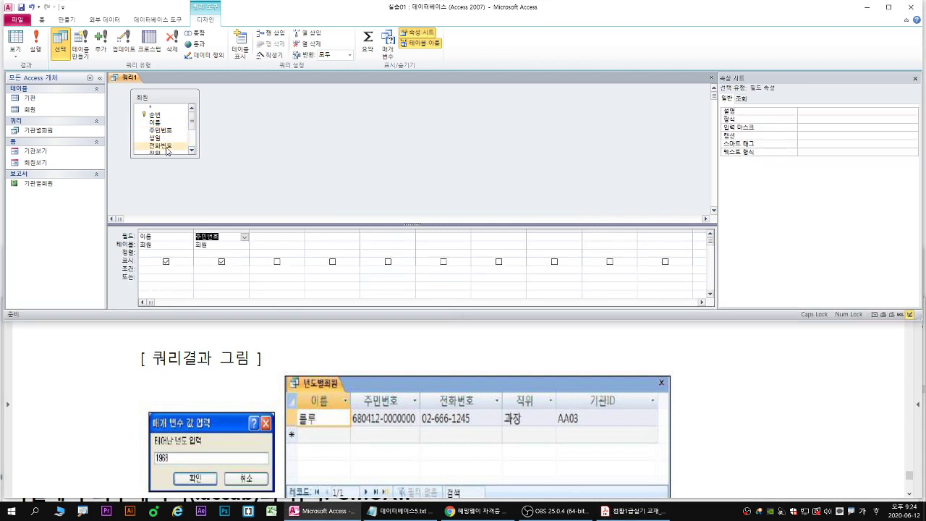
double_click(166, 149)
click(162, 153)
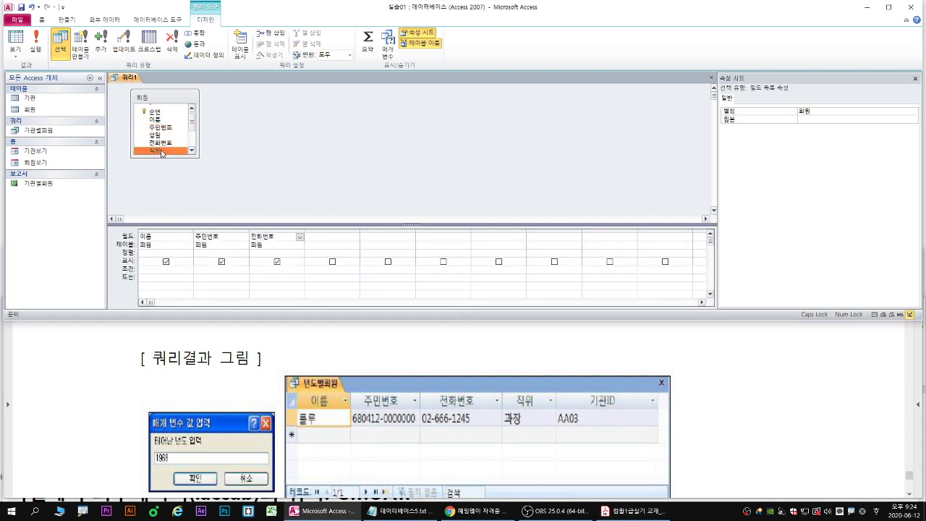
double_click(162, 153)
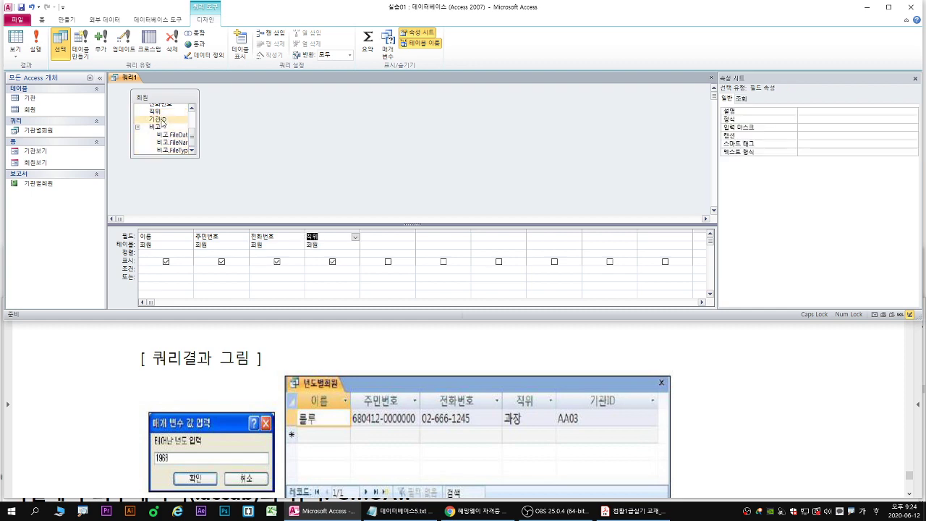
double_click(160, 120)
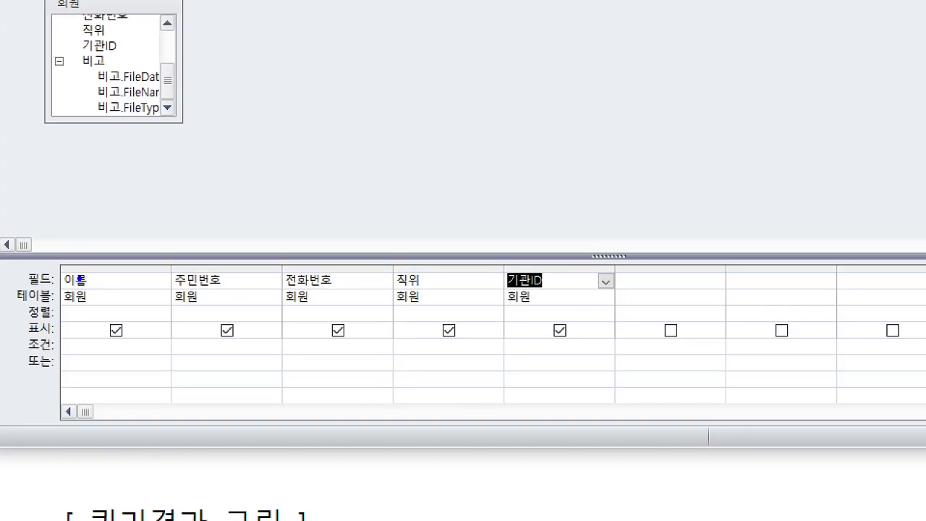
drag(76, 291, 85, 290)
drag(195, 291, 213, 291)
drag(302, 293, 320, 289)
drag(400, 291, 427, 289)
drag(517, 289, 539, 289)
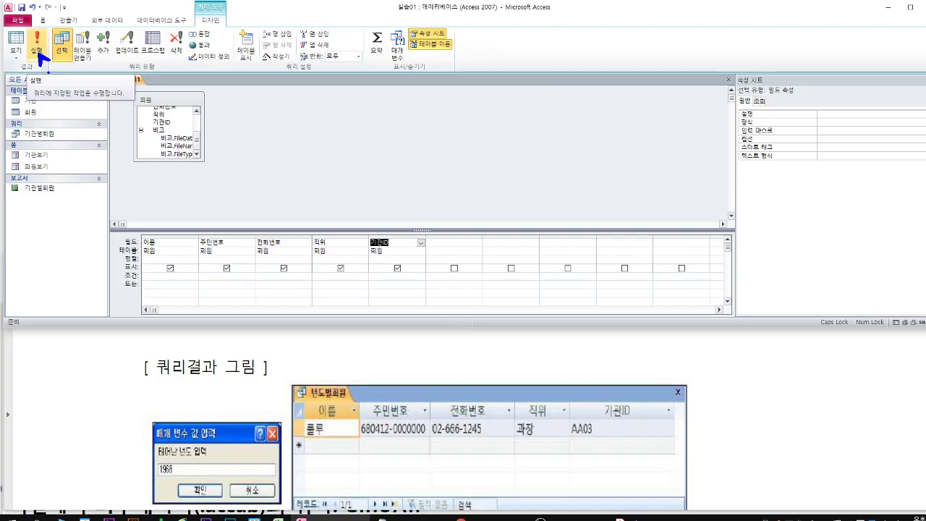
Save the new query under the name 년도별회원.
right_click(133, 80)
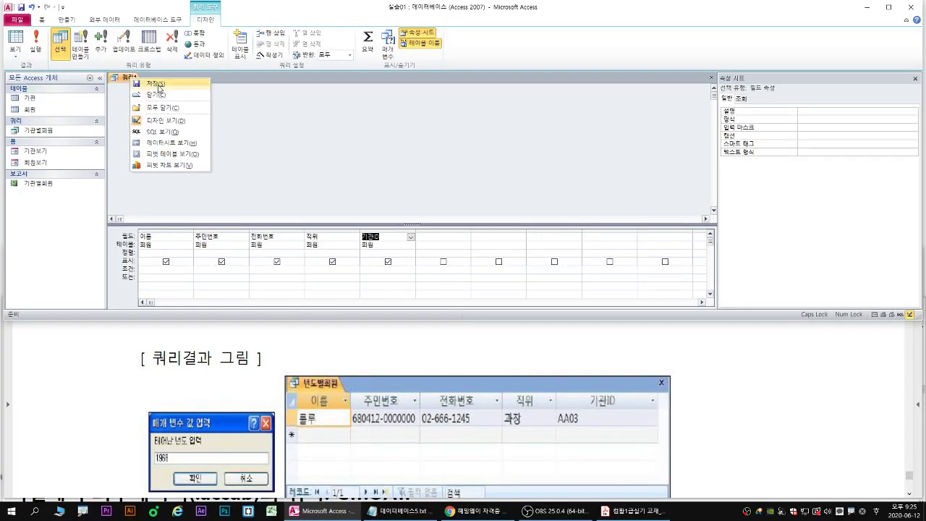
click(158, 85)
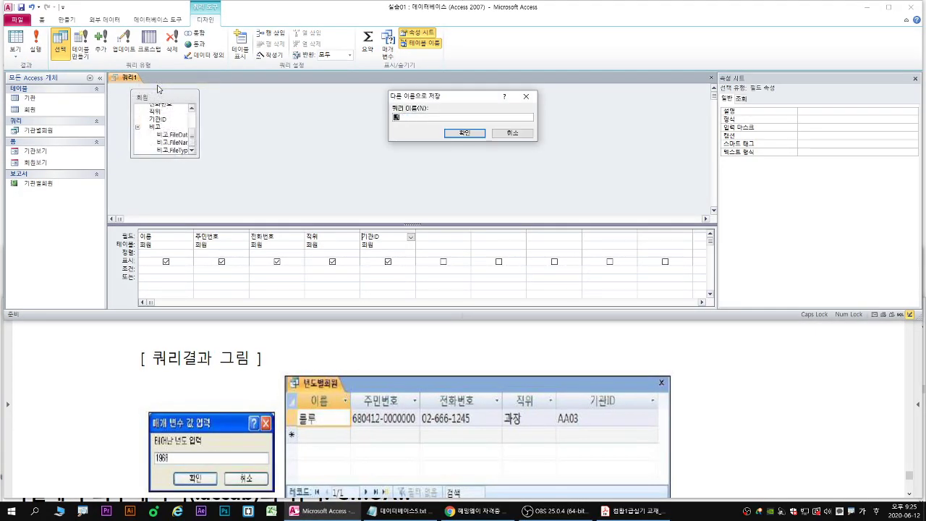
text(년도별회원)
key(Return)
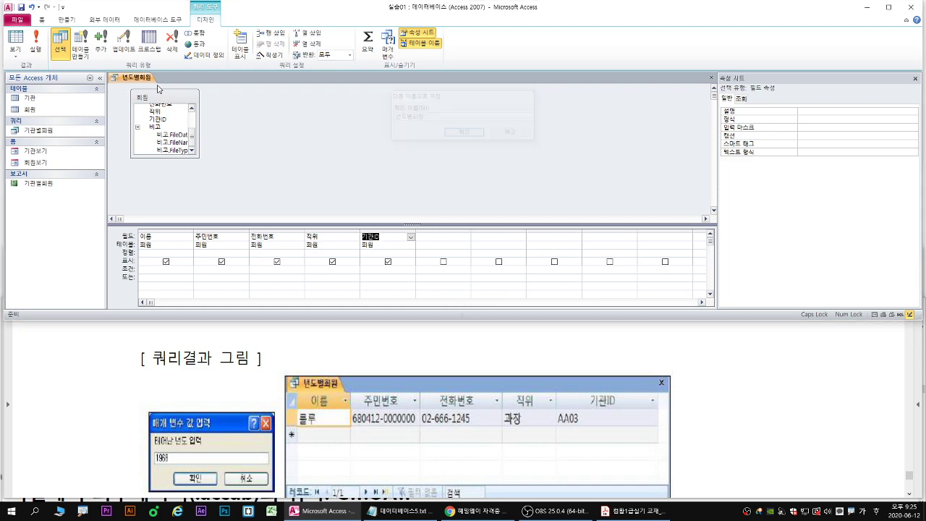
Close the saved 년도별회원 query and reopen it in Datasheet view to display the selected member fields.
right_click(136, 79)
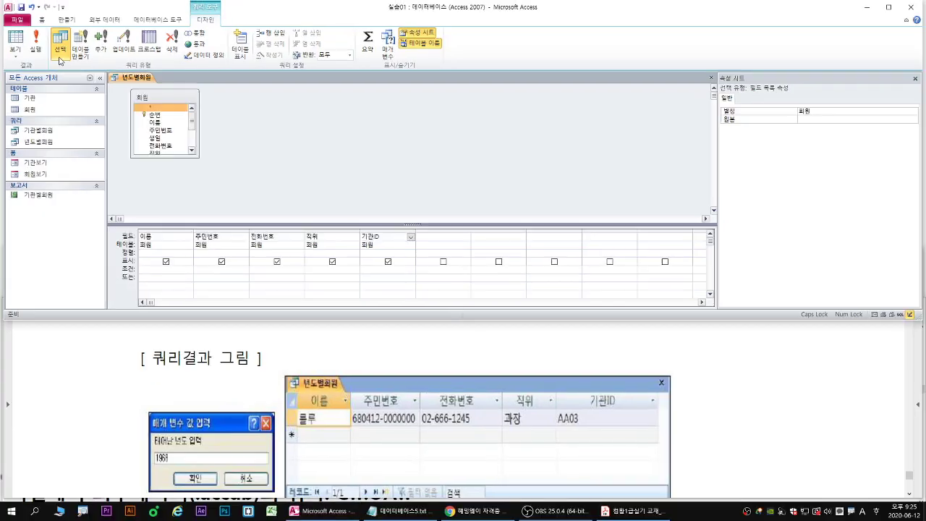
right_click(260, 80)
click(334, 119)
double_click(39, 142)
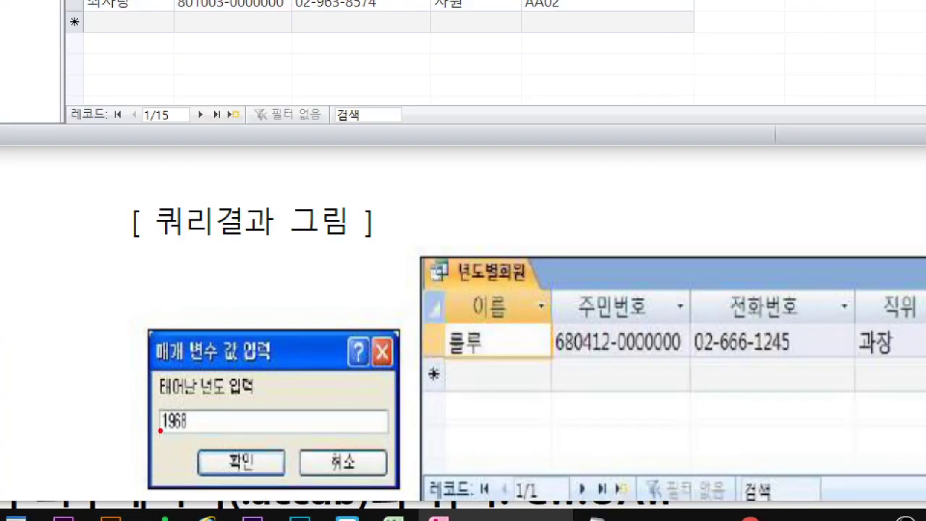
Compare the sample prompt's birth year 1968 with the leading two digits of the 주민번호 column in the 년도별회원 datasheet and sample result.
mouse_move(154, 407)
mouse_down()
mouse_move(200, 437)
mouse_move(406, 400)
mouse_move(409, 421)
mouse_up()
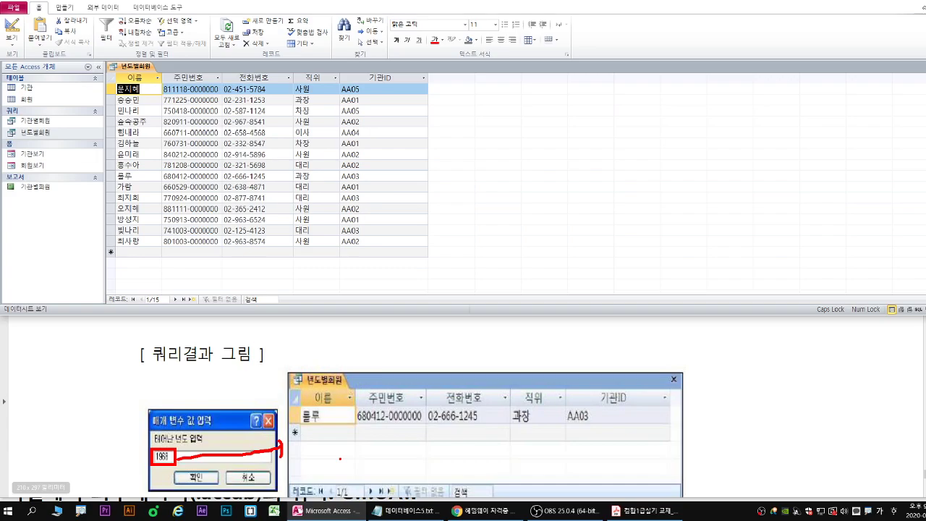
key(Escape)
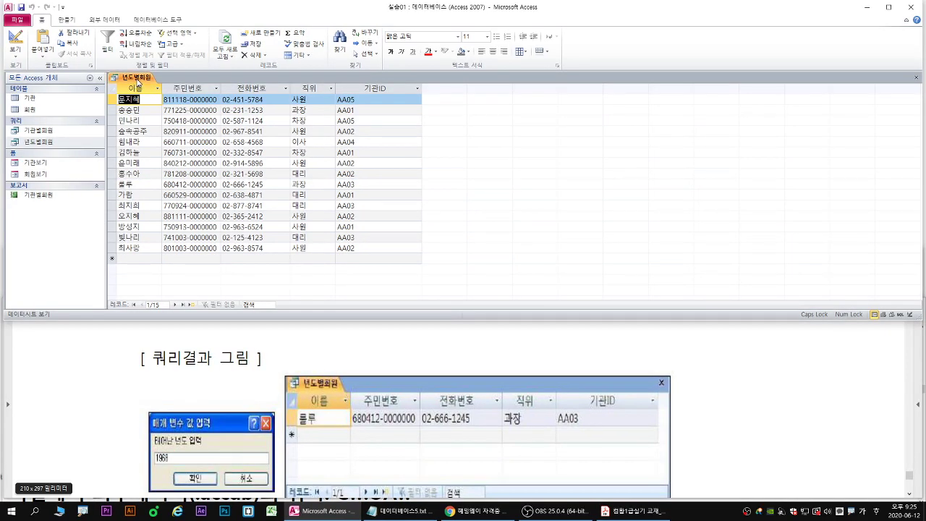
scroll(336, 388, down, 1)
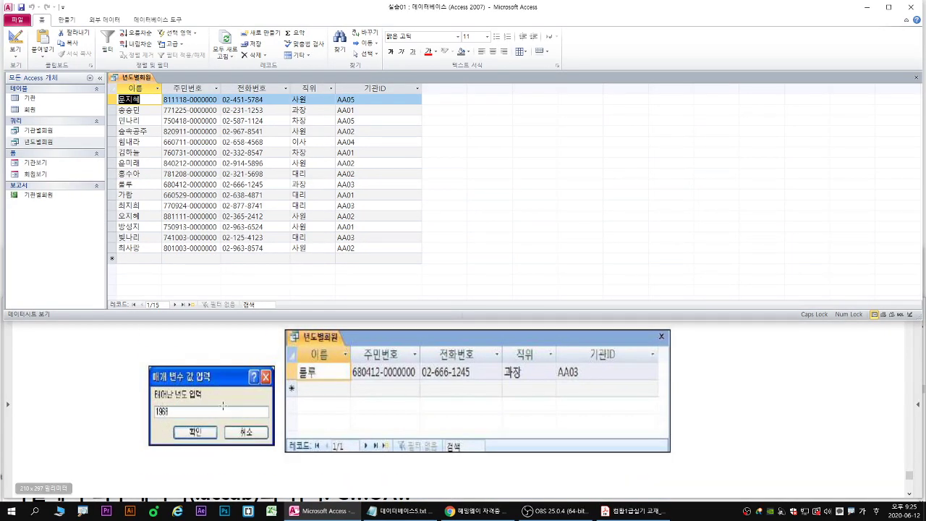
drag(352, 381, 360, 381)
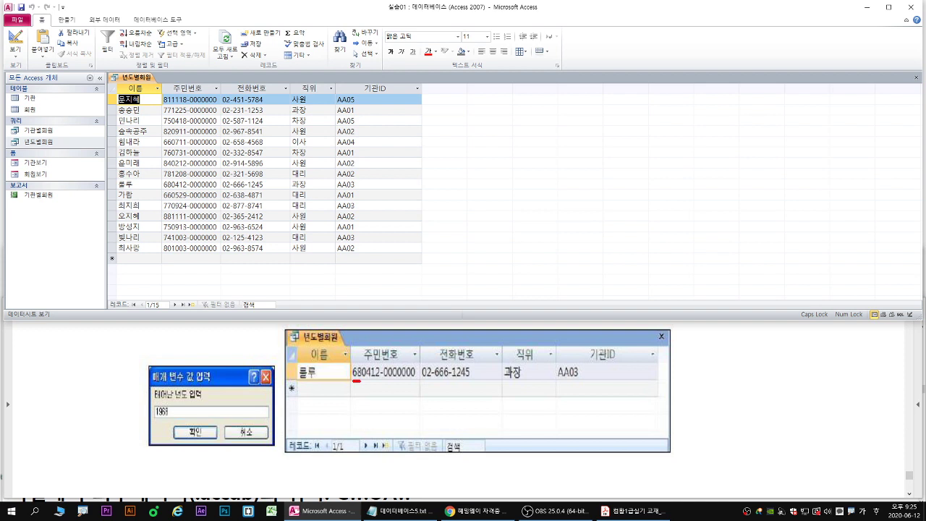
mouse_move(154, 420)
mouse_down()
mouse_move(175, 414)
mouse_move(152, 405)
mouse_move(153, 422)
mouse_up()
drag(164, 190, 172, 190)
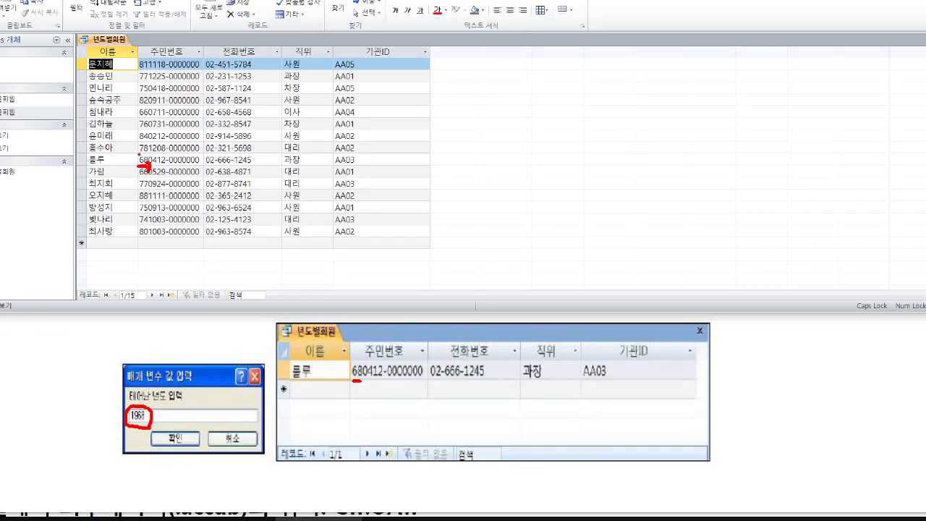
drag(138, 154, 151, 171)
key(Escape)
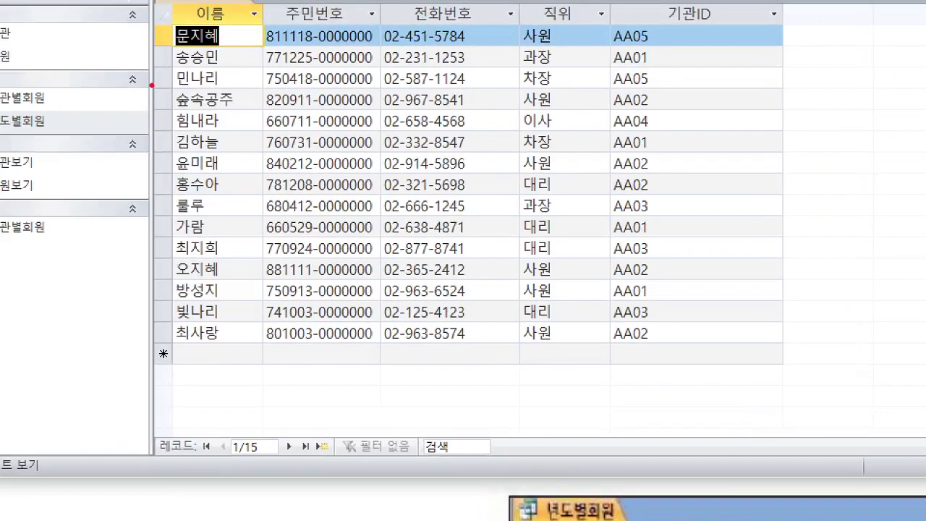
mouse_move(259, 22)
mouse_down()
mouse_move(283, 362)
mouse_move(290, 340)
mouse_move(287, 348)
mouse_up()
key(b)
mouse_move(256, 220)
mouse_down()
mouse_move(288, 221)
mouse_move(276, 236)
mouse_up()
key(Escape)
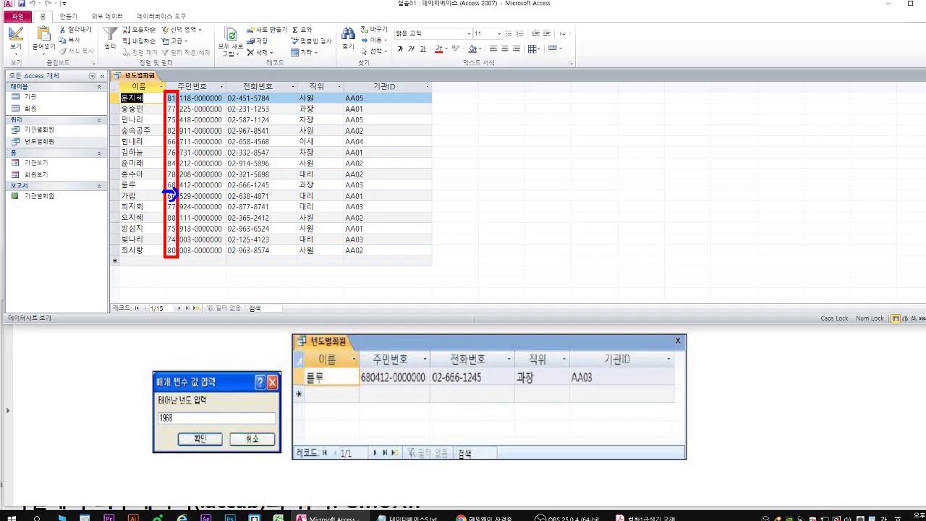
Return the 년도별회원 query to Design view and compare its 주민번호 field with the 주민번호 column in the sample result.
right_click(133, 85)
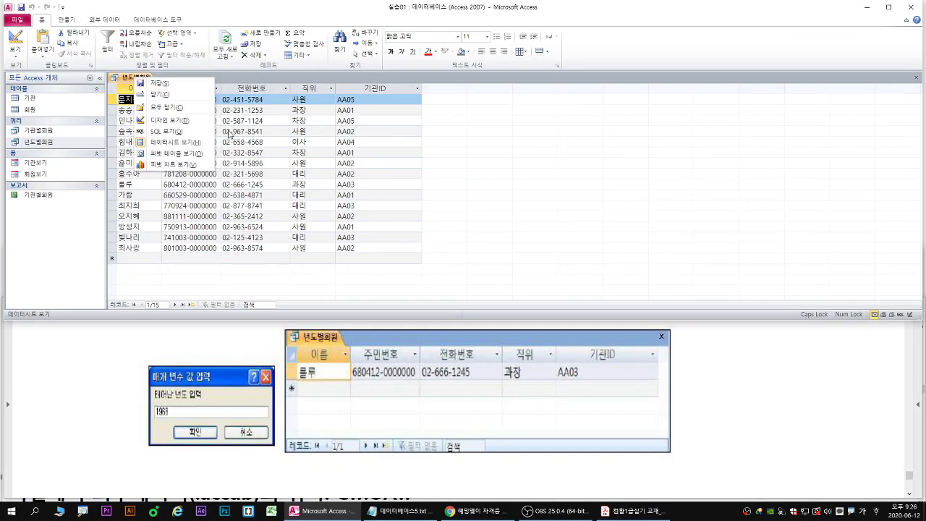
click(166, 123)
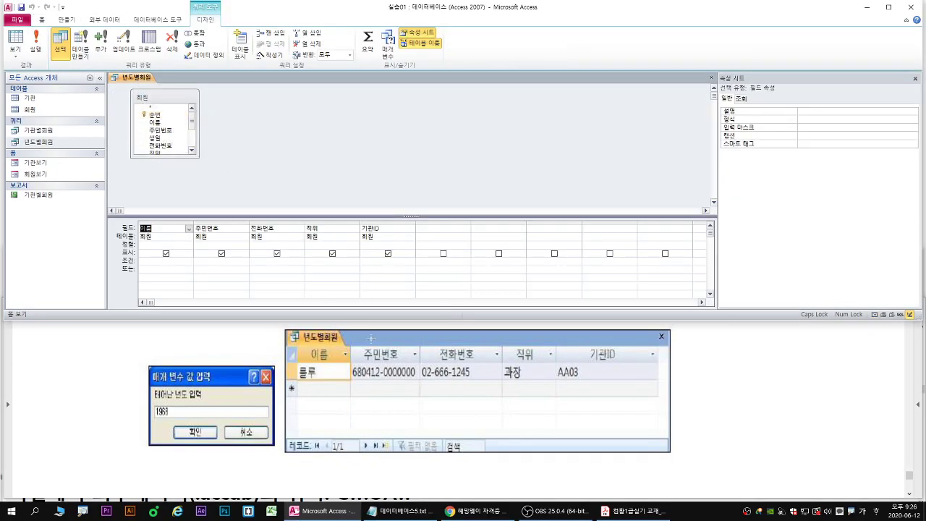
key(ctrl+1)
click(167, 233)
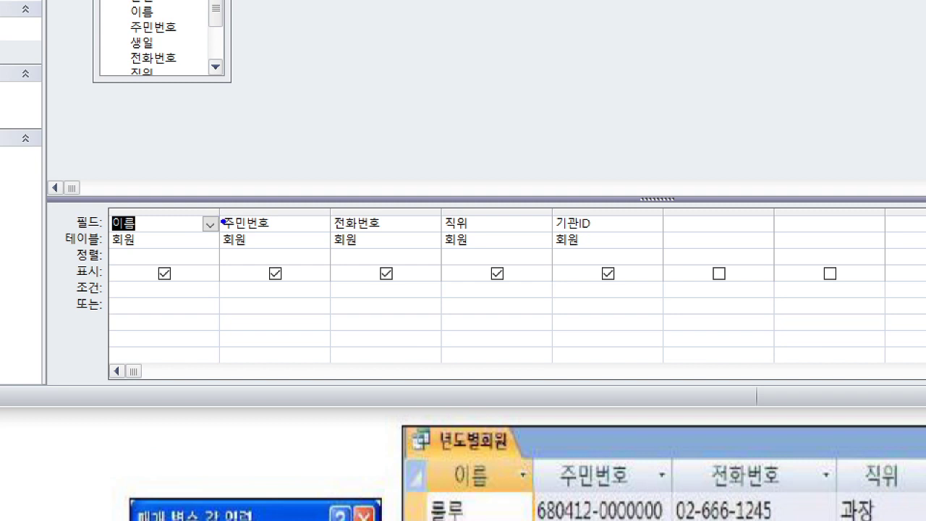
drag(226, 221, 203, 156)
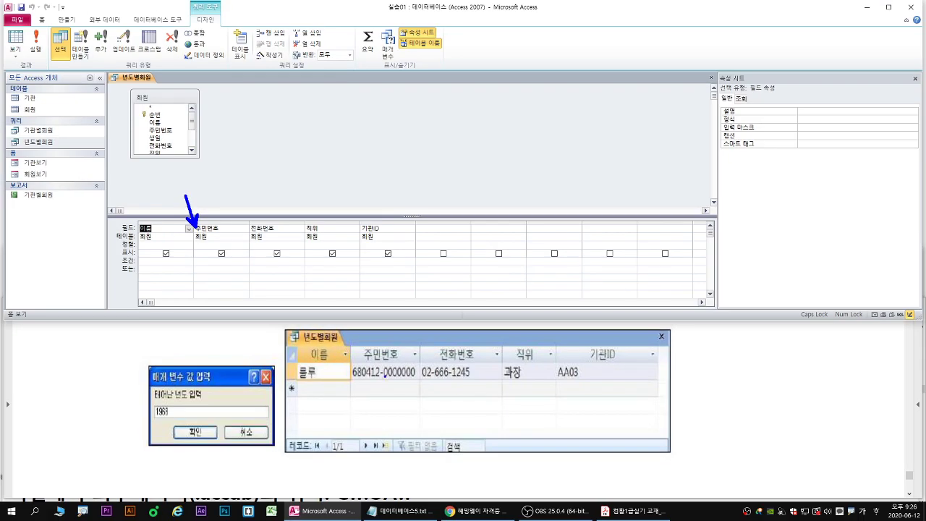
mouse_move(349, 379)
mouse_down()
mouse_move(421, 380)
mouse_move(416, 361)
mouse_move(365, 361)
mouse_move(350, 365)
mouse_move(352, 385)
mouse_up()
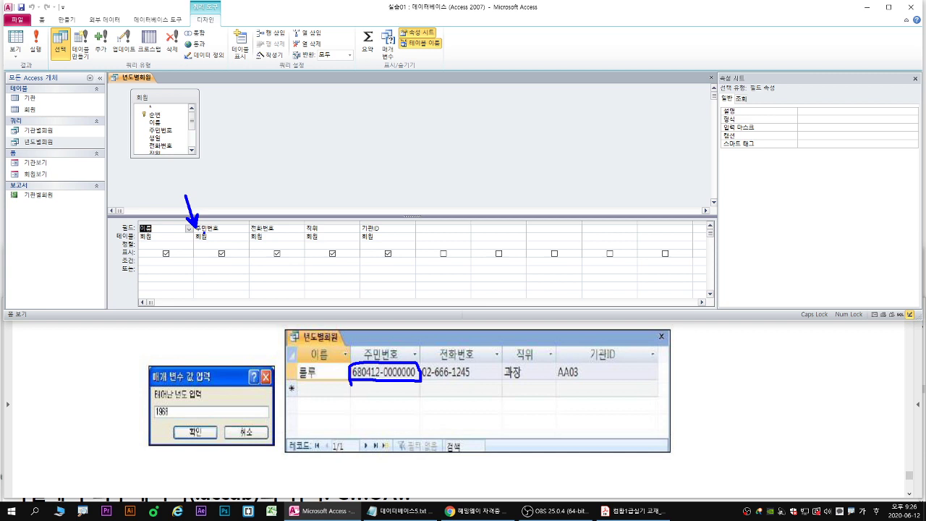
drag(374, 387, 361, 427)
drag(358, 381, 364, 377)
mouse_move(439, 220)
mouse_down()
mouse_move(434, 230)
mouse_move(440, 222)
mouse_up()
key(Escape)
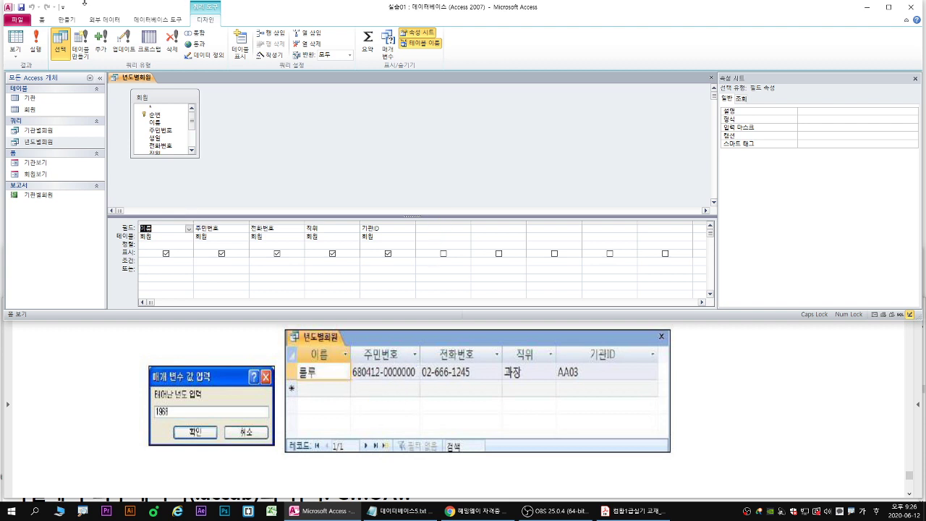
Add the 주민번호 field from the 회원 table to the empty column after 기관ID in the query design grid.
click(173, 132)
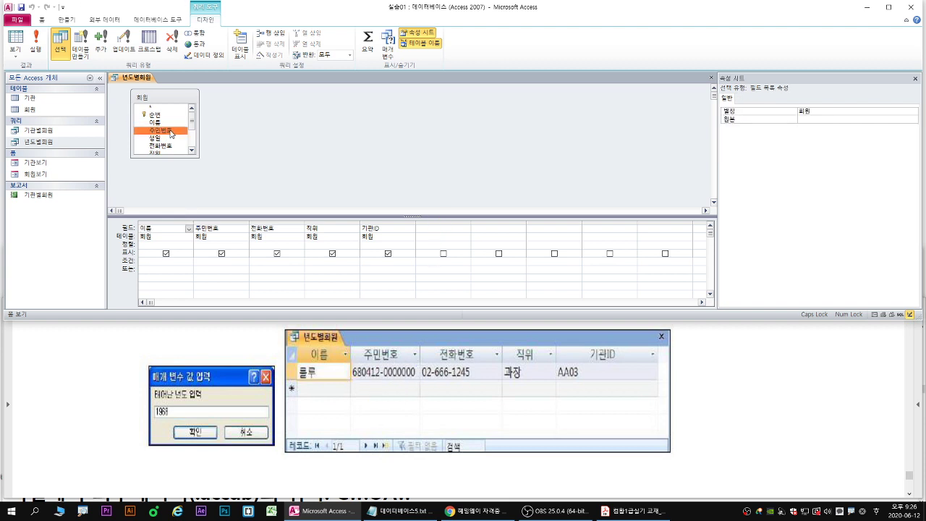
double_click(172, 132)
drag(172, 130, 444, 230)
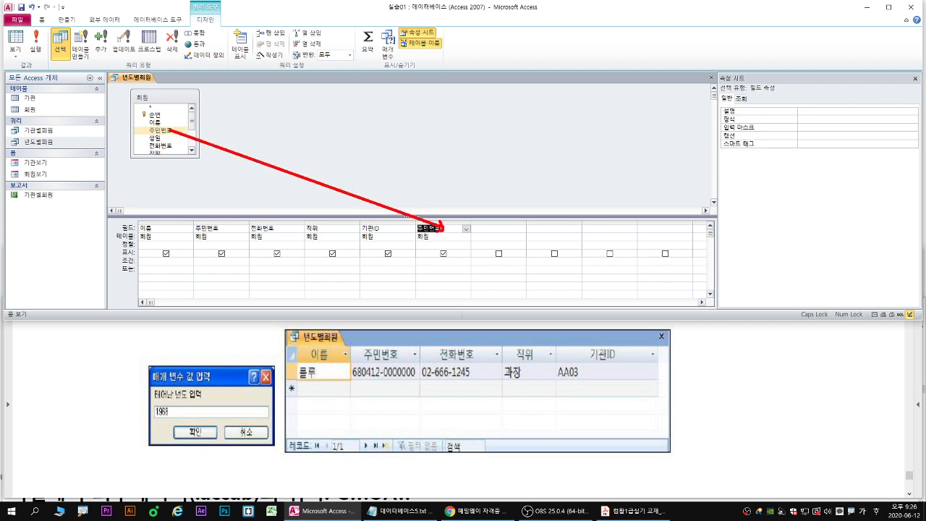
drag(417, 231, 406, 242)
mouse_move(448, 247)
mouse_down()
mouse_move(438, 262)
mouse_move(452, 266)
mouse_up()
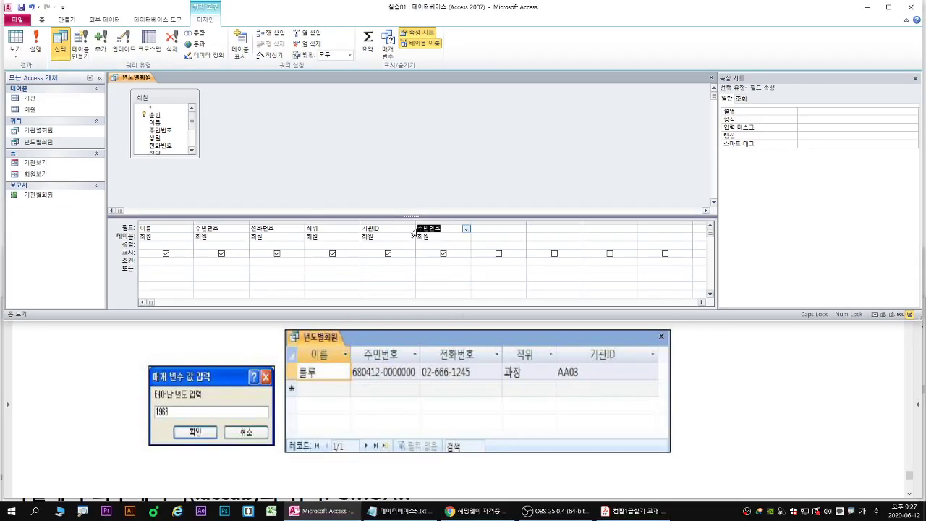
Change the second 주민번호 column, after 기관ID, into the expression LEFT(주민번호,2) to extract the first two digits.
click(417, 228)
text(ㅣ)
key(BackSpace)
key(Hangul)
text(LEFT()
drag(470, 227, 491, 227)
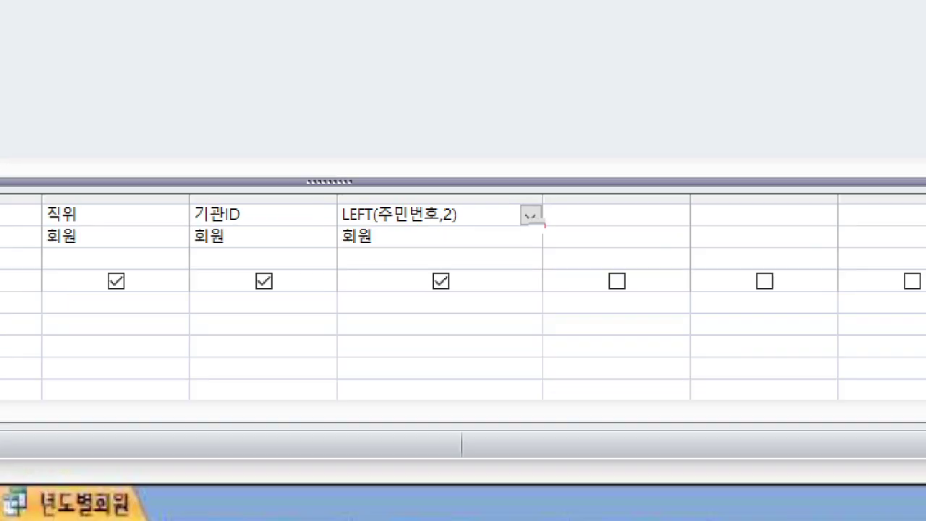
mouse_move(470, 223)
mouse_down()
mouse_move(470, 231)
mouse_move(454, 210)
mouse_up()
mouse_move(454, 210)
mouse_down()
mouse_move(469, 201)
mouse_move(475, 229)
mouse_up()
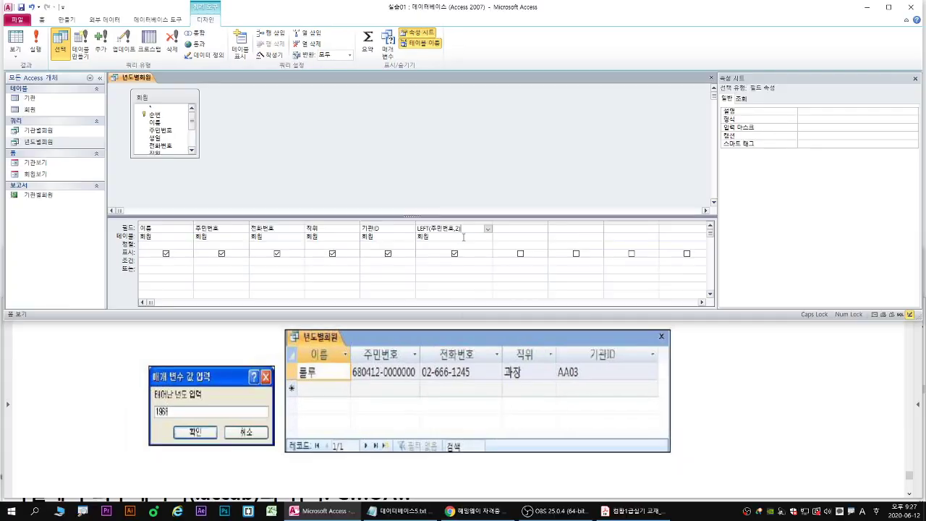
key(Tab)
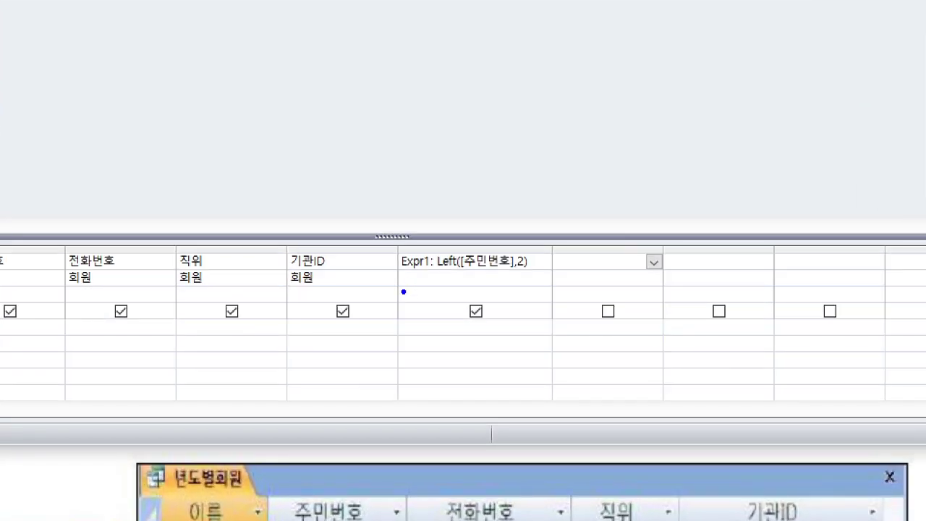
drag(401, 272, 538, 273)
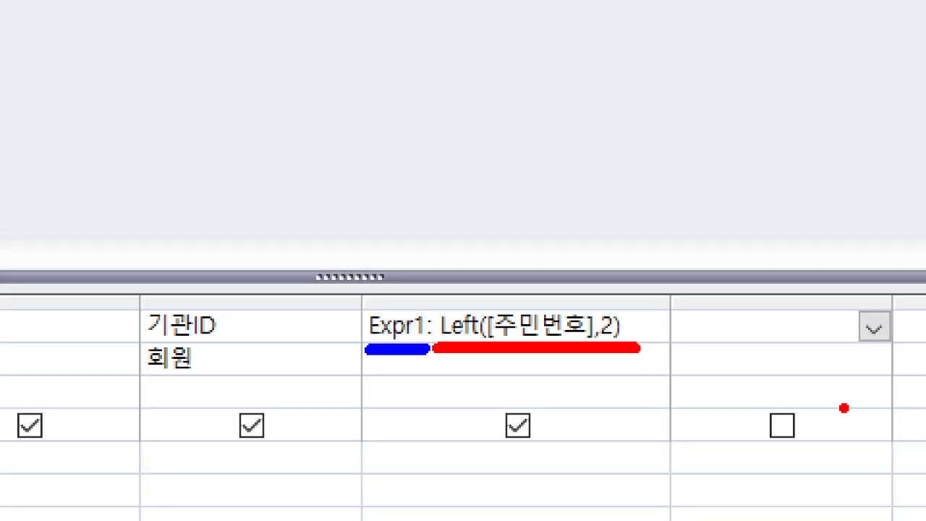
key(b)
drag(400, 296, 399, 237)
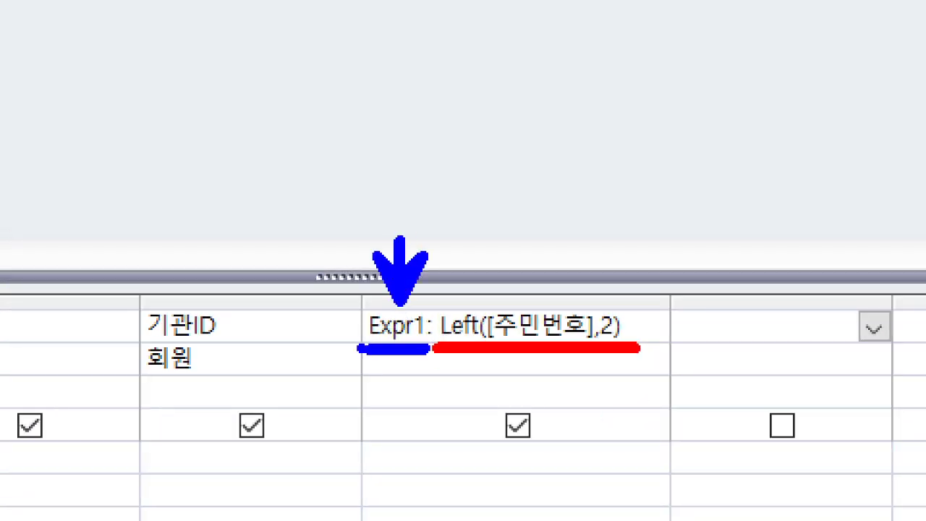
drag(361, 348, 427, 348)
key(g)
drag(543, 402, 488, 469)
drag(493, 412, 541, 464)
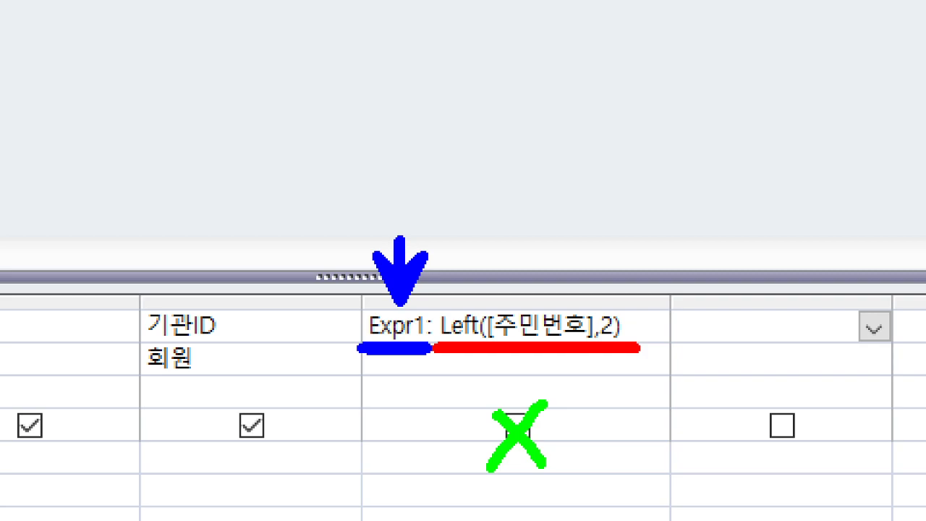
key(Escape)
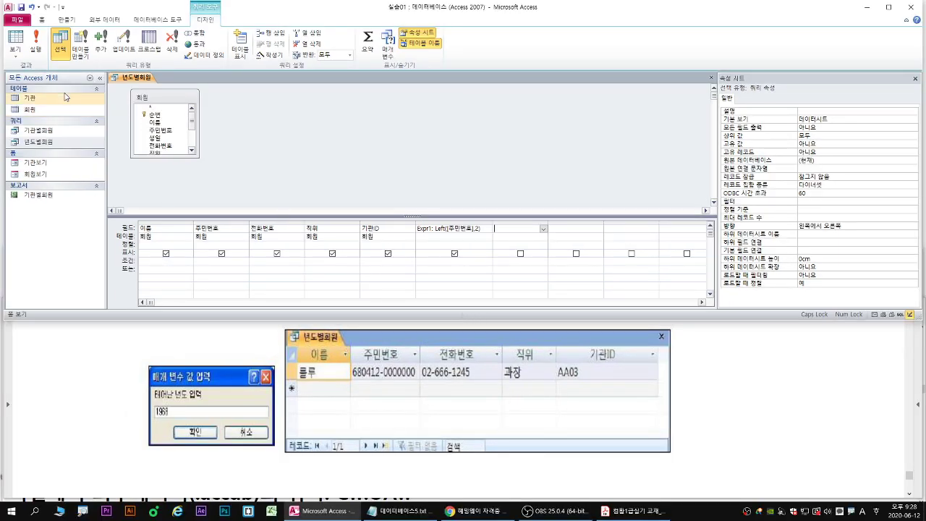
Save and close the 년도별회원 query, and reopen it to view the calculated column in the datasheet.
right_click(144, 81)
click(151, 83)
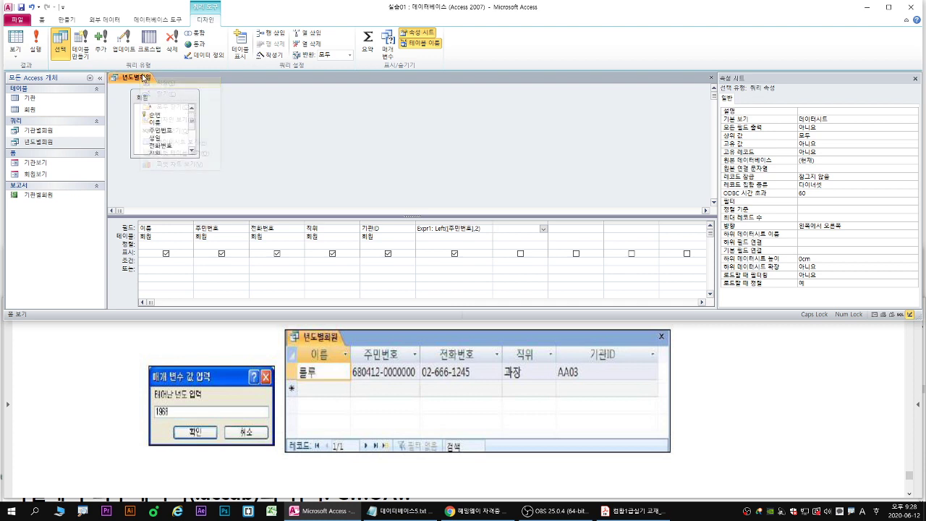
right_click(143, 75)
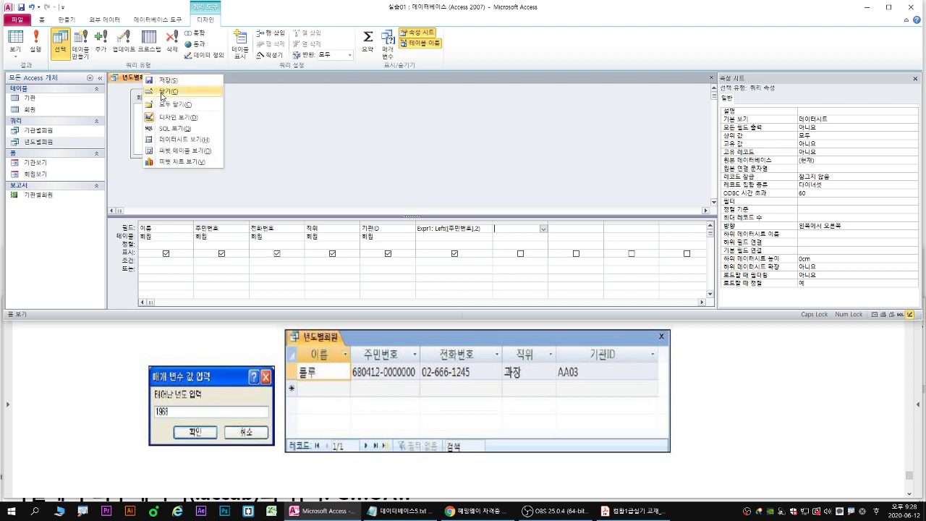
click(162, 91)
double_click(45, 143)
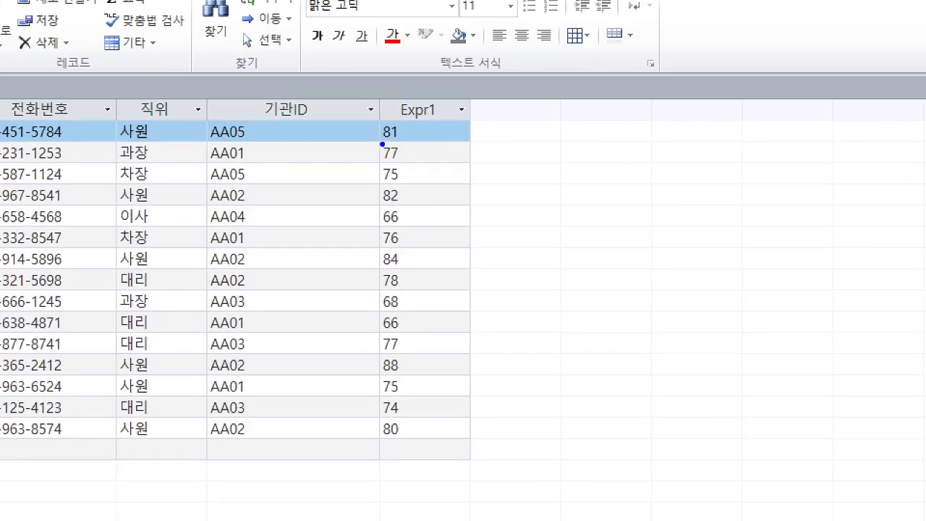
mouse_move(382, 144)
mouse_down()
mouse_move(398, 142)
mouse_move(400, 166)
mouse_up()
drag(379, 312, 409, 311)
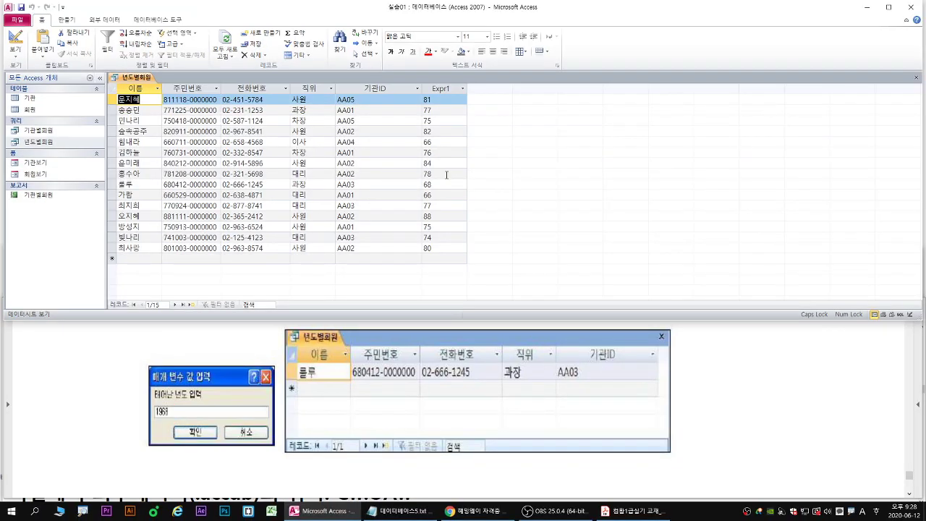
key(ctrl+1)
click(443, 165)
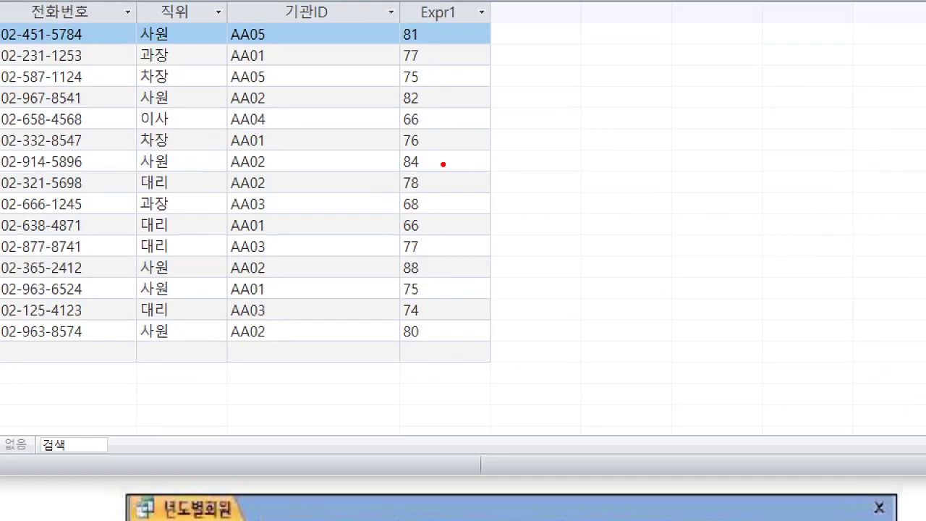
mouse_move(443, 164)
mouse_down()
mouse_move(471, 166)
mouse_move(456, 185)
mouse_up()
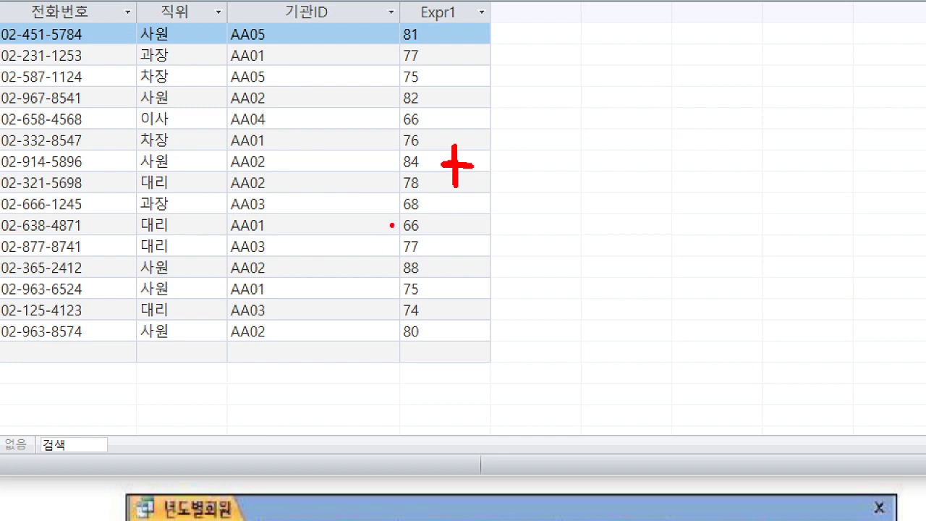
key(b)
drag(499, 148, 491, 191)
mouse_move(531, 146)
mouse_down()
mouse_move(519, 152)
mouse_move(521, 192)
mouse_move(563, 153)
mouse_move(583, 153)
mouse_up()
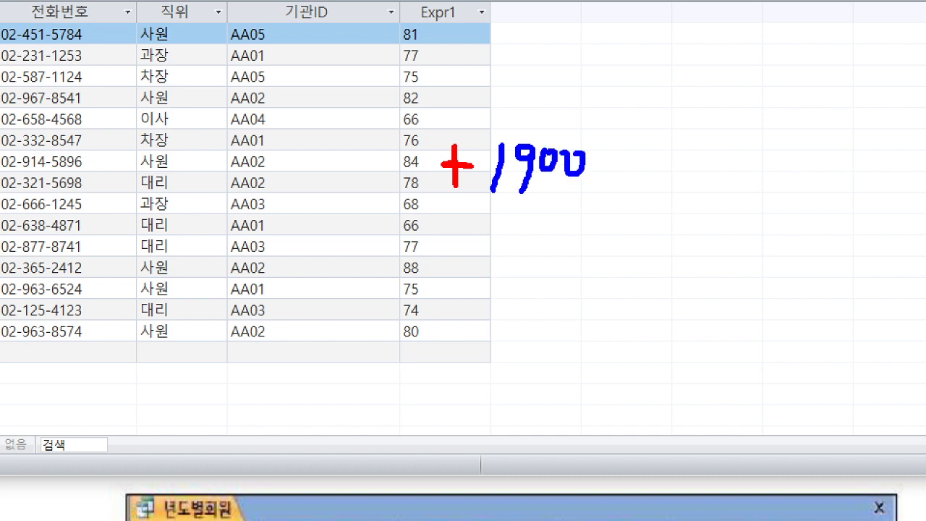
mouse_move(397, 44)
mouse_down()
mouse_move(423, 41)
mouse_move(422, 70)
mouse_move(431, 70)
mouse_up()
drag(402, 216, 426, 211)
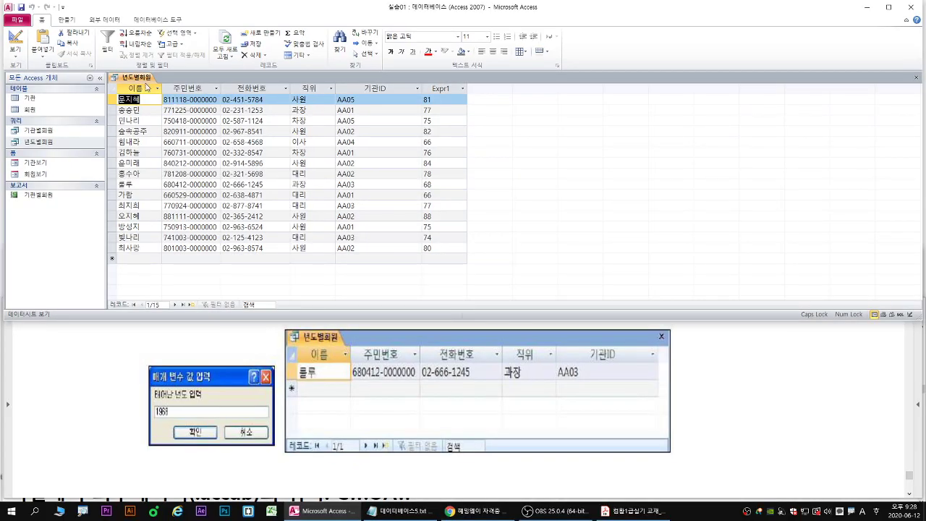
Return the query to Design view and append +1900 to the Left([주민번호],2) expression to produce a four-digit birth year.
right_click(144, 78)
click(177, 121)
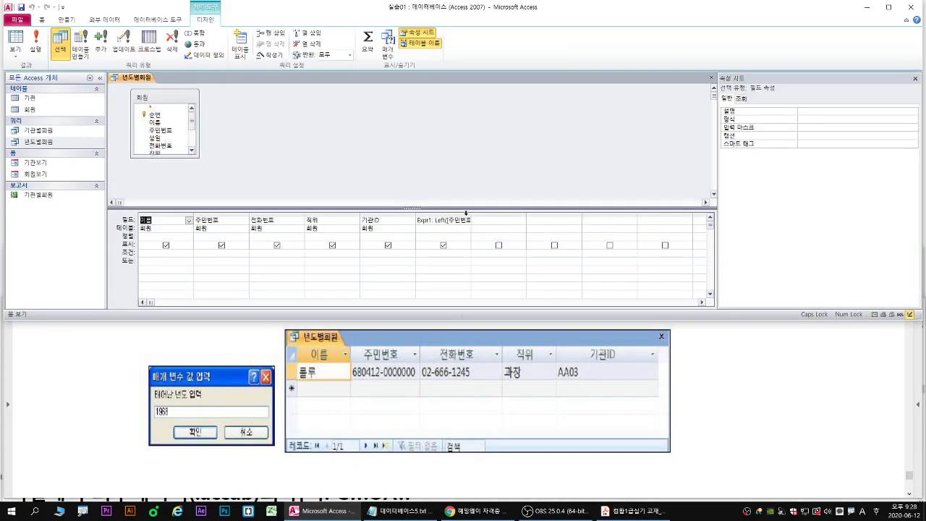
drag(470, 216, 506, 216)
click(491, 219)
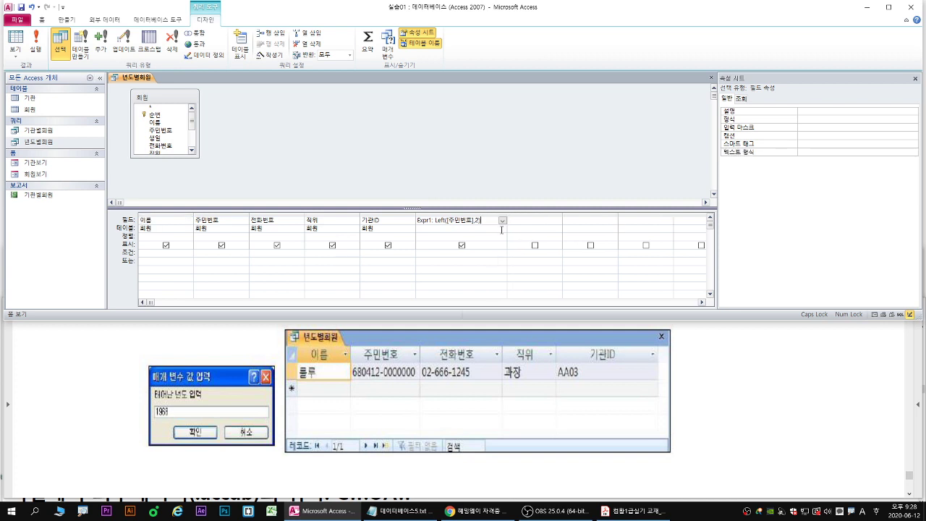
text(+1900)
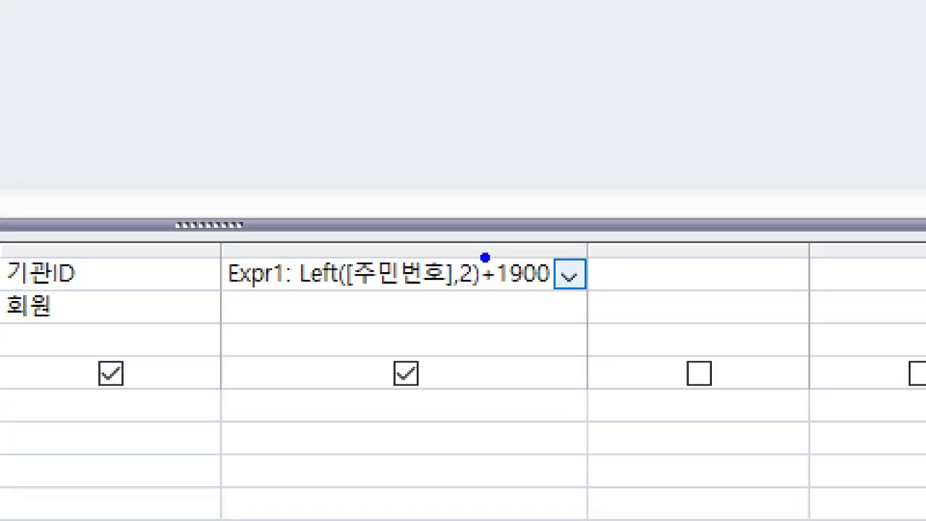
drag(480, 298, 563, 291)
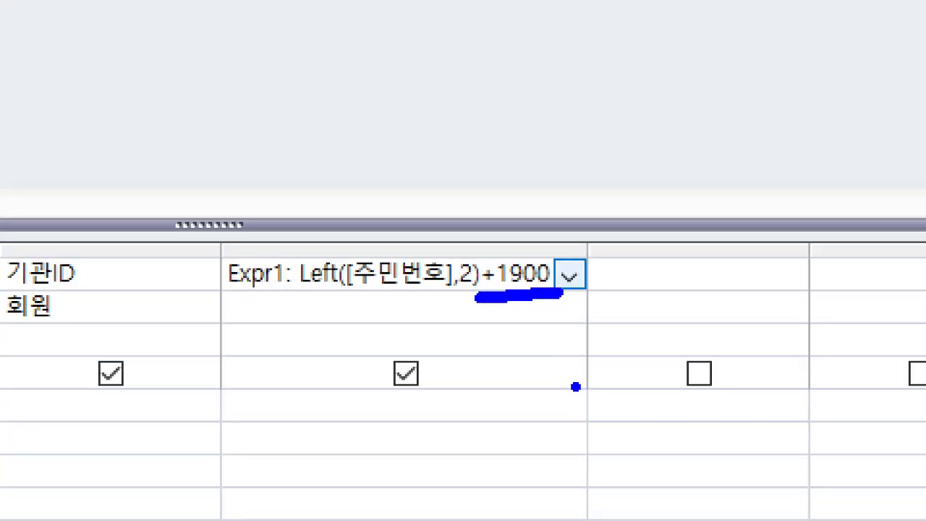
drag(488, 295, 562, 294)
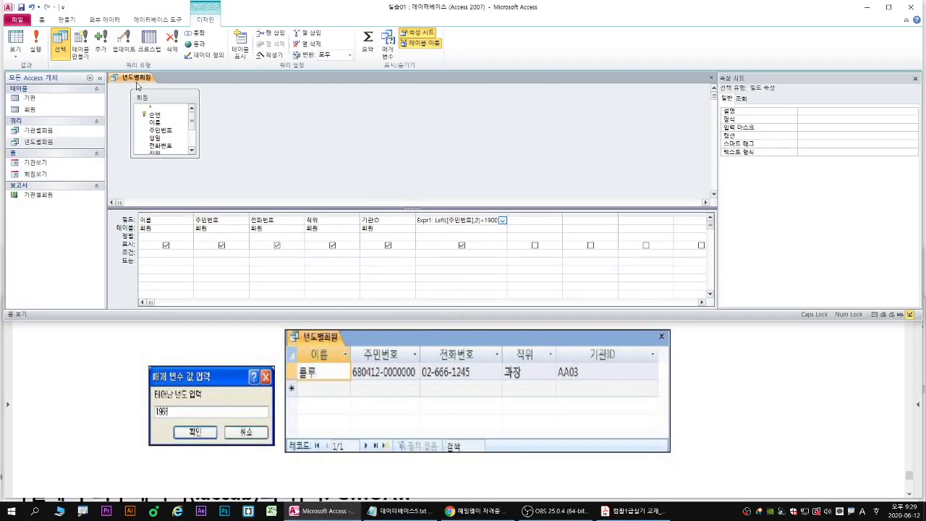
Save and close the 년도별회원 query, and reopen it to check the four-digit years in the datasheet.
right_click(139, 84)
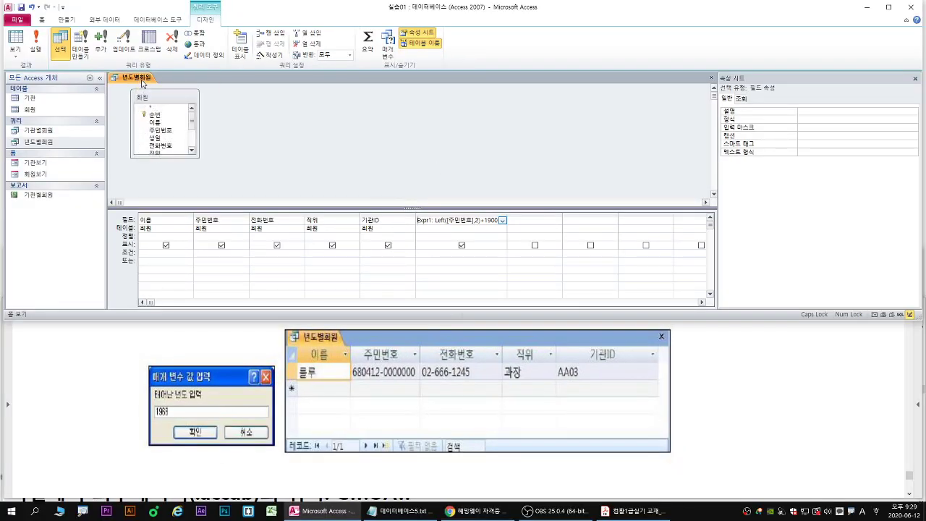
click(161, 95)
click(50, 148)
double_click(49, 148)
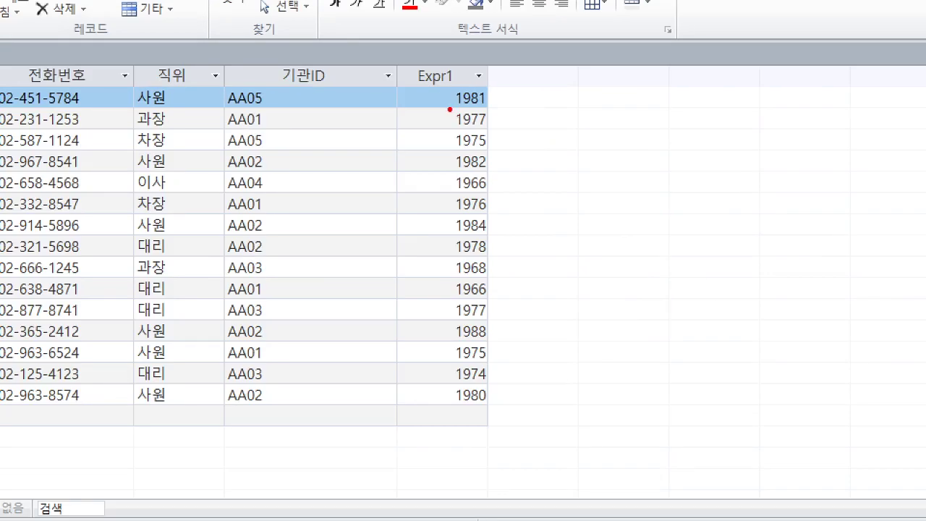
drag(452, 109, 496, 110)
drag(457, 132, 496, 132)
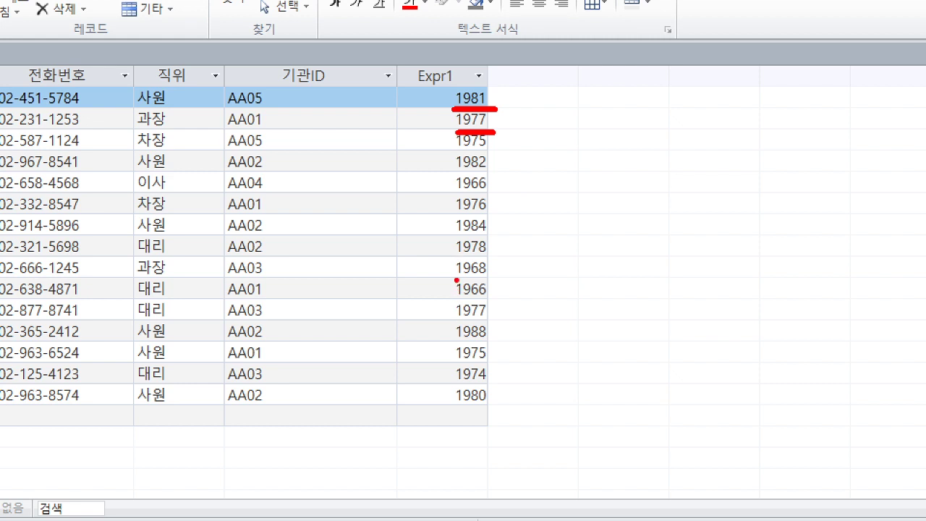
drag(456, 277, 494, 276)
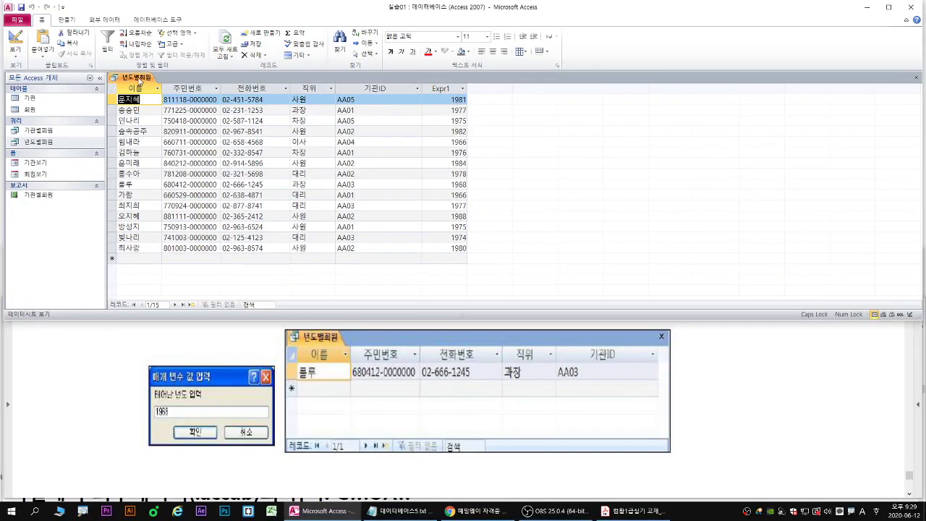
In Design view, set the birth-year expression's criterion to 1968 and exclude that column from the query output.
right_click(140, 77)
click(158, 120)
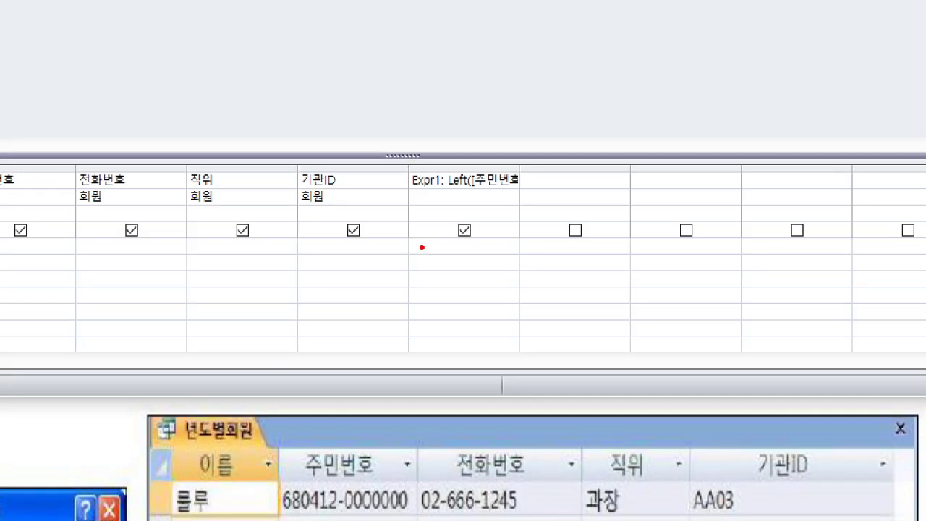
drag(421, 244, 461, 258)
drag(475, 220, 453, 237)
drag(455, 218, 477, 237)
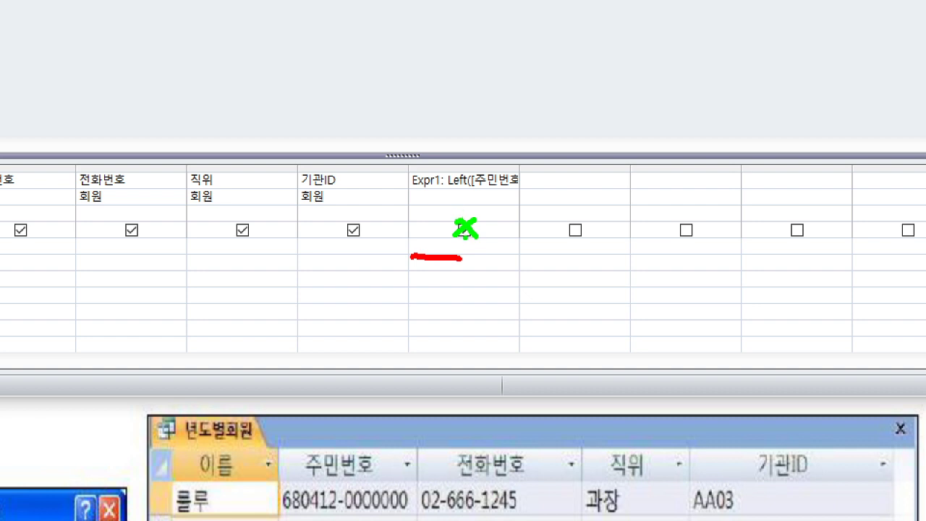
key(Escape)
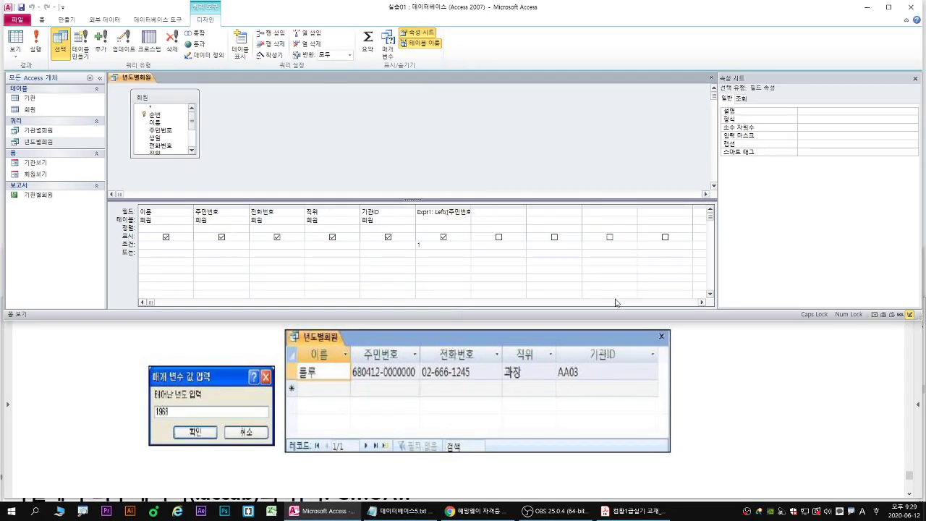
text(968)
click(444, 237)
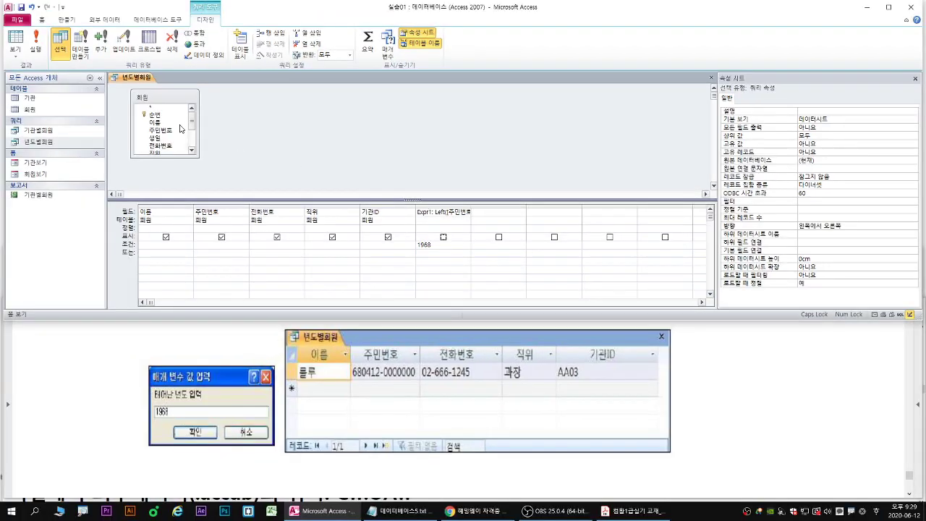
Save and close the 년도별회원 query, and reopen it to check the records filtered by birth year.
right_click(134, 81)
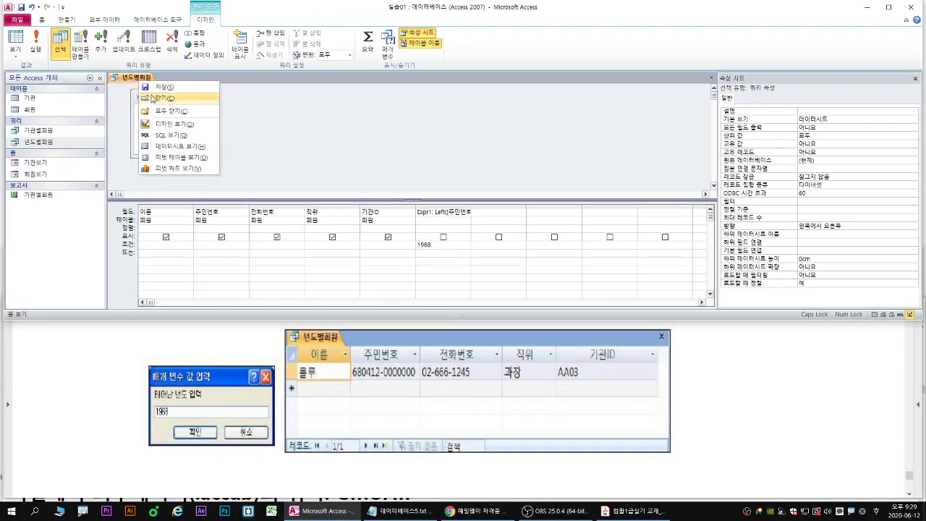
click(155, 98)
double_click(43, 142)
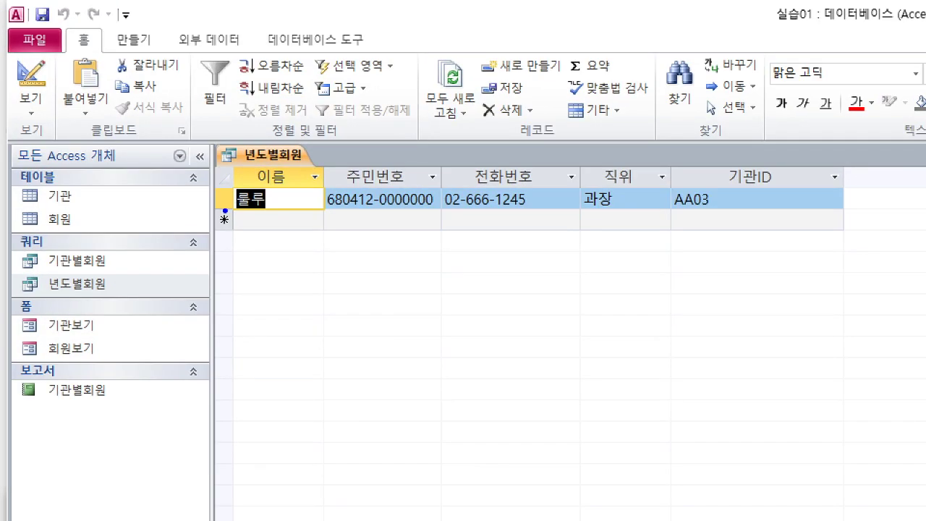
drag(225, 210, 779, 216)
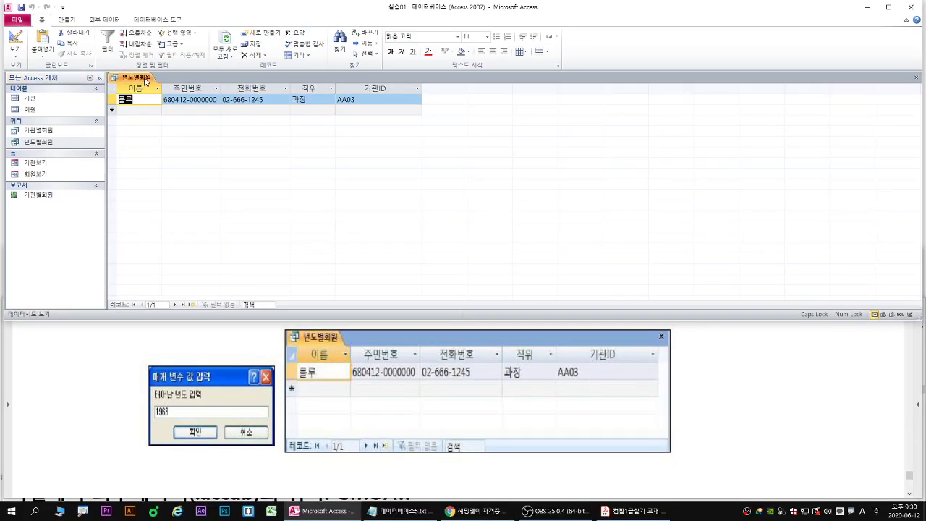
Return the 년도별회원 query to Design view and widen the birth-year expression column to show the full expression.
right_click(145, 81)
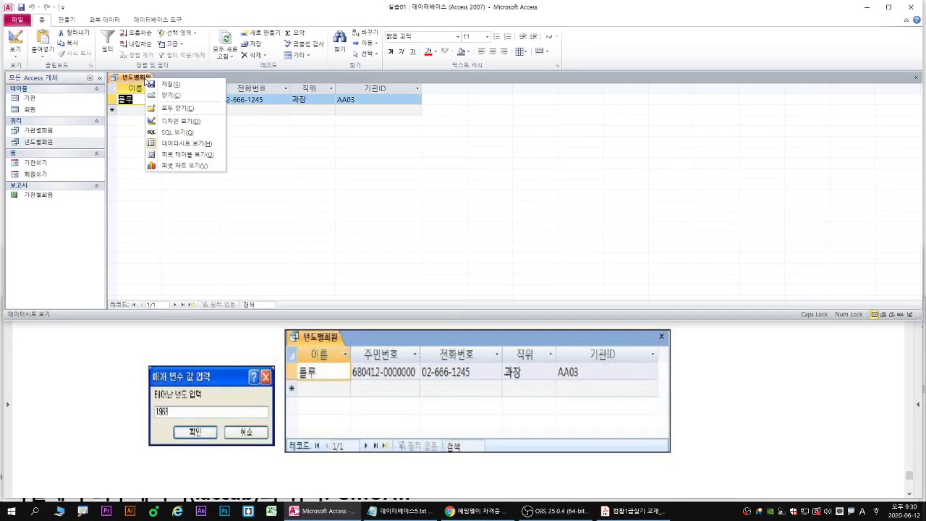
click(180, 120)
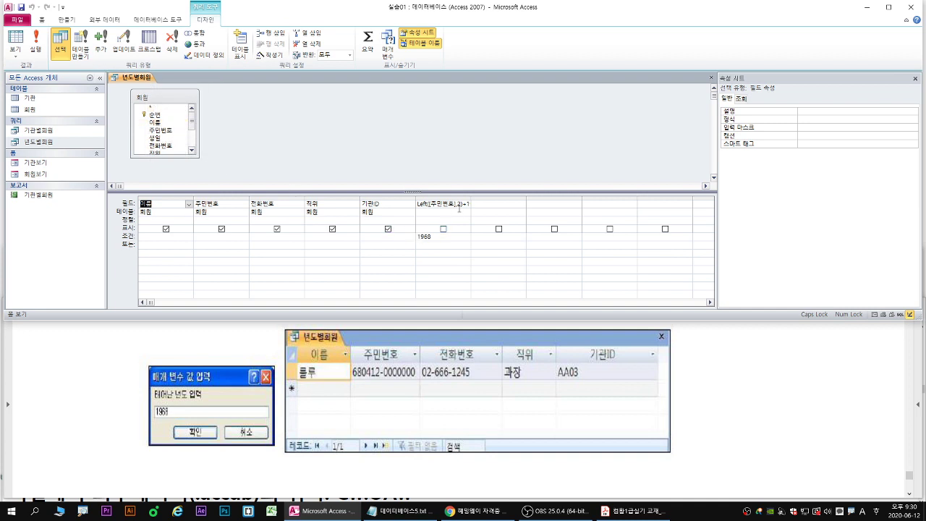
drag(471, 197, 502, 198)
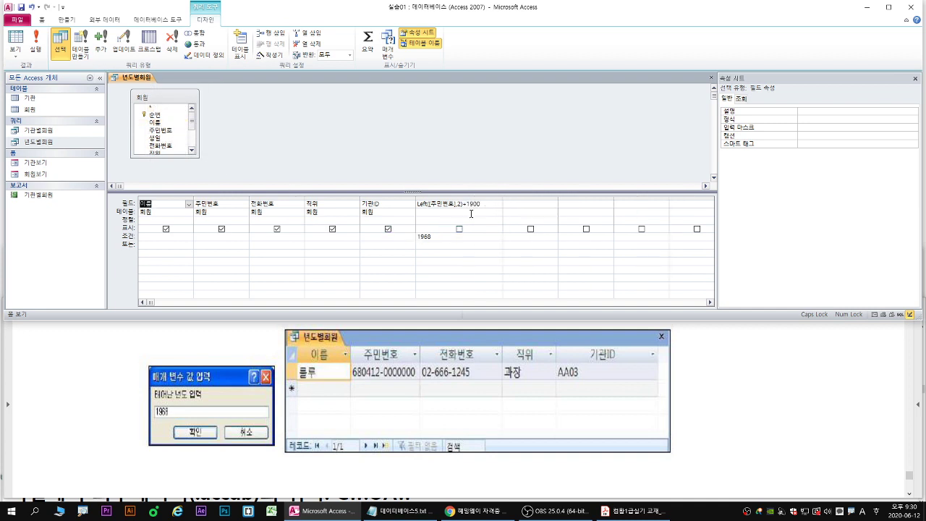
Switch to the 데이터베이스5.txt notes in Notepad and review the rule for writing a parameter query's prompt text in square brackets.
click(401, 511)
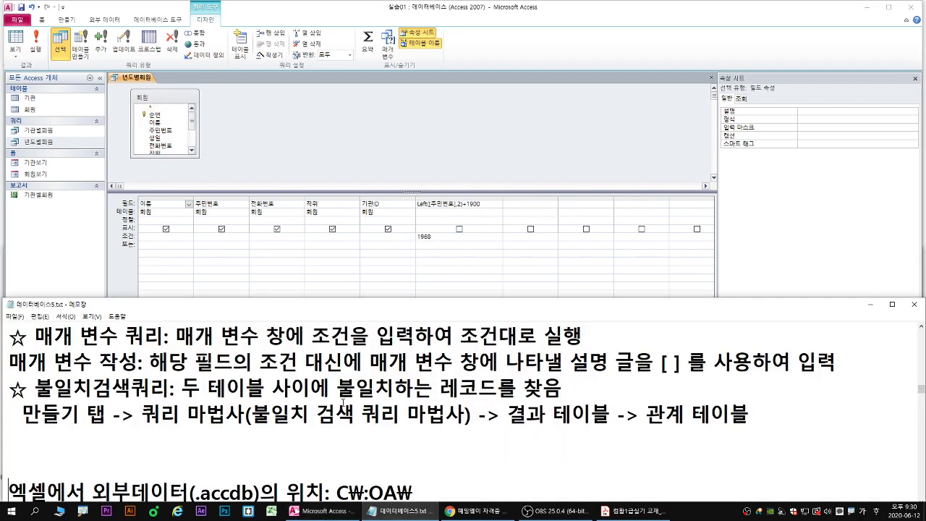
click(239, 457)
key(Down)
key(Down)
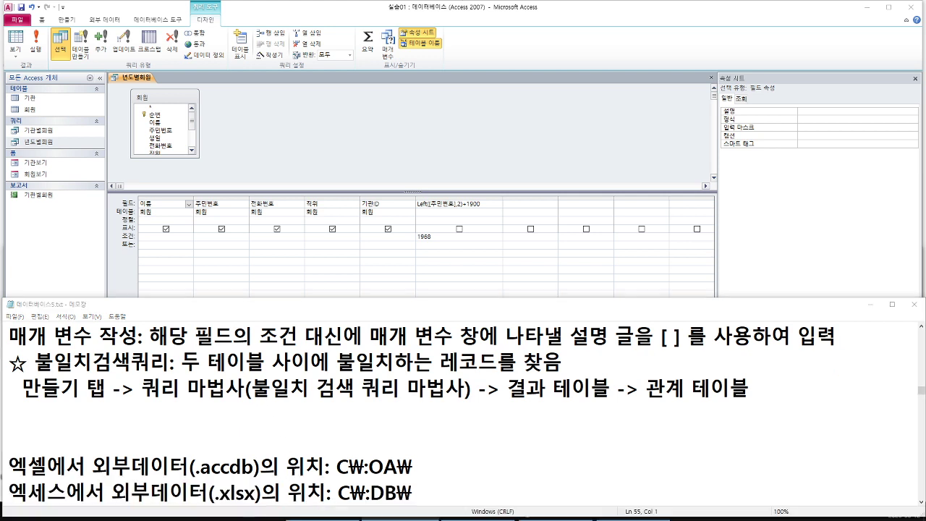
mouse_move(259, 350)
mouse_down()
mouse_move(425, 349)
mouse_move(364, 349)
mouse_up()
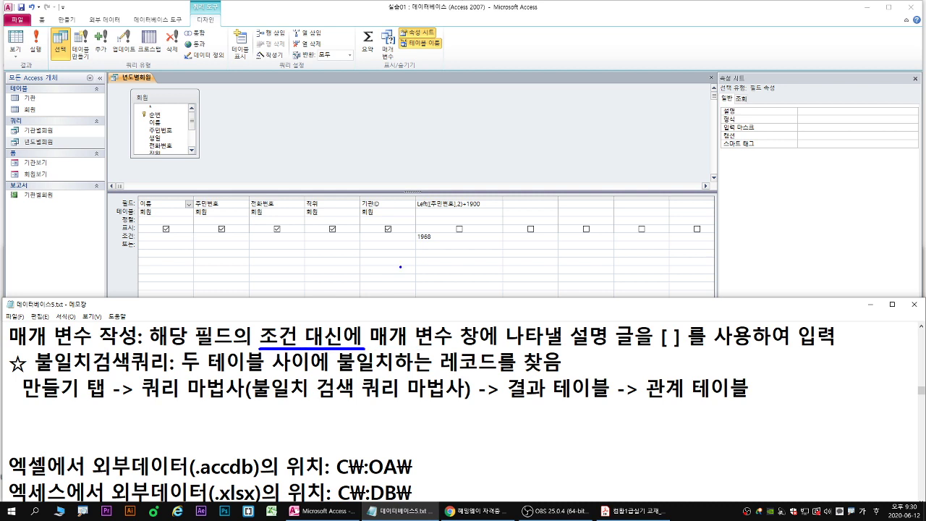
drag(413, 240, 438, 242)
drag(373, 348, 755, 348)
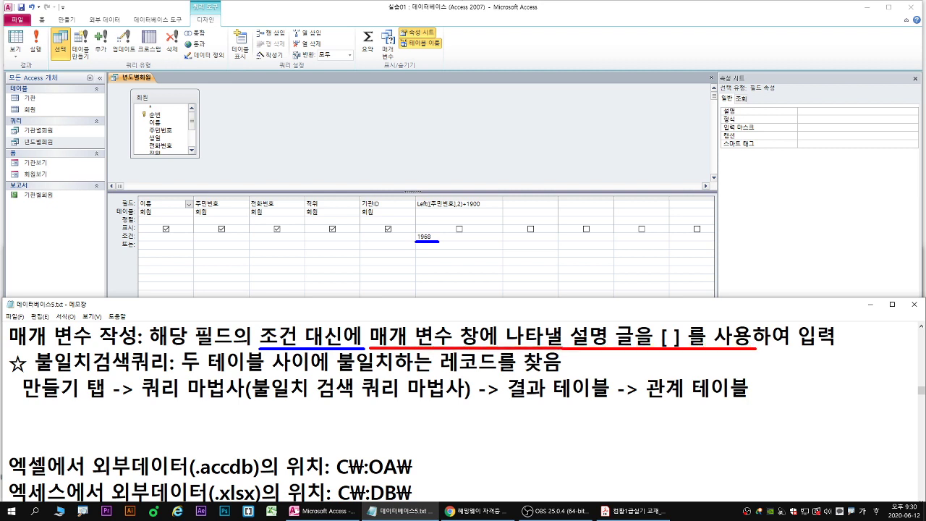
drag(473, 332, 476, 324)
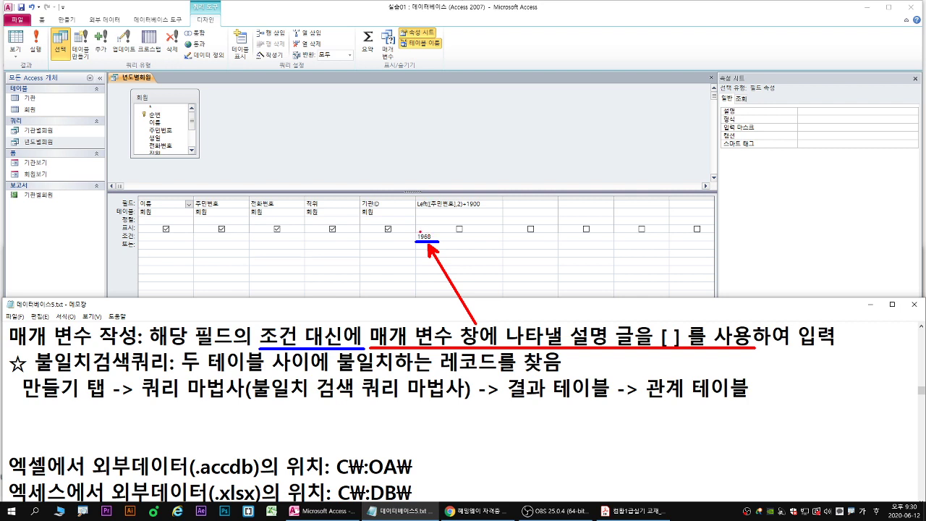
drag(421, 232, 434, 241)
key(Escape)
Replace the birth-year expression's criterion with the parameter prompt [태어난 년도 입력].
click(442, 238)
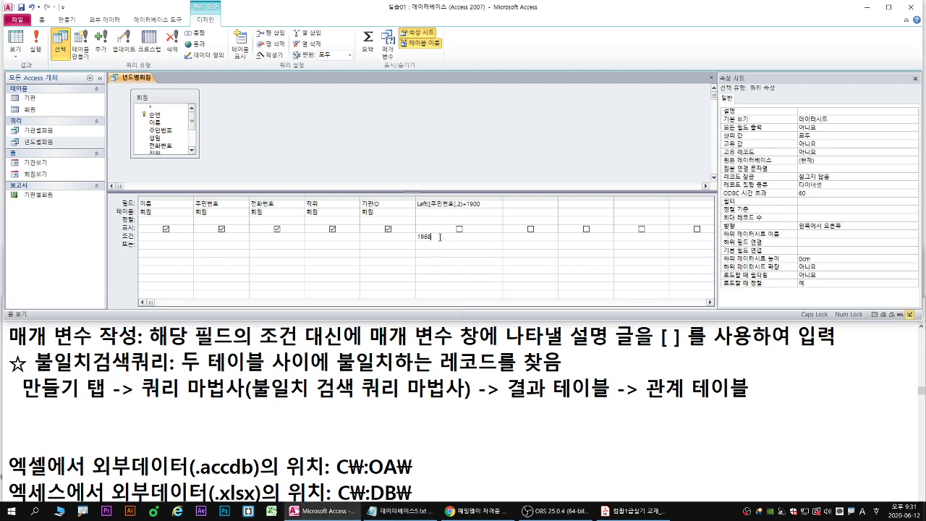
drag(442, 237, 389, 236)
key(Delete)
text([태어난 년도 입력])
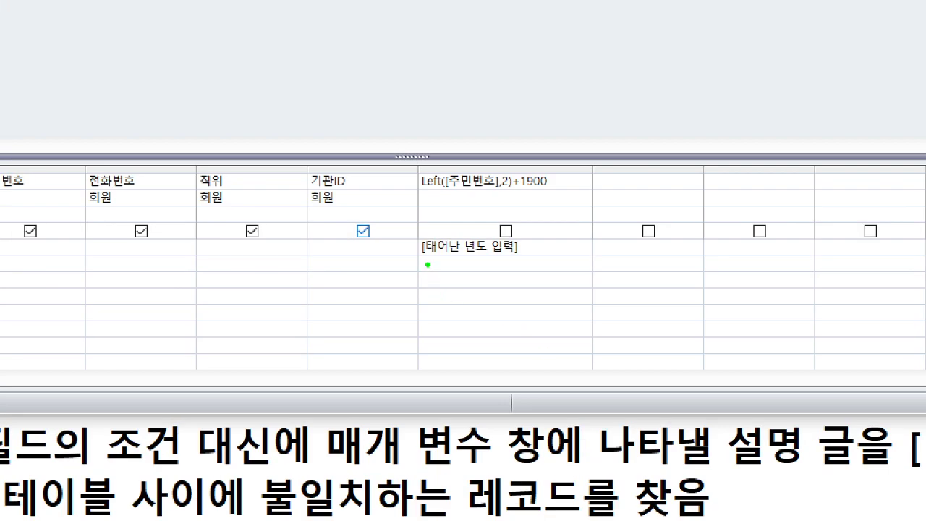
drag(427, 261, 512, 260)
drag(453, 194, 493, 194)
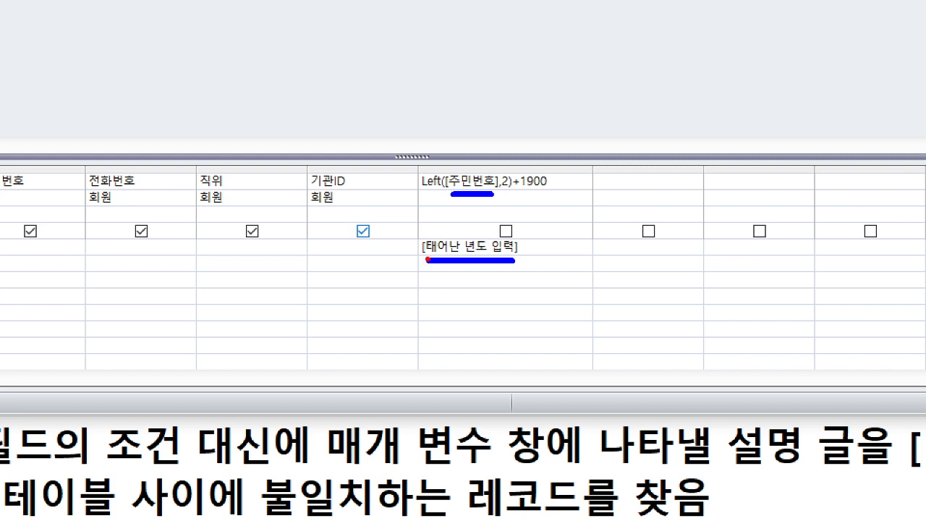
drag(427, 259, 515, 258)
key(Escape)
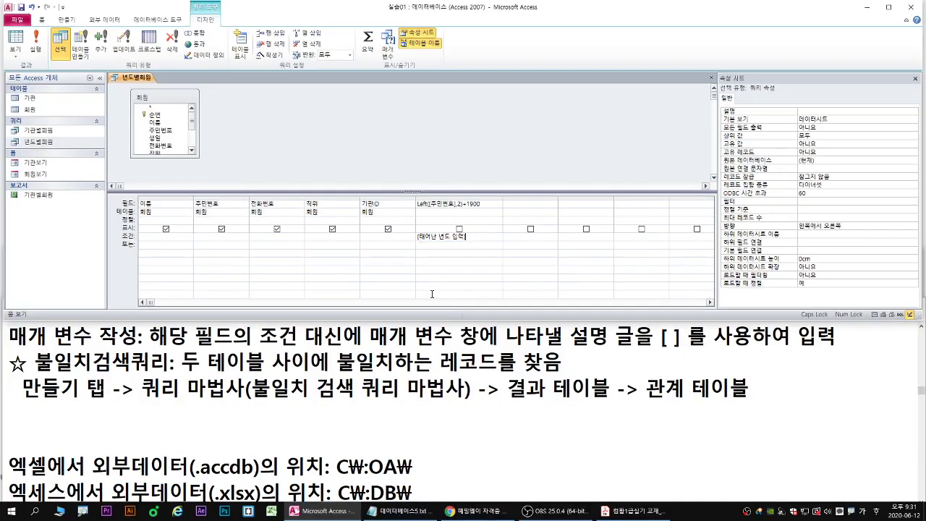
drag(253, 351, 846, 350)
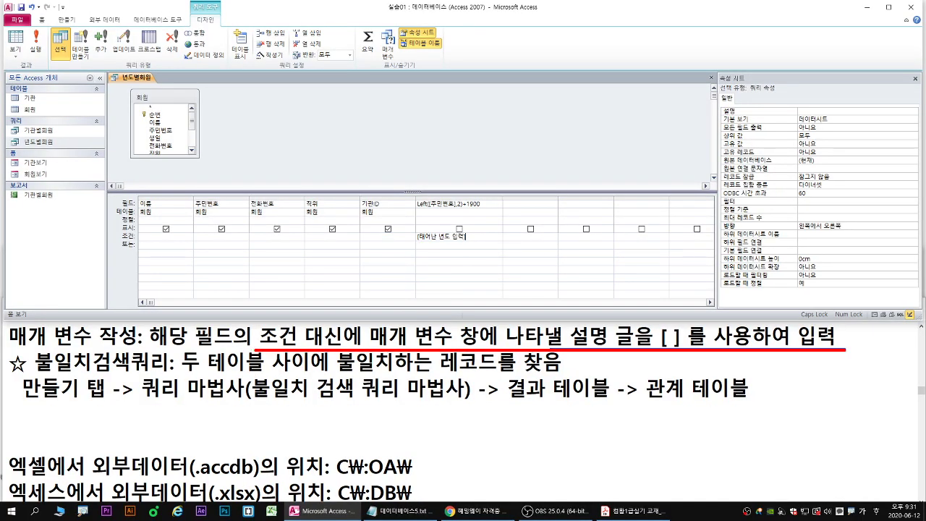
drag(432, 241, 416, 323)
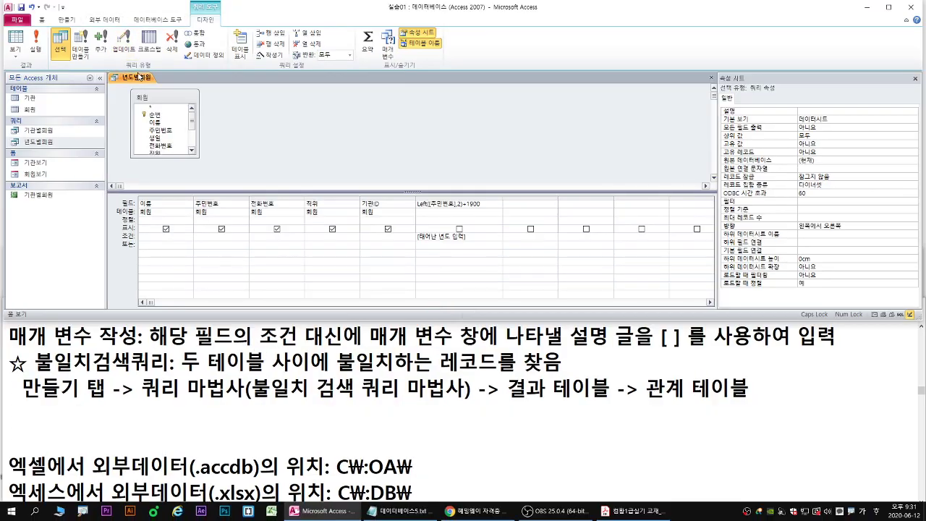
Save and close the 년도별회원 query, and test-run it with 1968 as the 태어난 년도 입력 parameter.
right_click(141, 78)
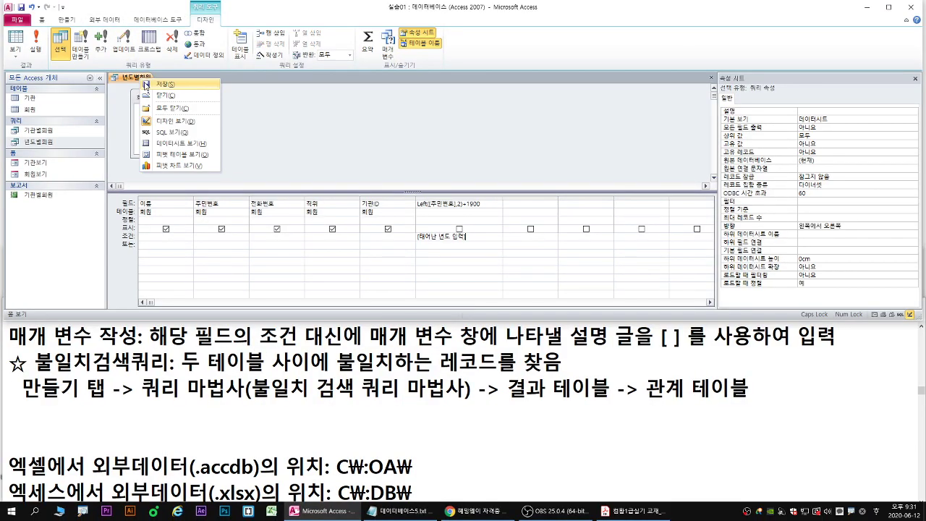
click(162, 96)
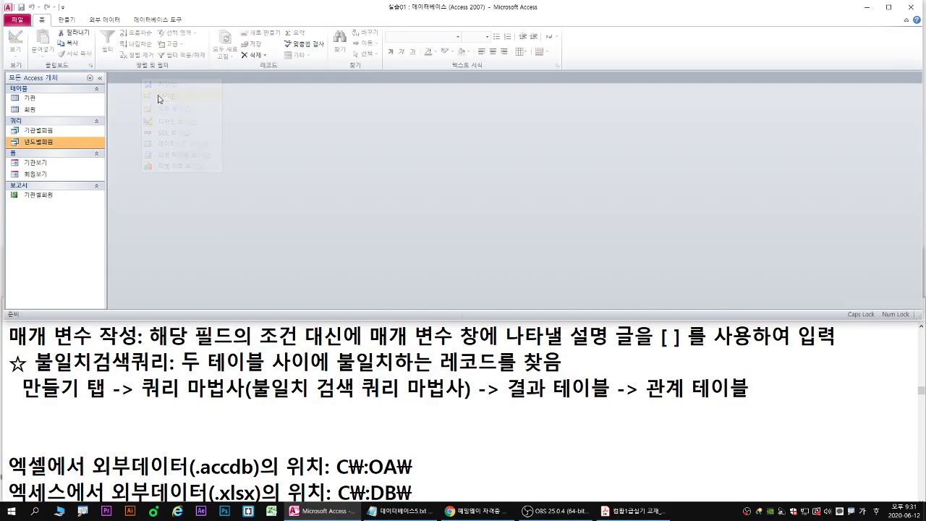
click(47, 145)
double_click(48, 145)
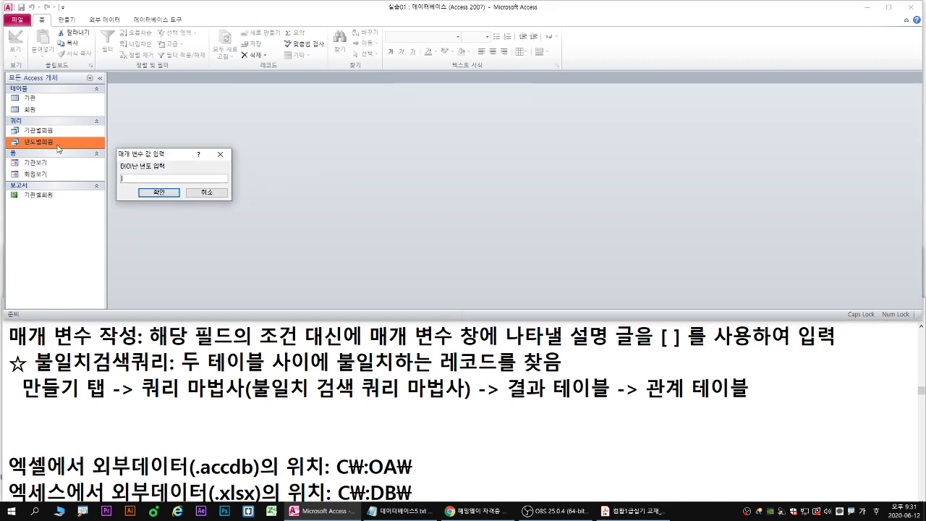
drag(160, 154, 226, 151)
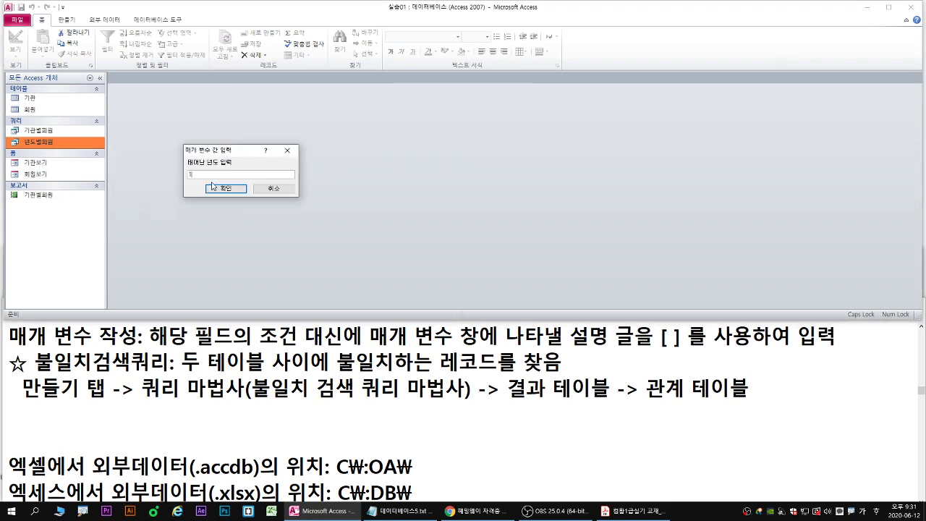
text(1968)
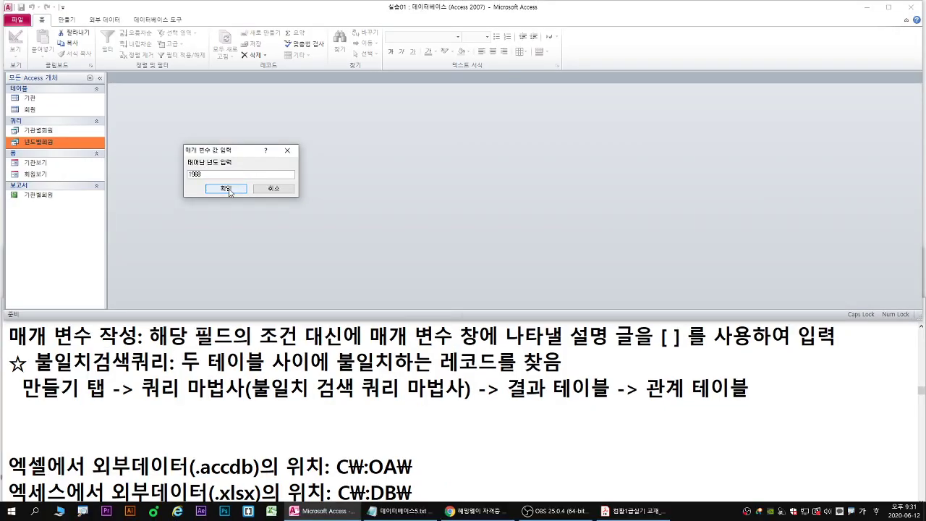
click(312, 205)
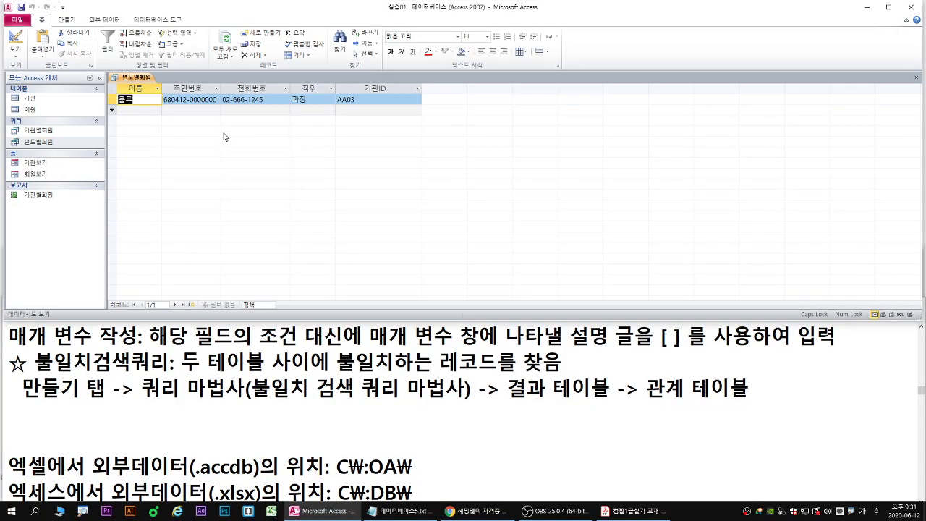
right_click(132, 77)
click(163, 94)
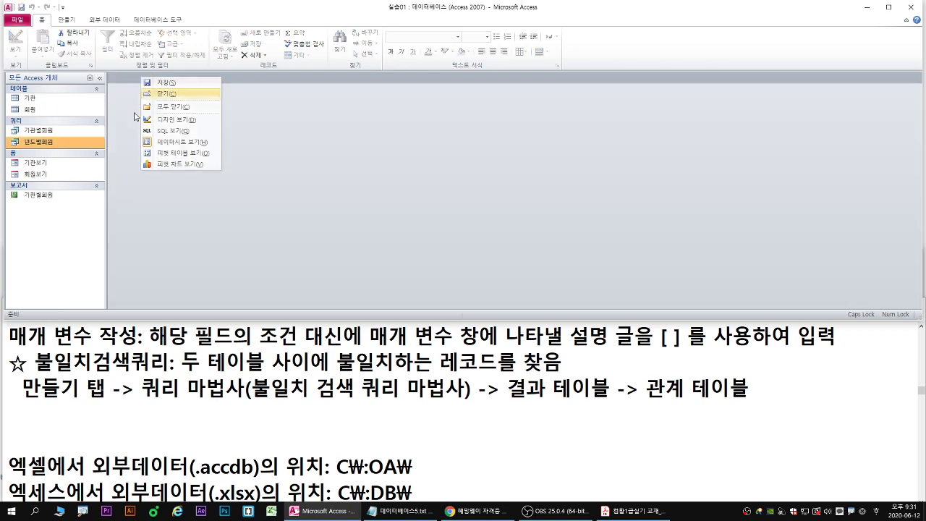
Run the 년도별회원 query with 1978 as the parameter value, check the filtered record, and close the datasheet.
double_click(43, 148)
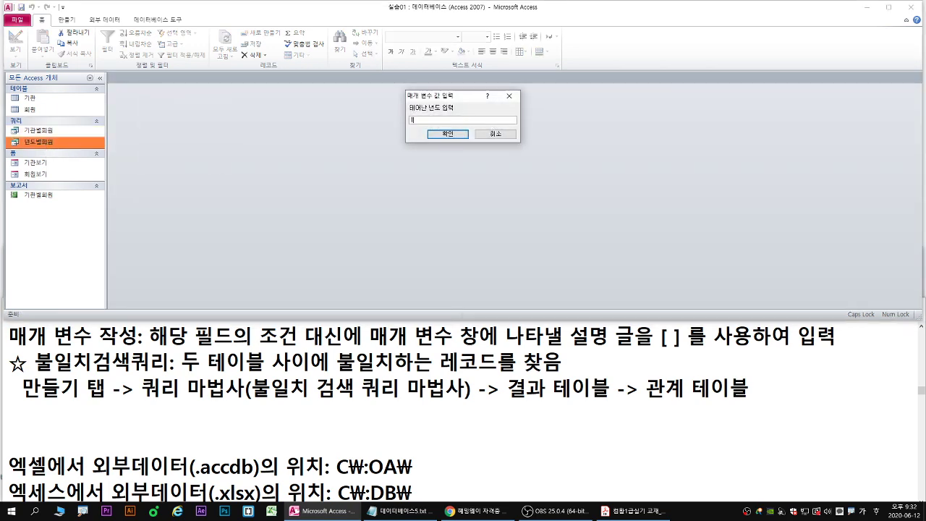
text(1978)
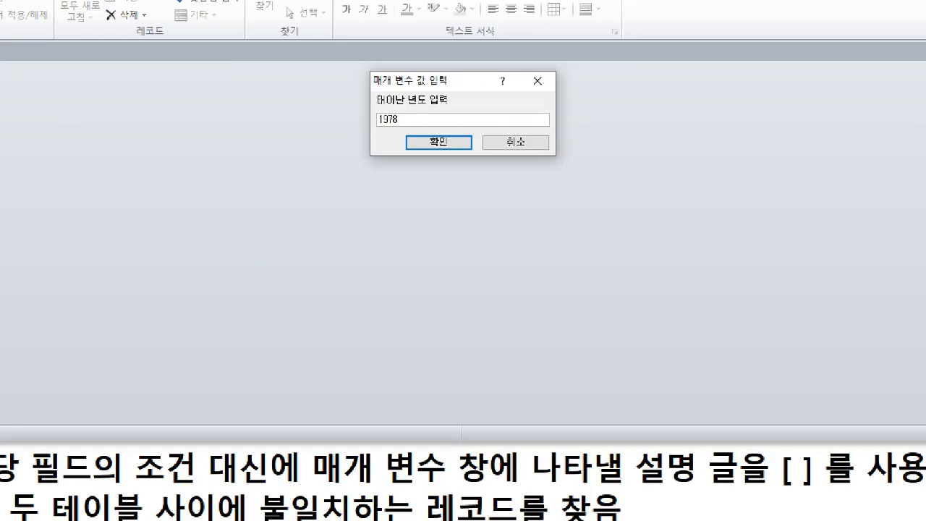
drag(409, 124, 424, 124)
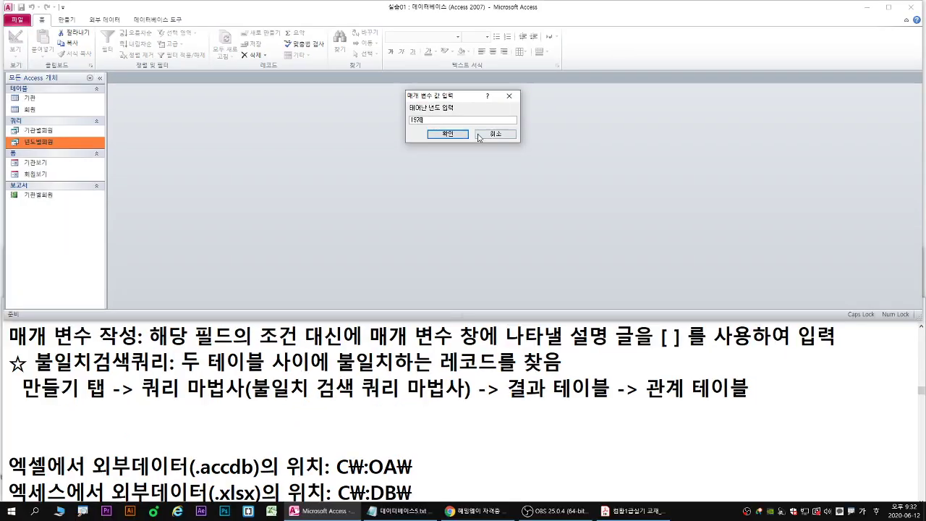
click(437, 143)
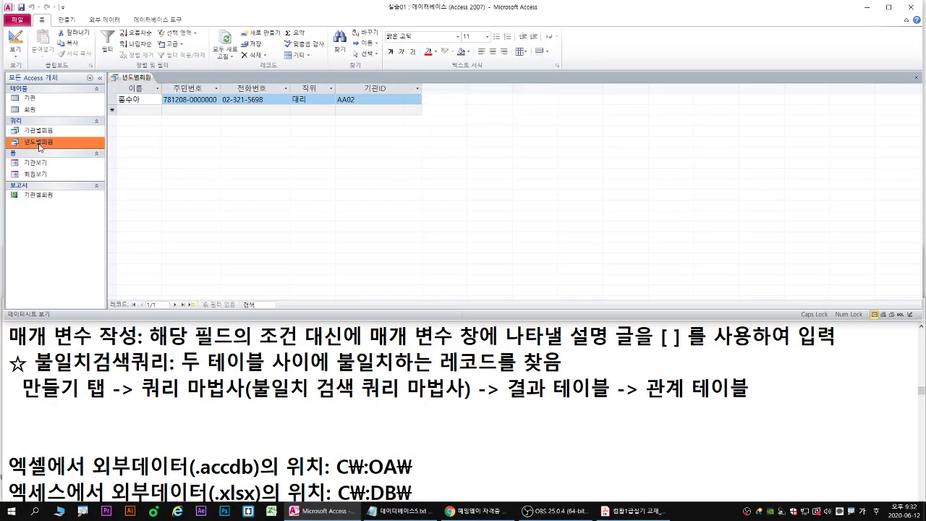
right_click(142, 77)
click(158, 92)
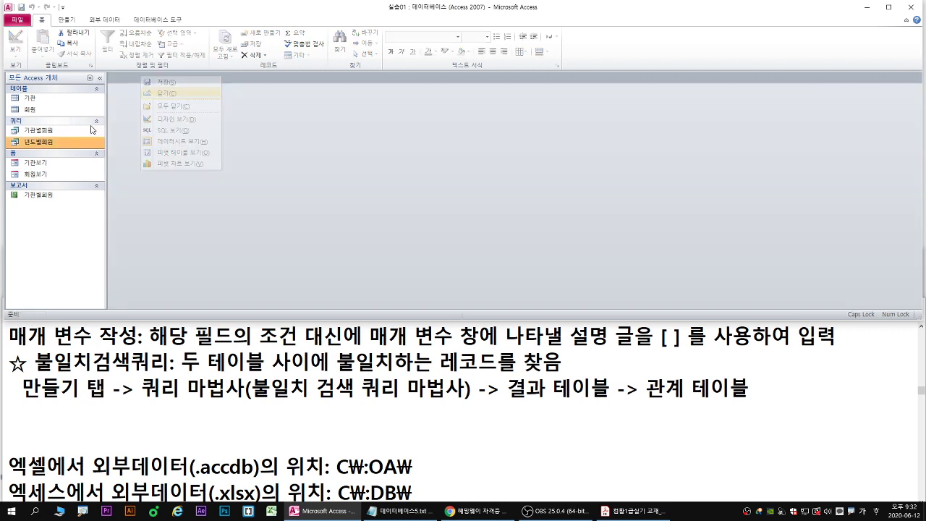
Run the 년도별회원 query with 1981 as the parameter value, check the filtered record, and close the datasheet.
double_click(39, 141)
click(433, 119)
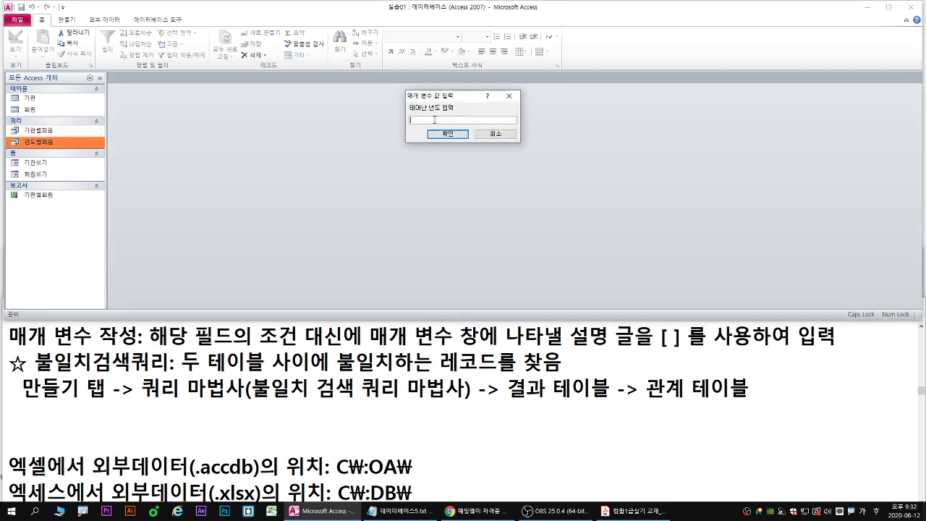
text(1981)
key(Return)
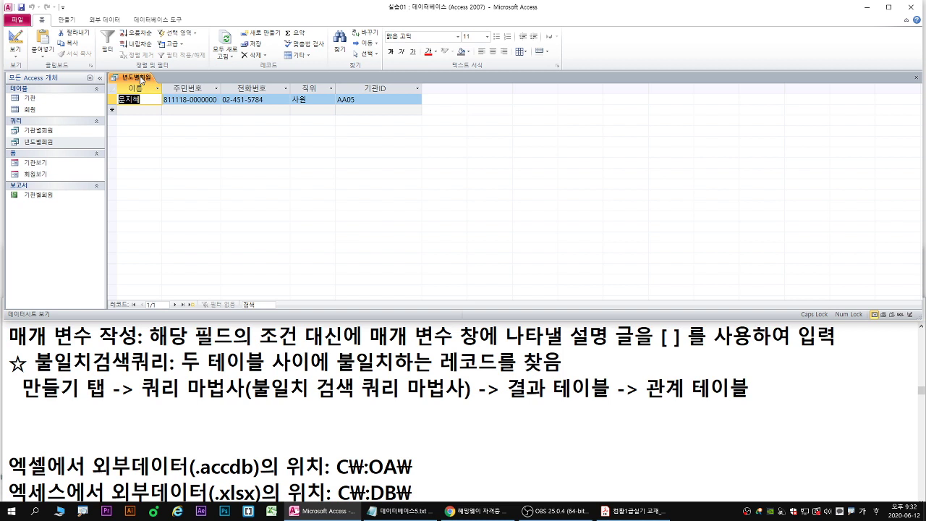
right_click(141, 81)
click(146, 96)
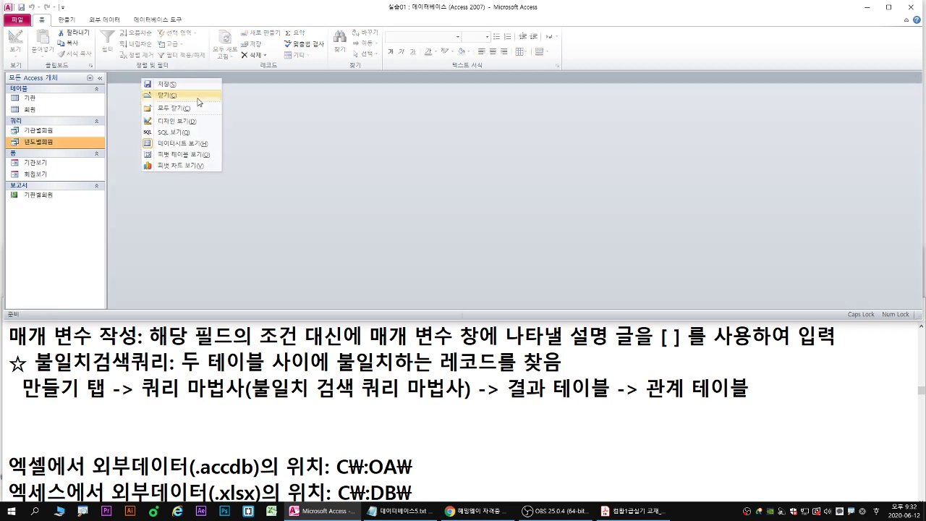
Switch to the textbook PDF in Acrobat Reader and read the 기관별직위별인원수 crosstab query exercise on page 226.
click(631, 511)
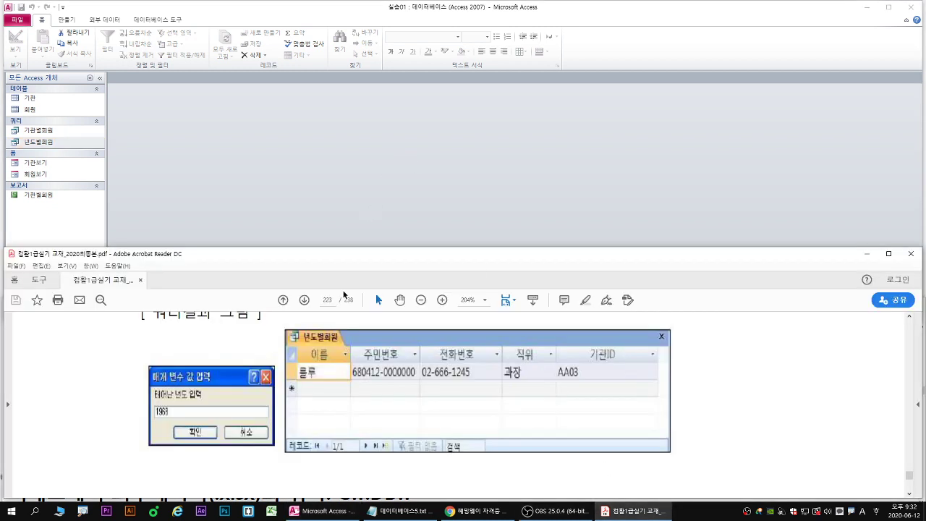
click(304, 300)
click(305, 300)
click(304, 300)
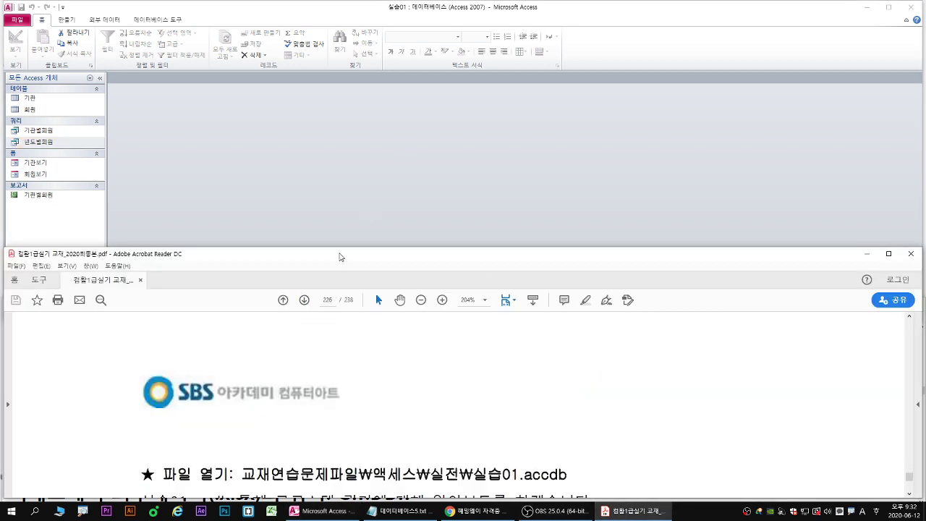
scroll(338, 329, down, 1)
key(alt+Tab)
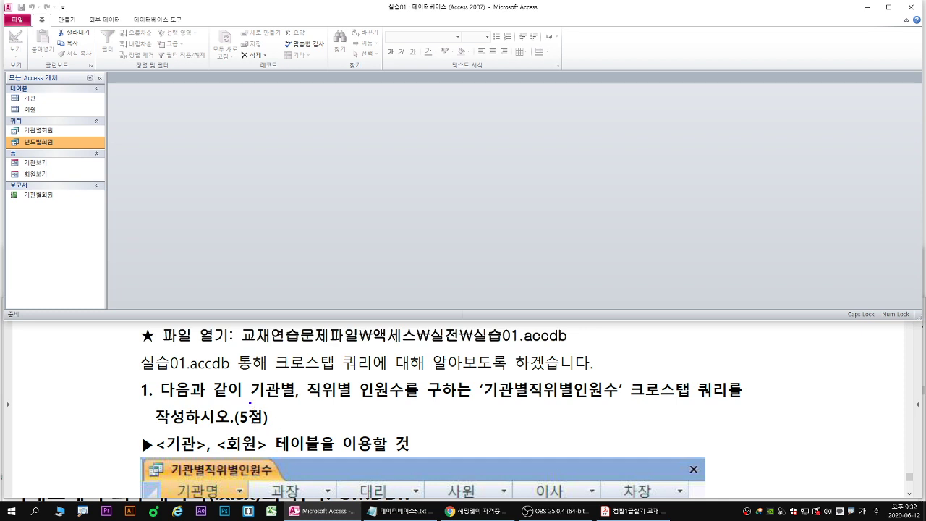
drag(248, 402, 404, 403)
drag(479, 403, 740, 402)
key(Escape)
Start the Crosstab Query Wizard for a new query.
click(75, 19)
drag(67, 22, 60, 44)
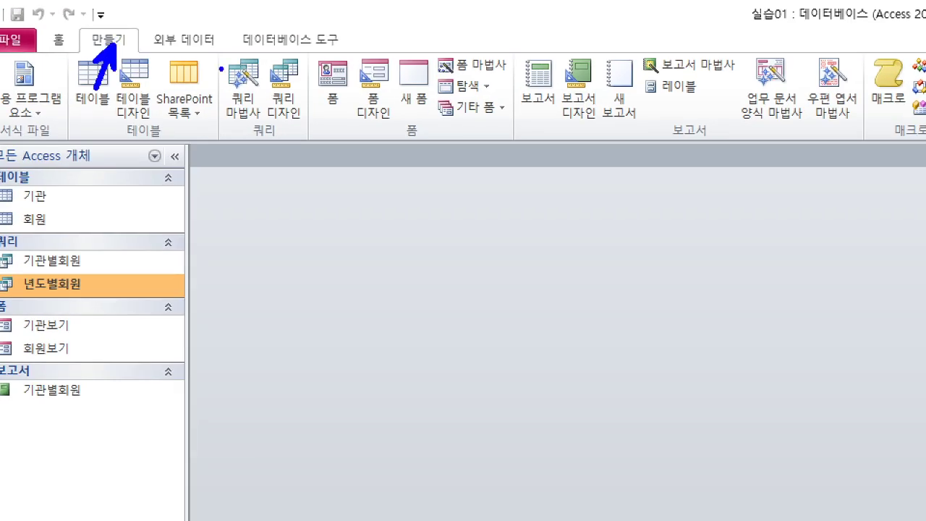
mouse_move(168, 112)
mouse_down()
mouse_move(223, 67)
mouse_move(263, 128)
mouse_up()
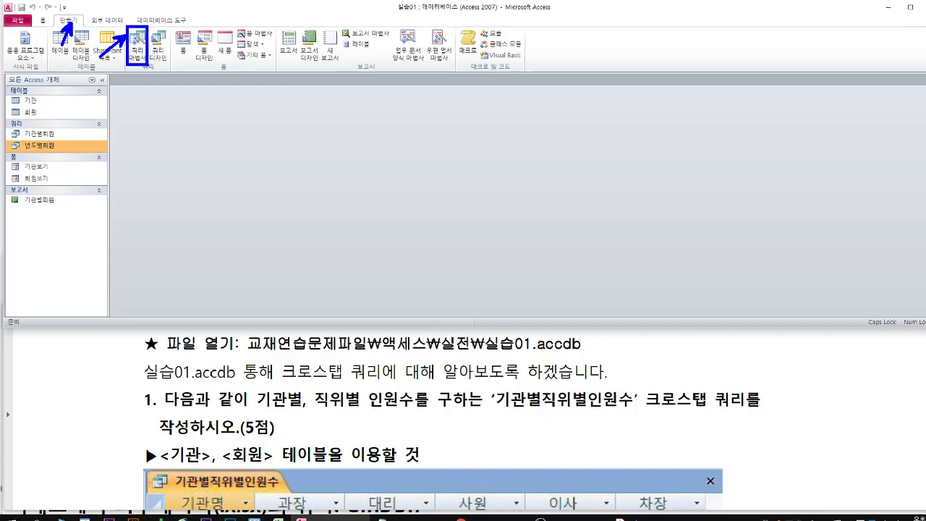
key(Escape)
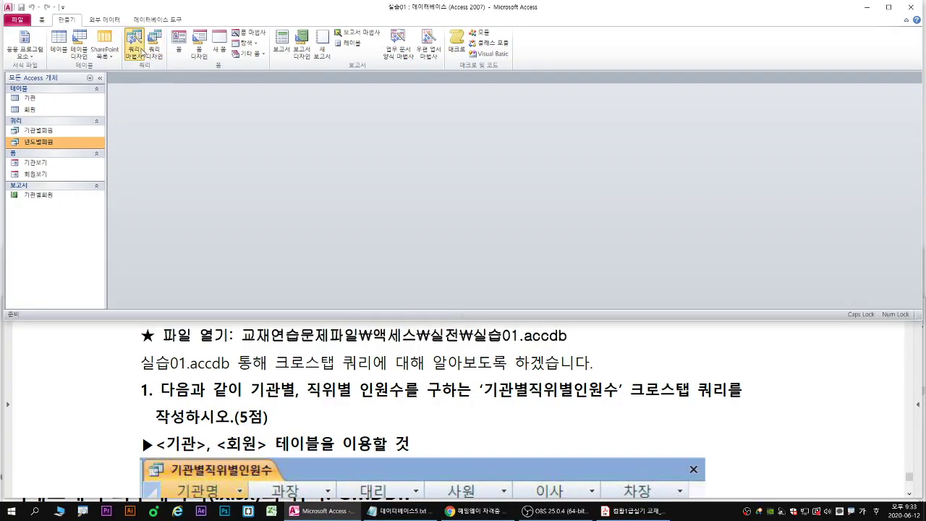
click(244, 87)
click(501, 101)
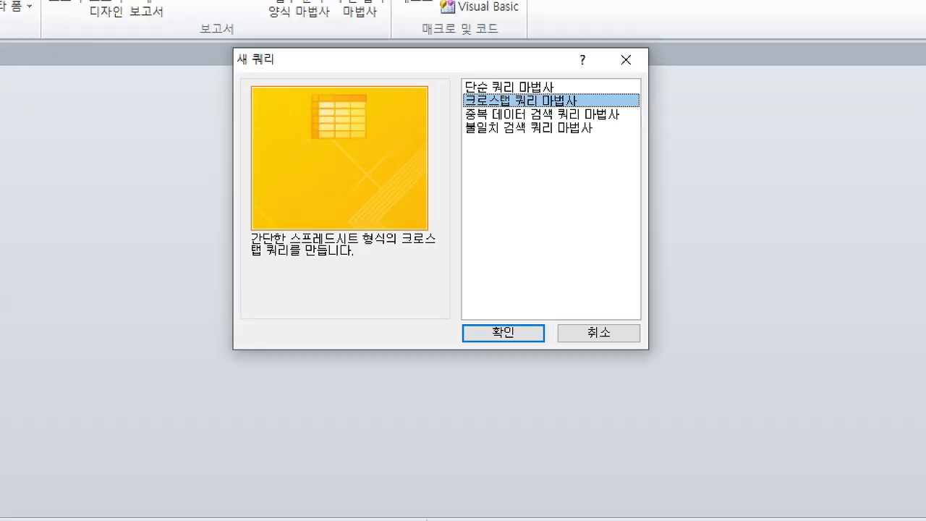
drag(484, 108, 471, 109)
drag(501, 338, 477, 379)
key(Escape)
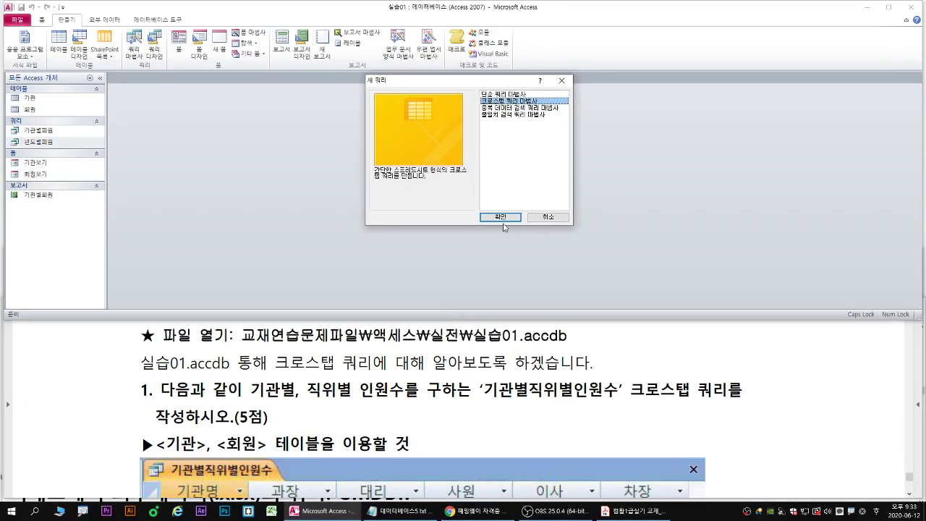
click(500, 217)
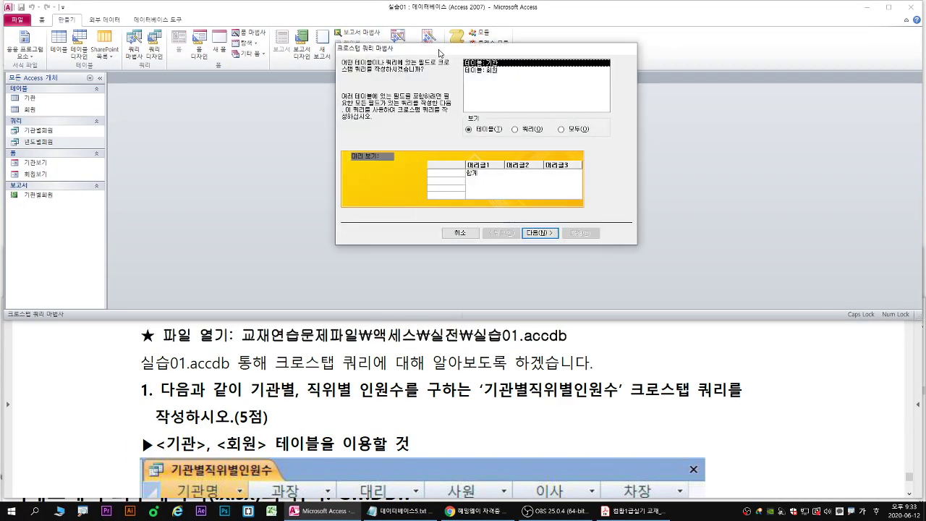
Try choosing the 기관 and 회원 tables as the crosstab wizard's data source.
drag(435, 50, 311, 87)
drag(163, 454, 258, 455)
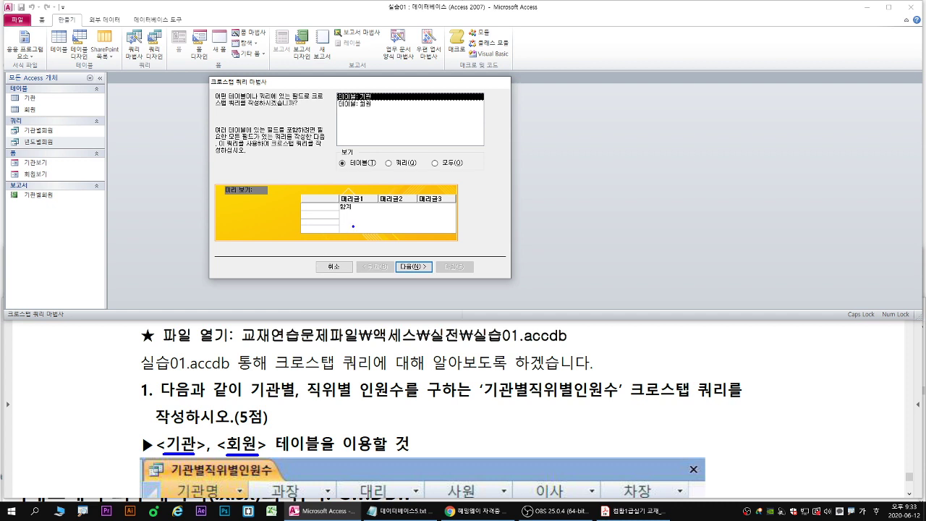
key(Escape)
click(367, 104)
click(365, 96)
click(365, 104)
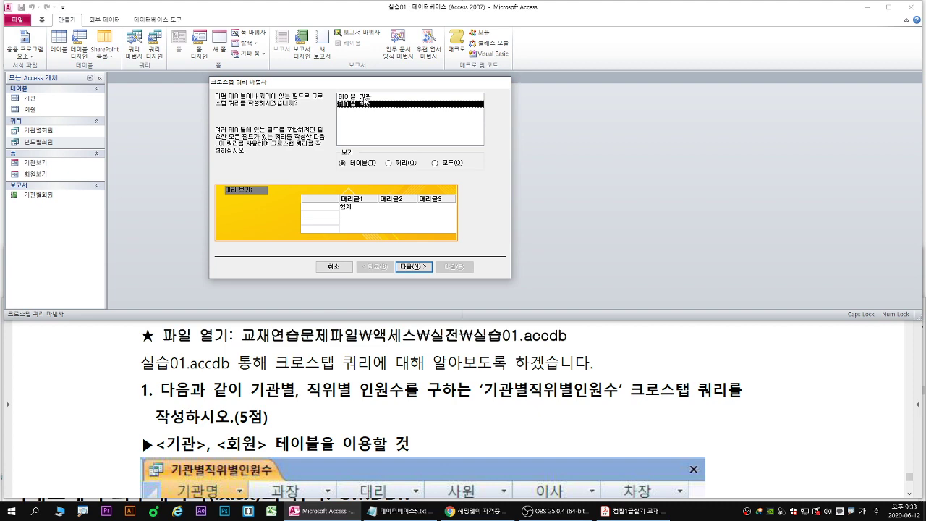
click(365, 96)
click(365, 105)
click(365, 96)
click(365, 105)
Read the wizard's note on including fields from several tables and examine its table and query source options.
key(ctrl+1)
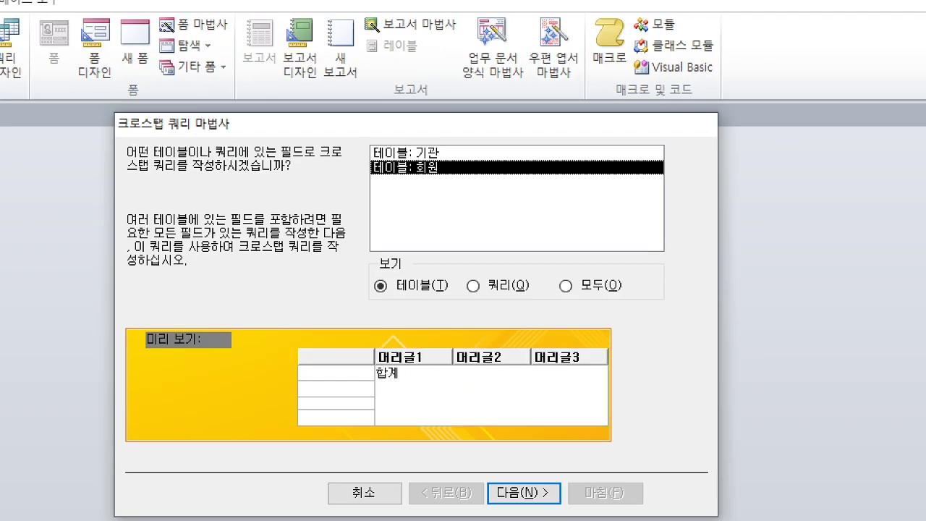
click(304, 66)
key(g)
mouse_move(120, 204)
mouse_down()
mouse_move(364, 290)
mouse_move(358, 275)
mouse_up()
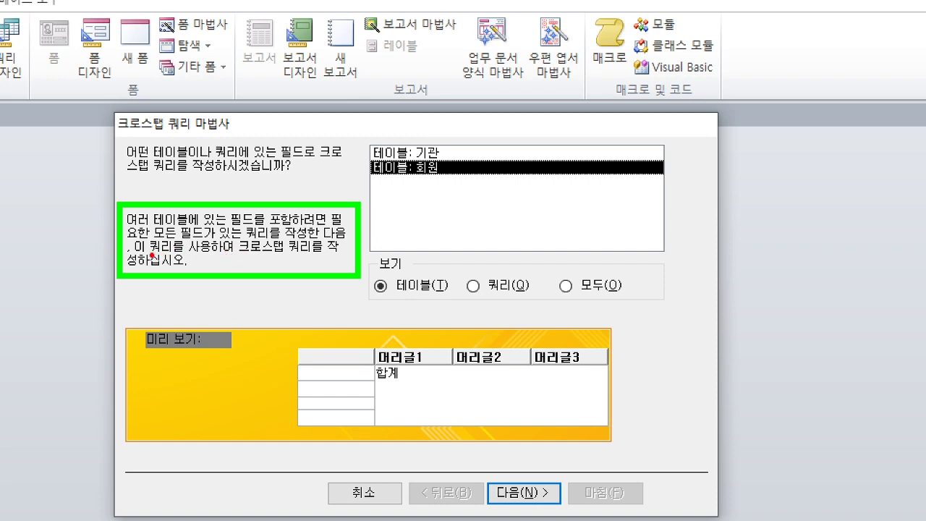
drag(148, 254, 217, 255)
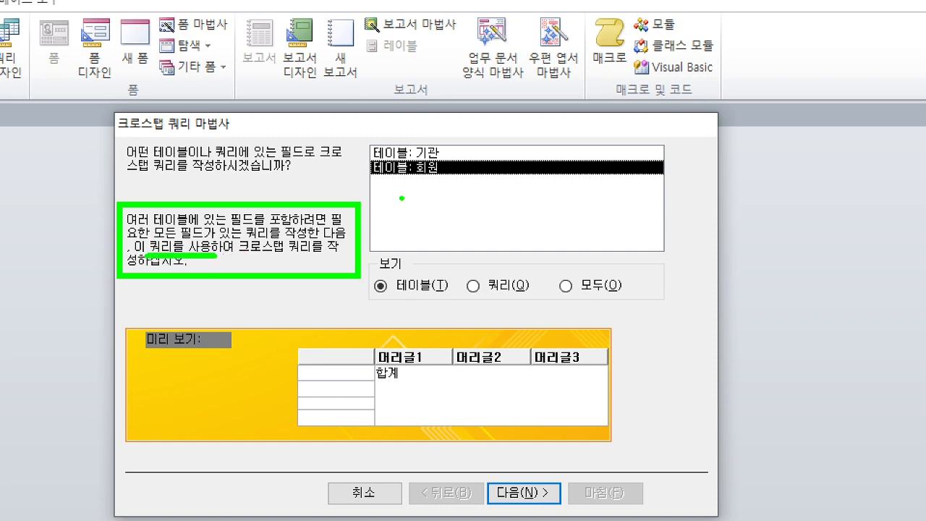
mouse_move(435, 149)
mouse_down()
mouse_move(449, 157)
mouse_move(436, 172)
mouse_up()
click(438, 178)
drag(464, 309, 486, 309)
mouse_move(434, 172)
mouse_down()
mouse_move(422, 174)
mouse_move(426, 146)
mouse_move(441, 166)
mouse_up()
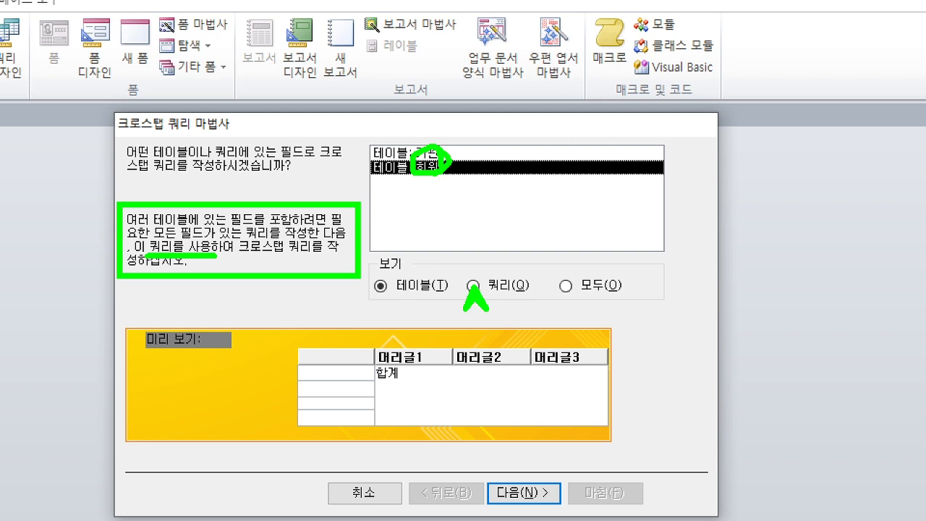
drag(268, 94, 163, 175)
drag(165, 107, 250, 180)
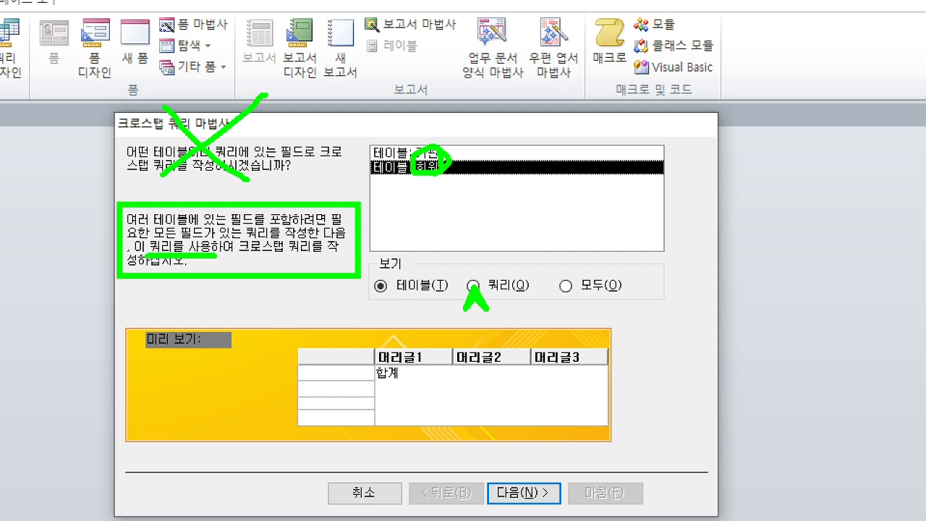
key(e)
key(r)
drag(372, 173, 441, 182)
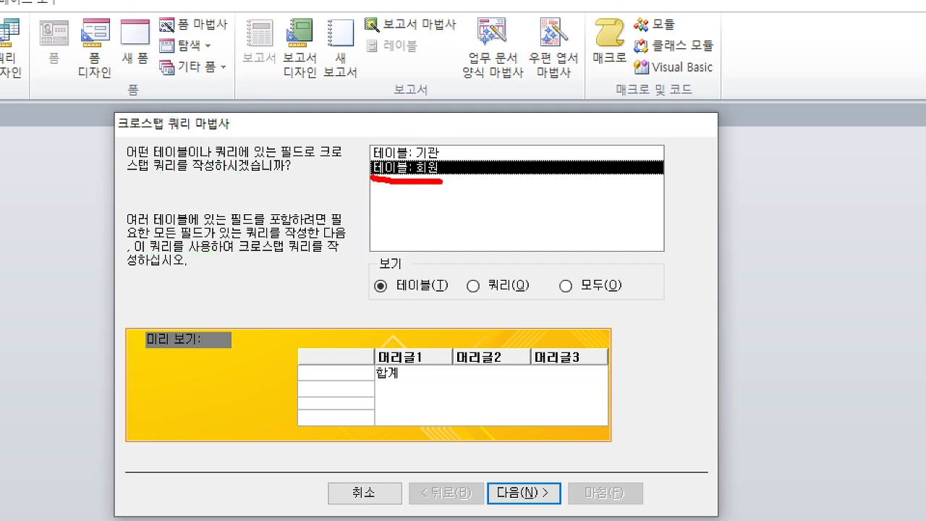
List the saved queries as the wizard's source, recheck the required tables in the textbook PDF, and cancel the wizard.
key(Escape)
click(381, 106)
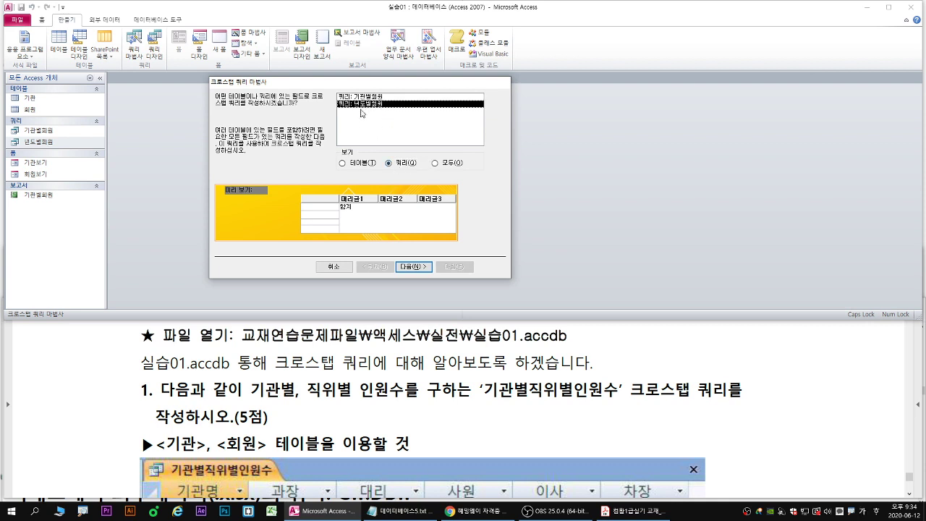
click(407, 340)
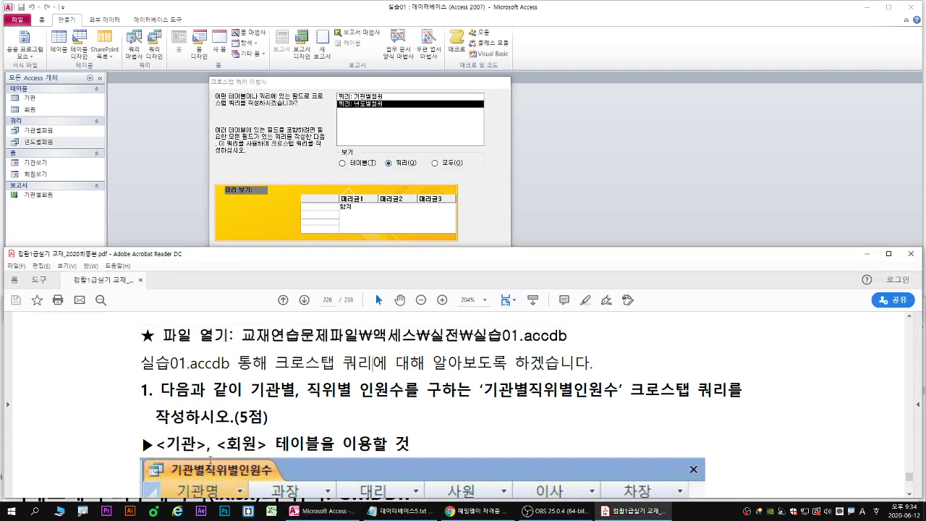
key(ctrl+2)
drag(166, 457, 259, 456)
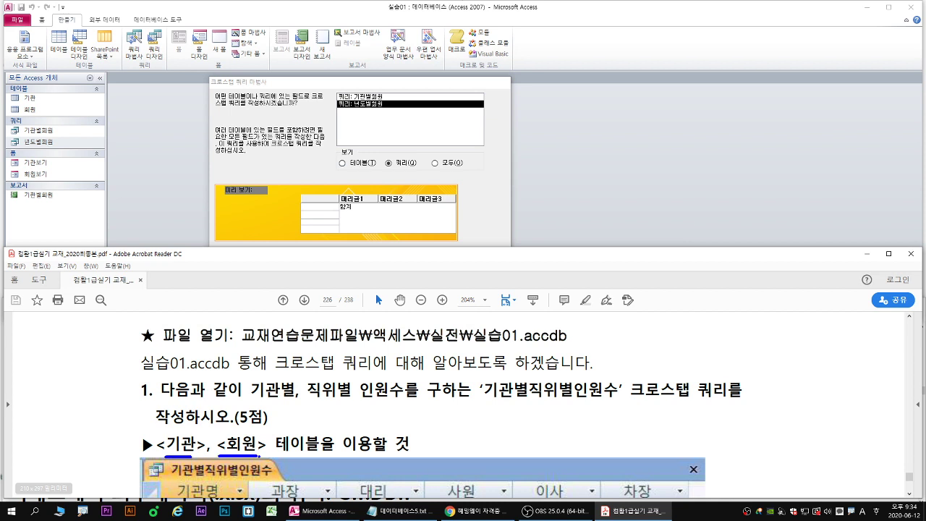
key(Escape)
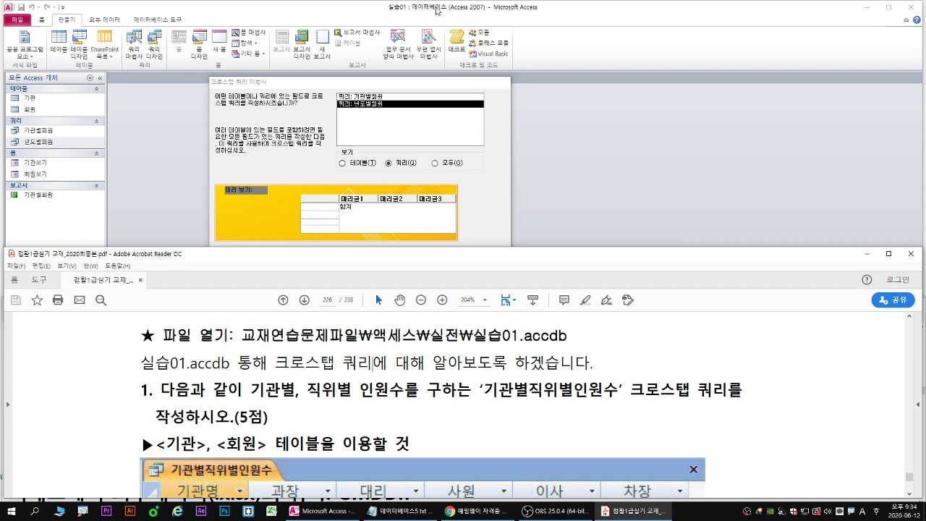
key(alt+Tab)
click(333, 267)
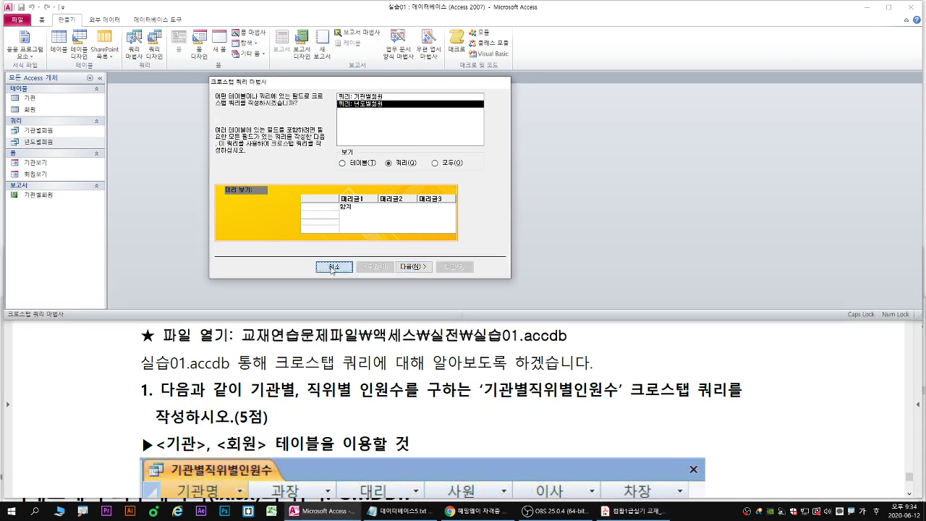
Read the textbook PDF's instructions for a crosstab query using two objects, and return to Access.
click(477, 348)
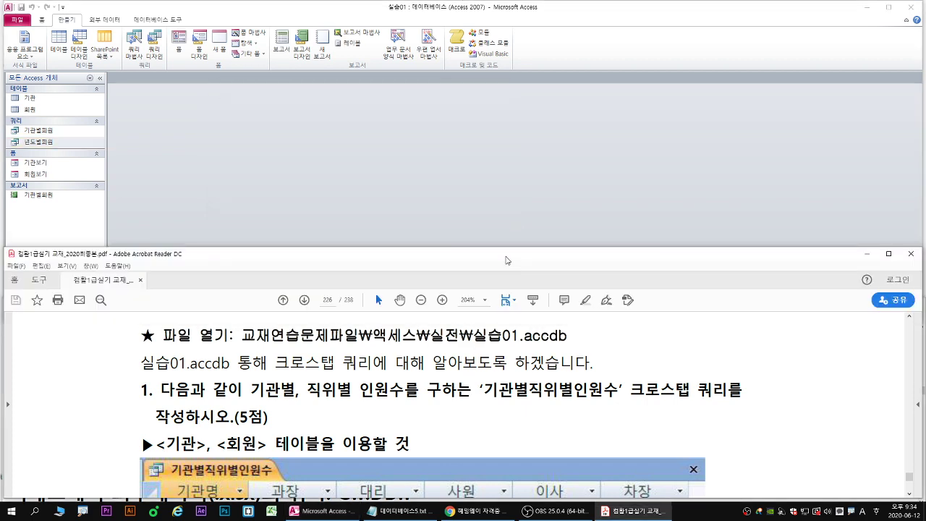
double_click(503, 256)
scroll(330, 397, down, 3)
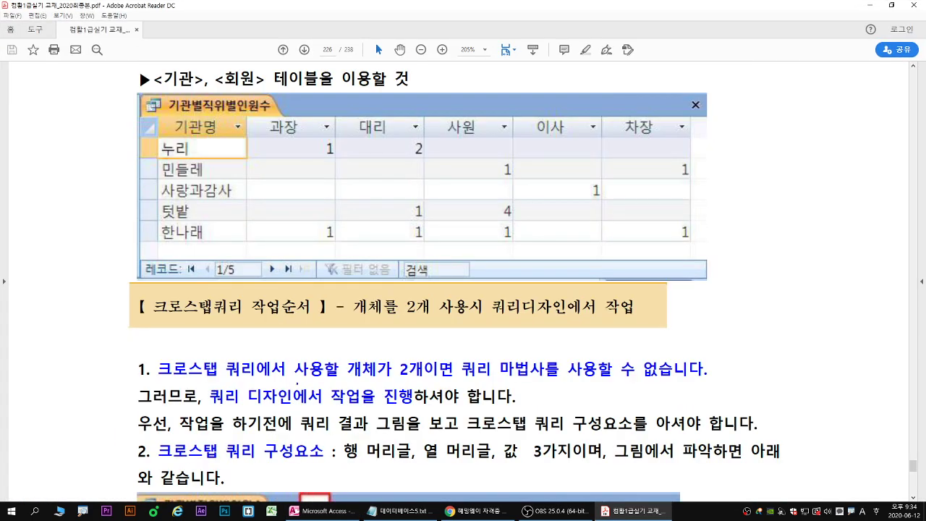
drag(161, 379, 747, 378)
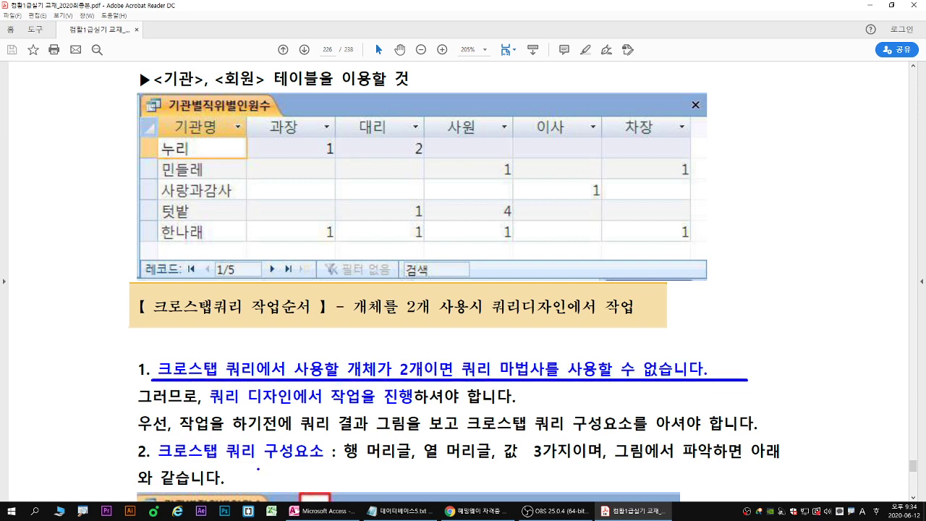
key(Escape)
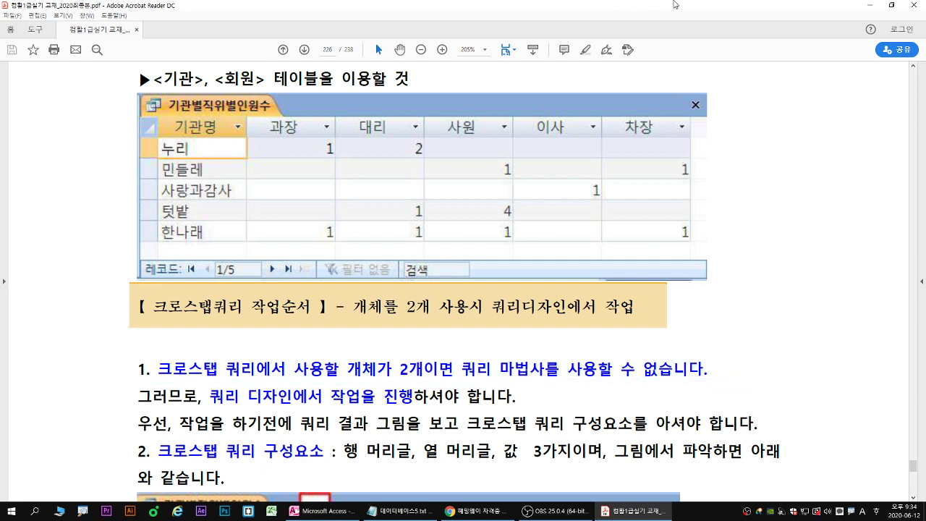
double_click(636, 9)
scroll(377, 357, up, 2)
click(311, 217)
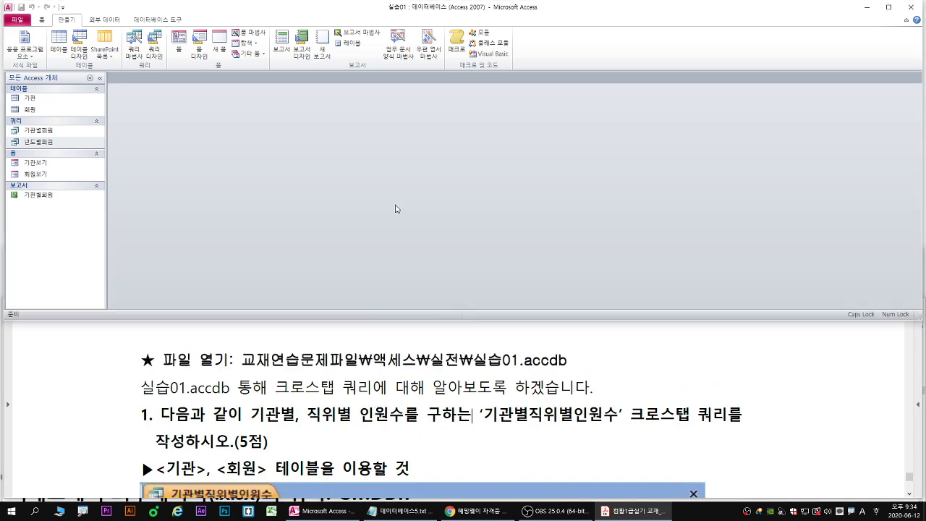
Create a new query in Design view.
key(ctrl+1)
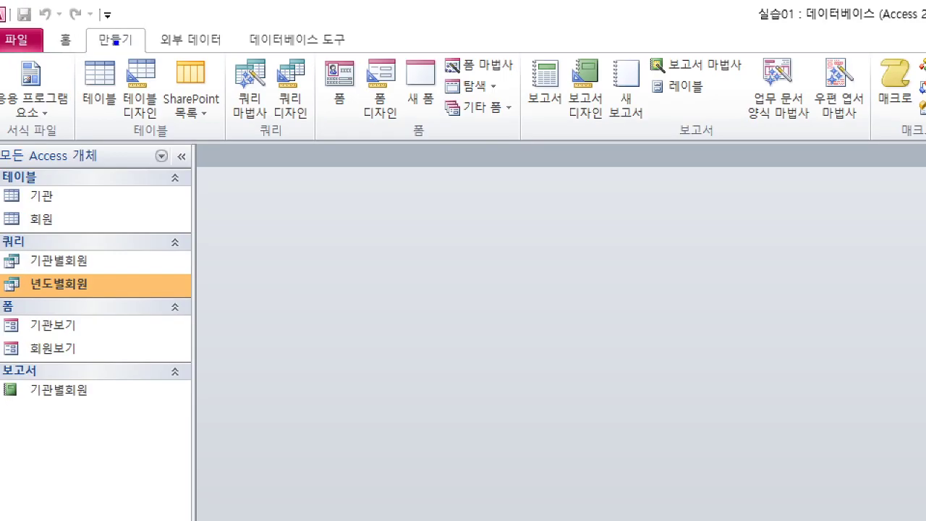
click(115, 45)
drag(113, 47, 109, 69)
drag(288, 123, 288, 149)
mouse_move(269, 55)
mouse_down()
mouse_move(308, 130)
mouse_move(318, 127)
mouse_up()
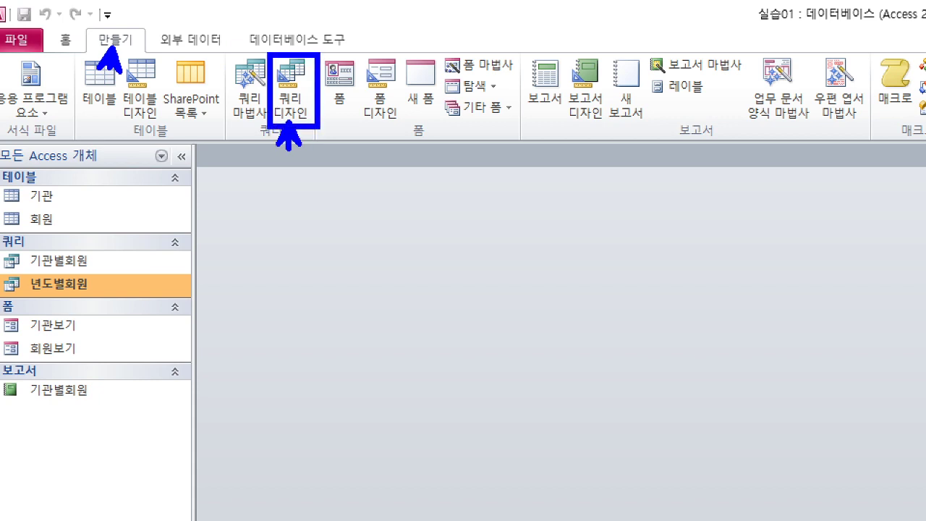
key(Escape)
click(154, 50)
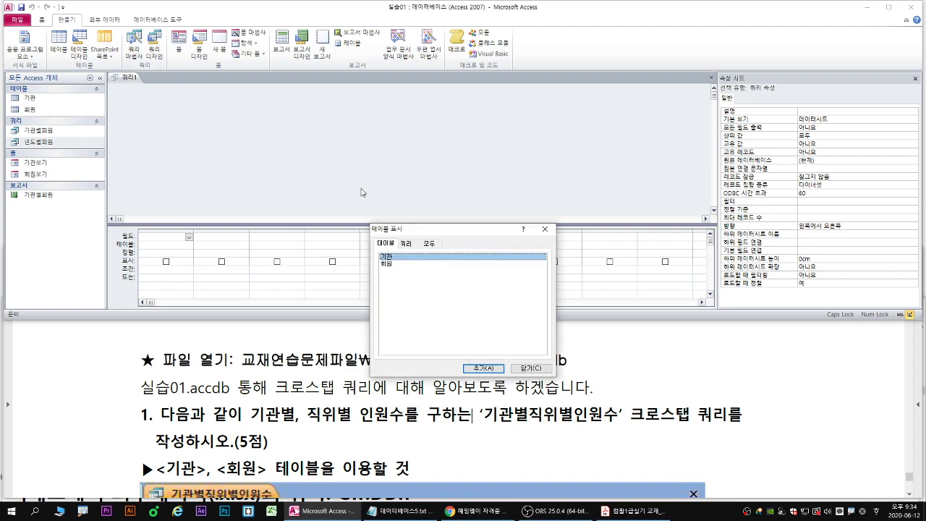
Add the 기관 and 회원 tables to the new query and close the table selection dialog.
drag(424, 232, 353, 112)
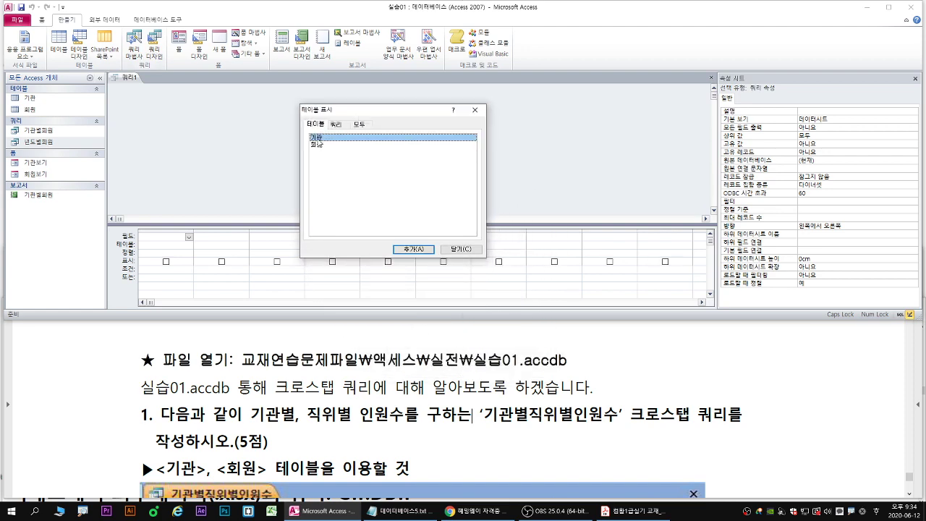
double_click(318, 138)
double_click(319, 146)
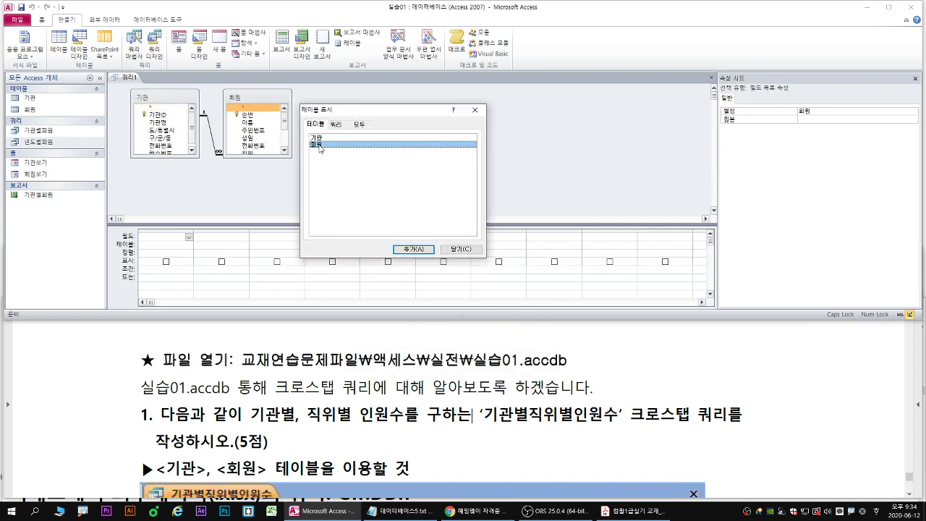
key(ctrl+1)
mouse_move(316, 160)
mouse_down()
mouse_move(355, 184)
mouse_move(320, 208)
mouse_up()
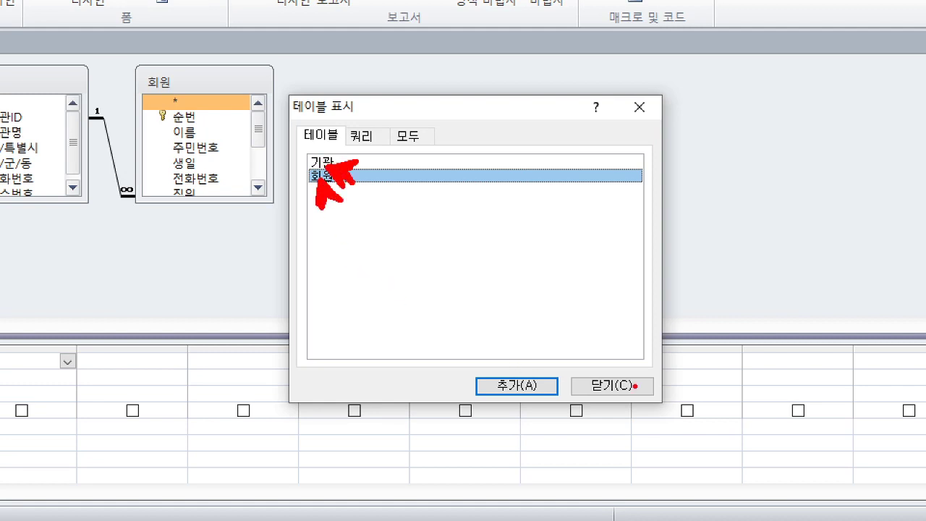
mouse_move(640, 394)
mouse_down()
mouse_move(600, 402)
mouse_move(617, 369)
mouse_move(640, 389)
mouse_up()
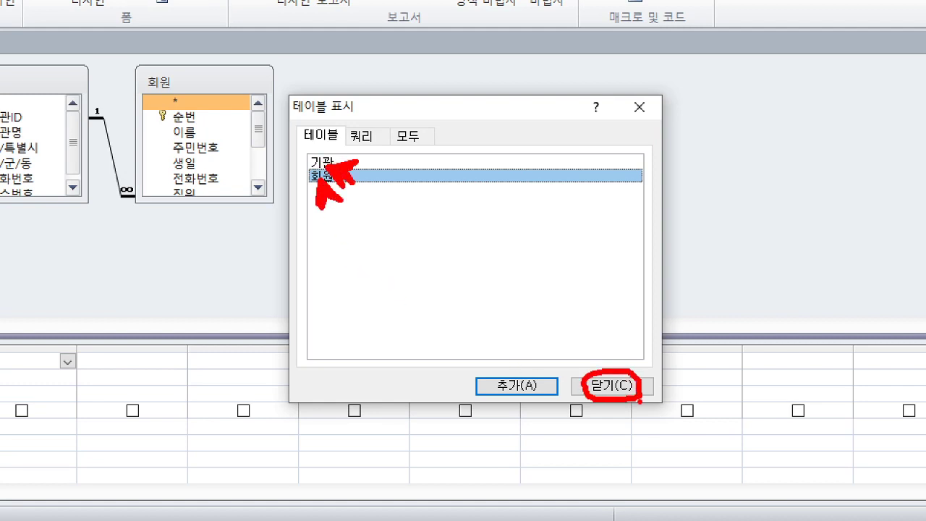
key(Escape)
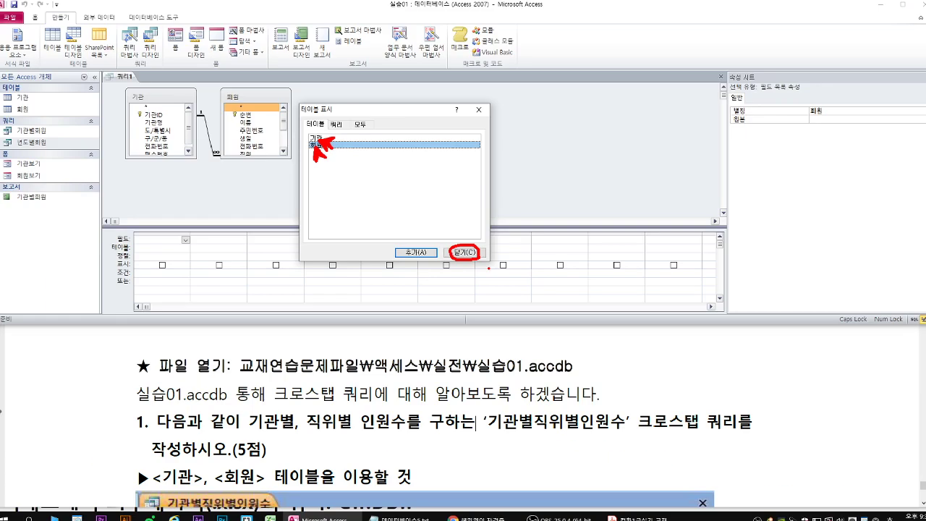
click(612, 384)
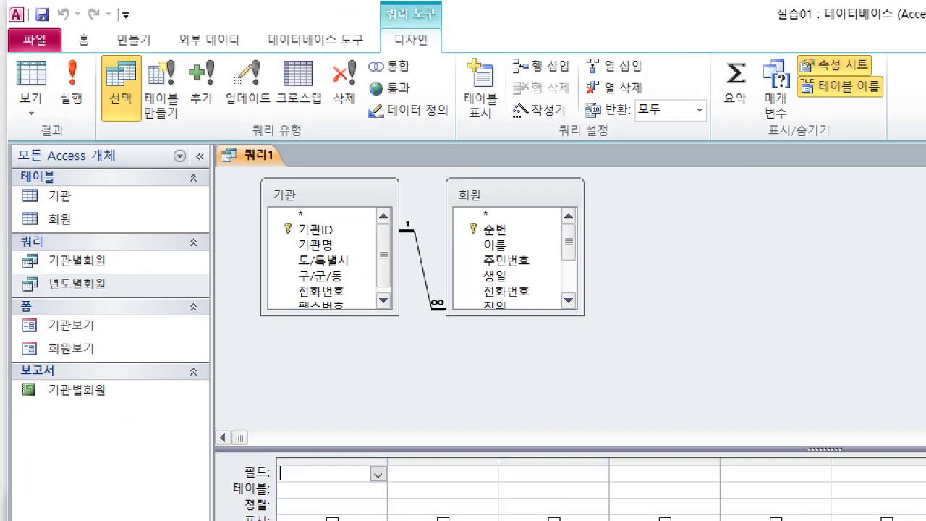
mouse_move(91, 48)
mouse_down()
mouse_move(372, 136)
mouse_move(463, 144)
mouse_up()
drag(319, 95, 333, 144)
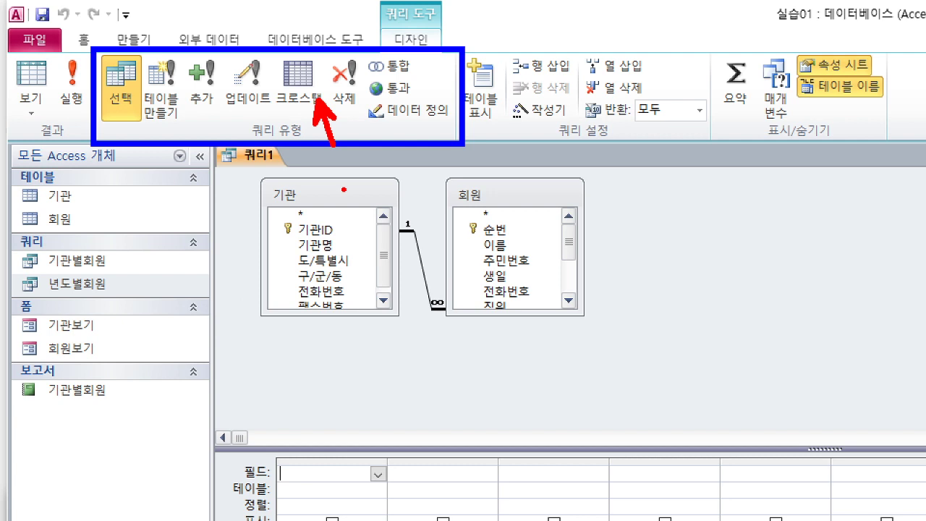
key(Escape)
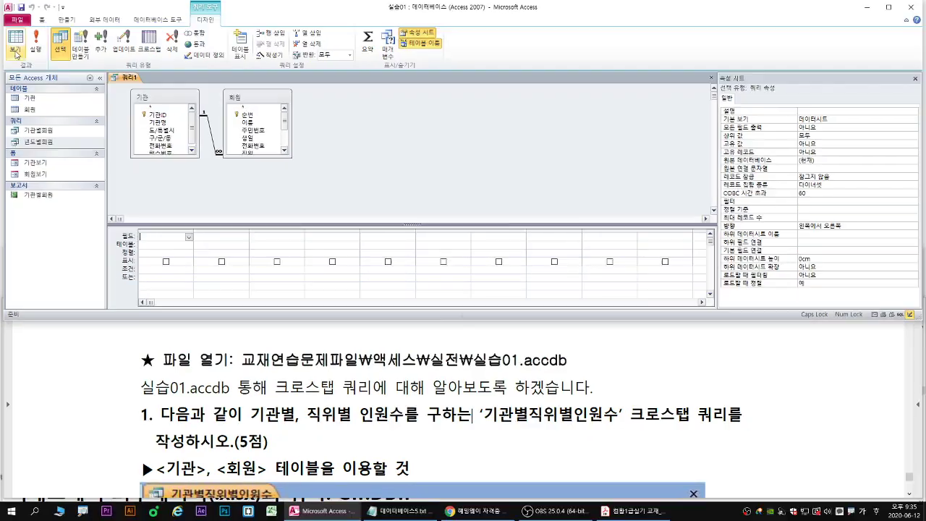
Convert the query to a delete query on 기관명 with the criterion sbs and try to run it.
click(174, 55)
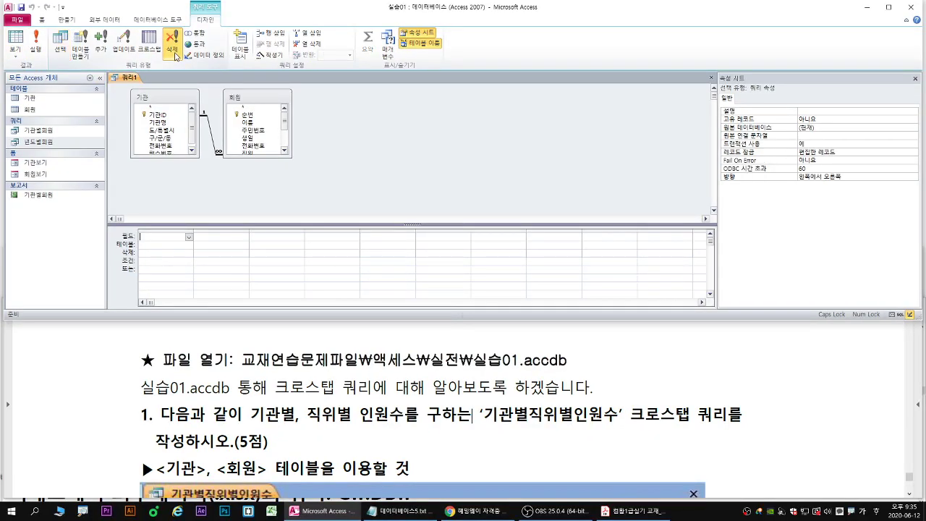
double_click(159, 123)
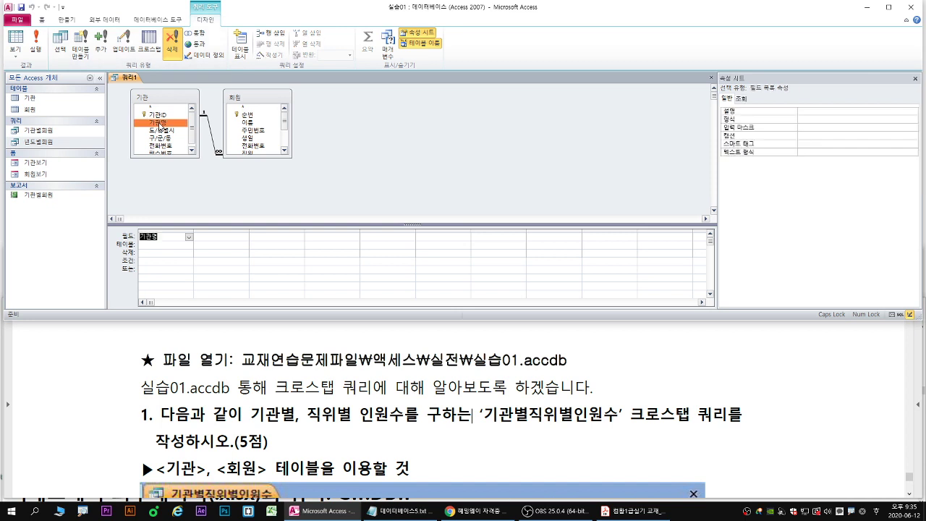
click(150, 263)
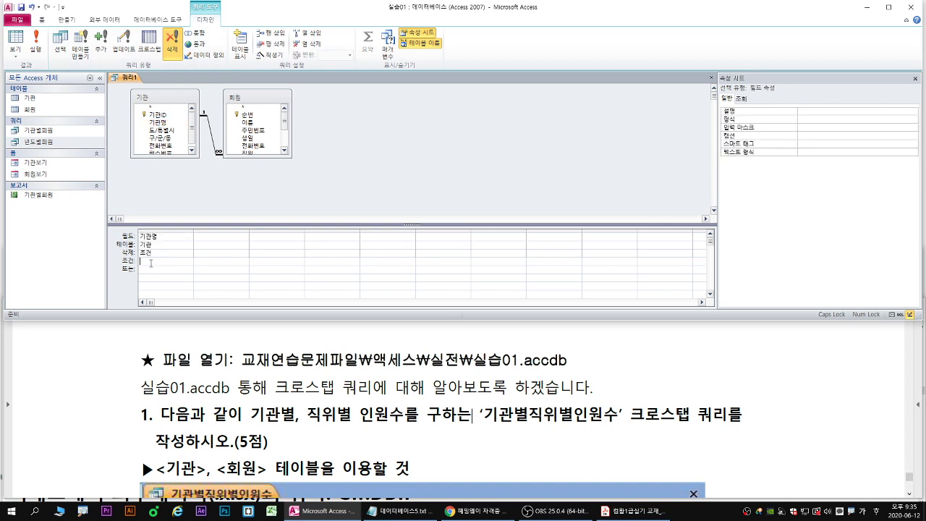
text(ㅂ)
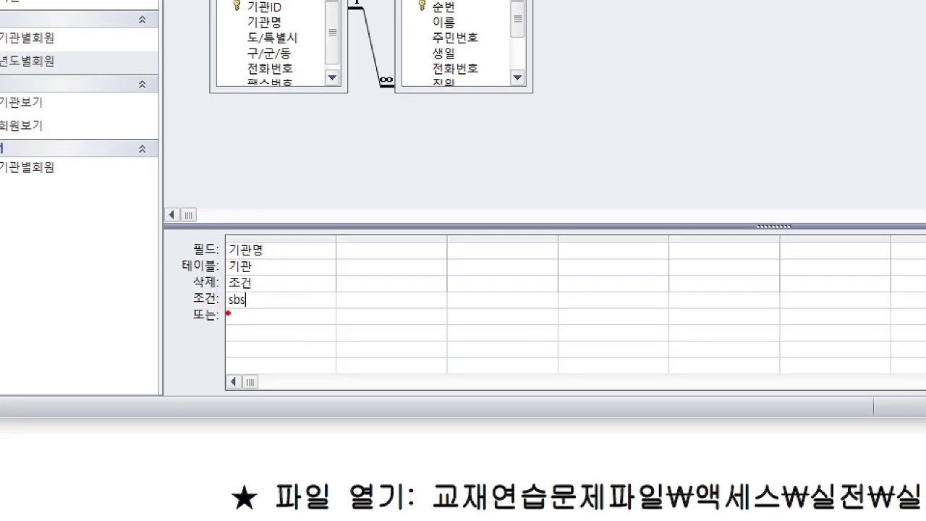
drag(225, 312, 257, 310)
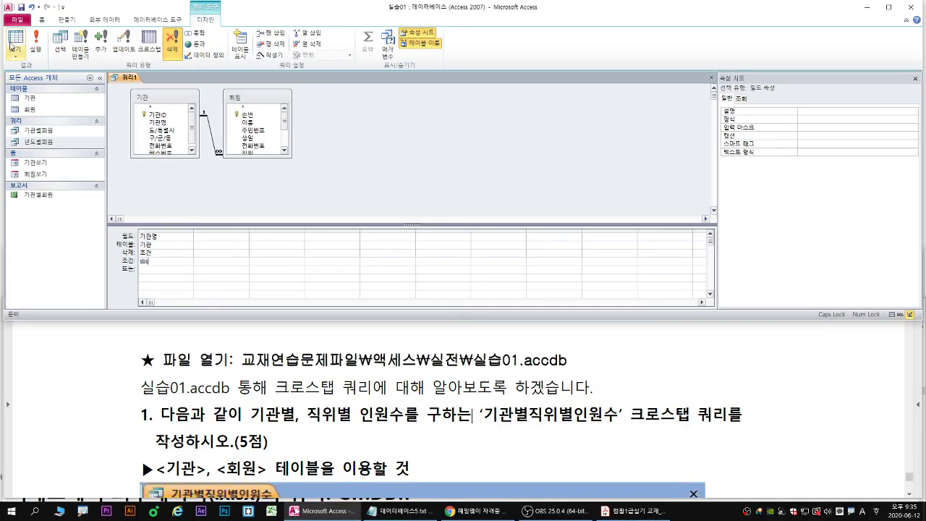
click(40, 53)
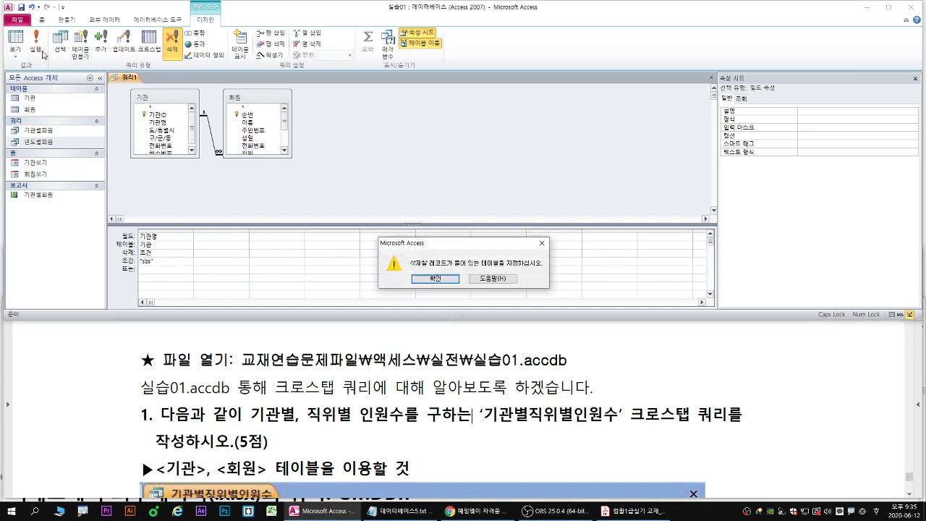
key(Return)
Convert the query to an update query that sets 기관명 to EBS where it equals sbs, and run it.
click(128, 52)
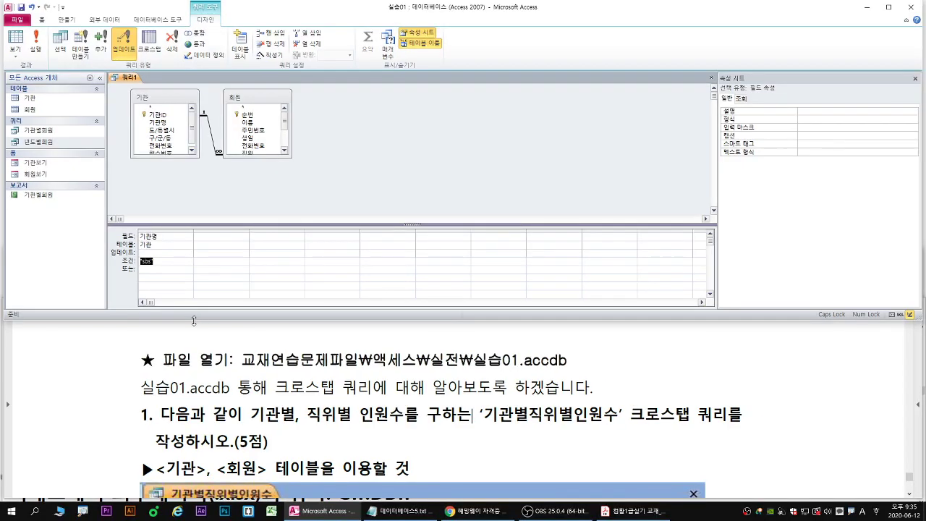
click(146, 252)
text(E)
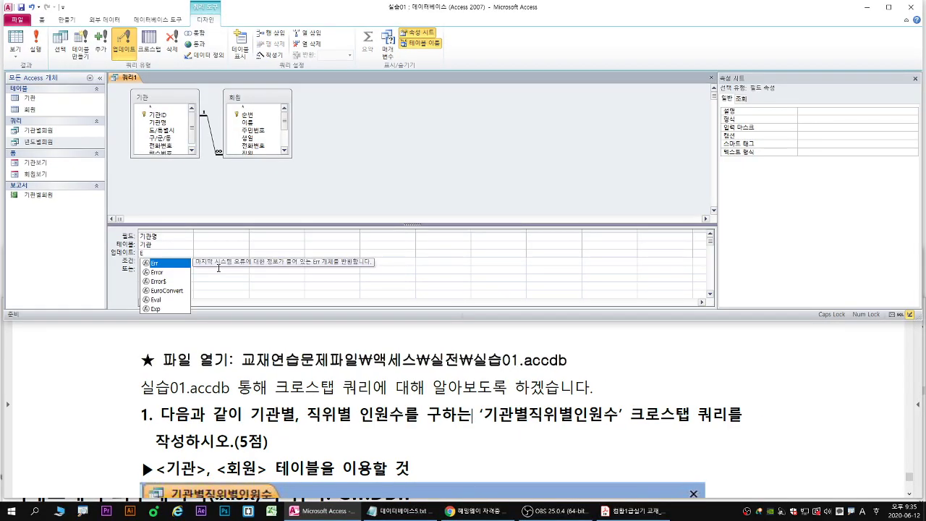
text(BS)
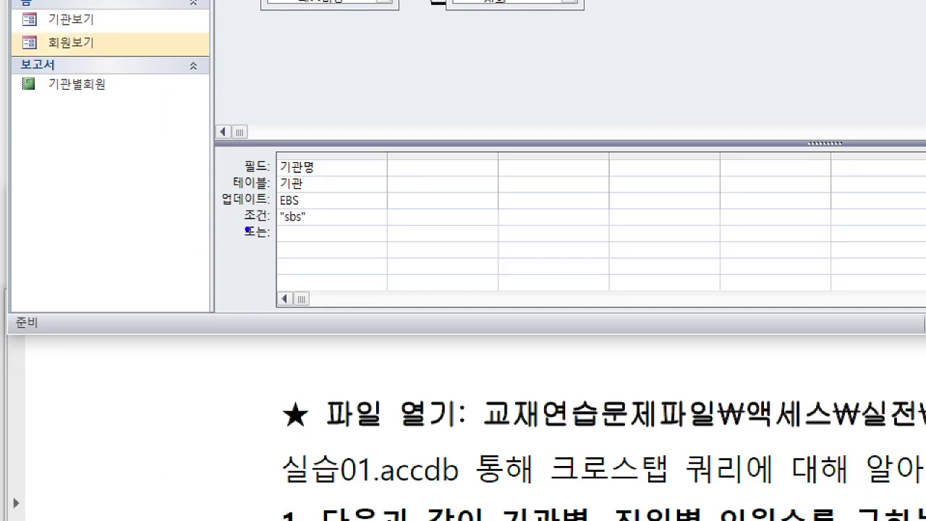
drag(122, 267, 154, 267)
drag(246, 211, 304, 210)
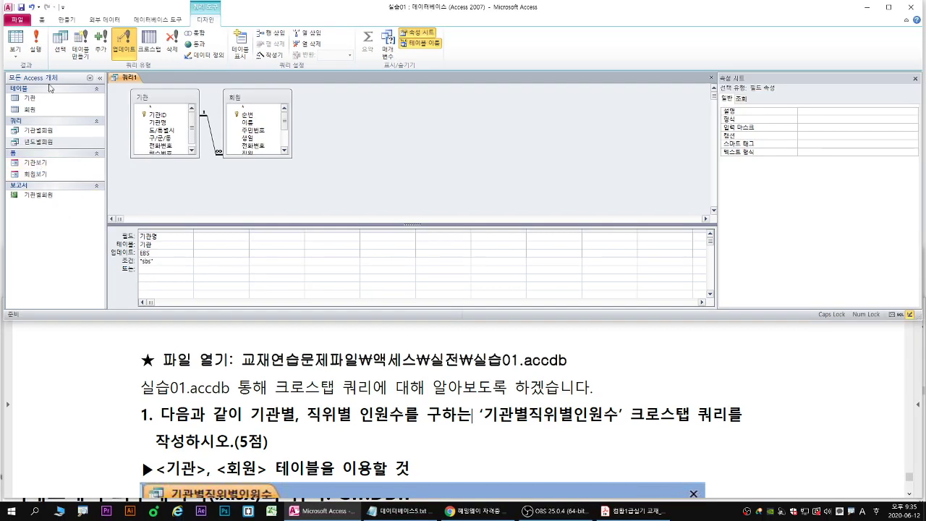
click(35, 45)
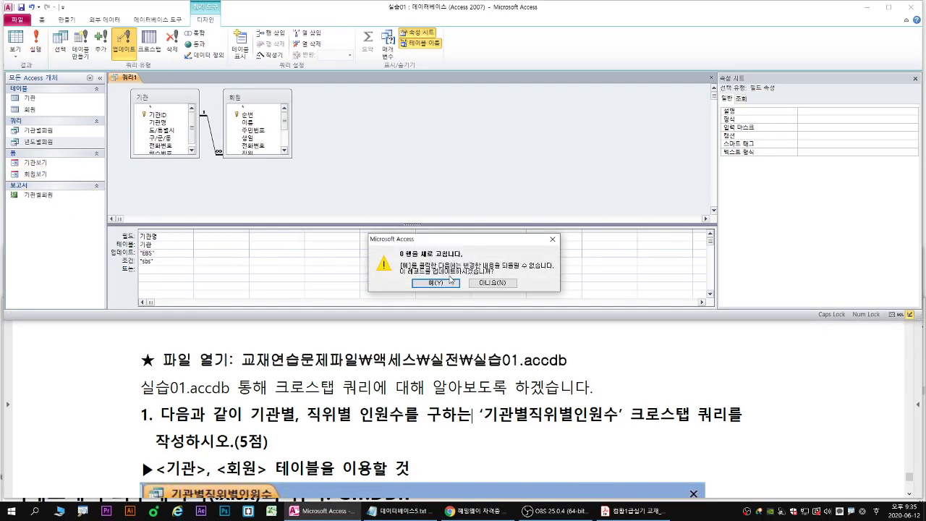
click(449, 281)
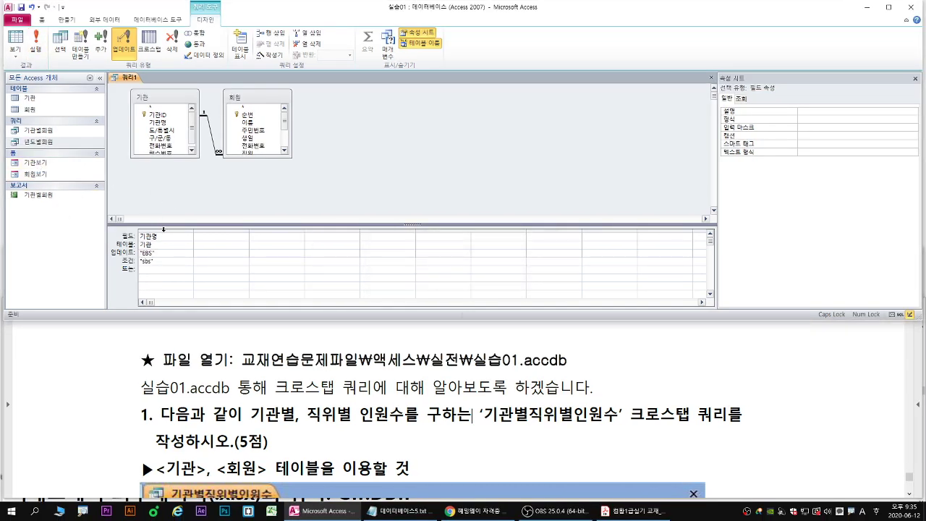
Remove the 기관명 column from the design grid and change the query type to crosstab.
click(163, 230)
key(Delete)
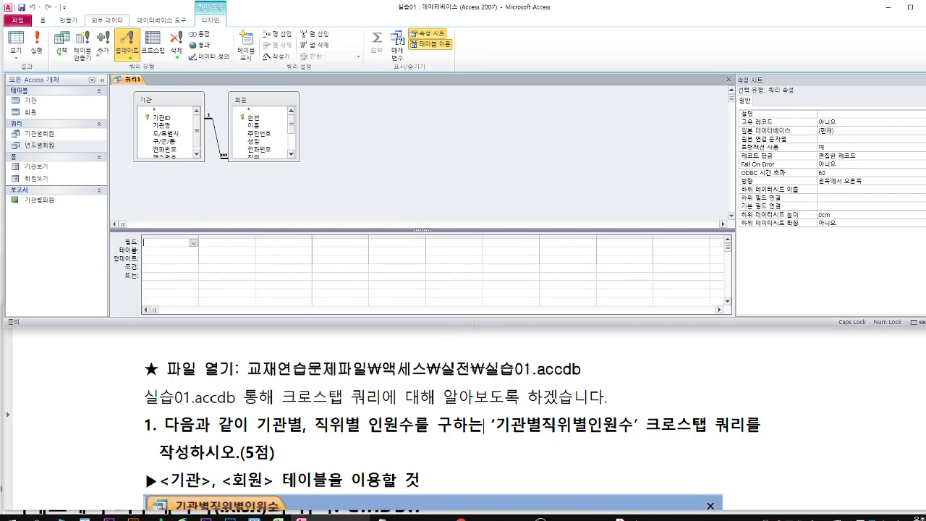
click(312, 111)
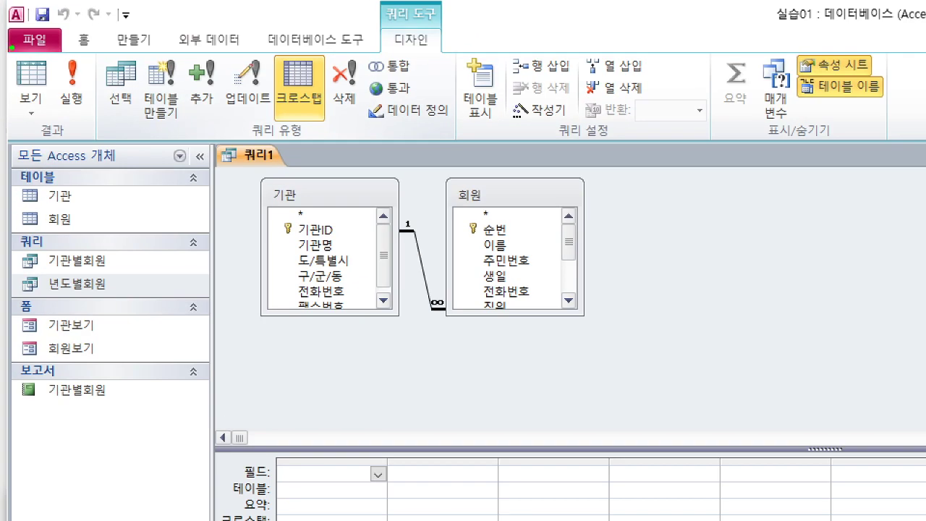
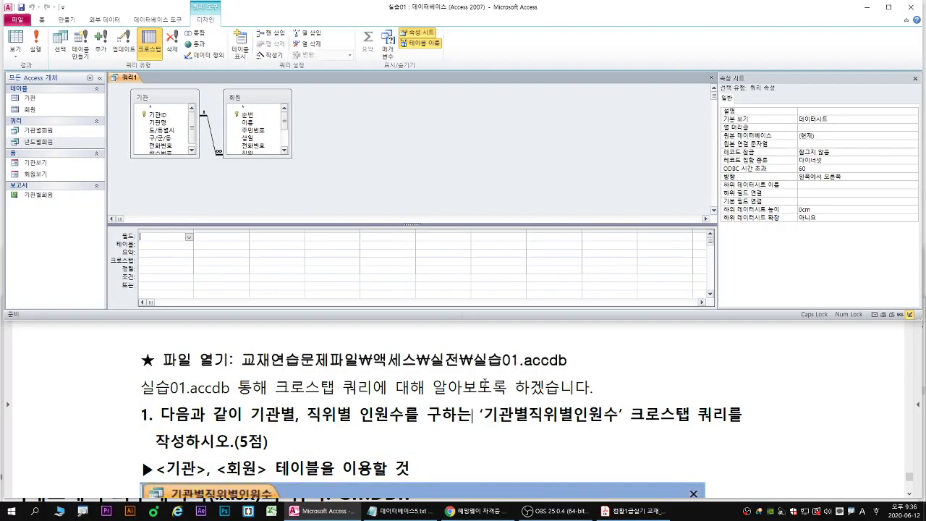
Check the required result in the textbook PDF and add the 기관명 field from the 기관 table to the design grid.
click(107, 472)
scroll(107, 473, down, 3)
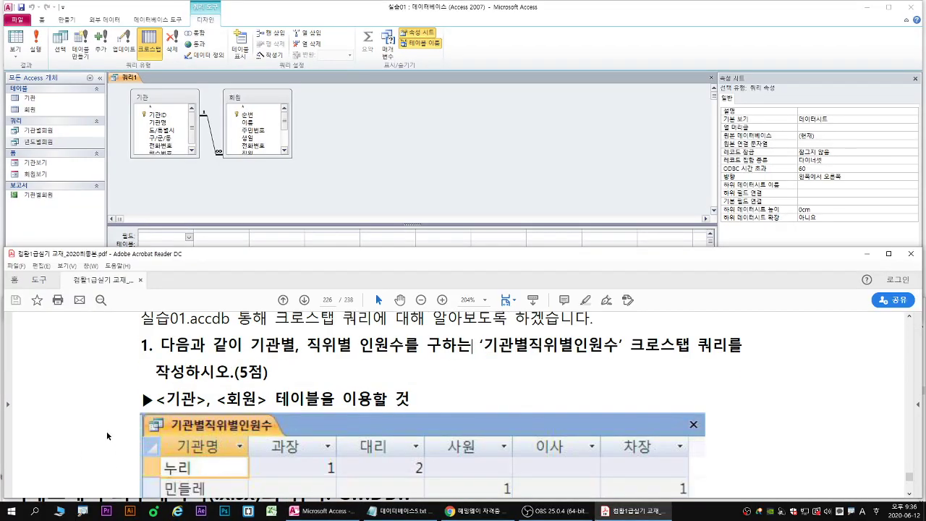
drag(252, 333, 403, 332)
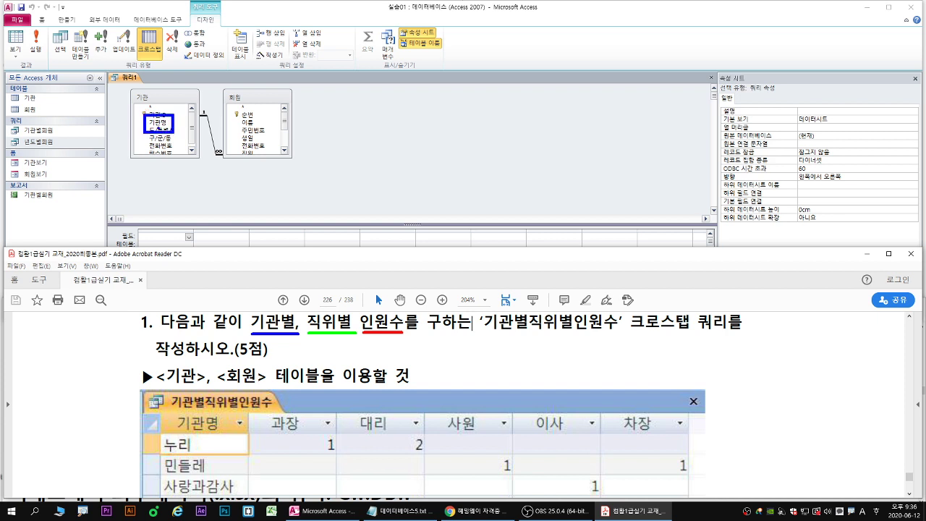
key(Escape)
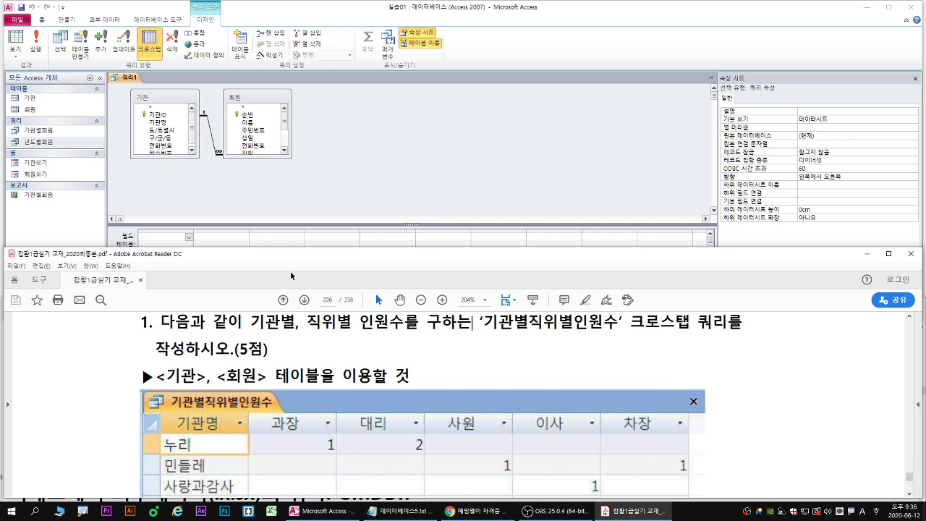
click(242, 226)
drag(241, 225, 241, 203)
double_click(157, 122)
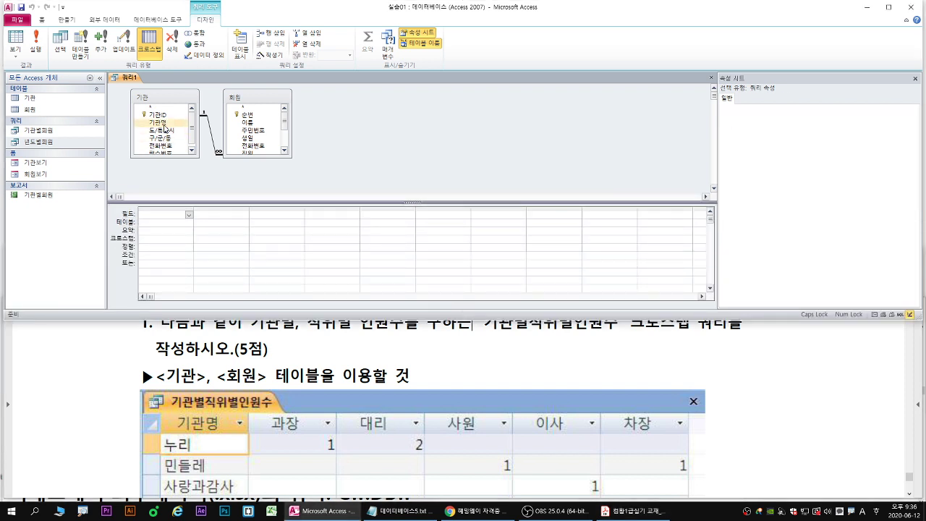
Set the crosstab role of the 기관명 field to 행 머리글.
click(171, 239)
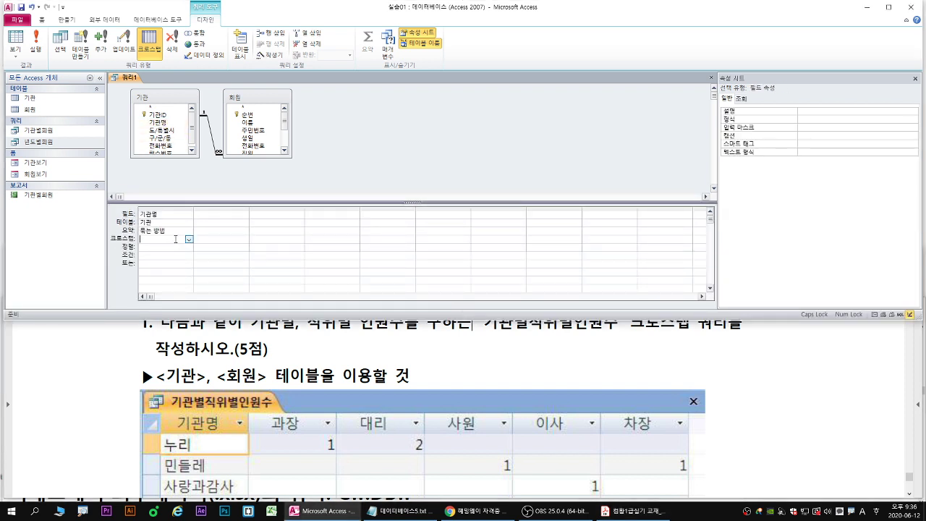
click(188, 238)
click(185, 247)
click(188, 240)
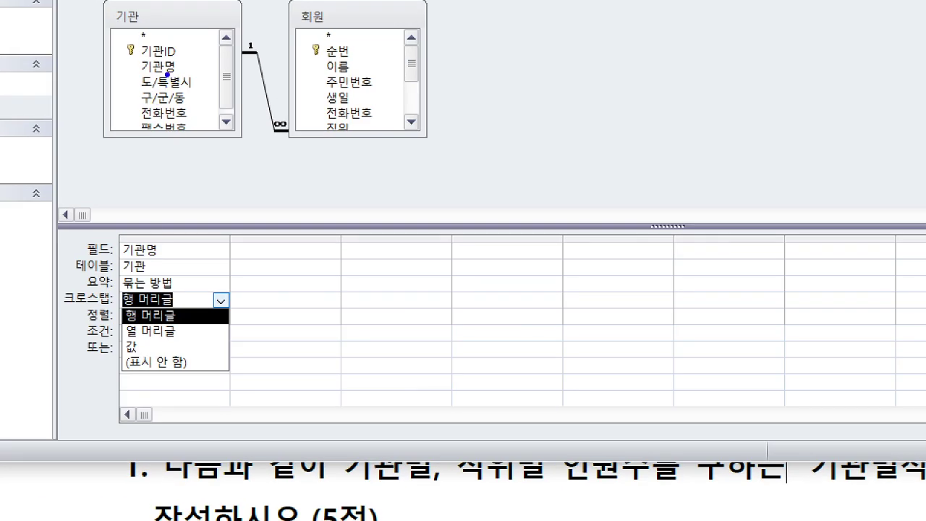
mouse_move(168, 72)
mouse_down()
mouse_move(150, 244)
mouse_move(181, 240)
mouse_up()
key(r)
drag(217, 293, 242, 284)
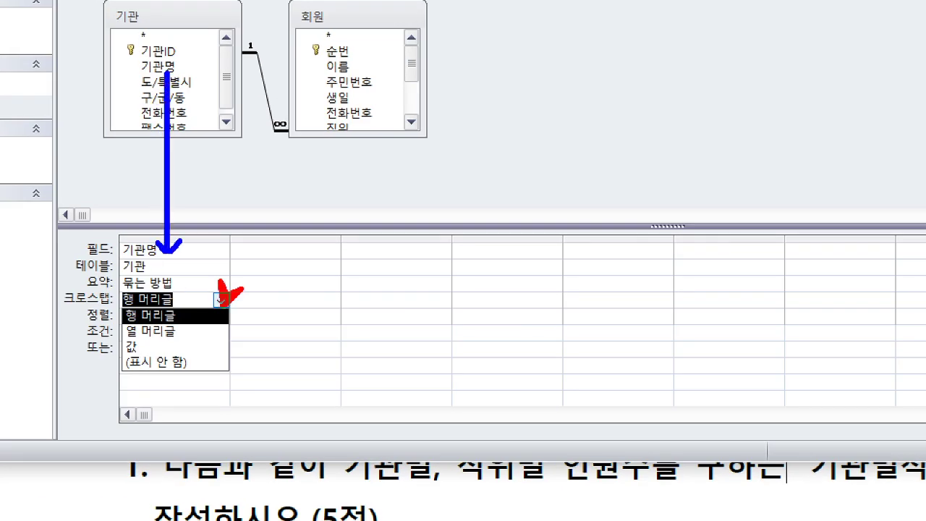
drag(176, 323, 198, 323)
key(Escape)
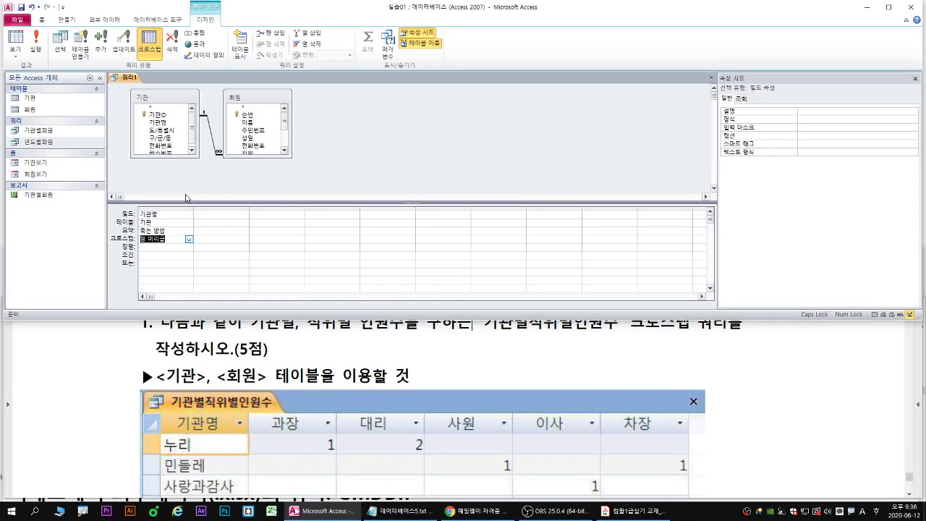
Add the 직위 field from the 회원 table to the design grid and set its crosstab role to 열 머리글.
click(325, 321)
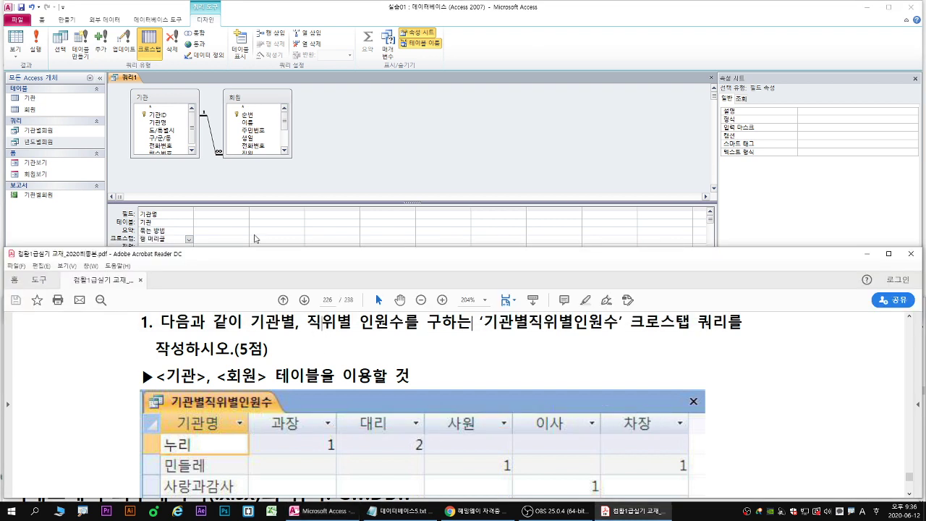
click(161, 141)
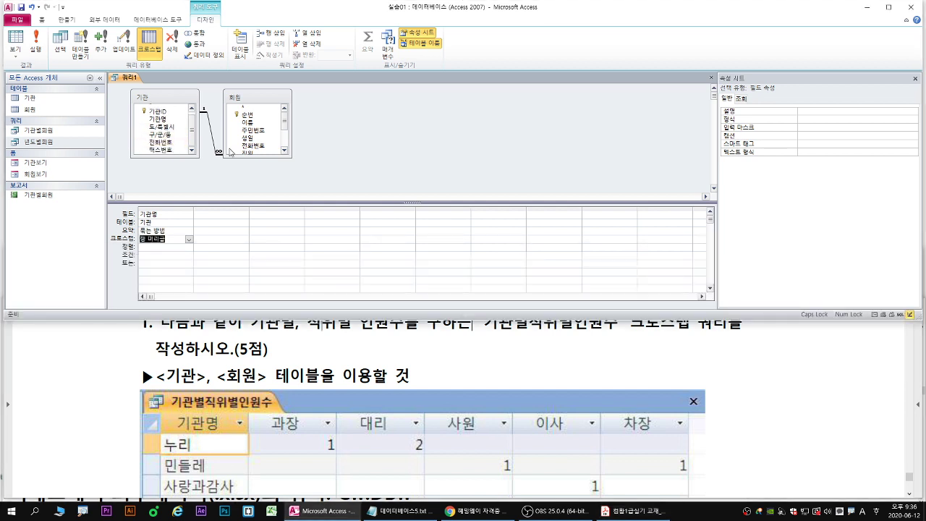
click(269, 133)
scroll(269, 134, down, 1)
click(253, 133)
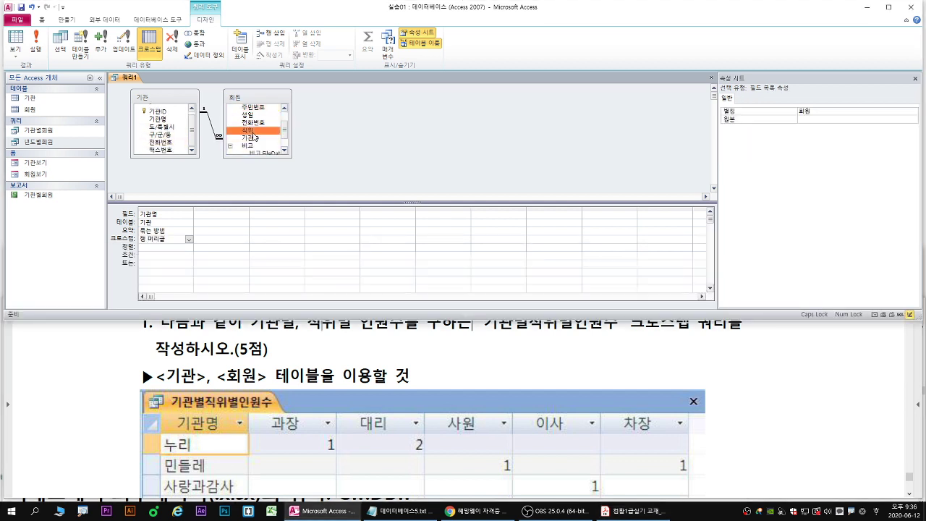
double_click(253, 133)
drag(249, 130, 210, 208)
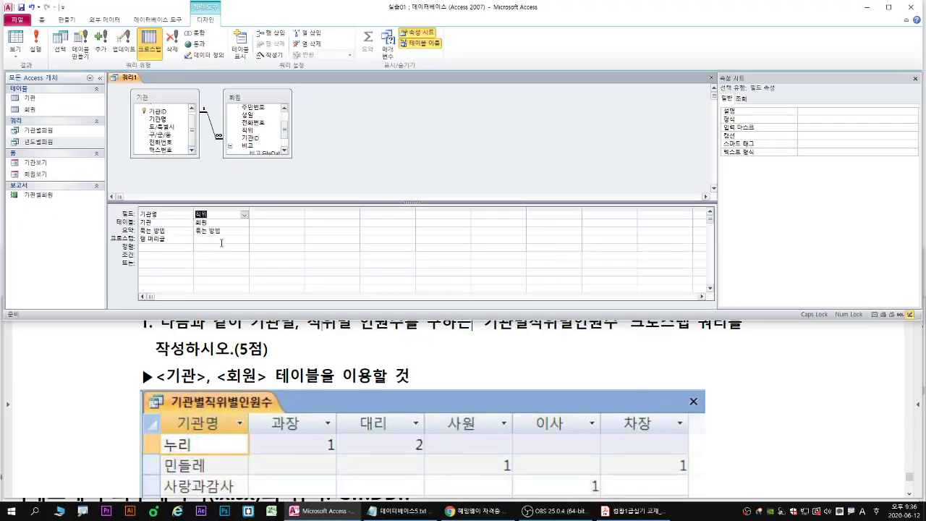
click(240, 344)
click(239, 345)
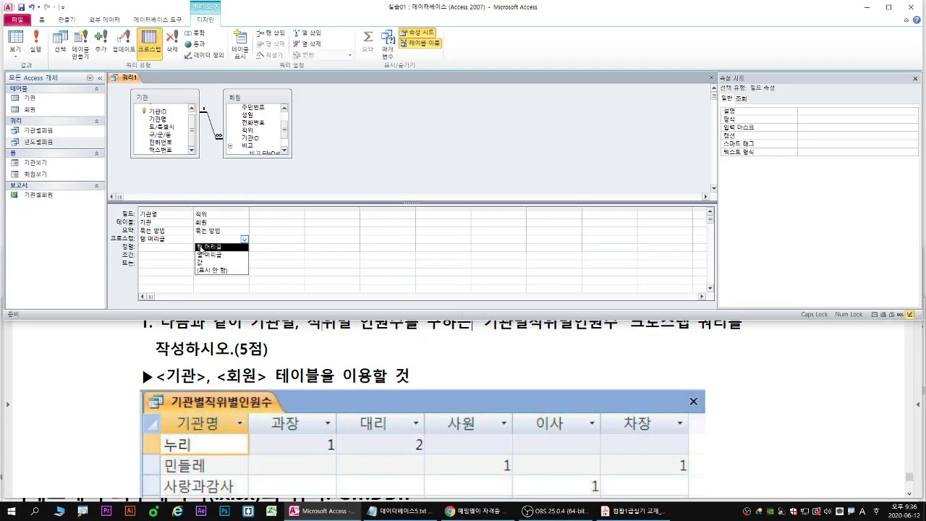
click(210, 255)
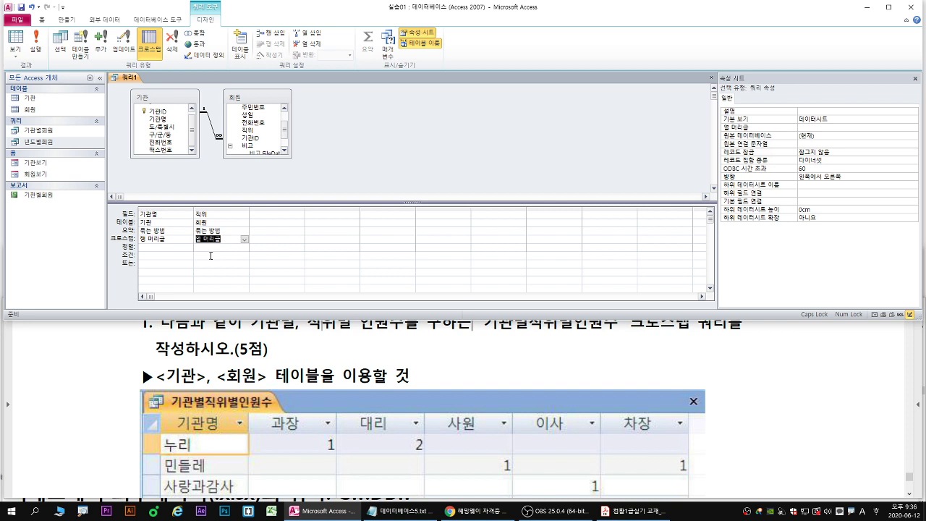
Recheck the textbook exercise and add the 이름 field from the 회원 table as the third column of the design grid.
click(423, 358)
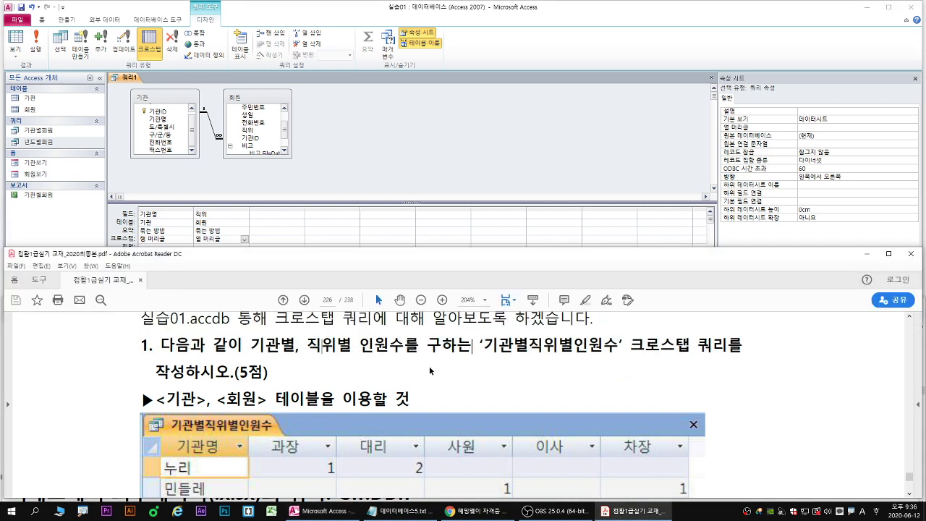
click(461, 219)
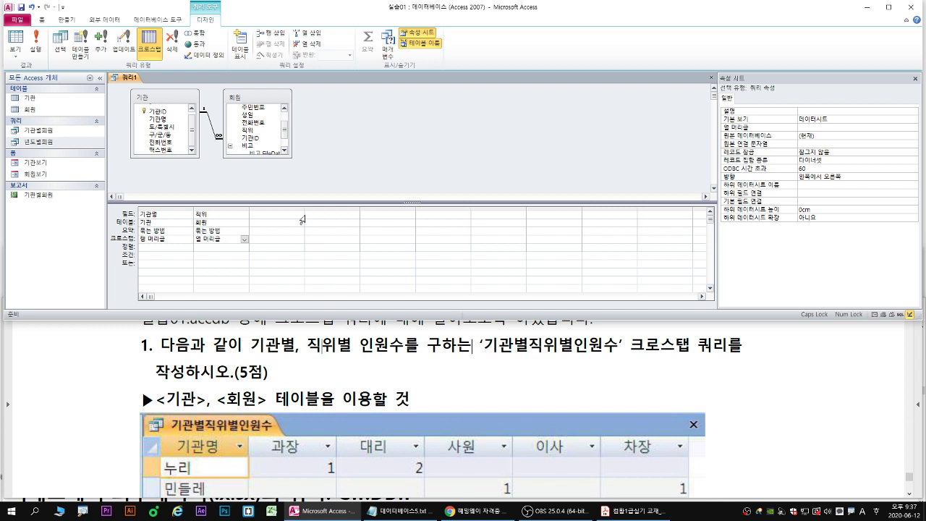
drag(284, 131, 285, 121)
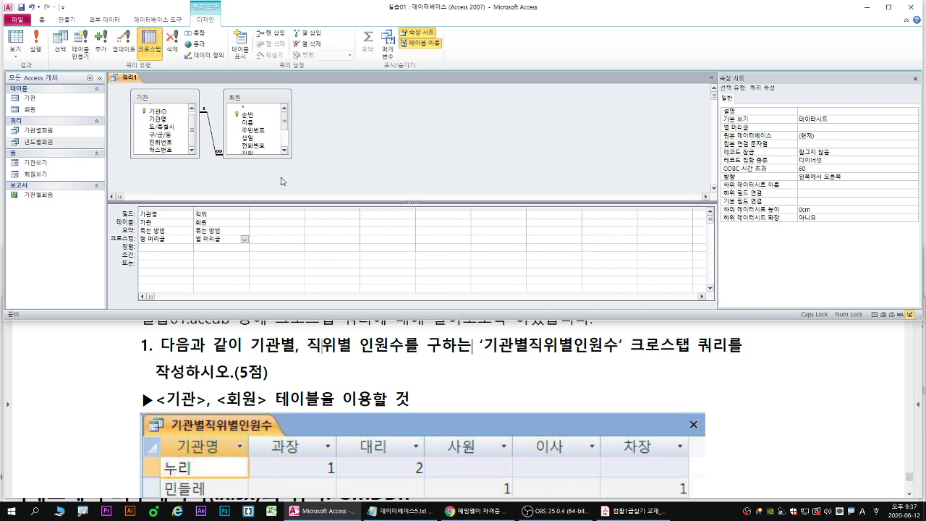
click(248, 123)
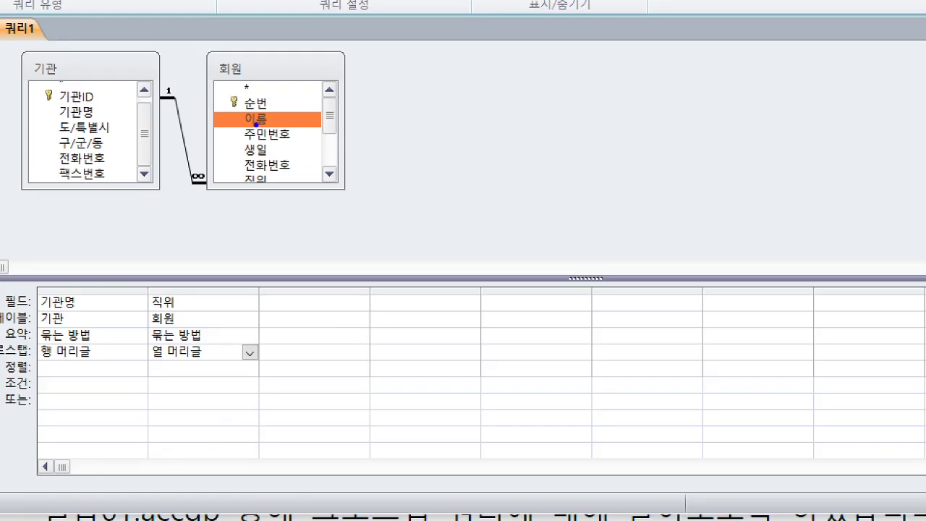
drag(248, 125, 273, 209)
mouse_move(310, 293)
mouse_down()
mouse_move(302, 288)
mouse_move(306, 298)
mouse_move(314, 288)
mouse_up()
mouse_move(268, 122)
mouse_down()
mouse_move(296, 200)
mouse_move(313, 303)
mouse_move(323, 300)
mouse_up()
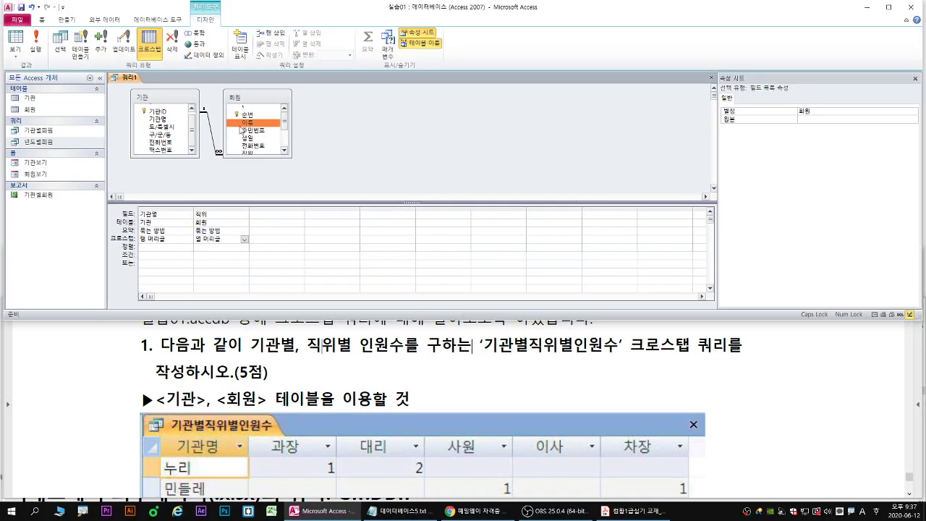
double_click(249, 123)
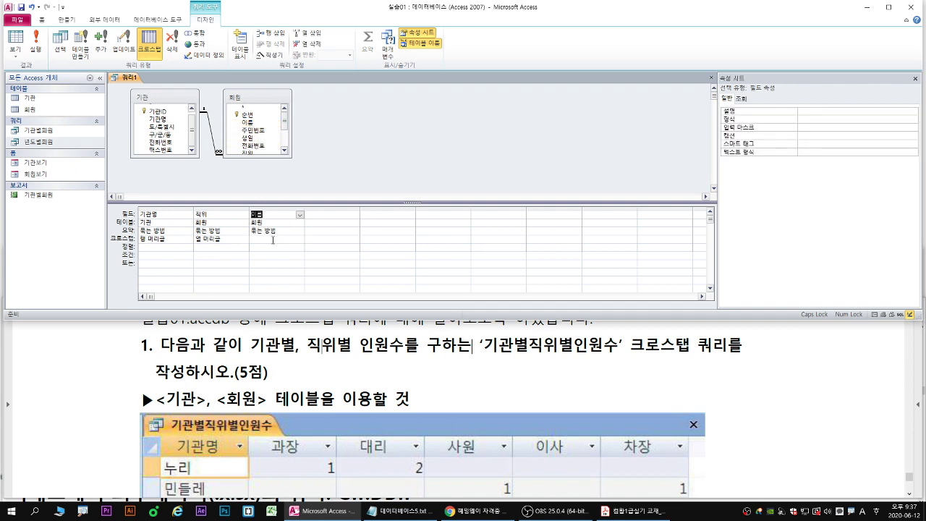
Set the crosstab role of the 이름 field to 값 and try to run the query.
click(273, 239)
click(300, 240)
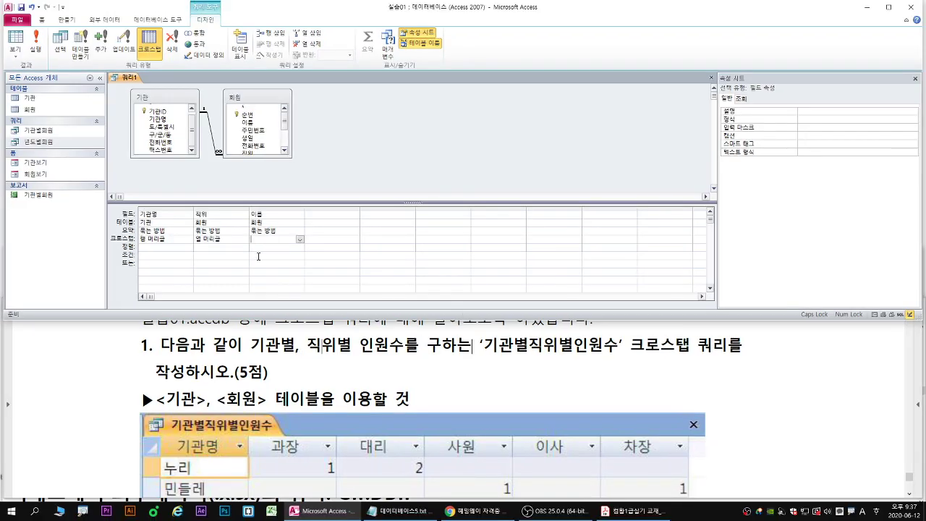
click(300, 239)
click(271, 263)
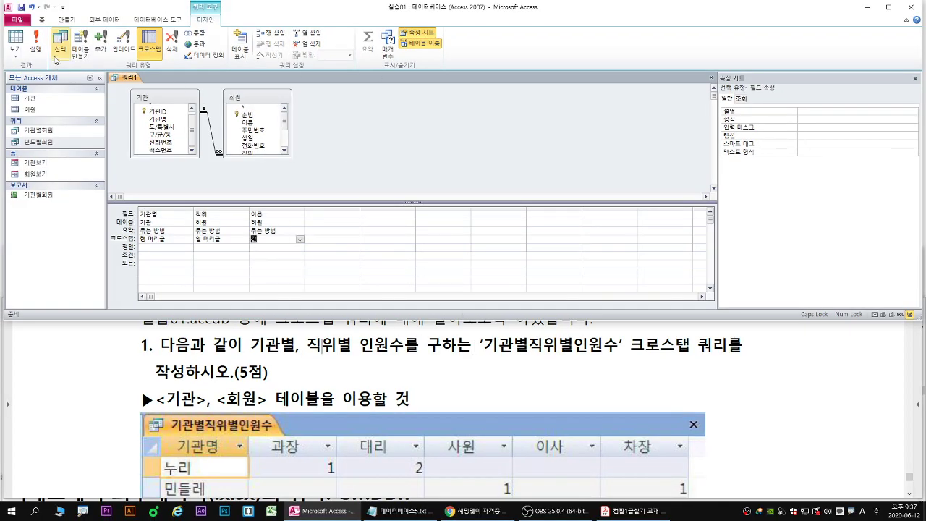
click(39, 48)
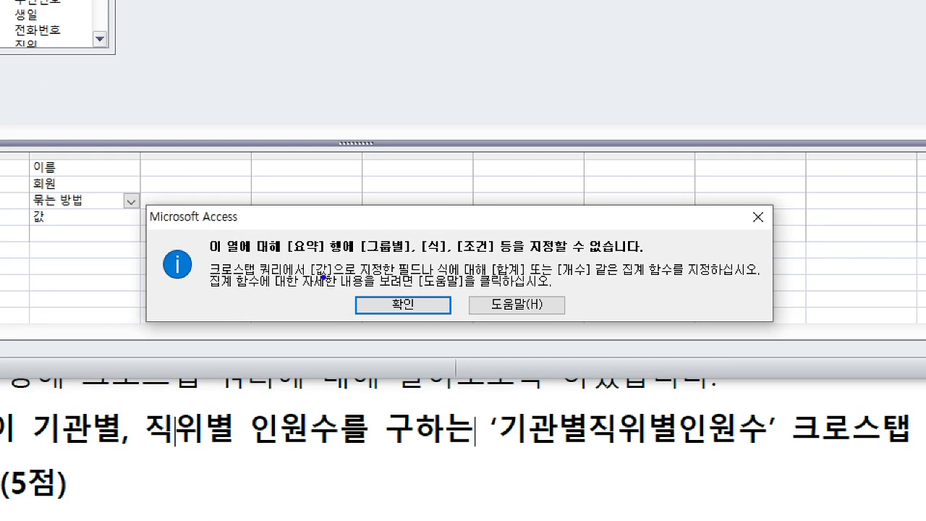
drag(323, 277, 416, 276)
drag(492, 277, 680, 275)
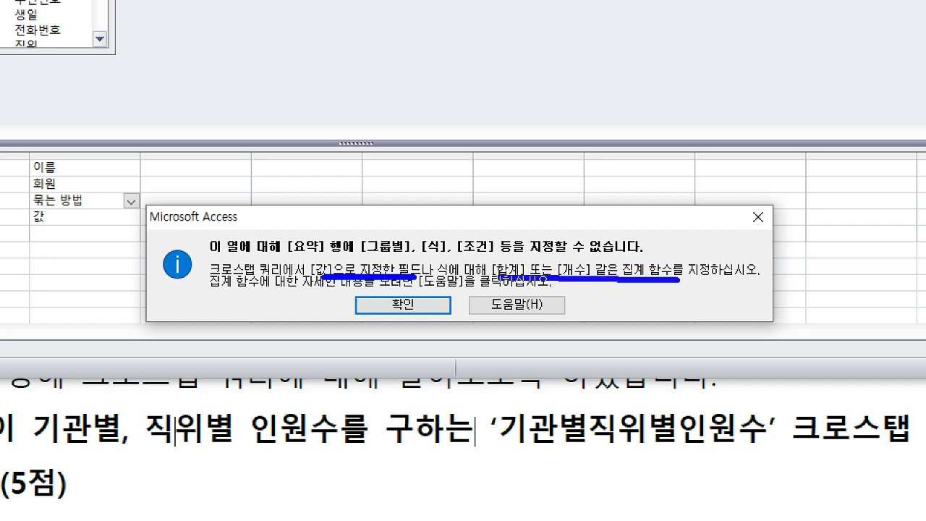
drag(499, 277, 680, 277)
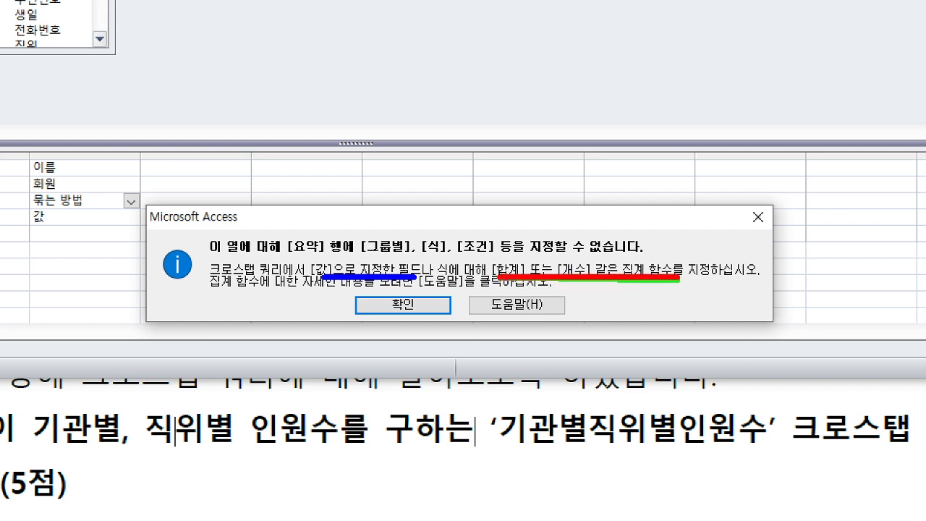
drag(31, 225, 103, 217)
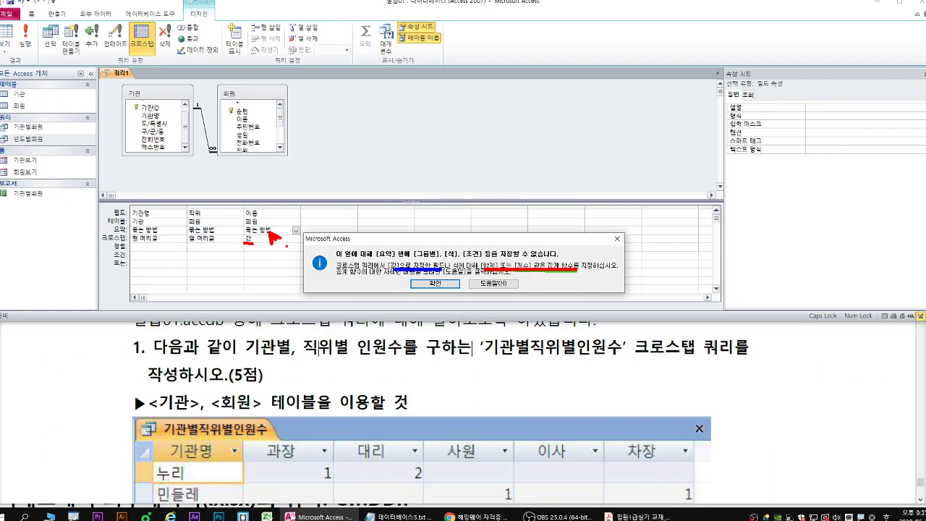
Dismiss the message and set the 요약 function of the 이름 column to 개수.
click(403, 304)
click(131, 201)
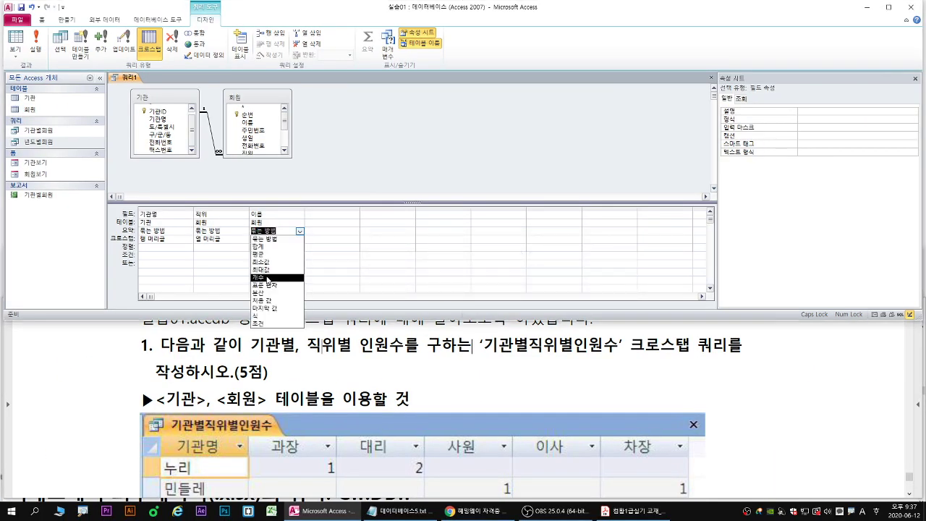
click(267, 279)
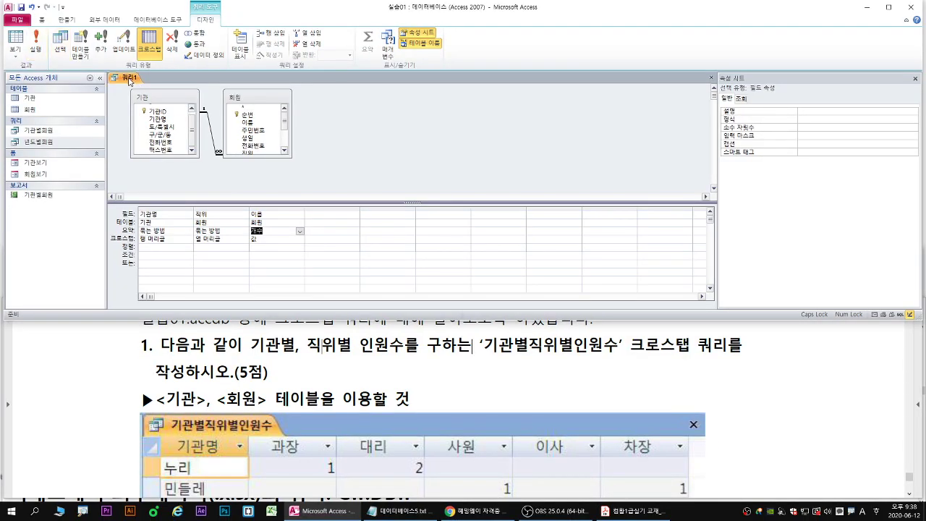
Save the crosstab query under the name 기관별직위별인원수.
right_click(130, 81)
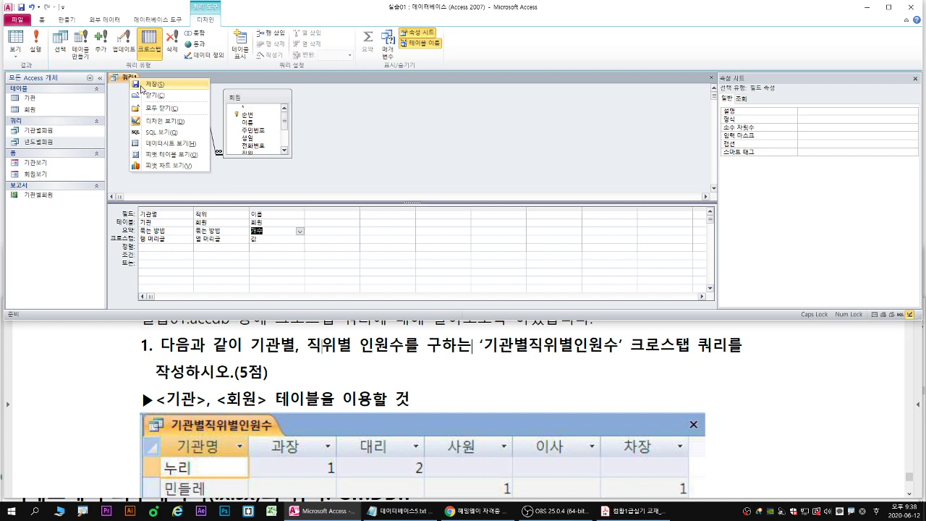
click(149, 84)
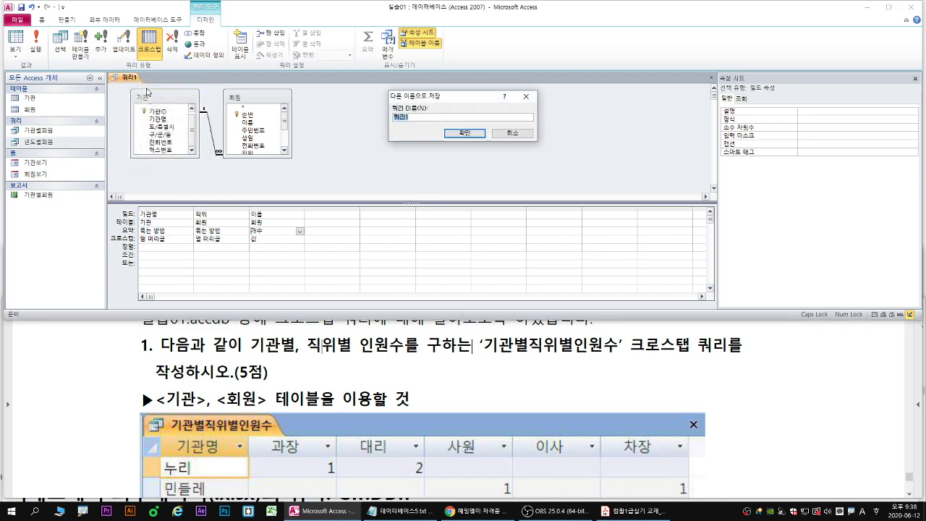
text(RLRHKS)
key(BackSpace)
key(BackSpace)
key(BackSpace)
key(BackSpace)
key(BackSpace)
key(BackSpace)
key(Caps_Lock)
text(기고나벼)
key(BackSpace)
key(BackSpace)
key(BackSpace)
key(BackSpace)
text(관별직위별인원수)
key(Return)
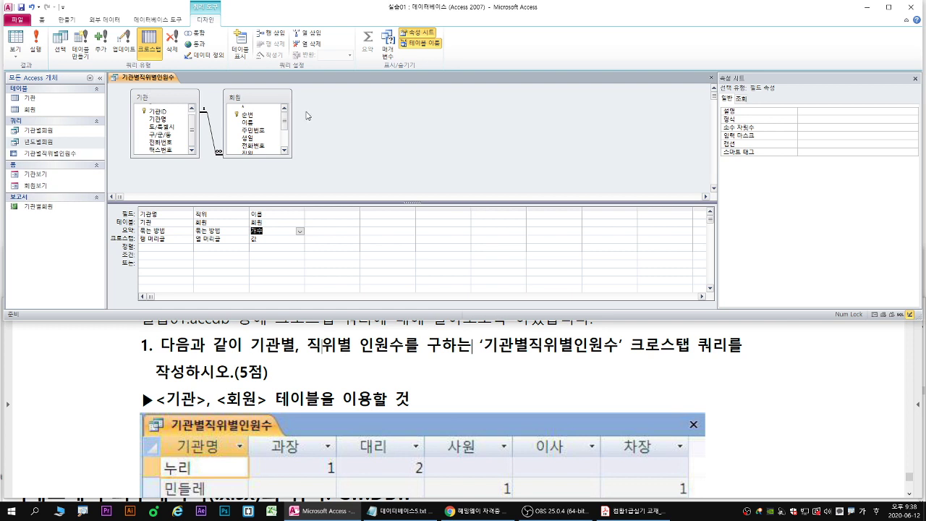
Close the query design and open the saved 기관별직위별인원수 query to view its datasheet.
right_click(141, 77)
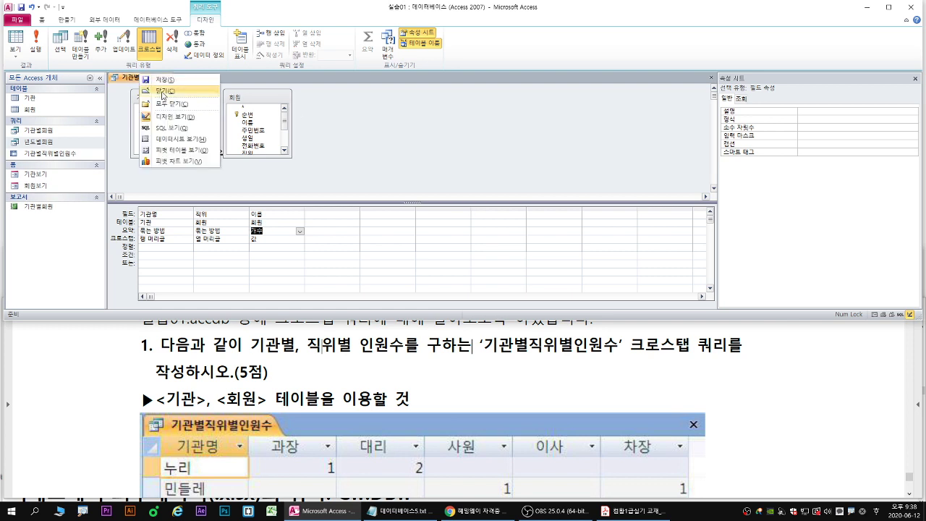
click(162, 92)
click(56, 153)
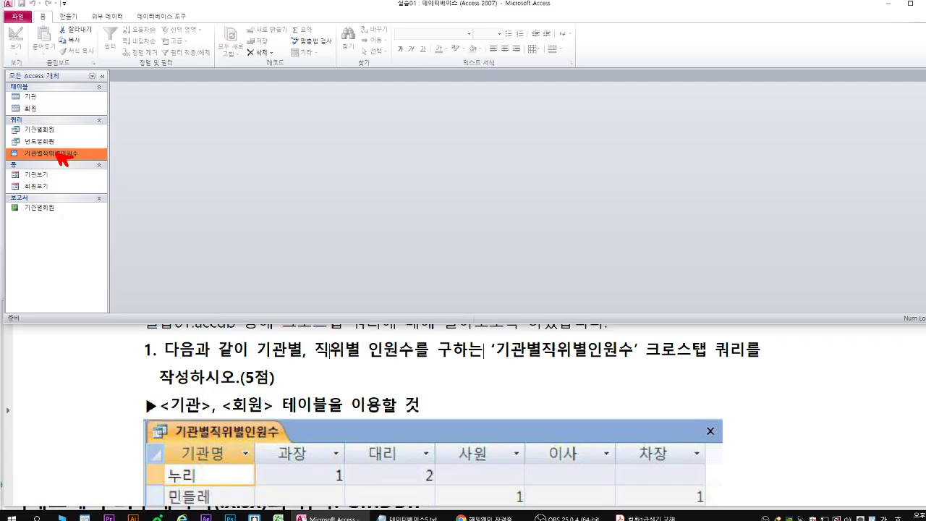
double_click(111, 154)
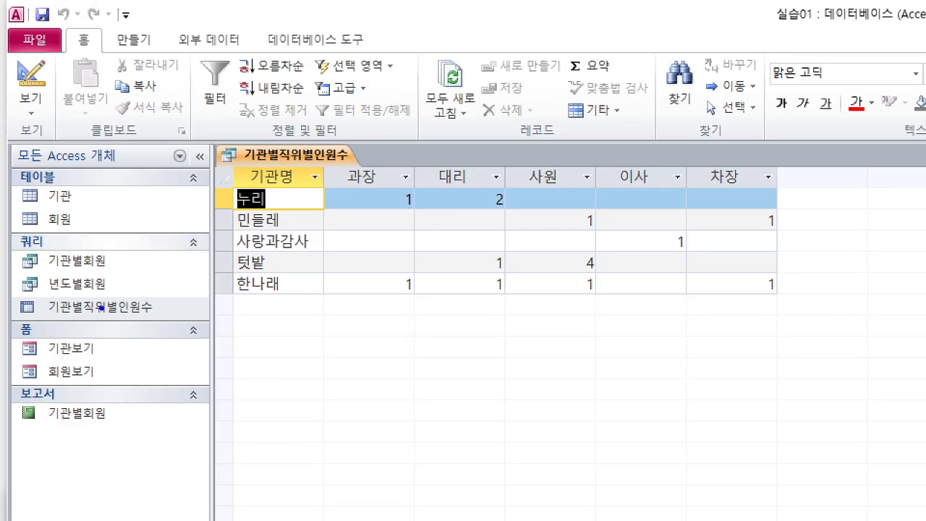
drag(109, 318, 138, 333)
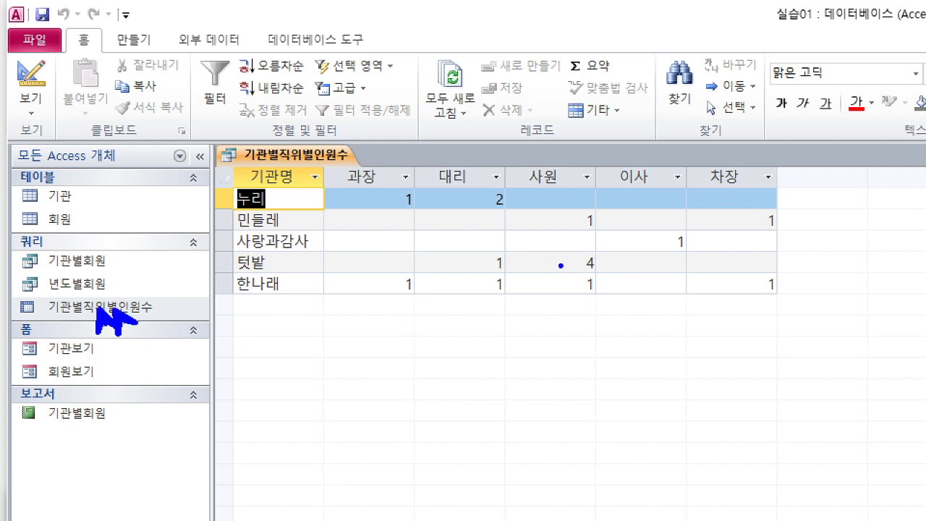
mouse_move(562, 266)
mouse_down()
mouse_move(313, 280)
mouse_move(282, 265)
mouse_up()
key(g)
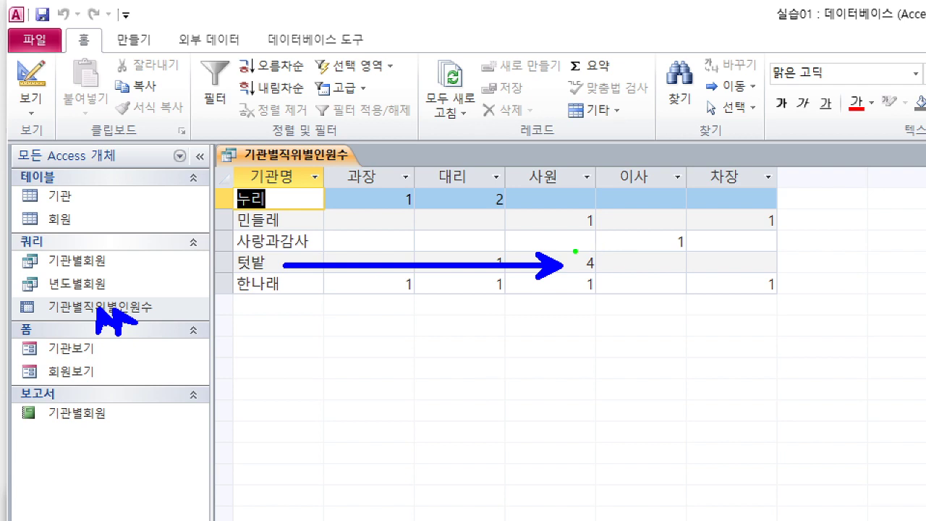
drag(575, 252, 572, 181)
key(r)
mouse_move(599, 276)
mouse_down()
mouse_move(575, 243)
mouse_move(600, 280)
mouse_up()
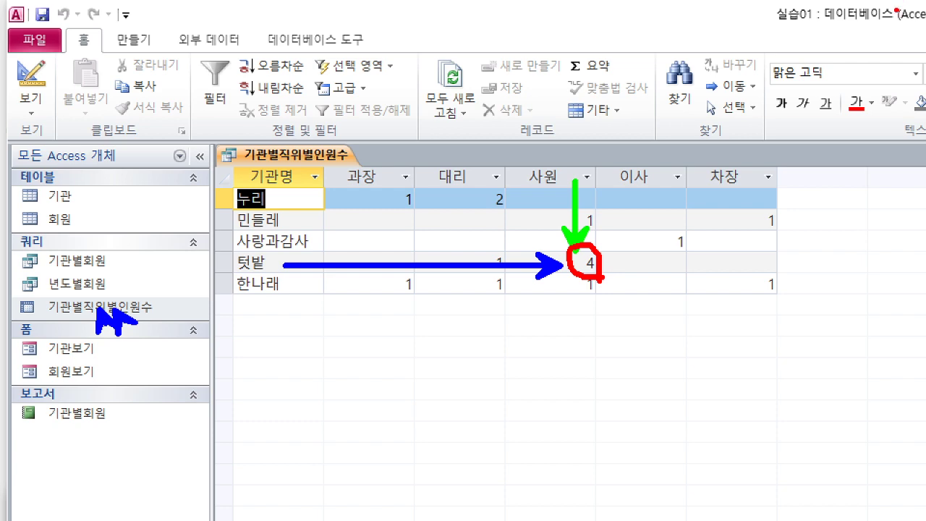
key(Escape)
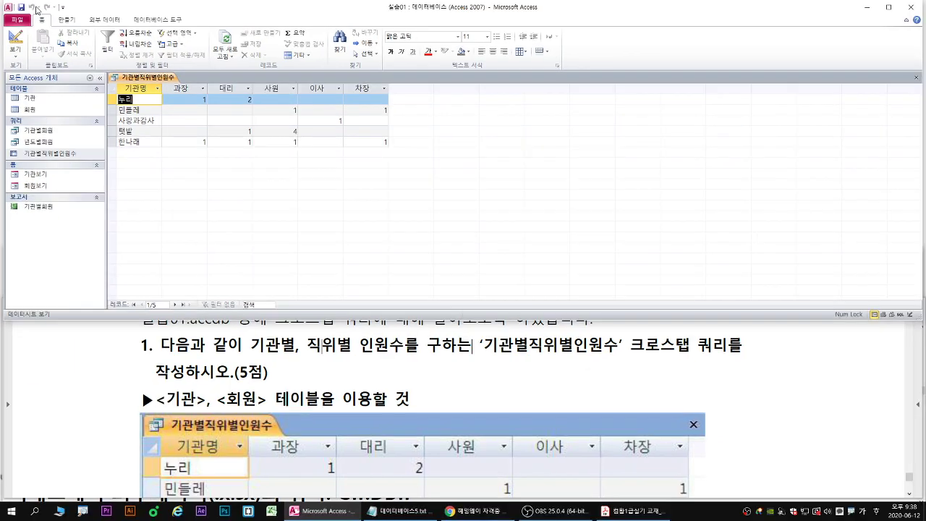
key(ctrl+1)
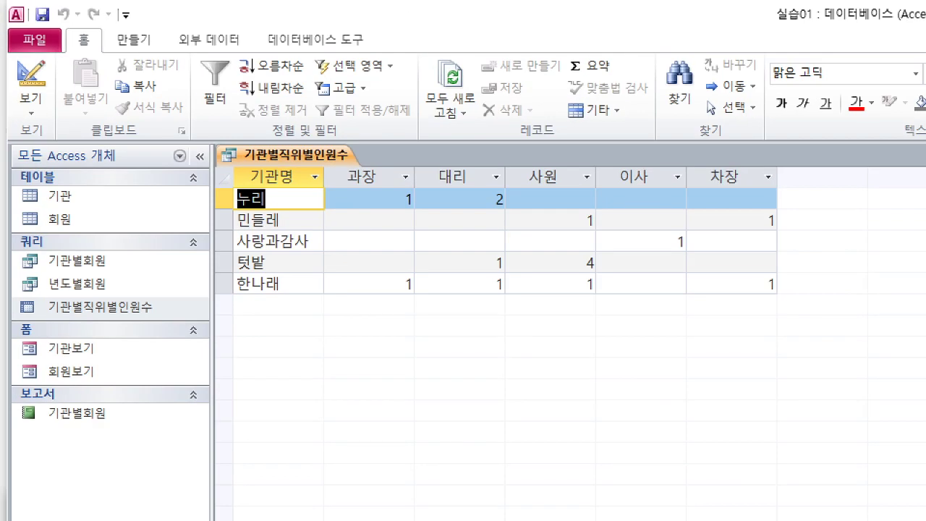
mouse_move(330, 187)
mouse_down()
mouse_move(687, 214)
mouse_move(778, 209)
mouse_up()
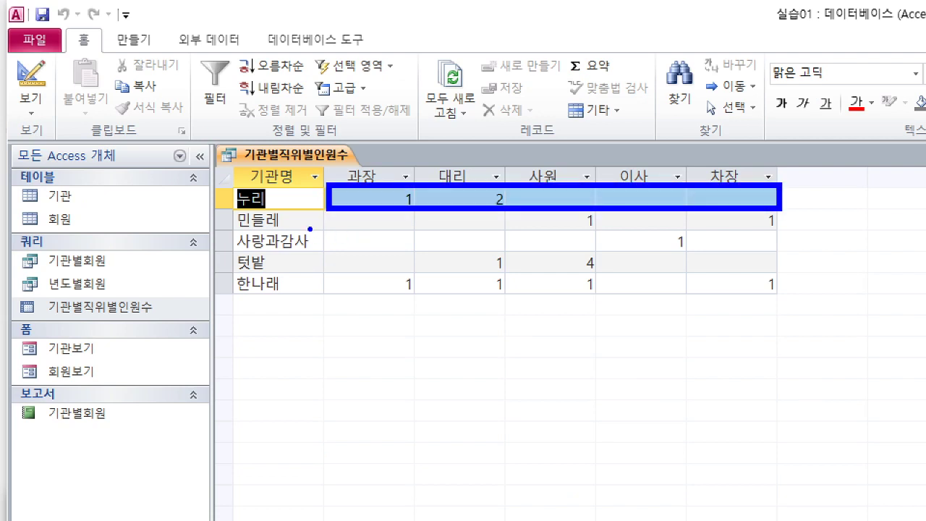
drag(290, 210, 330, 207)
mouse_move(299, 183)
mouse_down()
mouse_move(309, 199)
mouse_move(295, 202)
mouse_up()
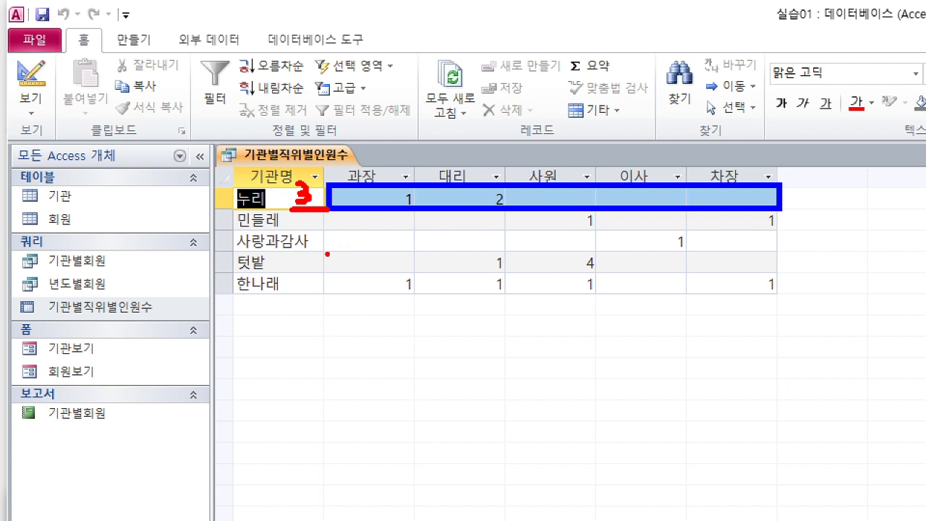
mouse_move(327, 210)
mouse_down()
mouse_move(393, 240)
mouse_move(791, 229)
mouse_move(781, 232)
mouse_up()
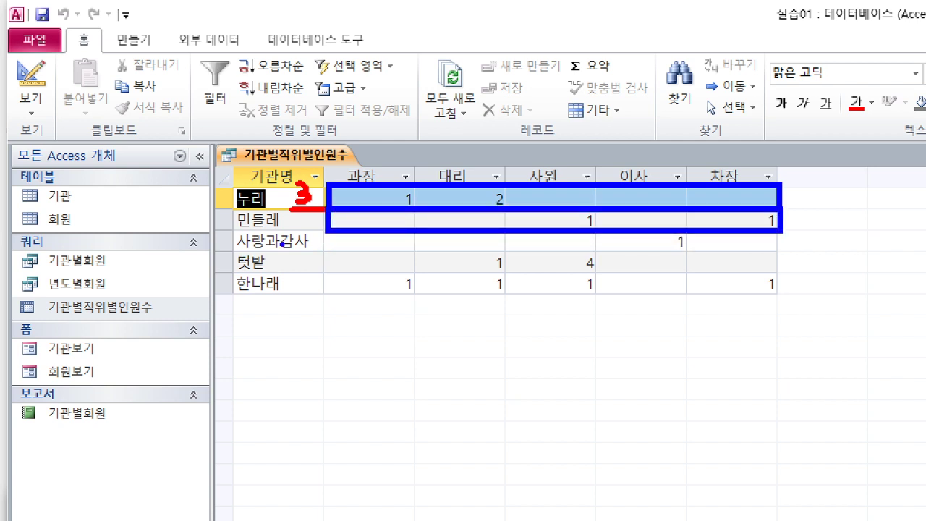
mouse_move(290, 236)
mouse_down()
mouse_move(326, 236)
mouse_move(304, 216)
mouse_move(298, 230)
mouse_move(316, 229)
mouse_up()
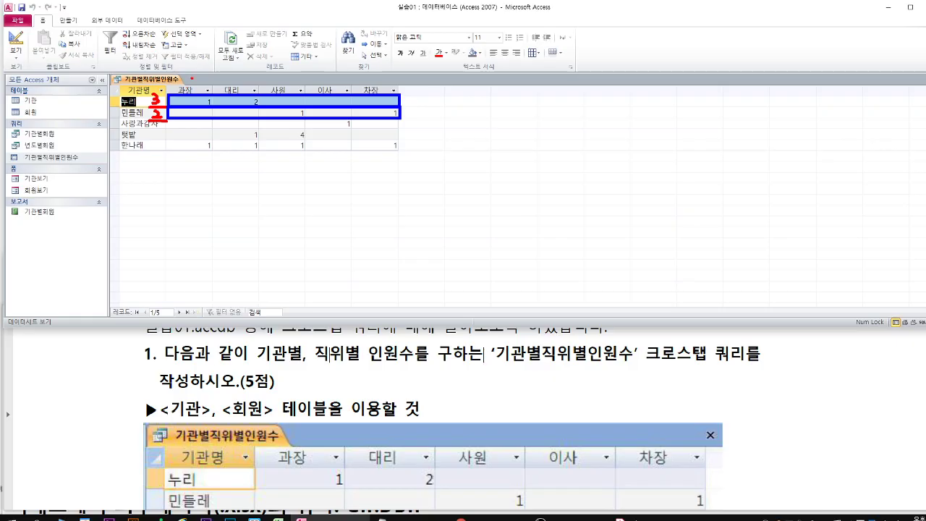
Switch the 기관별직위별인원수 query from the datasheet back to Design view.
right_click(306, 154)
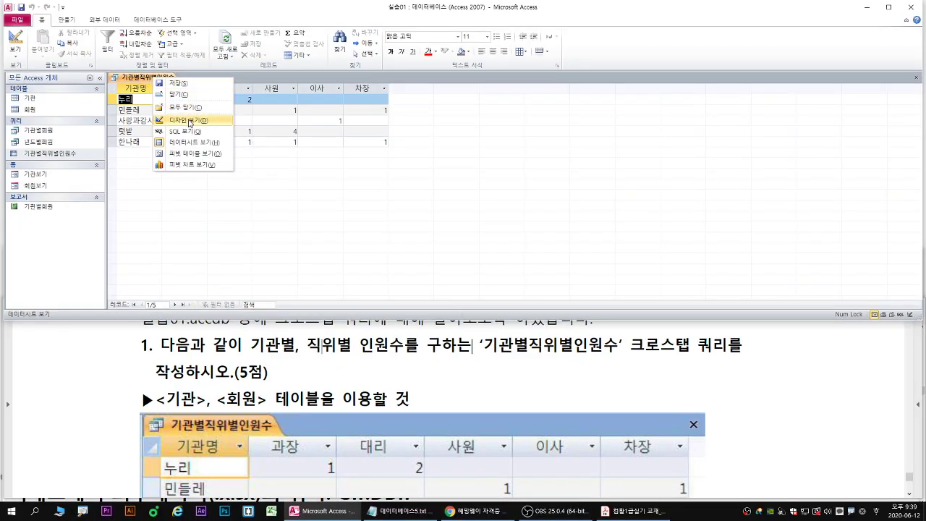
click(188, 121)
right_click(155, 78)
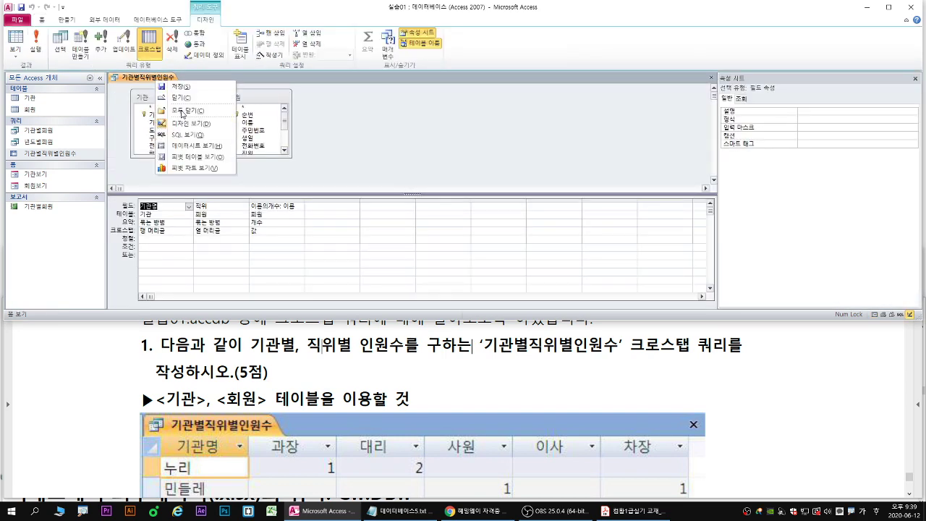
click(188, 123)
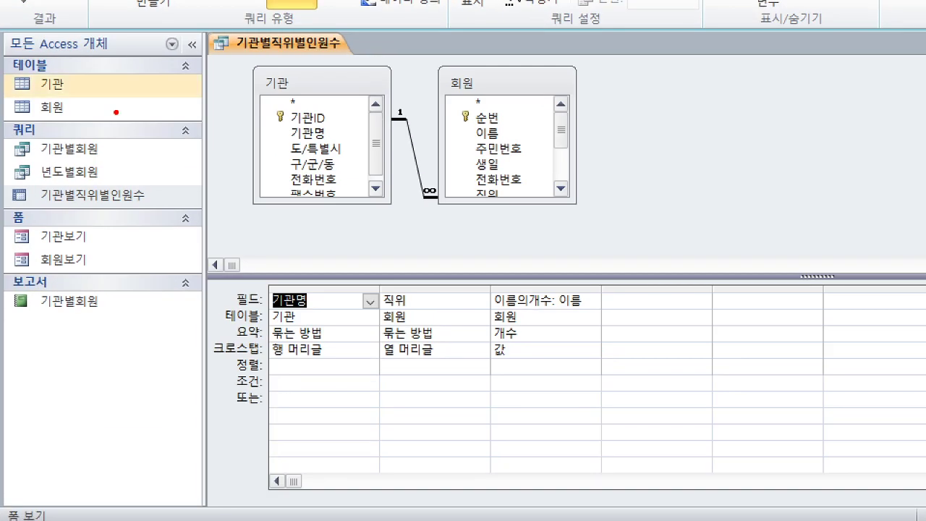
drag(485, 287, 601, 363)
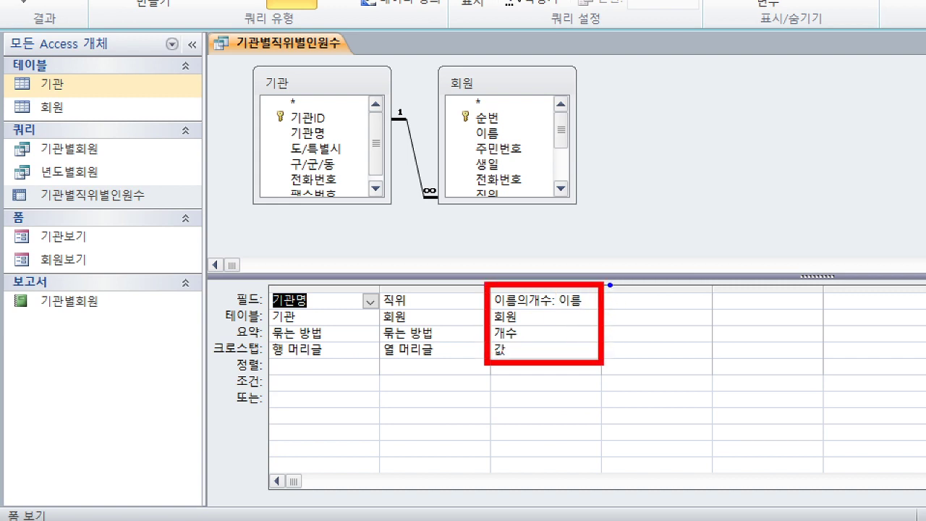
mouse_move(607, 283)
mouse_down()
mouse_move(656, 341)
mouse_move(715, 363)
mouse_up()
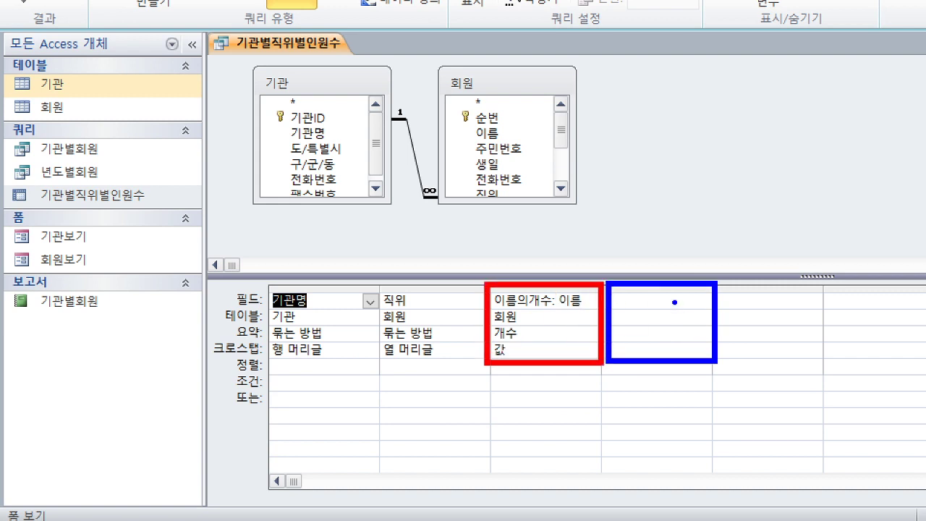
drag(674, 302, 692, 288)
mouse_move(495, 137)
mouse_down()
mouse_move(619, 273)
mouse_move(655, 298)
mouse_move(643, 301)
mouse_up()
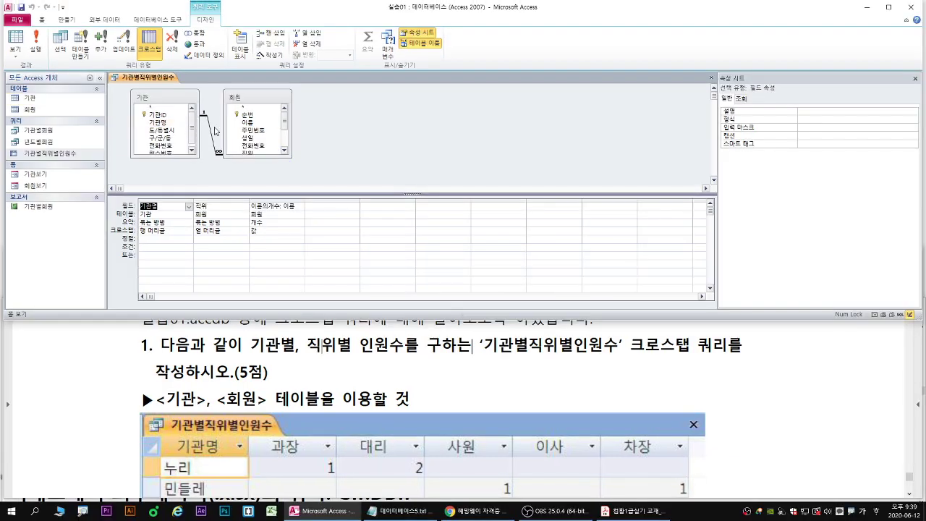
Add the 이름 field from the 회원 table again as the fourth column and set its 요약 function to 개수.
click(487, 133)
double_click(250, 122)
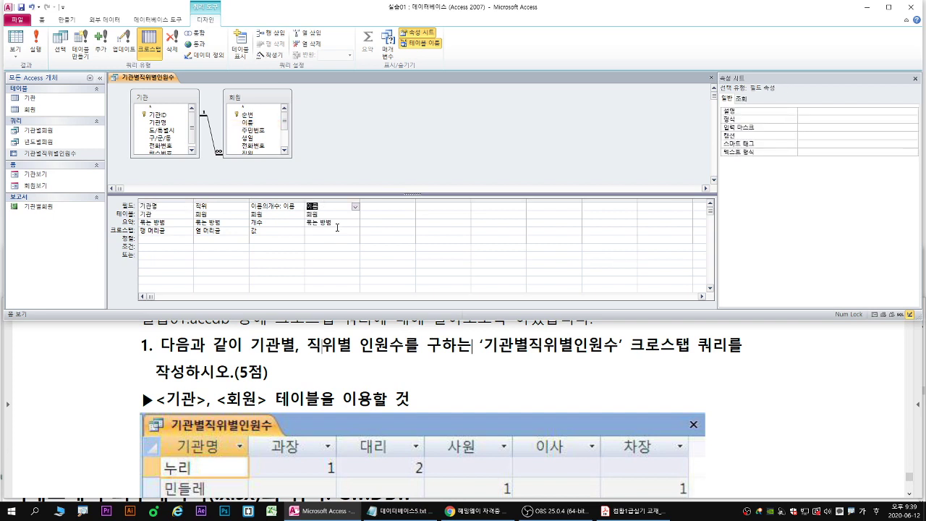
click(355, 225)
click(355, 224)
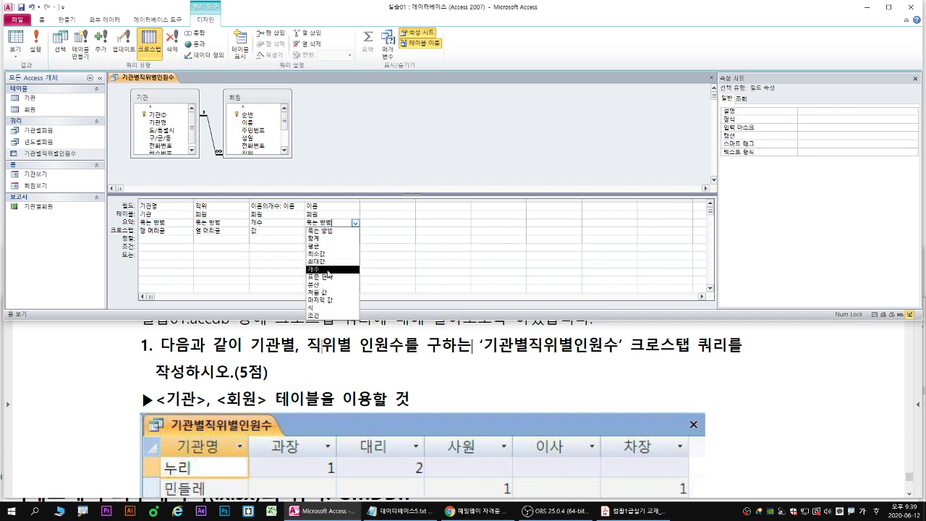
click(330, 272)
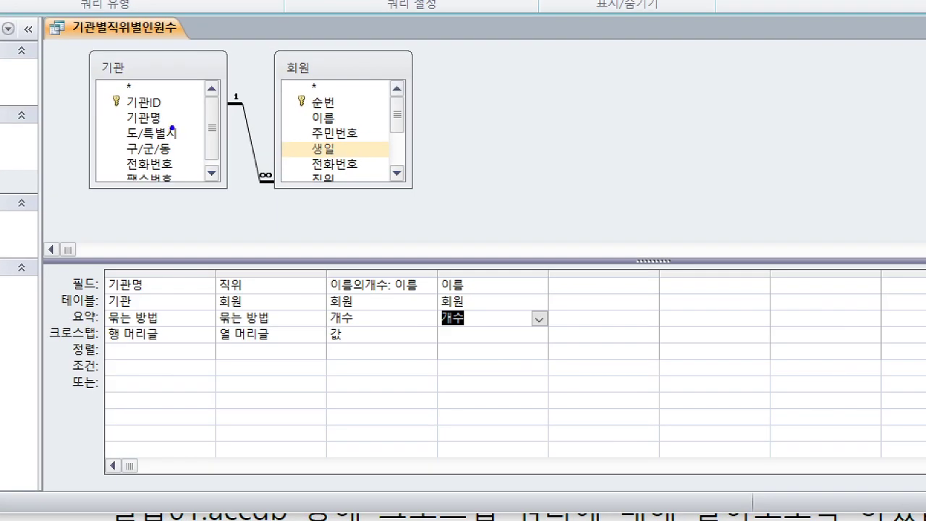
mouse_move(334, 122)
mouse_down()
mouse_move(471, 279)
mouse_move(492, 274)
mouse_up()
key(r)
drag(442, 328, 461, 327)
drag(463, 362, 483, 362)
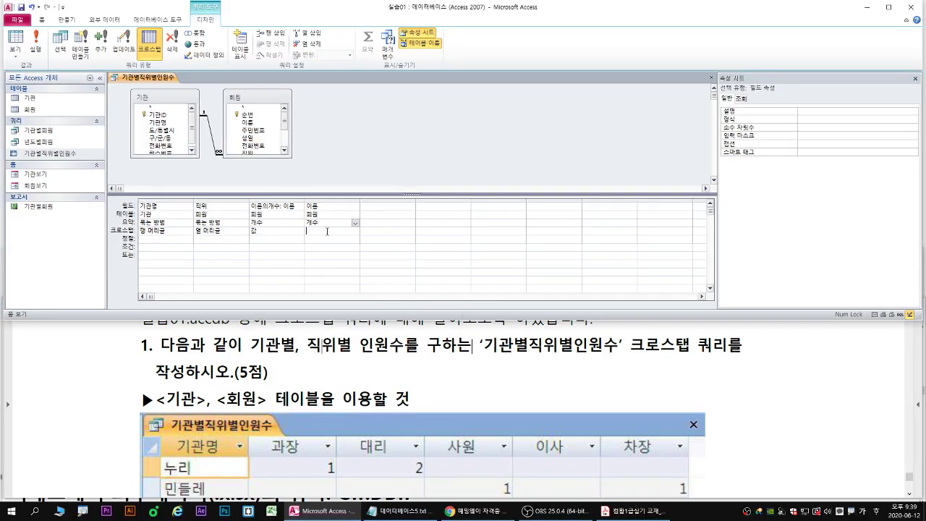
Set the crosstab role of the fourth column's 이름 field to 행 머리글.
click(535, 333)
click(538, 333)
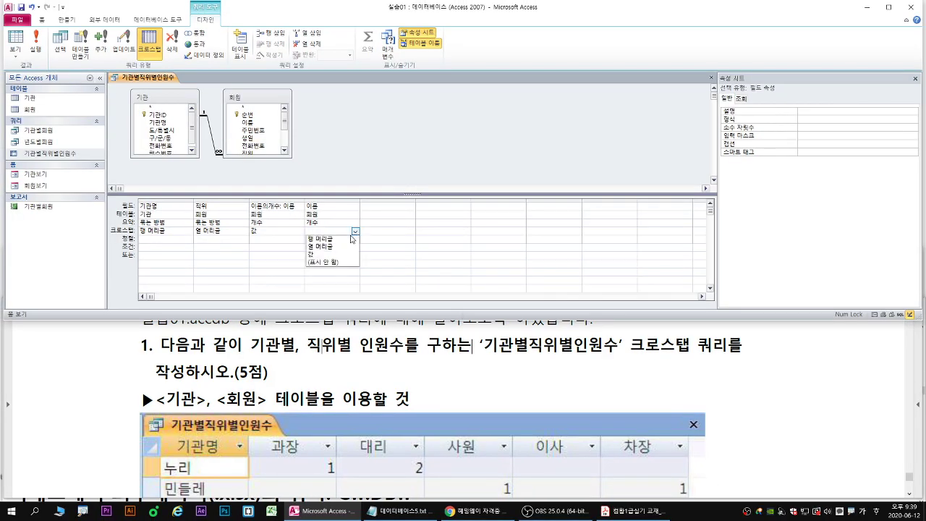
click(325, 239)
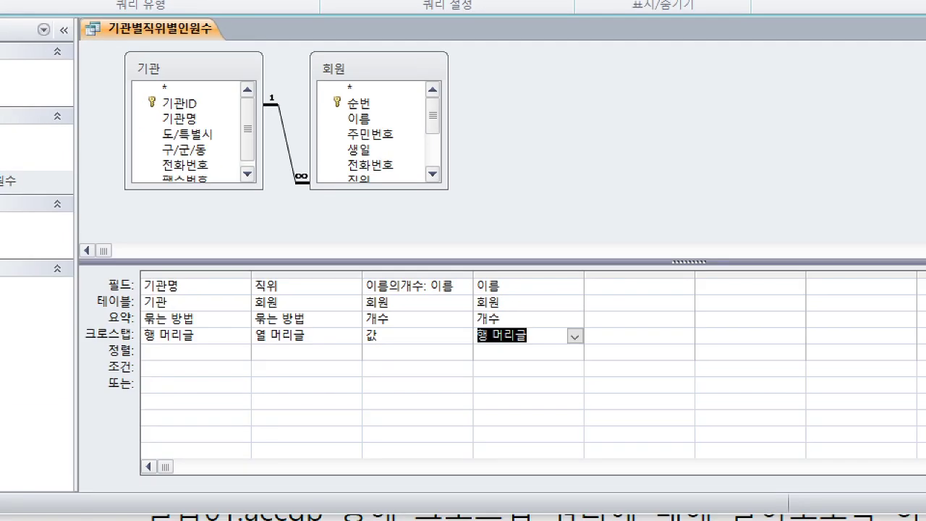
Close the 기관별직위별인원수 query's design and reopen the query to check each institution's total beside its counts by position.
mouse_move(469, 270)
mouse_down()
mouse_move(533, 325)
mouse_move(560, 329)
mouse_up()
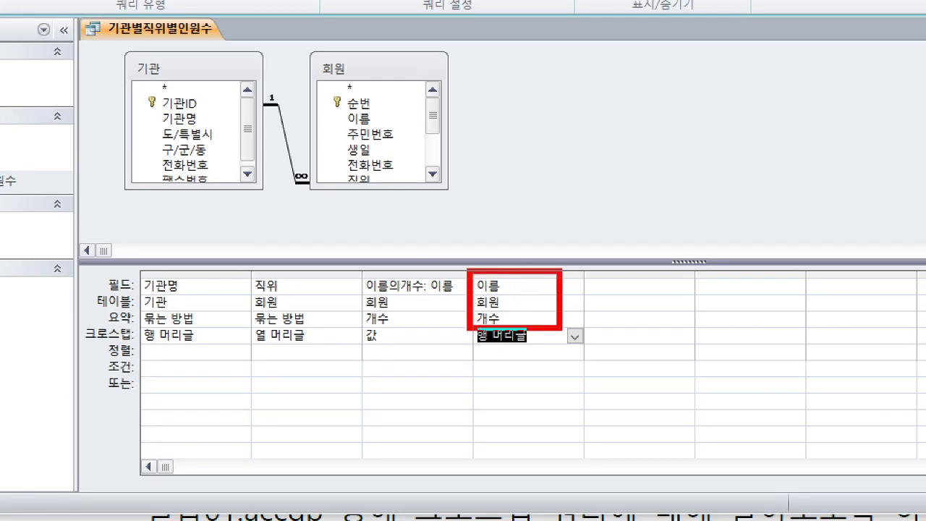
drag(475, 347, 535, 347)
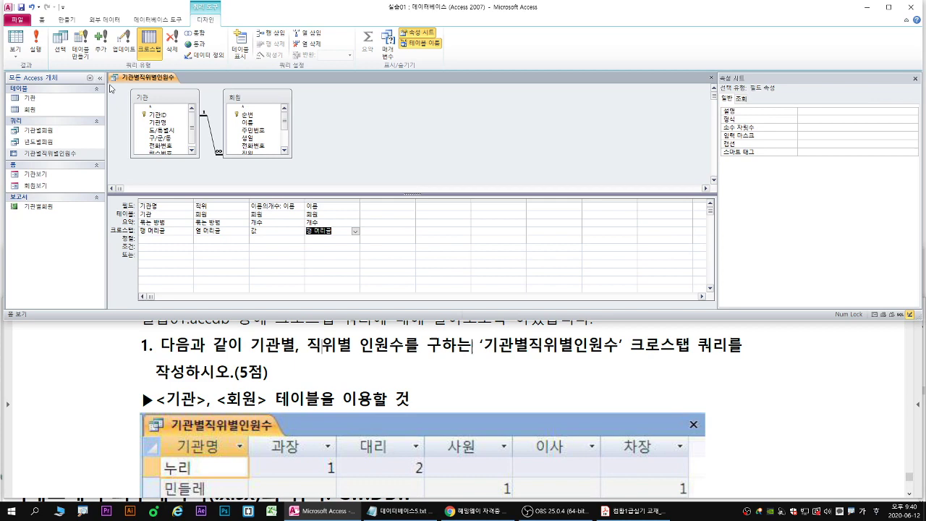
right_click(191, 32)
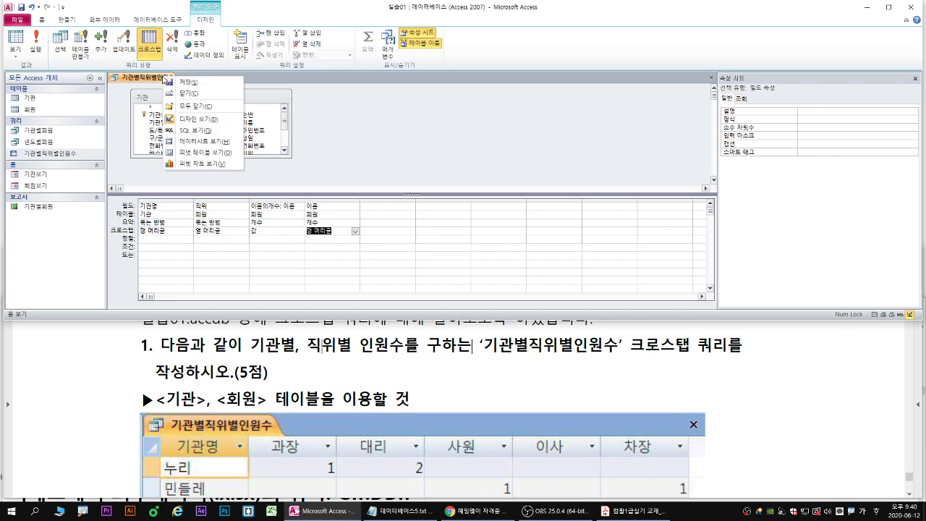
click(189, 94)
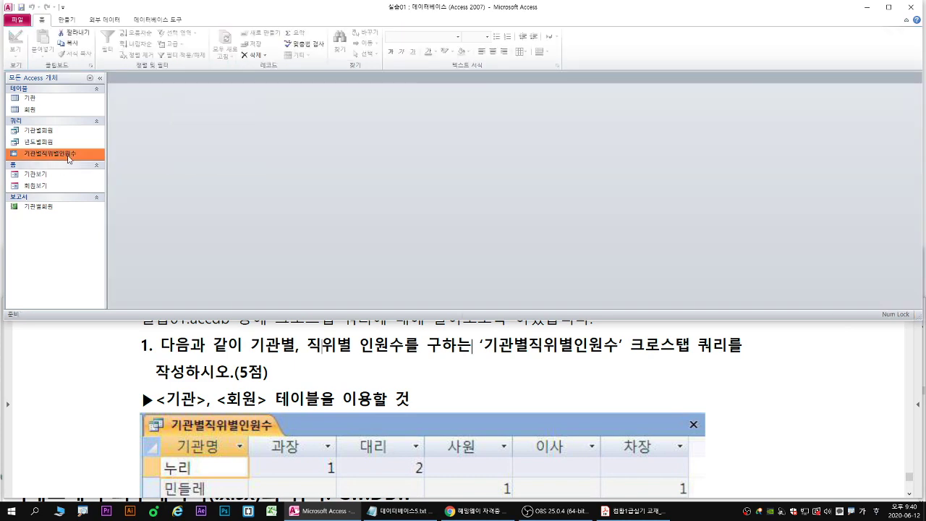
double_click(70, 153)
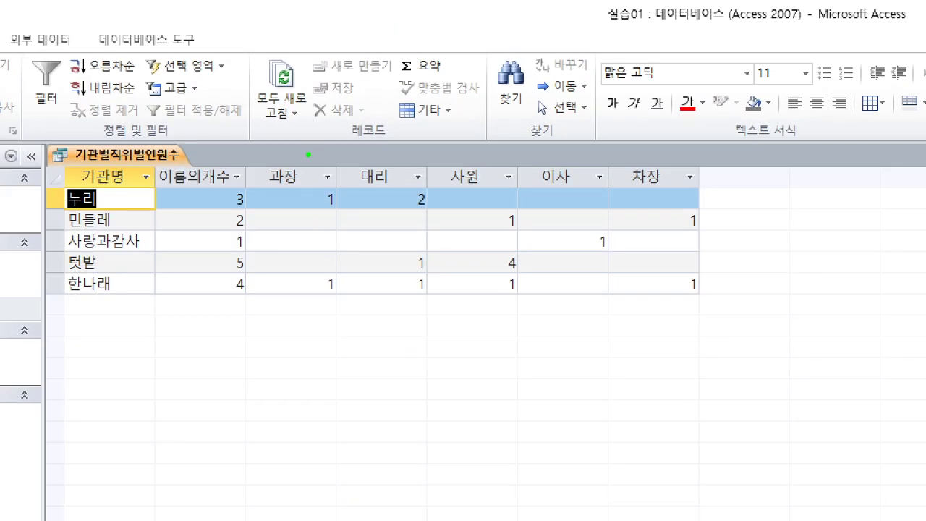
drag(252, 212, 703, 213)
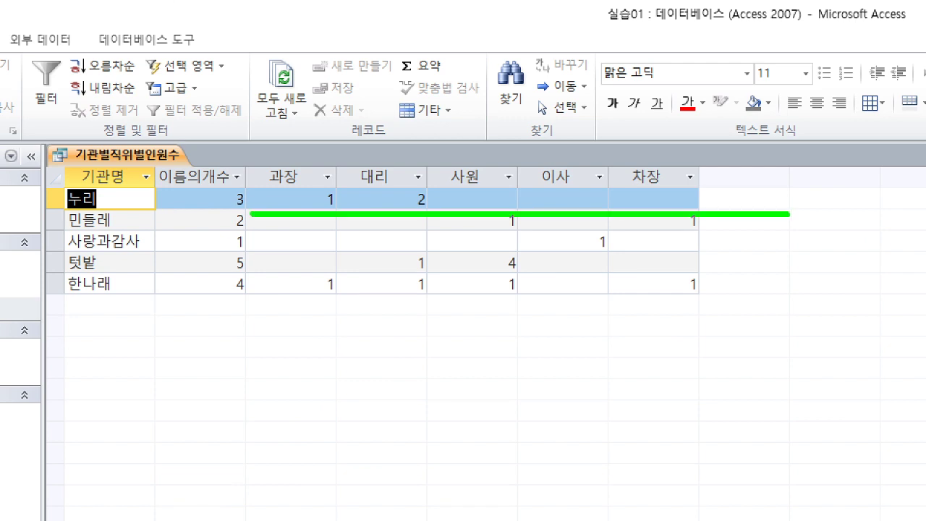
drag(157, 187, 251, 211)
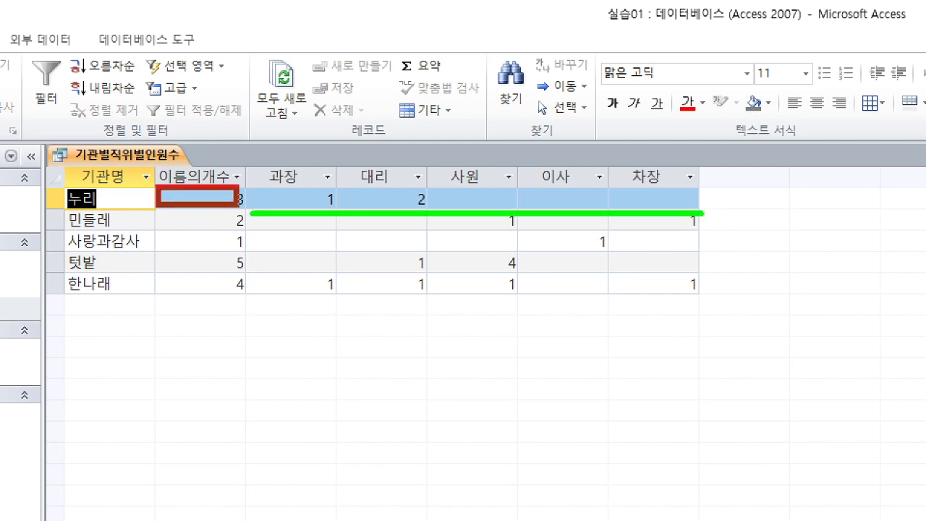
mouse_move(182, 175)
mouse_down()
mouse_move(214, 175)
mouse_move(185, 175)
mouse_up()
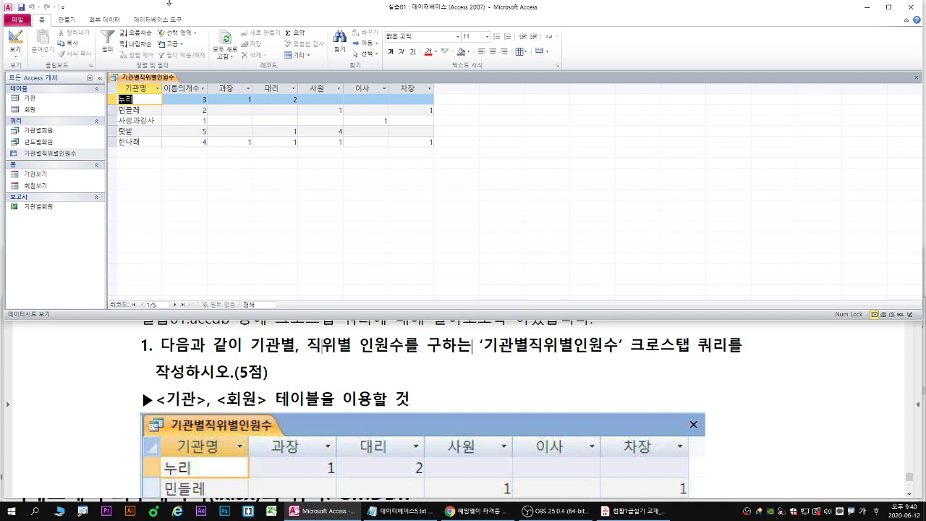
Find the 실습03.accdb exercise in the PDF textbook in Acrobat Reader, and close the 기관별직위별인원수 datasheet in Access.
click(109, 351)
scroll(302, 311, down, 10)
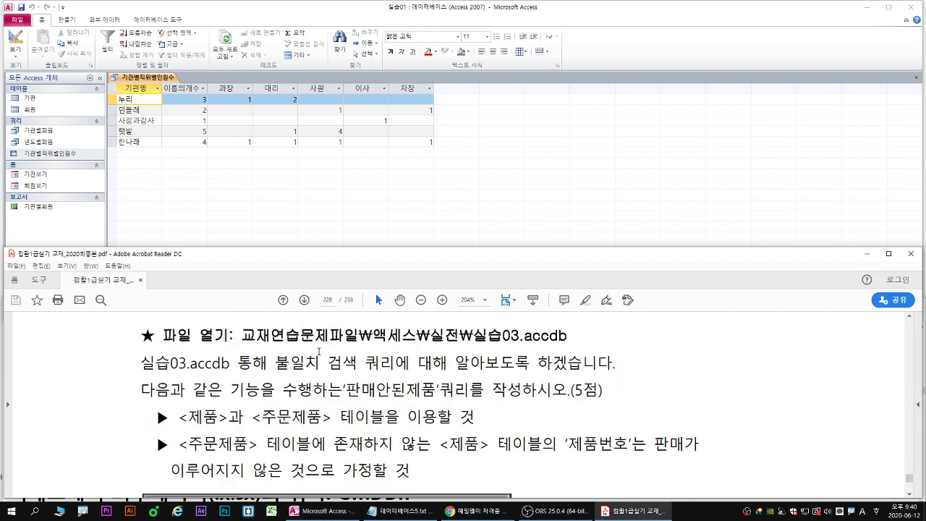
click(373, 234)
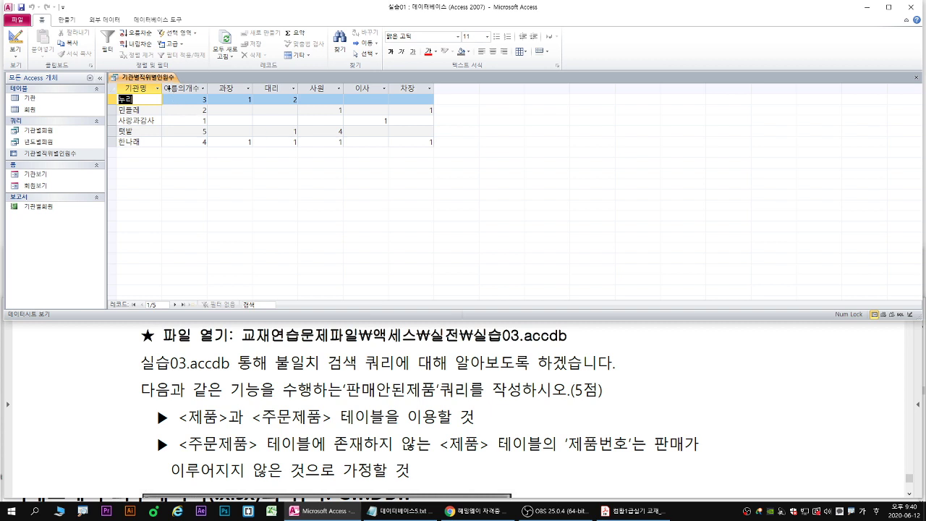
right_click(162, 77)
click(177, 97)
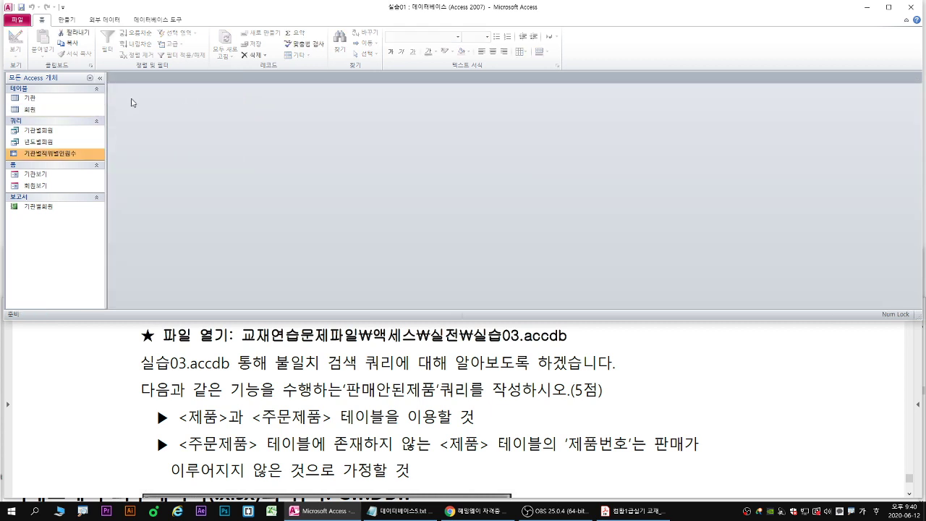
Open the 실습03.accdb database from the 액세스 > 실전 folder.
click(17, 19)
click(26, 77)
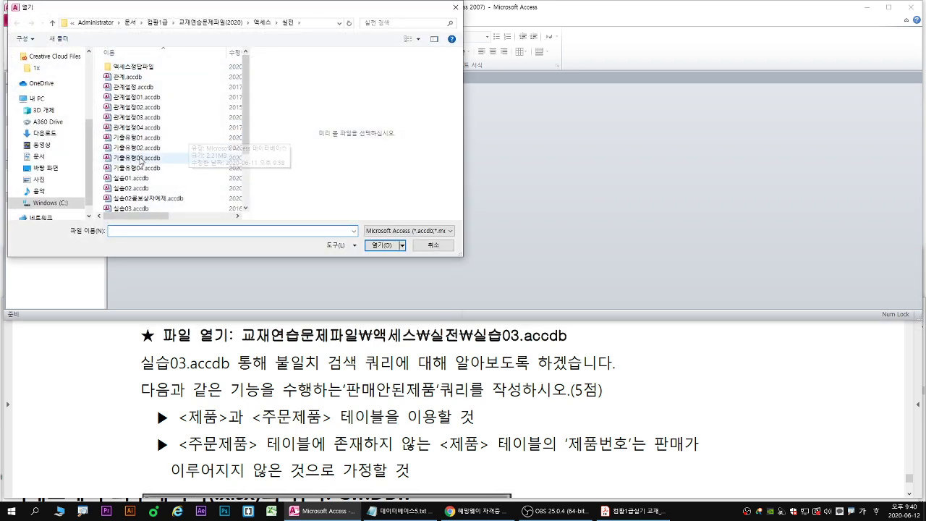
scroll(141, 160, down, 2)
click(137, 137)
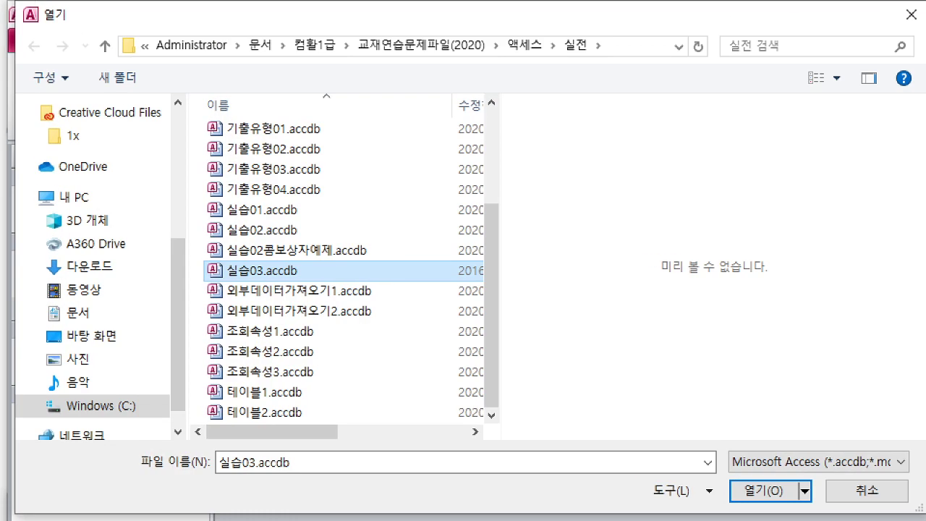
drag(493, 57, 597, 56)
click(562, 56)
drag(279, 279, 298, 302)
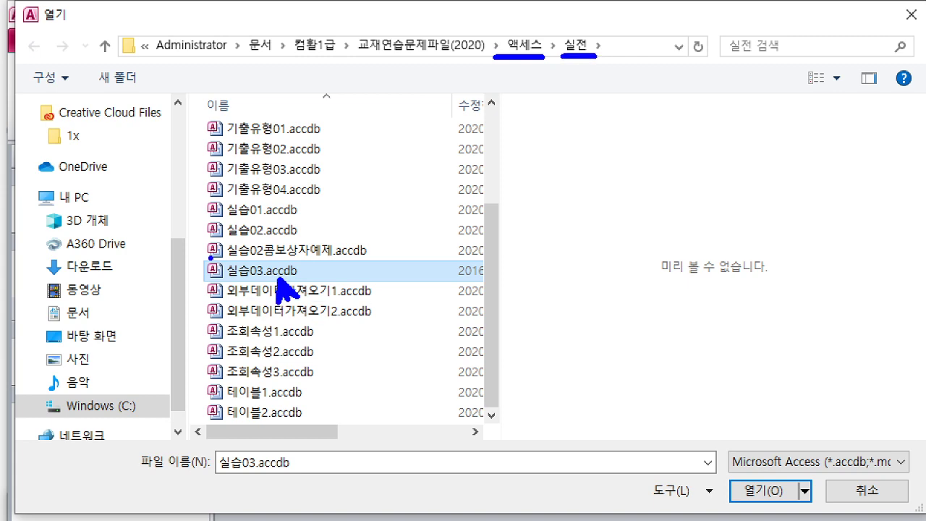
drag(210, 256, 302, 284)
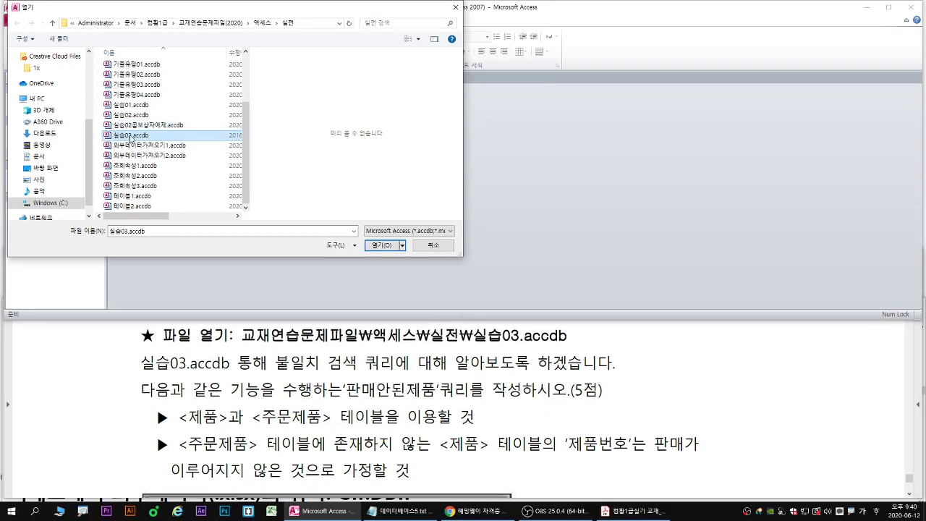
double_click(254, 271)
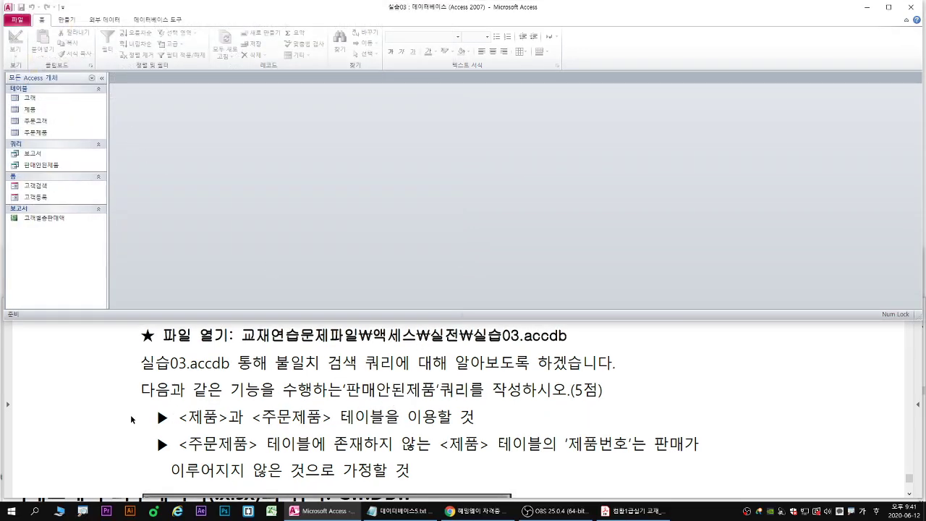
Read the textbook's requirements for the 판매안된제품 query on the 제품 and 주문제품 tables.
scroll(133, 420, down, 1)
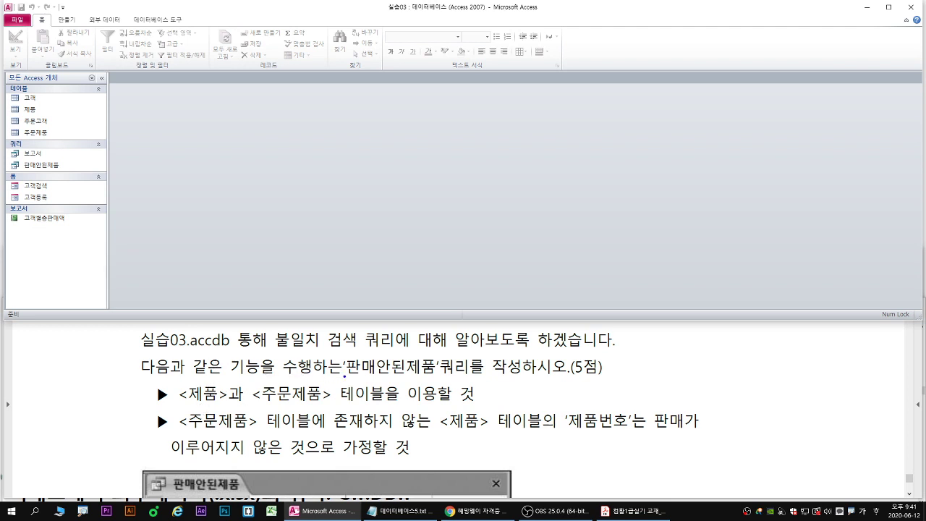
drag(344, 376, 519, 376)
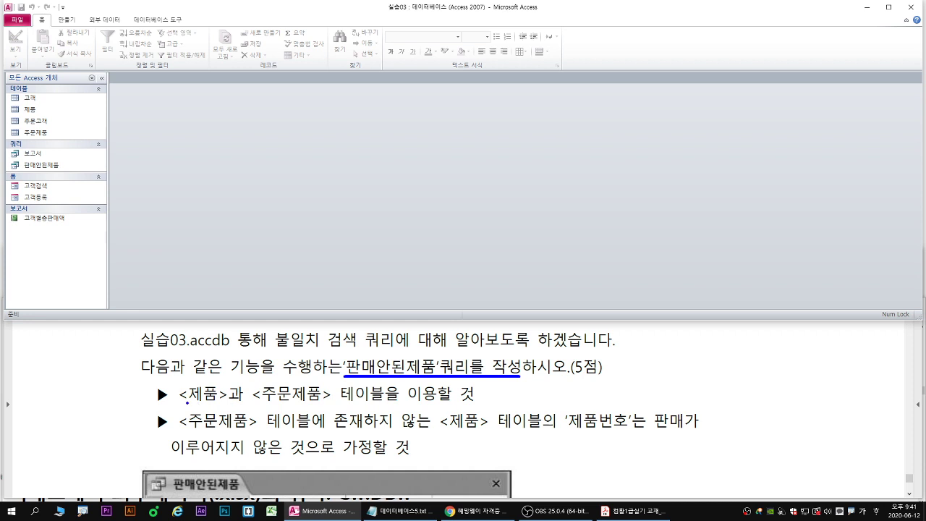
drag(187, 401, 322, 403)
key(p)
drag(184, 431, 700, 431)
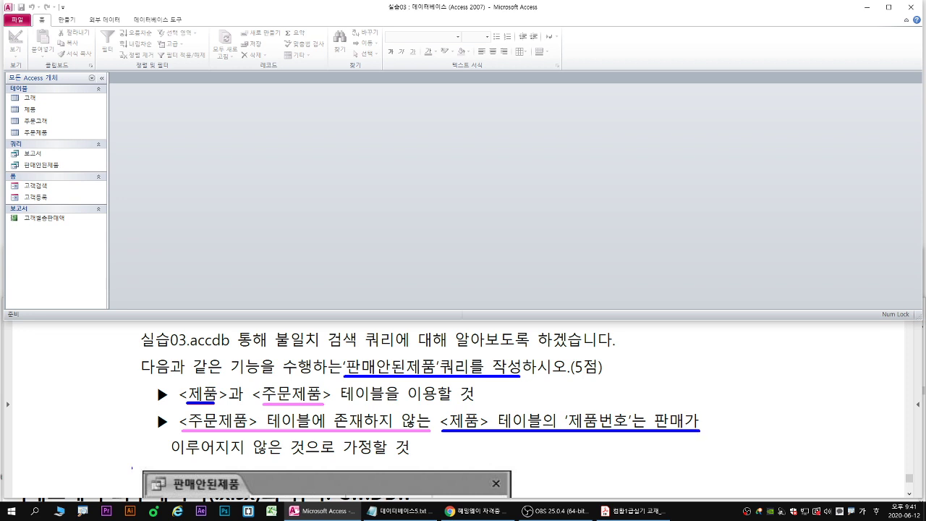
drag(164, 463, 381, 460)
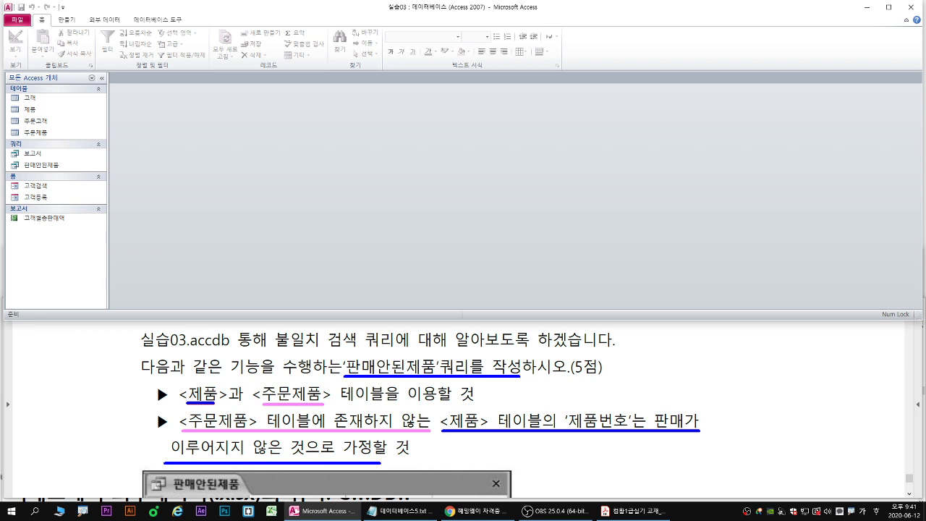
key(e)
key(Escape)
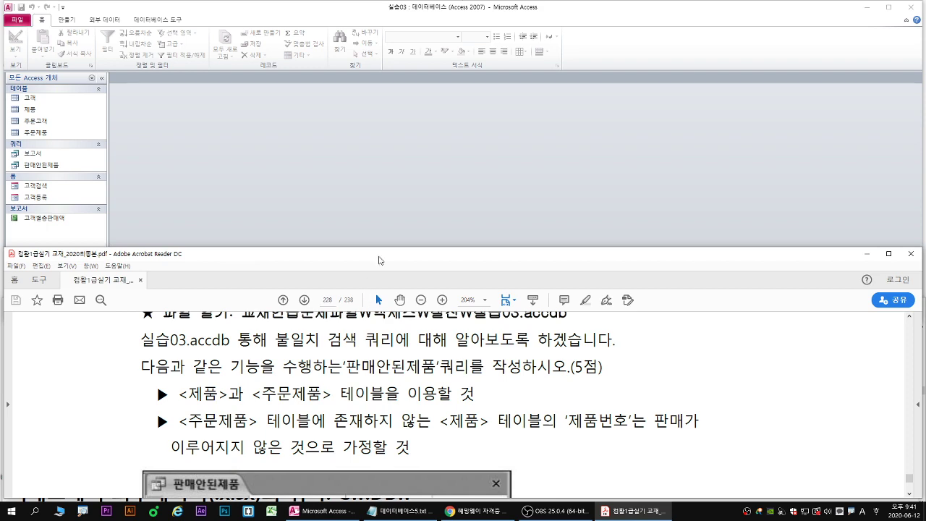
Maximize the PDF textbook to examine the sample 판매안된제품 result against its conditions, and restore the window size.
drag(380, 259, 378, 3)
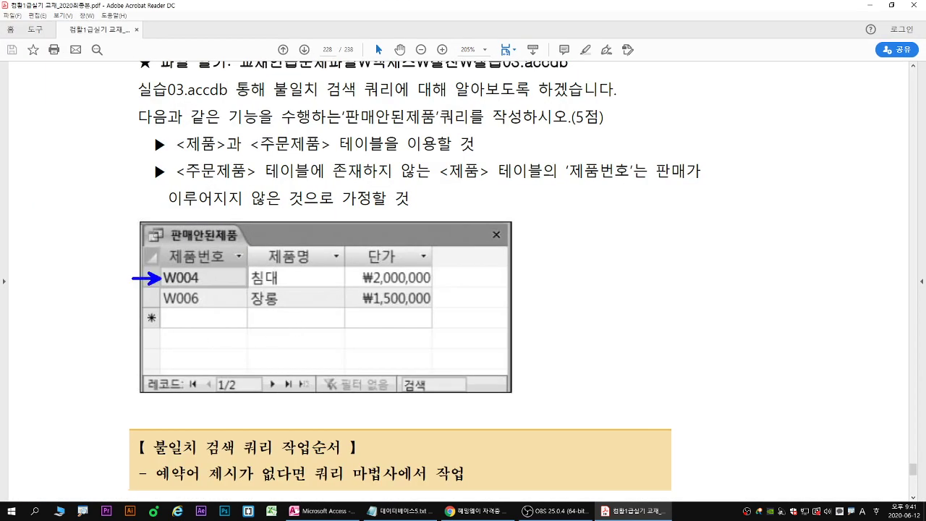
drag(108, 308, 160, 297)
drag(179, 182, 631, 181)
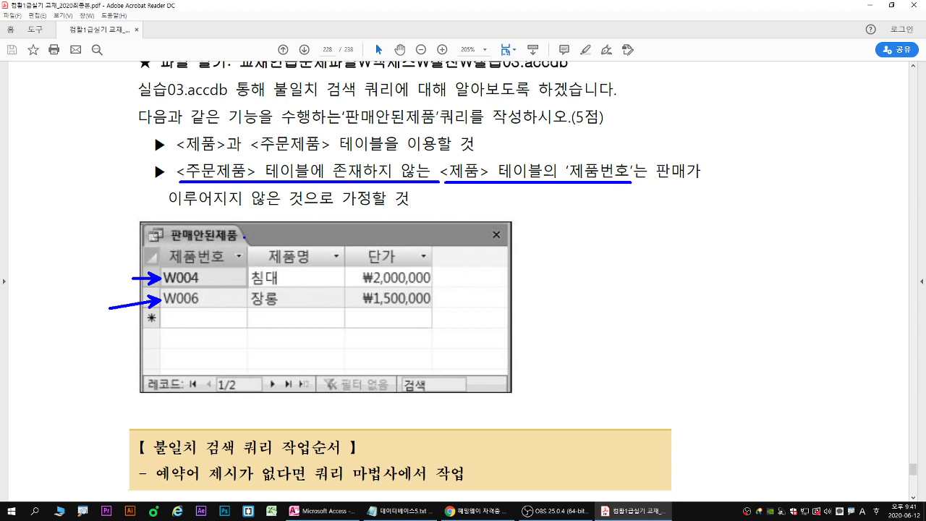
drag(123, 277, 159, 277)
drag(108, 310, 159, 298)
key(Escape)
double_click(525, 6)
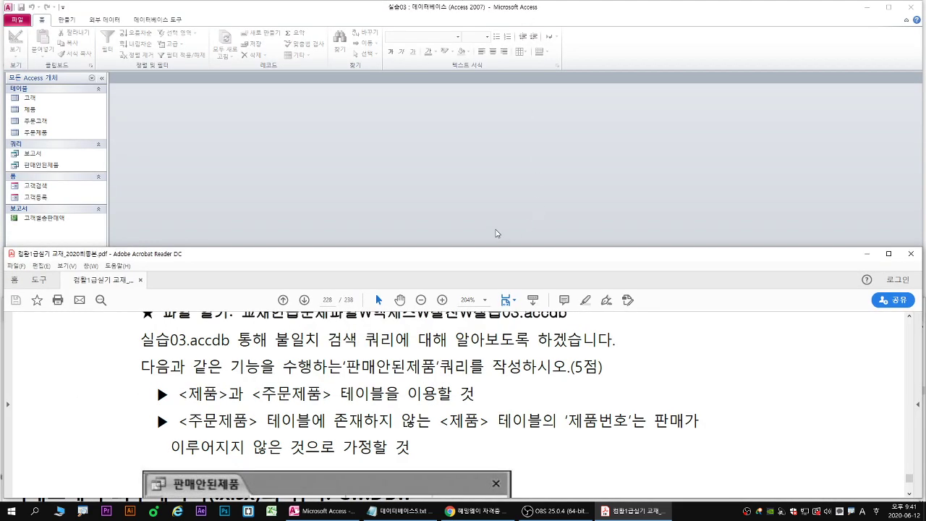
Switch to Notepad to review the 불일치검색쿼리 procedure in 데이터베이스5.txt, and return to Access.
click(397, 510)
click(343, 437)
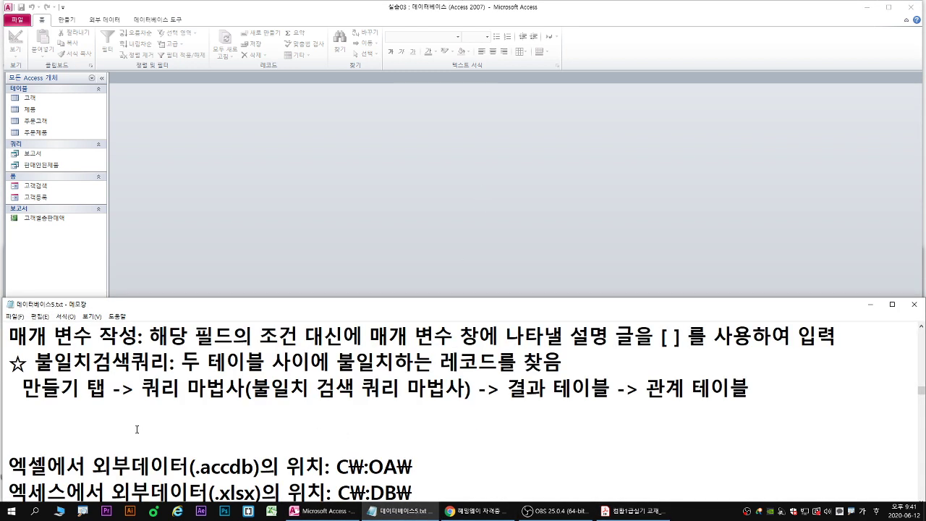
key(Down)
key(Down)
key(End)
key(Return)
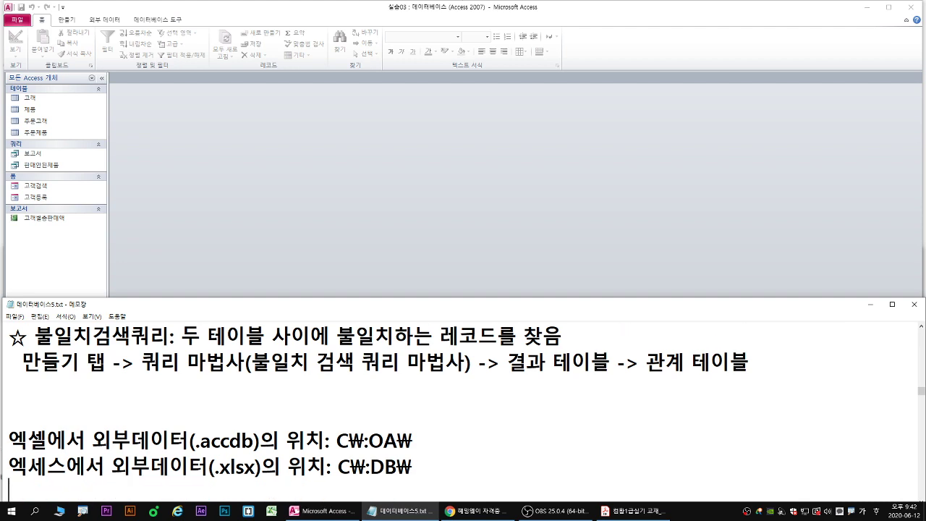
click(364, 148)
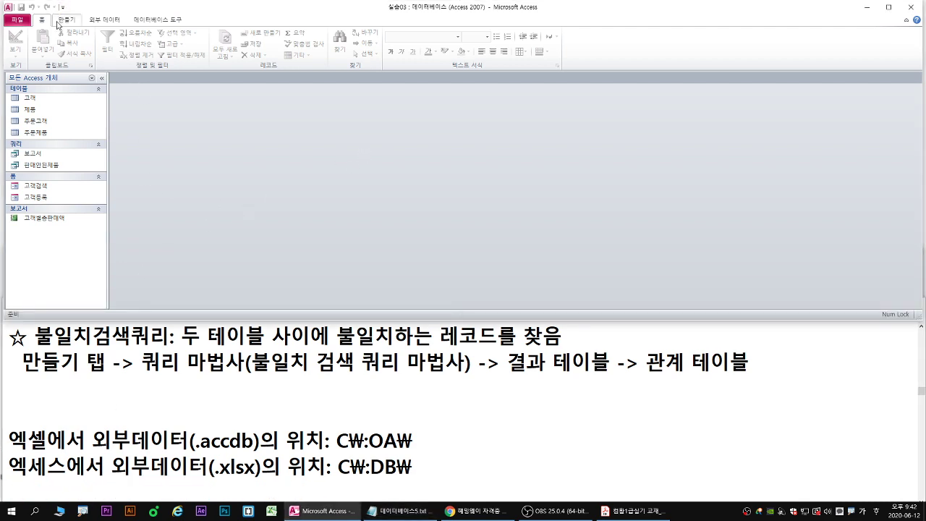
Start a new query with the 불일치 검색 쿼리 마법사 and move its dialog clear of the notes.
click(67, 20)
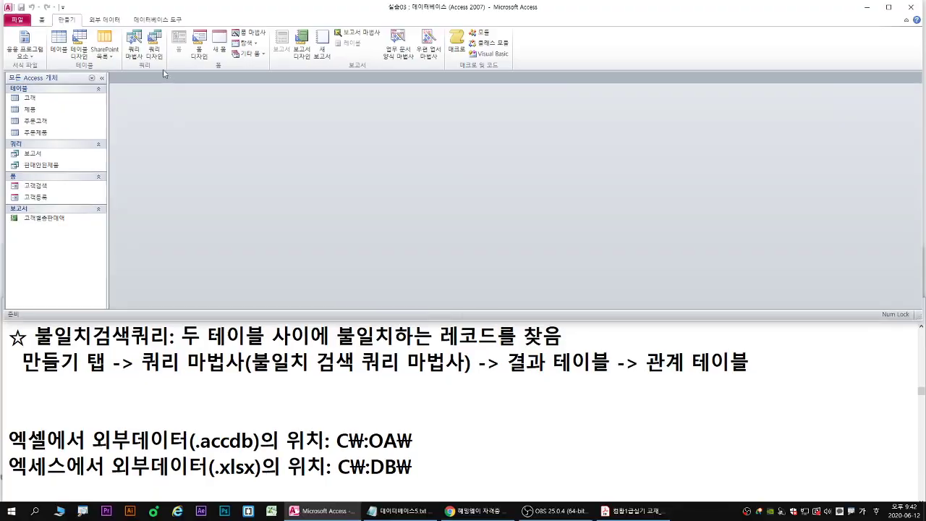
click(267, 90)
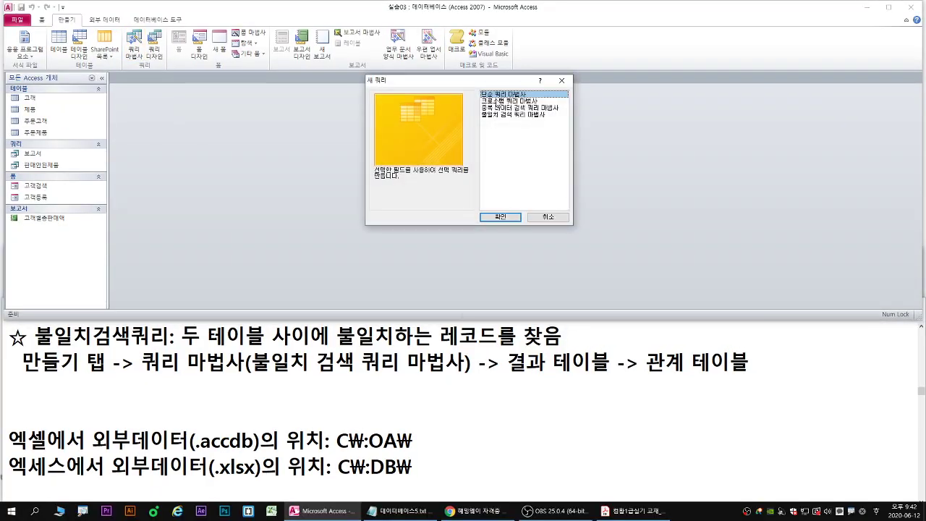
click(502, 115)
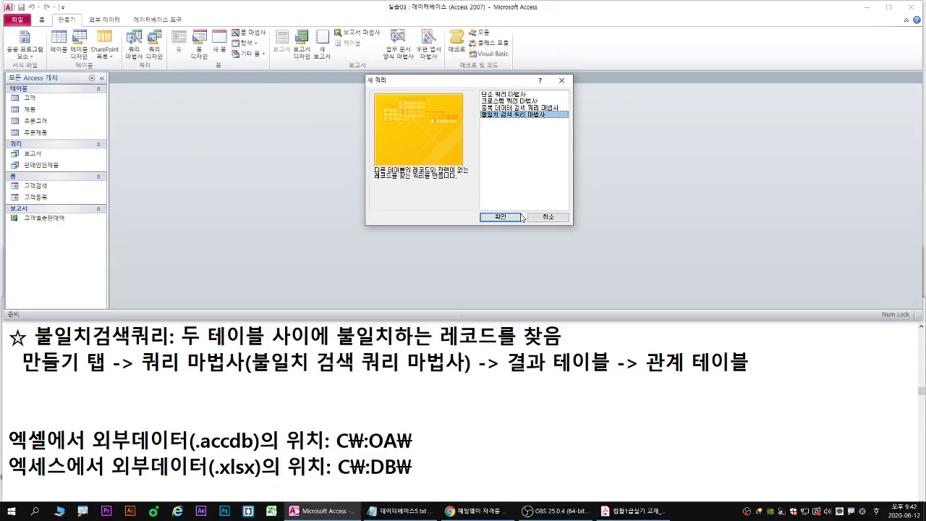
click(505, 318)
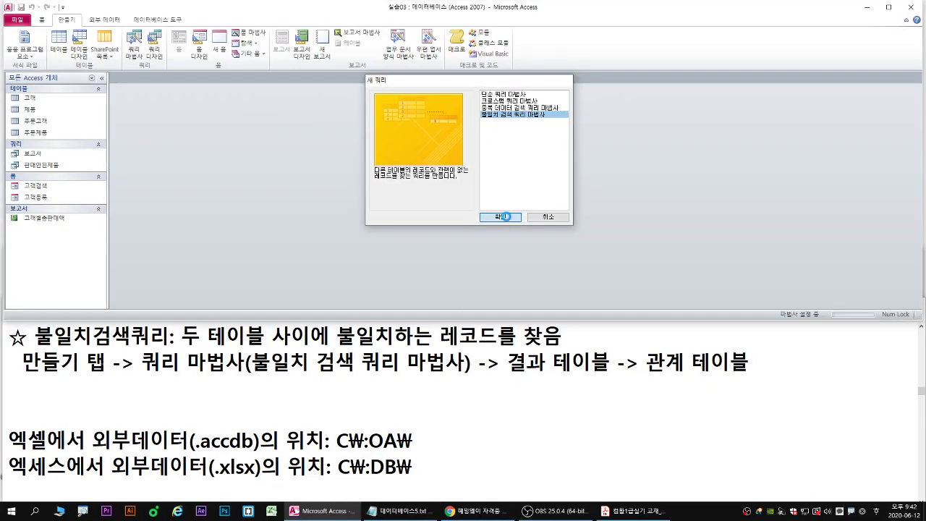
drag(443, 61, 303, 108)
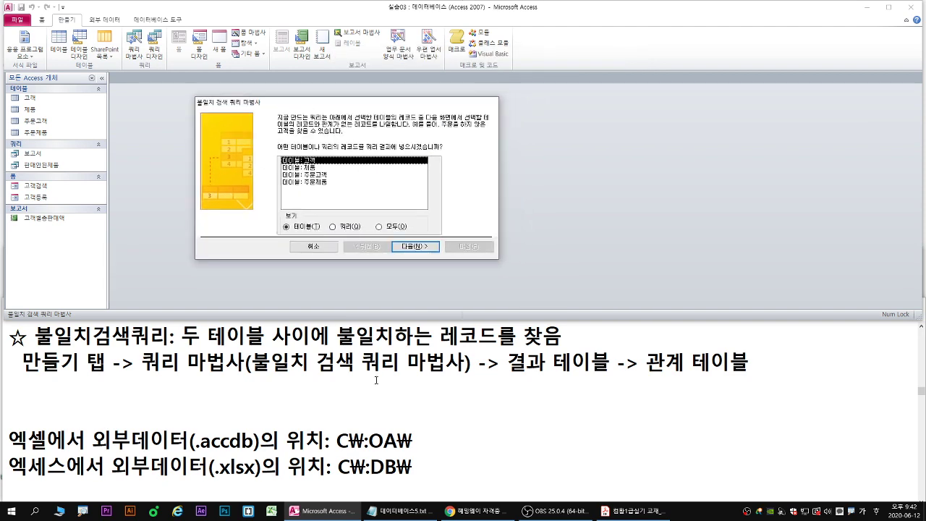
drag(258, 377, 447, 376)
drag(510, 375, 750, 376)
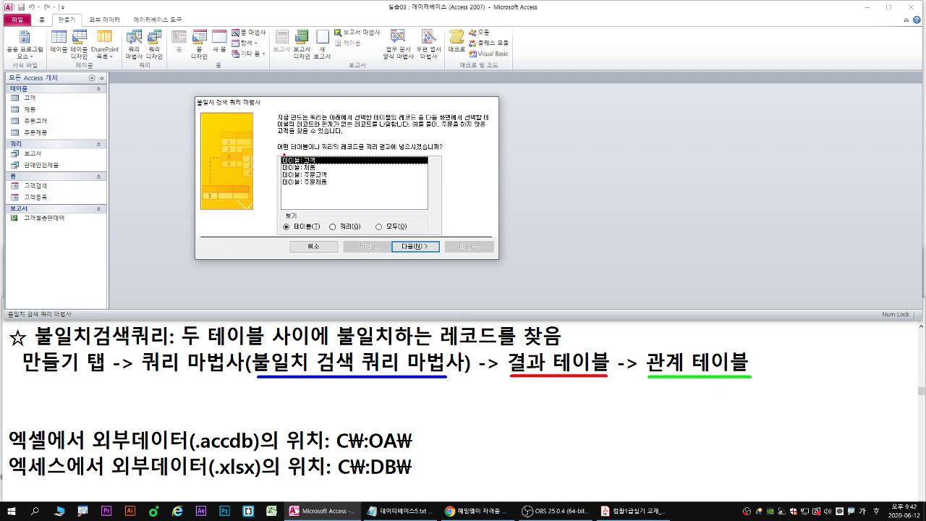
drag(277, 153, 444, 154)
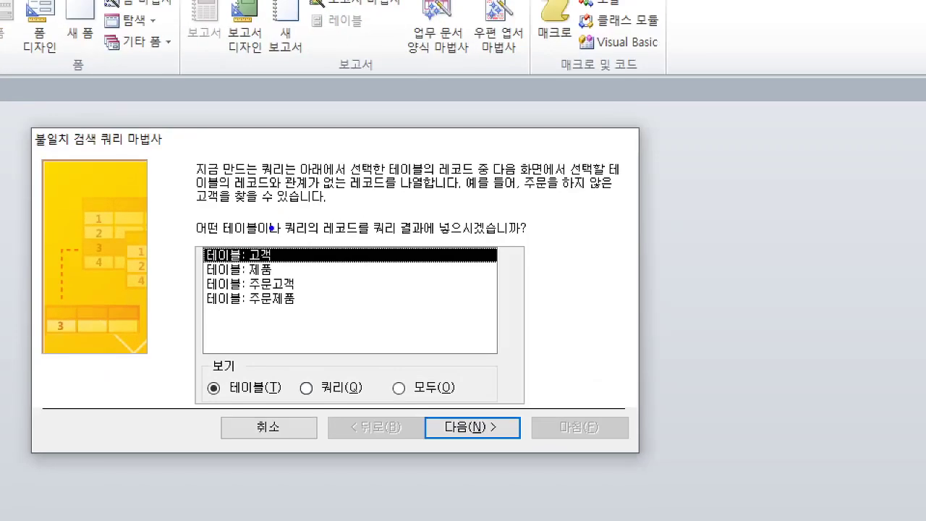
drag(193, 242, 532, 236)
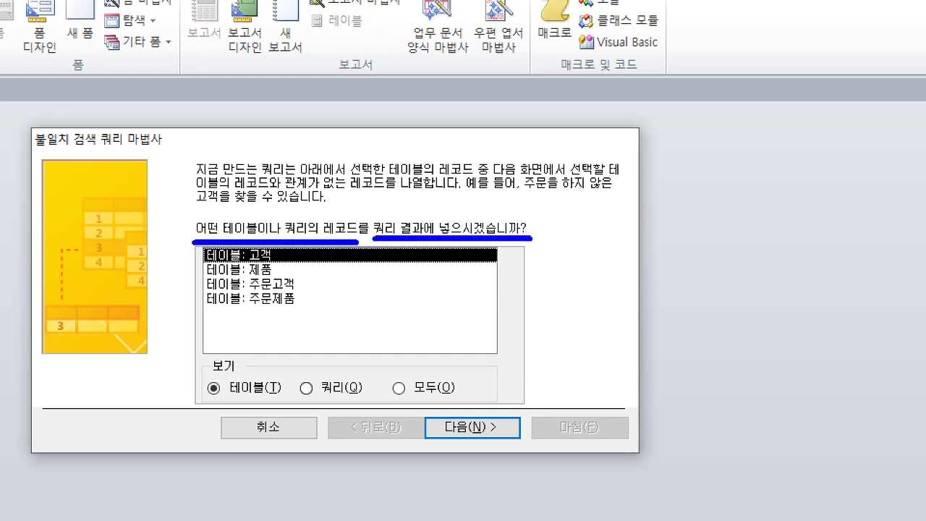
Read the wizard's question about the result table, and switch to the PDF textbook to review the 판매안된제품 condition and sample result.
key(r)
drag(222, 238, 310, 237)
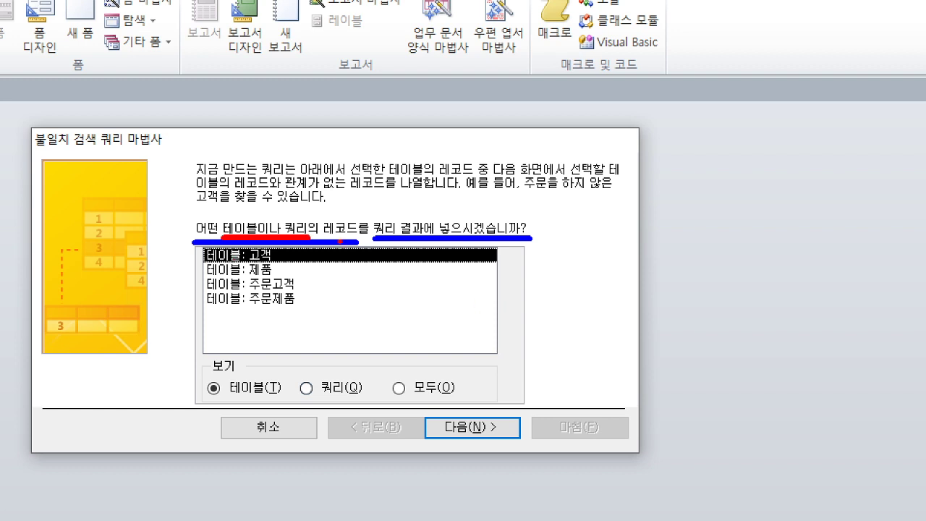
drag(310, 237, 360, 233)
mouse_move(183, 279)
mouse_down()
mouse_move(206, 269)
mouse_move(287, 282)
mouse_up()
key(Escape)
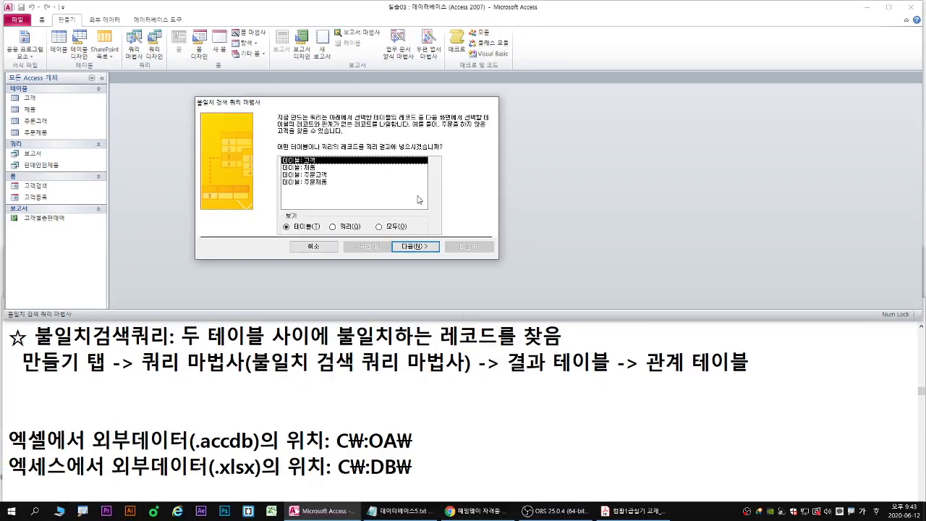
click(613, 506)
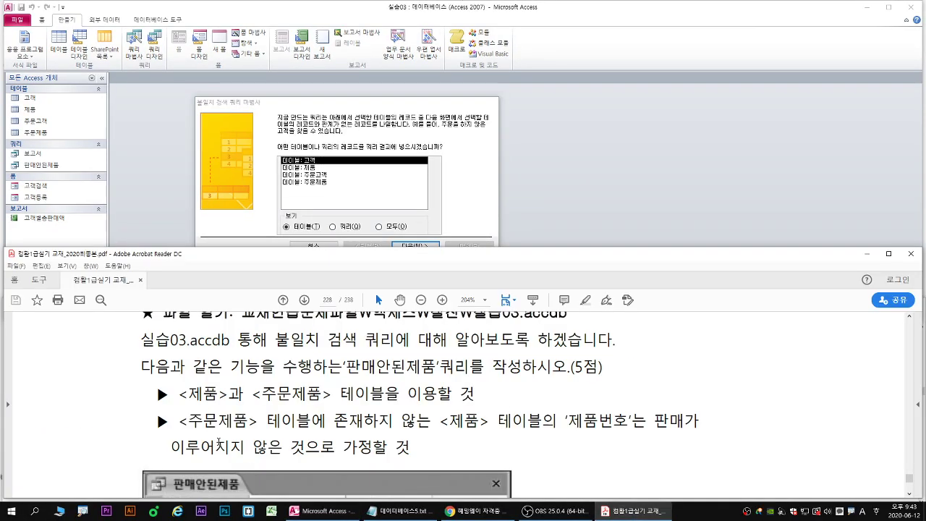
drag(185, 435, 627, 432)
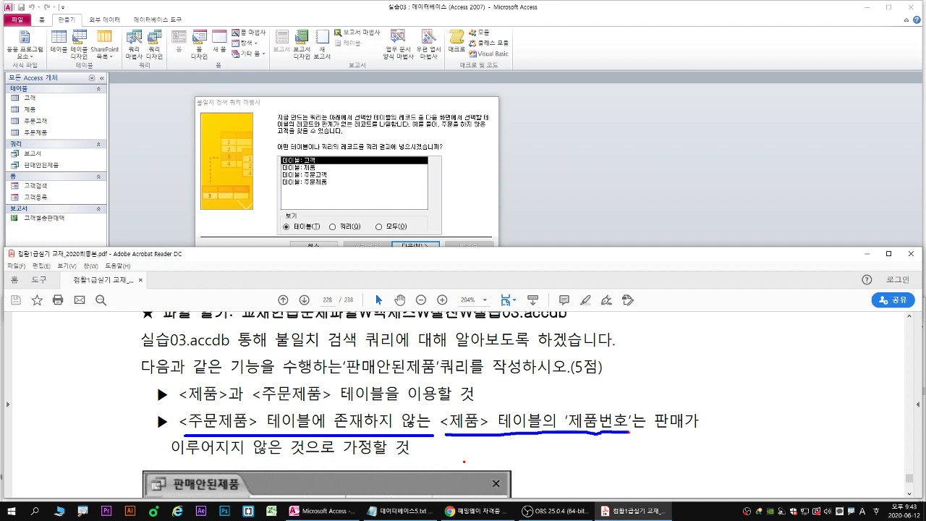
key(Escape)
scroll(448, 386, down, 3)
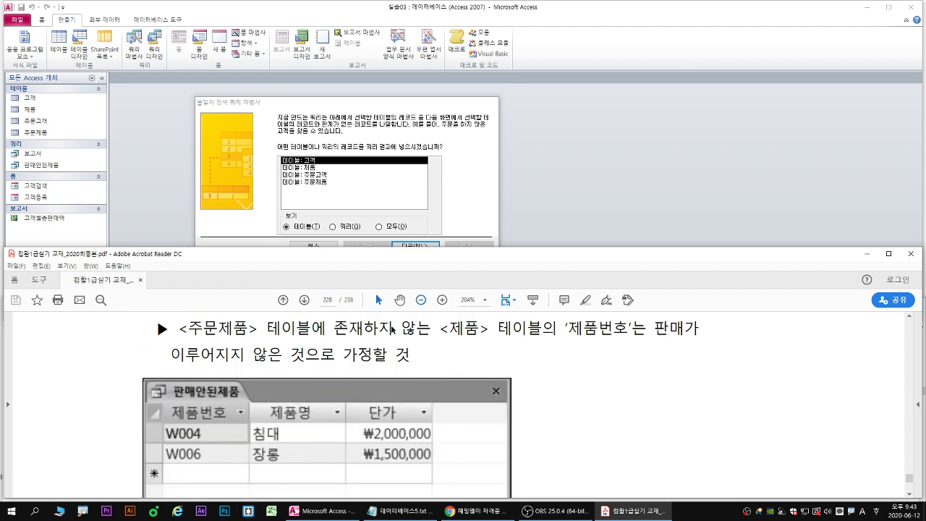
Return to Access and choose the 제품 table as the source of the unmatched query's result records.
click(306, 167)
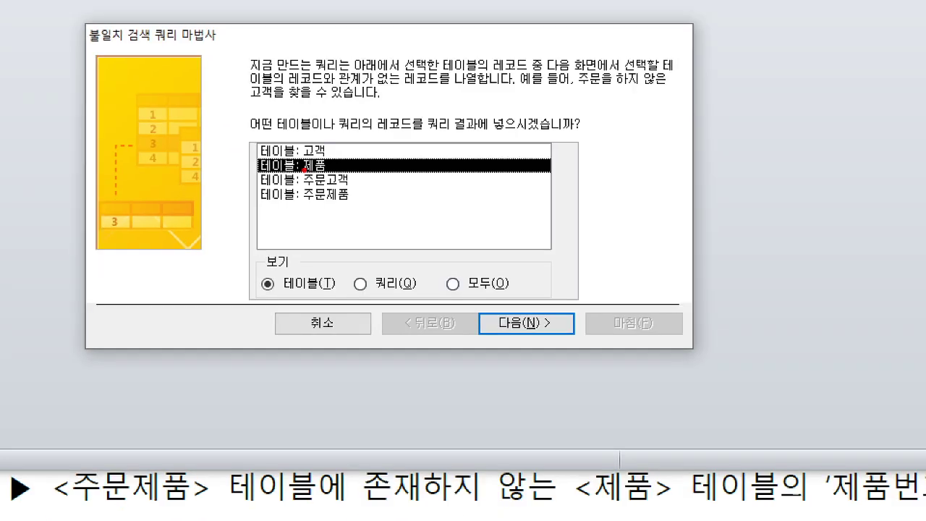
drag(306, 167, 290, 179)
drag(259, 133, 595, 137)
key(b)
key(r)
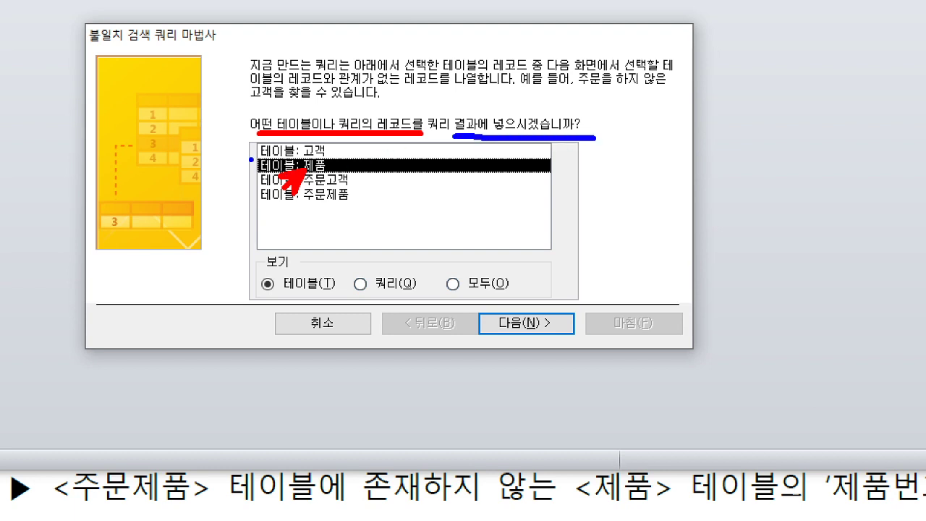
drag(251, 153, 337, 181)
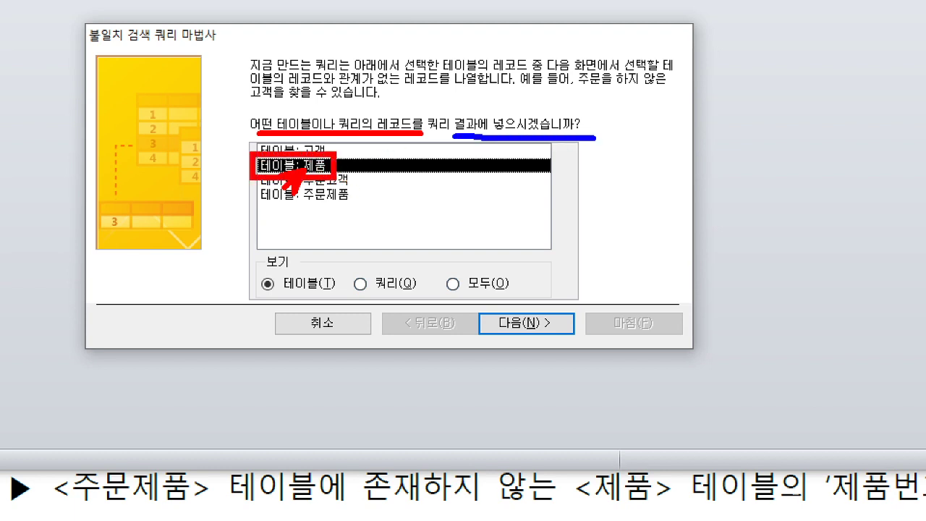
drag(531, 329, 541, 345)
key(Escape)
click(527, 327)
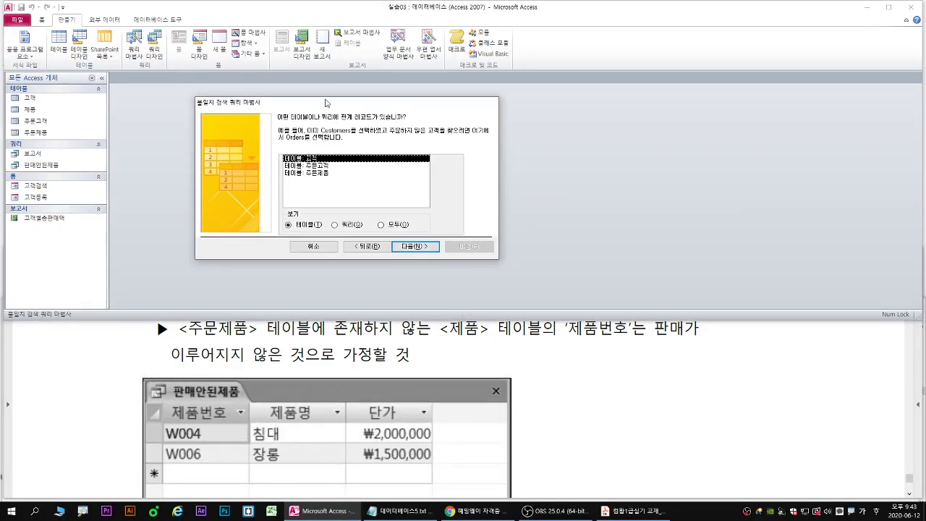
Check the 관계 테이블 stage in the Notepad notes, and choose 주문제품 as the related table in the Access wizard.
drag(343, 163, 417, 165)
key(Escape)
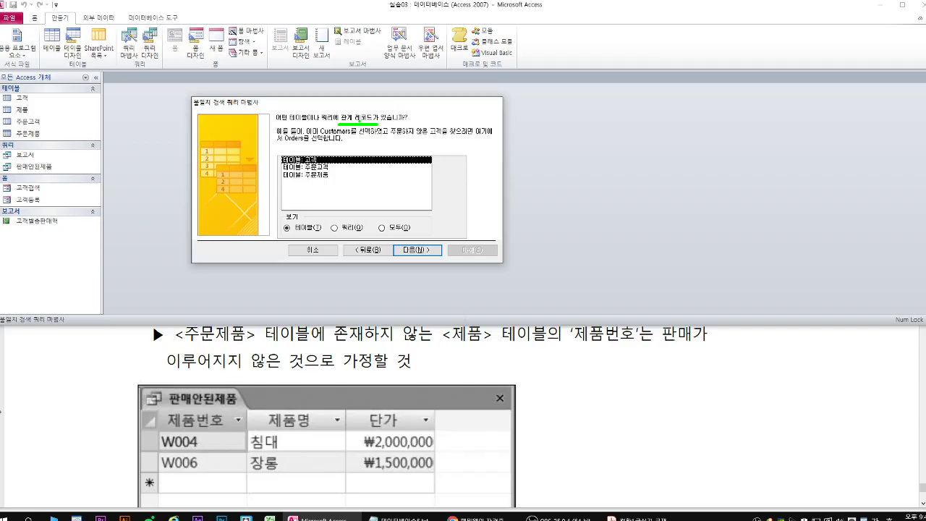
click(399, 510)
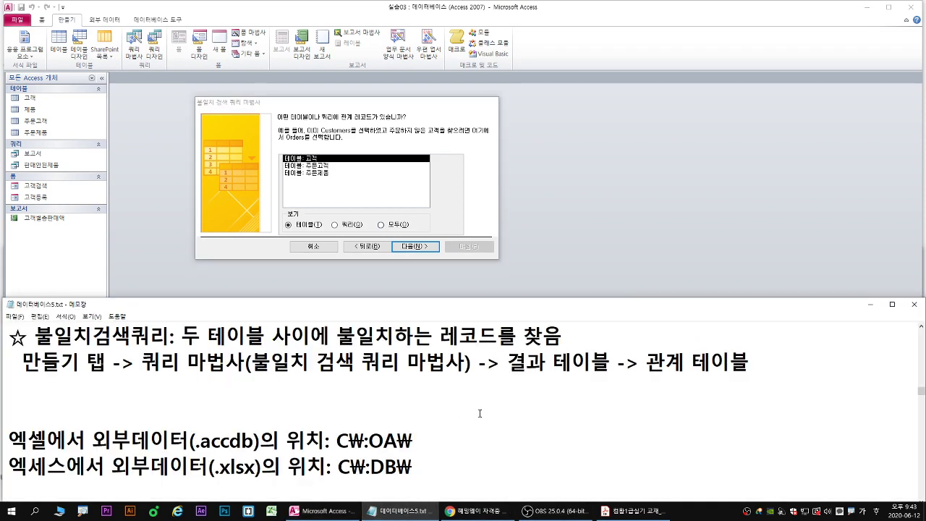
click(326, 174)
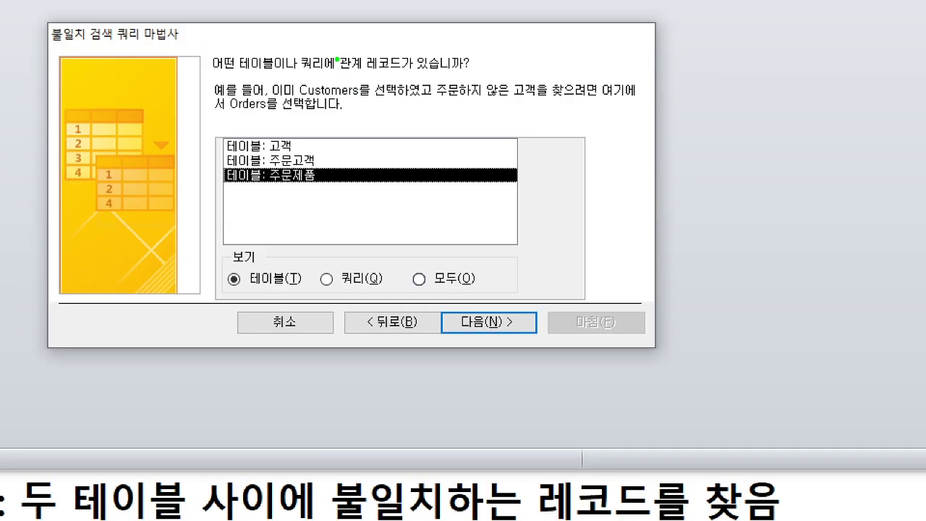
drag(331, 74, 497, 72)
drag(282, 181, 298, 222)
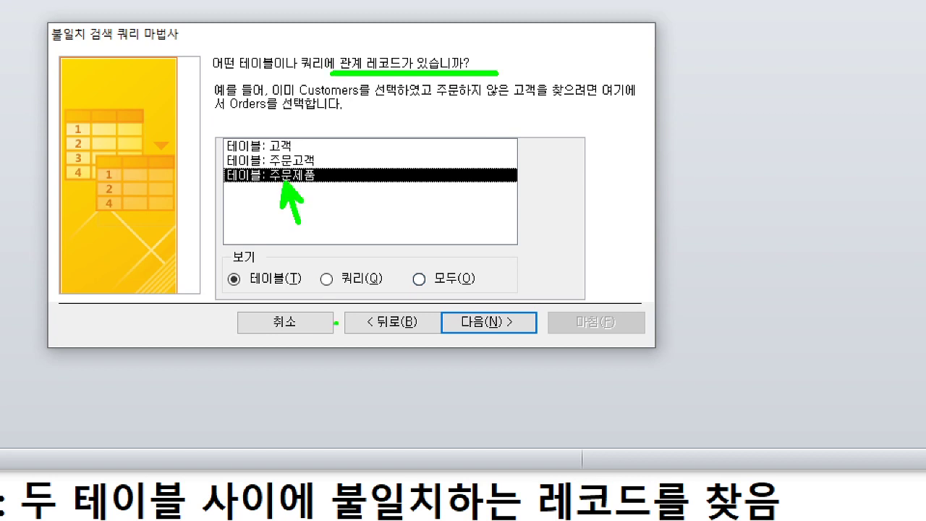
key(r)
drag(519, 323, 489, 338)
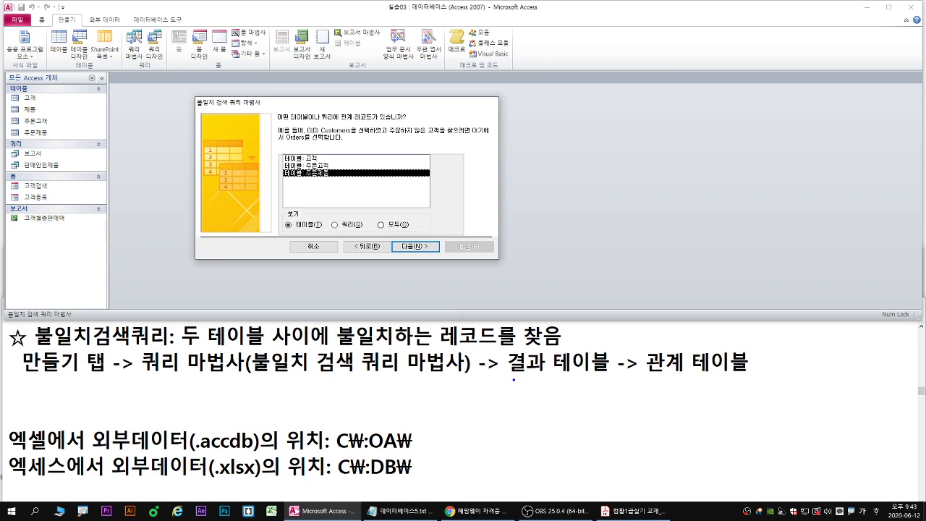
drag(508, 374, 752, 375)
key(Escape)
click(430, 246)
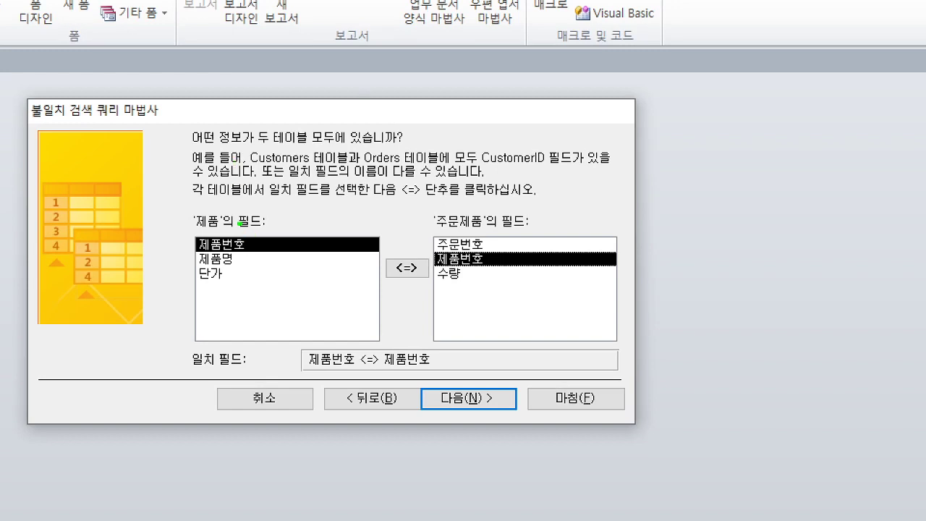
Match the 제품번호 field of 제품 with the 제품번호 field of 주문제품, and continue the wizard.
drag(264, 201, 634, 206)
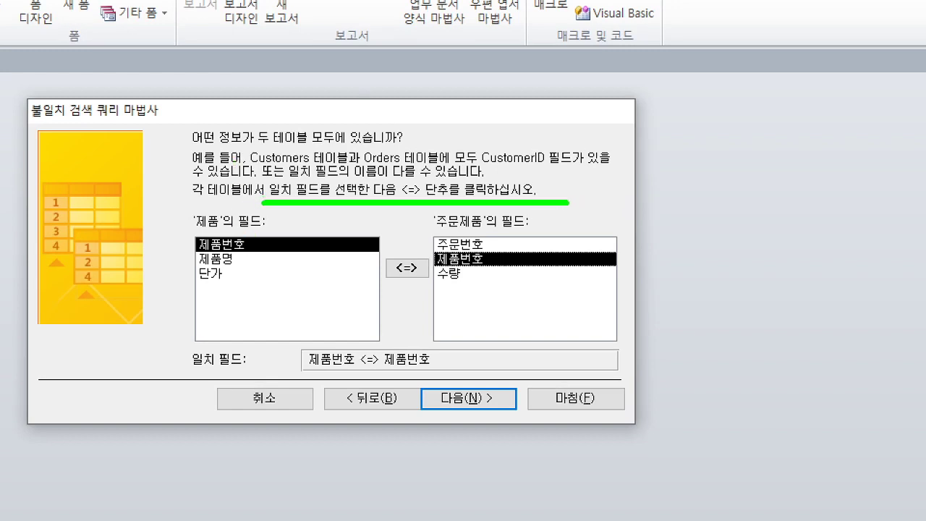
drag(382, 254, 429, 281)
drag(422, 329, 418, 284)
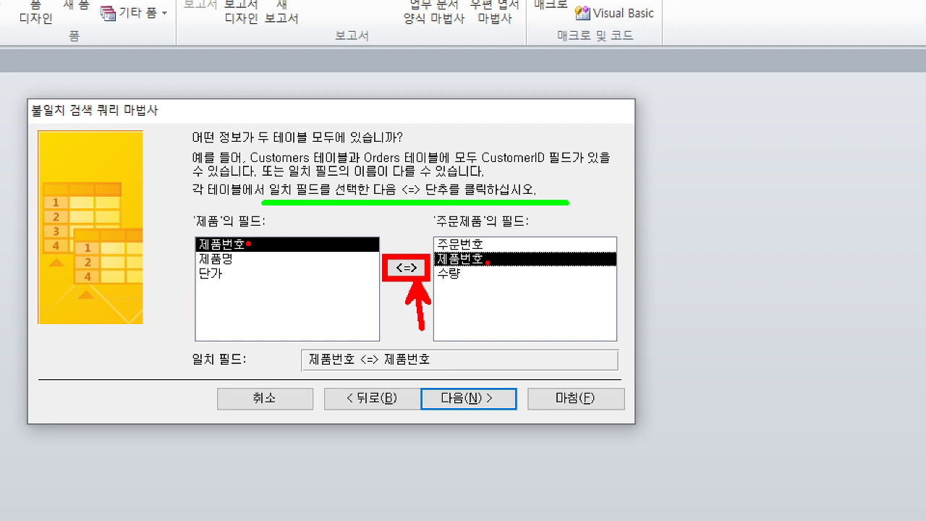
key(Escape)
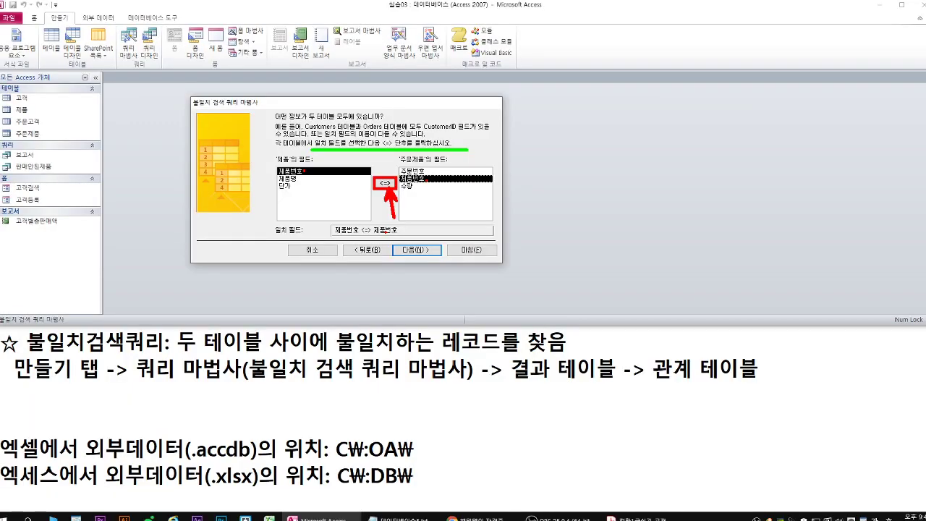
click(389, 179)
key(ctrl+1)
click(386, 182)
drag(386, 183, 385, 205)
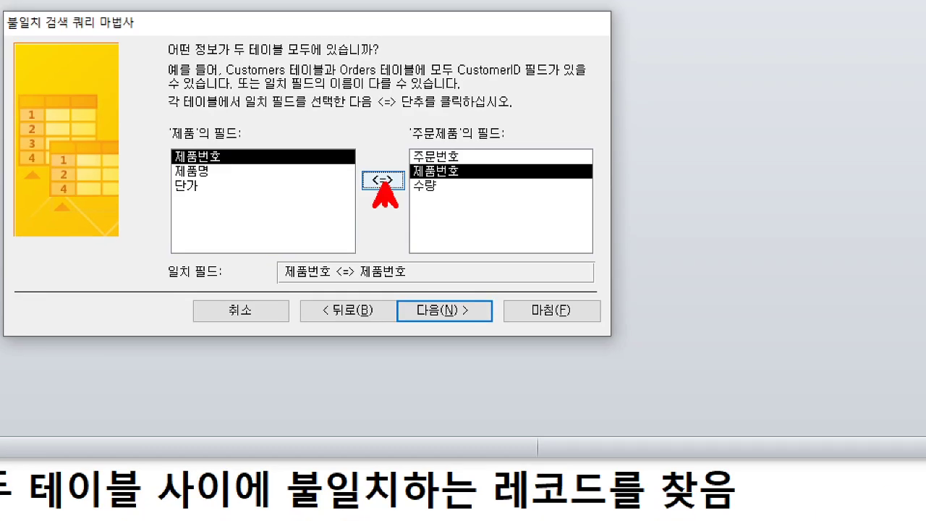
drag(358, 165, 403, 196)
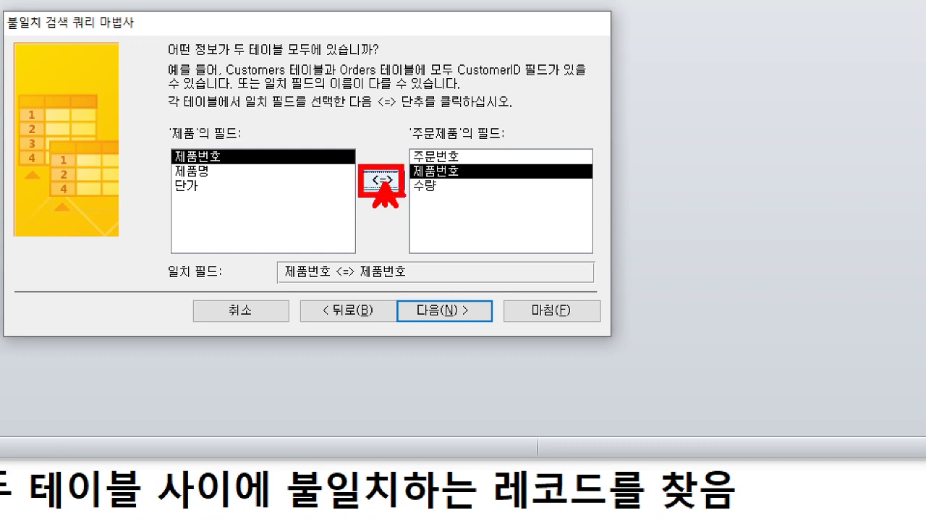
drag(482, 315, 459, 323)
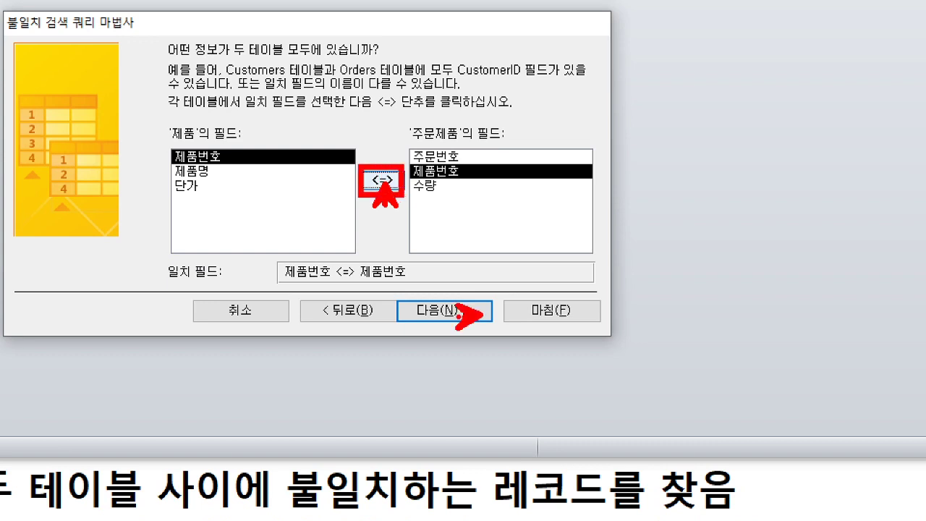
key(Escape)
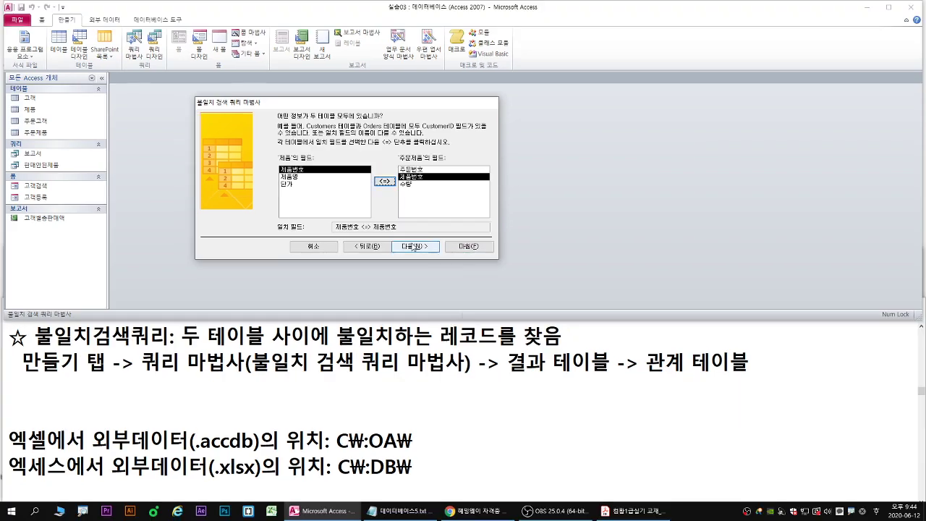
click(444, 311)
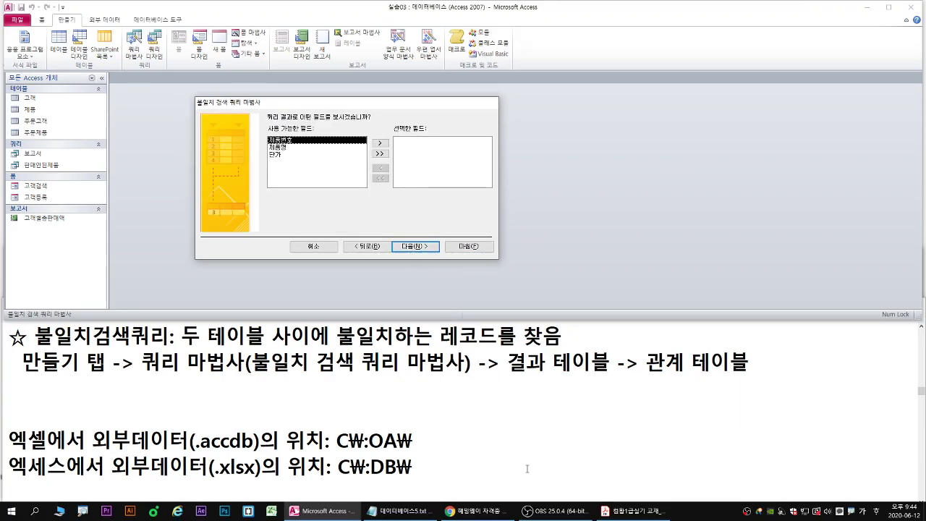
Check the sample columns in the PDF textbook, and add all fields, 제품번호, 제품명 and 단가, to the query result in Access.
click(632, 510)
drag(171, 423, 415, 419)
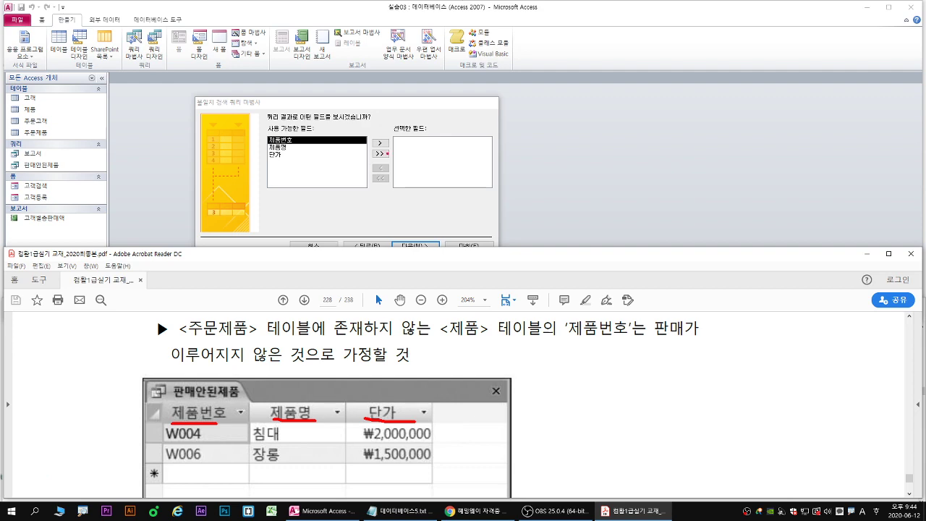
key(Escape)
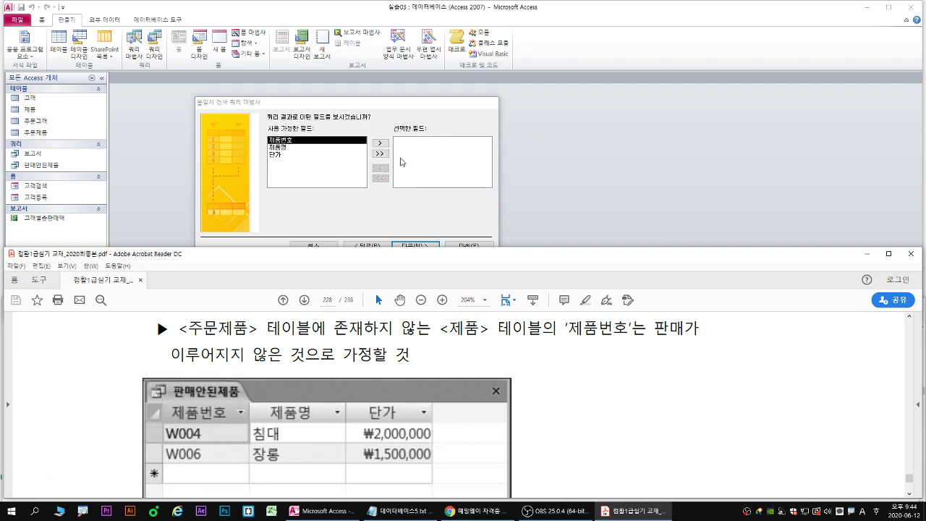
click(379, 153)
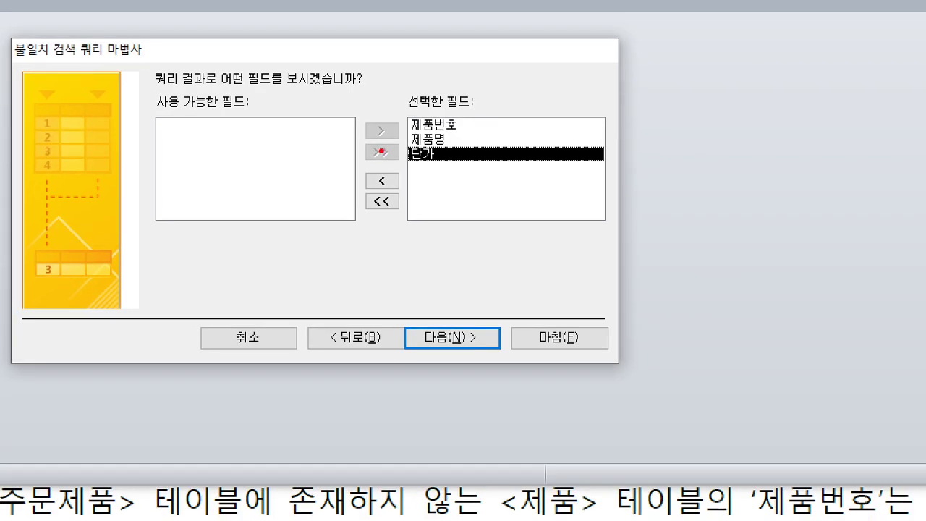
drag(358, 166, 394, 152)
drag(450, 327, 477, 341)
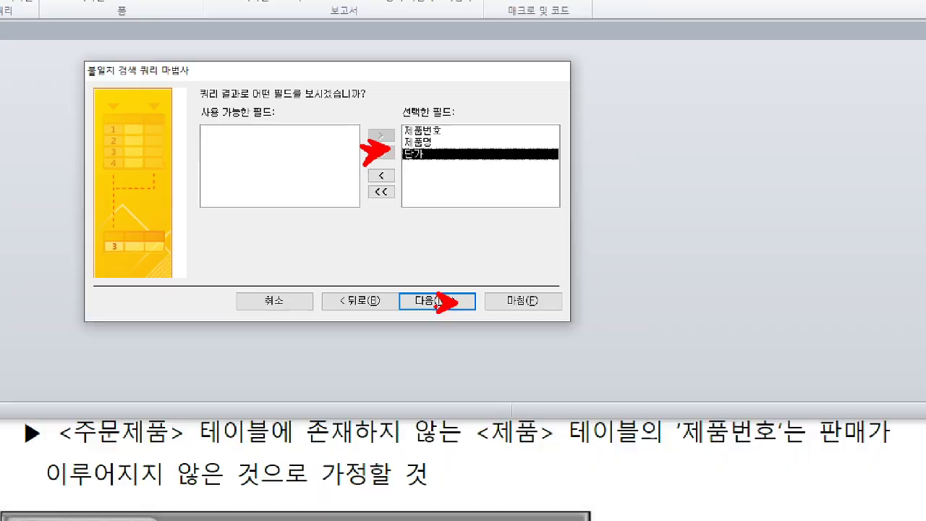
click(437, 301)
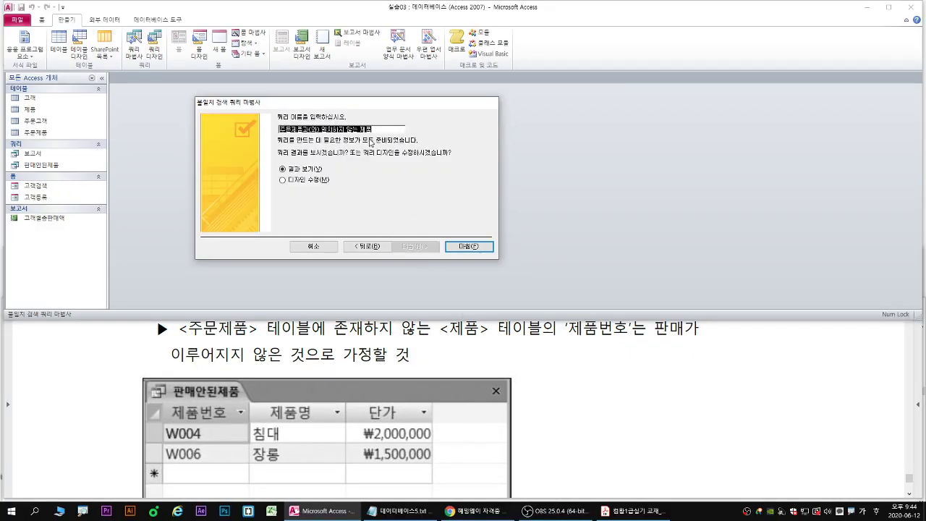
Name the query 판매안된제품 and finish the wizard with the results shown, overwriting the existing query of that name.
text(판매)
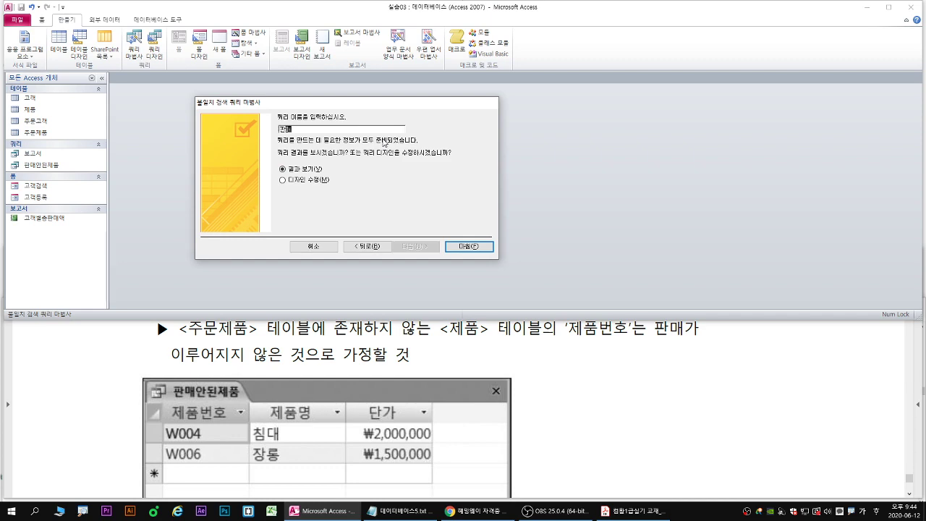
text(안된제품)
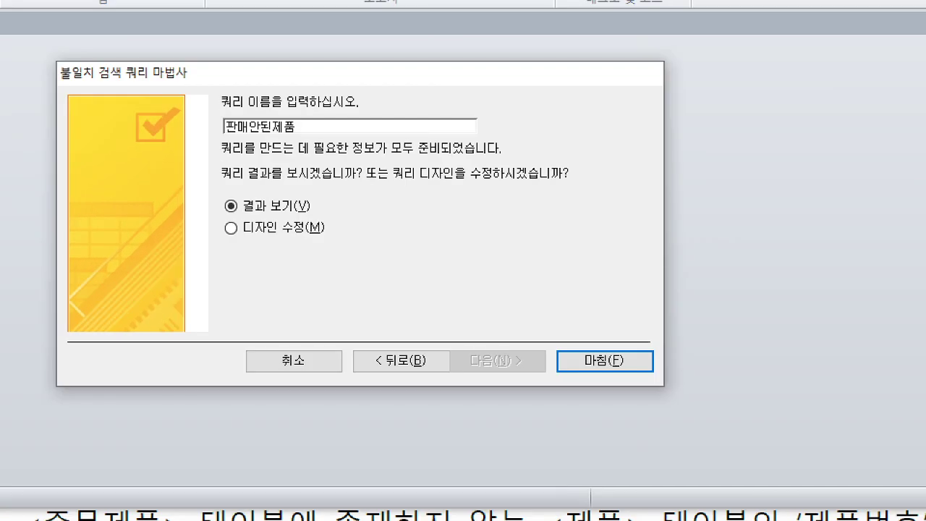
drag(226, 136, 296, 134)
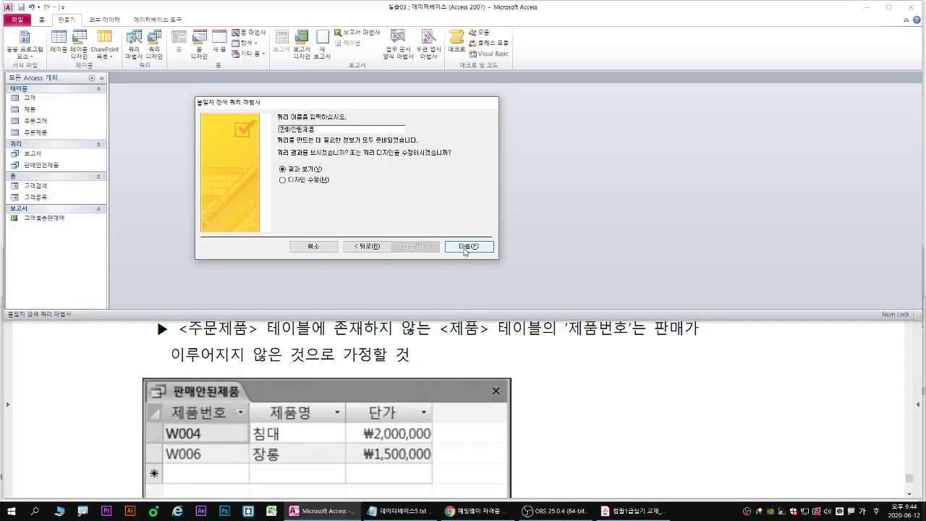
click(605, 362)
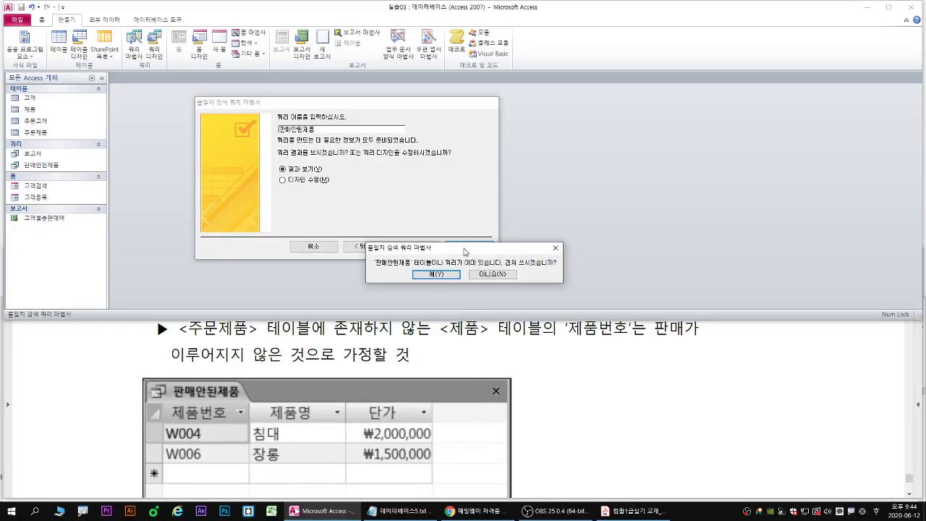
drag(465, 251, 216, 201)
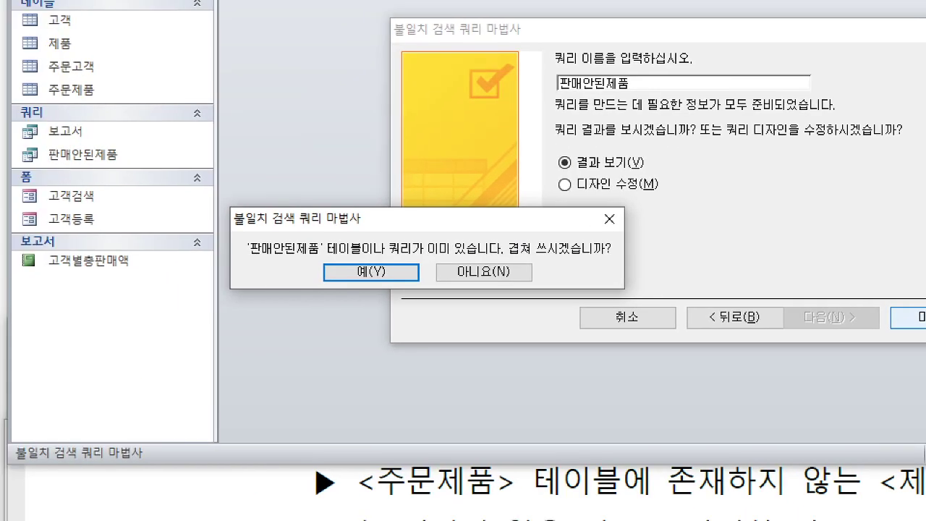
drag(503, 257, 615, 258)
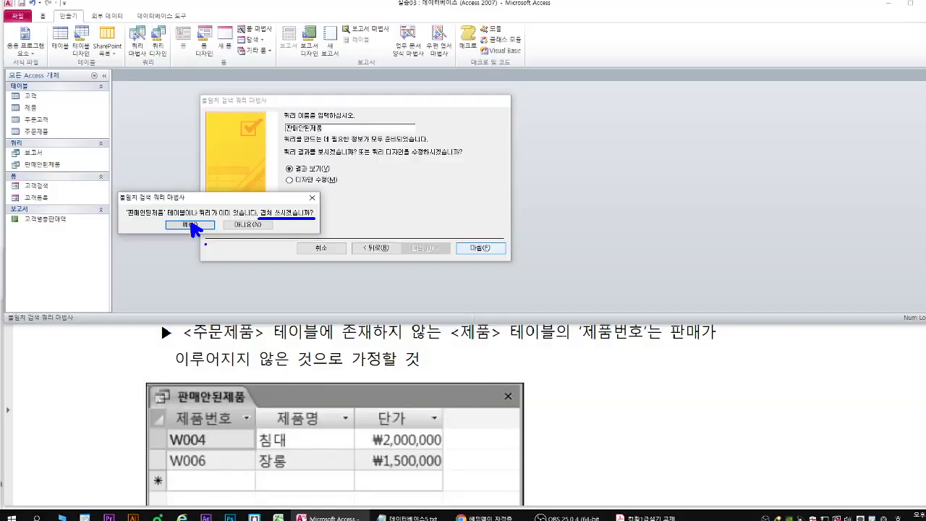
click(186, 224)
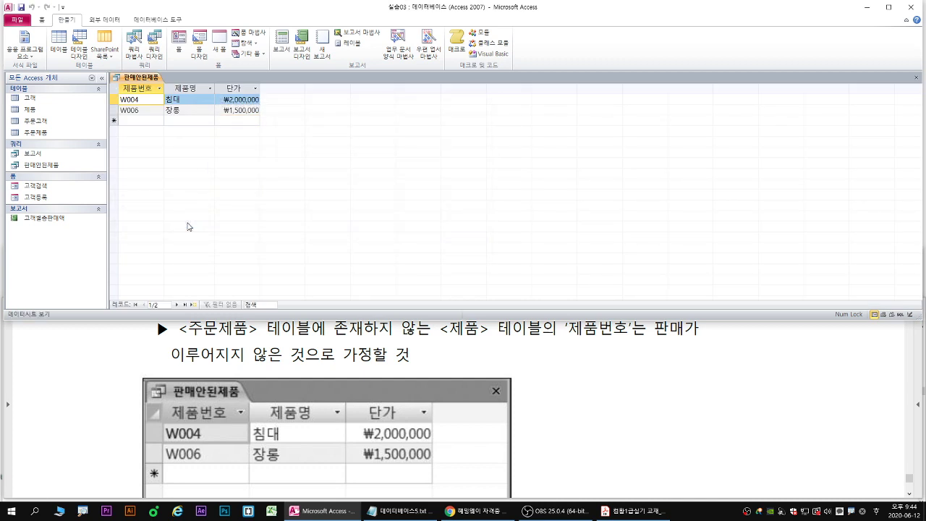
Compare the query result with the textbook's sample in the PDF, and read the guidance on Not In for unmatched queries.
click(586, 349)
double_click(612, 261)
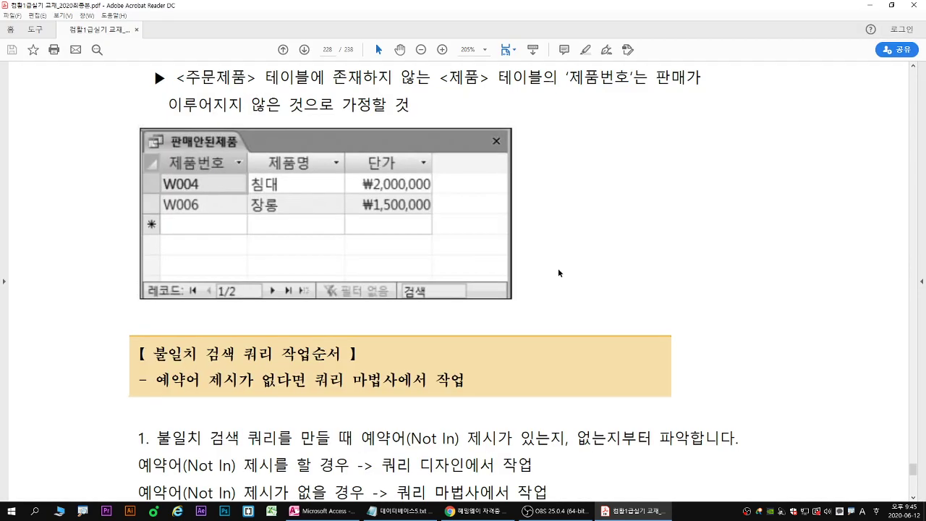
scroll(559, 273, down, 3)
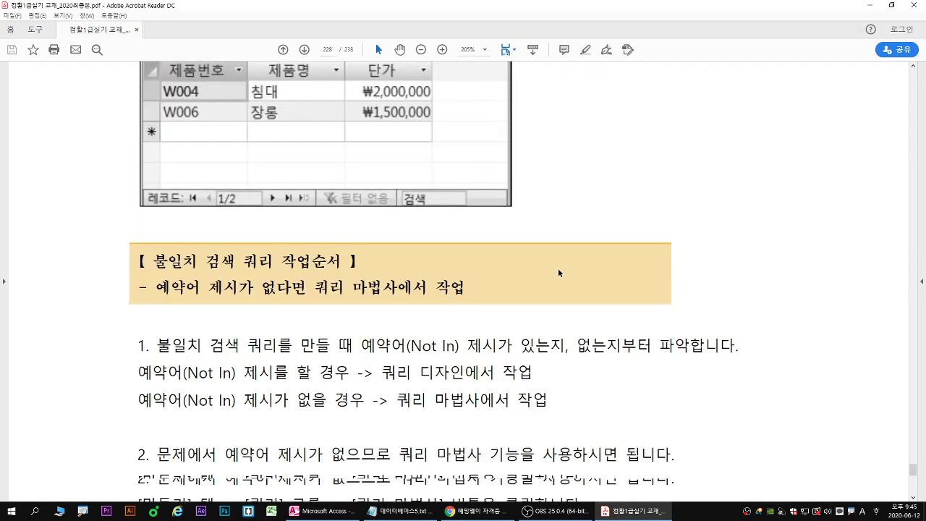
scroll(558, 272, down, 1)
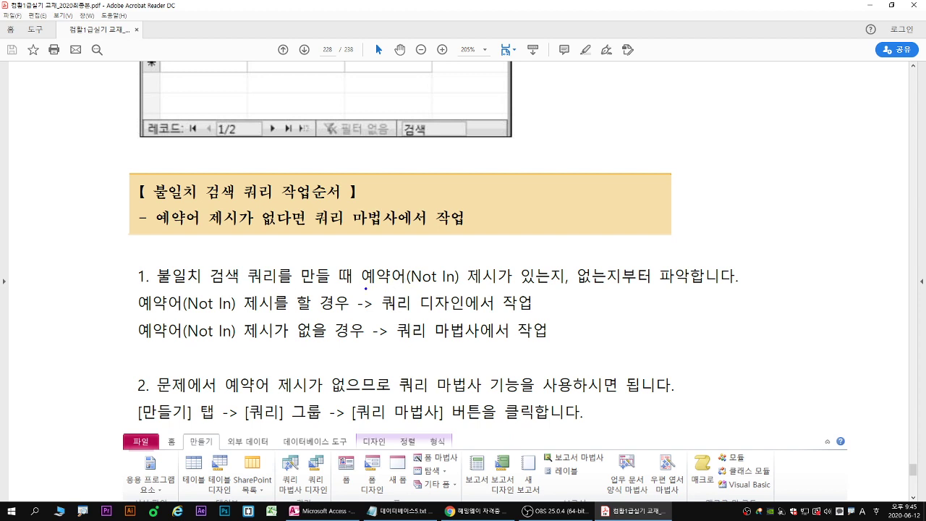
drag(366, 287, 459, 287)
drag(140, 313, 350, 311)
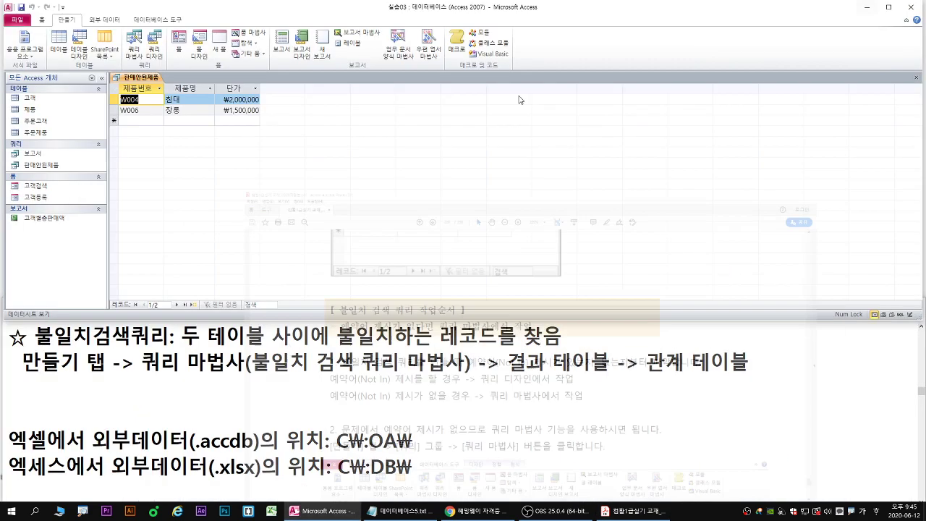
click(870, 5)
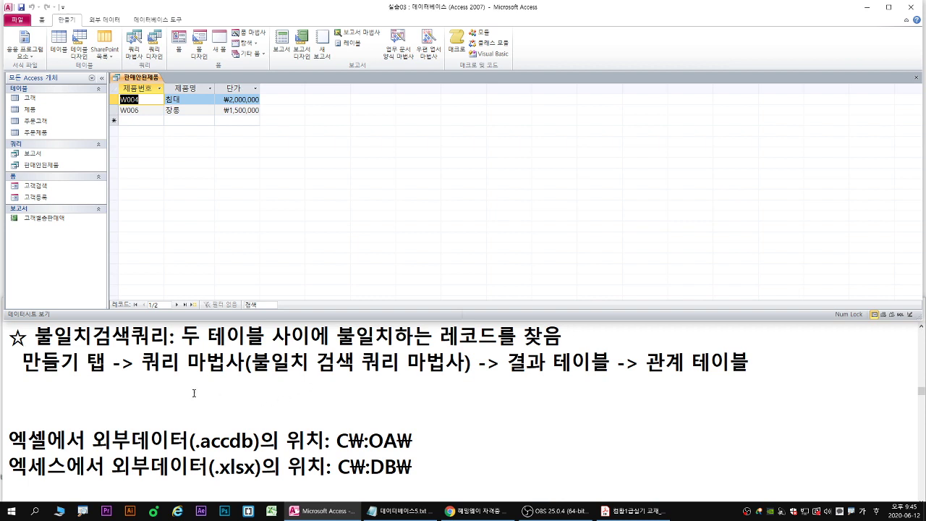
Add the line Not in(SQL문) above the 불일치검색쿼리 heading in the Notepad notes.
click(11, 344)
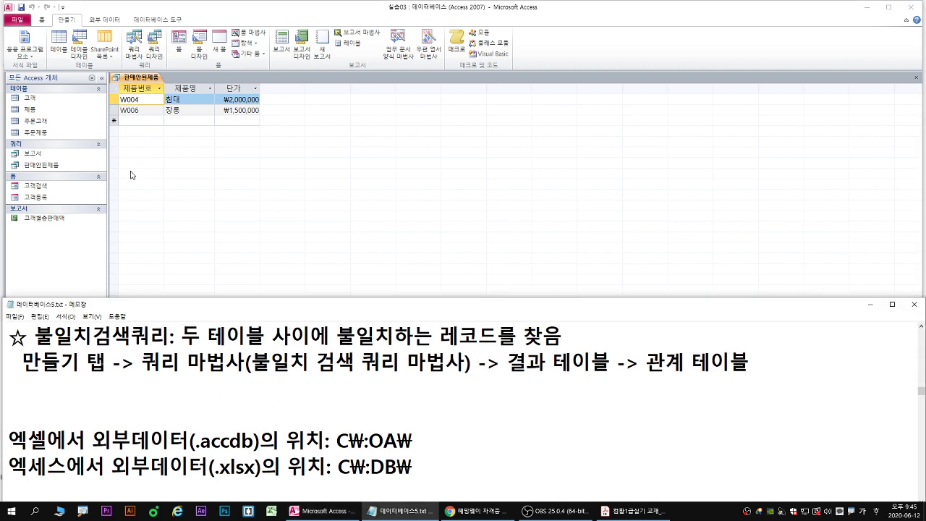
key(Up)
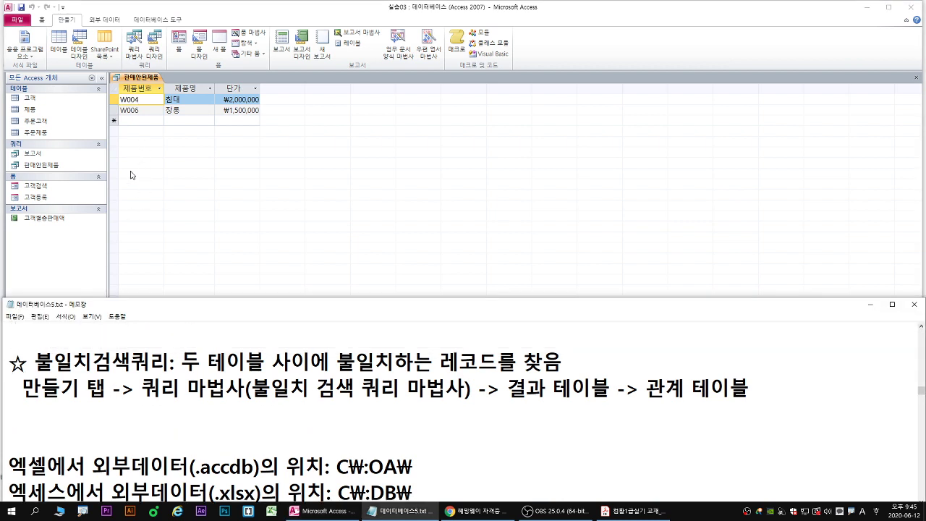
text(Not  in)
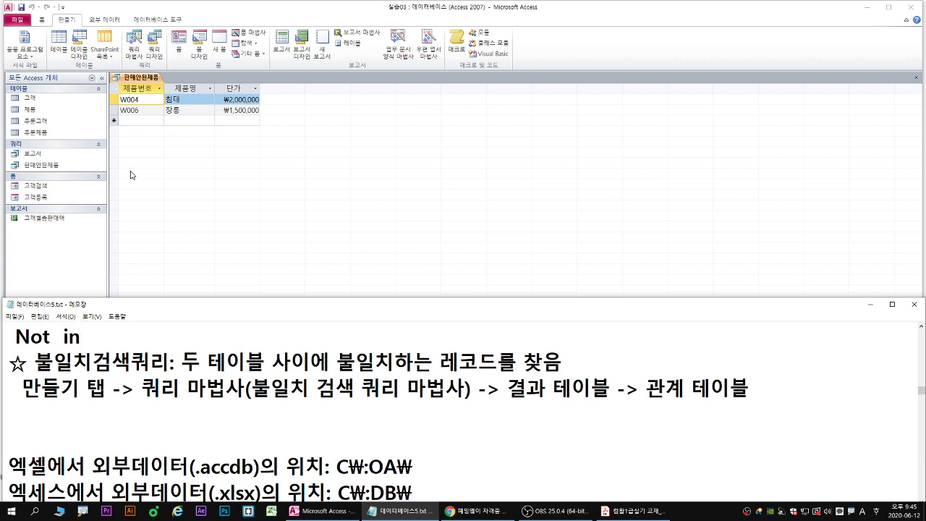
text((SQL)
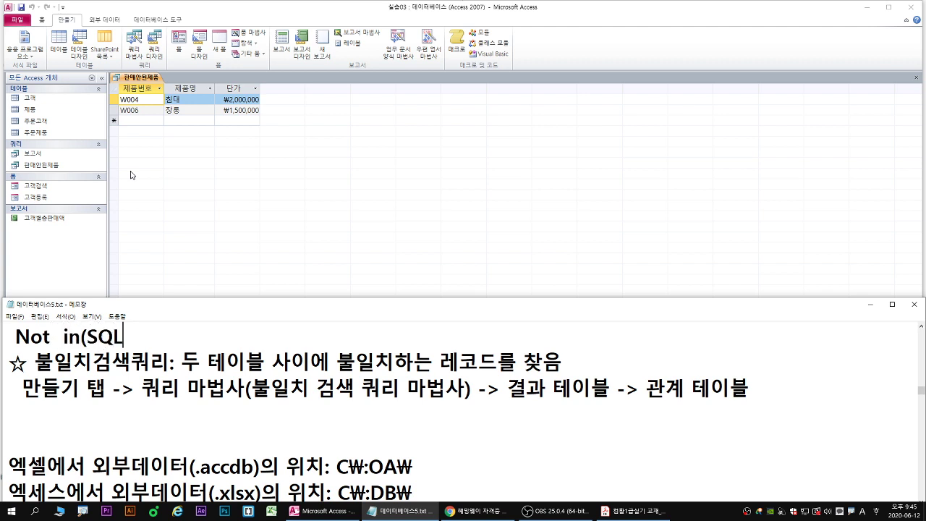
key(Hangul)
text(문))
key(Return)
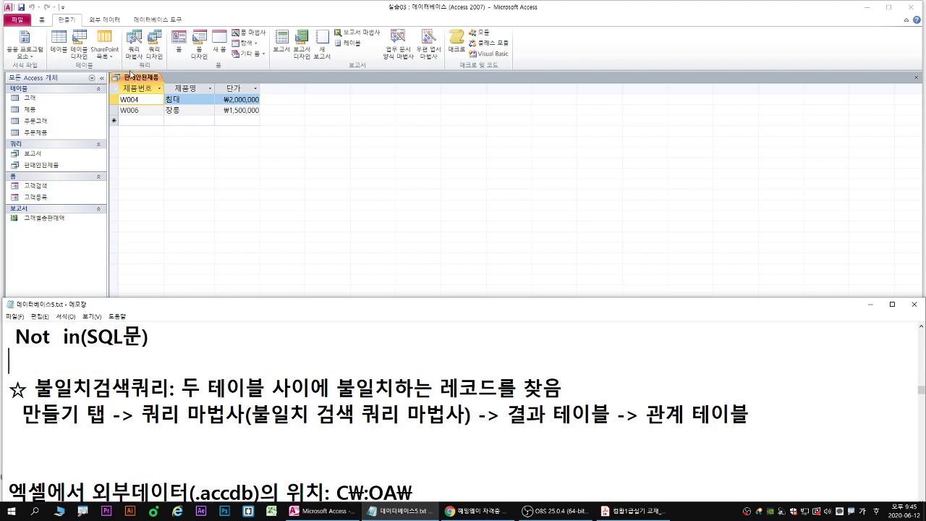
Show the 판매안된제품 query in design view in Access, and mark the 주문제품 table's 제품번호 column and its Is Null condition.
right_click(145, 80)
click(177, 123)
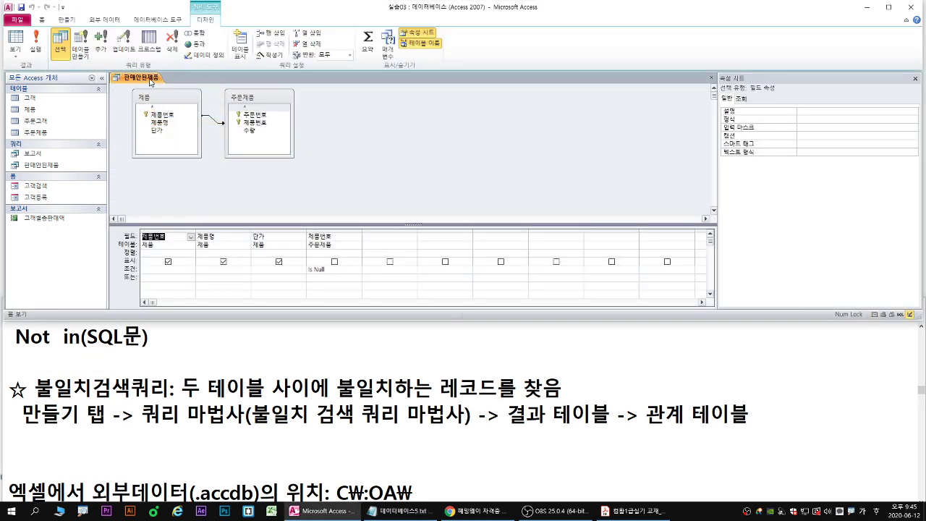
right_click(150, 78)
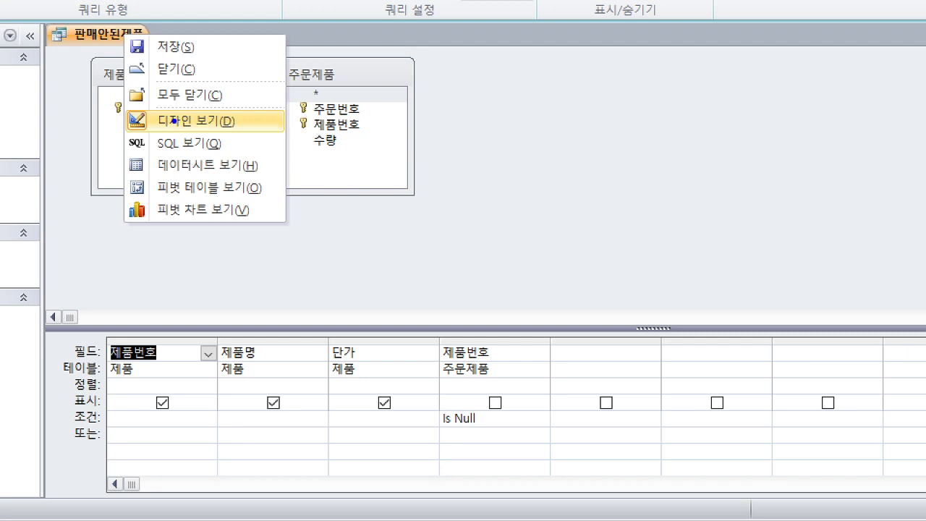
drag(165, 133, 177, 136)
drag(485, 392, 507, 412)
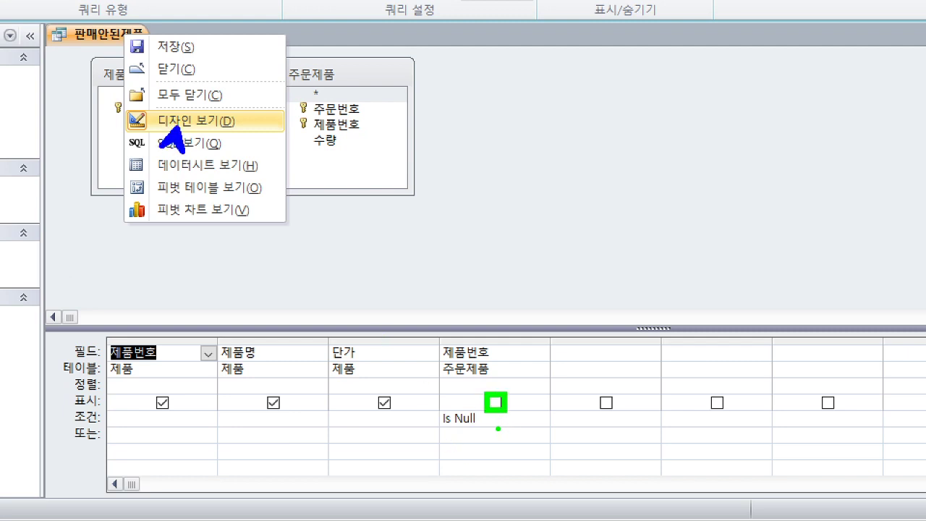
key(b)
mouse_move(354, 128)
mouse_down()
mouse_move(498, 332)
mouse_move(496, 342)
mouse_move(511, 335)
mouse_up()
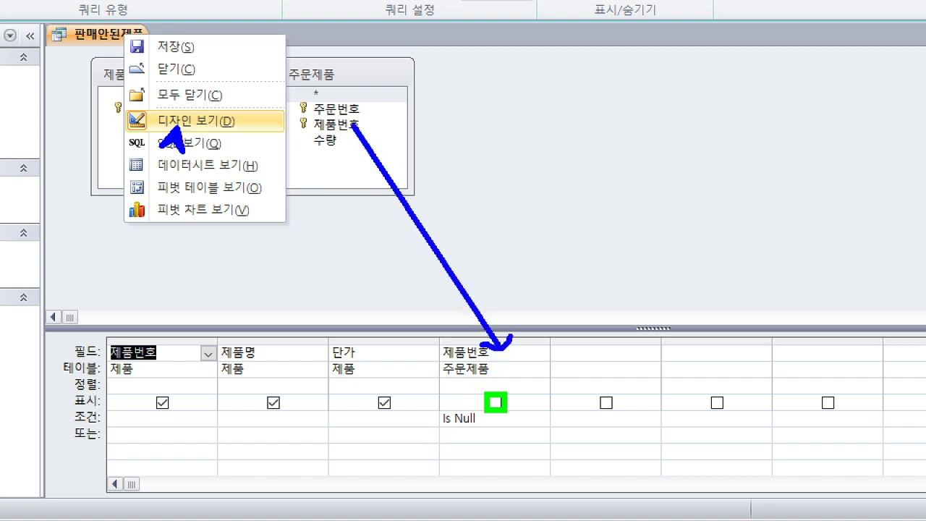
key(r)
drag(453, 428, 477, 428)
drag(451, 426, 487, 426)
key(Escape)
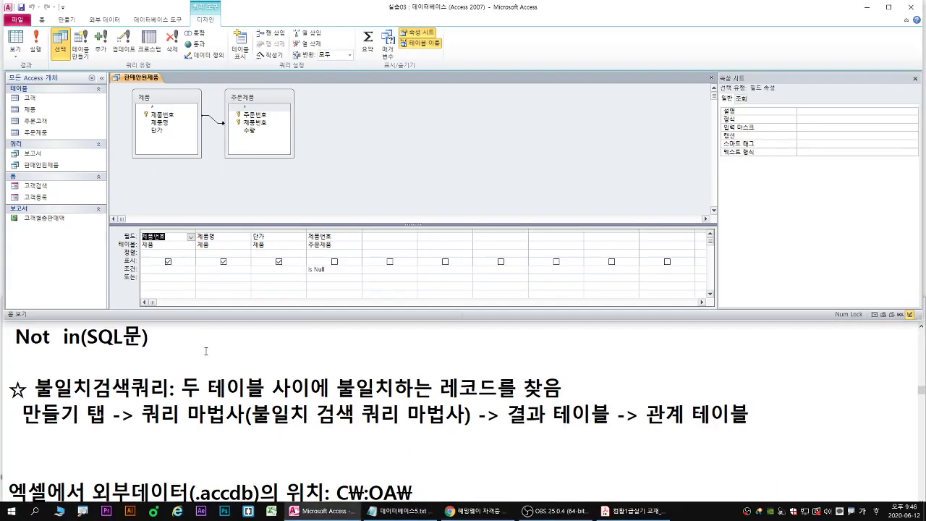
Examine the join properties between 제품 and 주문제품 together with the Is Null condition, and cancel the dialog.
key(ctrl+1)
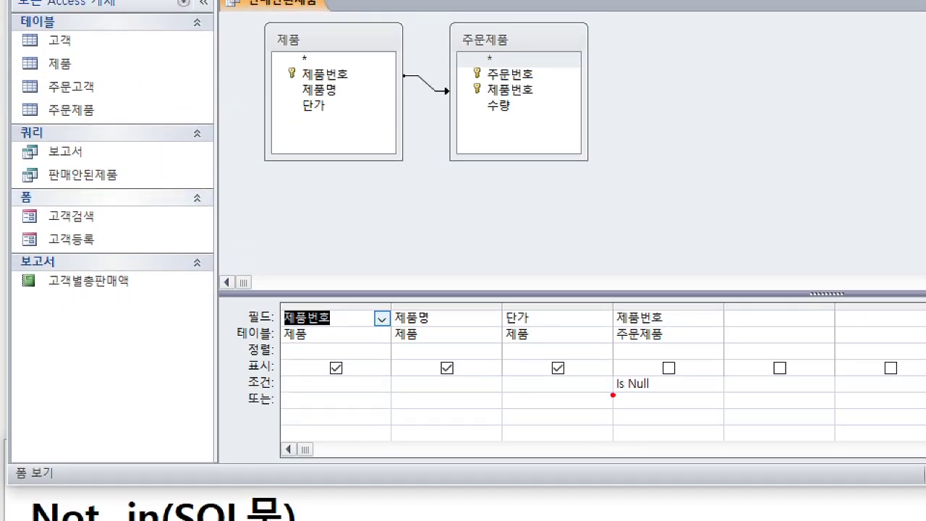
drag(613, 391, 668, 394)
key(b)
mouse_move(402, 113)
mouse_down()
mouse_move(427, 80)
mouse_move(437, 92)
mouse_move(417, 112)
mouse_move(423, 88)
mouse_move(389, 85)
mouse_move(398, 92)
mouse_up()
key(e)
key(r)
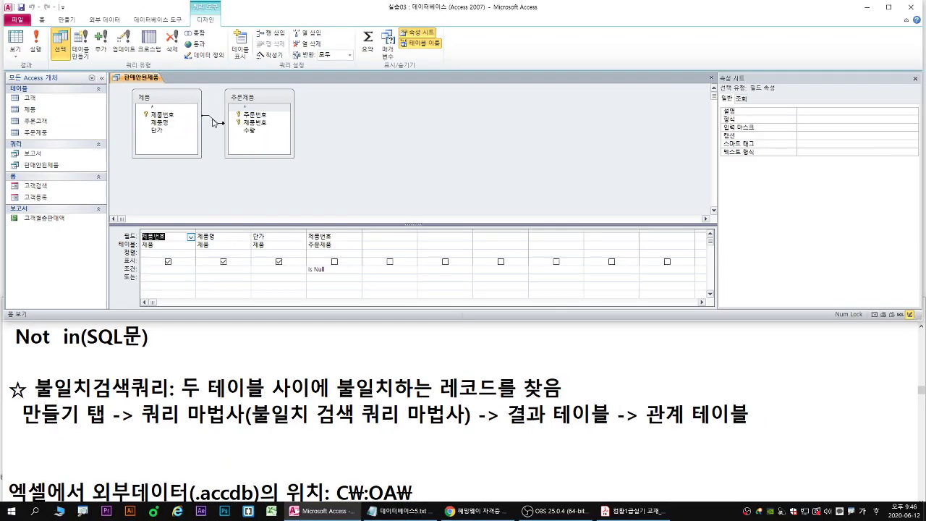
double_click(430, 91)
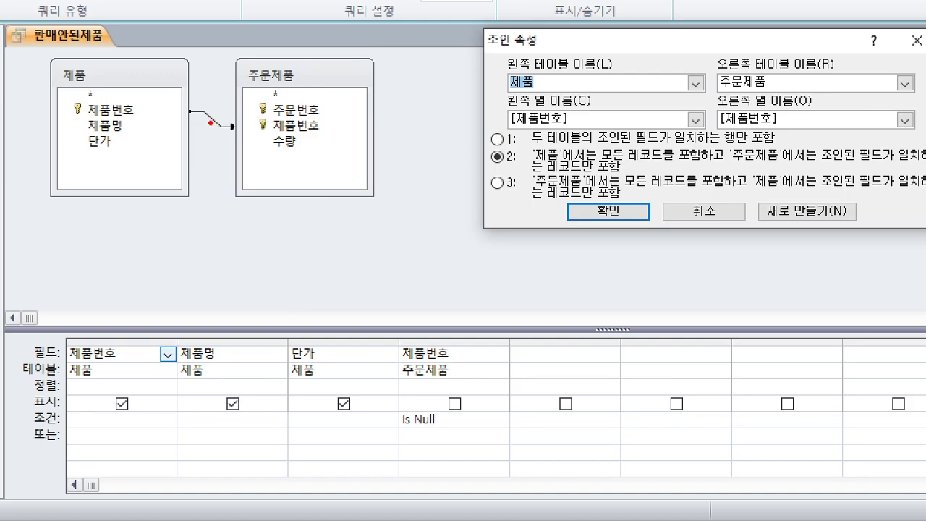
mouse_move(190, 125)
mouse_down()
mouse_move(217, 128)
mouse_move(210, 151)
mouse_up()
drag(396, 434, 442, 434)
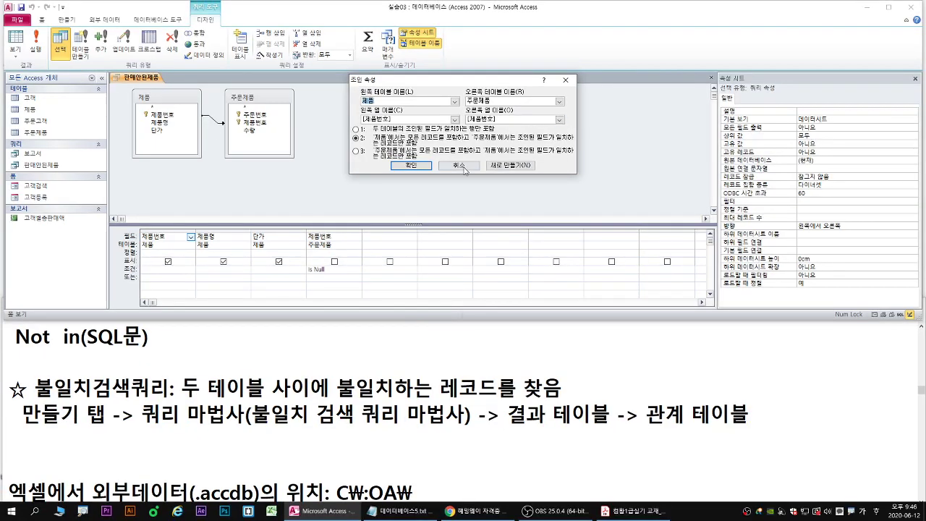
click(703, 211)
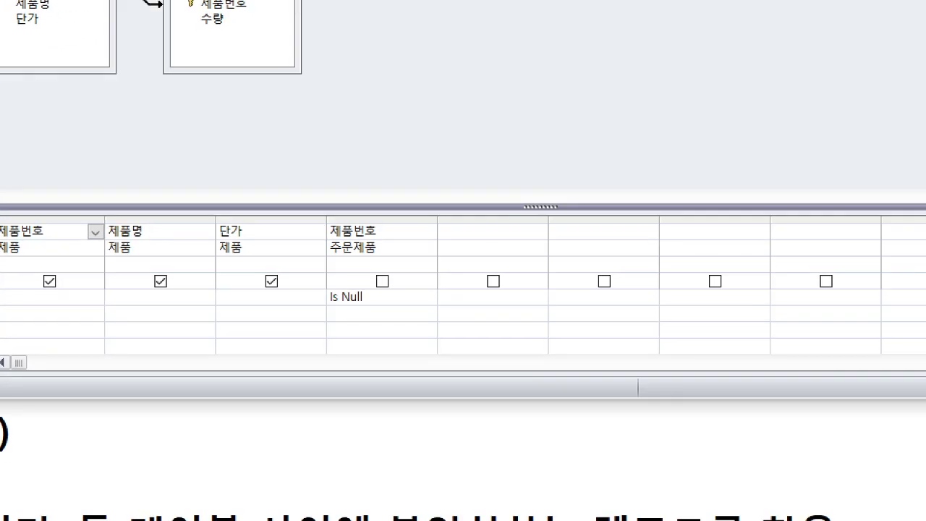
drag(366, 248, 351, 299)
drag(355, 255, 395, 301)
key(Escape)
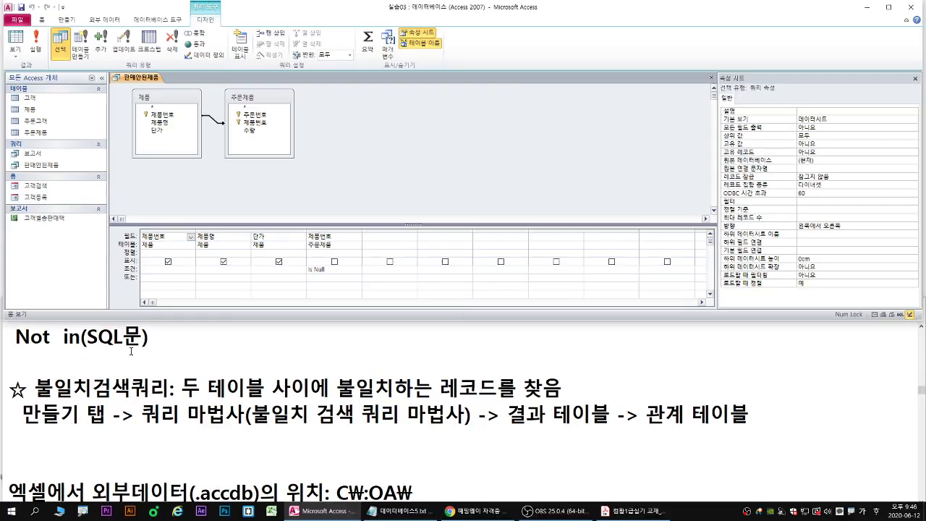
Underline the Not in(SQL문) note in Notepad, and remove the extra space between Not and in.
drag(13, 353, 155, 351)
key(Escape)
click(51, 337)
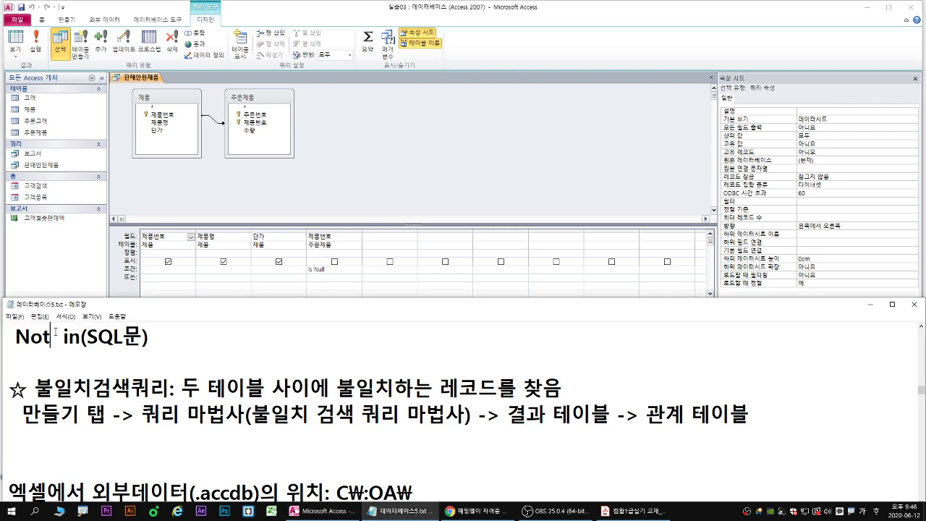
key(Delete)
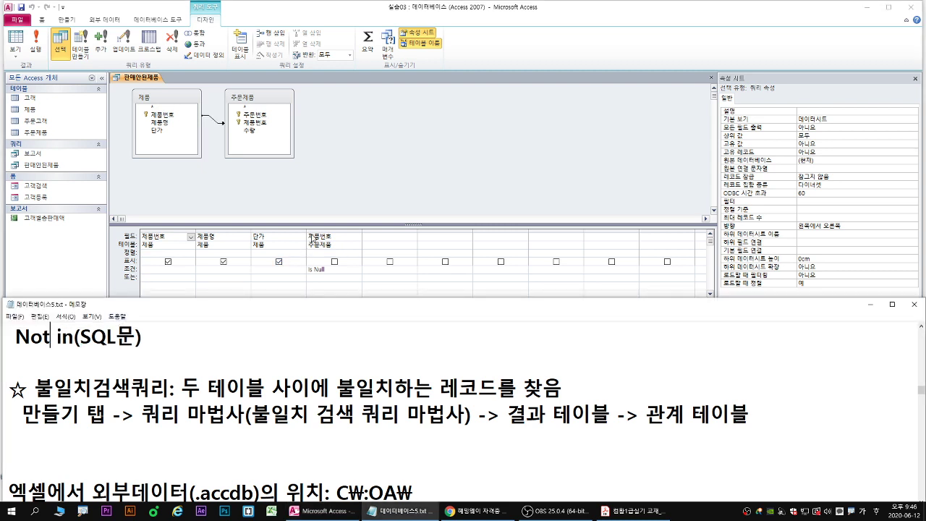
Start the condition of the 제품 table's 제품번호 column with not in( in Access, and mark where the SQL statement belongs.
mouse_move(306, 226)
mouse_down()
mouse_move(356, 275)
mouse_move(221, 315)
mouse_move(152, 274)
mouse_up()
key(r)
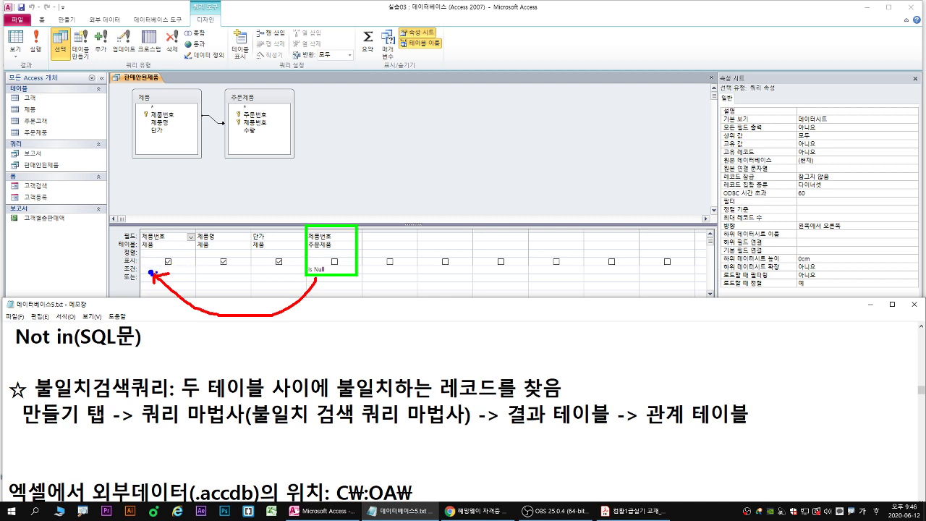
key(Escape)
click(152, 272)
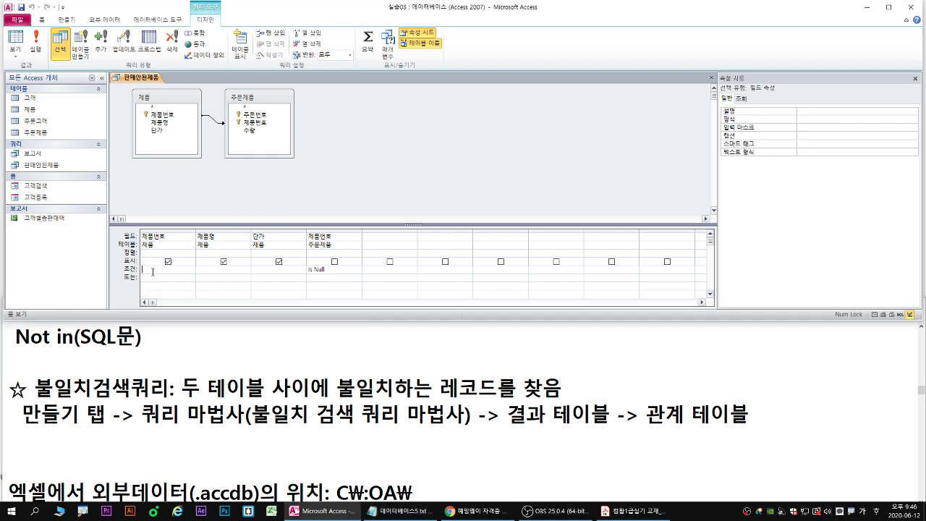
key(Hangul)
text(not)
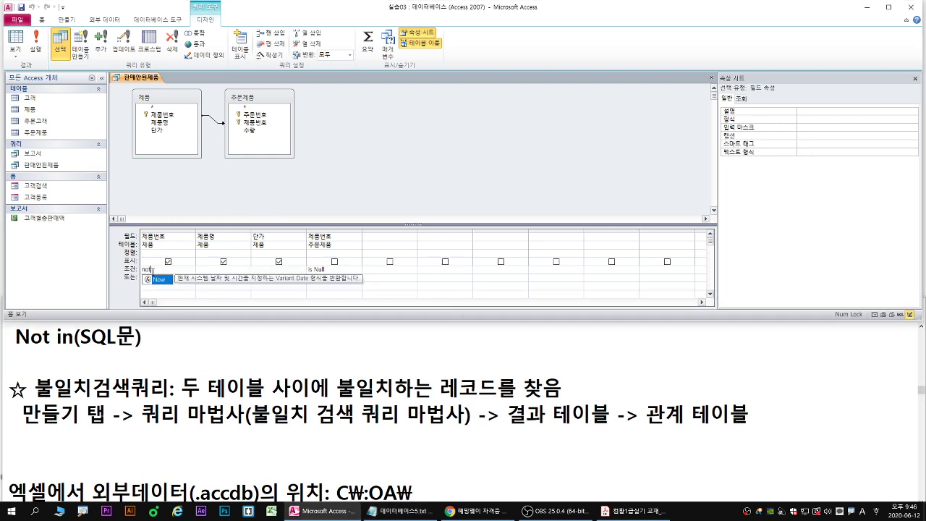
text( in()
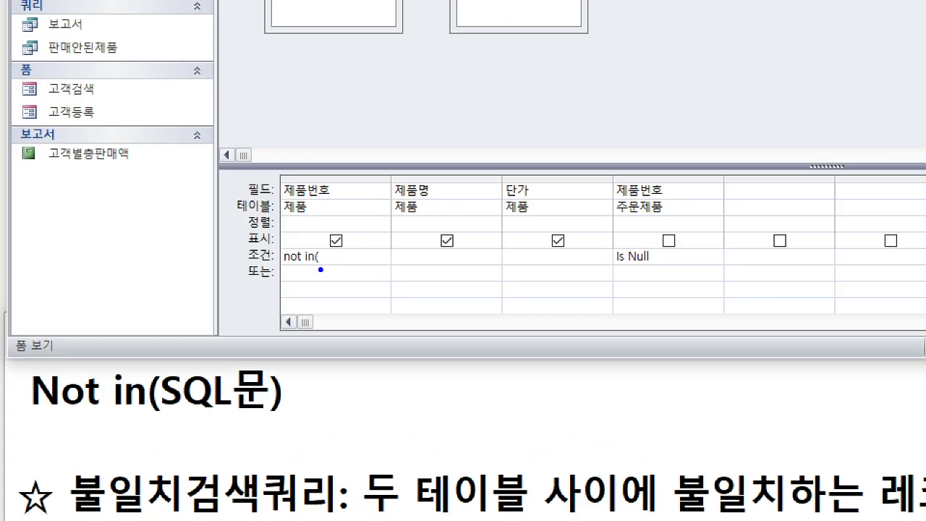
drag(322, 264, 363, 264)
mouse_move(309, 267)
mouse_down()
mouse_move(362, 265)
mouse_move(341, 275)
mouse_up()
mouse_move(283, 269)
mouse_down()
mouse_move(338, 268)
mouse_move(330, 258)
mouse_move(334, 270)
mouse_up()
drag(171, 416, 275, 413)
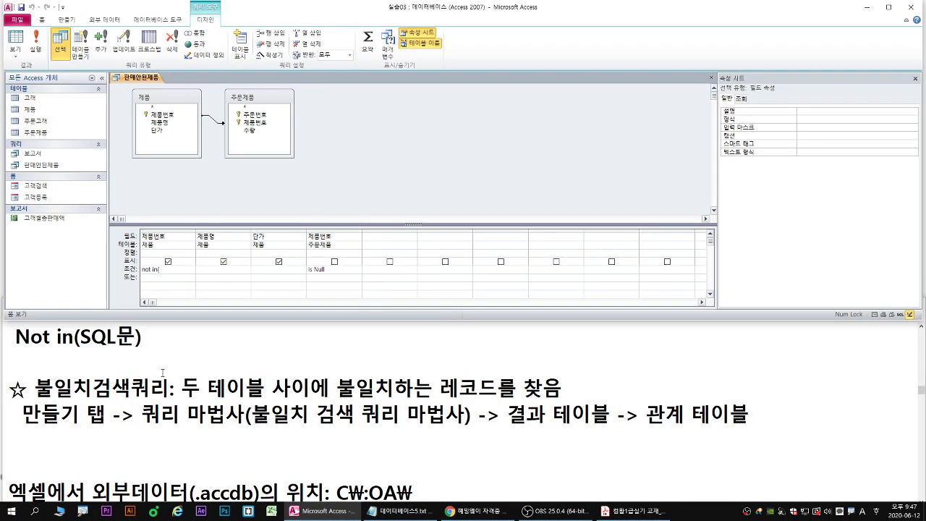
Add the line select 필드명 from 테이블 beneath Not in(SQL문) in the Notepad notes, followed by a blank line.
click(159, 343)
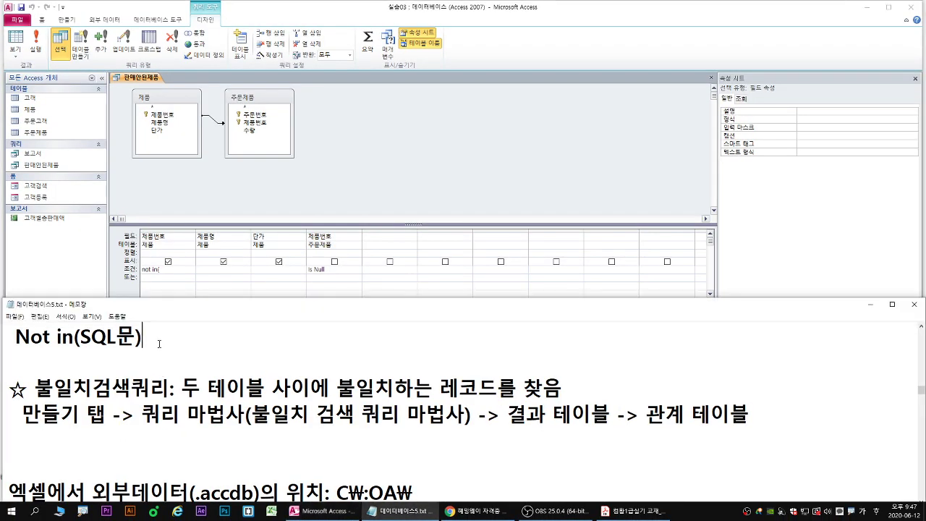
key(Return)
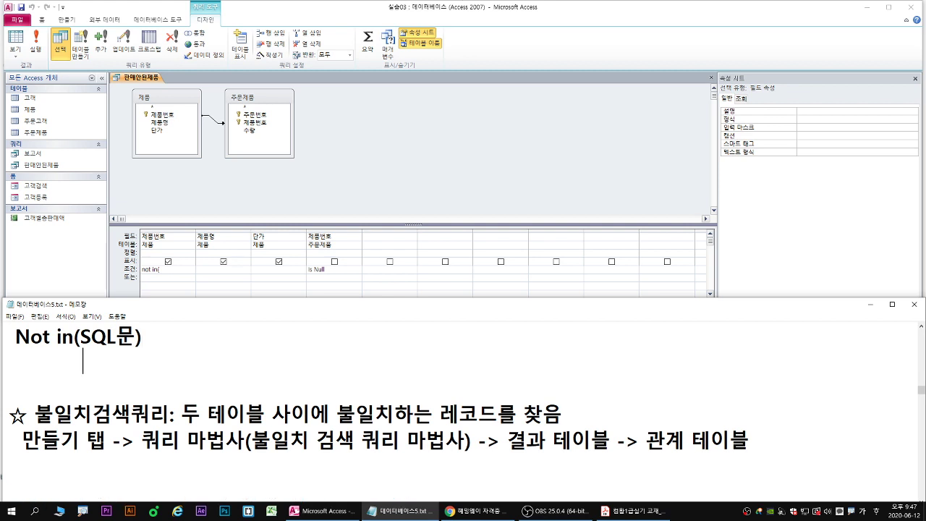
text(s)
key(BackSpace)
key(Hangul)
text(select)
text(필)
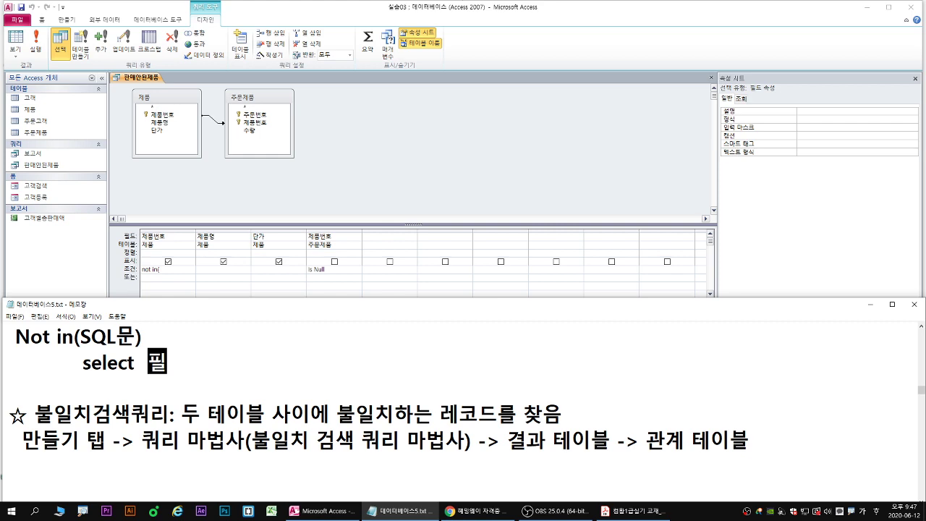
text(드명 from 테이블)
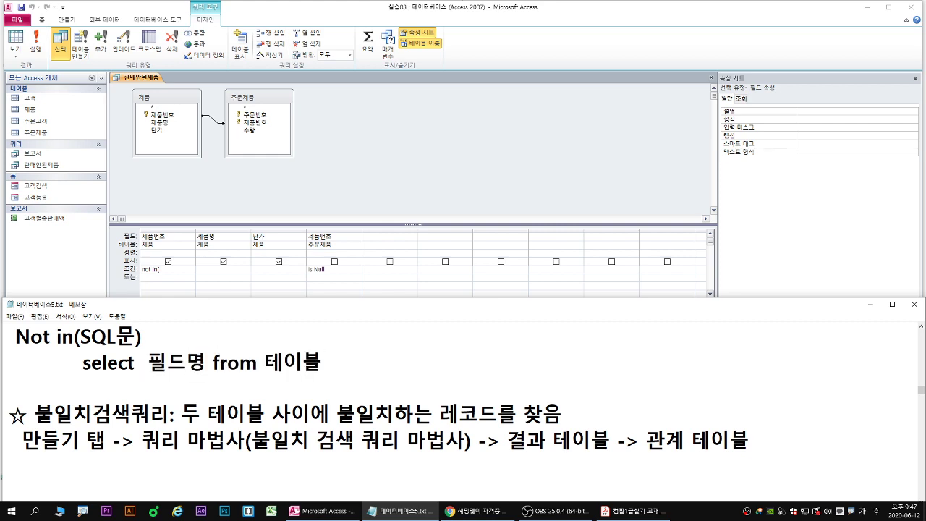
key(Return)
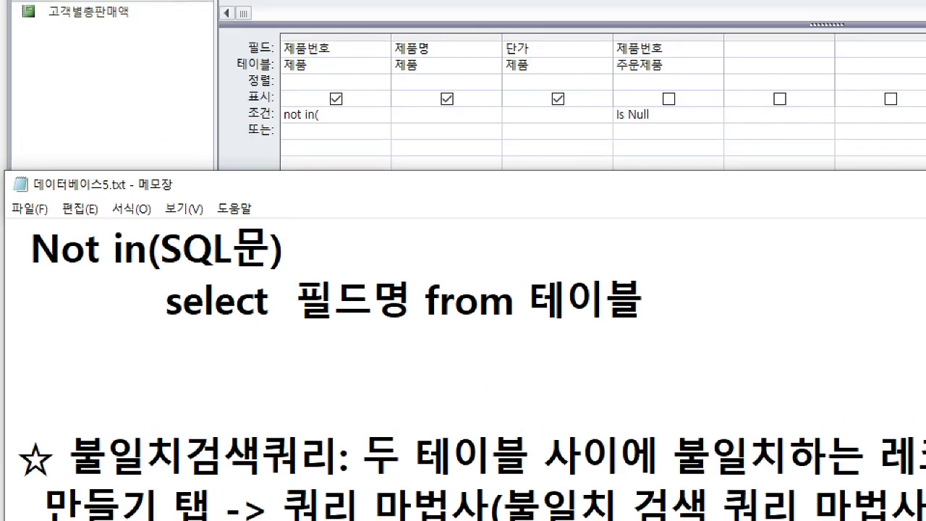
Mark on screen how the 주문제품 table's 제품번호 belongs inside the not in( condition, and cross out its separate column.
drag(324, 124, 417, 124)
drag(611, 34, 671, 80)
mouse_move(619, 58)
mouse_down()
mouse_move(381, 102)
mouse_move(402, 114)
mouse_up()
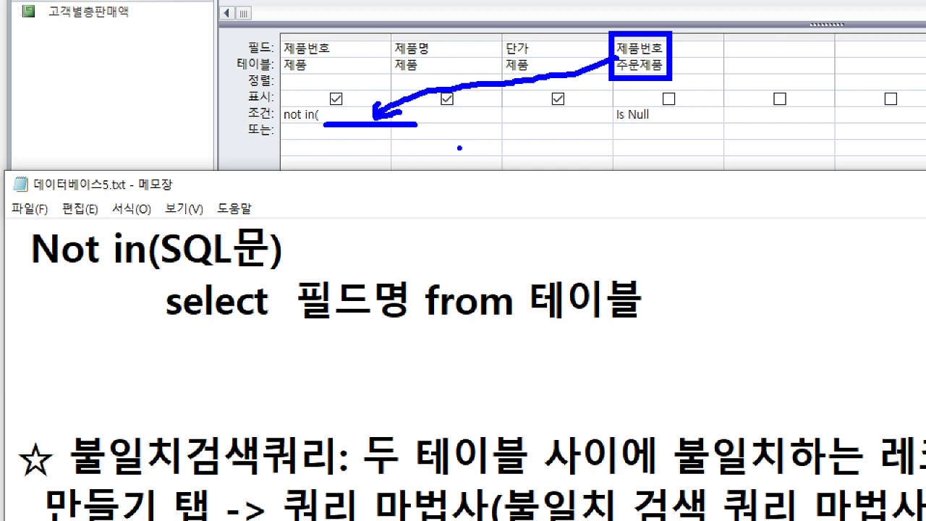
key(g)
drag(615, 124, 644, 122)
click(655, 43)
click(654, 66)
click(647, 105)
key(r)
drag(661, 26, 635, 88)
drag(646, 25, 686, 93)
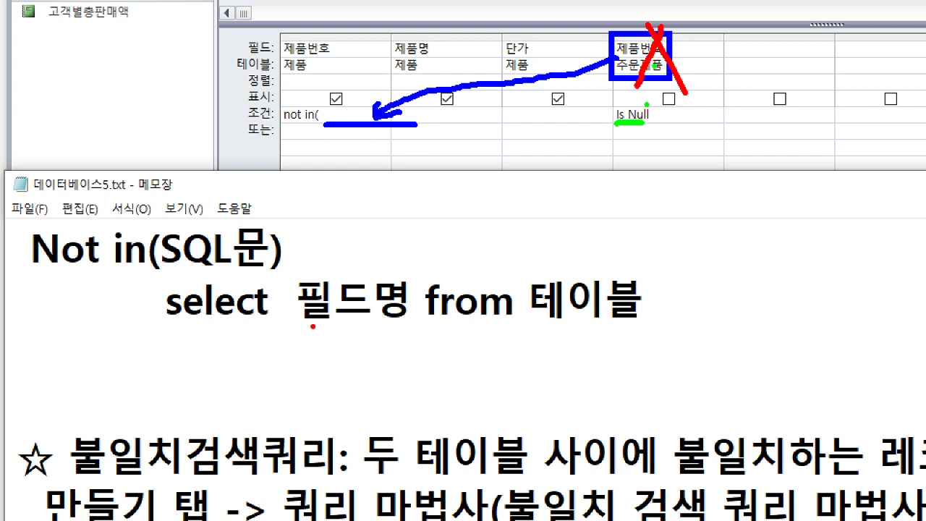
Underline 필드명 and 테이블 in the Notepad select line, and clear all on-screen markings.
drag(309, 326, 407, 326)
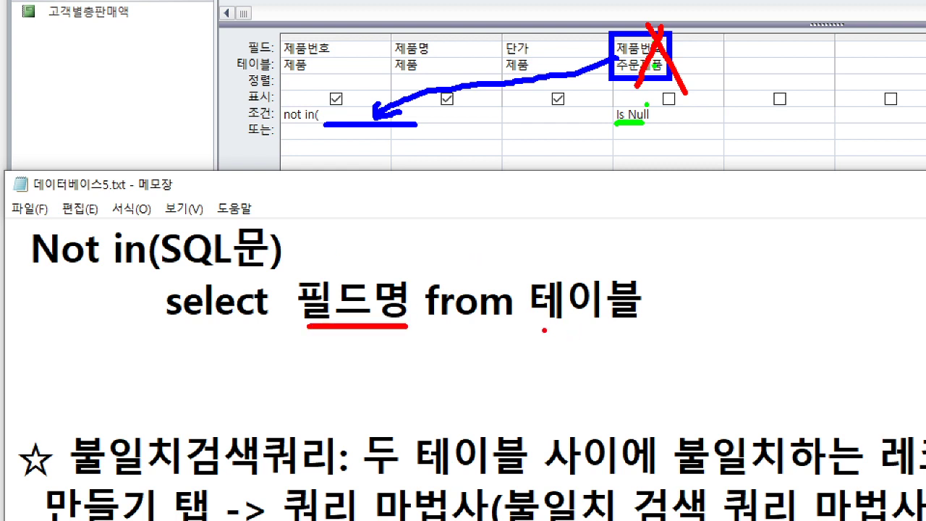
drag(534, 327, 642, 327)
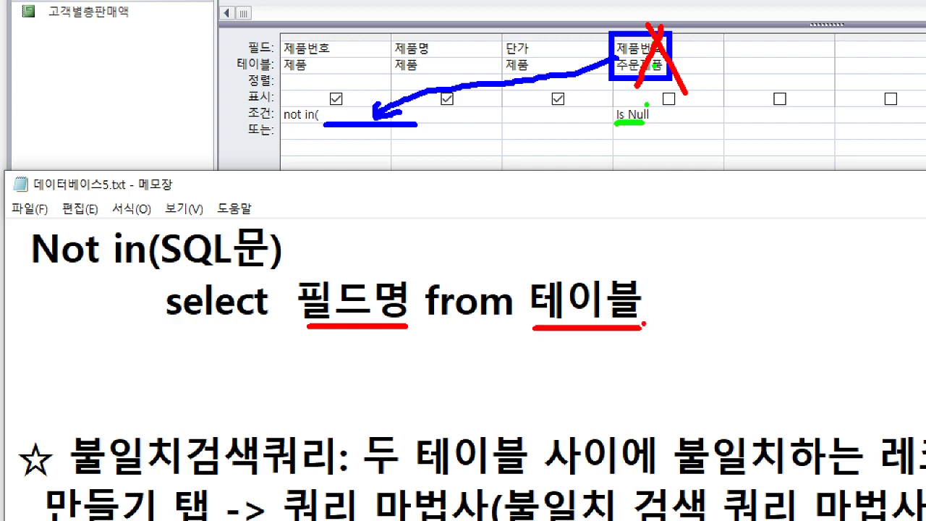
key(Escape)
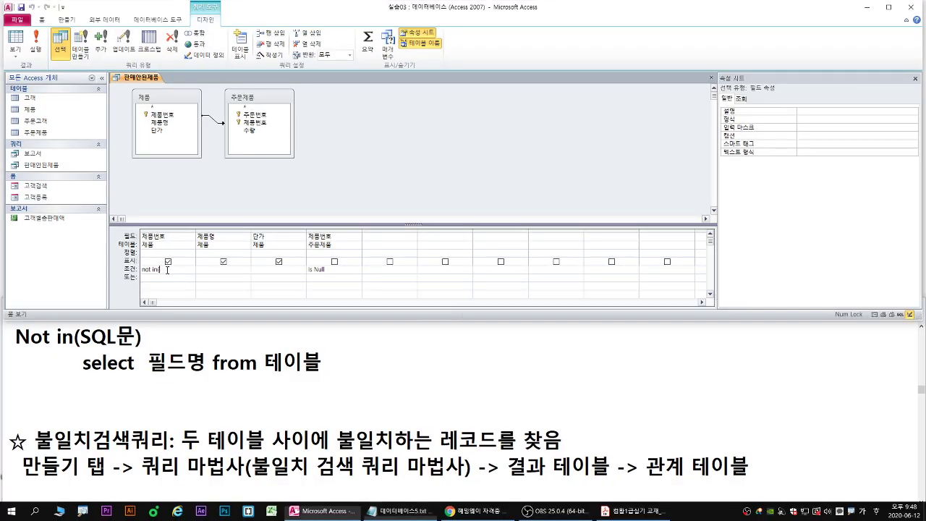
Complete the 제품번호 condition as not in(select 제품번호 from 주문제품), widening its column to show the whole expression.
text(sele)
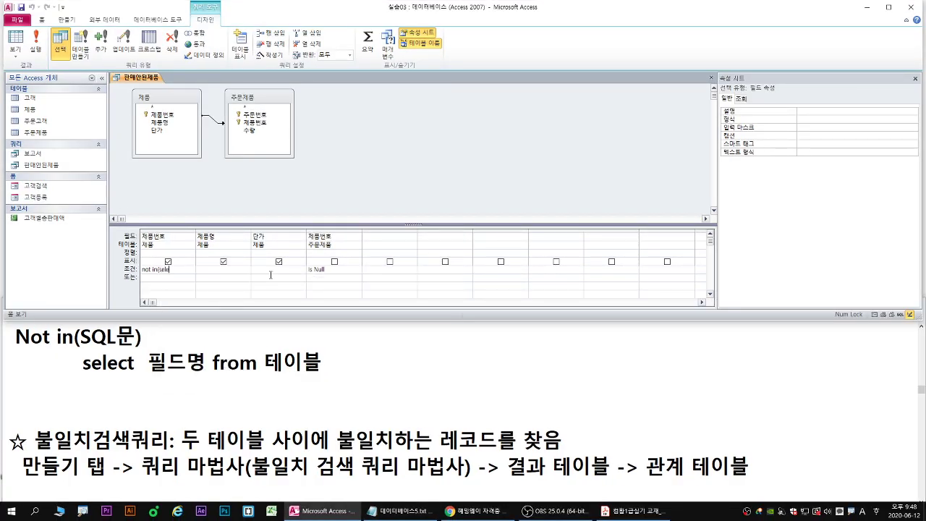
text(ct)
drag(196, 232, 225, 248)
text(ㅅ)
key(BackSpace)
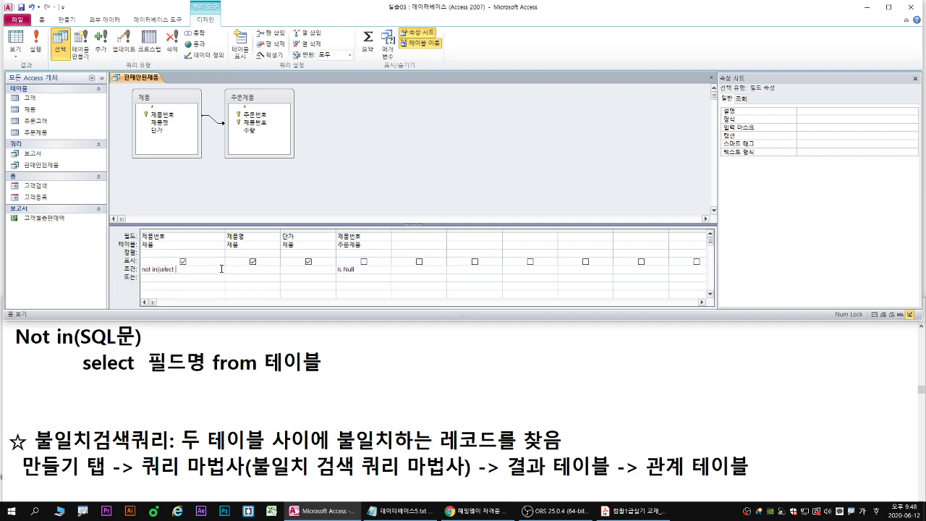
text(ㅅ제품번)
text(호 from)
text( w)
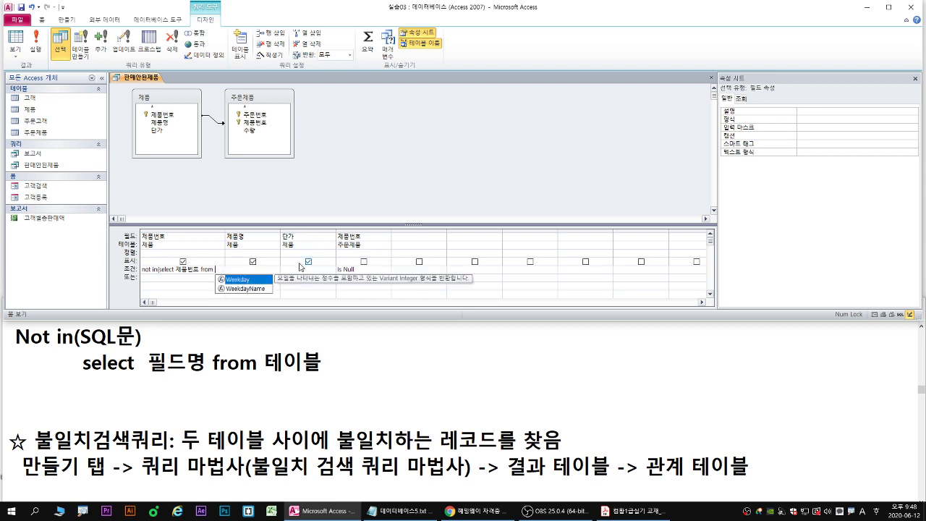
text(주문제)
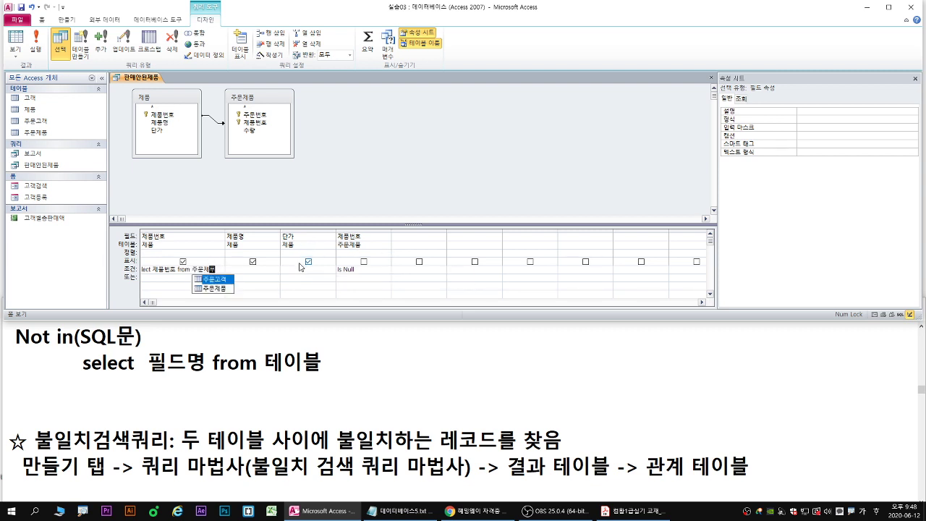
text(품)
drag(225, 232, 258, 231)
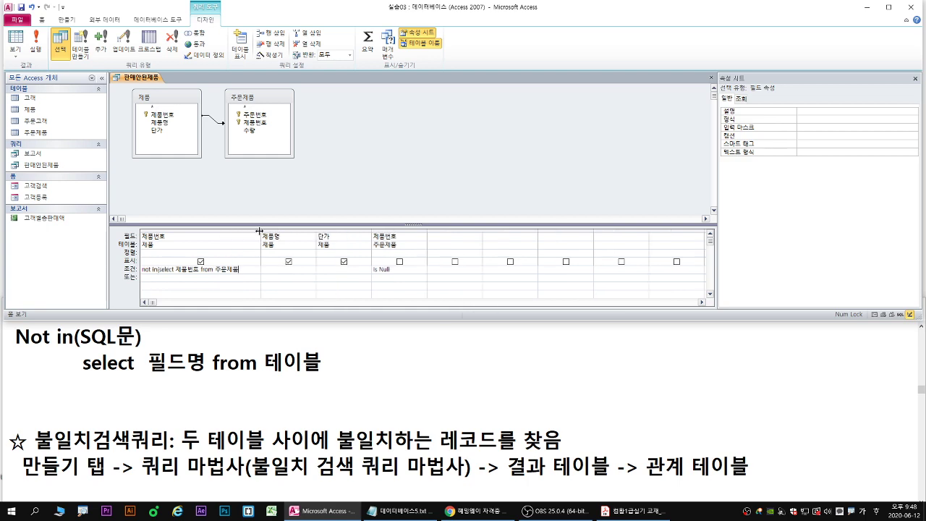
text())
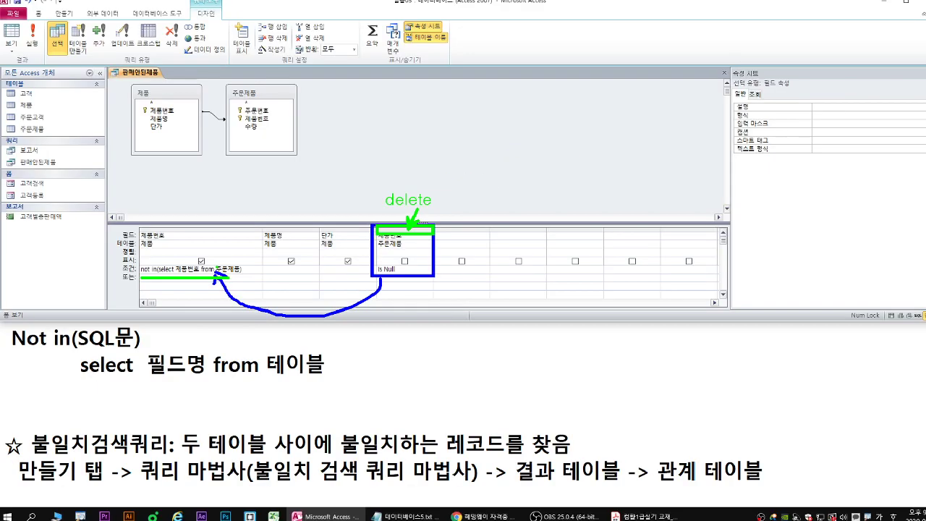
Delete the 주문제품 table's 제품번호 column from the query grid, and close the 판매안된제품 query.
click(640, 190)
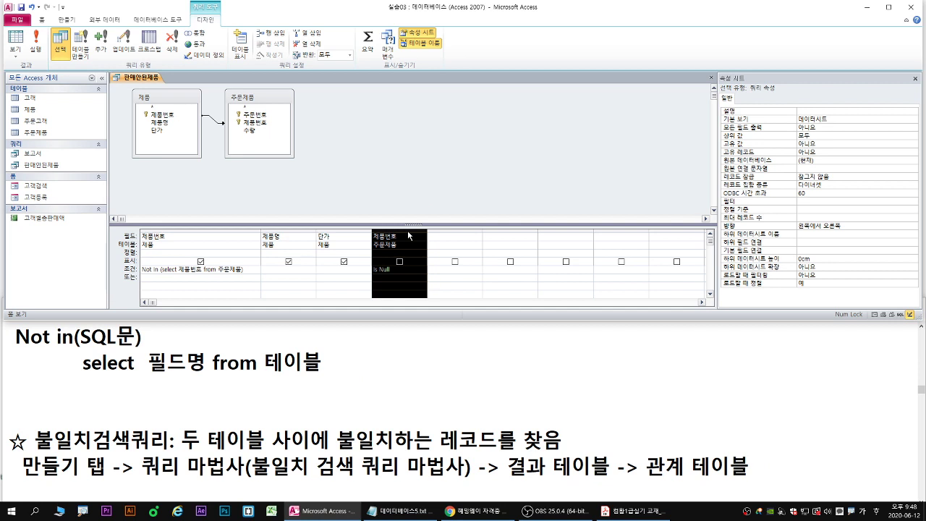
key(Delete)
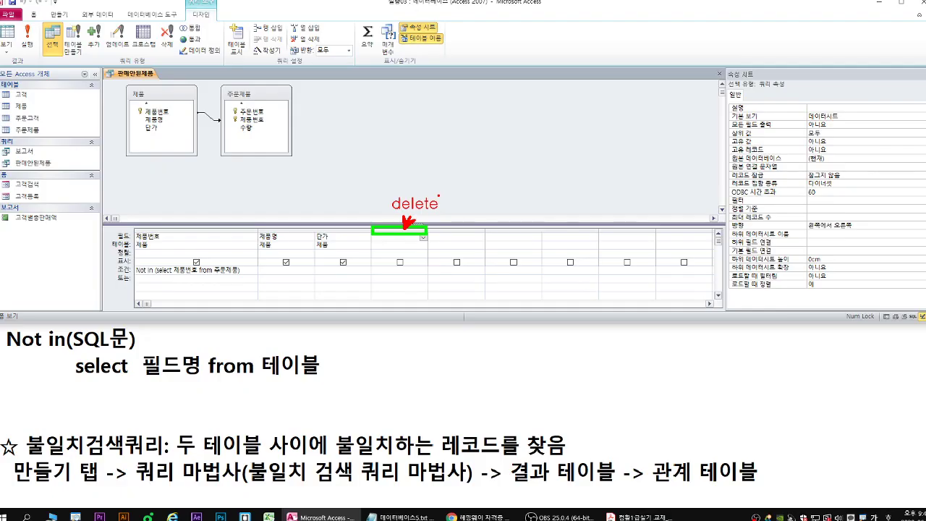
right_click(138, 78)
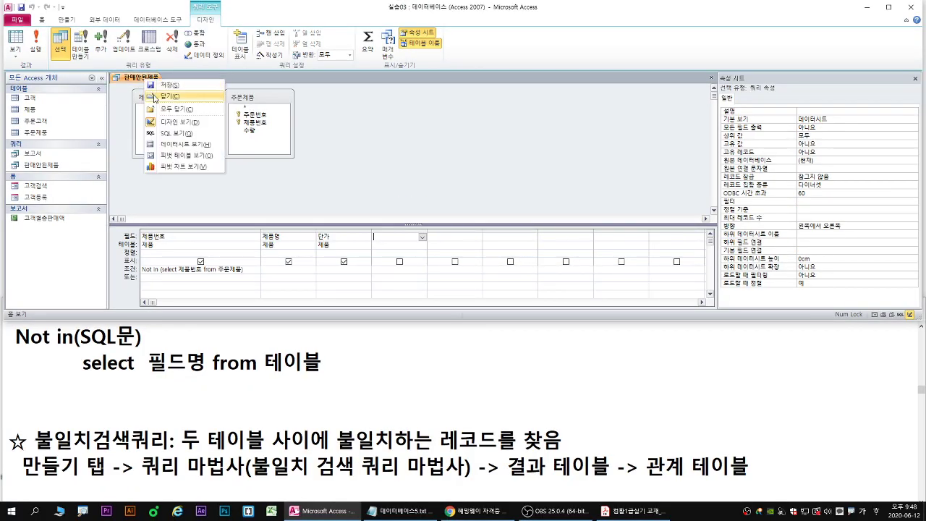
click(153, 95)
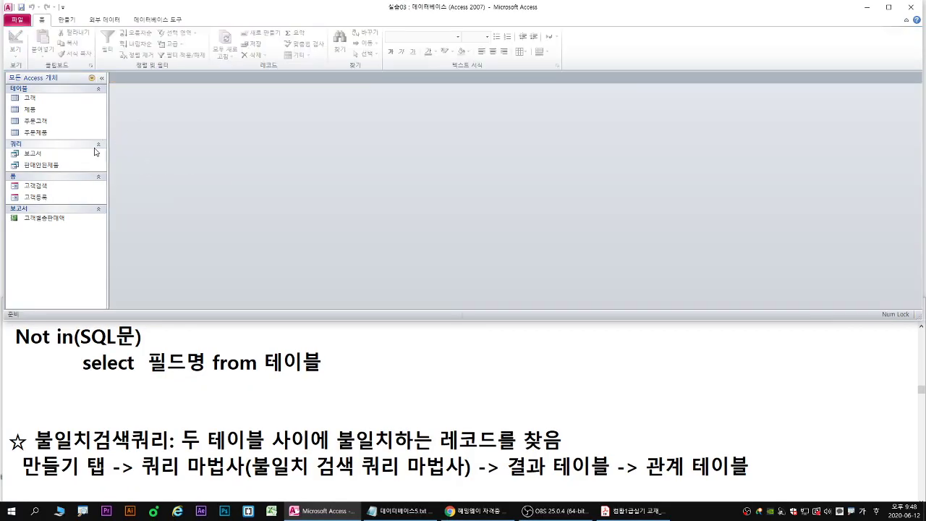
Open the 판매안된제품 query to check its records, and close it.
double_click(47, 166)
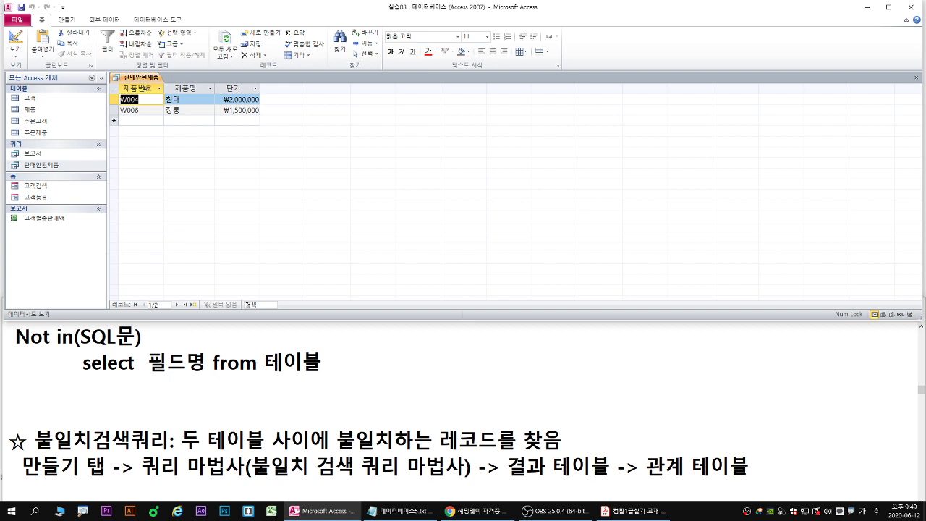
right_click(144, 78)
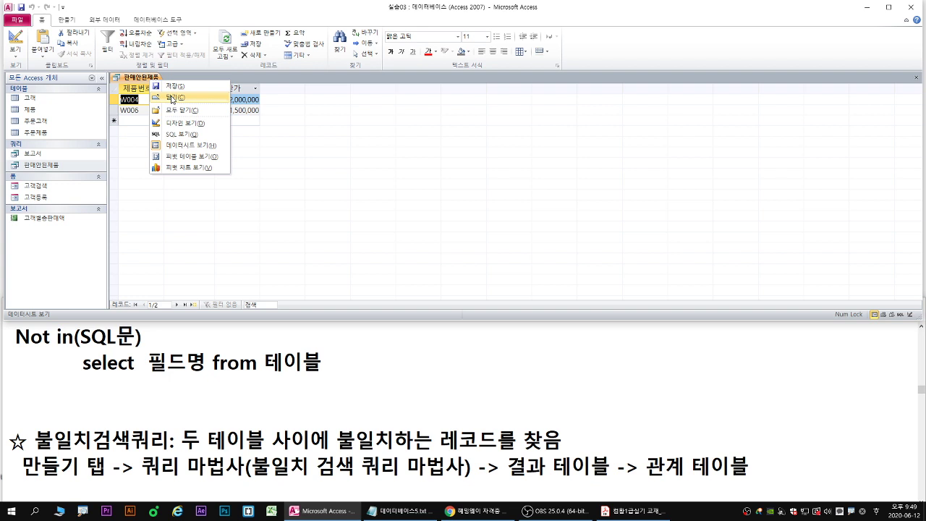
click(172, 98)
Open the database 기출유형04.accdb from the 실전 folder.
click(16, 19)
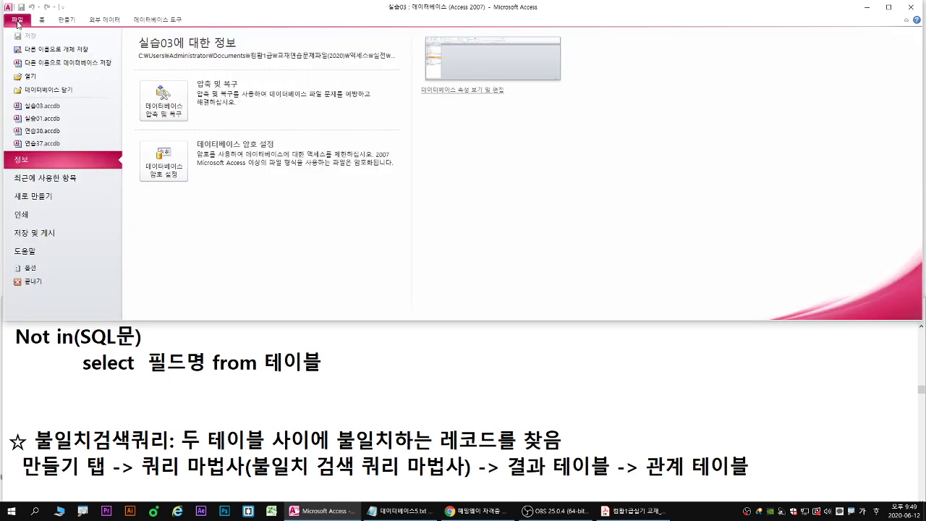
click(42, 79)
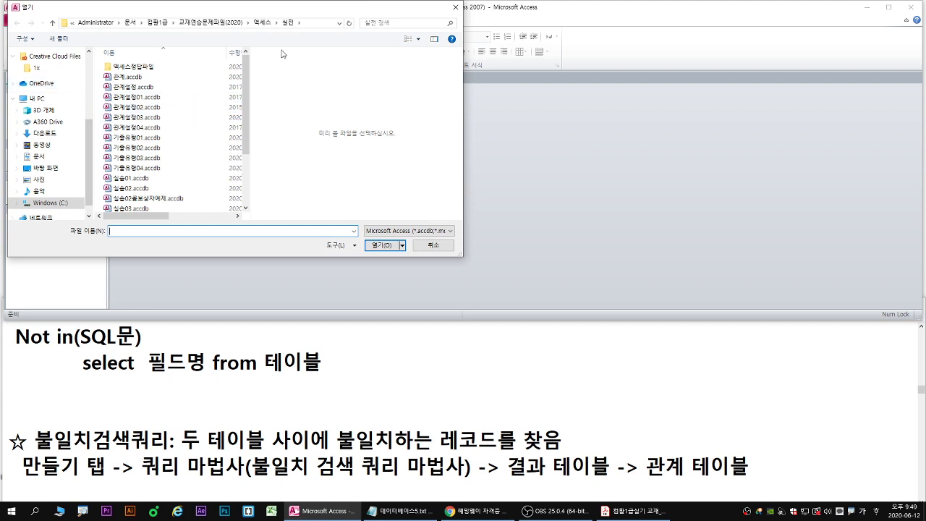
click(145, 168)
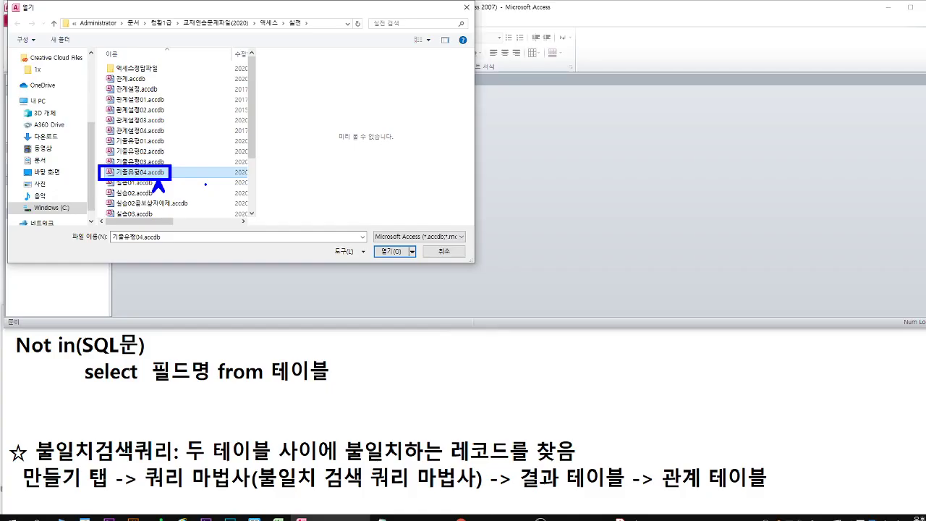
double_click(301, 338)
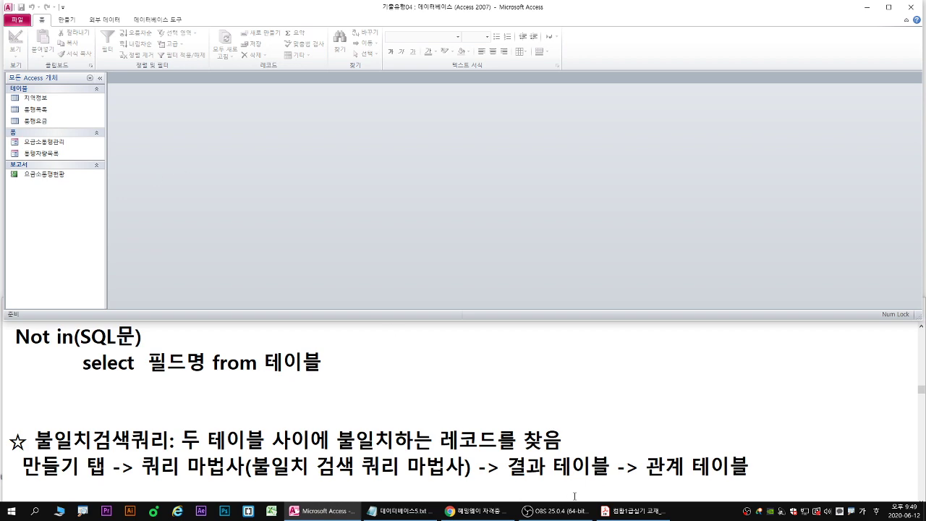
Switch to the PDF textbook in Acrobat Reader and go to question 1 on page 233.
click(633, 511)
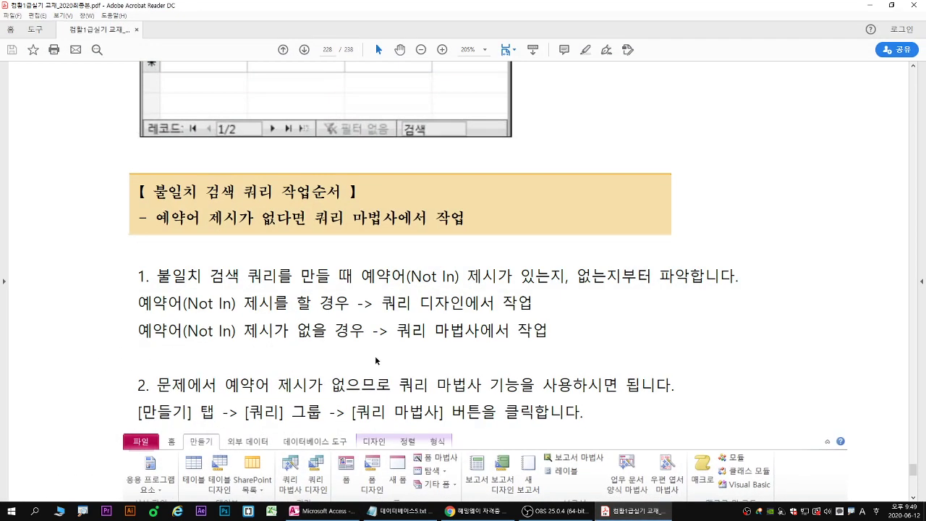
click(329, 49)
text(233)
key(Return)
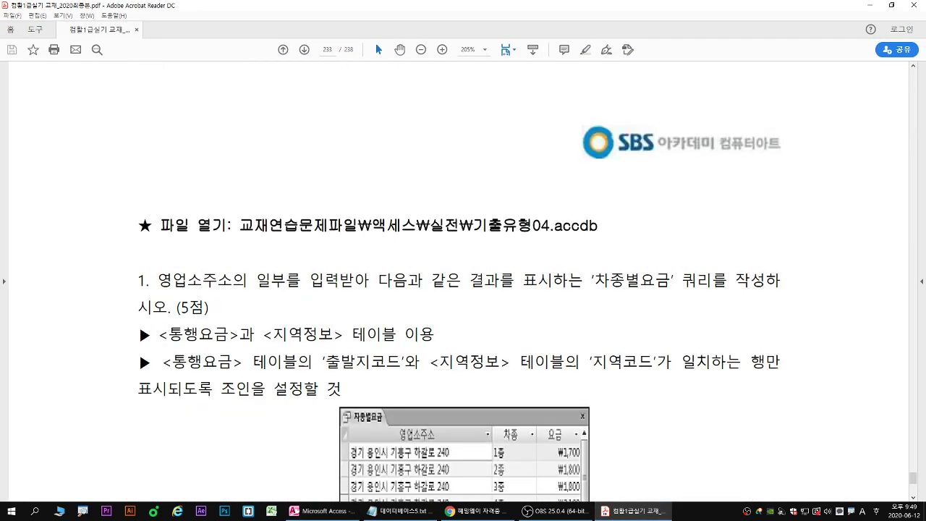
scroll(451, 307, down, 4)
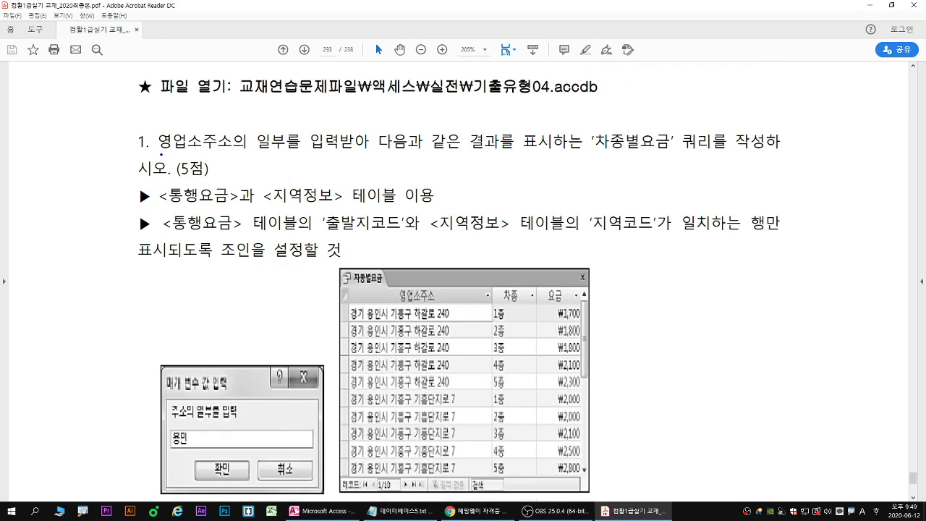
Underline the part of question 1 about entering part of 영업소주소 and displaying the result, with 일부를 입력 emphasised in red.
drag(157, 154, 376, 154)
key(r)
drag(257, 152, 335, 154)
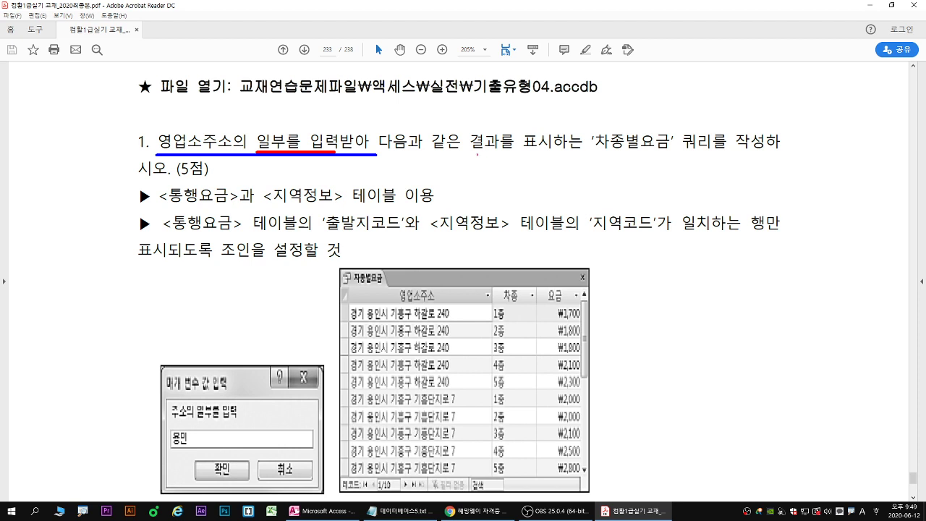
drag(376, 153, 554, 153)
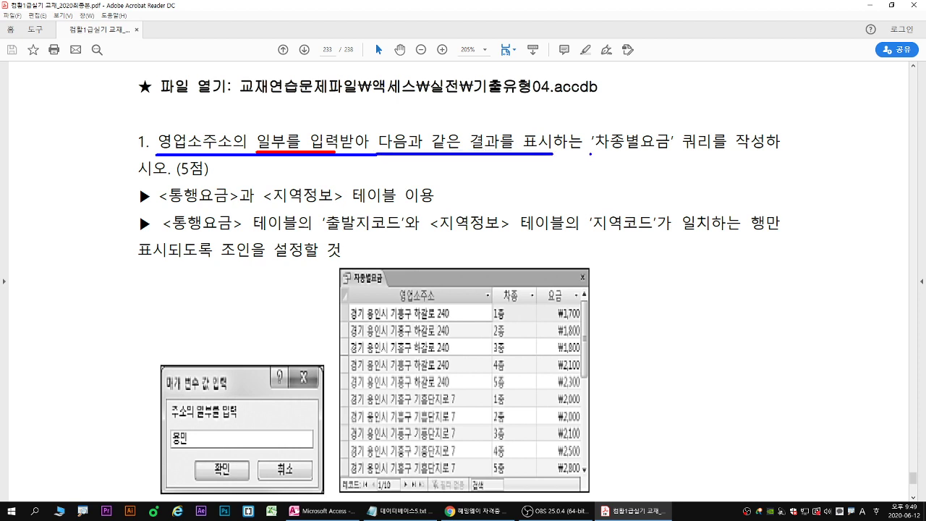
Frame the sample parameter dialog, circle 용인 in it, and mark the matching address rows in the result table.
drag(162, 366, 326, 498)
mouse_move(187, 448)
mouse_down()
mouse_move(175, 450)
mouse_move(168, 434)
mouse_move(191, 444)
mouse_up()
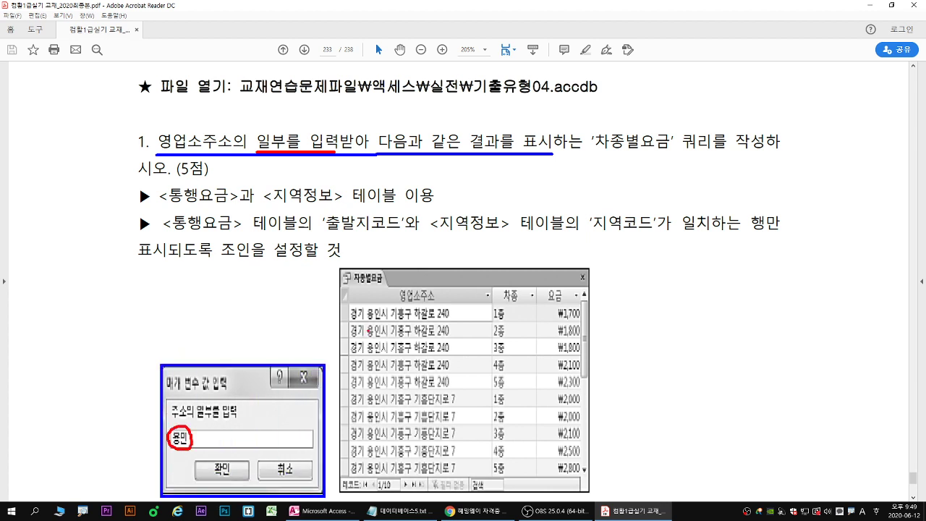
mouse_move(368, 321)
mouse_down()
mouse_move(381, 322)
mouse_move(376, 336)
mouse_up()
drag(340, 396, 327, 396)
mouse_move(346, 310)
mouse_down()
mouse_move(336, 347)
mouse_move(340, 462)
mouse_up()
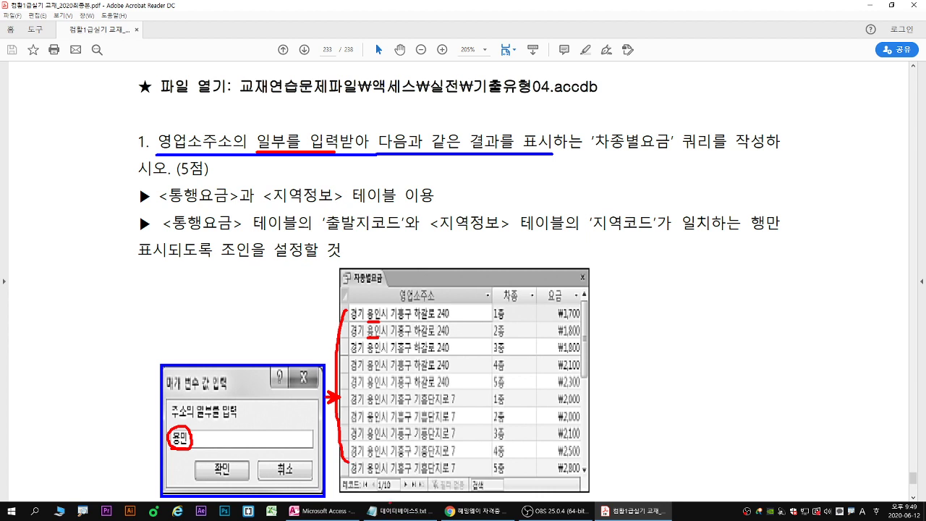
Cross out the sample parameter dialog, frame the result table, link 용인 to its rows, and clear the markings.
drag(248, 337, 190, 400)
drag(187, 354, 250, 400)
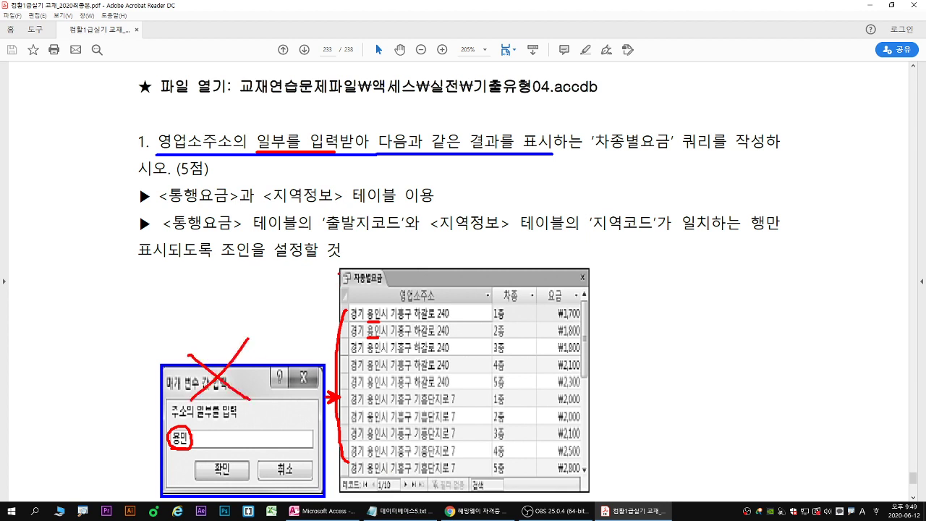
mouse_move(341, 278)
mouse_down()
mouse_move(546, 468)
mouse_move(593, 495)
mouse_up()
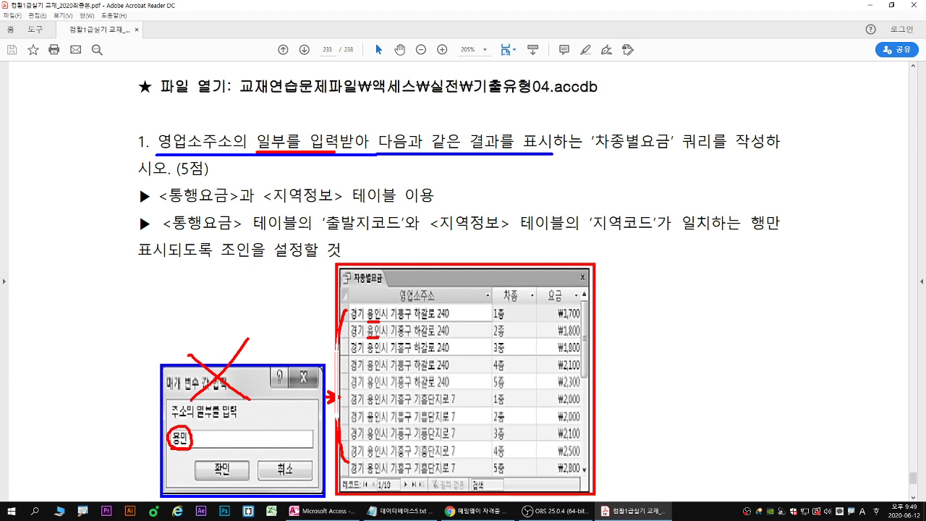
drag(336, 330, 336, 431)
mouse_move(200, 453)
mouse_down()
mouse_move(163, 433)
mouse_move(197, 448)
mouse_move(333, 422)
mouse_move(324, 441)
mouse_up()
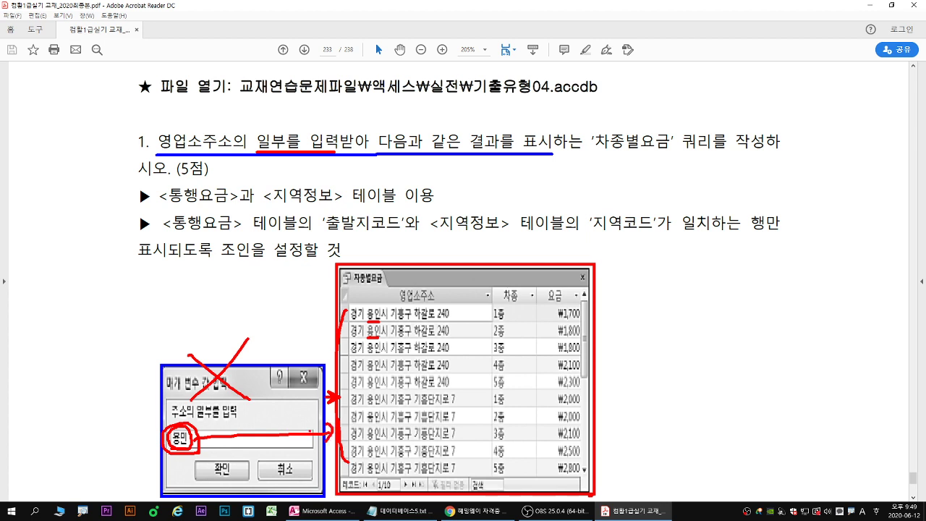
key(Escape)
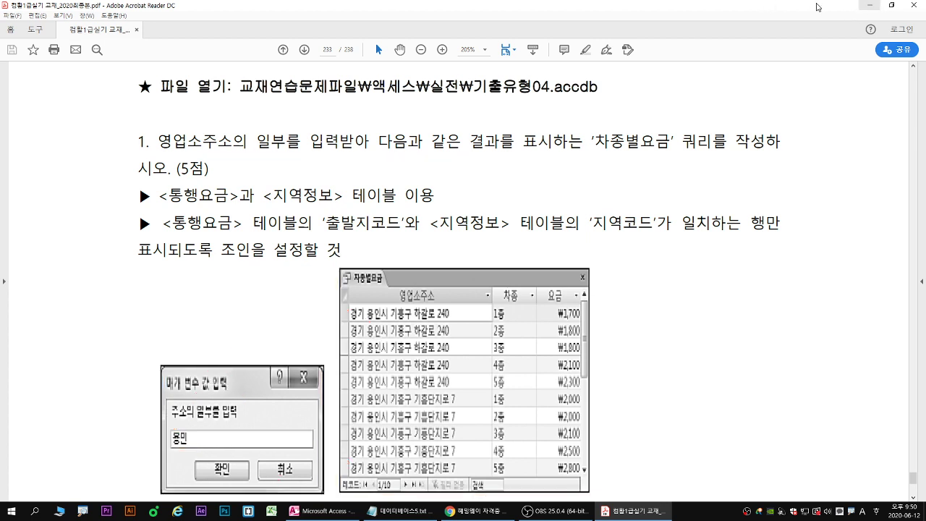
Restore the PDF window to its smaller size with question 1 in view, and return to Access.
double_click(791, 7)
scroll(395, 393, down, 2)
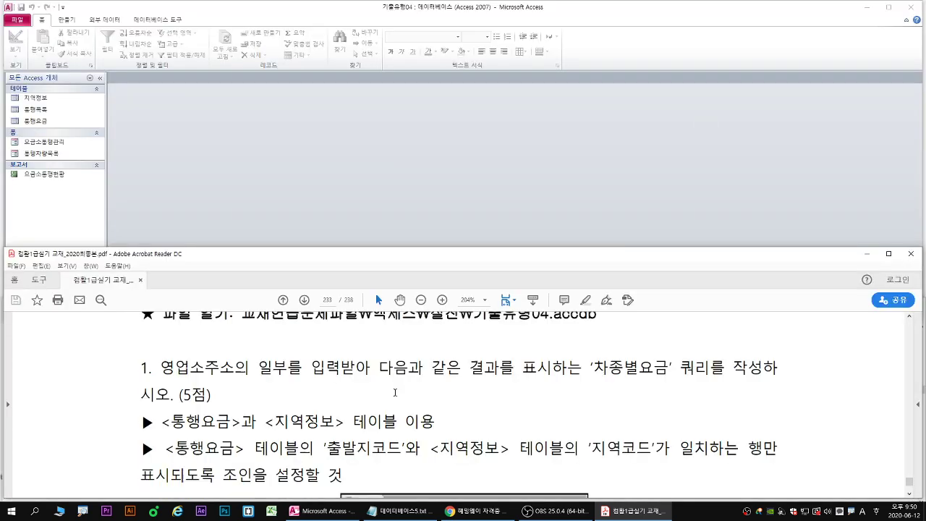
click(352, 141)
Create a new query in design view and add the 통행요금 and 지역정보 tables to it.
click(66, 20)
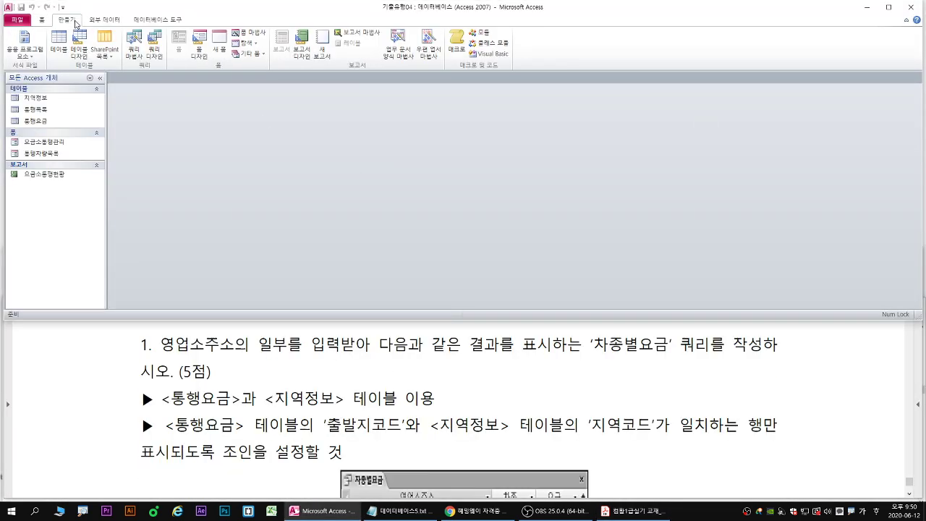
click(154, 50)
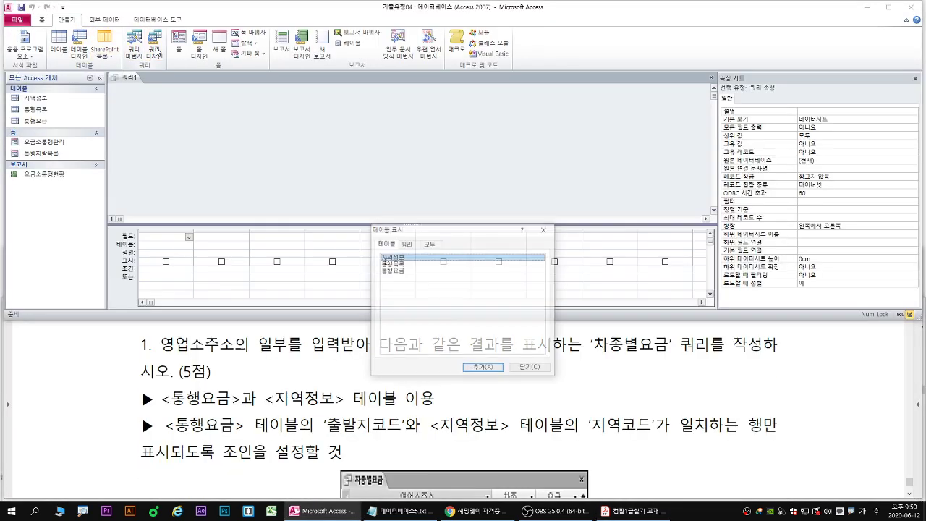
drag(428, 236, 453, 95)
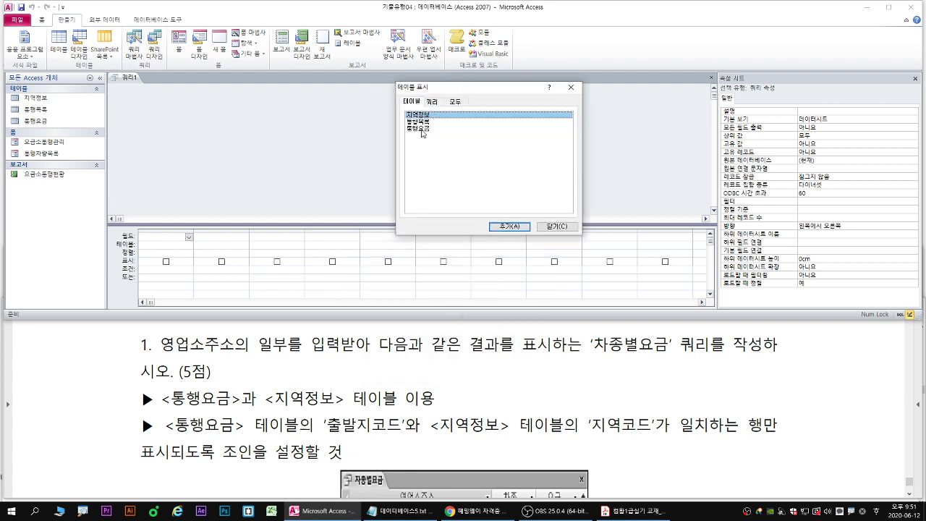
double_click(424, 128)
double_click(427, 115)
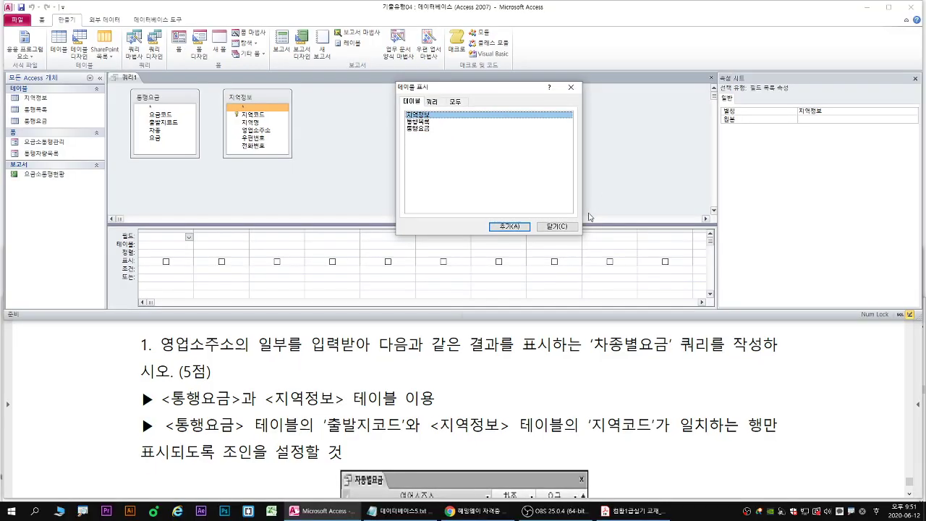
Close the table selection dialog and underline the condition on joining 출발지코드 with 지역코드 in question 1.
click(728, 410)
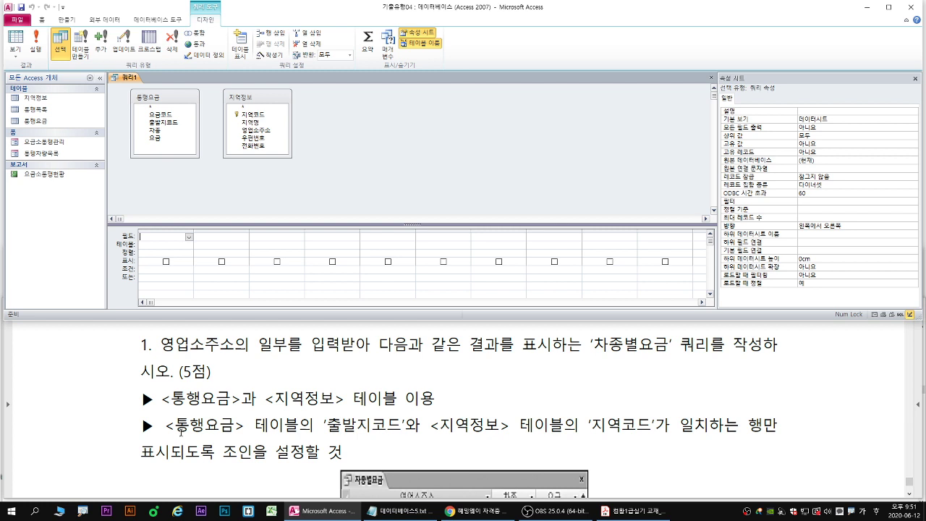
drag(176, 436, 829, 437)
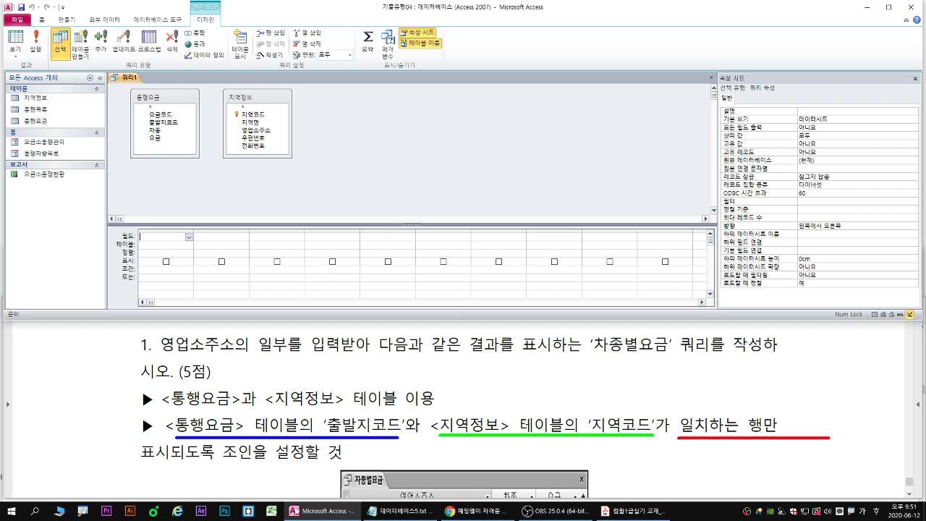
drag(133, 464, 312, 465)
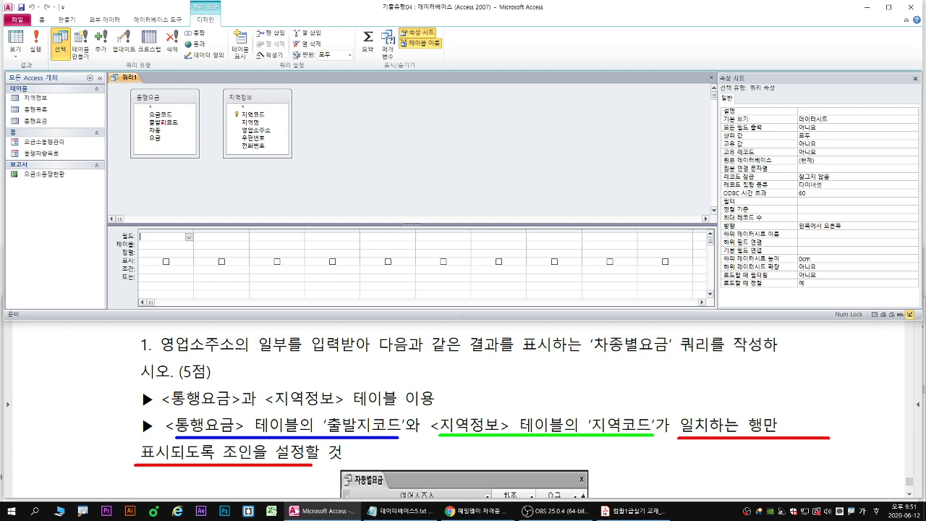
Mark 출발지코드 and 지역코드 in the query's field lists and draw a connecting line between them.
drag(143, 116, 179, 129)
drag(233, 108, 265, 120)
drag(178, 123, 236, 114)
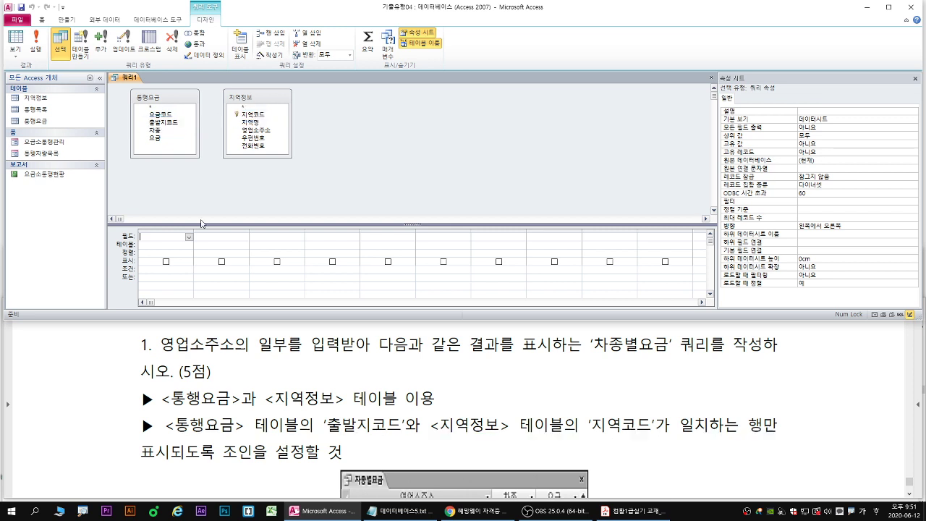
Join 출발지코드 in the 통행요금 table to 지역코드 in the 지역정보 table.
click(174, 128)
click(174, 125)
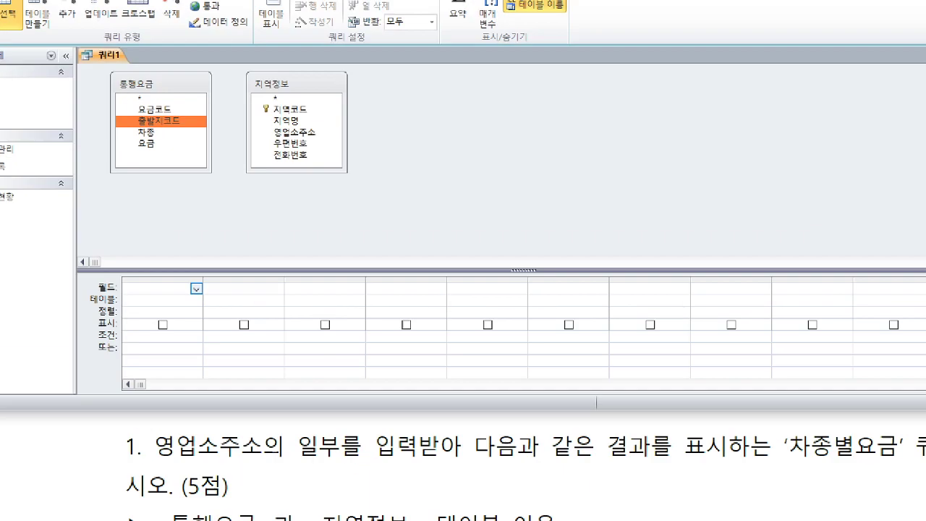
mouse_move(178, 122)
mouse_down()
mouse_move(318, 107)
mouse_move(318, 120)
mouse_up()
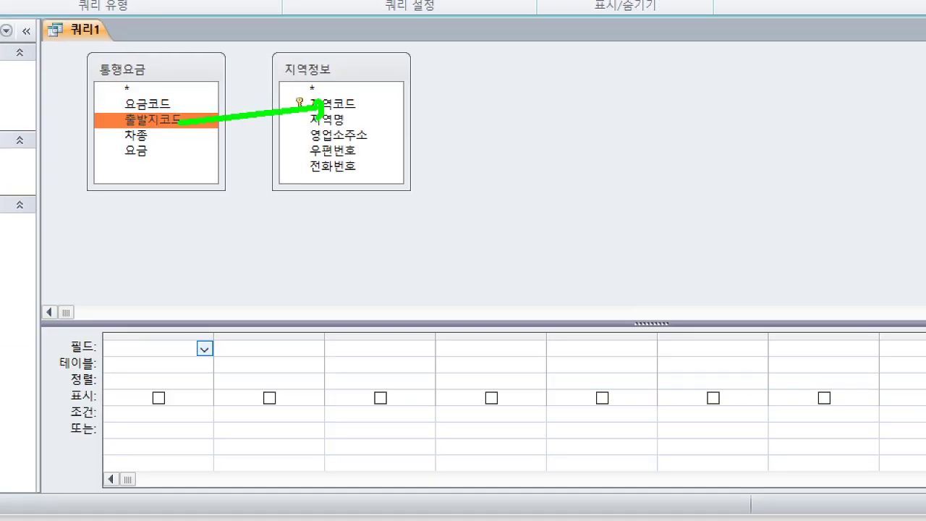
key(Escape)
drag(176, 122, 248, 115)
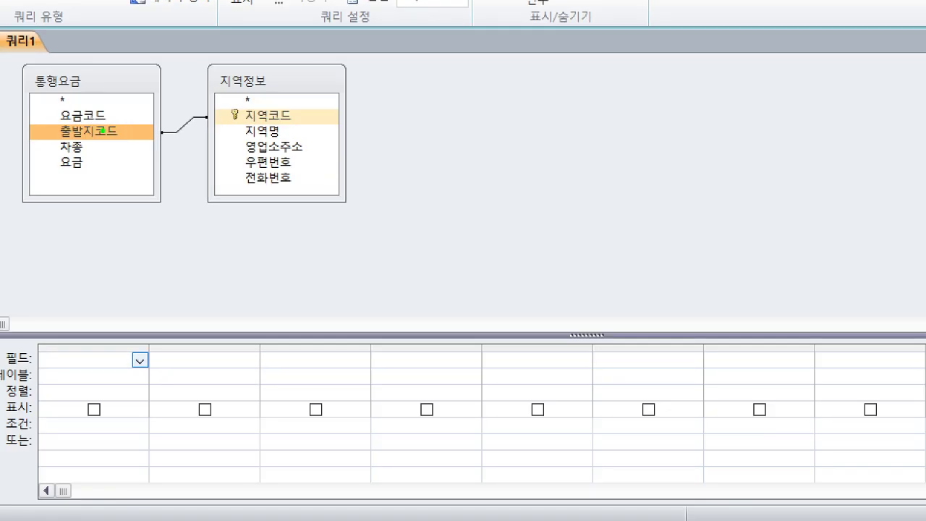
Trace the new join from 출발지코드 to 지역코드 with the drawing pen and clear the markings.
mouse_move(170, 124)
mouse_down()
mouse_move(250, 115)
mouse_move(245, 137)
mouse_up()
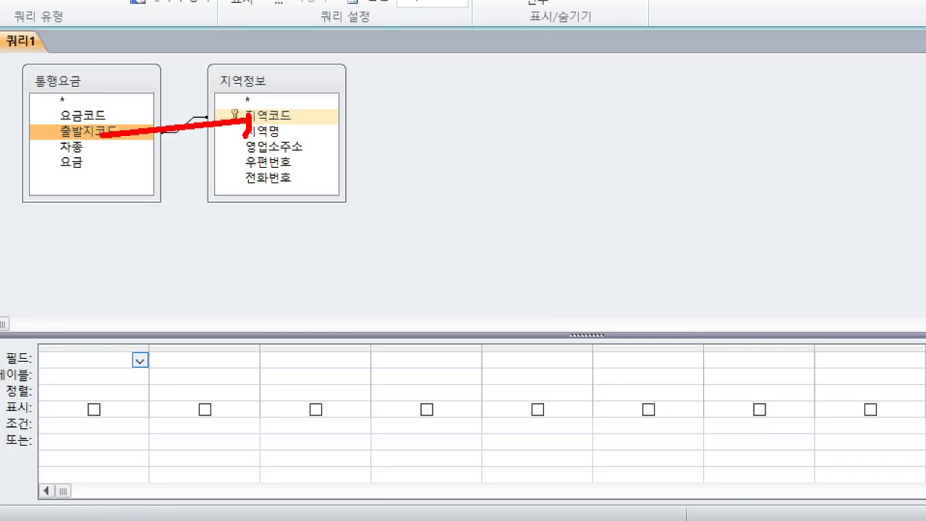
key(Escape)
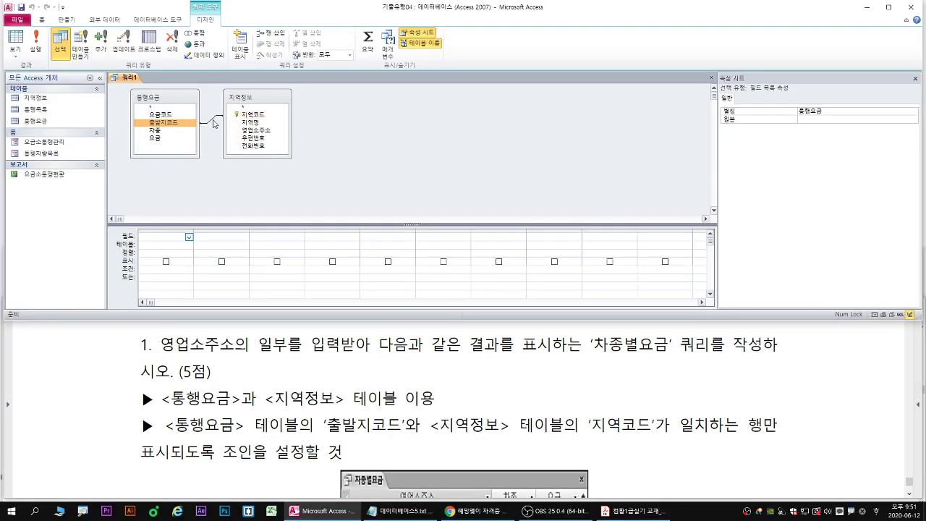
key(ctrl+1)
drag(174, 125, 315, 104)
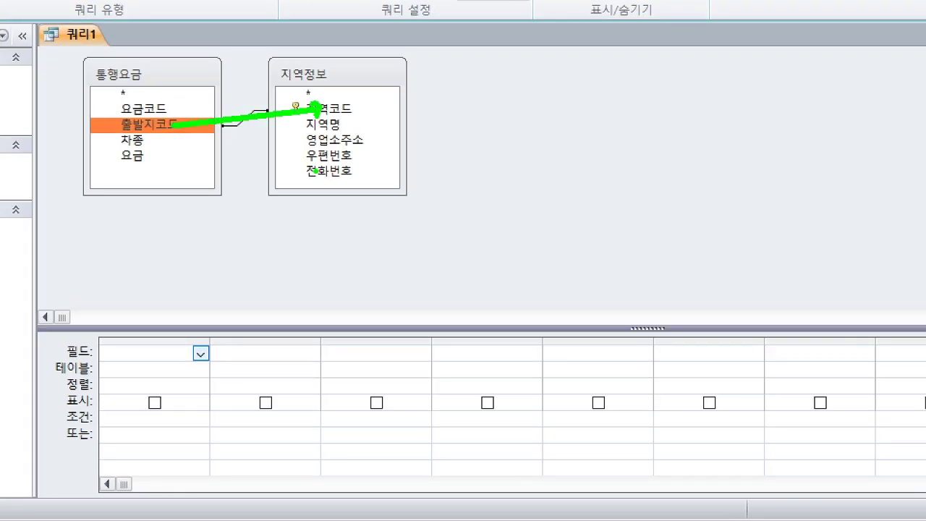
key(ctrl+z)
mouse_move(174, 124)
mouse_down()
mouse_move(327, 110)
mouse_move(317, 115)
mouse_up()
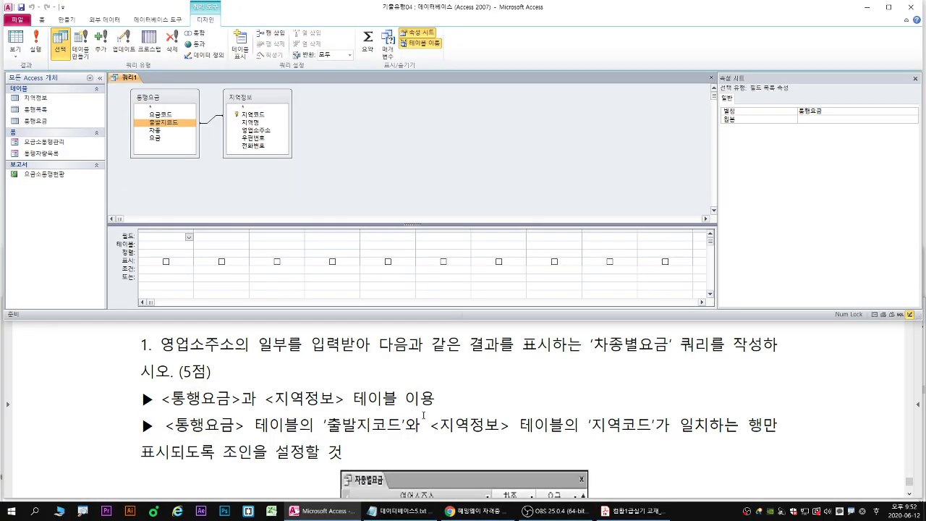
Add 영업소주소 from 지역정보, and 차종 and 요금 from 통행요금, to the query's output columns.
scroll(444, 398, down, 3)
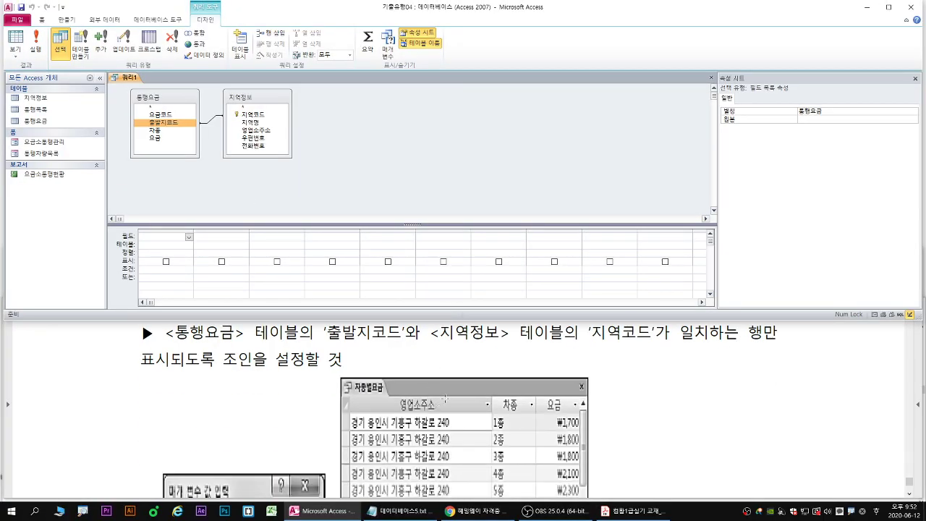
double_click(265, 131)
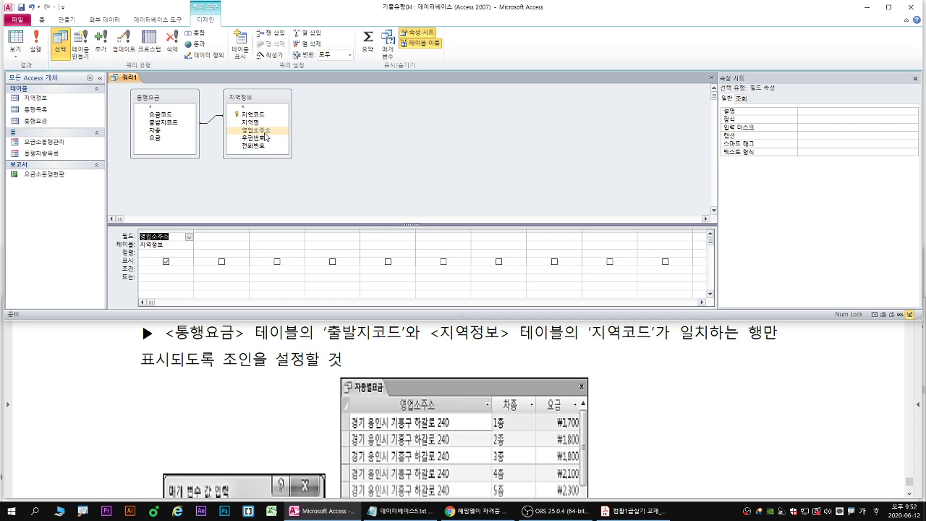
double_click(159, 131)
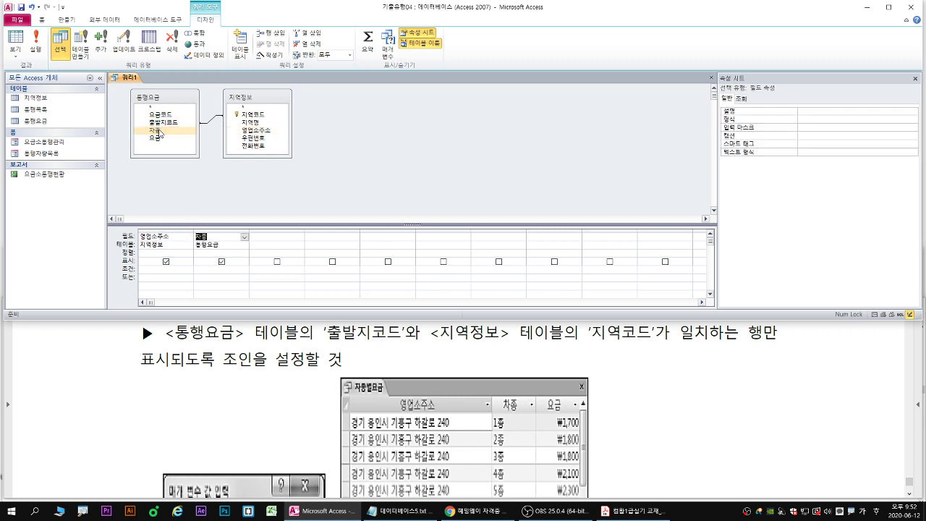
double_click(156, 138)
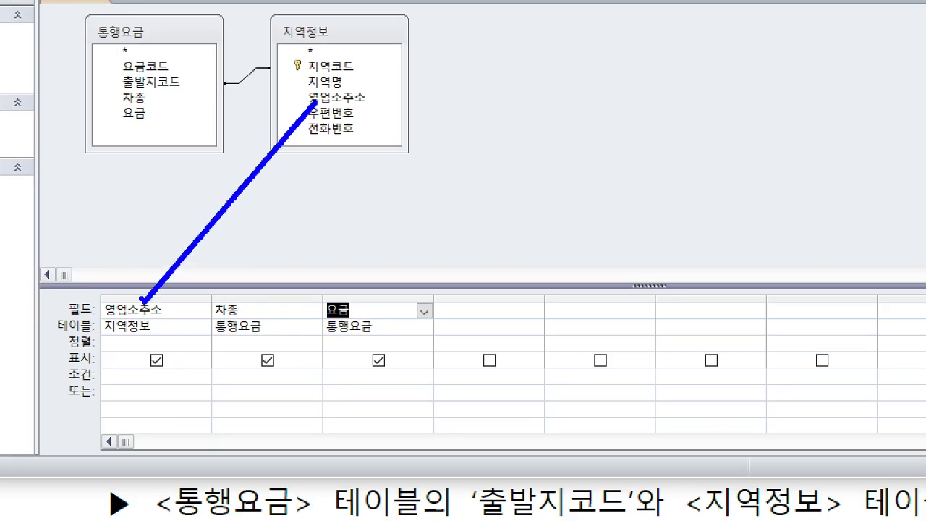
Draw arrows from 영업소주소, 차종 and 요금 in the field lists to their columns in the design grid.
drag(136, 295, 155, 305)
mouse_move(138, 100)
mouse_down()
mouse_move(238, 304)
mouse_move(243, 276)
mouse_up()
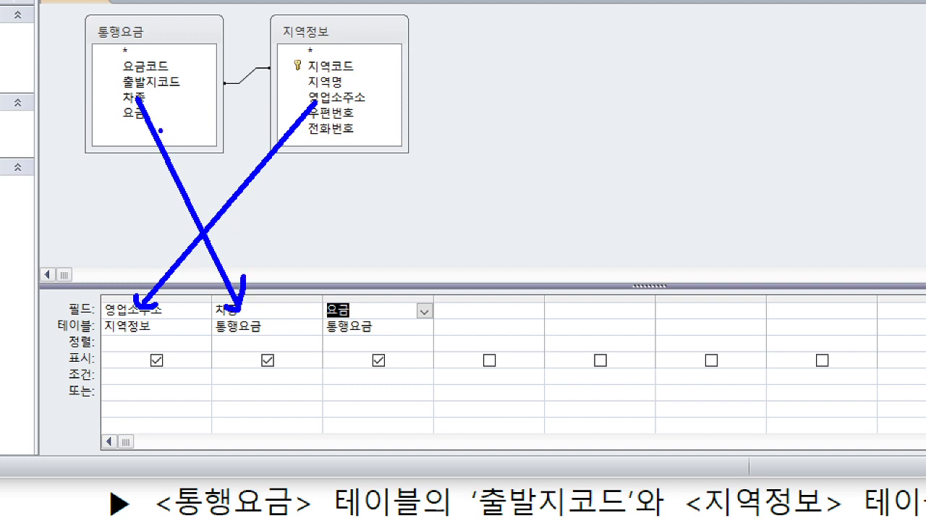
mouse_move(135, 122)
mouse_down()
mouse_move(209, 217)
mouse_move(337, 304)
mouse_move(345, 291)
mouse_up()
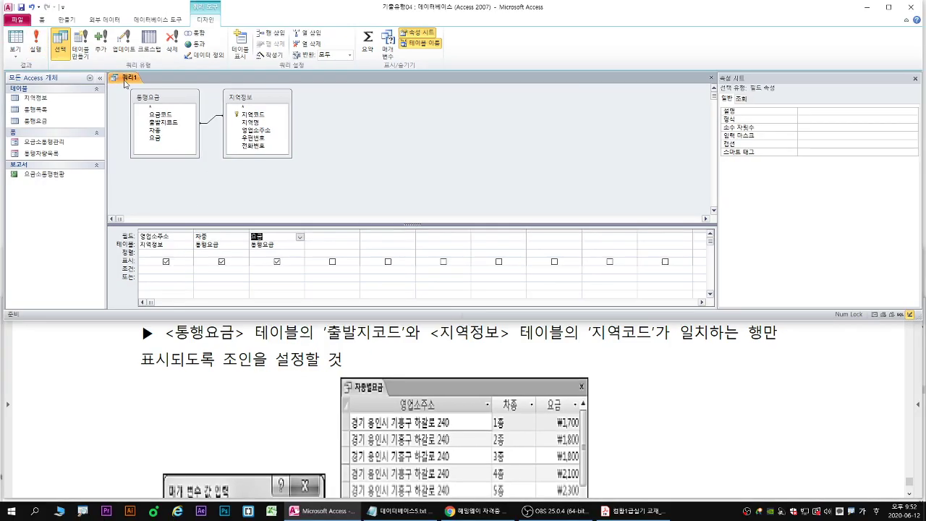
right_click(131, 80)
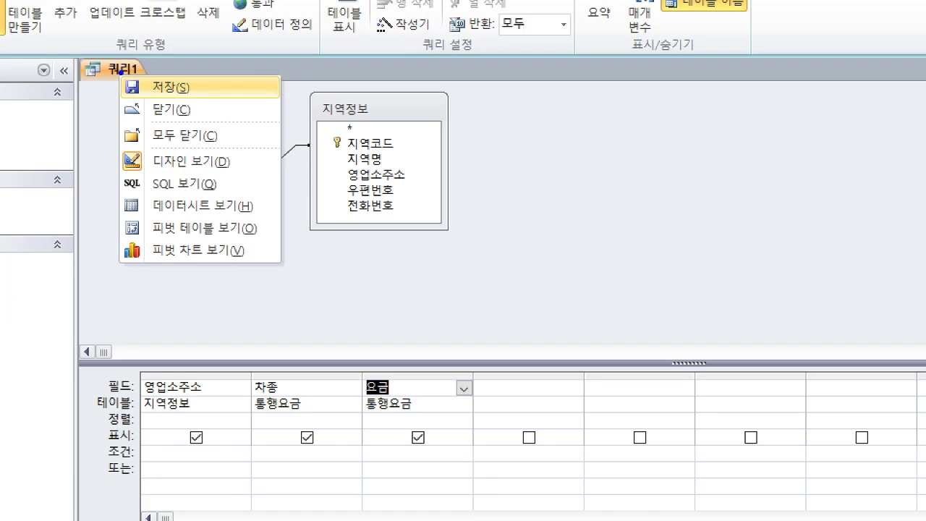
mouse_move(105, 110)
mouse_down()
mouse_move(121, 74)
mouse_move(193, 105)
mouse_up()
key(Escape)
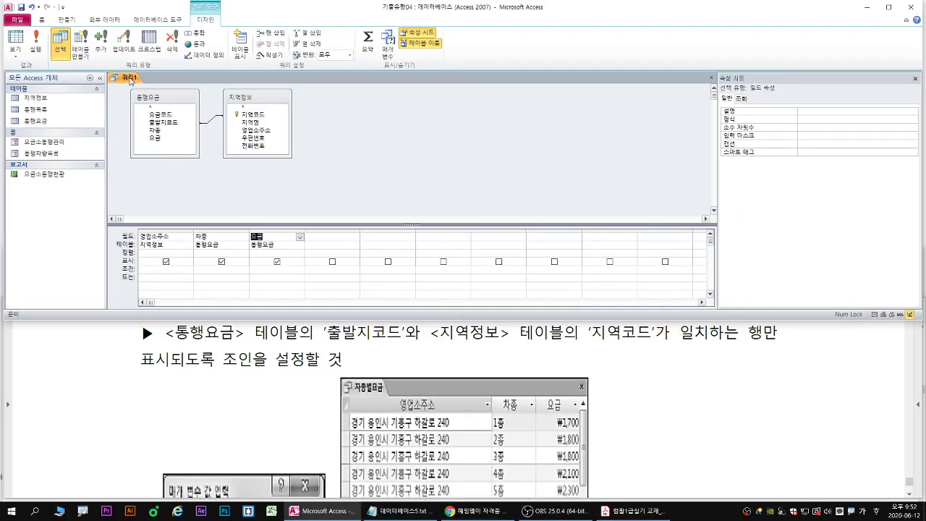
Save the query as 차종별요금 and close it.
right_click(131, 79)
click(149, 88)
text(차종)
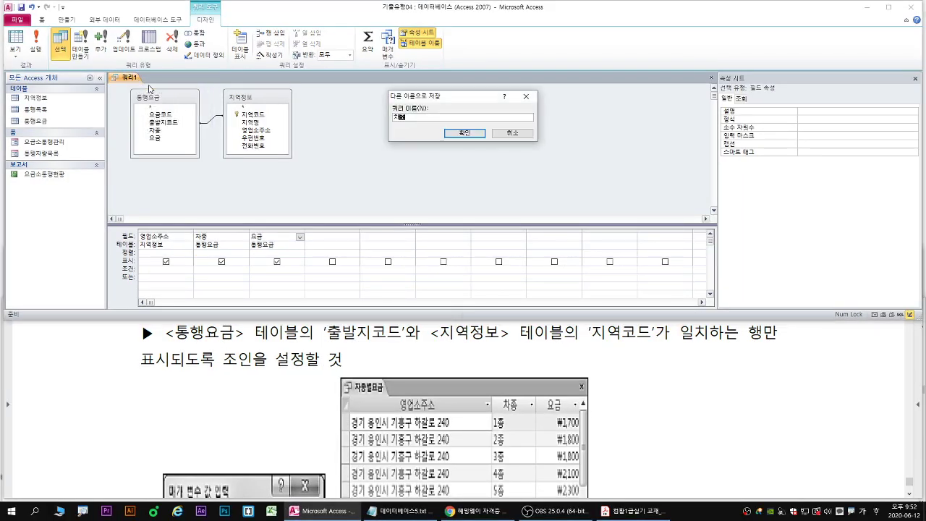
text(별요금)
key(Return)
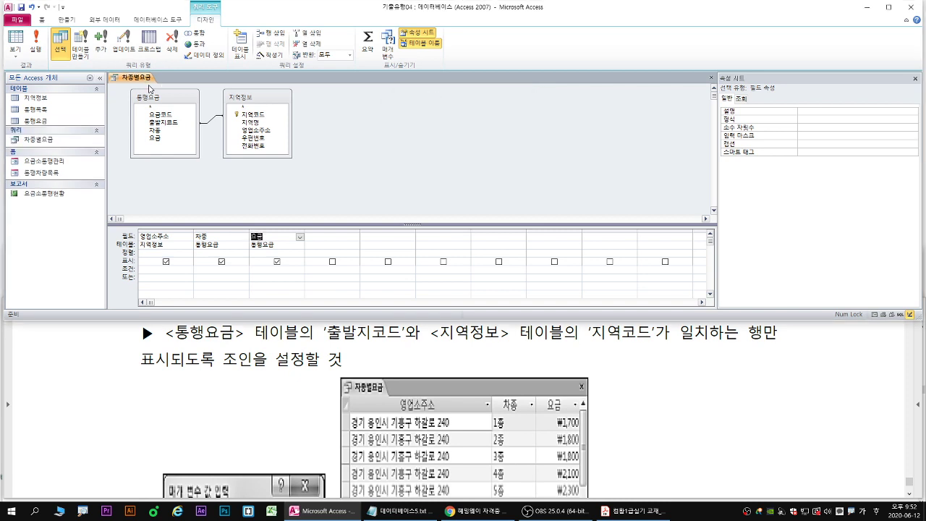
right_click(144, 80)
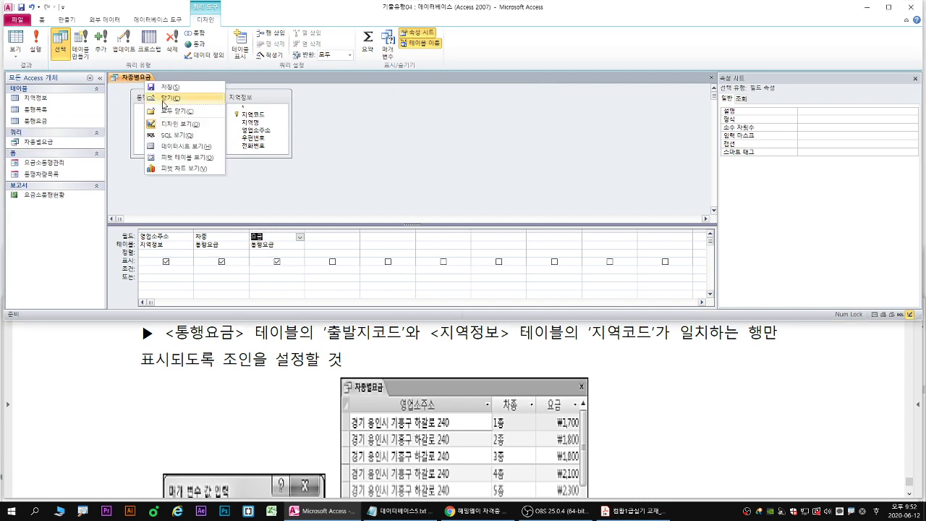
click(163, 102)
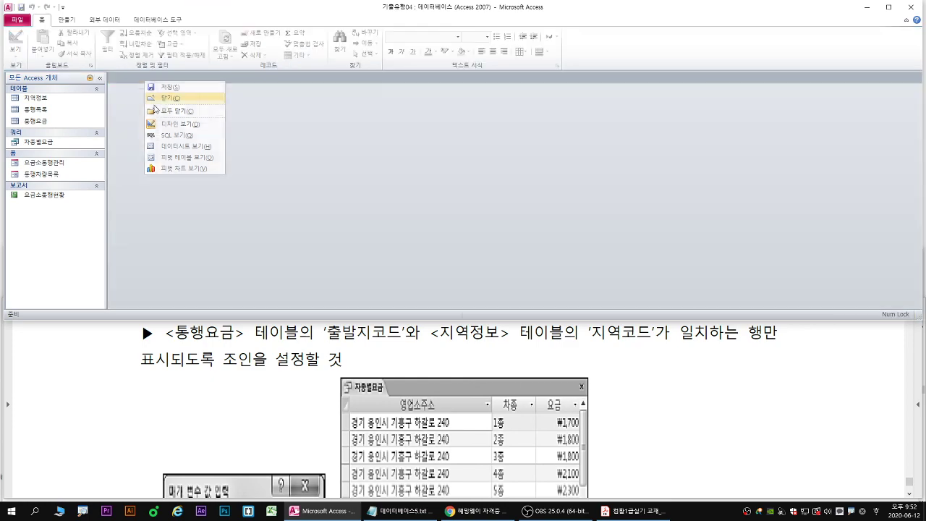
Open the saved 차종별요금 query and frame the sample result table in the PDF for comparison.
double_click(44, 144)
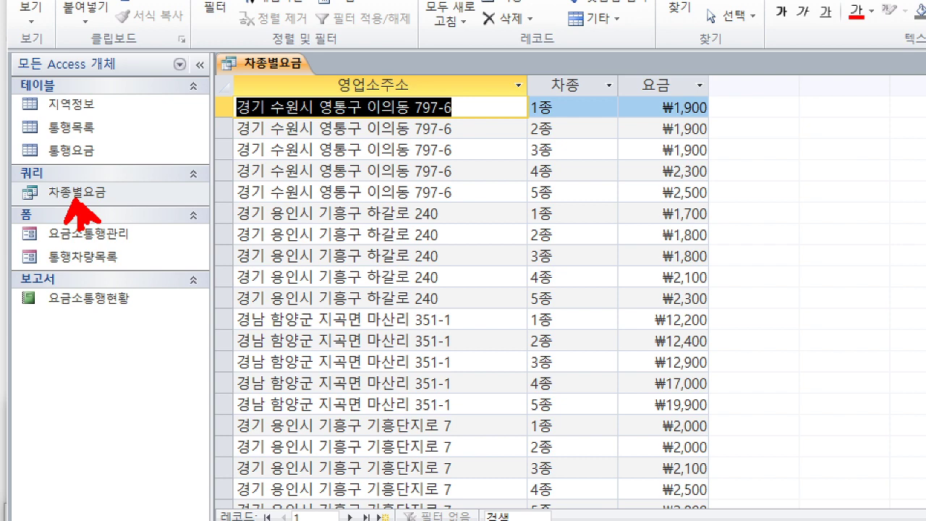
key(Escape)
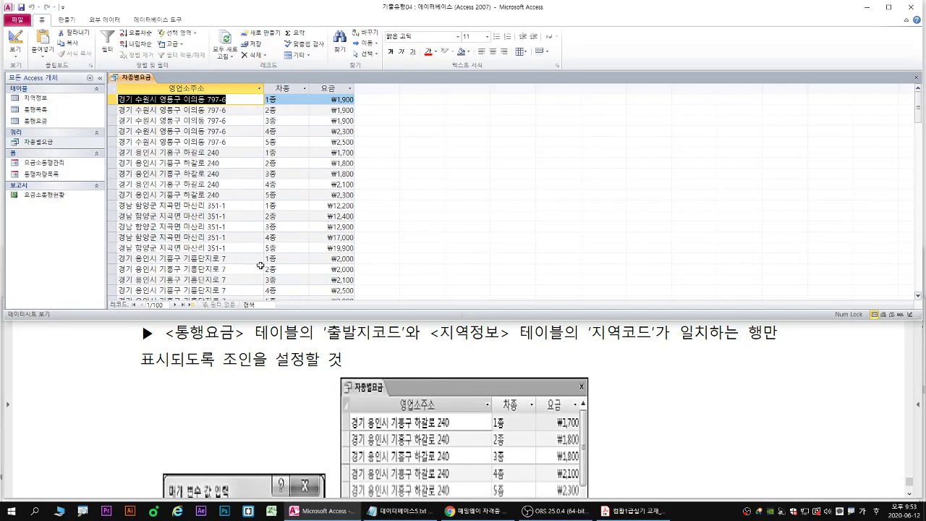
scroll(371, 479, down, 1)
drag(341, 332, 588, 498)
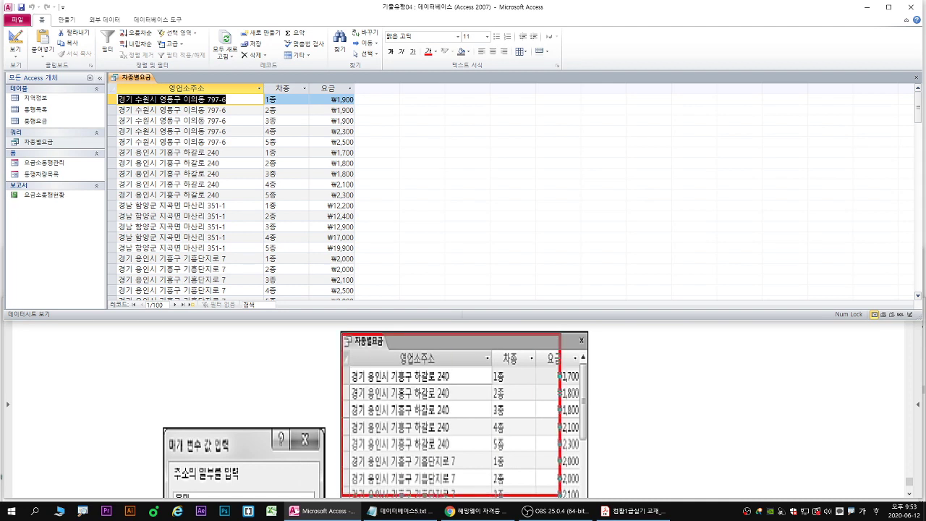
drag(583, 437, 768, 368)
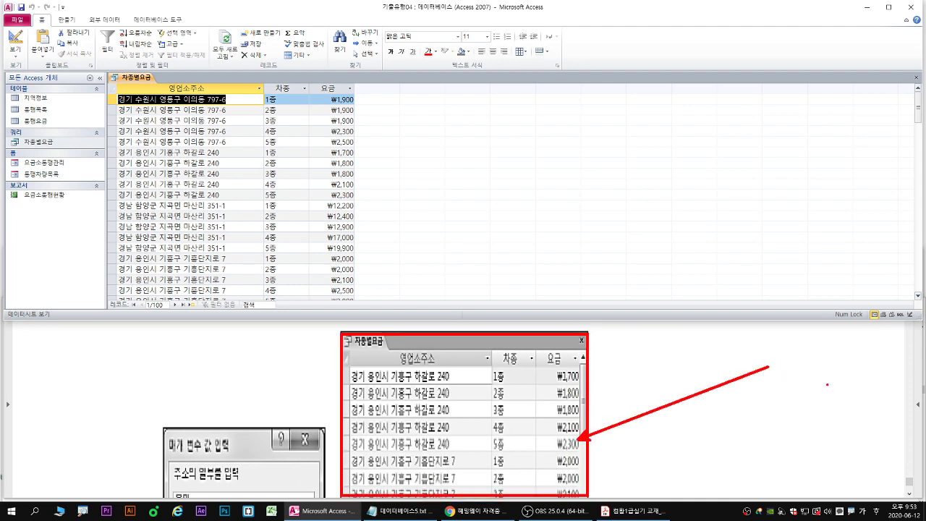
key(Escape)
Switch 차종별요금 to design view and set the 영업소주소 criteria to *용인*, underlining parts of the pattern.
right_click(142, 81)
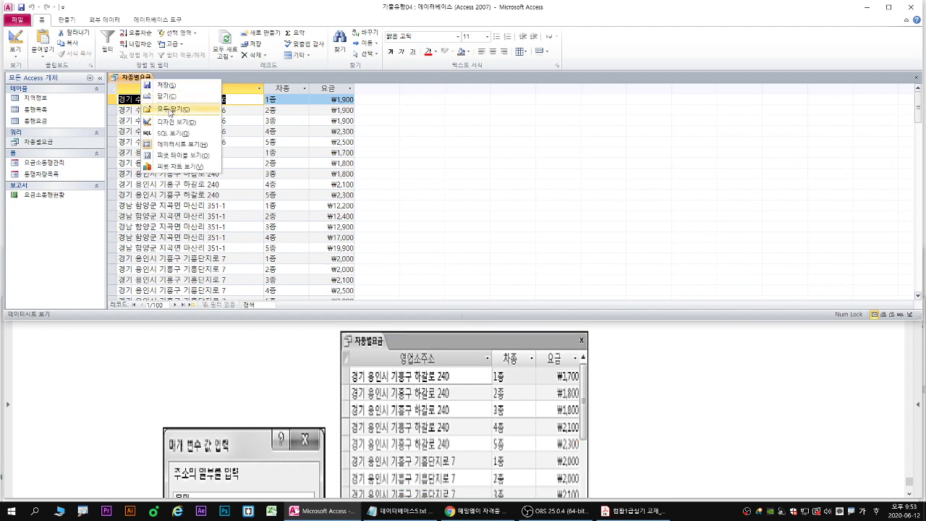
click(170, 122)
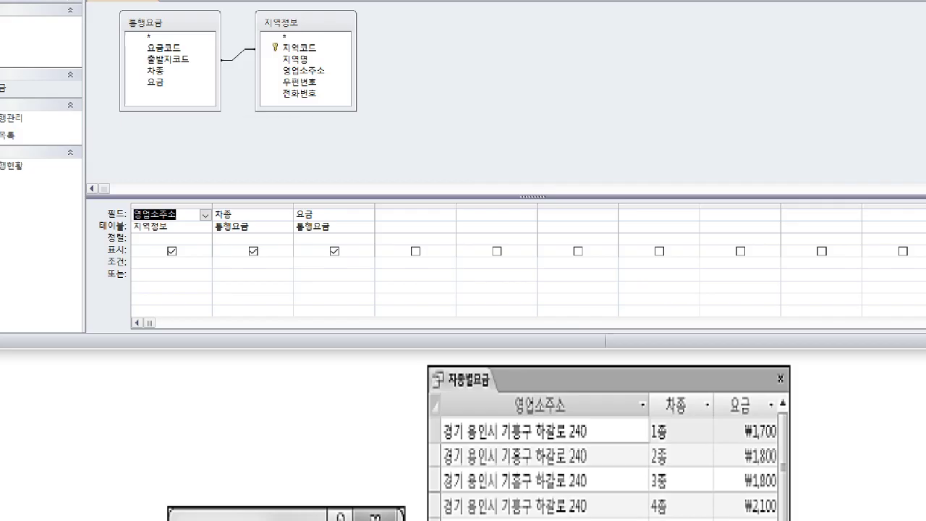
drag(142, 263, 111, 296)
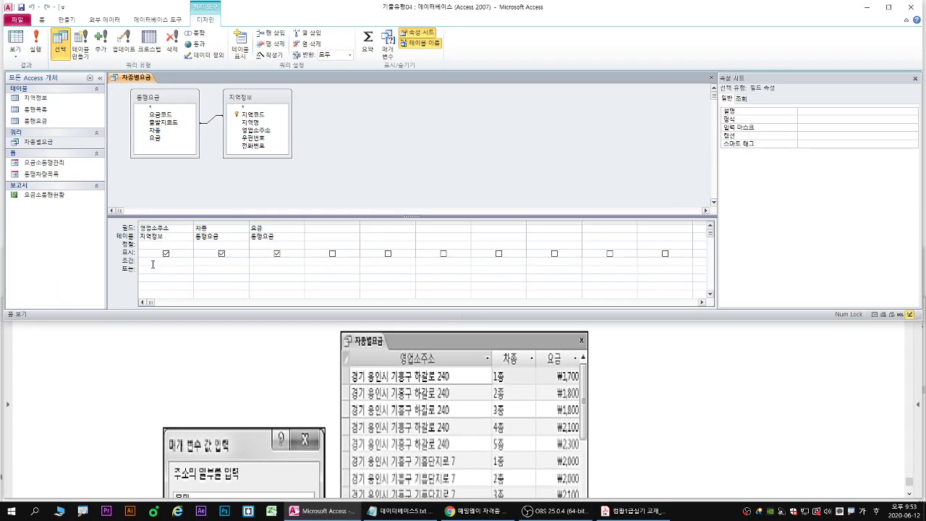
text(용인*)
drag(141, 266, 152, 266)
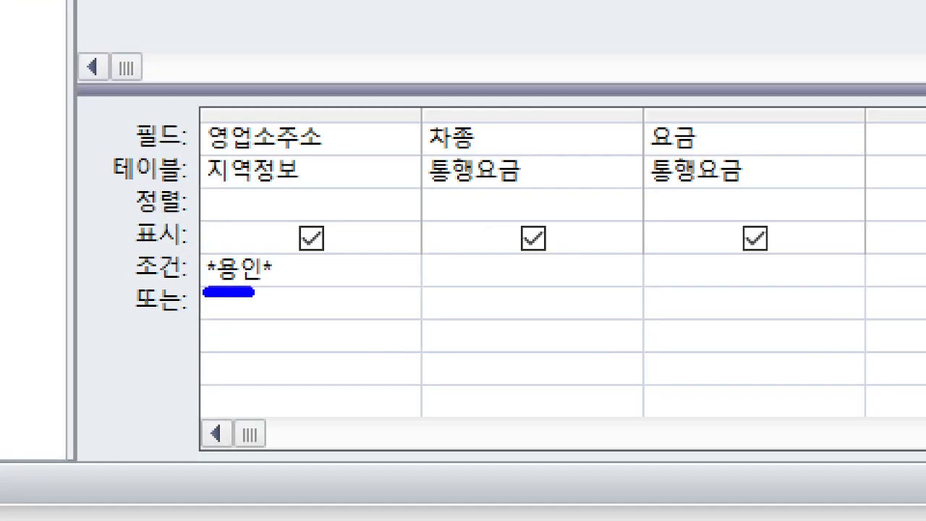
drag(253, 291, 298, 292)
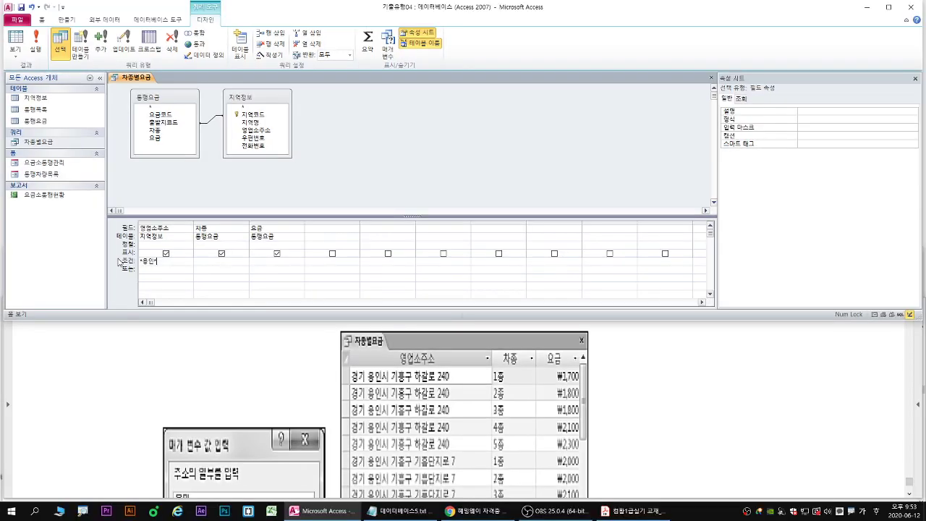
key(Return)
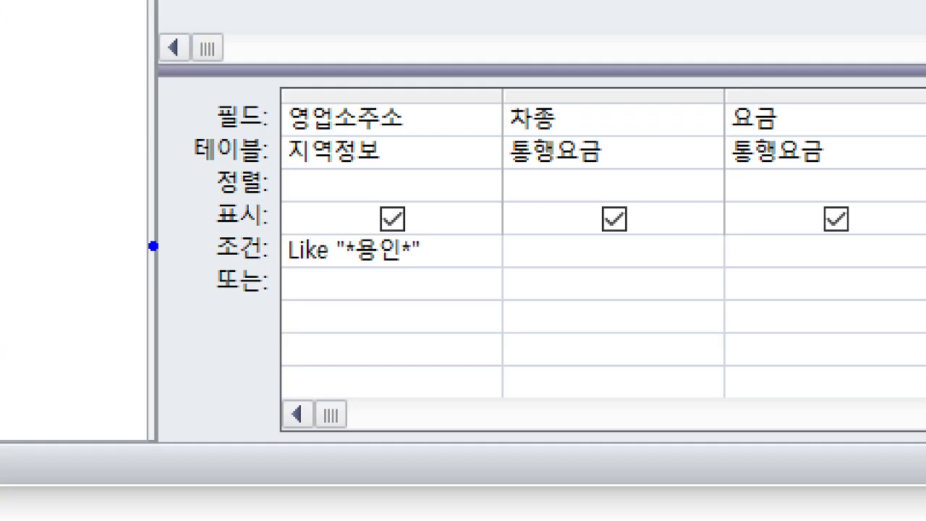
Underline the *용인* pattern and the whole Like "*용인*" expression in the 영업소주소 criteria.
mouse_move(346, 272)
mouse_down()
mouse_move(388, 279)
mouse_move(423, 269)
mouse_up()
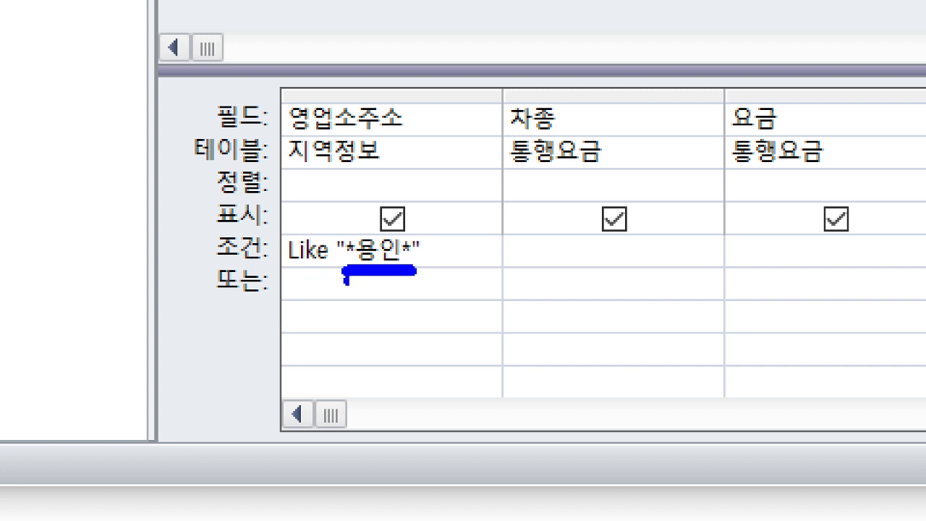
key(r)
click(352, 257)
drag(288, 275, 418, 275)
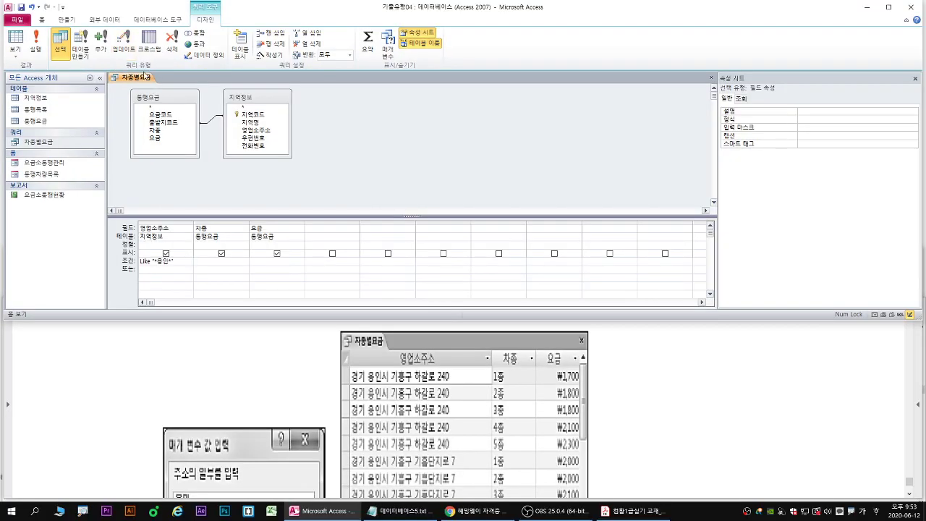
Close and reopen the 차종별요금 query to check its filtered records, and return it to design view with 용인 selected in the criteria.
right_click(144, 75)
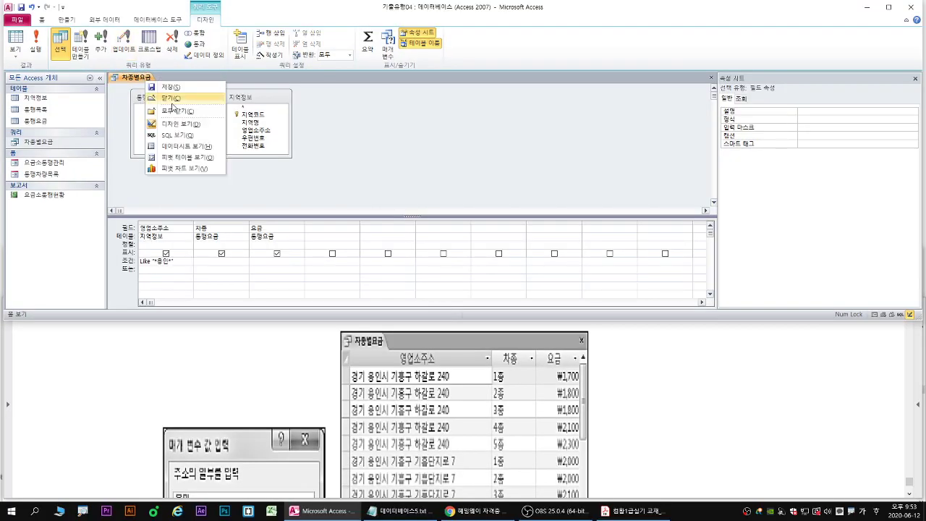
click(172, 98)
double_click(45, 143)
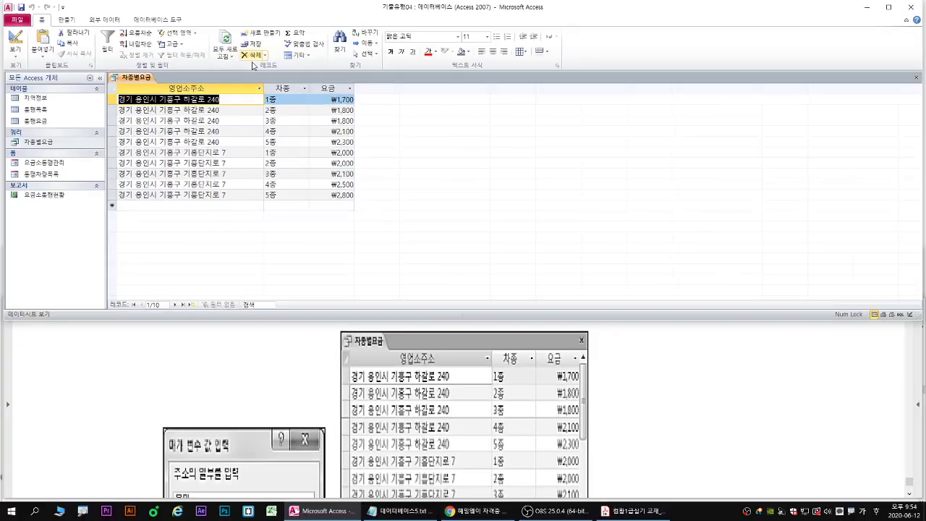
right_click(274, 154)
click(170, 122)
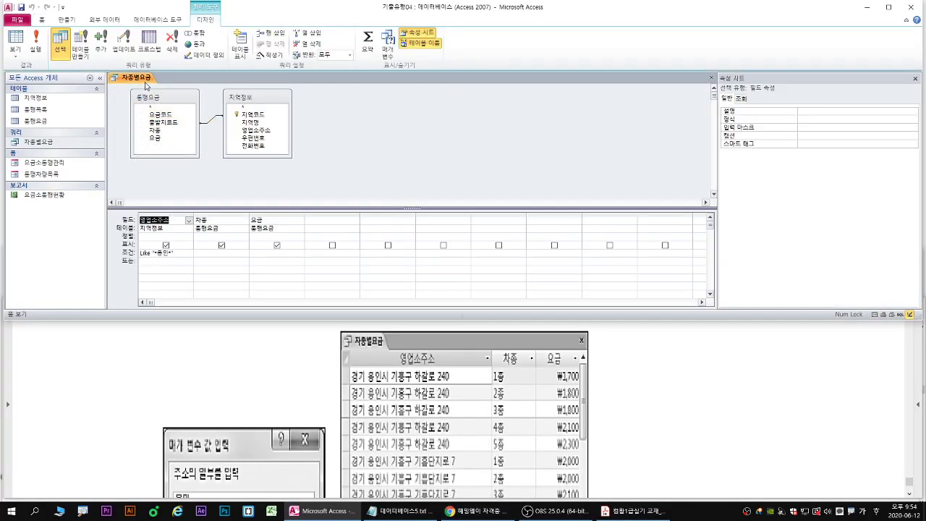
right_click(148, 84)
click(189, 250)
double_click(164, 253)
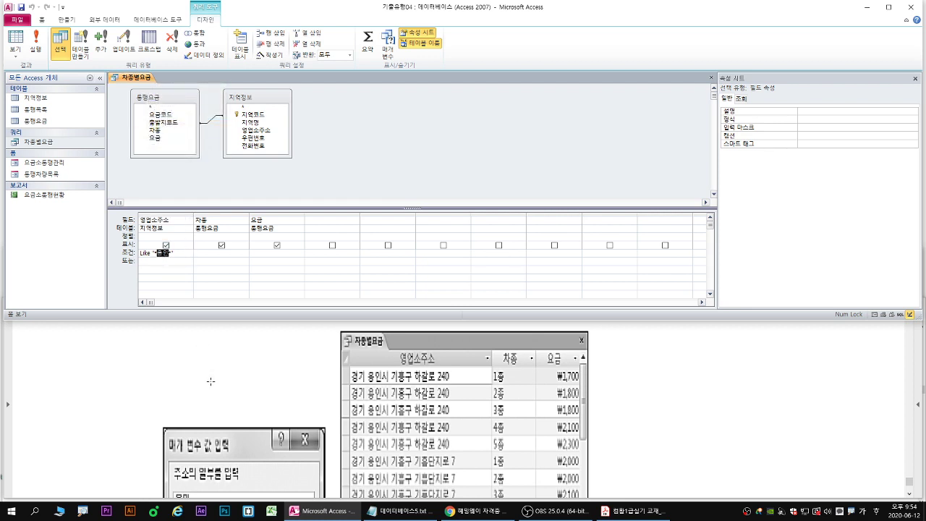
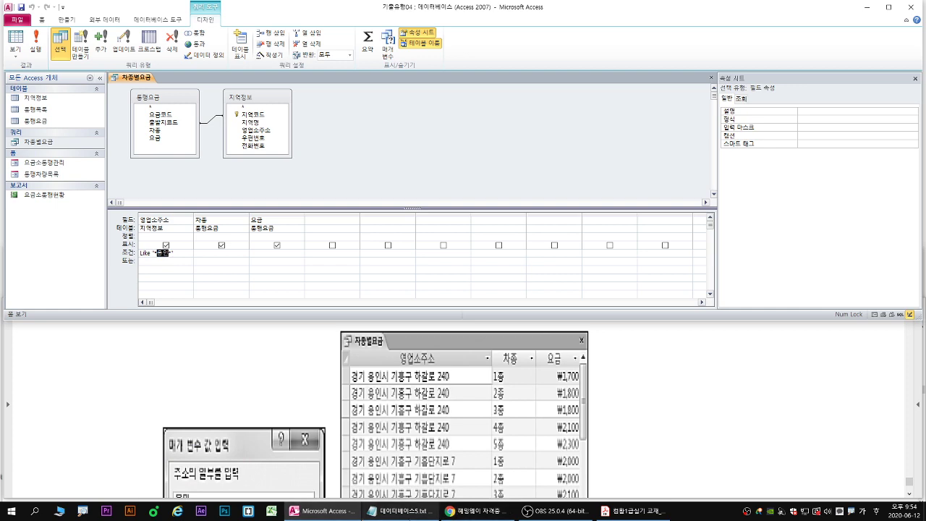
Switch to 데이터베이스5.txt in Notepad and find the notes on writing a 매개 변수 쿼리.
click(398, 511)
scroll(356, 440, down, 5)
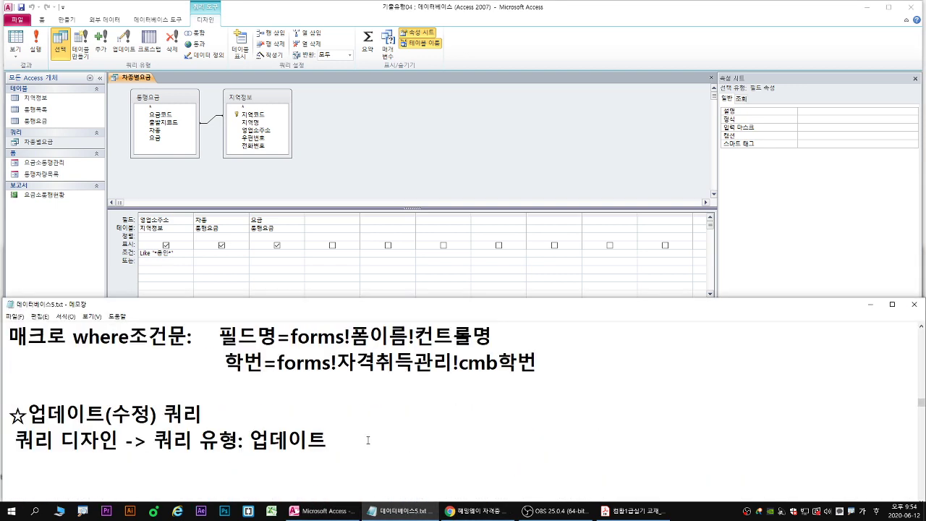
scroll(355, 439, up, 5)
scroll(361, 440, up, 1)
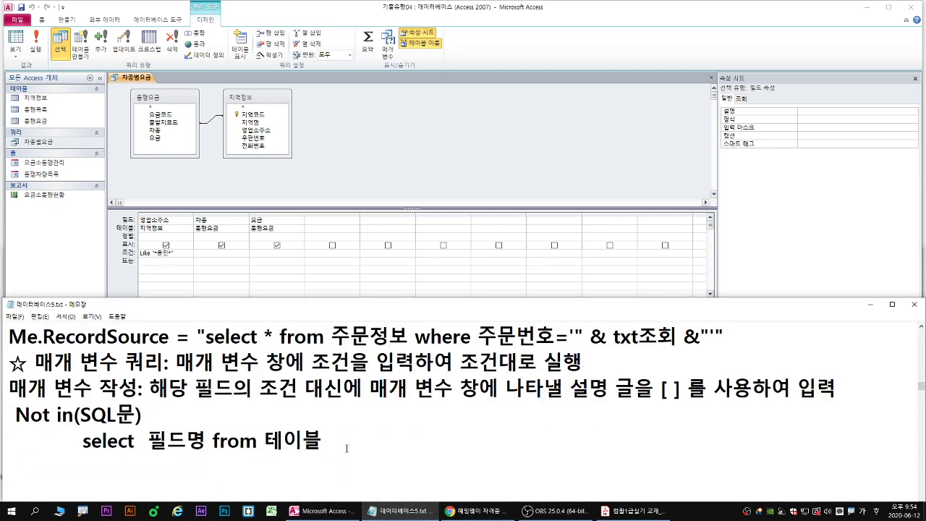
key(Down)
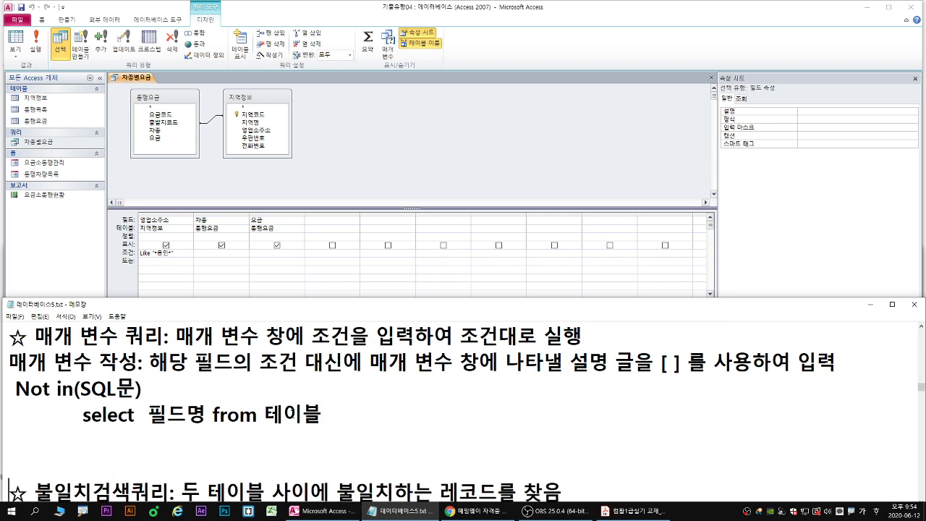
Replace 용인 in the Access query's 영업소주소 criteria with [주소의 일부를 입력] and widen that column.
click(162, 253)
double_click(163, 253)
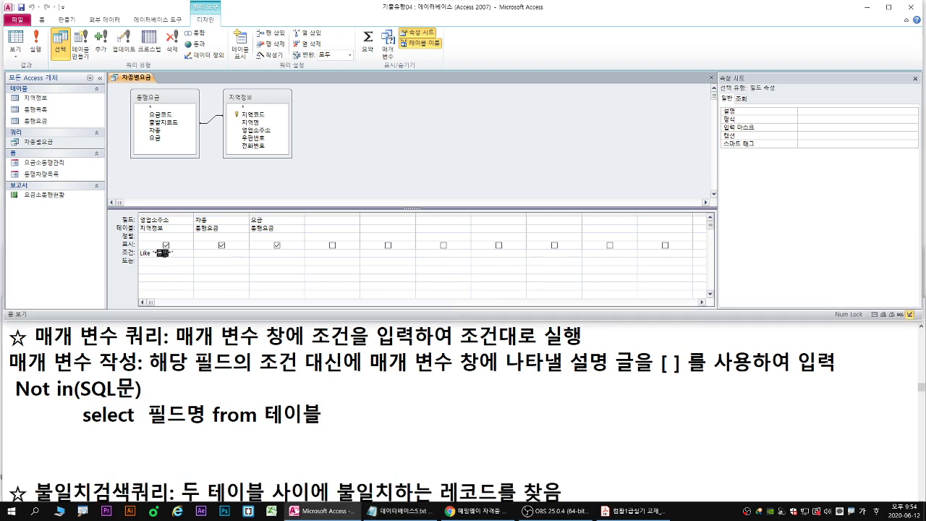
text([주소의 )
text(일부를 입)
text(력])
drag(193, 214, 260, 213)
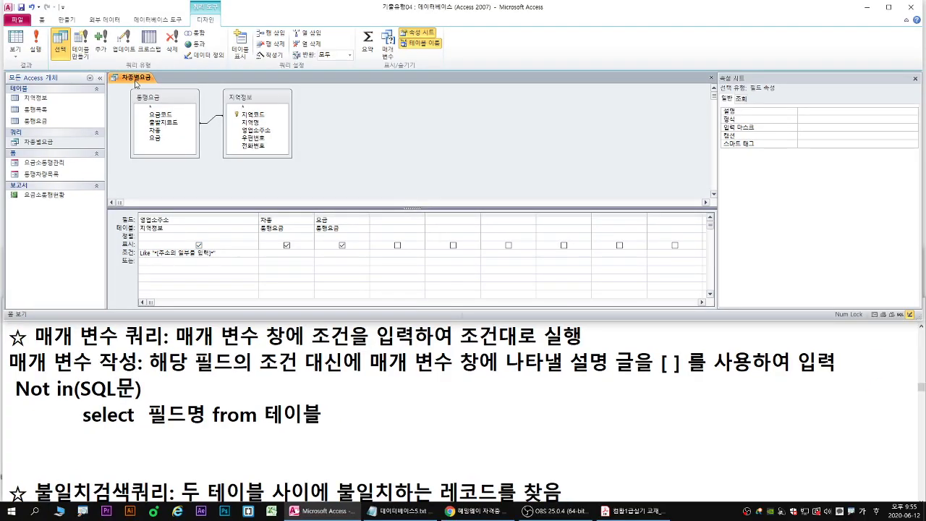
Save and close the 차종별요금 query and reopen it to view its records.
right_click(136, 79)
click(157, 84)
right_click(140, 79)
click(160, 96)
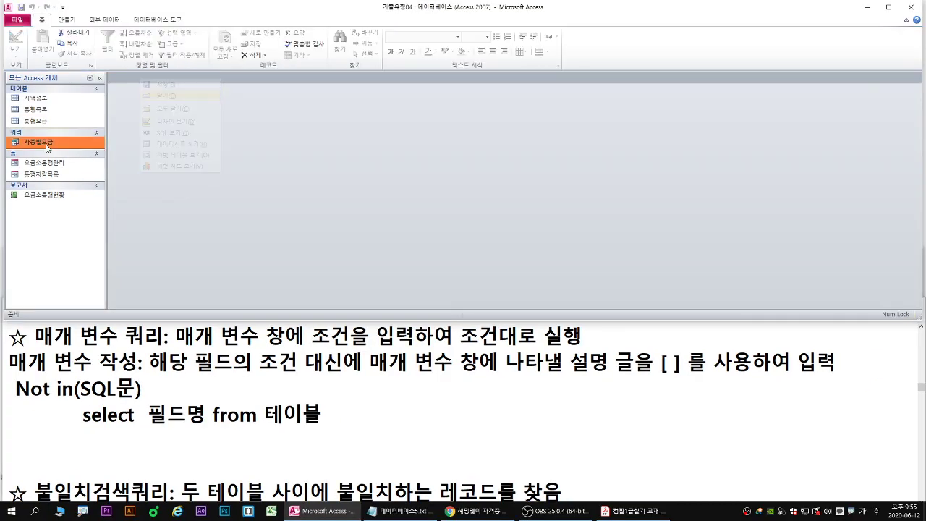
double_click(46, 144)
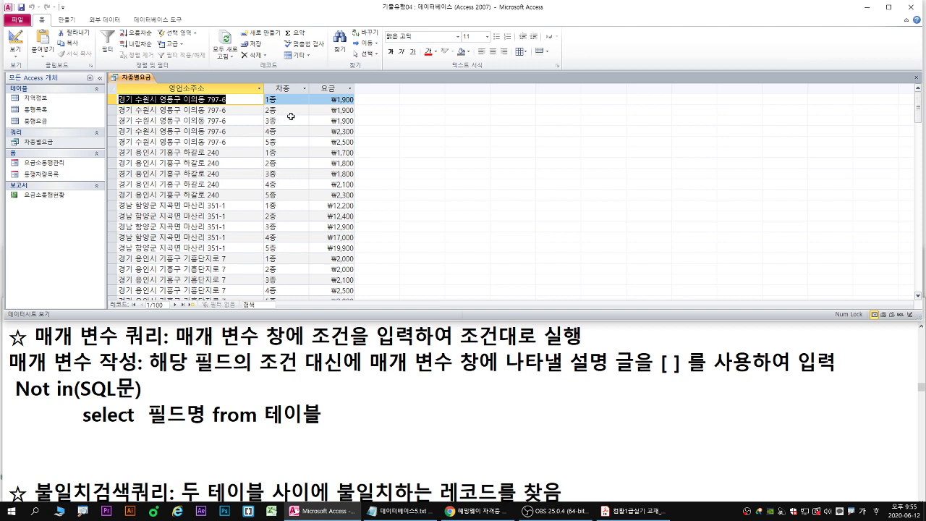
Return 차종별요금 to design view, widen the 영업소주소 column, and remove the quotation marks from its criteria.
right_click(143, 80)
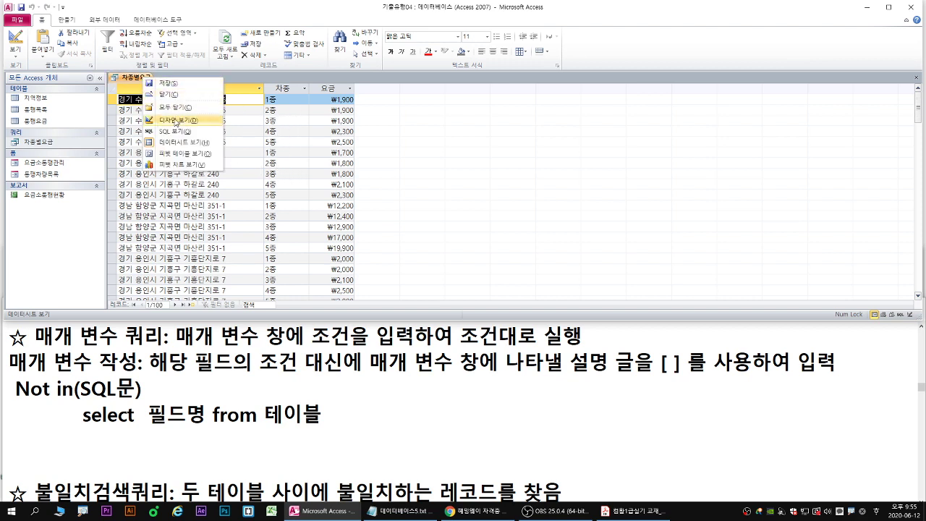
click(177, 121)
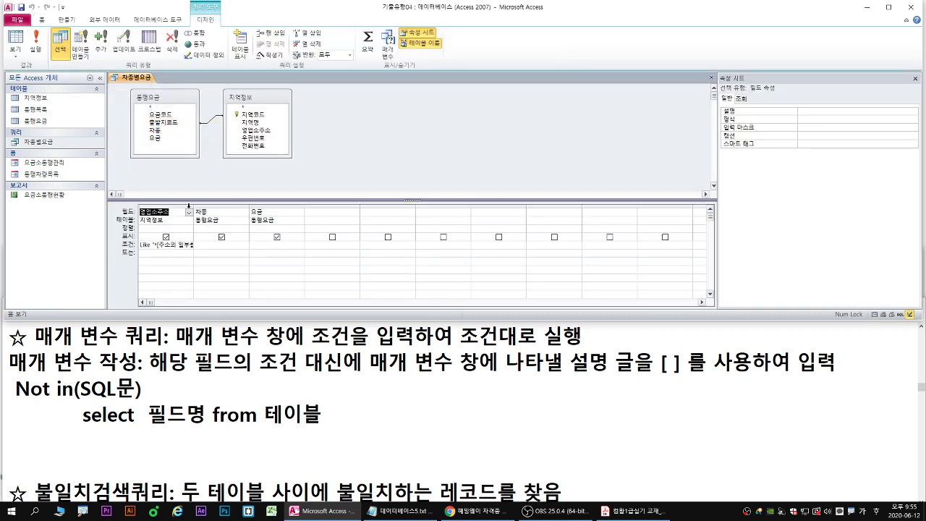
drag(195, 206, 252, 206)
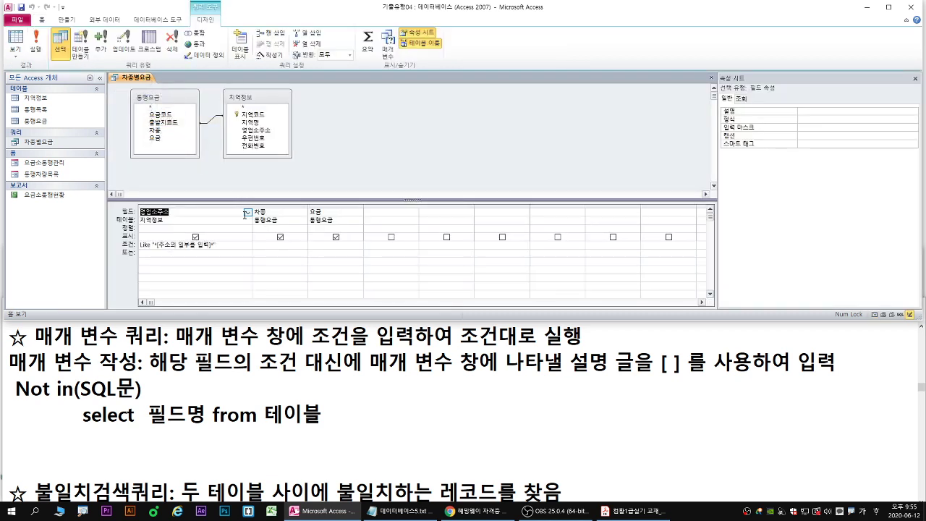
click(155, 247)
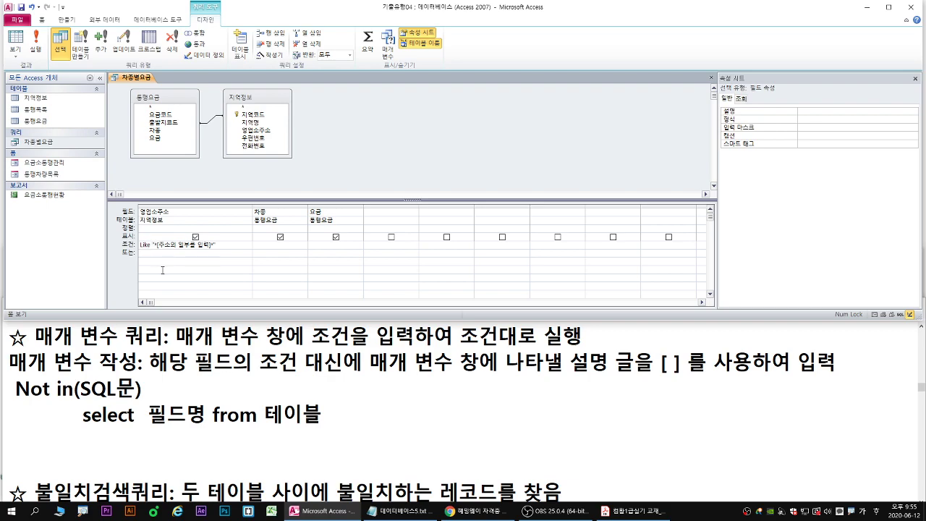
key(BackSpace)
key(BackSpace)
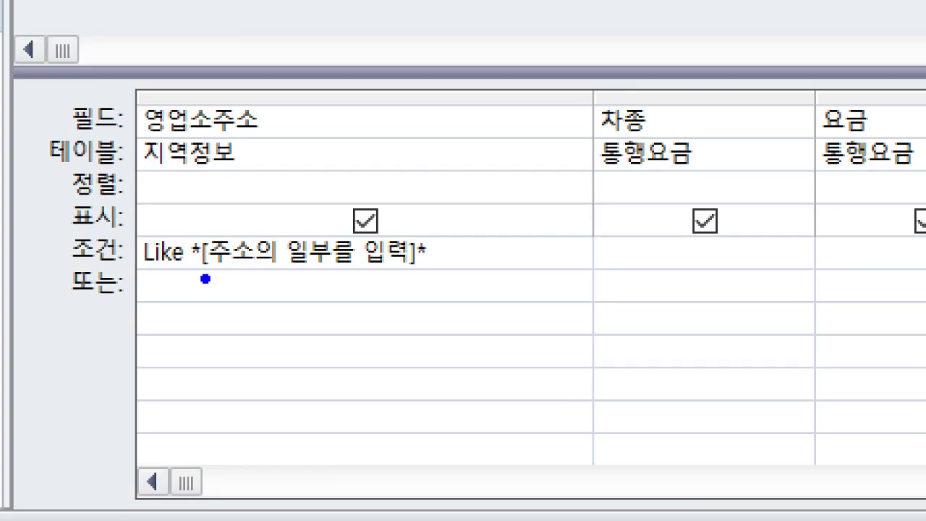
Underline [주소의 일부를 입력] in the zoomed criteria in blue and draw a red Enter-style arrow after the expression.
drag(205, 278, 413, 277)
key(r)
mouse_move(479, 228)
mouse_down()
mouse_move(451, 263)
mouse_move(456, 279)
mouse_up()
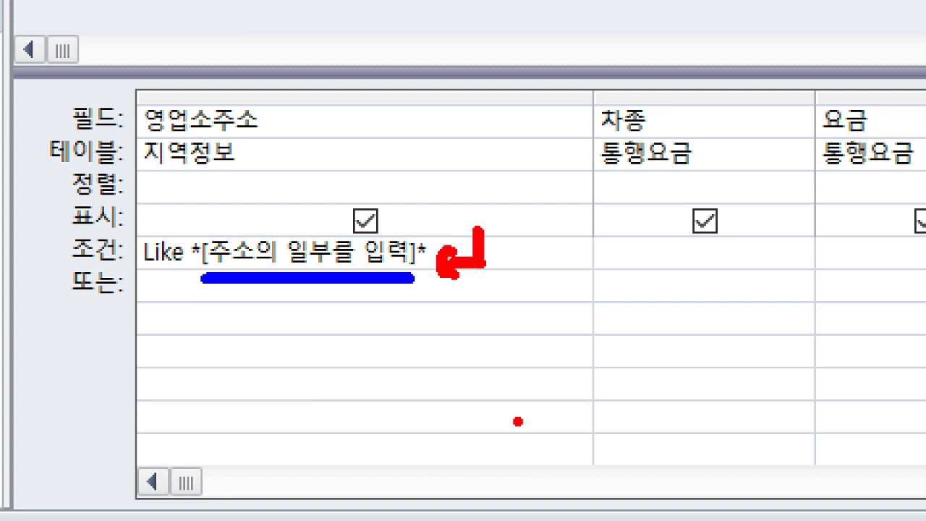
key(g)
mouse_move(198, 261)
mouse_down()
mouse_move(319, 282)
mouse_move(418, 281)
mouse_up()
key(b)
key(g)
click(420, 261)
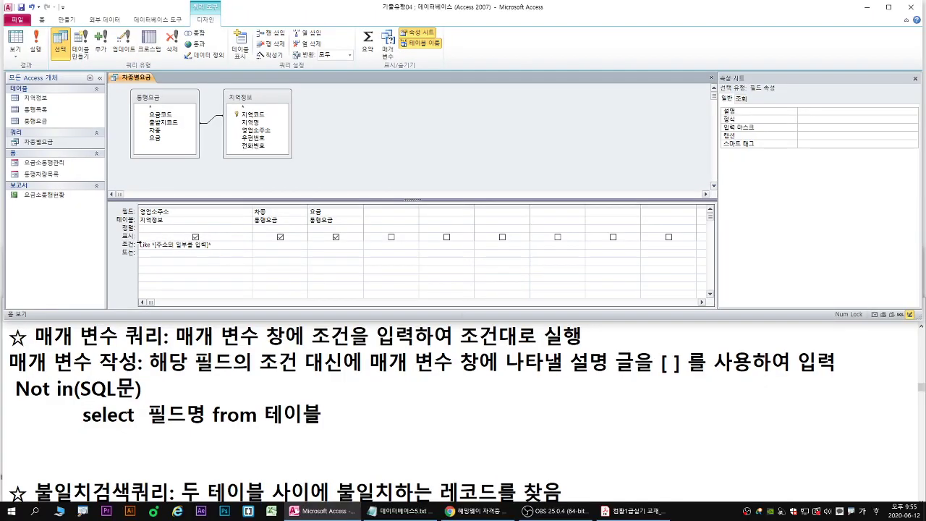
Re-enter the asterisk before [주소의 일부를 입력] in the 영업소주소 criteria.
key(Tab)
key(Right)
key(Delete)
key(Delete)
text(*)
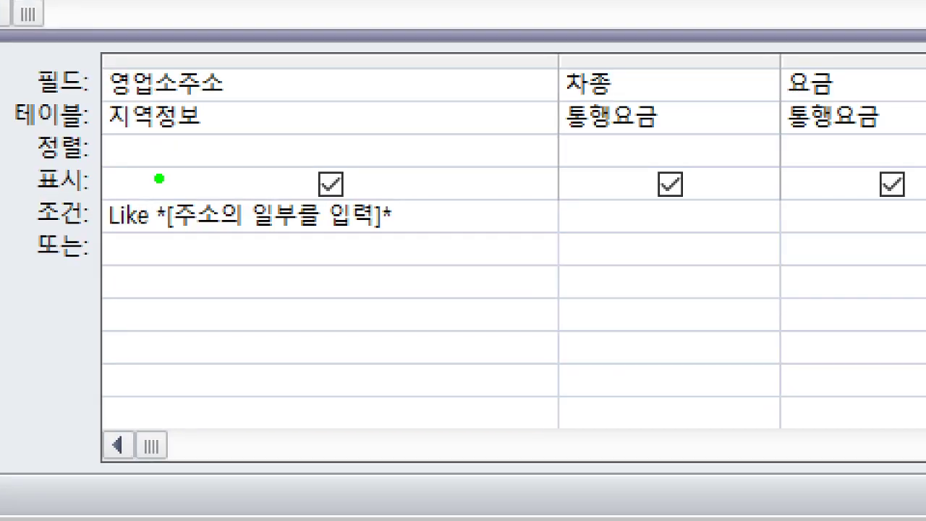
Underline [주소의 일부를 입력], mark both asterisks and their joining points, and sketch an & above the first join.
mouse_move(170, 245)
mouse_down()
mouse_move(376, 249)
mouse_move(379, 240)
mouse_up()
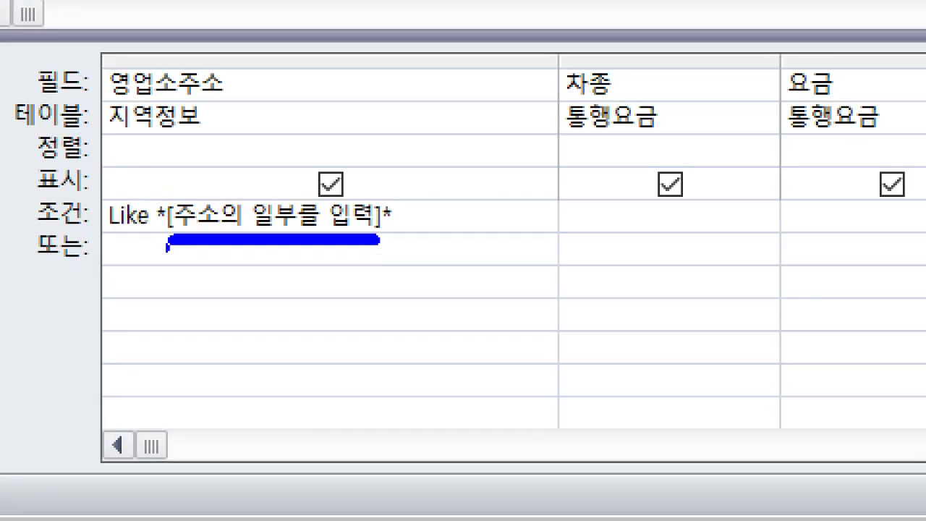
mouse_move(164, 226)
mouse_down()
mouse_move(149, 228)
mouse_move(376, 244)
mouse_up()
key(b)
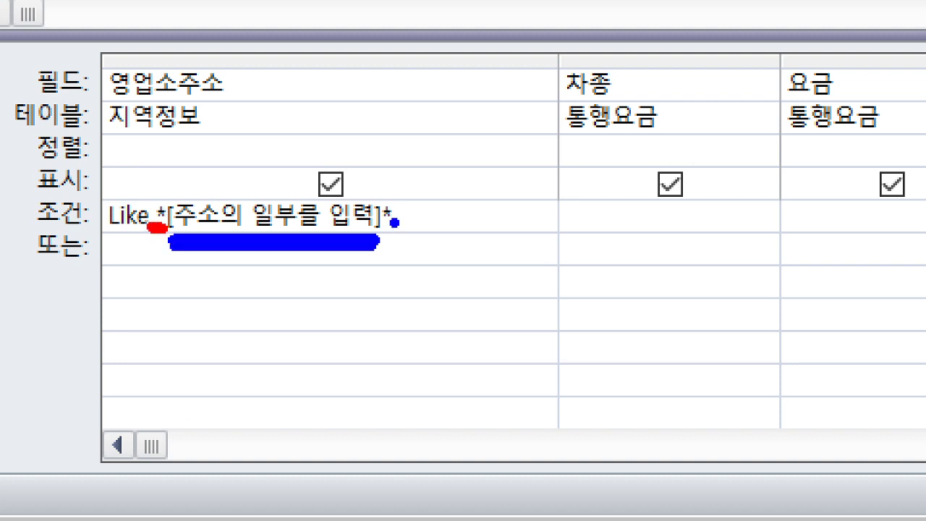
key(r)
key(g)
mouse_move(162, 187)
mouse_down()
mouse_move(168, 196)
mouse_move(186, 178)
mouse_up()
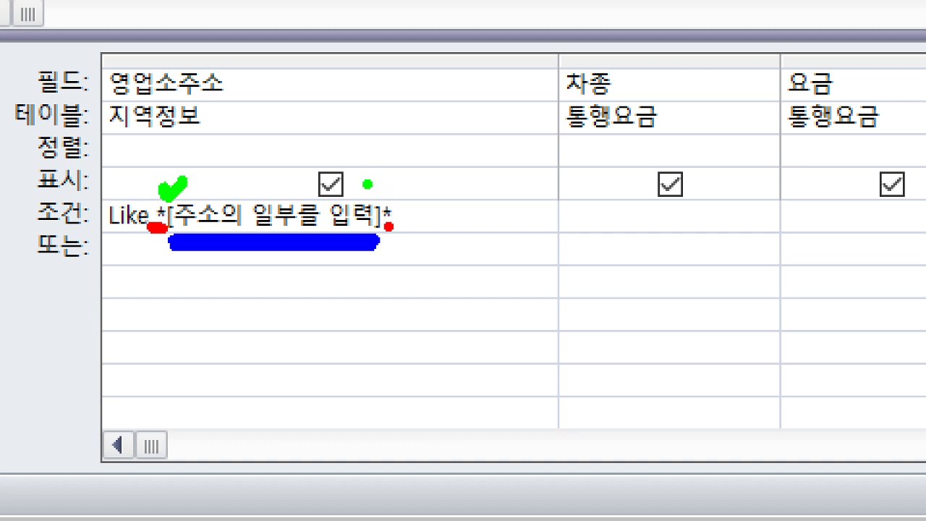
mouse_move(371, 187)
mouse_down()
mouse_move(377, 206)
mouse_move(396, 183)
mouse_up()
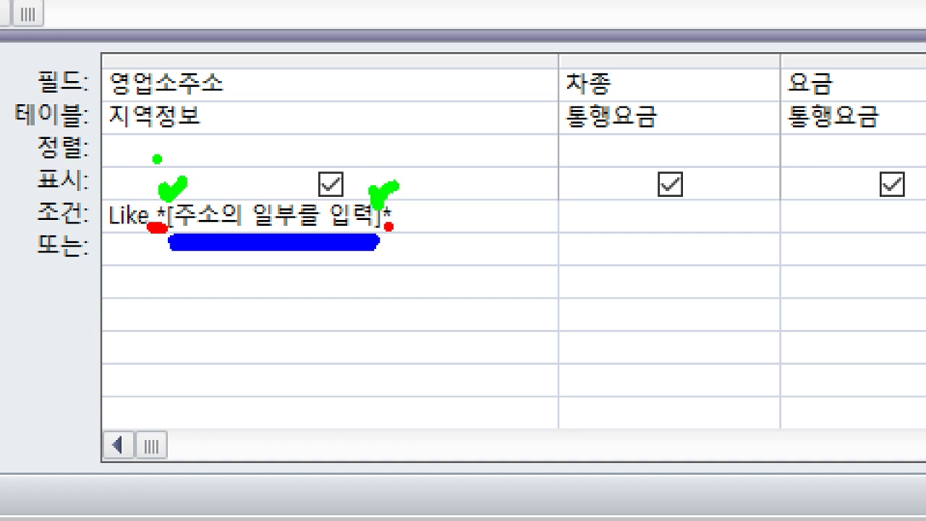
key(r)
mouse_move(180, 168)
mouse_down()
mouse_move(141, 156)
mouse_move(167, 148)
mouse_up()
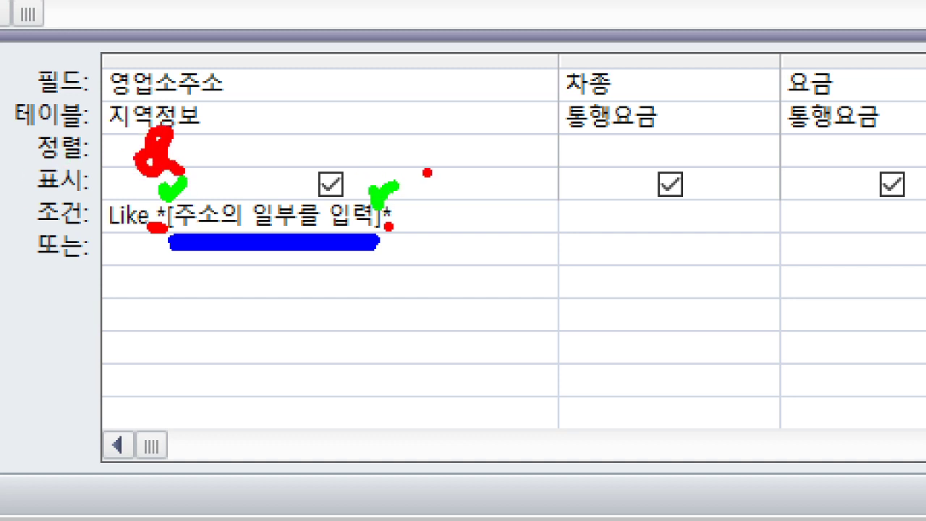
key(Escape)
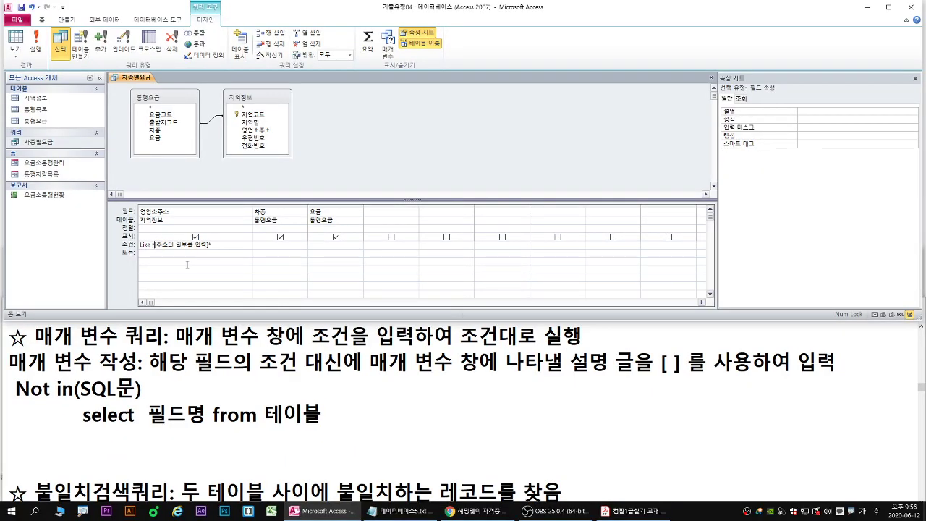
Insert & on both sides of [주소의 일부를 입력] in the 영업소주소 criteria and underline the joined expression.
text(&)
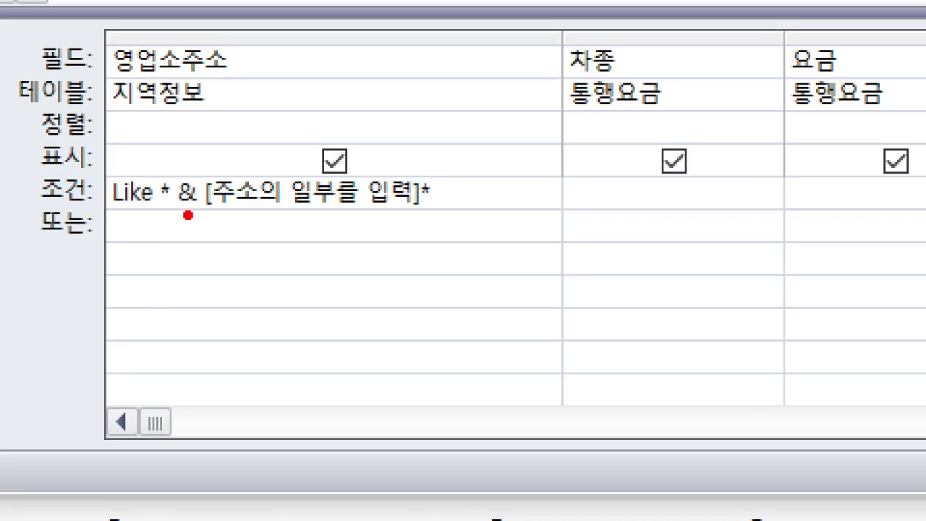
drag(182, 212, 423, 210)
key(r)
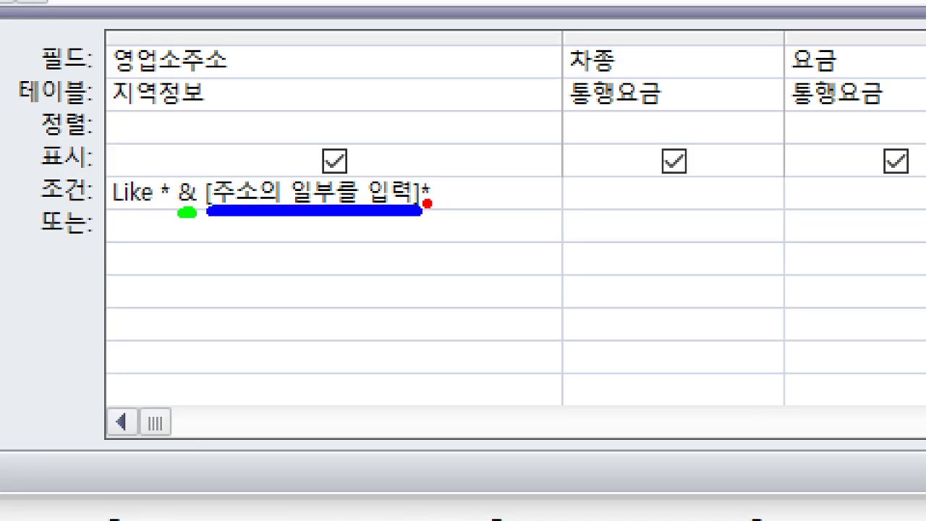
key(g)
drag(414, 168, 427, 146)
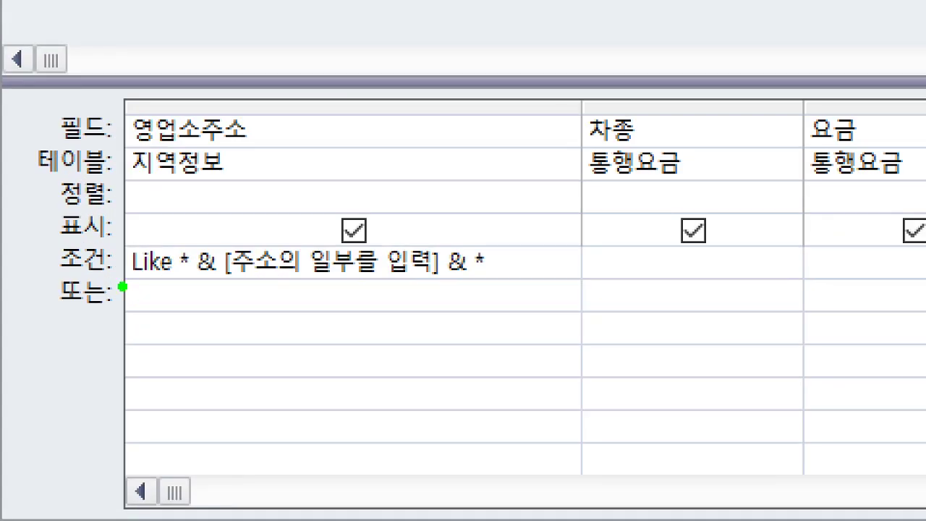
drag(123, 287, 533, 286)
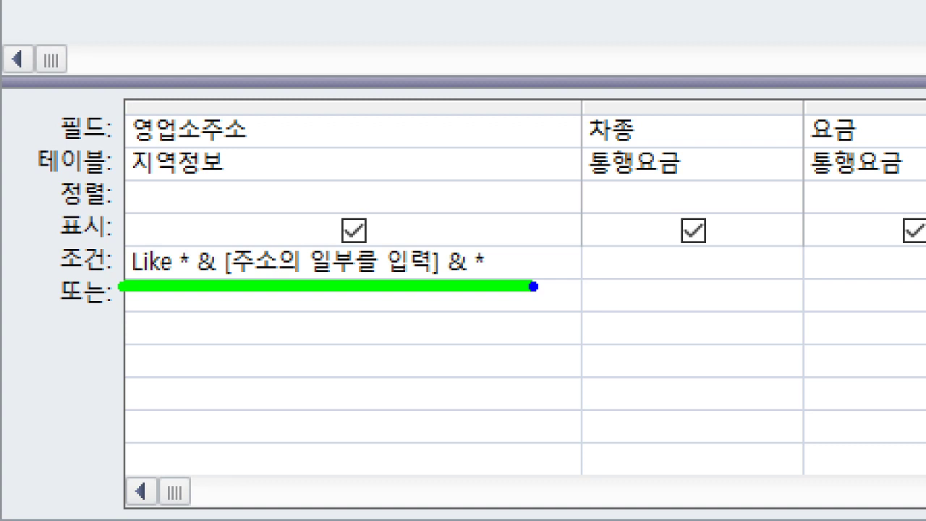
drag(222, 281, 438, 281)
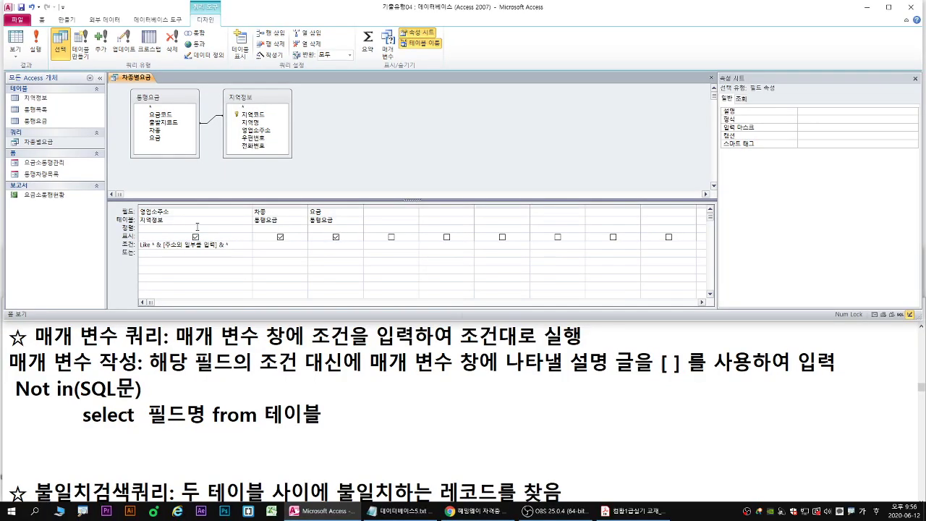
Copy the 영업소주소 criteria expression onto a new line above the 매개 변수 쿼리 heading in 데이터베이스5.txt.
drag(235, 245, 48, 286)
key(ctrl+c)
click(15, 339)
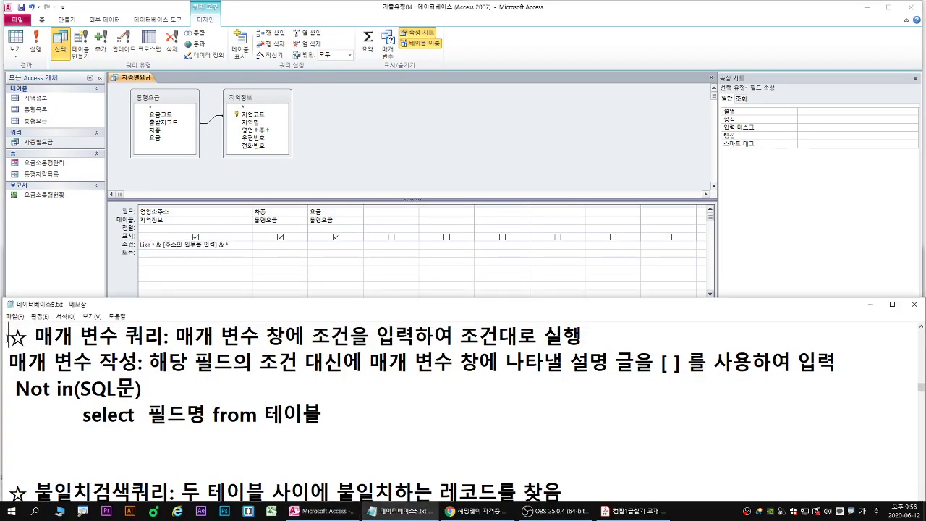
key(Return)
key(ctrl+v)
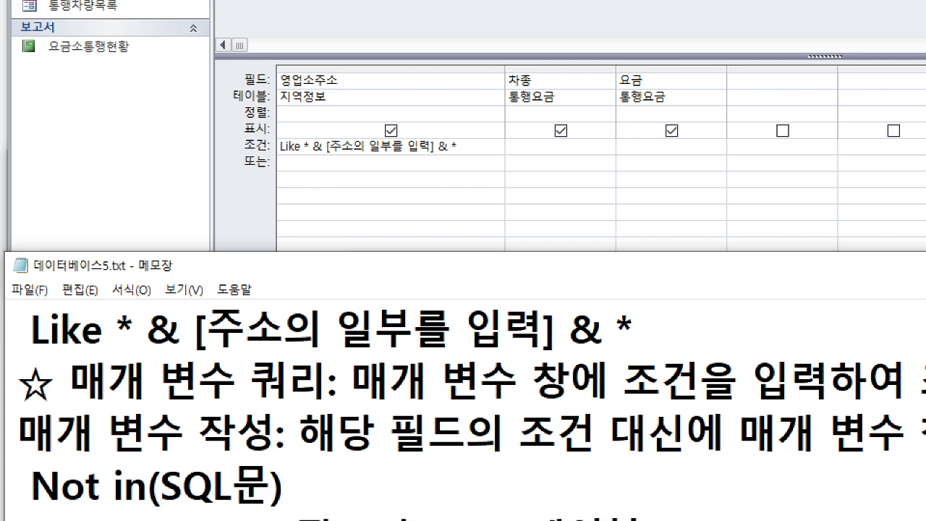
Underline [주소의 일부를 입력] in blue and point an arrow at it, underline both & signs in green and both asterisks in red.
drag(206, 356, 548, 358)
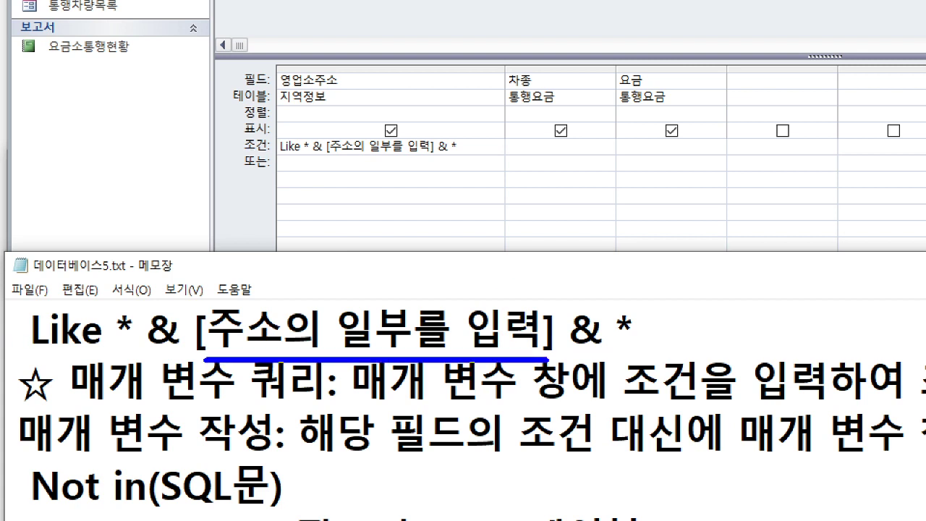
drag(407, 304, 430, 266)
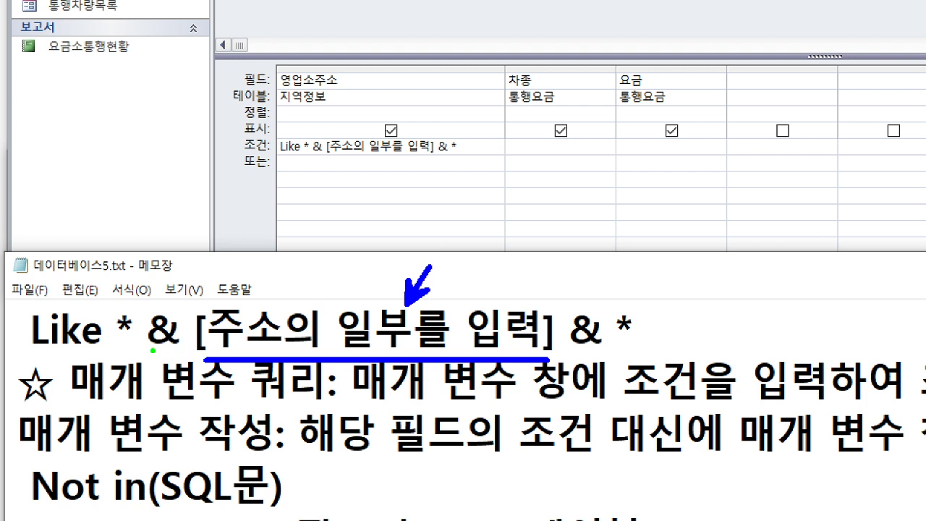
drag(152, 350, 171, 350)
drag(571, 353, 588, 353)
key(r)
drag(117, 338, 132, 337)
drag(616, 338, 634, 332)
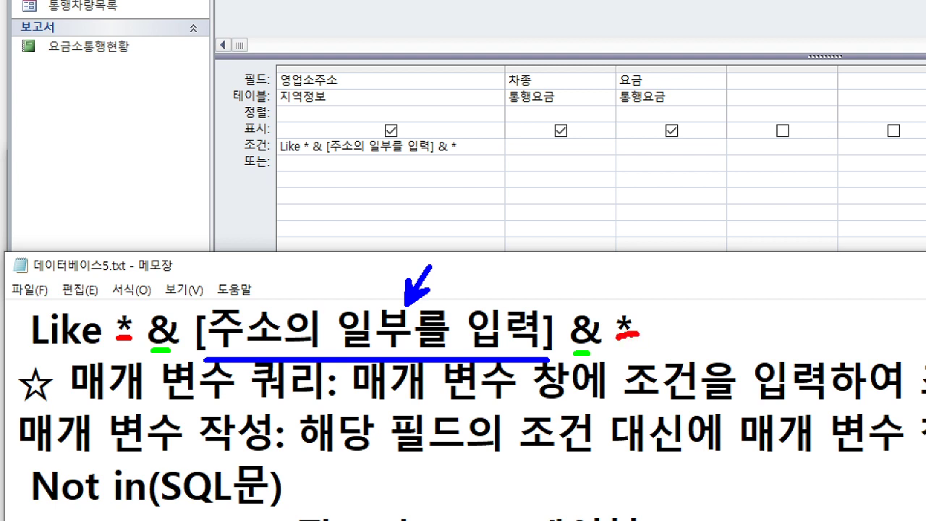
key(Escape)
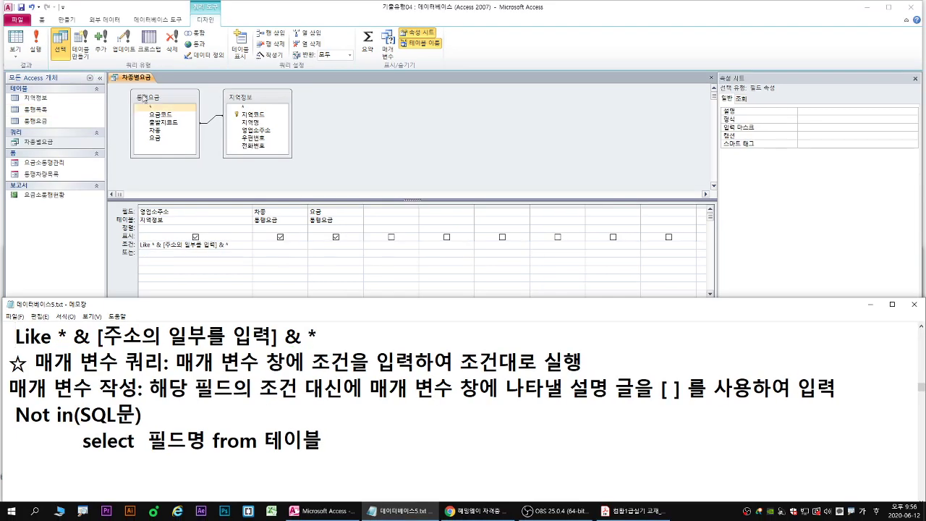
Close the 차종별요금 query design and run the saved query with part of an address as its parameter value.
right_click(137, 78)
click(162, 95)
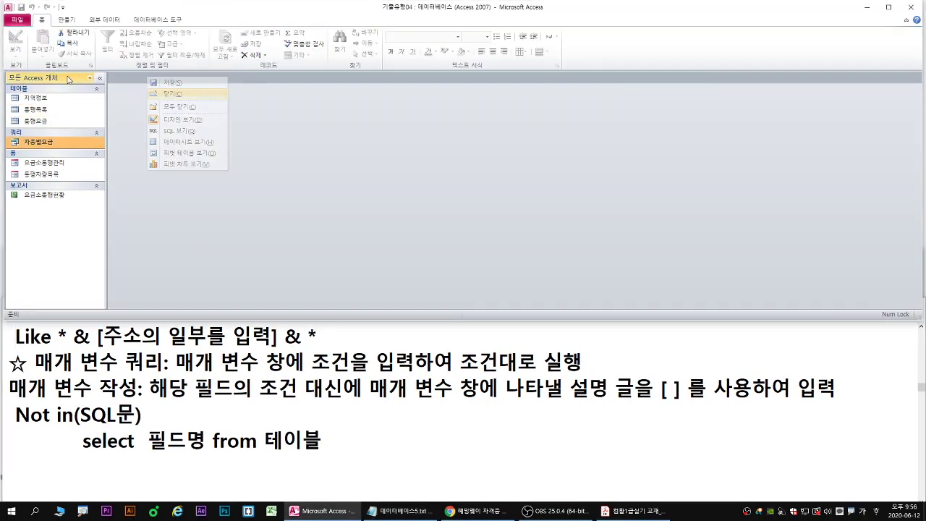
double_click(43, 144)
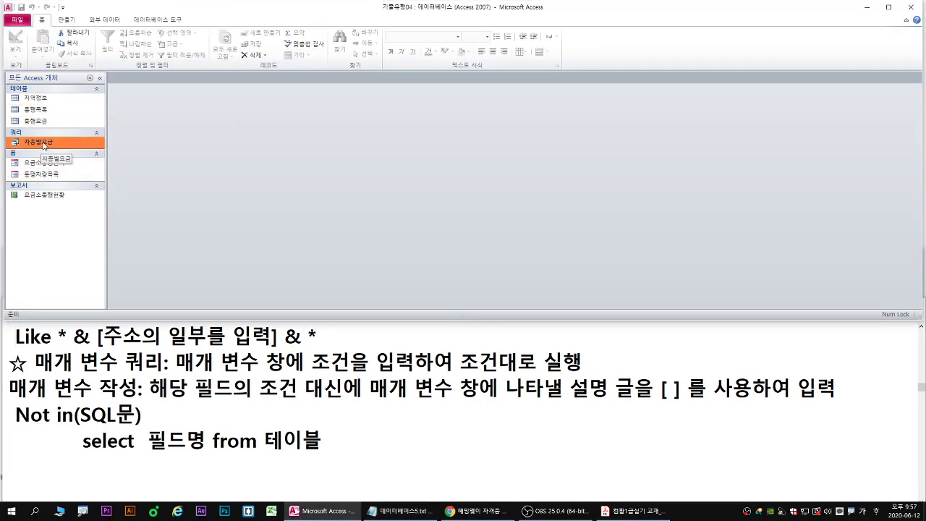
drag(455, 96, 182, 149)
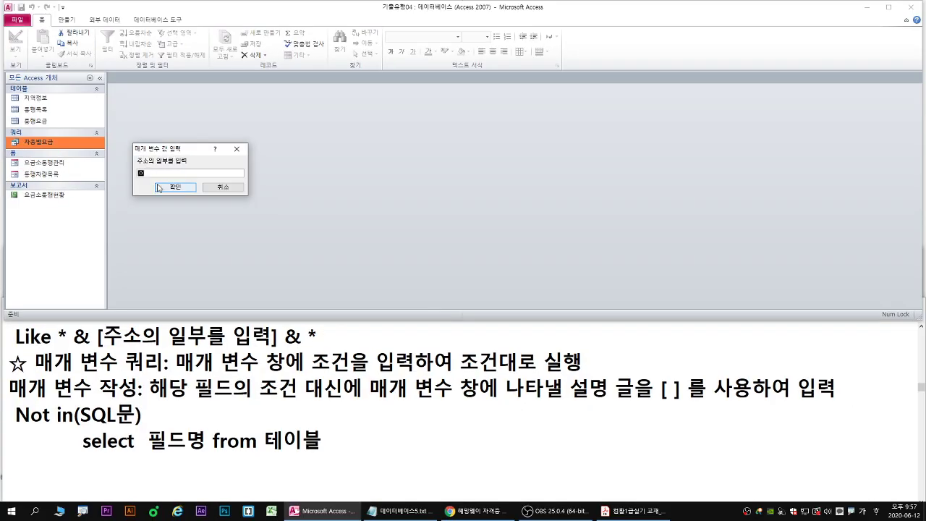
click(158, 187)
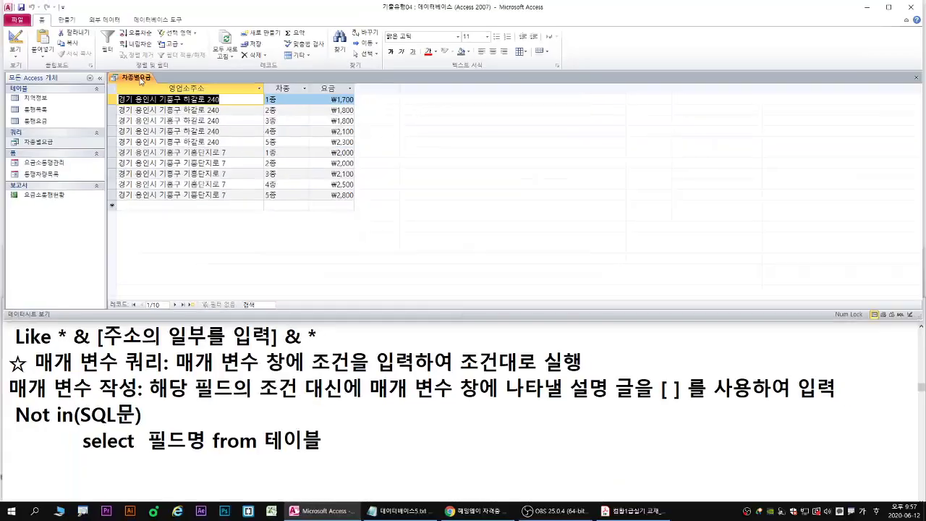
Close the 차종별요금 results and rerun the query with 수원 as the 주소의 일부를 입력 parameter.
right_click(137, 77)
click(166, 93)
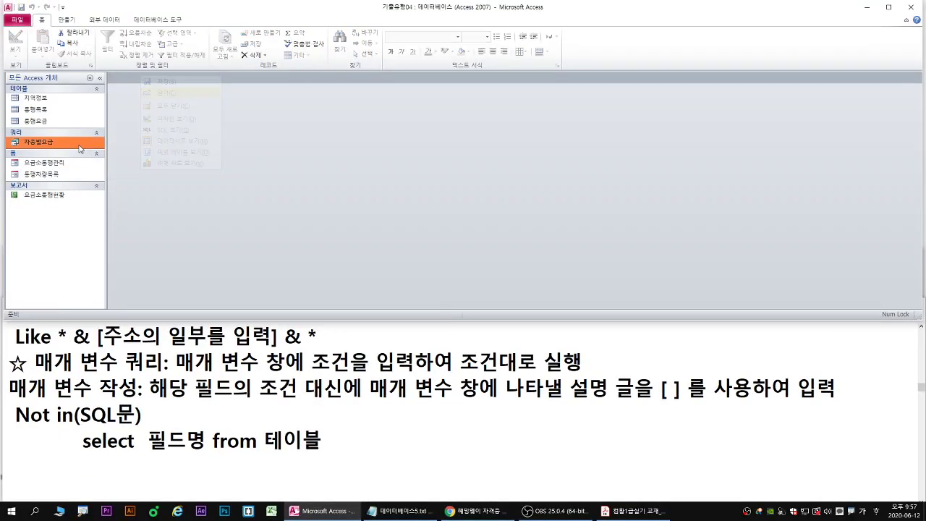
double_click(36, 144)
text(수)
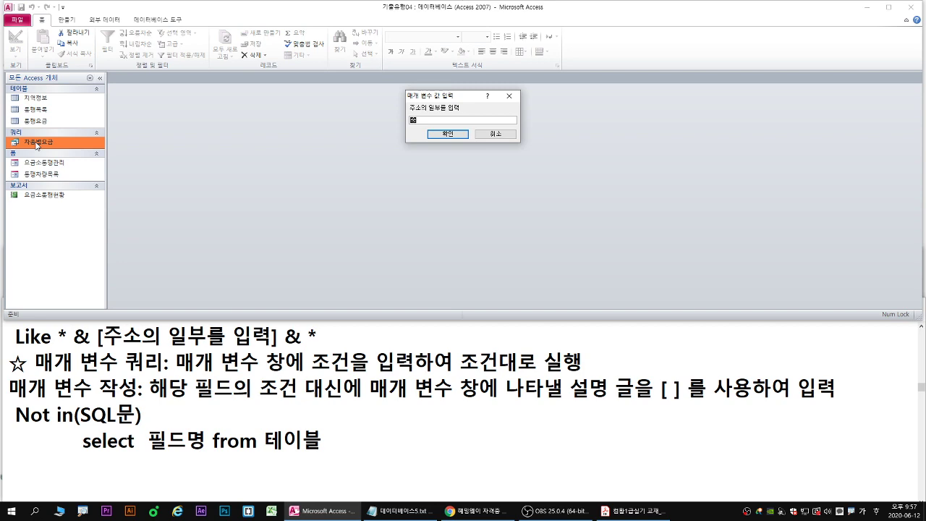
text(원)
drag(424, 98, 152, 140)
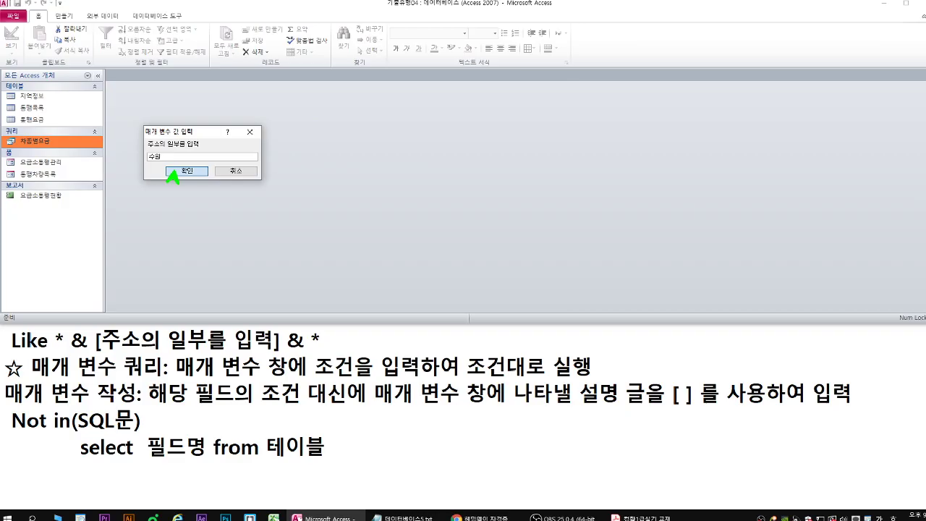
click(173, 172)
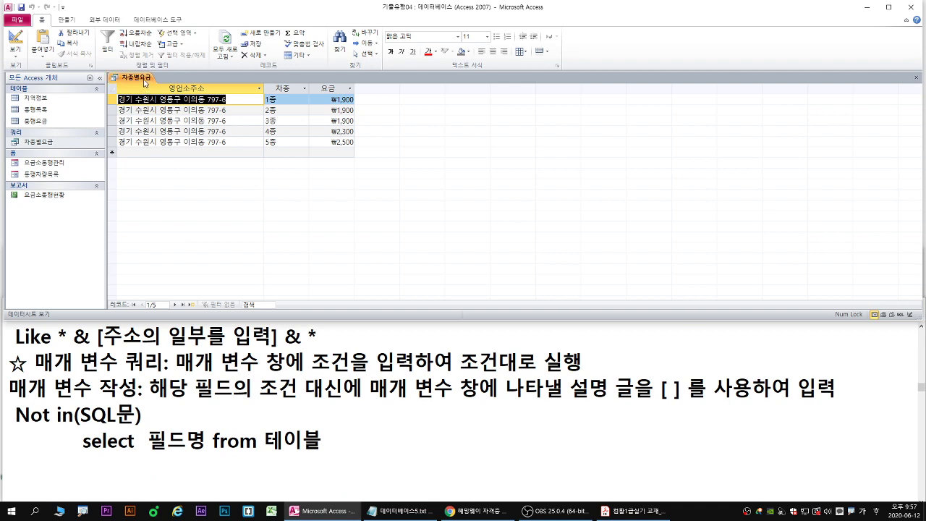